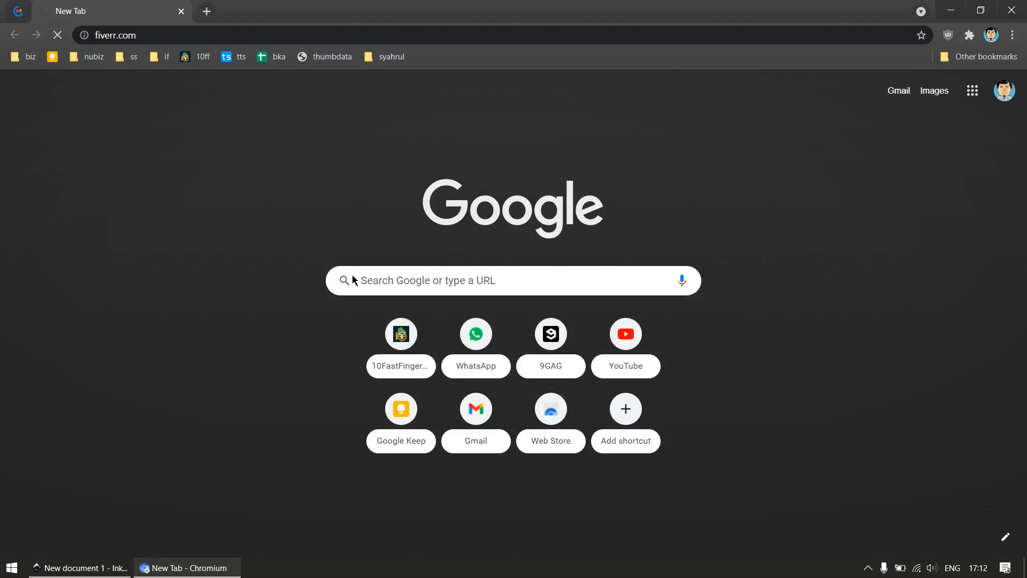
Detach the Fiverr tab into its own browser window and fit it to the right half of the screen
left_click(14, 35)
left_click_drag(124, 14, 248, 171)
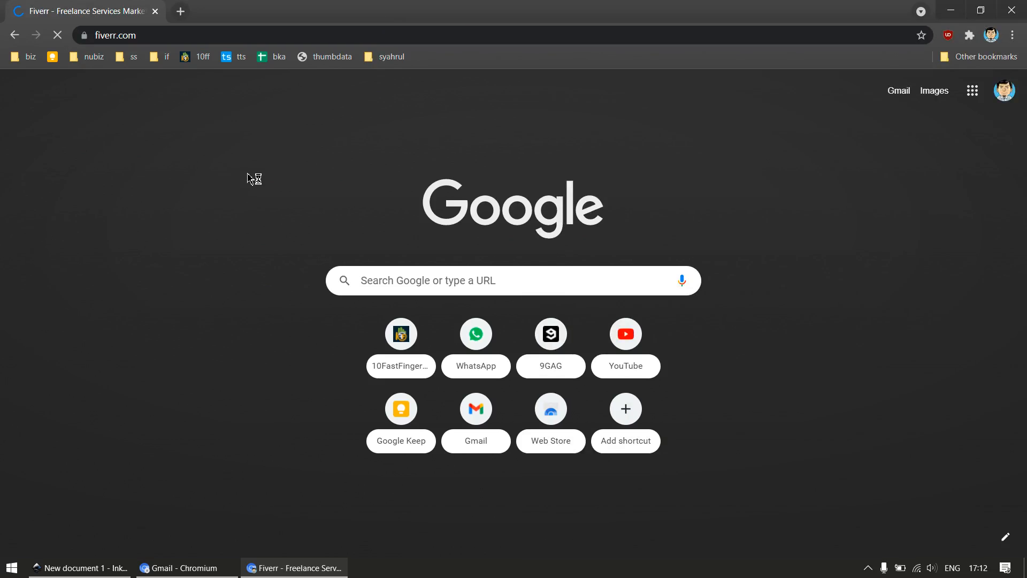
key("super+Right")
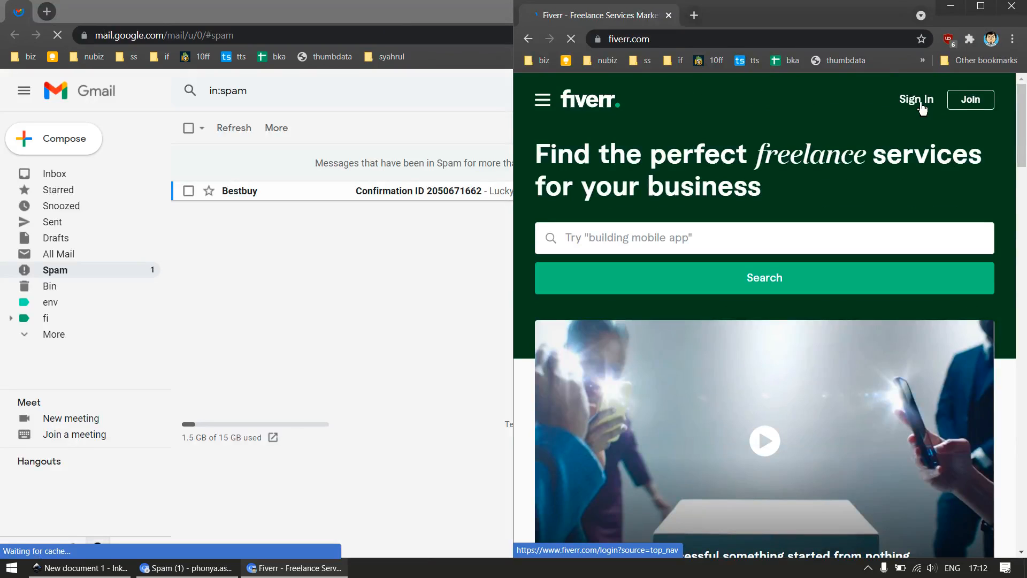
Sign in to Fiverr with the saved account credentials and allow Chromium through the firewall on private networks
left_click(922, 104)
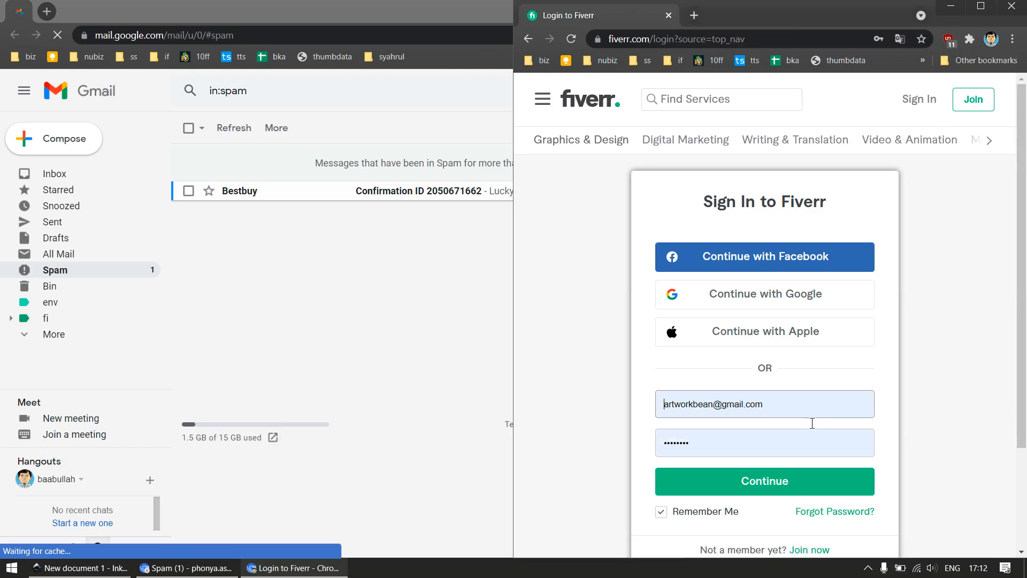
left_click(778, 493)
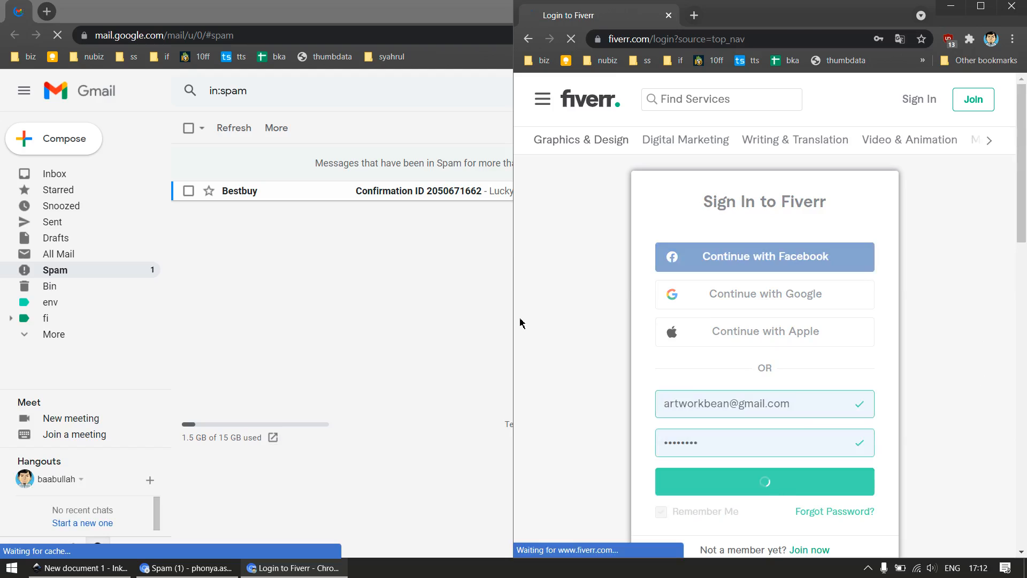
left_click(224, 226)
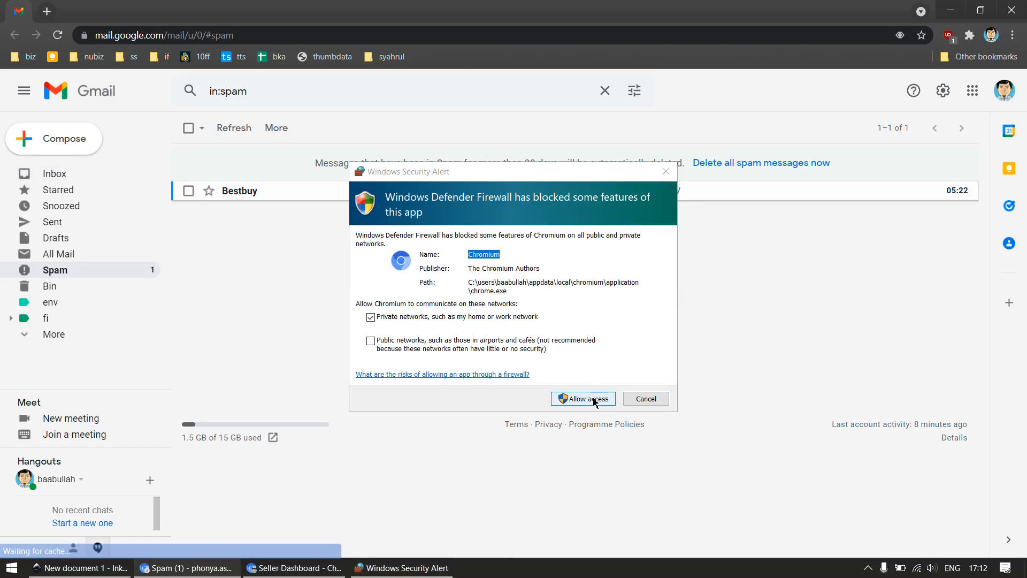
left_click(593, 397)
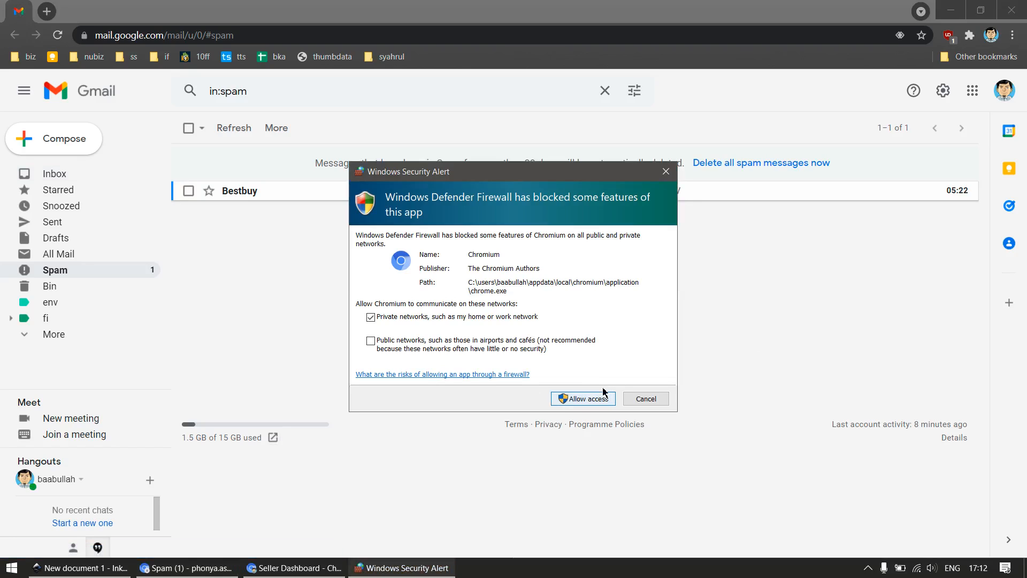
Switch to Inkscape, show the page grid and draw a square about 60 px wide on the page
left_click(80, 568)
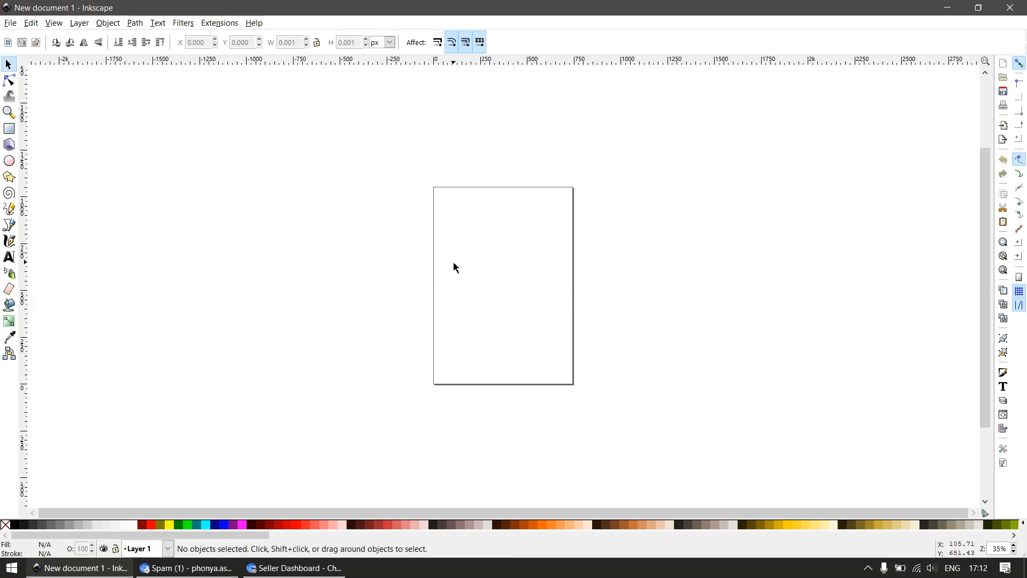
key("numbersign")
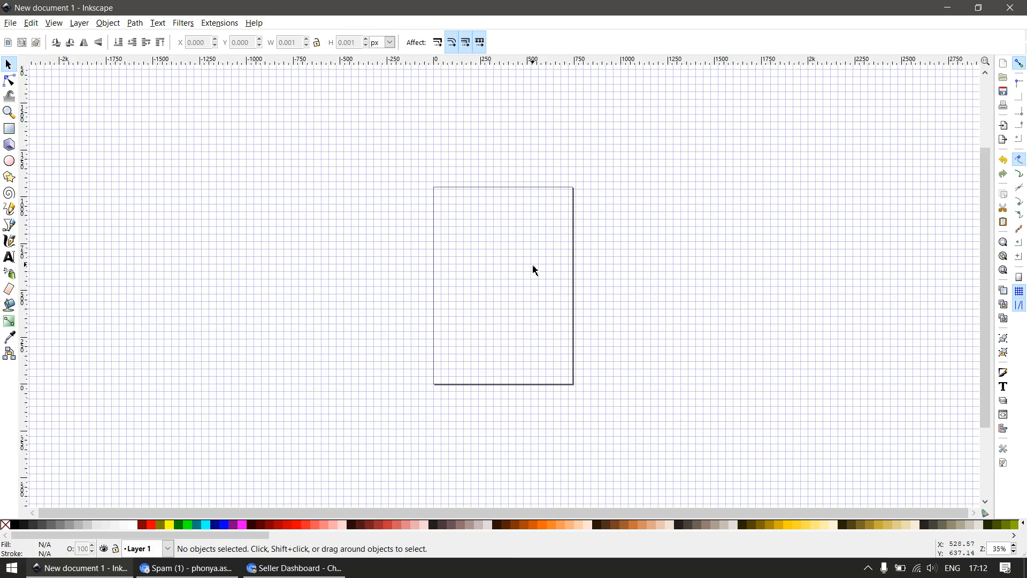
key("z")
left_click(490, 291)
key("r")
mouse_move(395, 235)
left_mouse_down()
mouse_move(445, 293)
mouse_move(443, 283)
left_mouse_up()
Resize the square to 16 by 16 px and fill it with red
type("s")
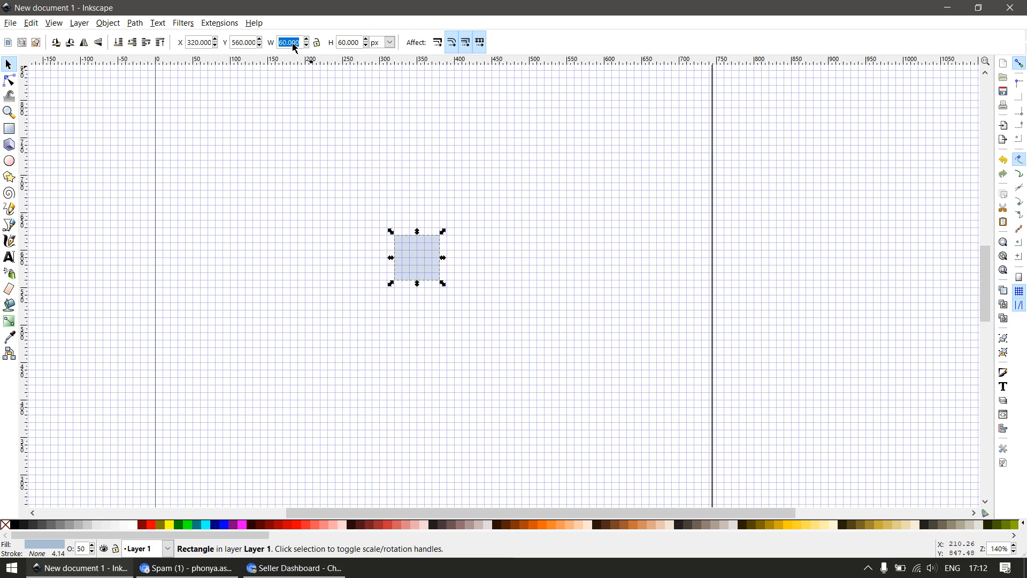
type("16")
key("Tab")
type("16")
key("Return")
key("z")
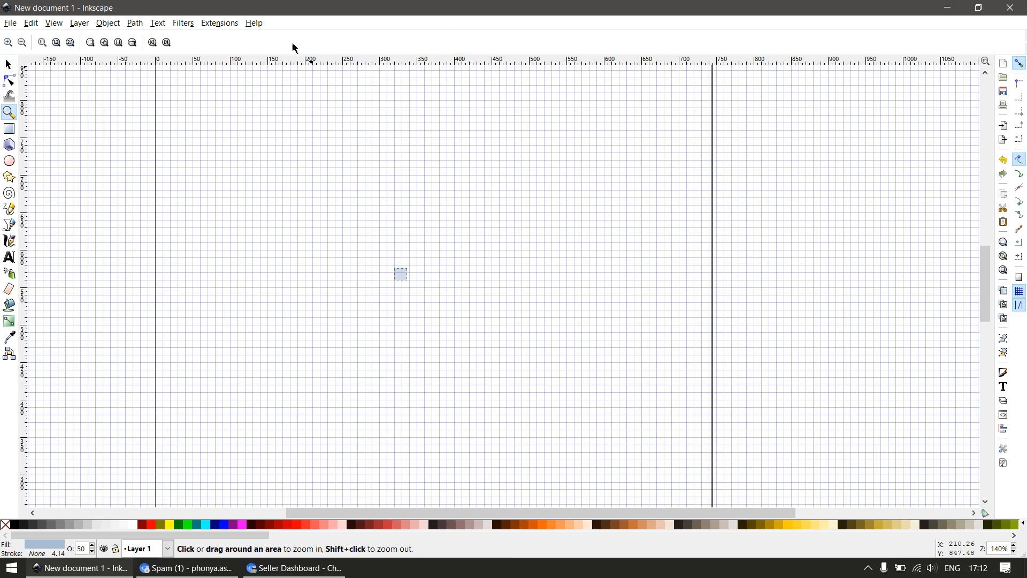
key("s")
left_click_drag(384, 261, 571, 280)
left_click(151, 525)
Duplicate the red square, scale the copy proportionally to 32 px and place it right of the original with top edges aligned
key("ctrl+d")
left_click(317, 42)
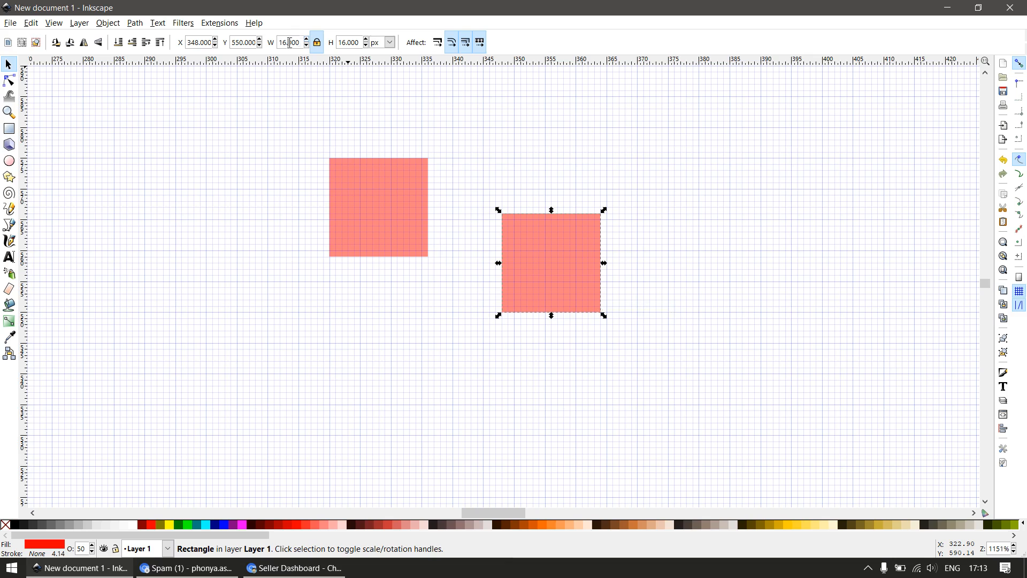
type("32")
key("Return")
left_click_drag(539, 197, 700, 249)
scroll(541, 225, "down", 2)
Duplicate the 32 px square, scale the copy to 64 px and place it right of the others with top edges aligned
key("ctrl+d")
double_click(294, 43)
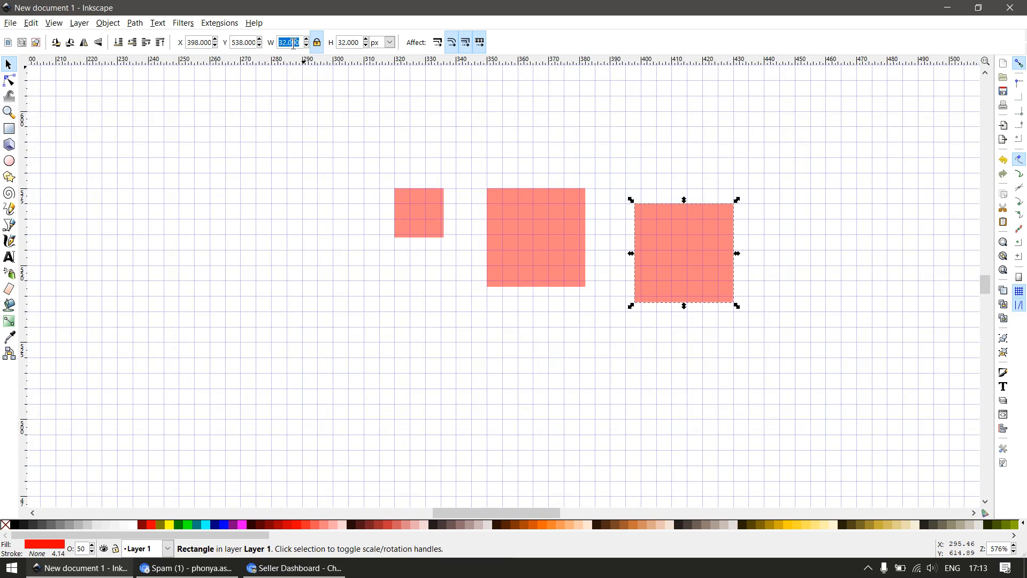
type("64")
key("Return")
left_click_drag(719, 149, 712, 236)
scroll(605, 203, "down", 2)
Duplicate the row of three red squares and place the copies directly below the originals
left_click_drag(472, 179, 758, 357)
key("ctrl+d")
left_click_drag(649, 236, 655, 372)
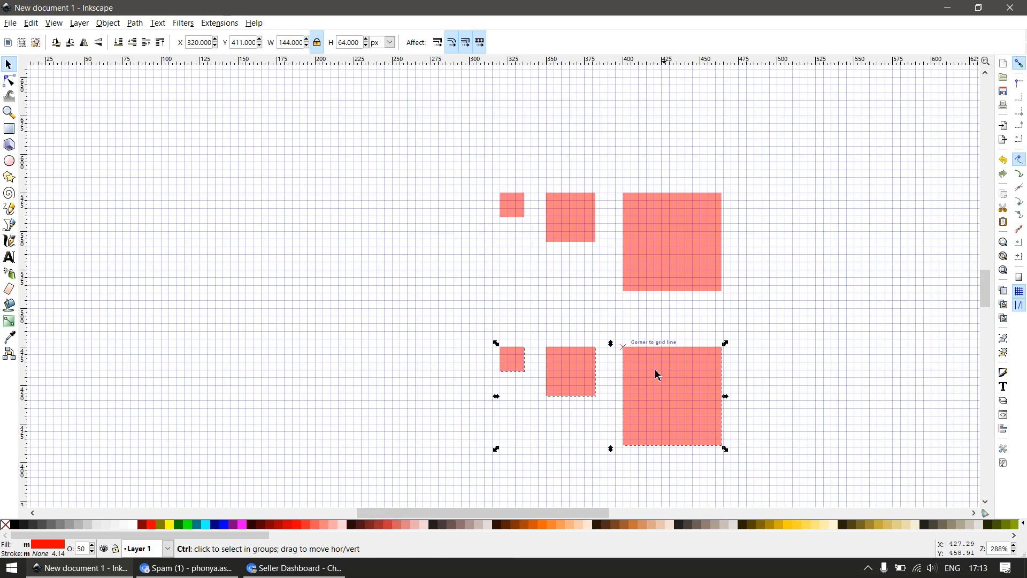
left_click(311, 461)
Switch to the Fiverr browser window, maximize it and open Gmail in a pinned tab
left_click(293, 570)
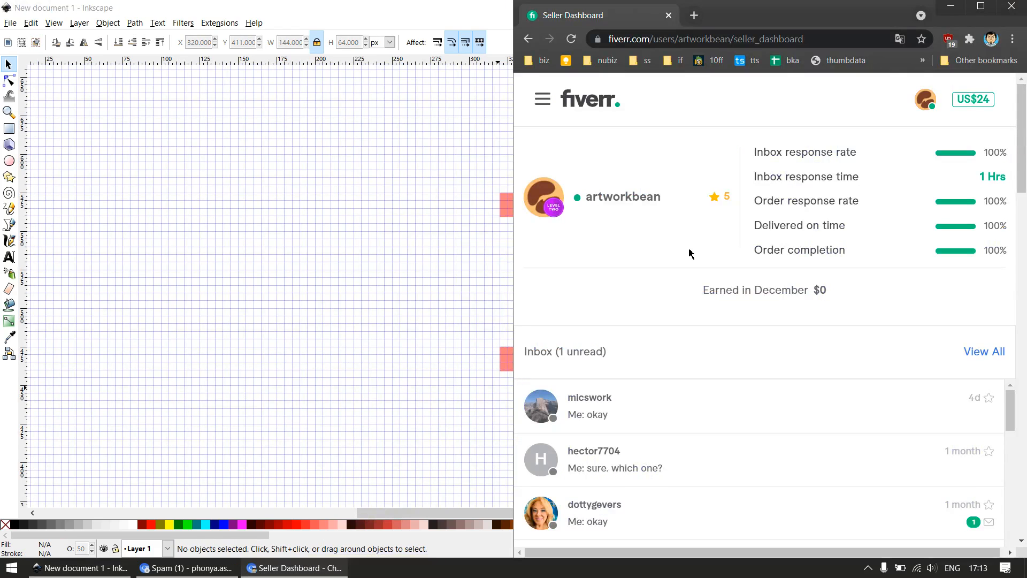
left_click(981, 7)
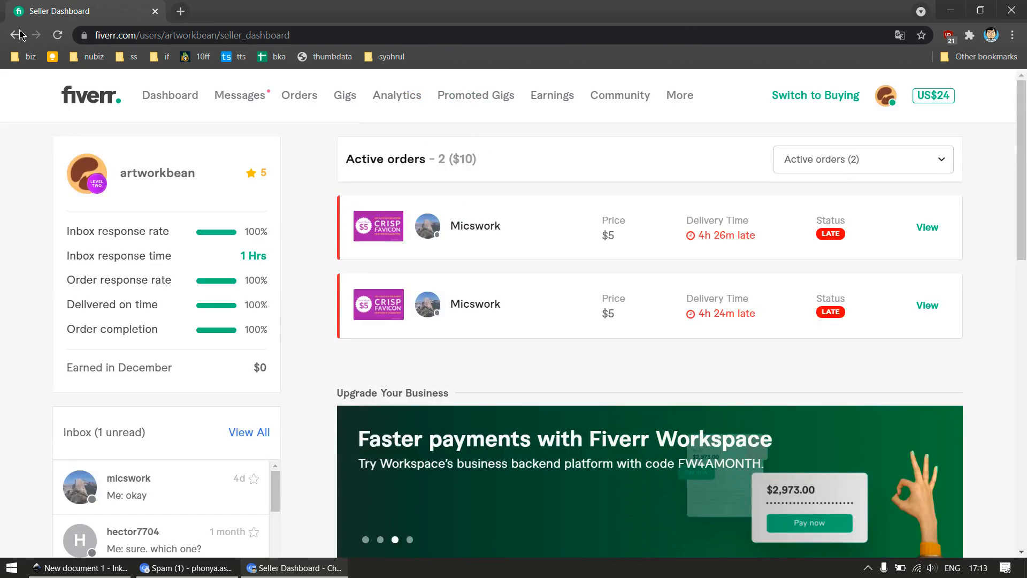
left_click(183, 11)
type("mail.google.com/mail/u/0/#inbox")
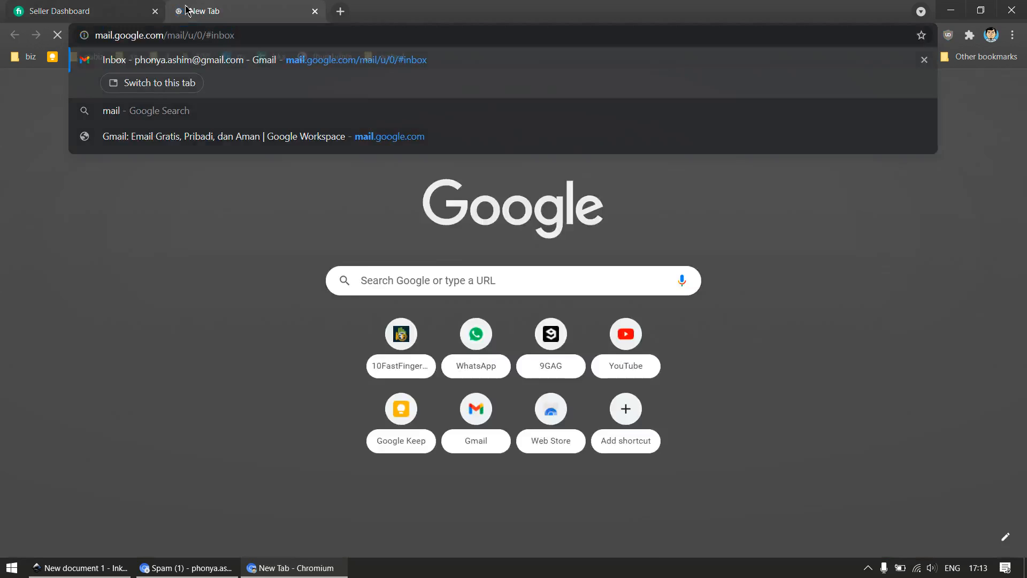
key("Return")
right_click(213, 14)
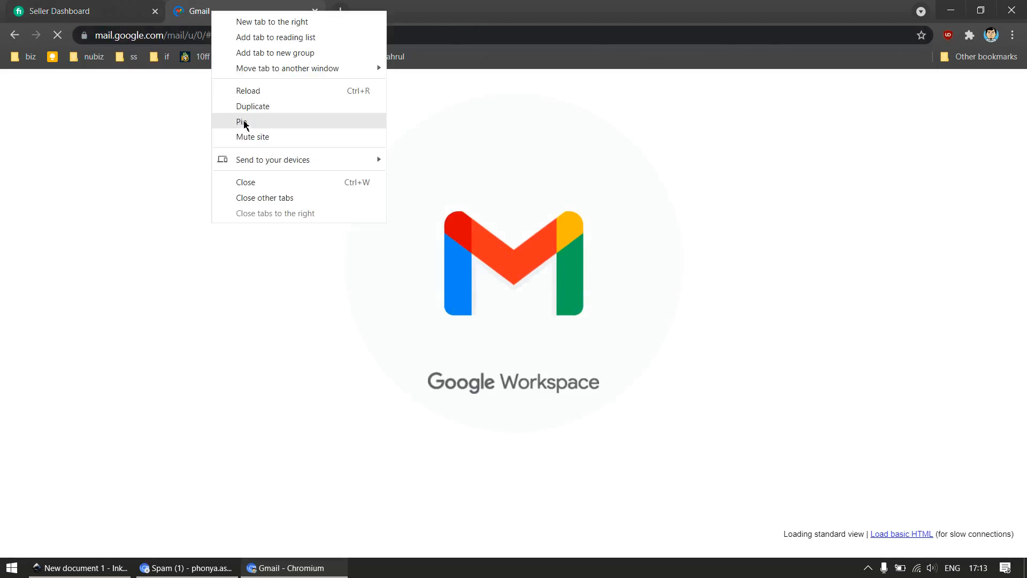
left_click(242, 122)
Open the first active order from the Fiverr dashboard and view the logo image attached to the buyer's requirements
left_click(109, 11)
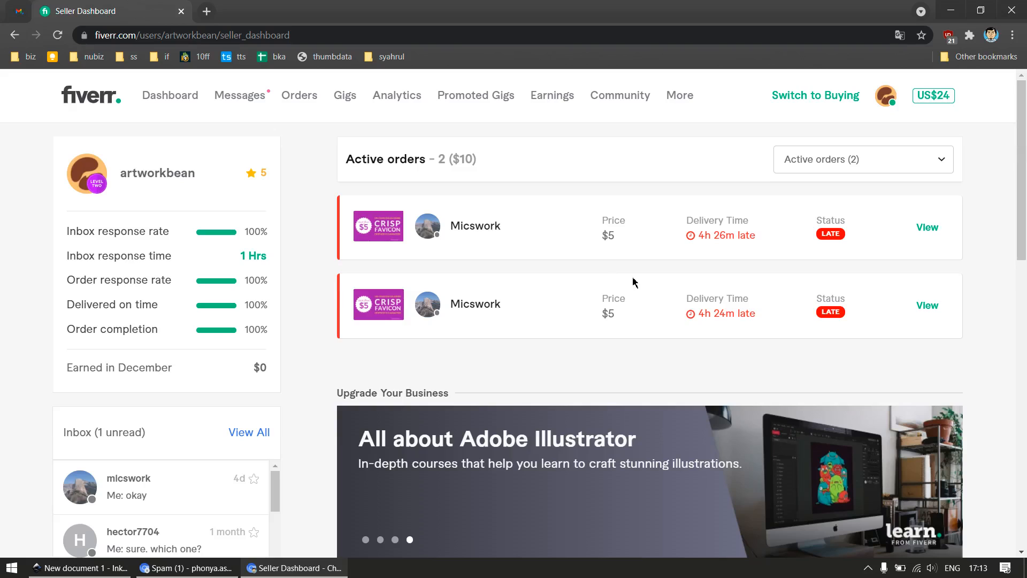
left_click(924, 229)
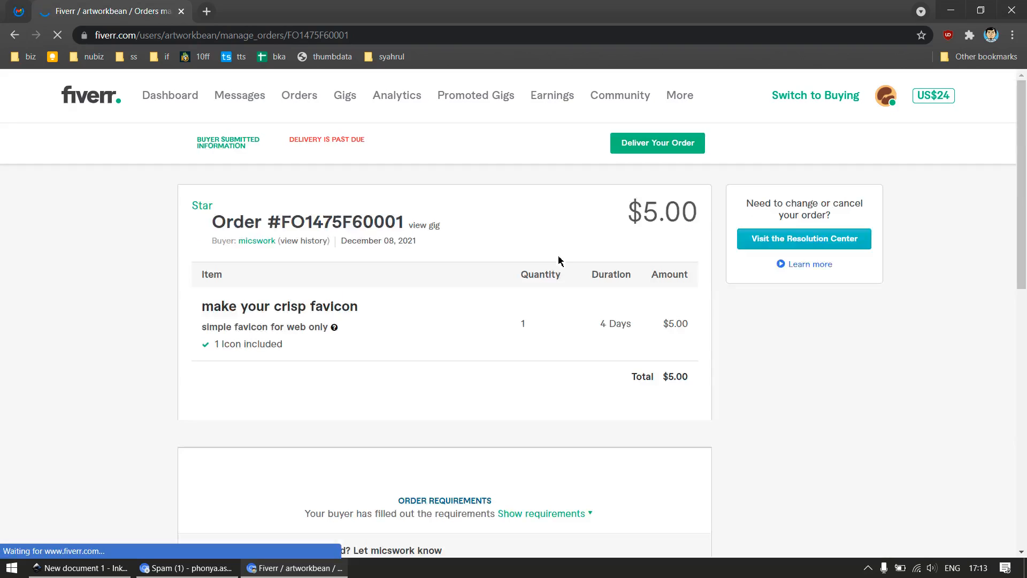
scroll(483, 337, "down", 5)
scroll(481, 337, "down", 5)
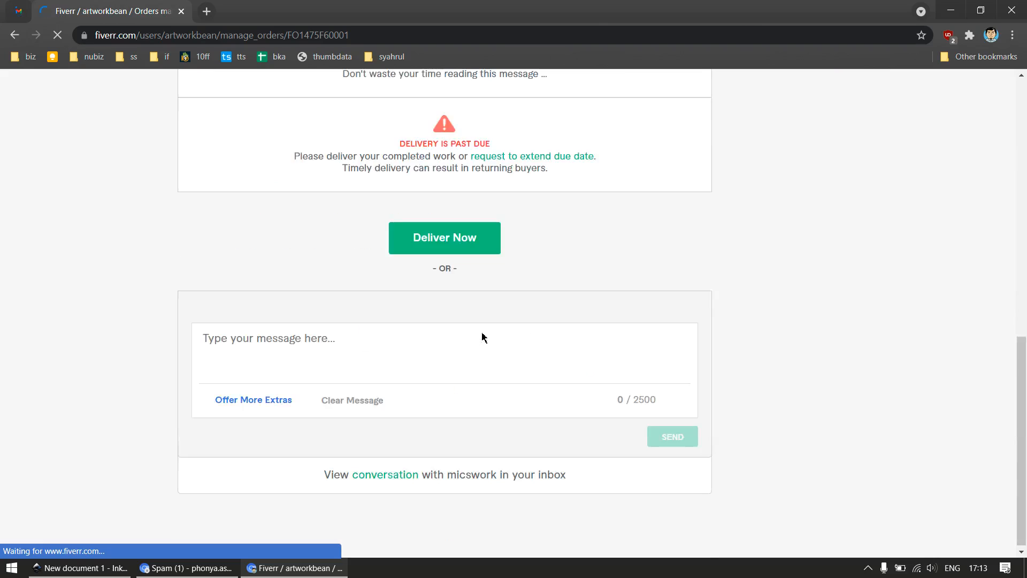
scroll(566, 340, "up", 4)
left_click(556, 116)
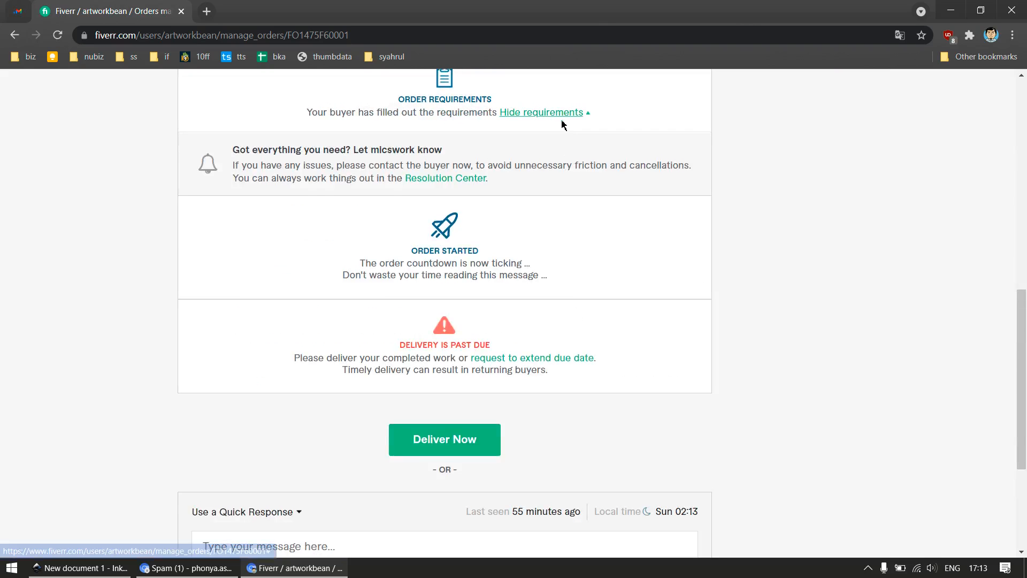
left_click(560, 114)
left_click(293, 442)
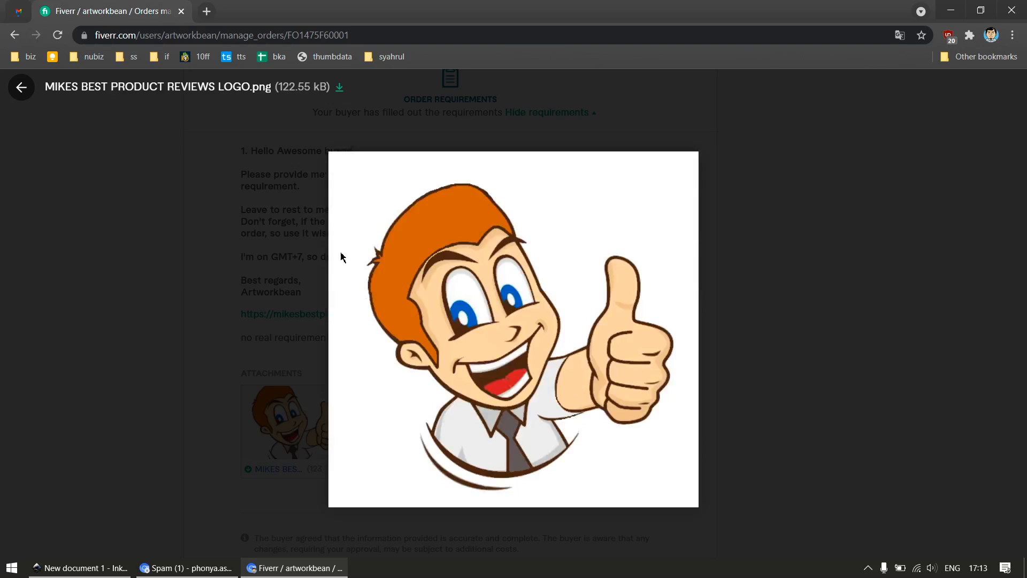
Open the attached logo in a separate tab and save it to the Desktop as thumbup_favicon in PNG format, closing that tab
right_click(470, 341)
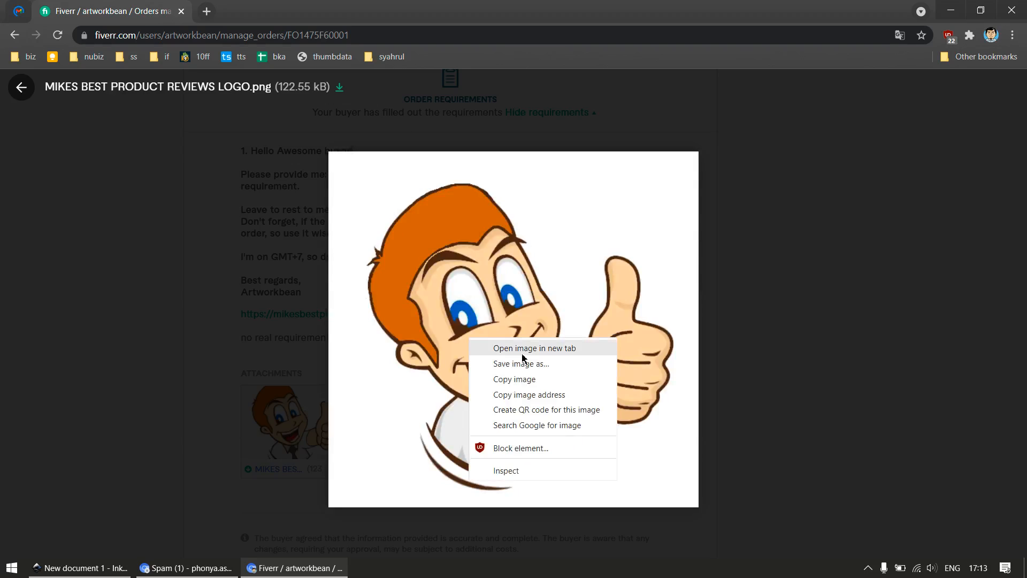
left_click(523, 348)
key("ctrl+Tab")
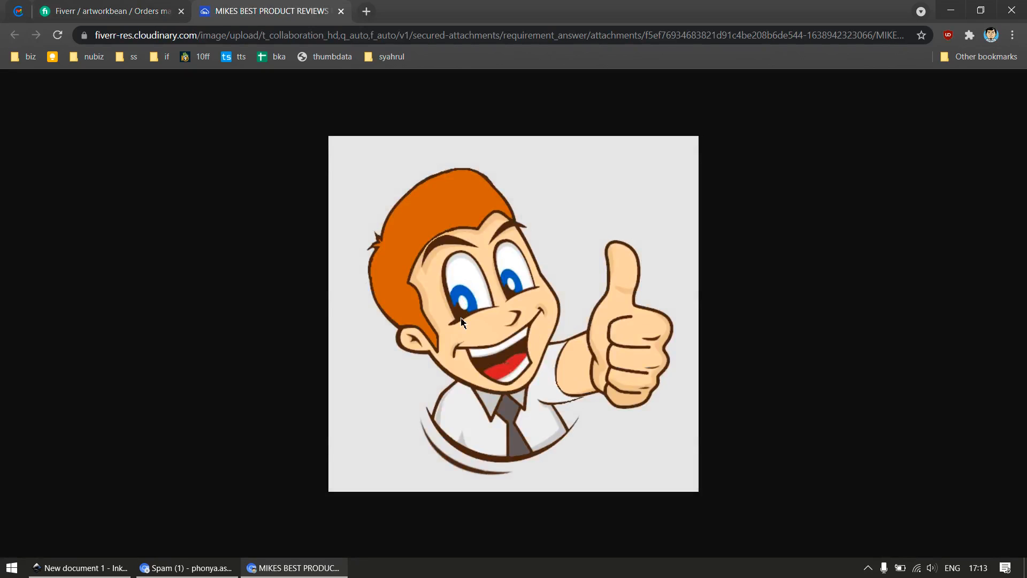
key("ctrl+s")
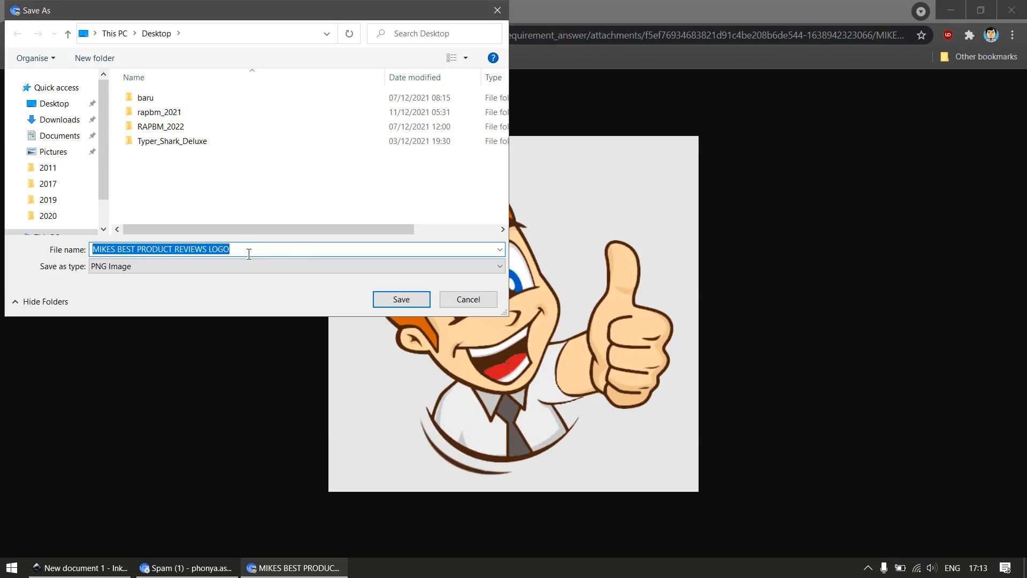
type("jem")
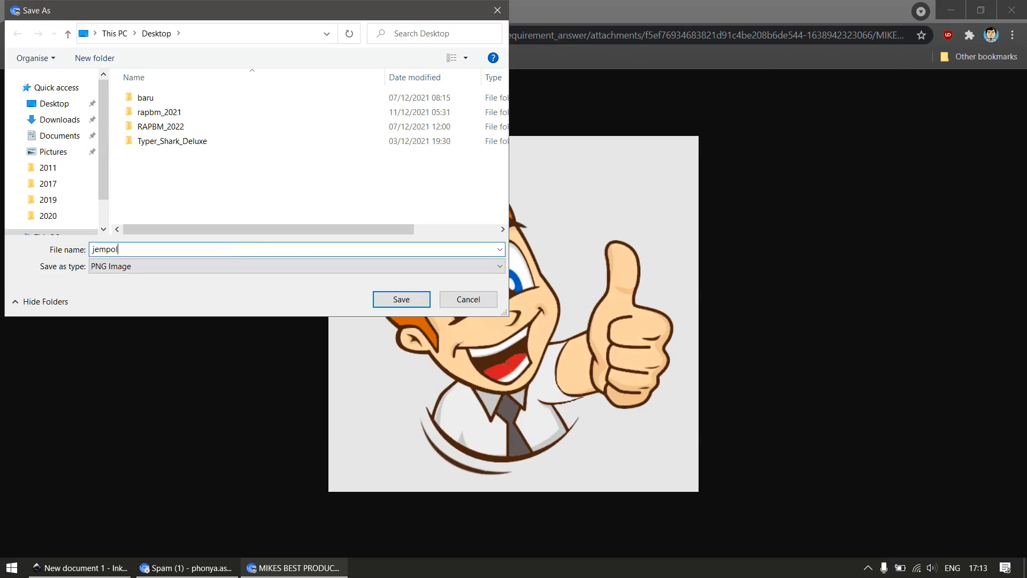
type("po")
key("BackSpace")
key("BackSpace")
key("BackSpace")
key("BackSpace")
key("BackSpace")
type("thumbup_favicon")
key("Return")
key("ctrl+w")
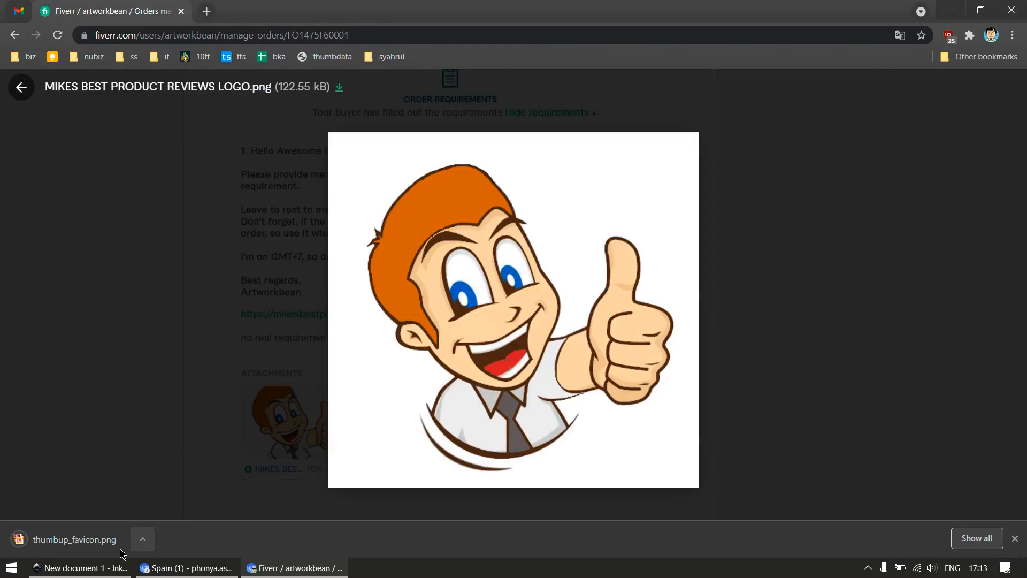
Switch to Inkscape and import thumbup_favicon from the Desktop as an embedded image
left_click(89, 568)
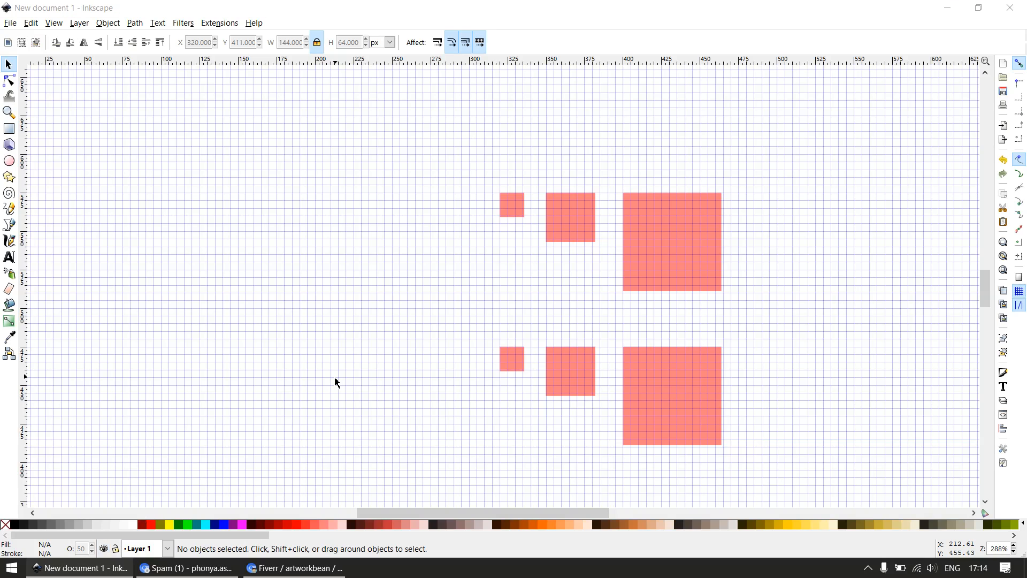
key("ctrl+i")
left_click(69, 142)
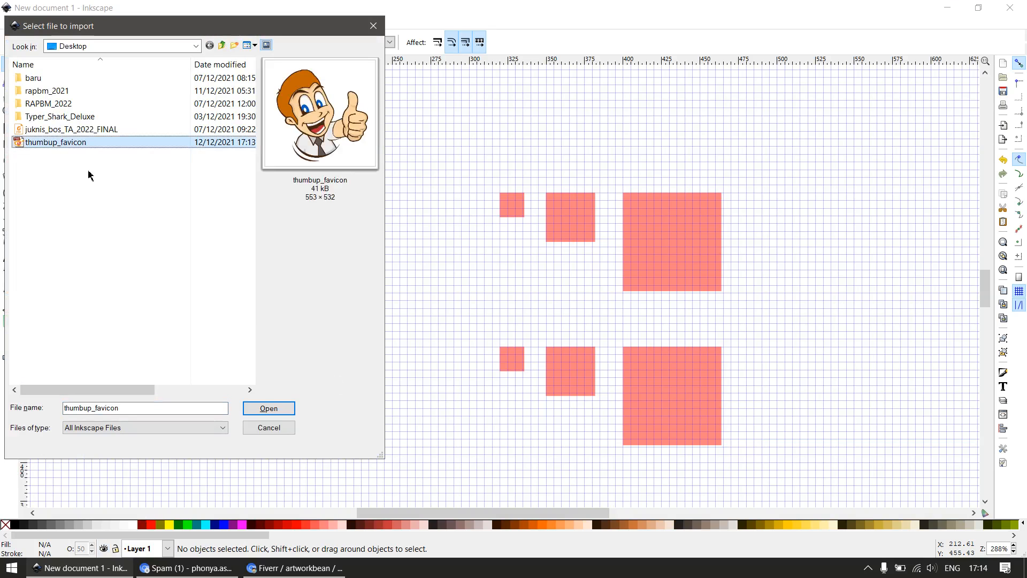
left_click(265, 408)
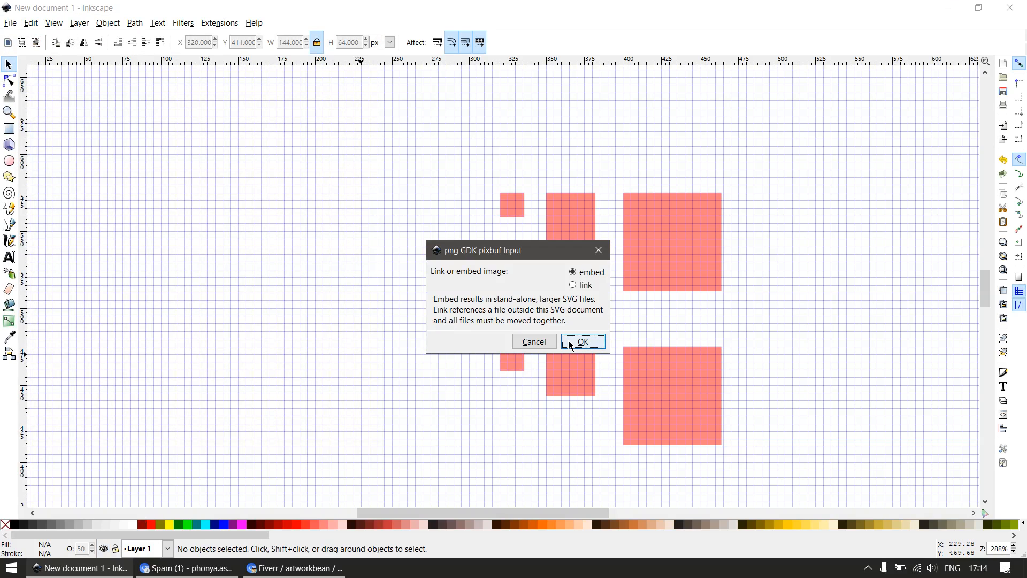
left_click(581, 342)
left_click(185, 568)
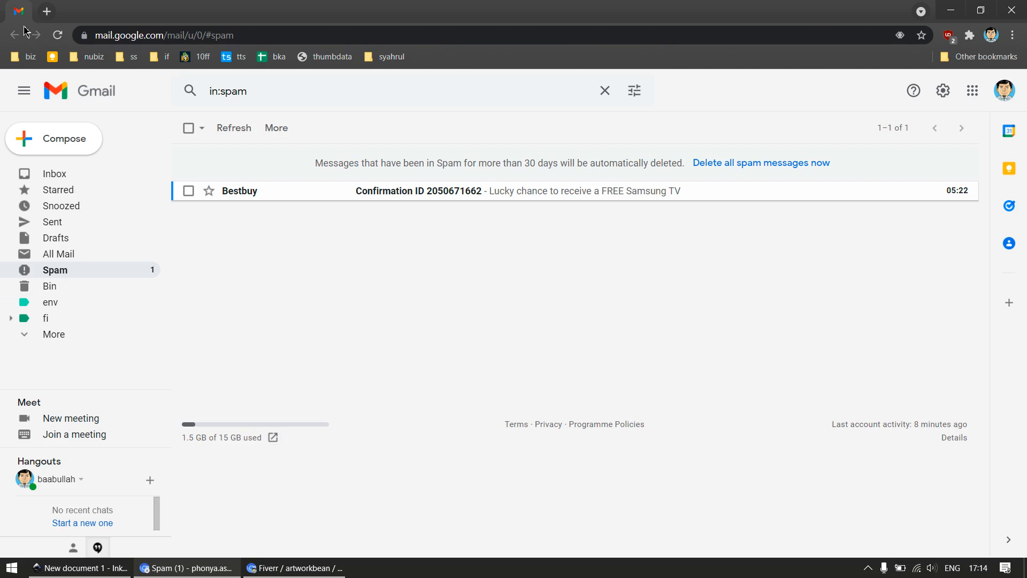
left_click(294, 569)
left_click(80, 568)
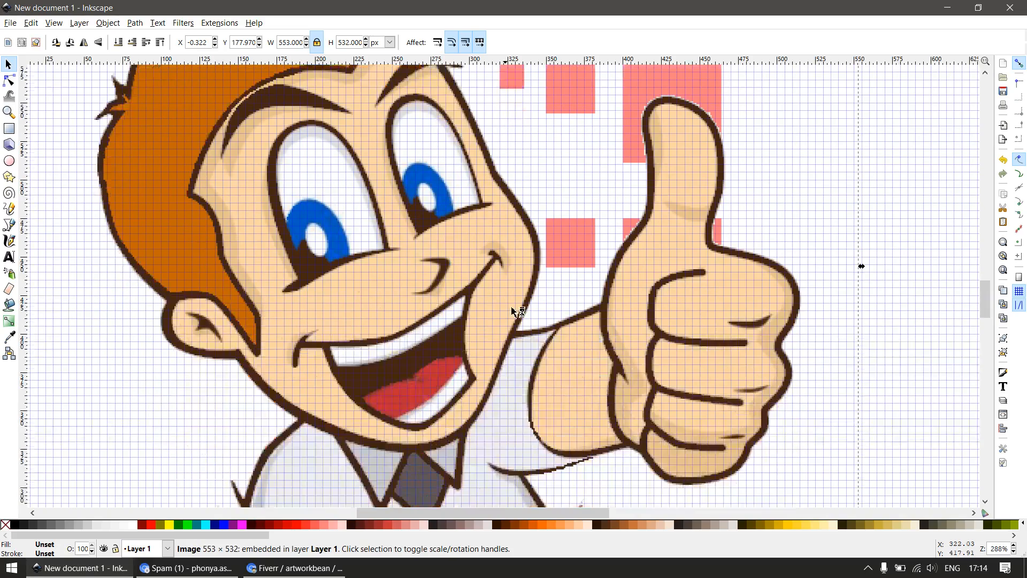
Move the imported logo image clear of the red squares to their left, at about X -333, Y 220 px
scroll(512, 308, "down", 4)
left_click_drag(568, 343, 444, 327)
key("F3")
left_click_drag(376, 220, 544, 408)
key("F1")
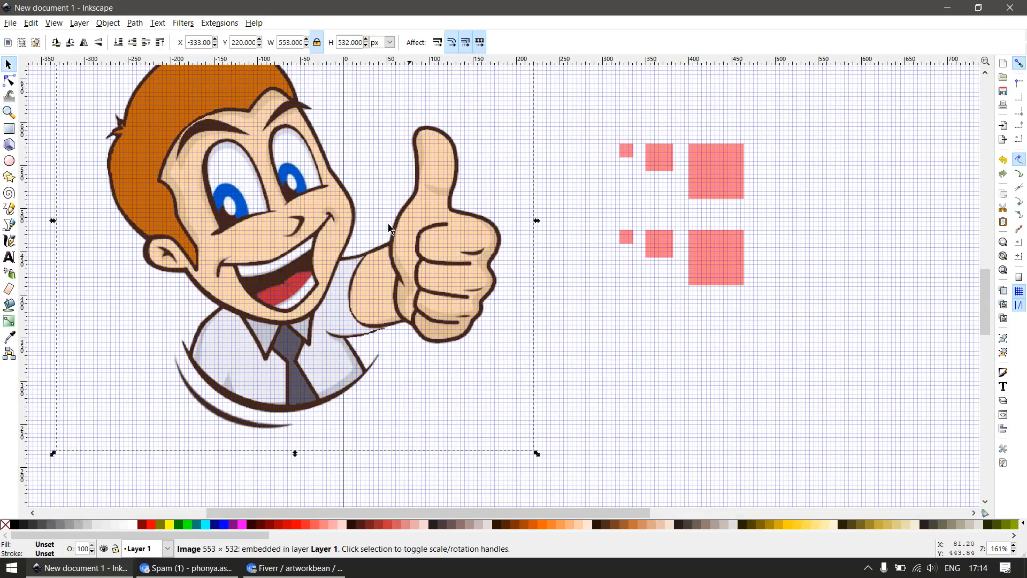
key("F4")
mouse_move(369, 115)
left_mouse_down()
mouse_move(468, 234)
mouse_move(431, 234)
left_mouse_up()
key("Delete")
key("F1")
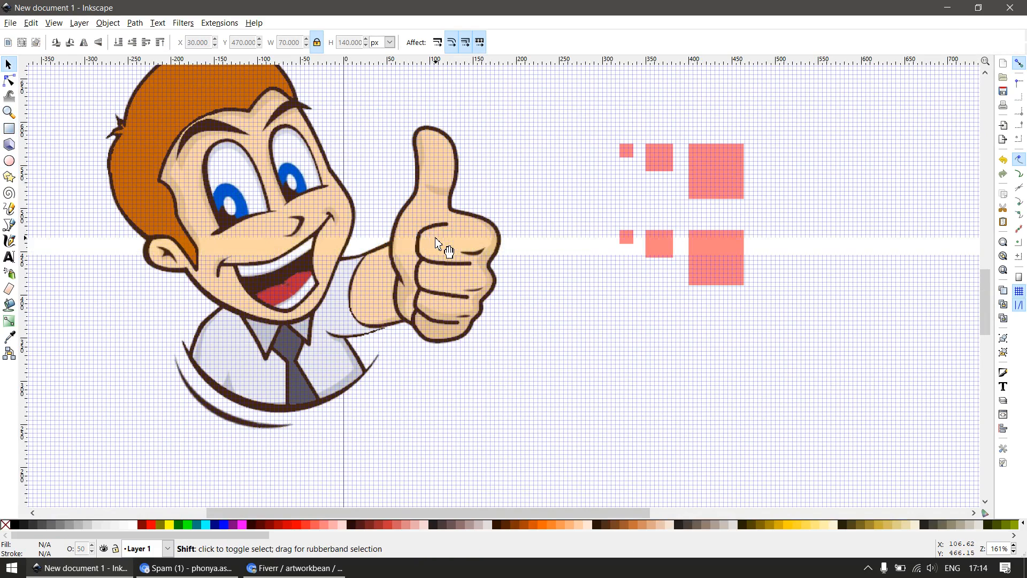
Trace the logo's thumbs-up hand with a closed Bezier path of straight segments, about 132 by 260 px, starting at the wrist
key("F3")
left_click(434, 191)
scroll(428, 228, "down", 3)
left_click_drag(332, 131, 548, 355)
key("b")
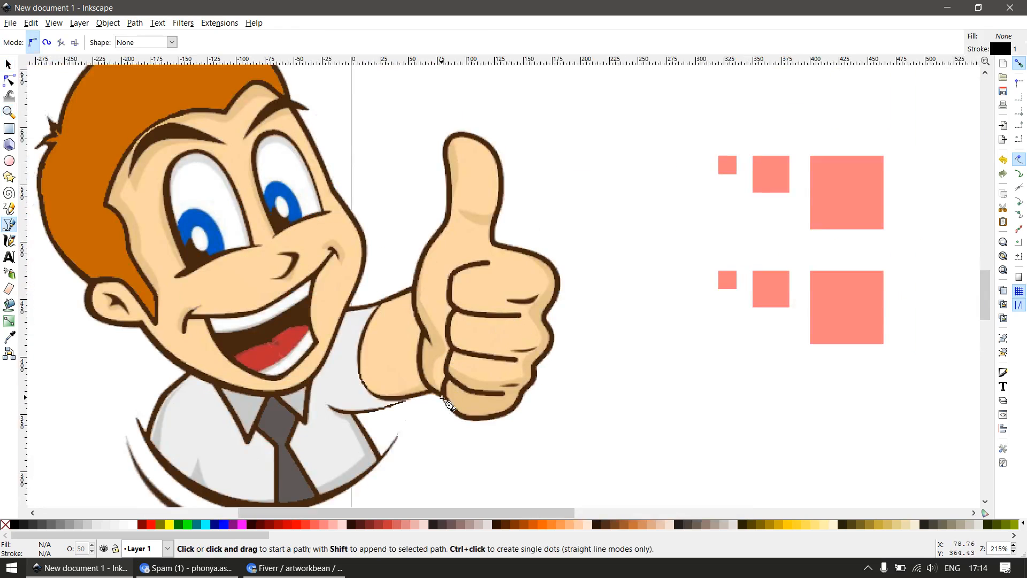
left_click(442, 398)
left_click(413, 350)
left_click(423, 332)
left_click(414, 273)
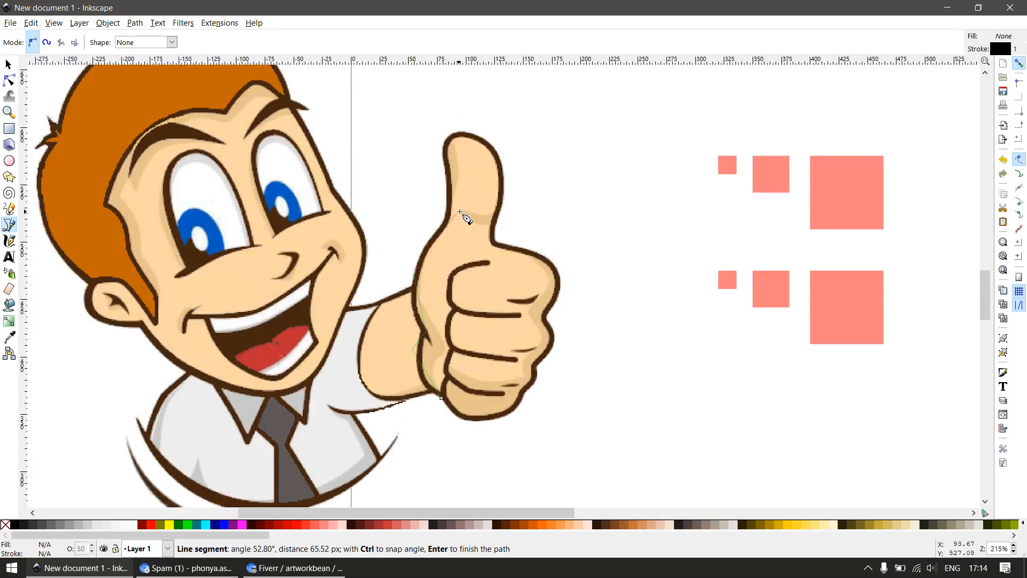
left_click(455, 212)
left_click(443, 155)
left_click(466, 132)
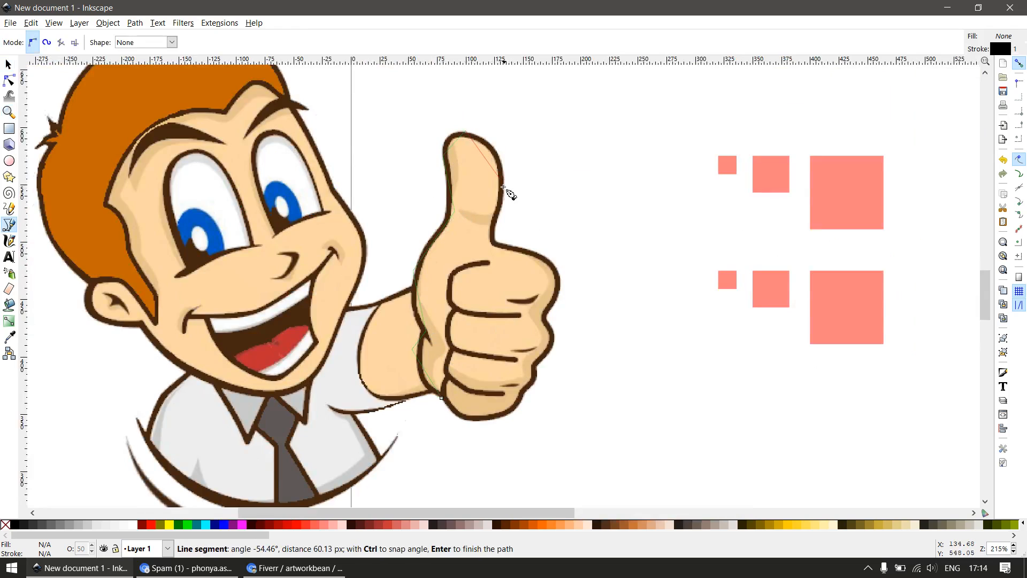
left_click(503, 182)
left_click(487, 229)
left_click(561, 289)
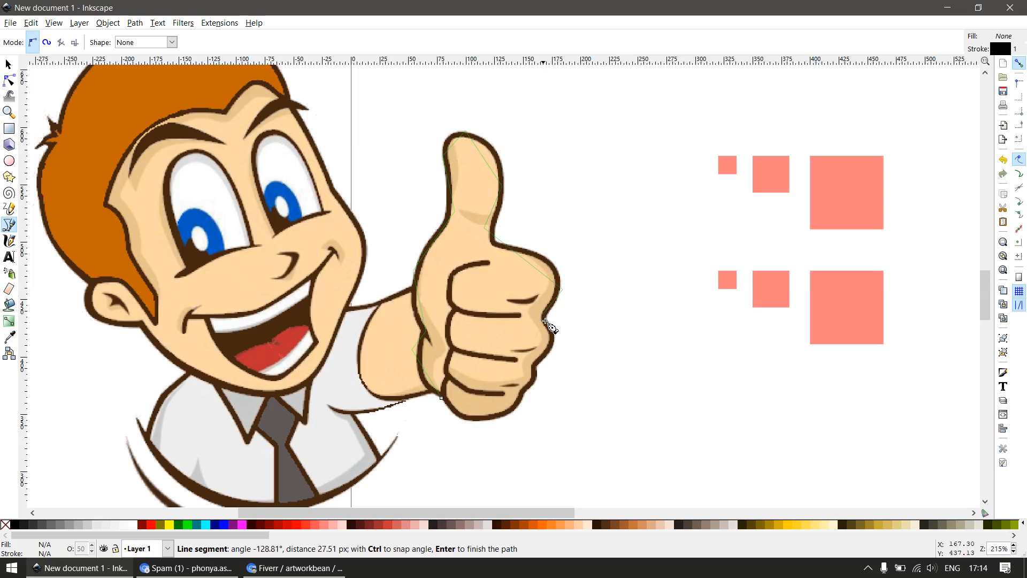
left_click(555, 346)
left_click(536, 387)
left_click(476, 427)
key("Return")
key("s")
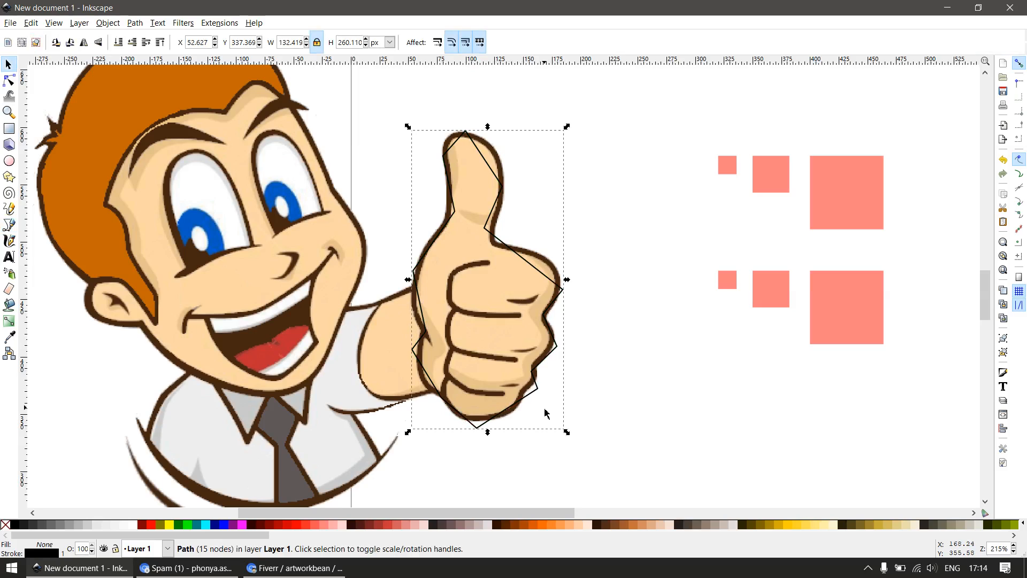
key("n")
scroll(591, 315, "down", 2)
key("s")
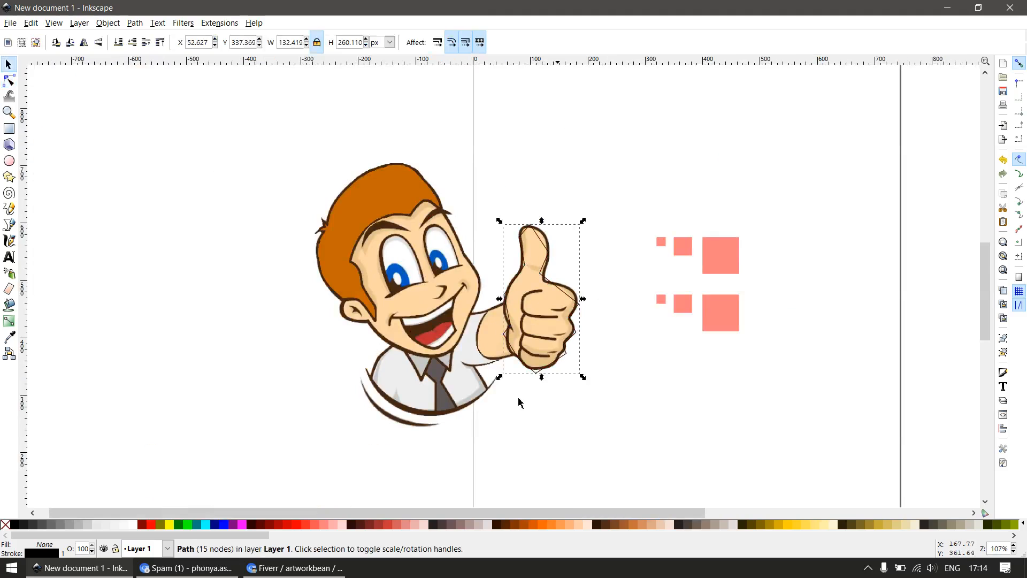
Switch to Everything, search the computer for "like .svg", and show the results as extra large thumbnails
key("super")
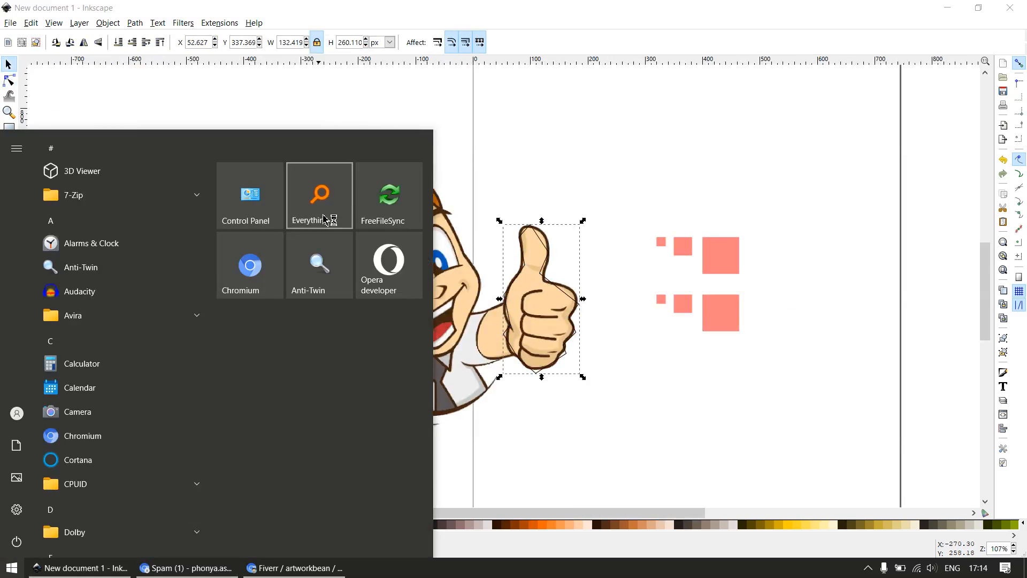
left_click(323, 220)
type("like ")
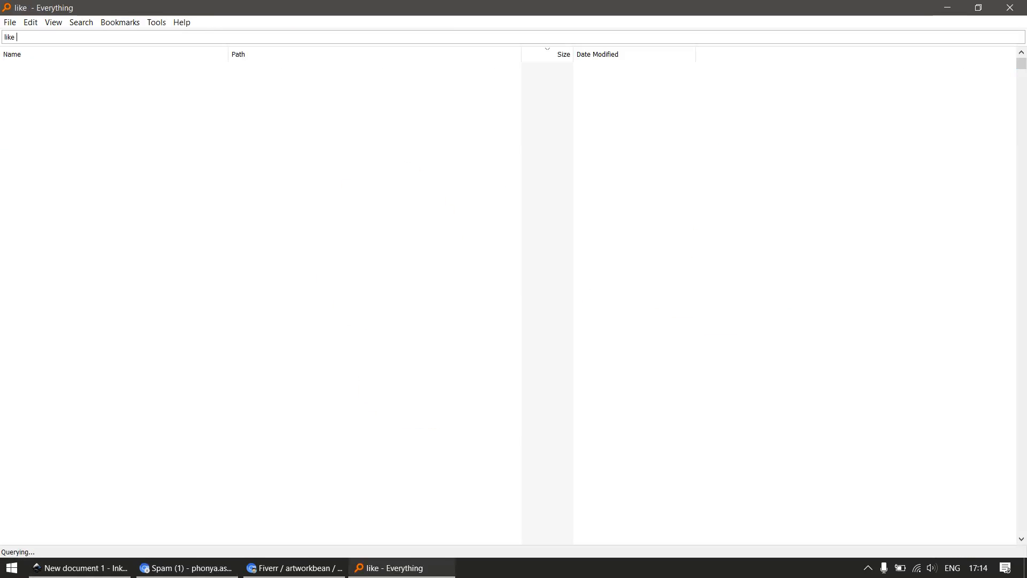
type(".svg")
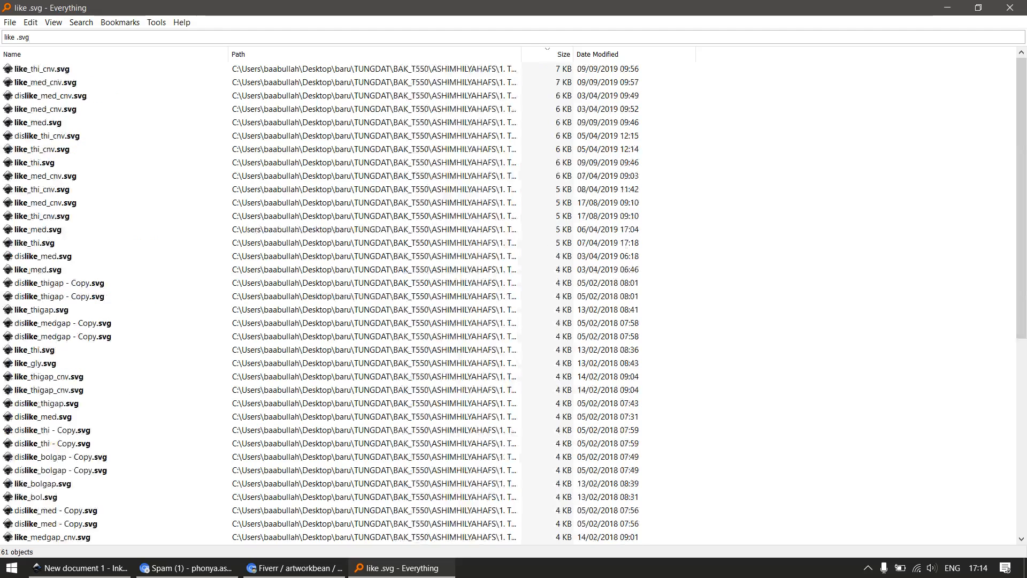
left_click(53, 22)
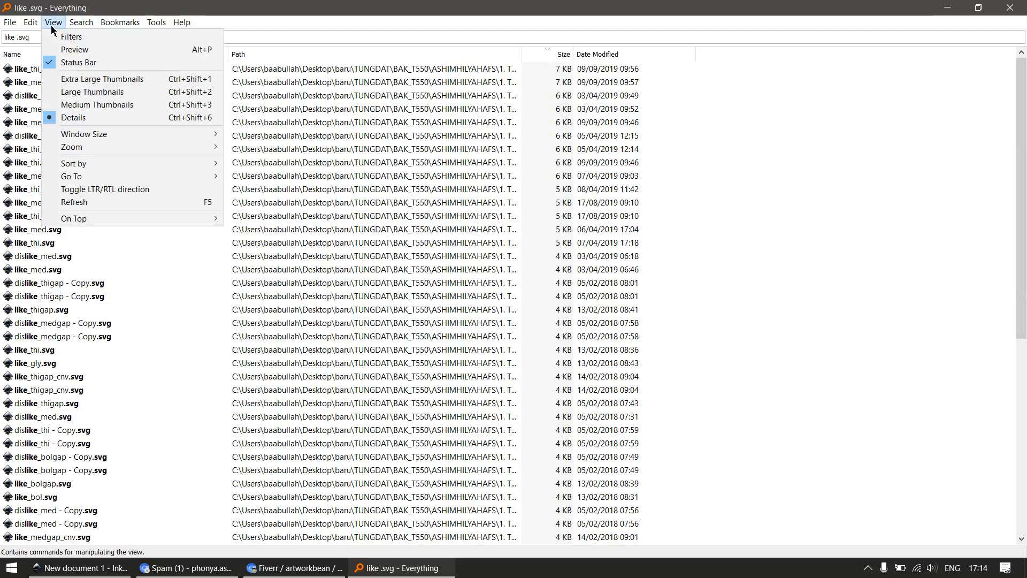
left_click(80, 78)
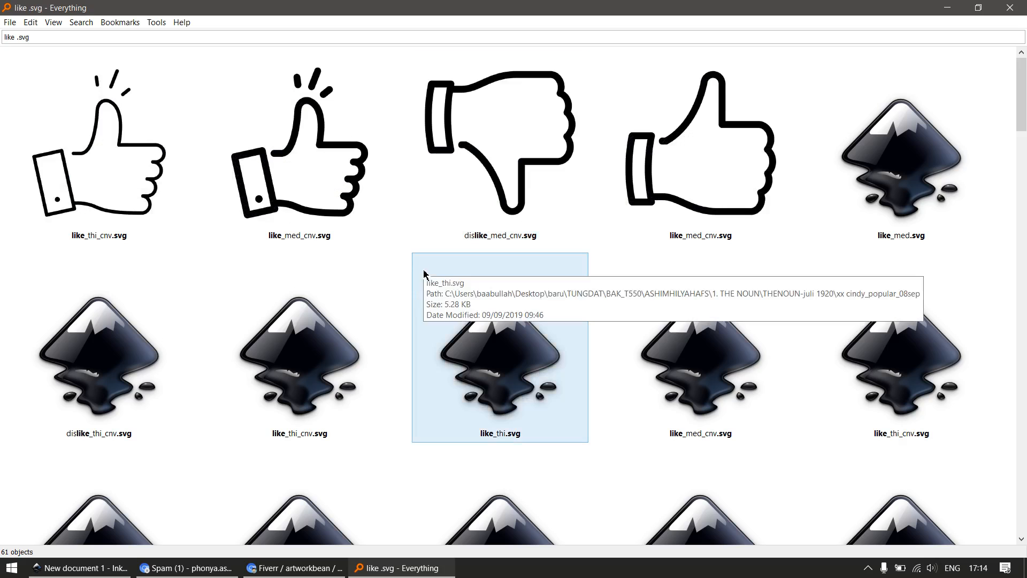
Browse the like icon thumbnails and place a yellow-background thumbs-up, like_med.svg, into the Inkscape drawing below the traced hand
scroll(424, 272, "down", 1)
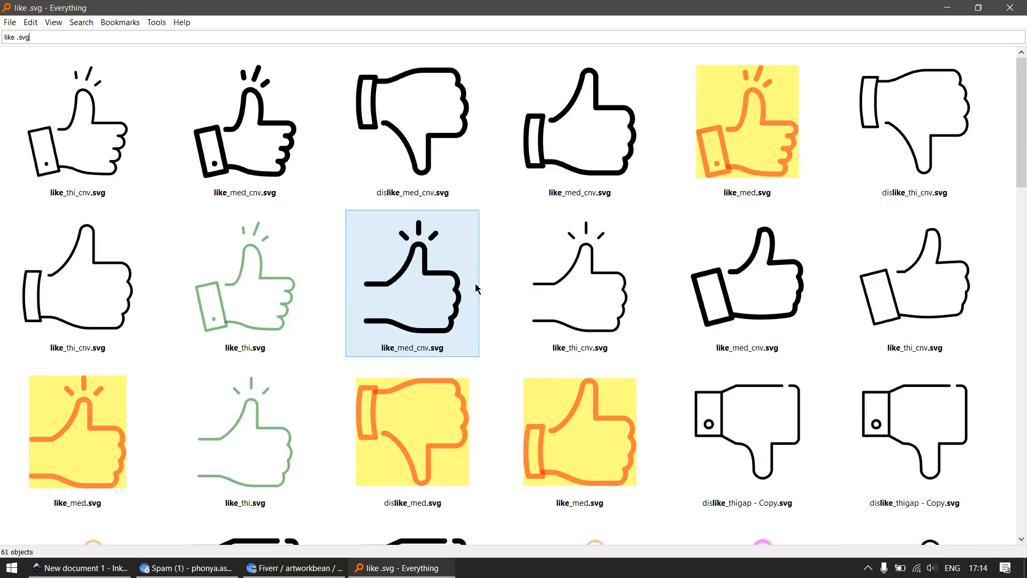
scroll(489, 284, "down", 2)
scroll(488, 284, "down", 1)
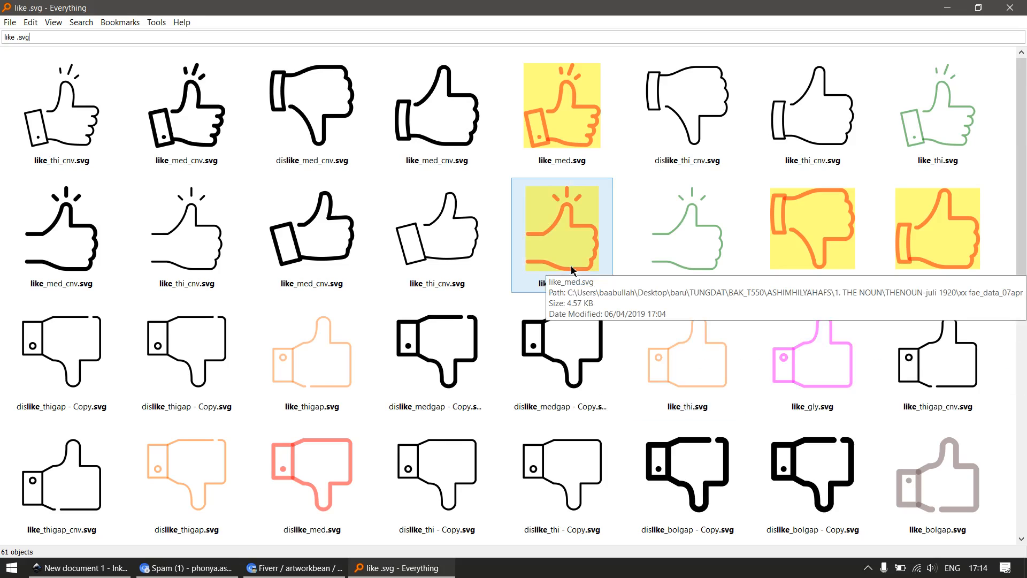
left_click_drag(572, 269, 534, 393)
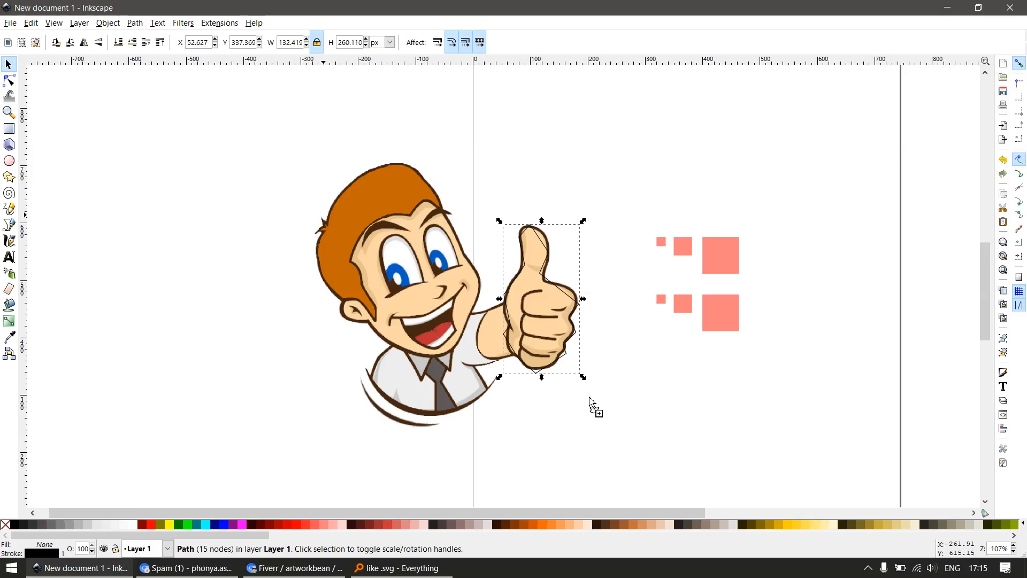
left_click_drag(594, 404, 594, 405)
left_click(625, 442)
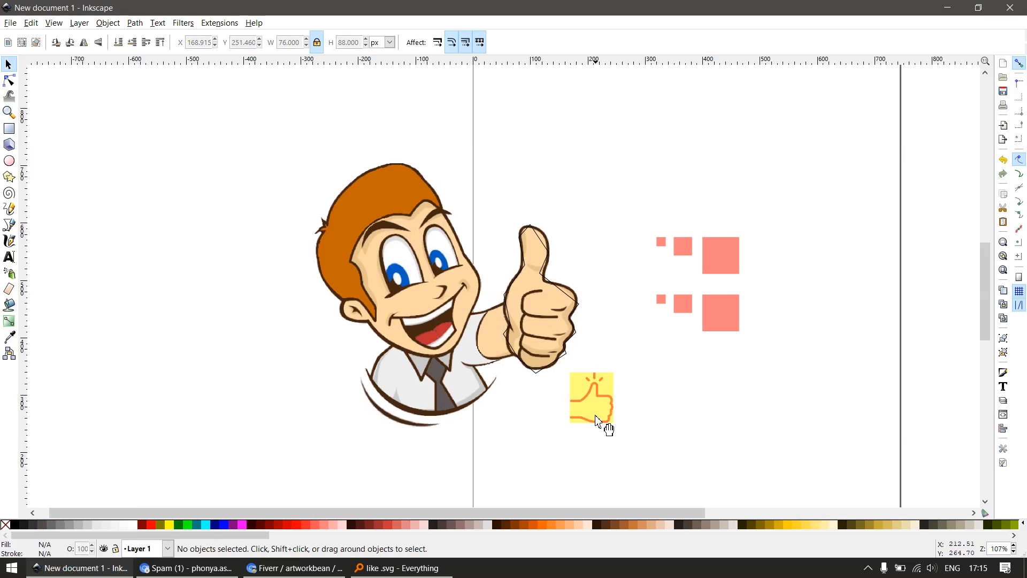
Ungroup the imported thumbs-up icon and delete its accent lines above the thumb and its yellow background rectangle
left_click(596, 422)
key("ctrl+shift+g")
key("ctrl+shift+g")
key("Escape")
key("z")
left_click_drag(549, 337, 653, 413)
key("s")
left_click_drag(616, 226, 383, 351)
key("Delete")
left_click(438, 289)
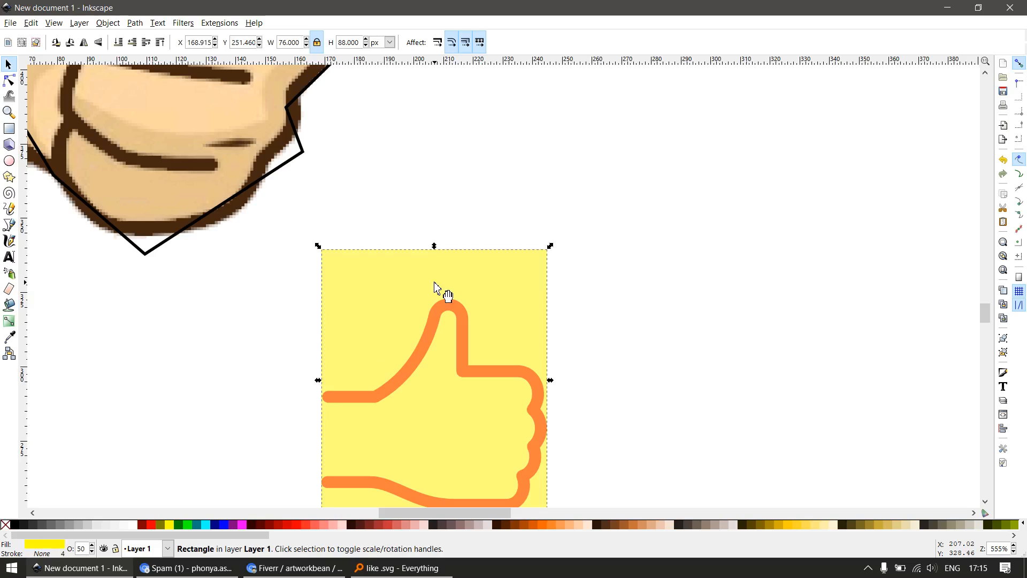
key("Delete")
scroll(456, 321, "down", 2, "ctrl")
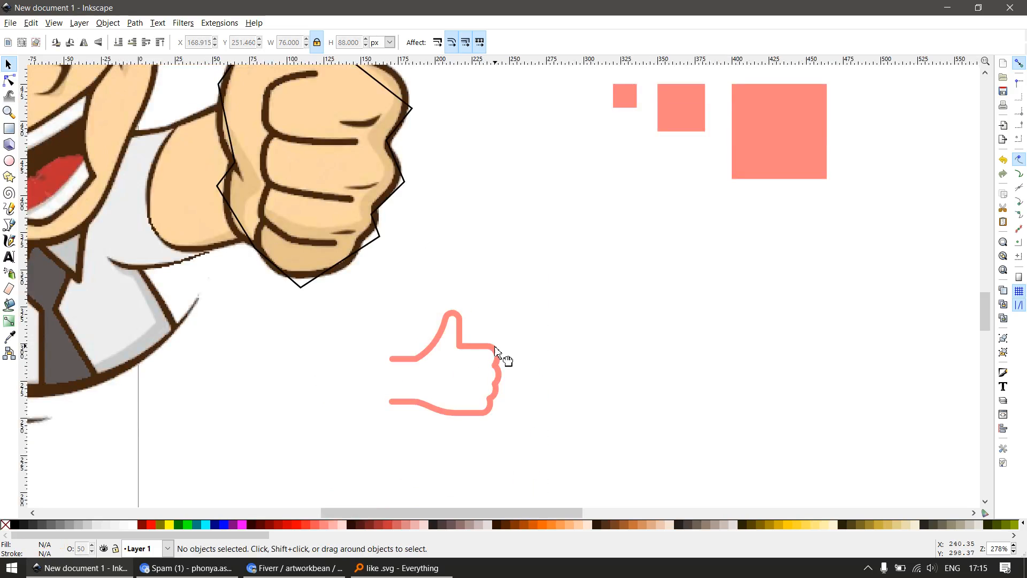
Try the imported thumbs-up outline with its wrist end closed, and delete it from the drawing
left_click(500, 356)
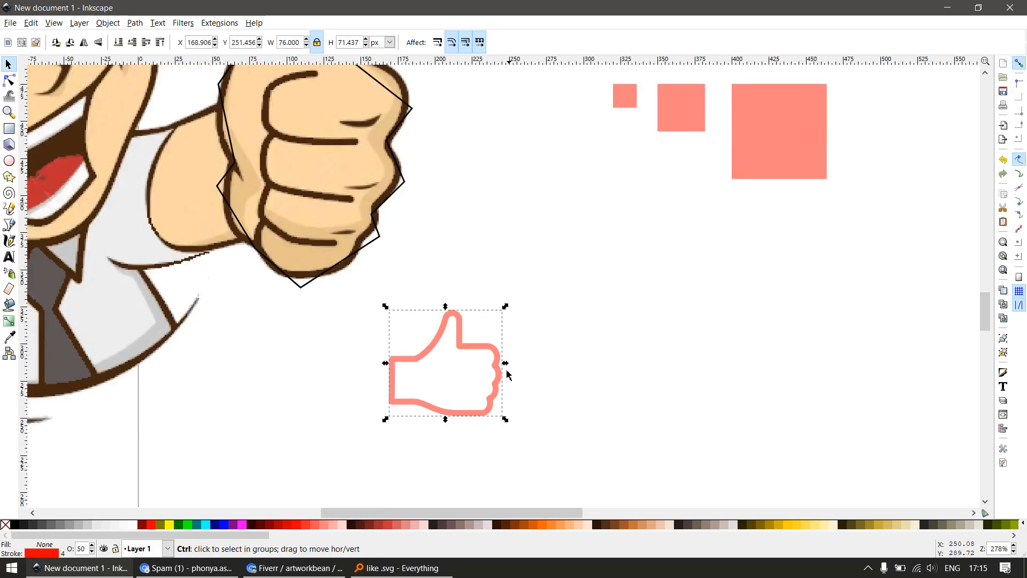
scroll(508, 375, "down", 3, "ctrl")
left_click(519, 381)
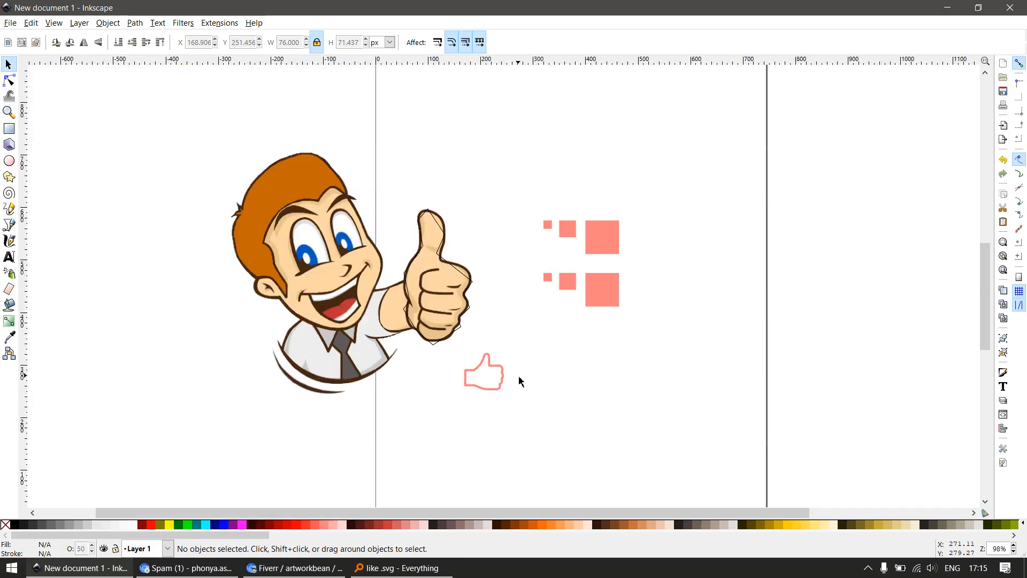
left_click(504, 370)
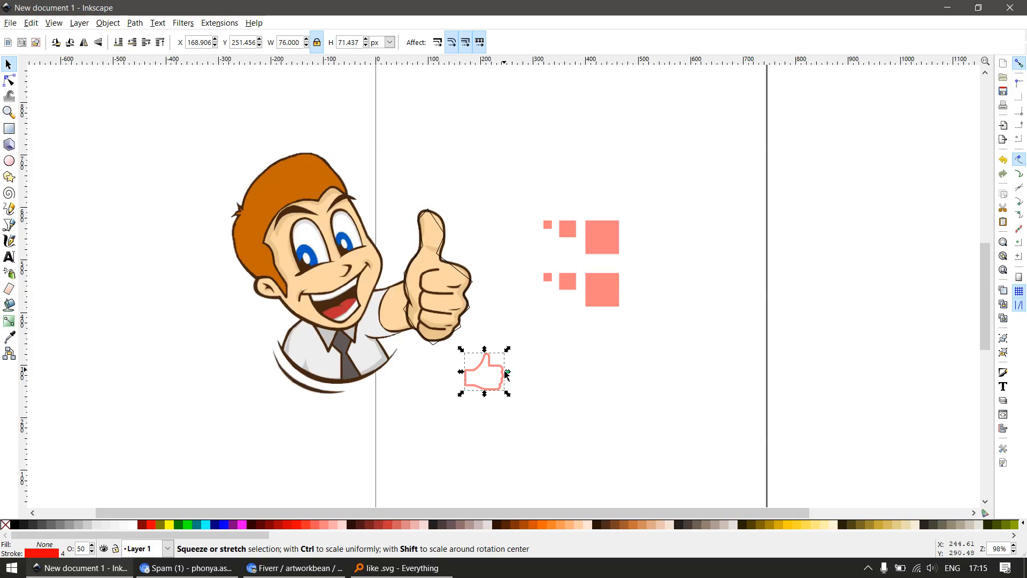
key("Delete")
Edit the traced hand path's nodes, moving the upper knuckle corner onto the logo's outline and making it a smooth node
key("z")
left_click_drag(409, 217, 555, 357)
key("s")
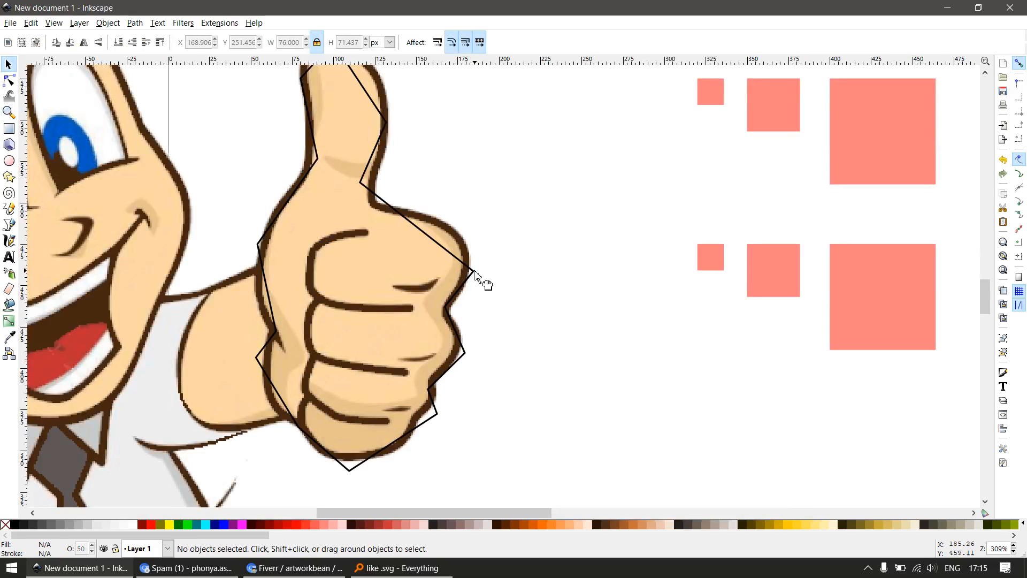
double_click(475, 271)
mouse_move(485, 258)
left_mouse_down()
mouse_move(467, 294)
mouse_move(465, 255)
left_mouse_up()
key("shift+s")
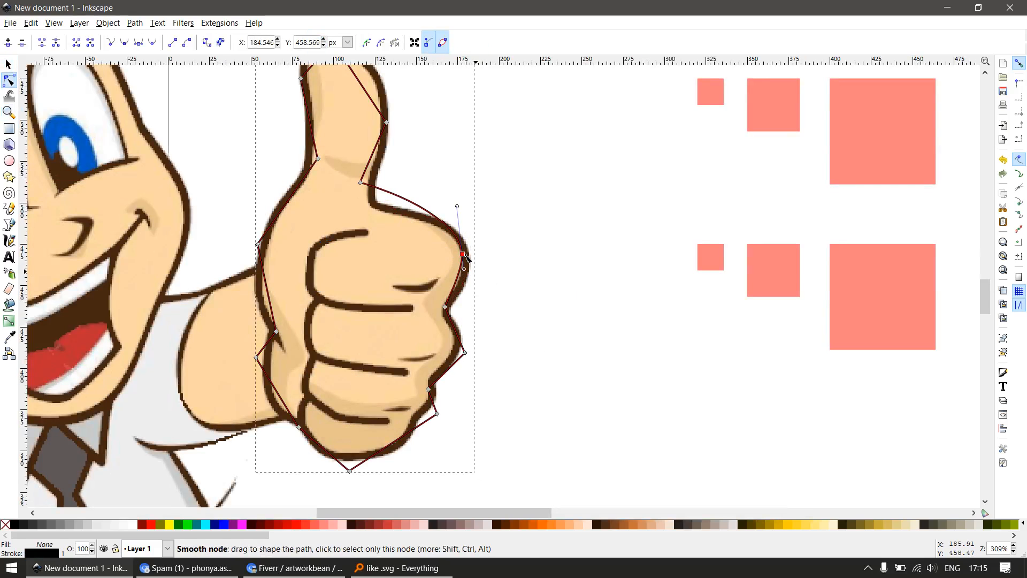
scroll(408, 193, "up", 2, "ctrl")
Reposition the node at the thumb's inner base and adjust its handle to curve the segment toward the upper knuckle
left_click(360, 182)
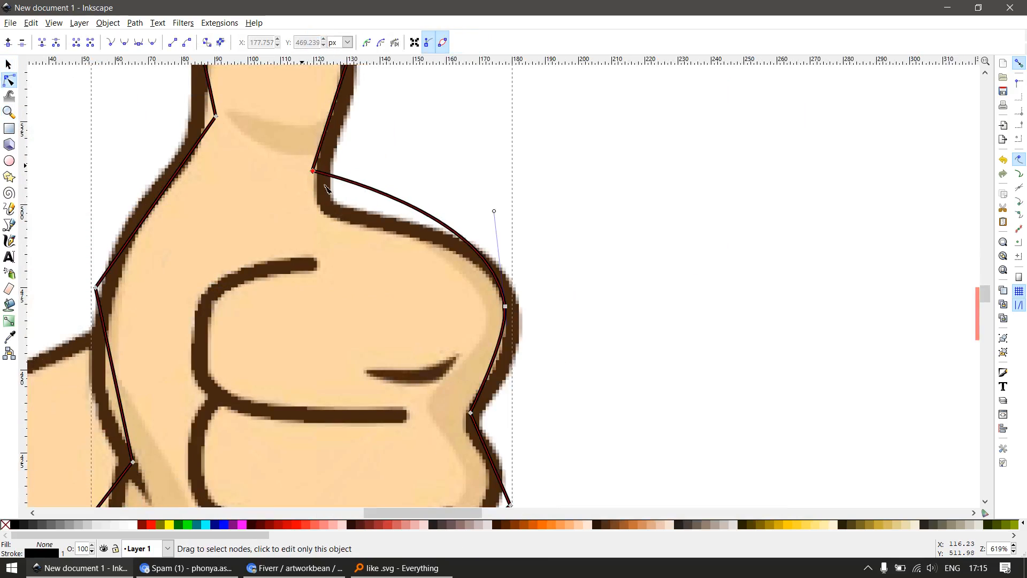
left_click_drag(313, 171, 362, 222)
left_click(332, 181, "ctrl+alt")
key("Delete")
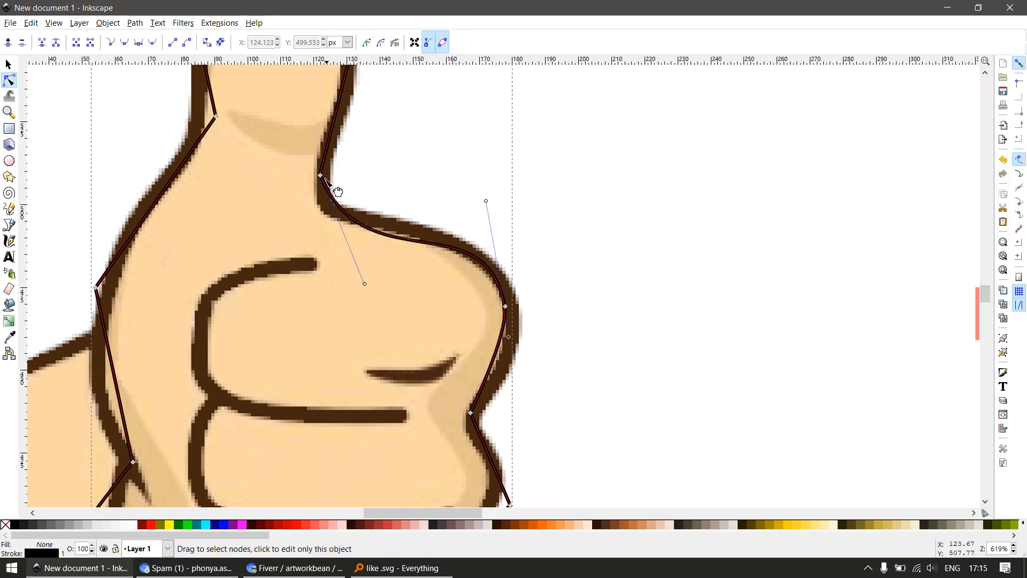
left_click_drag(320, 175, 326, 194)
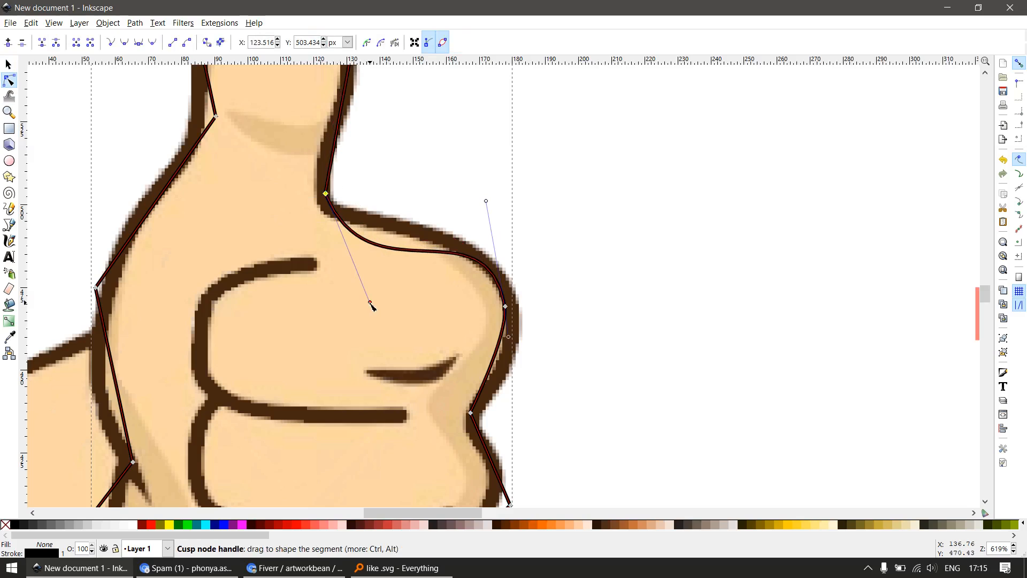
left_click_drag(372, 307, 325, 290)
Fill the traced hand path with red (#FF0000) and set its opacity to 50%
key("s")
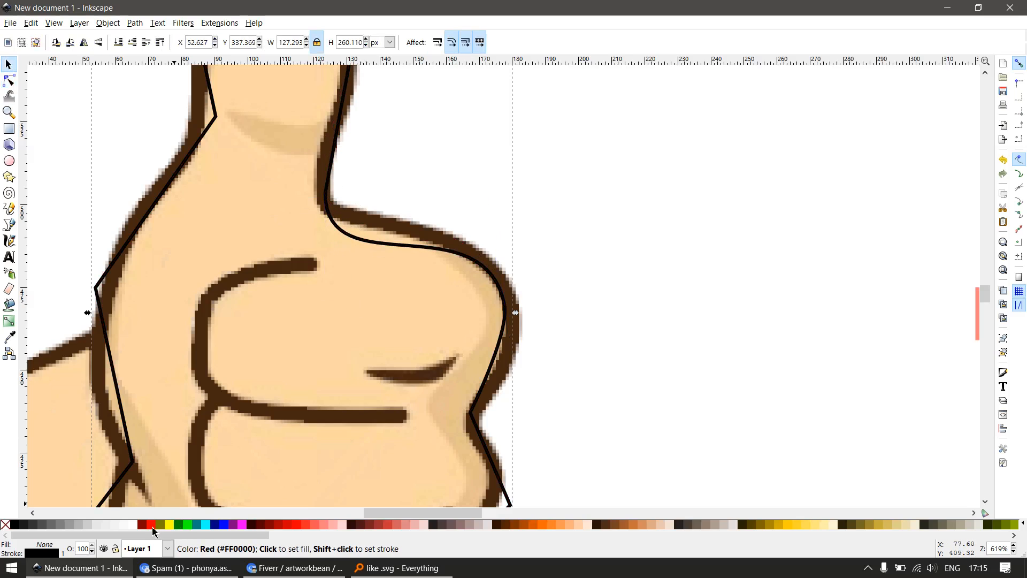
left_click(153, 526)
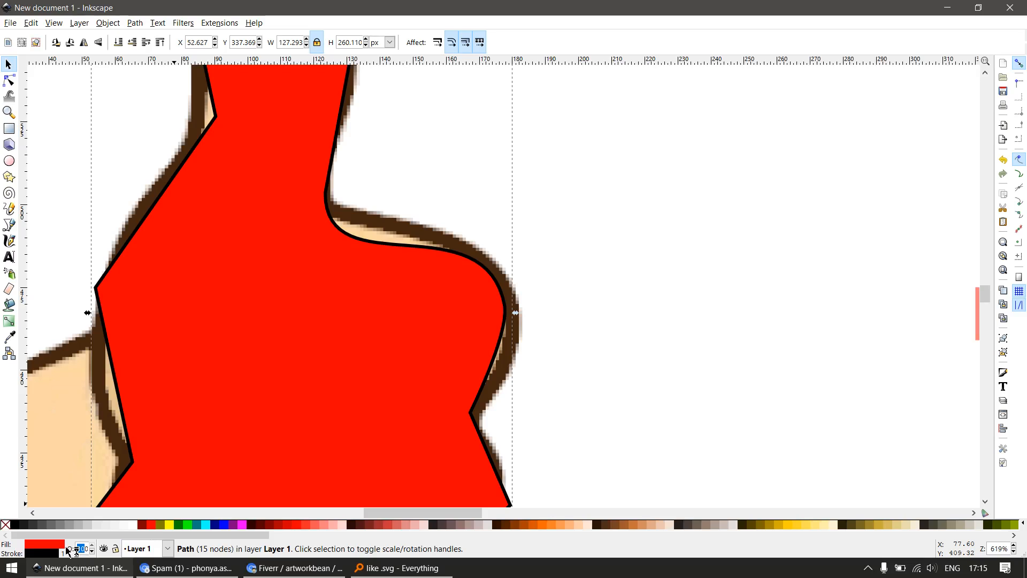
key("Return")
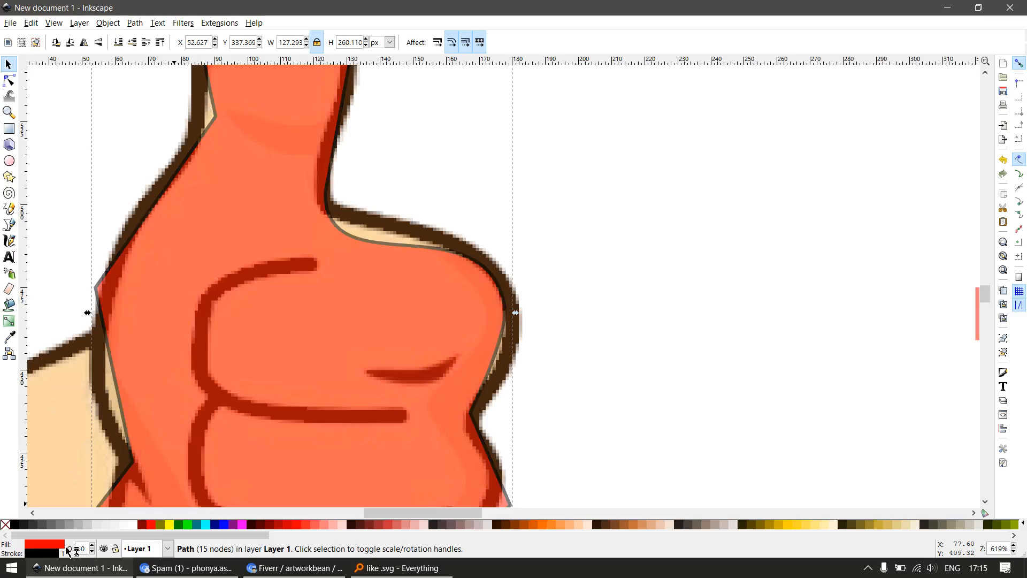
Move the upper knuckle node to the outline's outer edge and adjust the handles so the curve follows the hand to the thumb
double_click(456, 338)
left_click_drag(506, 313, 518, 328)
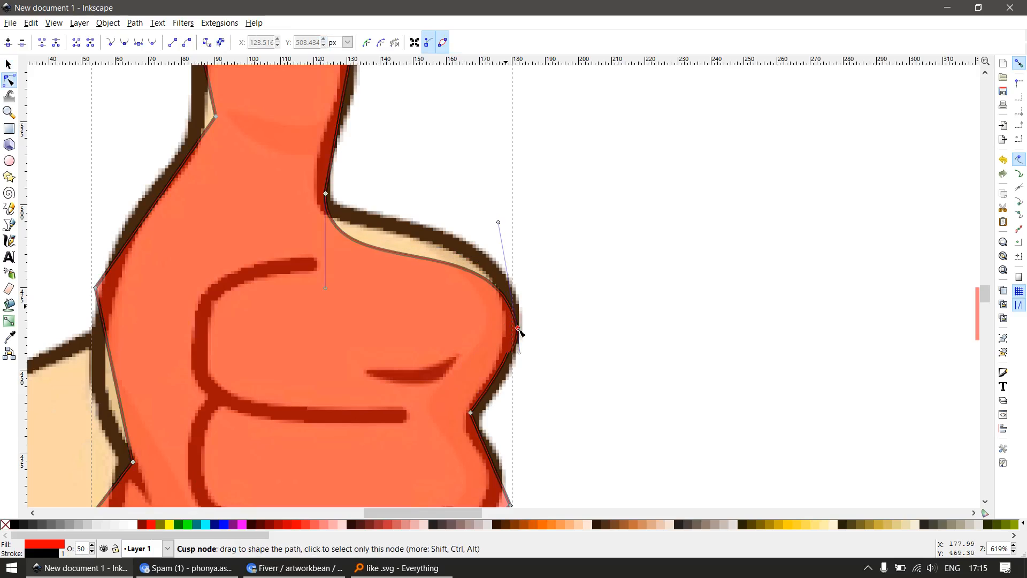
left_click_drag(499, 222, 534, 213)
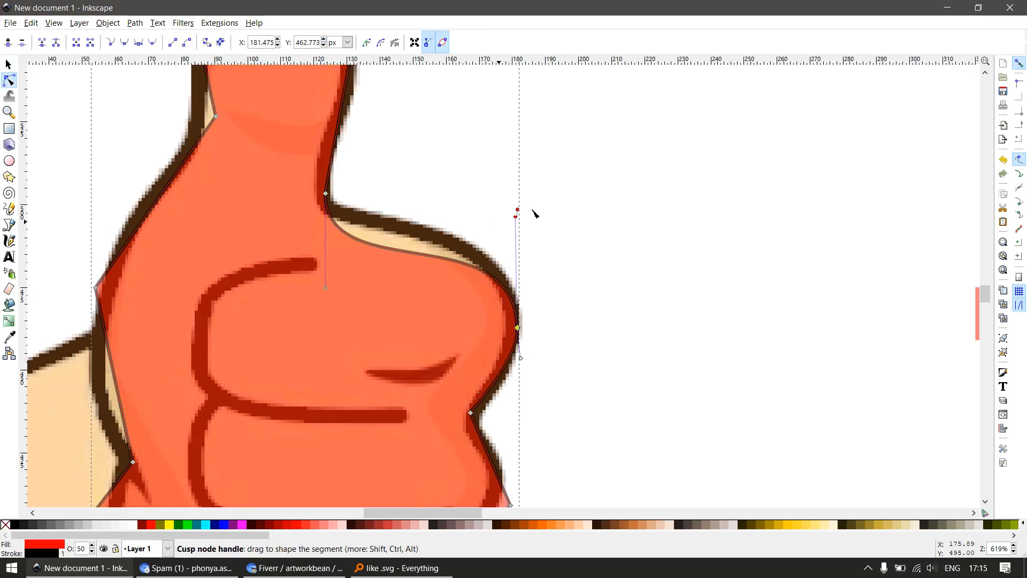
left_click_drag(326, 288, 347, 228)
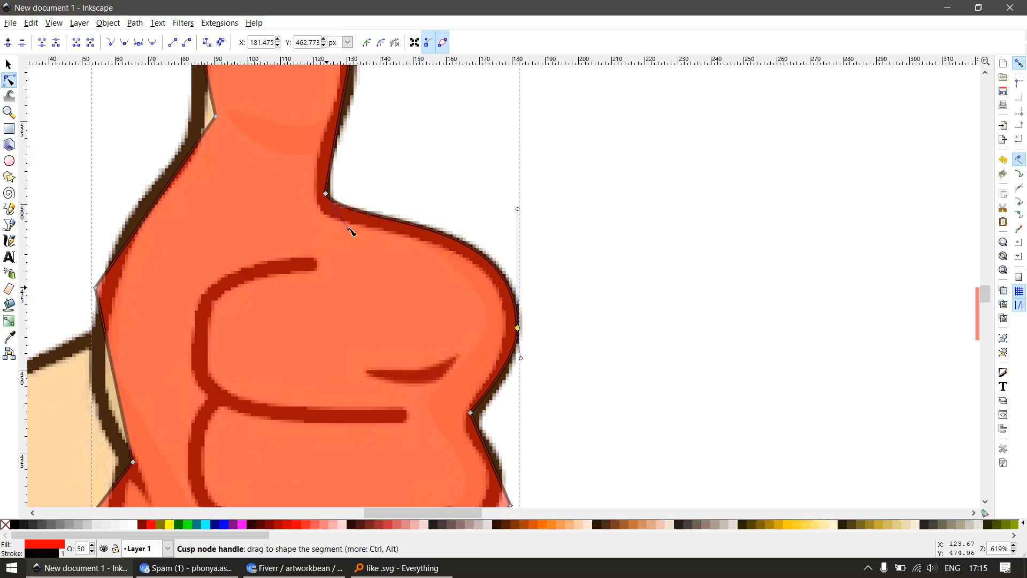
Move the traced path's lowest node up onto the fist's bottom edge and the little-finger corner node inward to the outline
scroll(498, 305, "down", 4)
key("F3")
left_click_drag(440, 305, 530, 426)
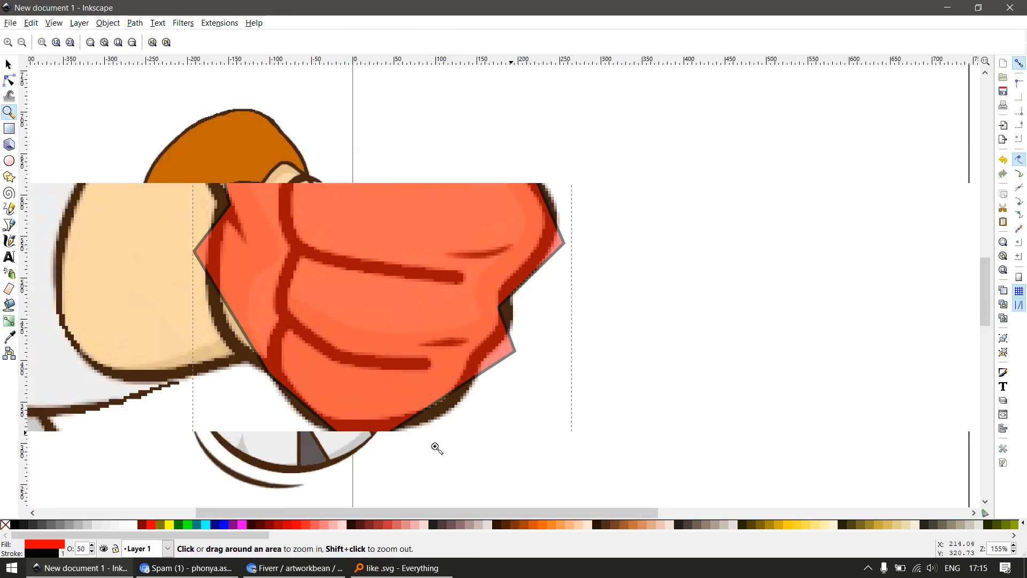
key("F1")
key("F2")
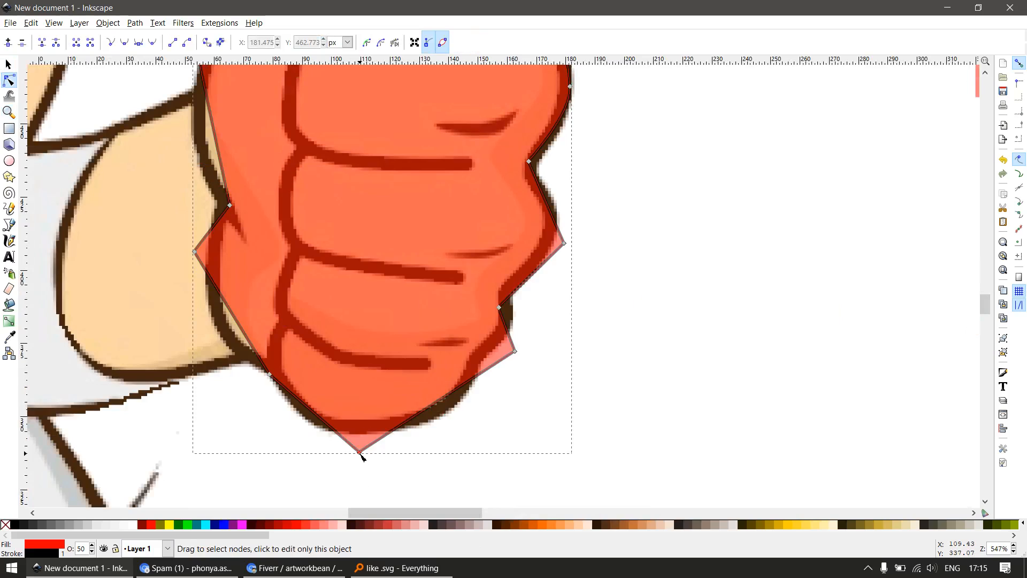
left_click_drag(358, 454, 359, 432)
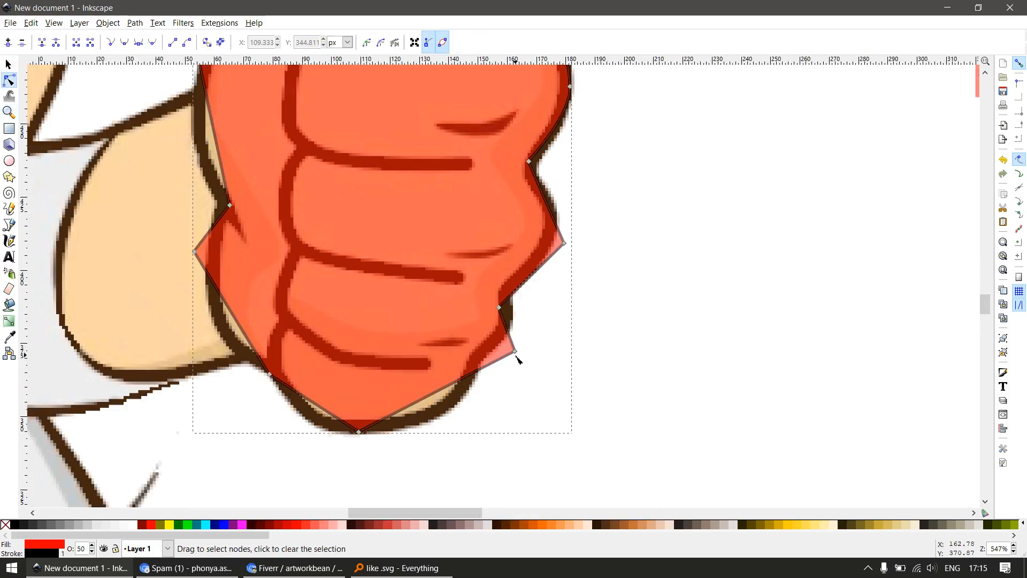
left_click_drag(517, 353, 484, 362)
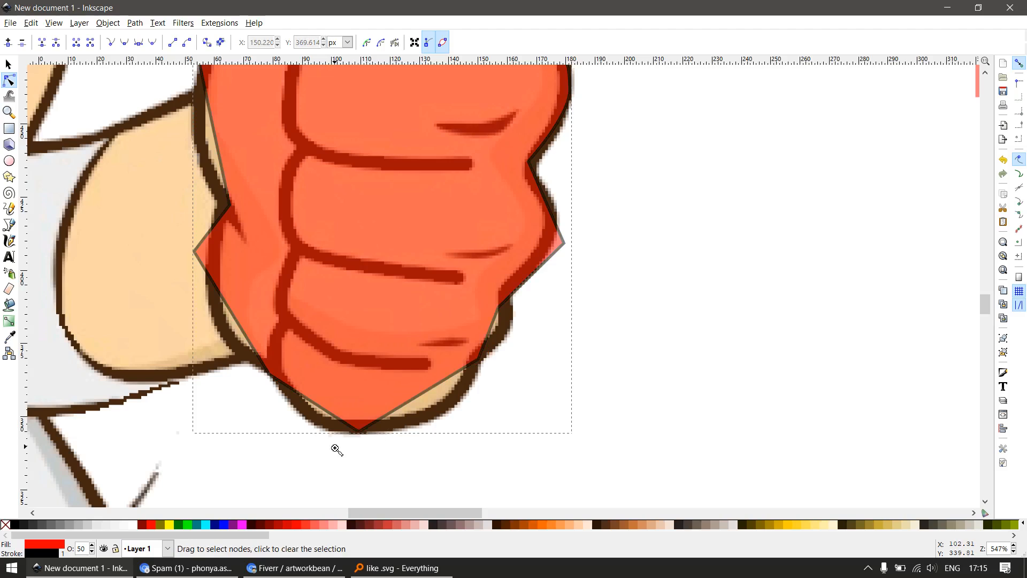
Make the fist's lowest node smooth and adjust its handles so the path curves along the bottom of the little finger
key("F3")
left_click_drag(335, 448, 697, 351)
scroll(419, 378, "down", 4)
key("F1")
double_click(438, 342)
key("shift+s")
scroll(513, 370, "down", 1)
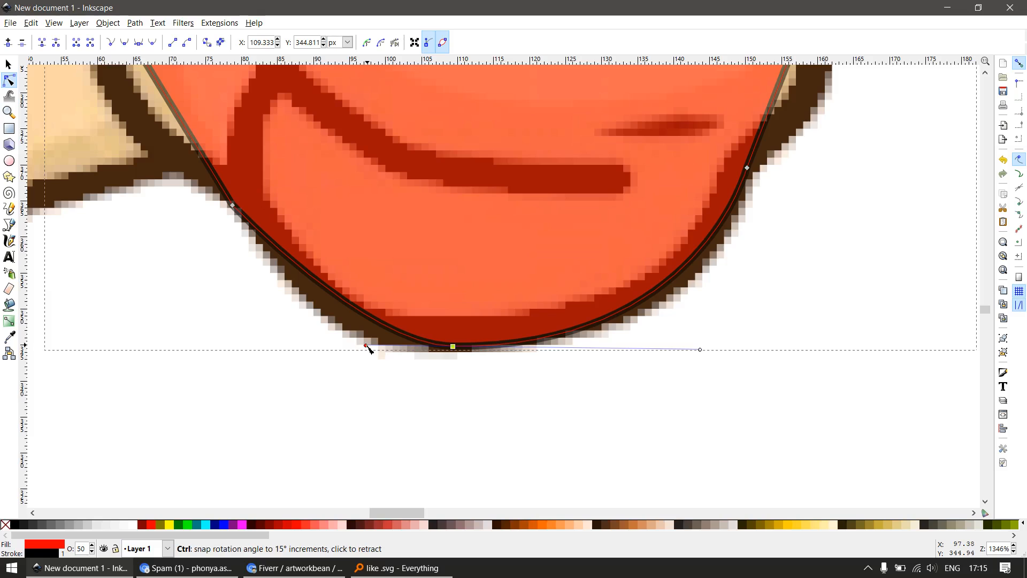
scroll(366, 348, "down", 6)
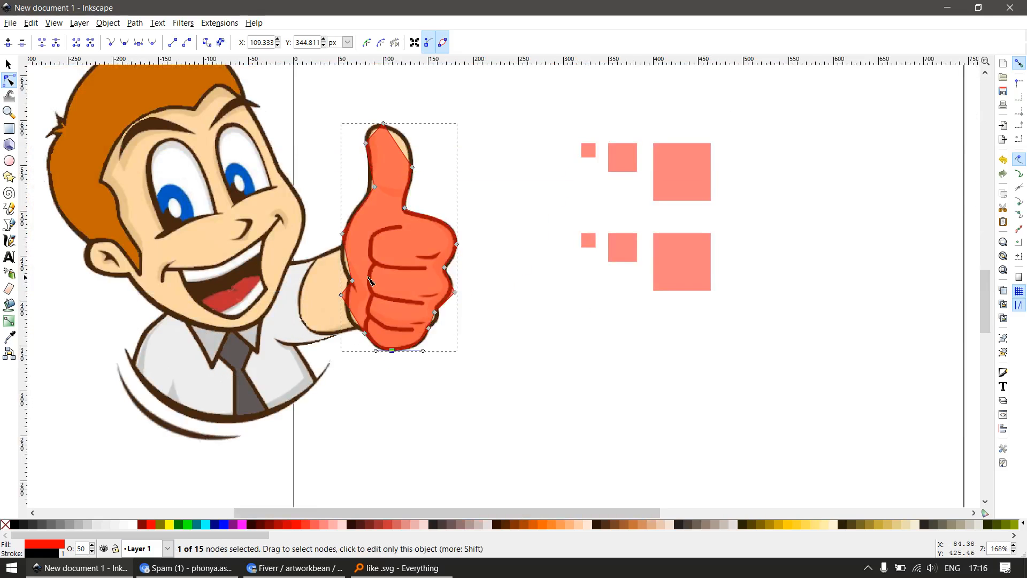
Smooth the node on the back of the hand above the wrist and adjust its position and handles to follow the outline
scroll(364, 298, "up", 2)
left_click_drag(337, 266, 351, 289)
key("space")
left_click_drag(323, 177, 324, 218)
left_click_drag(306, 199, 324, 262)
key("shift+s")
scroll(332, 364, "up", 2)
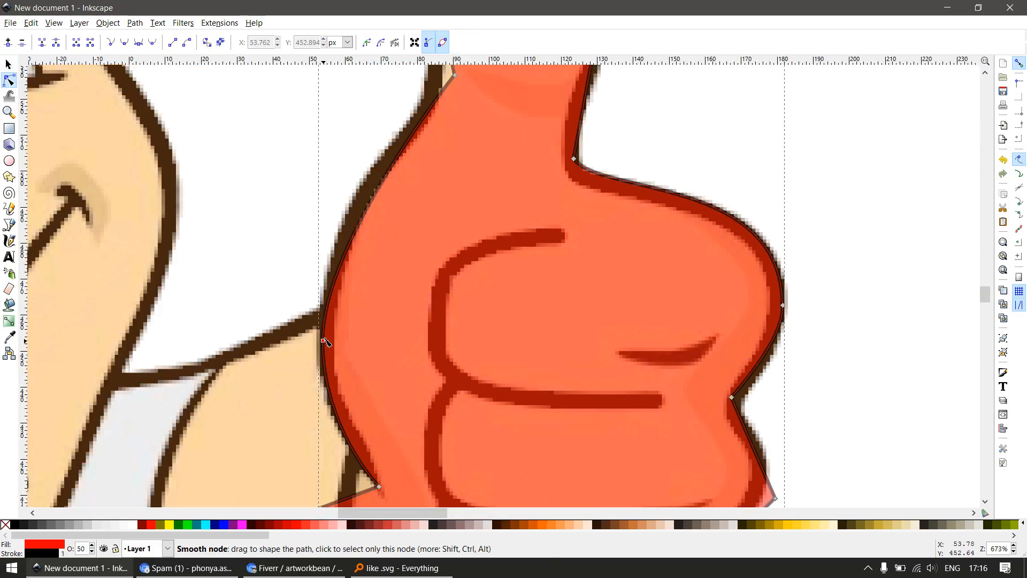
left_click_drag(323, 341, 326, 331)
left_click_drag(327, 232, 326, 188)
Shift the thumb-tip node along the outline, then move the thumb's upper-left node onto the outline, smooth it and adjust its lower handle
scroll(483, 218, "down", 1)
left_click_drag(486, 220, 519, 391)
left_click_drag(507, 320, 488, 398)
scroll(488, 209, "up", 1)
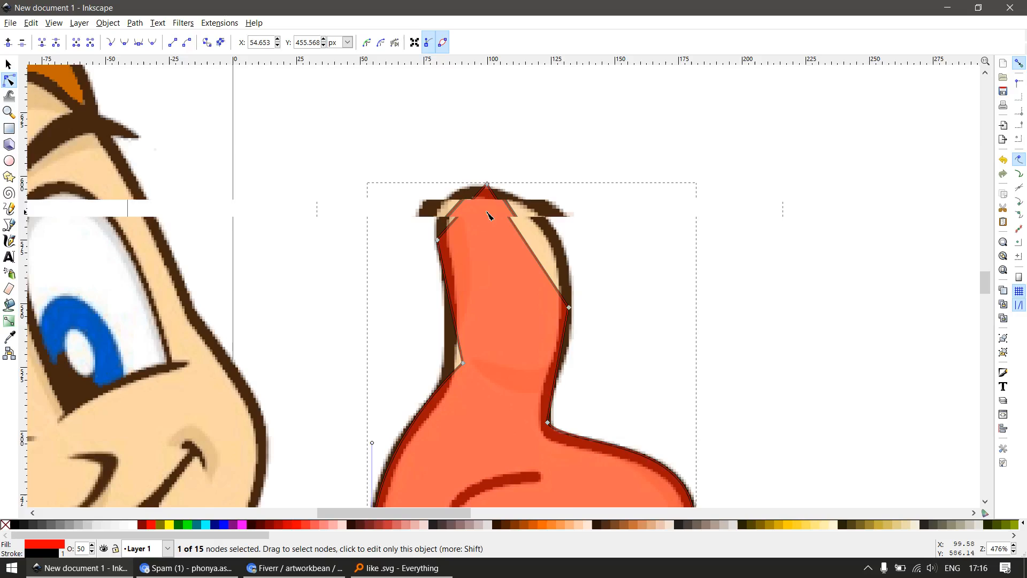
key("space")
key("space")
left_click_drag(481, 184, 477, 183)
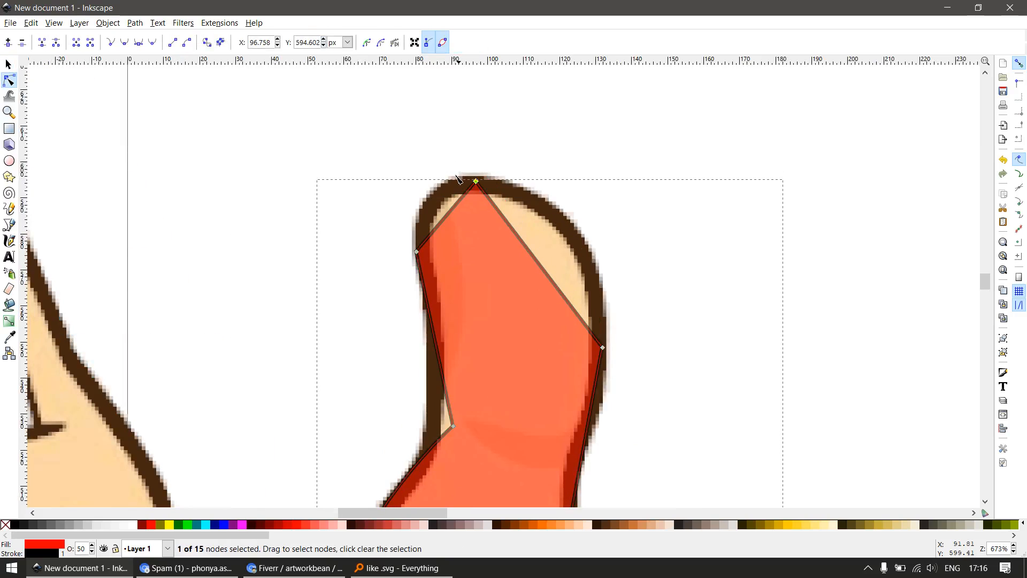
left_click_drag(418, 252, 427, 237)
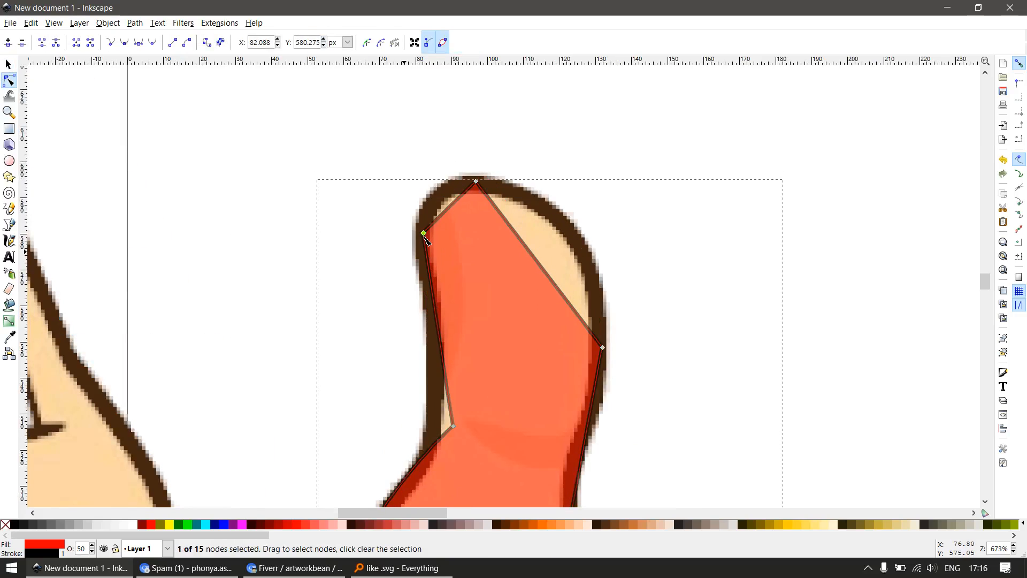
key("shift+s")
left_click_drag(403, 295, 423, 301)
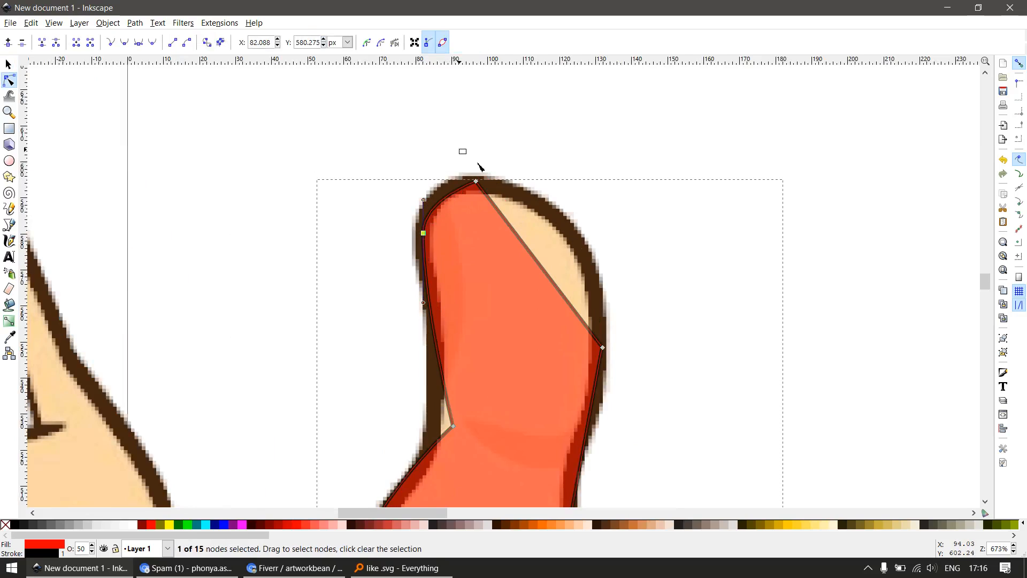
Make the thumb-tip node smooth and extend its right handle horizontally to round the top of the thumb
left_click(476, 181)
key("shift+s")
left_click_drag(545, 187, 575, 181)
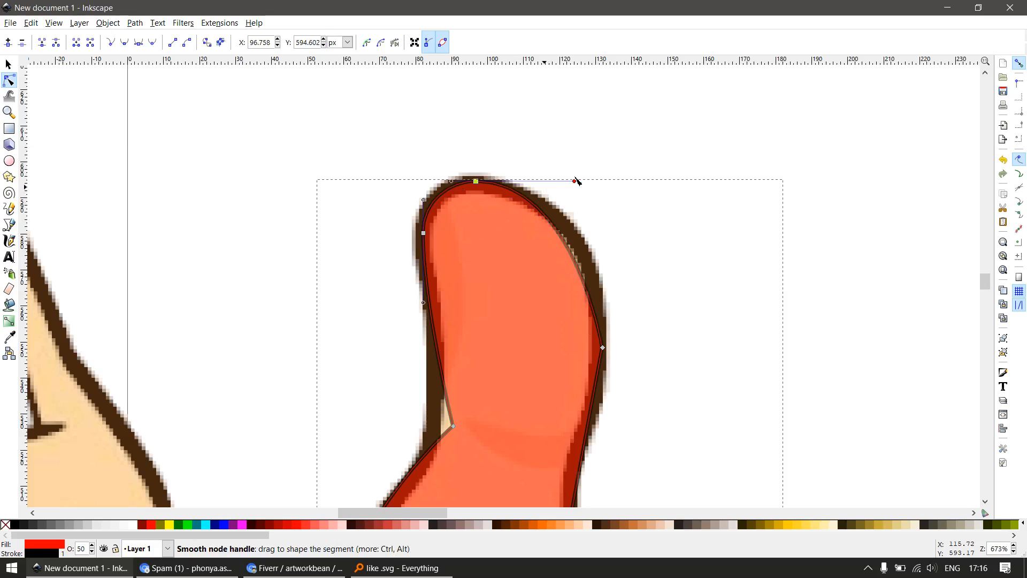
key("s")
key("n")
Move the thumb's right-side node up along the outline, smooth it and align its handles vertically
left_click_drag(605, 350, 601, 322)
key("shift+s")
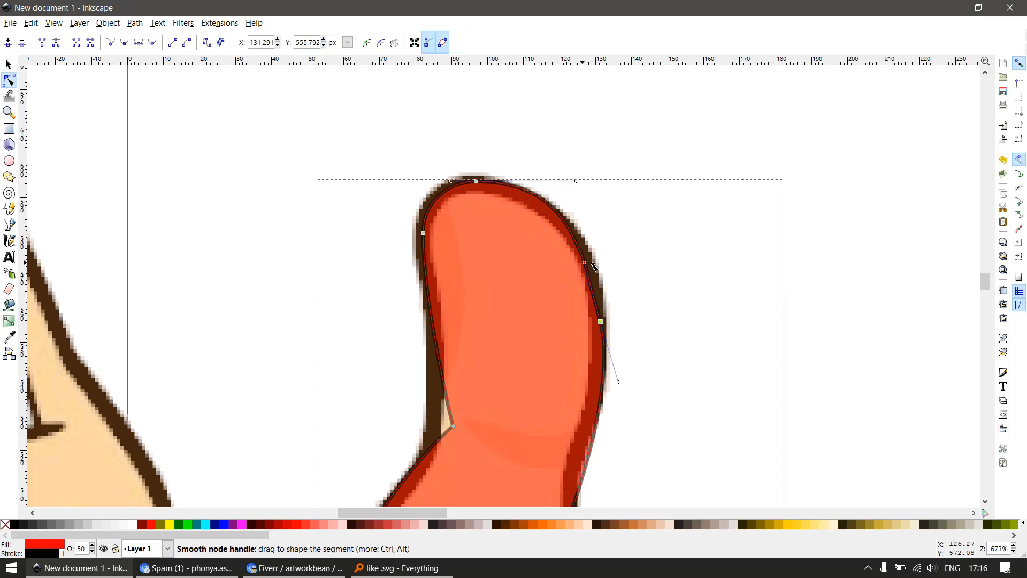
mouse_move(592, 263)
left_mouse_down()
mouse_move(608, 261)
mouse_move(602, 281)
left_mouse_up()
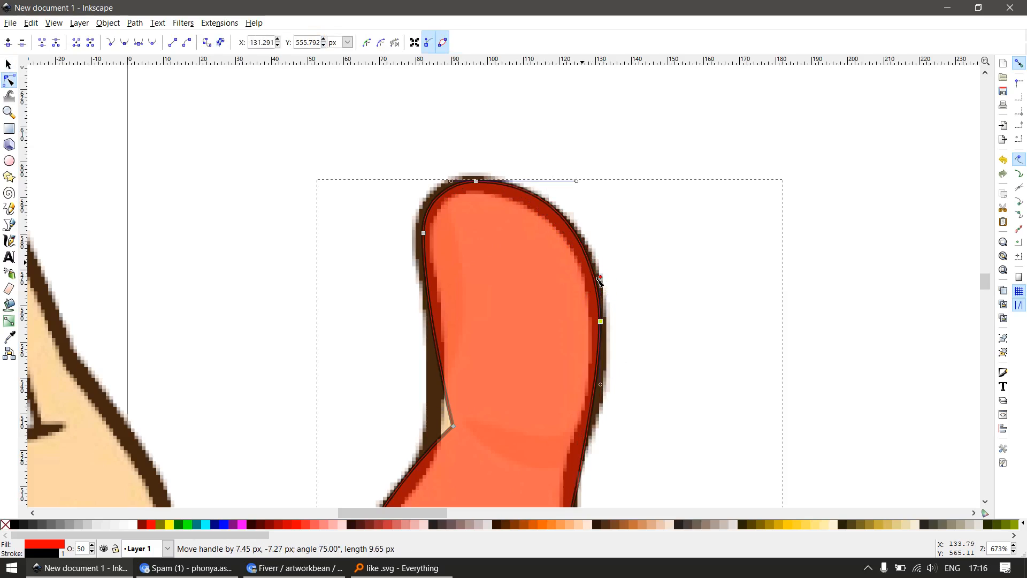
key("s")
Move the node at the thumb's left base up onto the outline, smooth it and stretch its vertical handles to fit the curve
left_click_drag(455, 428, 442, 346)
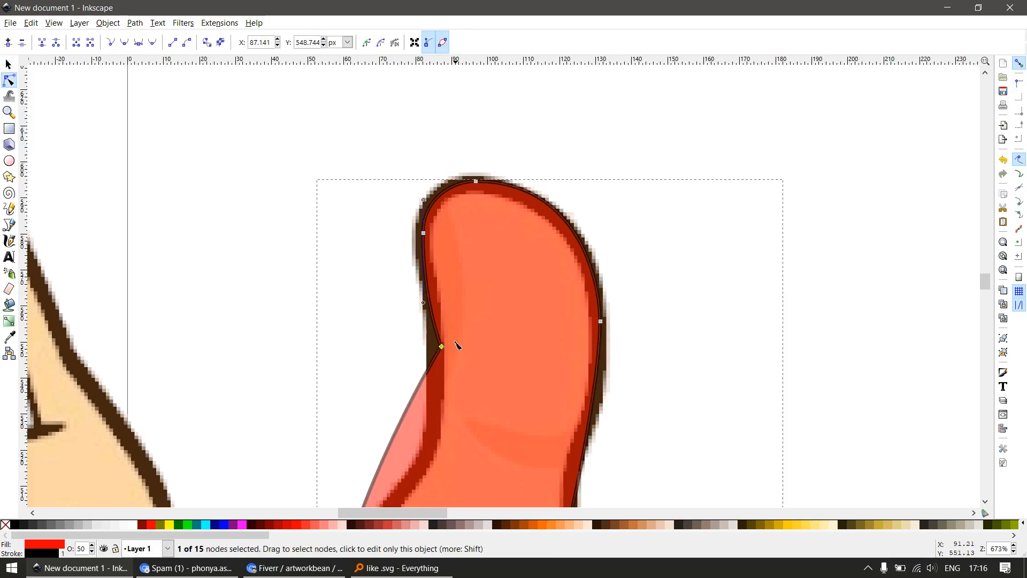
key("shift+s")
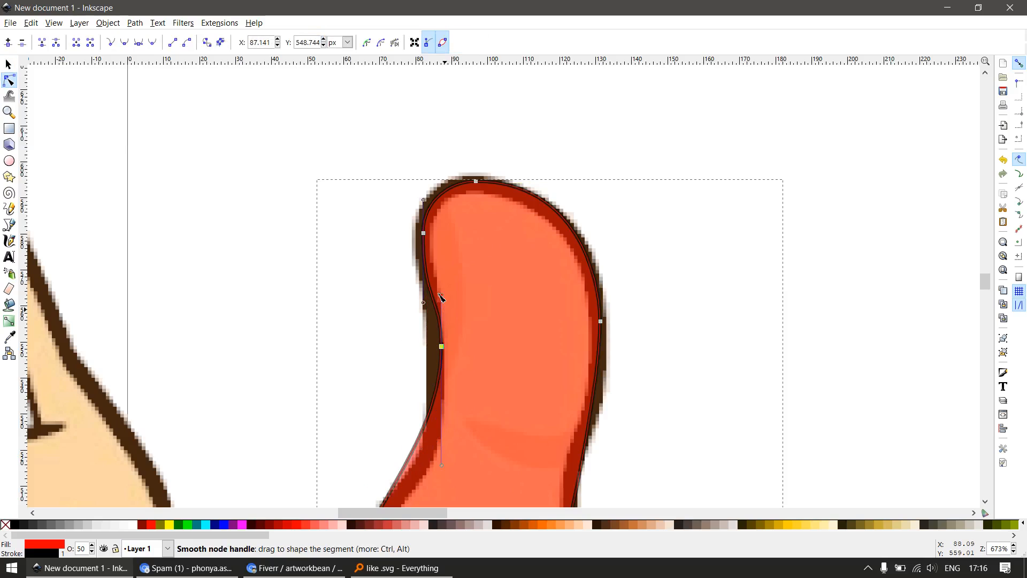
left_click_drag(439, 295, 441, 288)
scroll(469, 380, "down", 2)
scroll(468, 391, "up", 2)
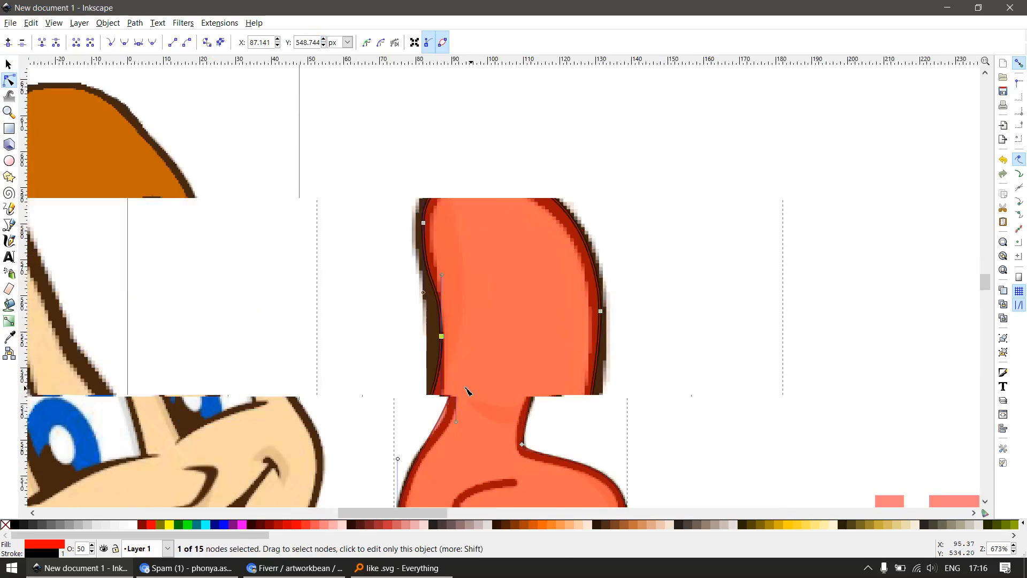
key("s")
key("n")
left_click(442, 338)
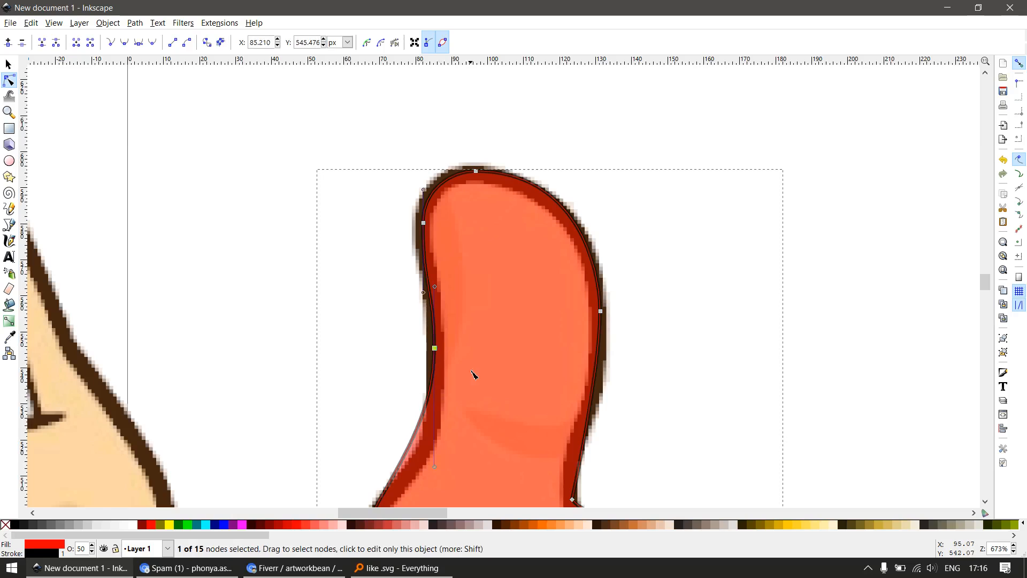
scroll(472, 375, "down", 3)
scroll(469, 342, "up", 1)
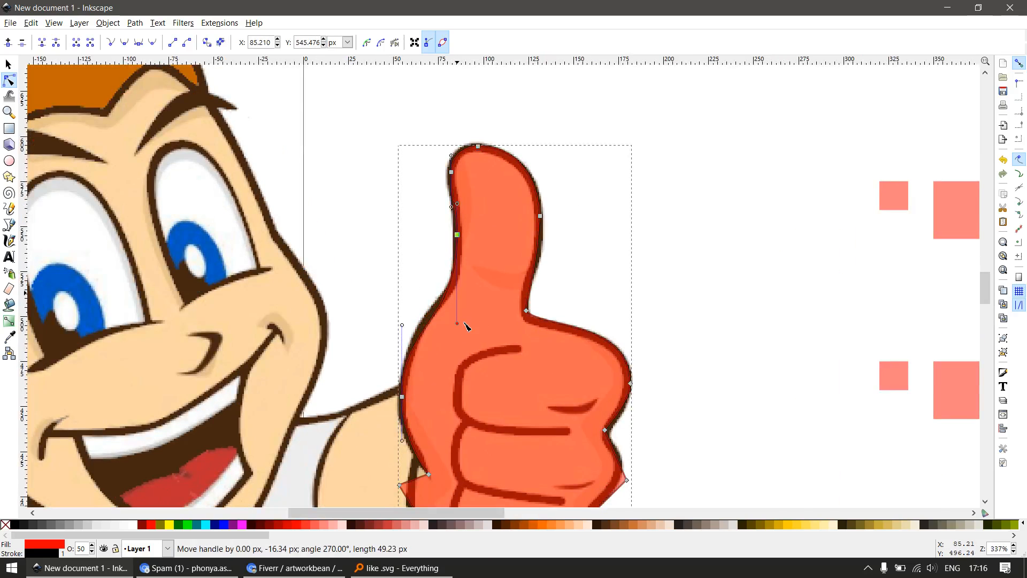
Insert a node where the wrist crease meets the hand's outer edge and delete the old node inside the crease
scroll(443, 372, "down", 2)
key("F3")
left_click_drag(389, 375, 524, 475)
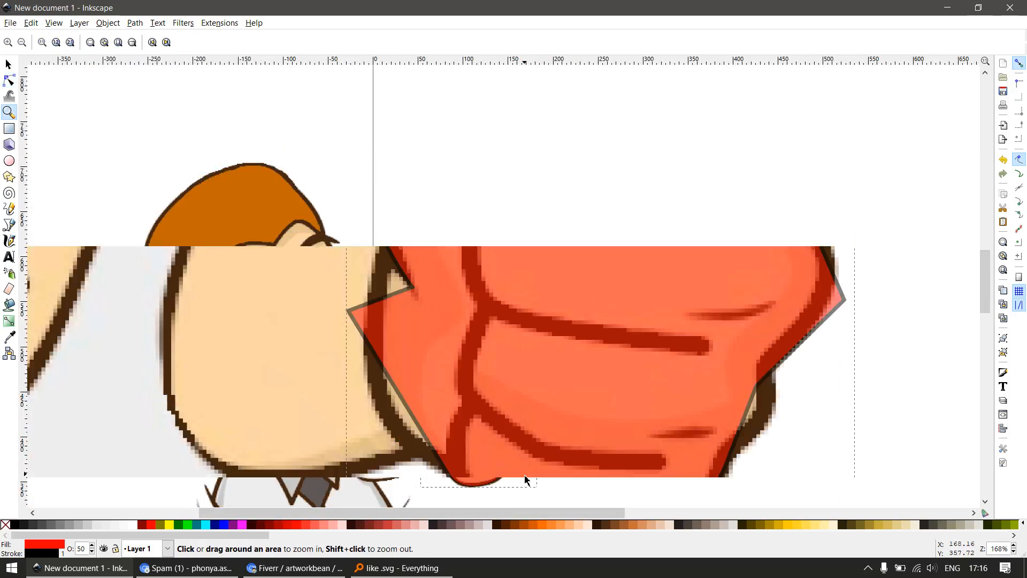
key("F2")
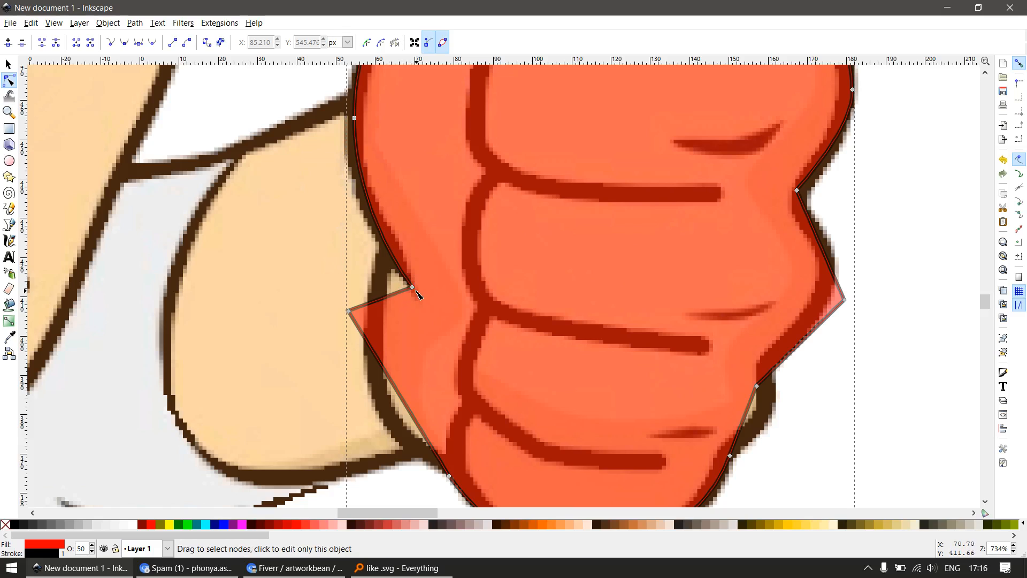
left_click(391, 251)
left_click_drag(432, 270, 409, 313)
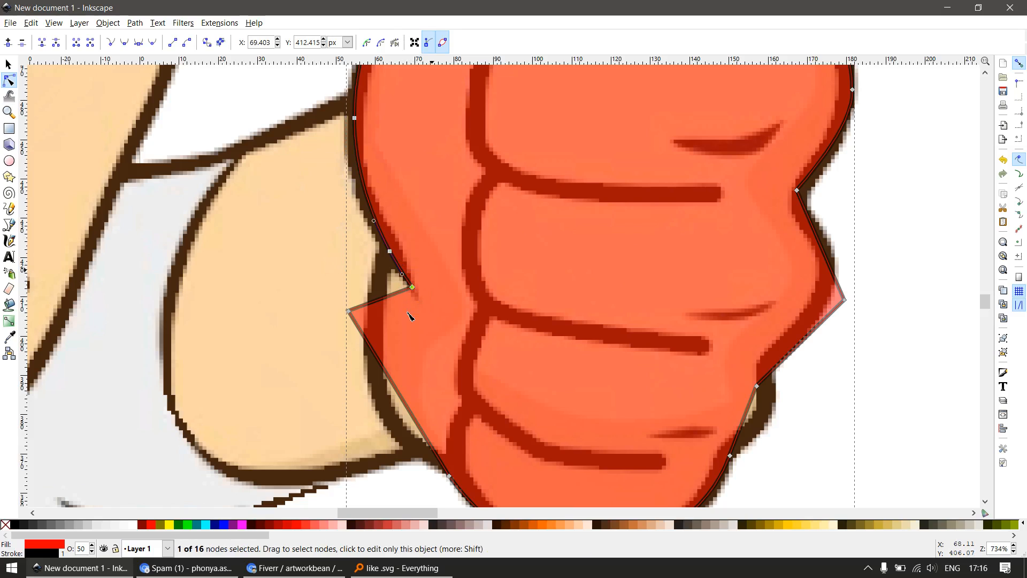
key("ctrl+z")
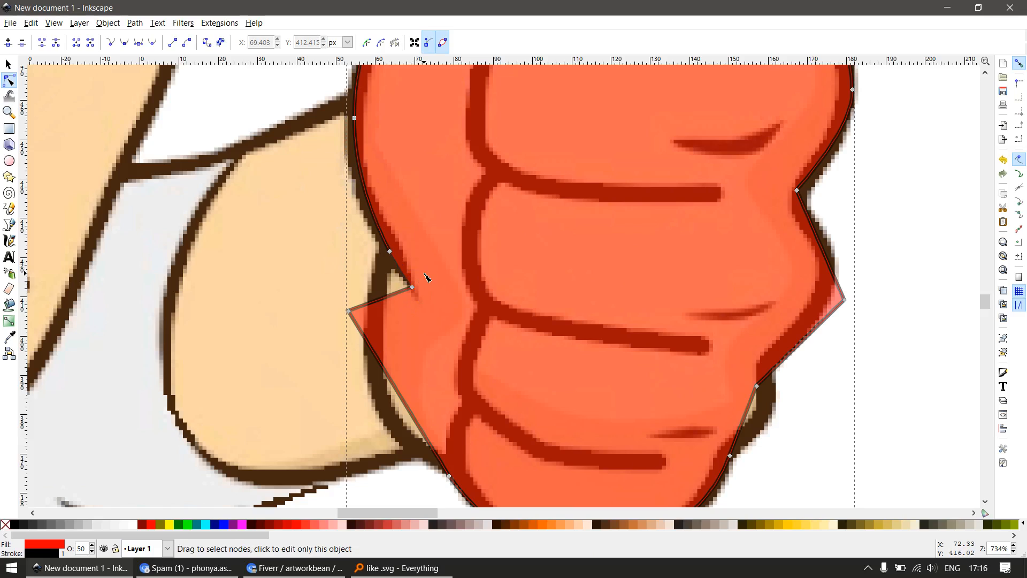
left_click_drag(404, 311, 405, 312)
key("Delete")
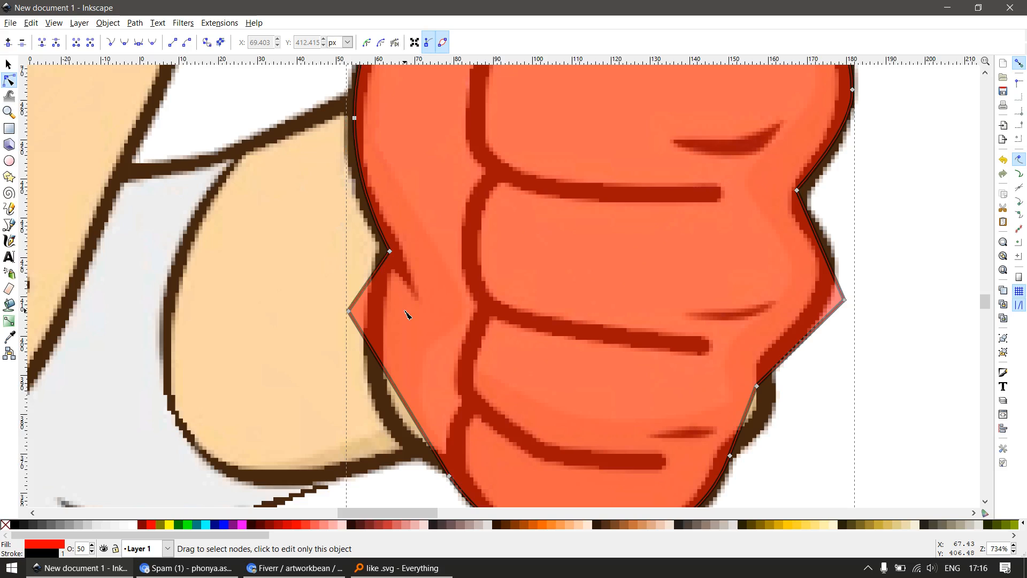
Move the protruding palm-heel node onto the outline, smooth it and set its handles vertical to round the edge
left_click_drag(349, 313, 370, 377)
key("shift+s")
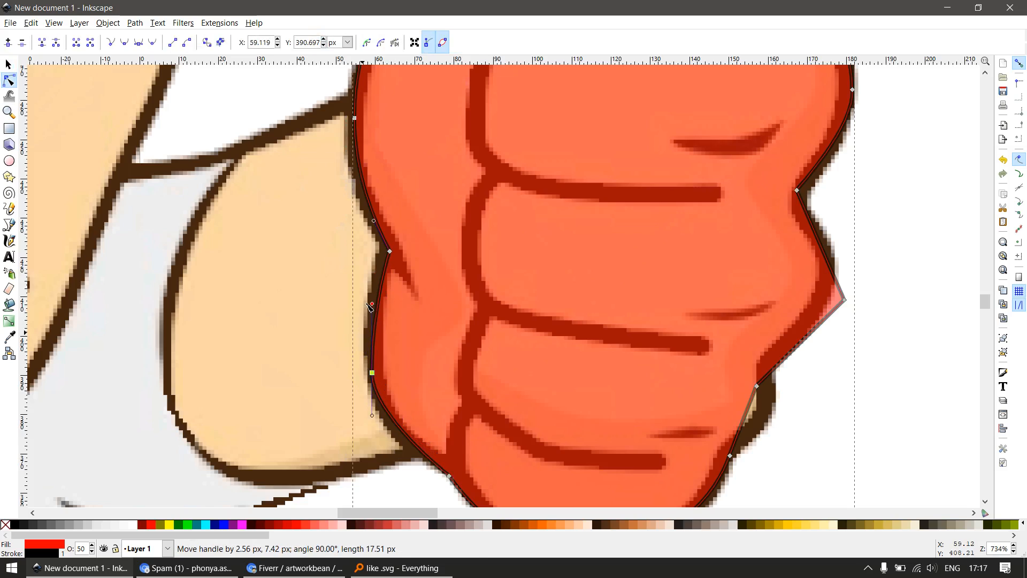
left_click_drag(373, 383, 367, 348)
scroll(404, 399, "down", 3)
scroll(434, 454, "up", 2)
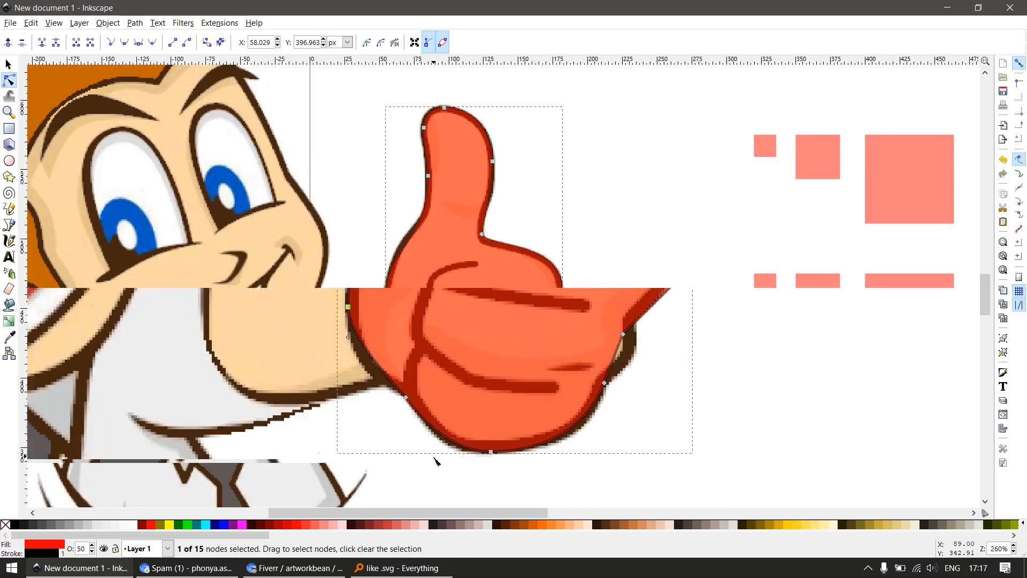
Replace the node at the fist's lower-left edge with a new one placed on the outline, adjusting the adjoining handles
left_click_drag(379, 430, 421, 387)
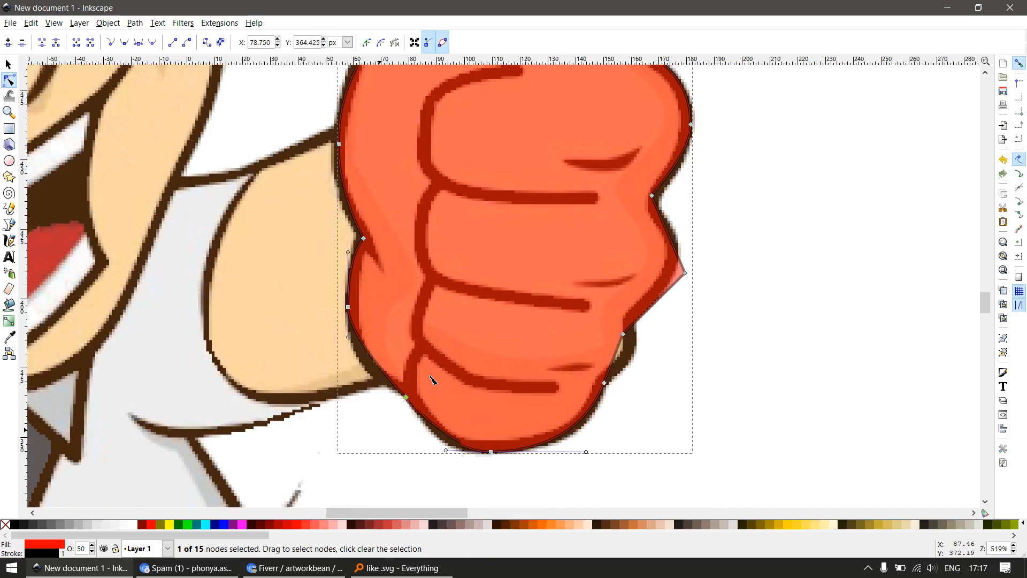
key("Delete")
left_click_drag(363, 368, 347, 391)
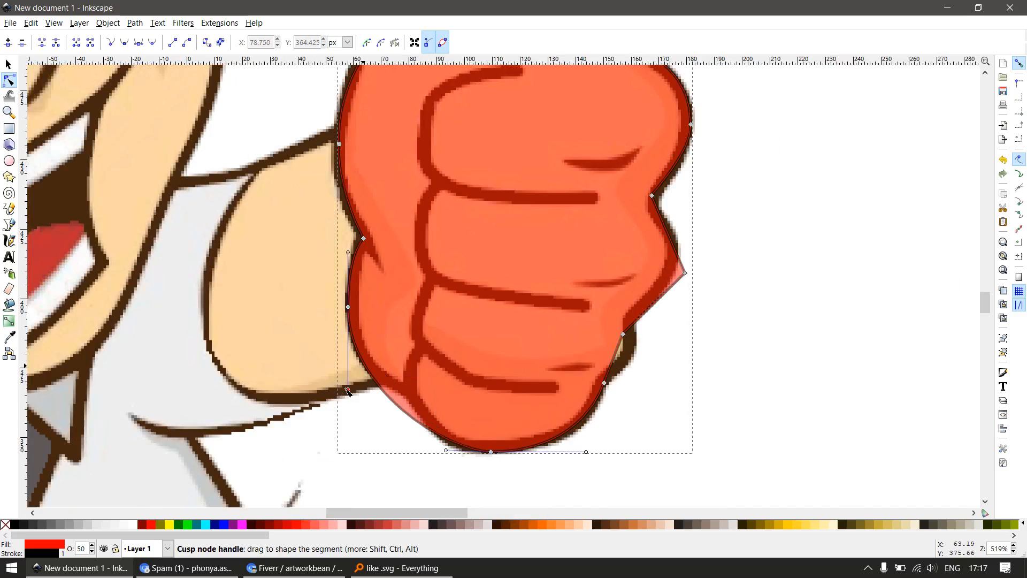
left_click(401, 409, "ctrl+alt")
left_click_drag(402, 410, 408, 399)
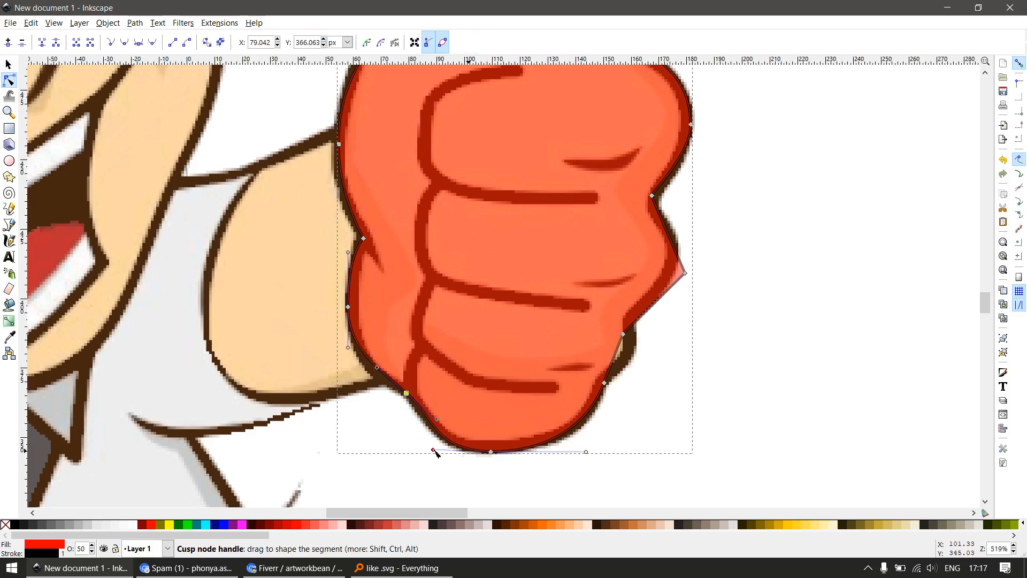
Move the middle finger's protruding node inward to the outline, smooth it and shape its handles around the knuckle
scroll(374, 403, "down", 2)
key("F1")
scroll(535, 350, "up", 2)
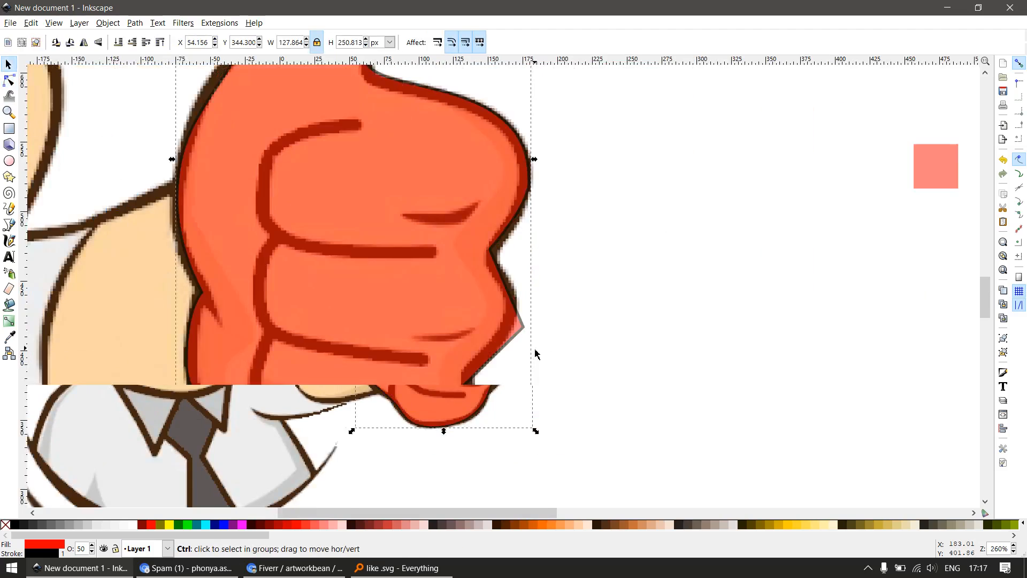
key("F2")
left_click(518, 302)
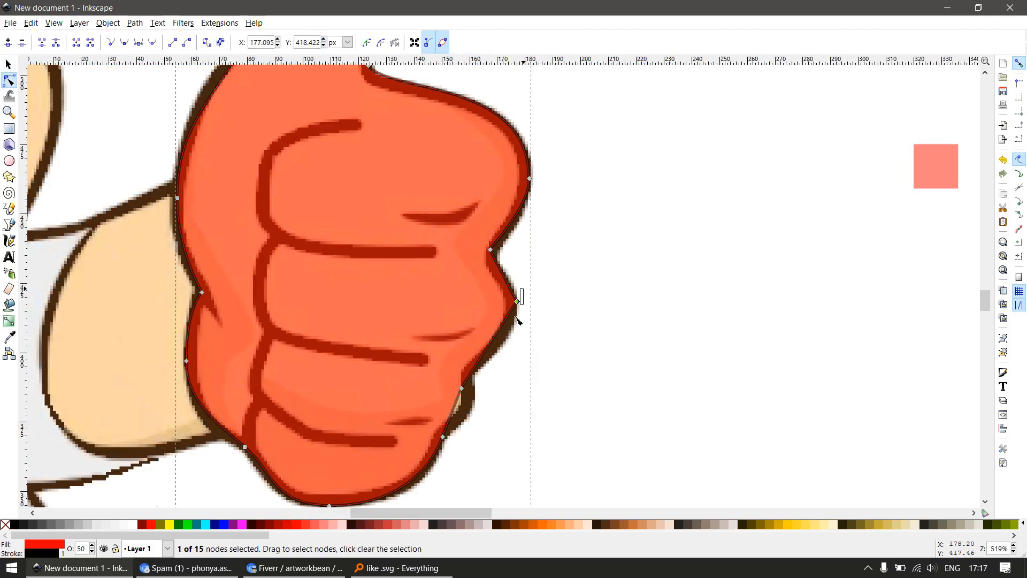
left_click_drag(522, 349, 520, 353)
scroll(499, 402, "up", 1)
key("F1")
key("F2")
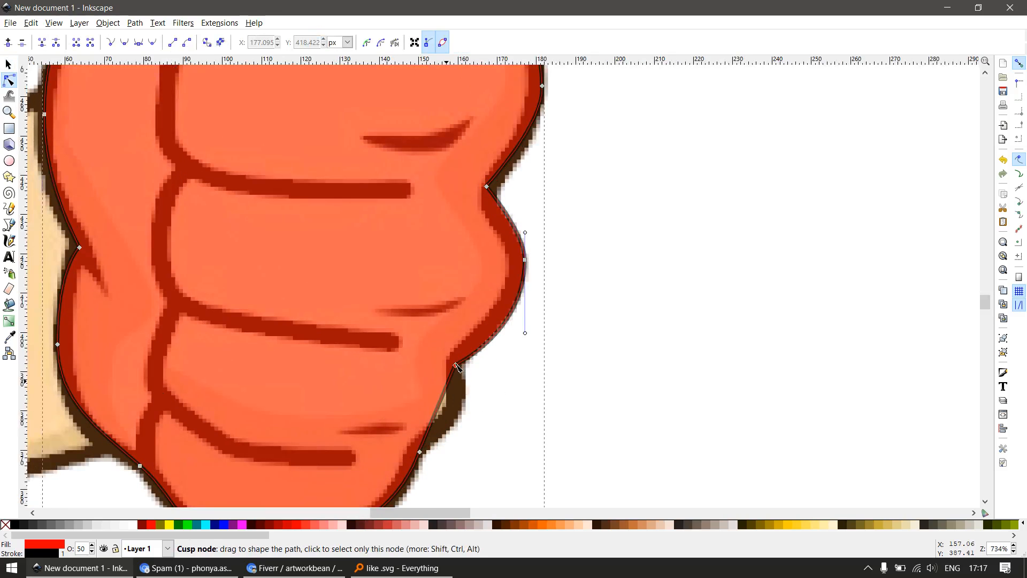
Bend the straight segment beside the ring finger outward along the outline and insert a node at its bulge
left_click(439, 407)
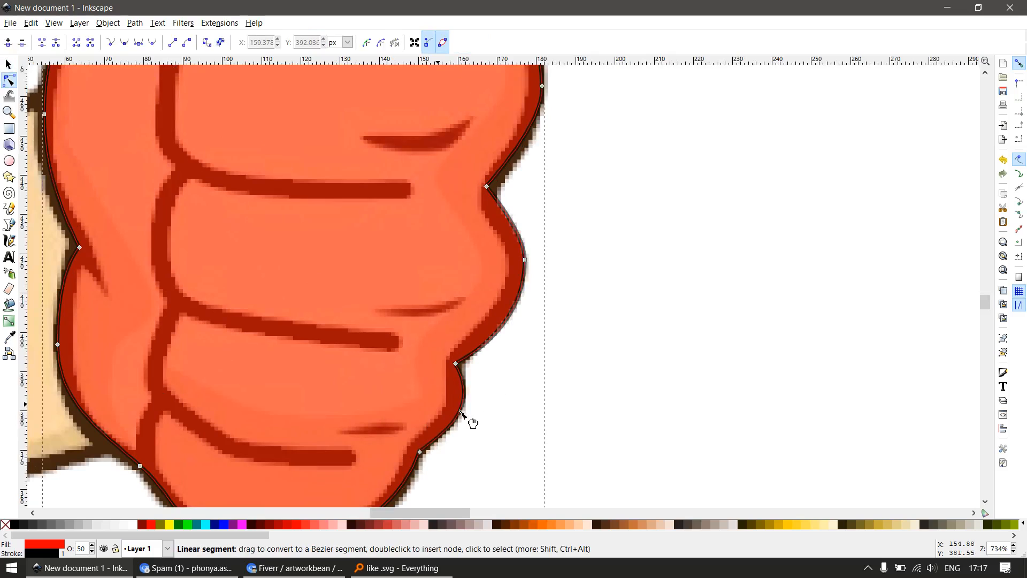
double_click(461, 410)
scroll(479, 409, "up", 2)
key("F1")
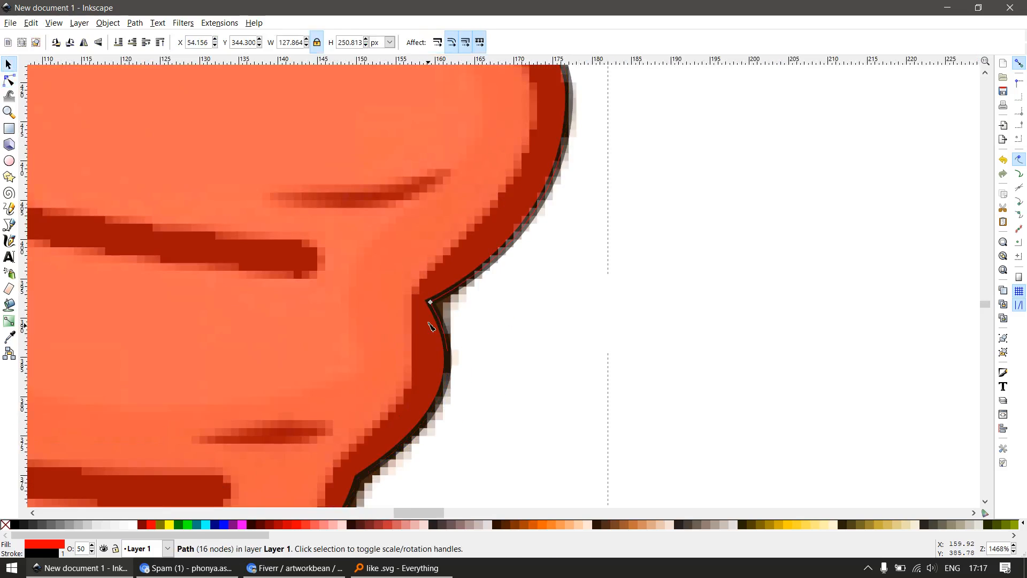
Move the notch node between the middle and ring fingers inward and adjust the ring finger's edge and lower notch to the outline
key("F2")
left_click(428, 303)
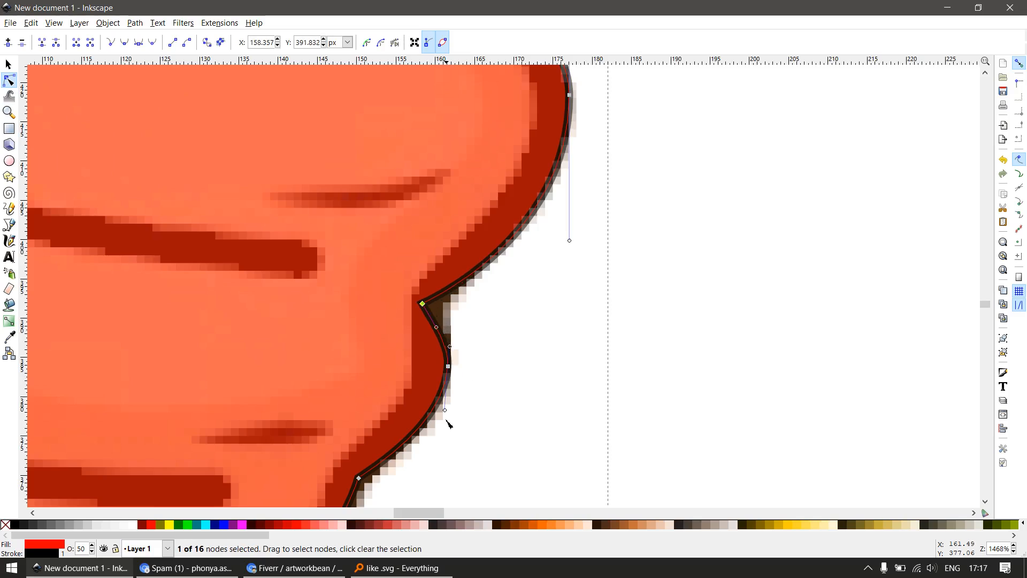
left_click(448, 366)
left_click_drag(448, 366, 425, 373)
scroll(490, 381, "down", 4)
scroll(452, 451, "up", 3)
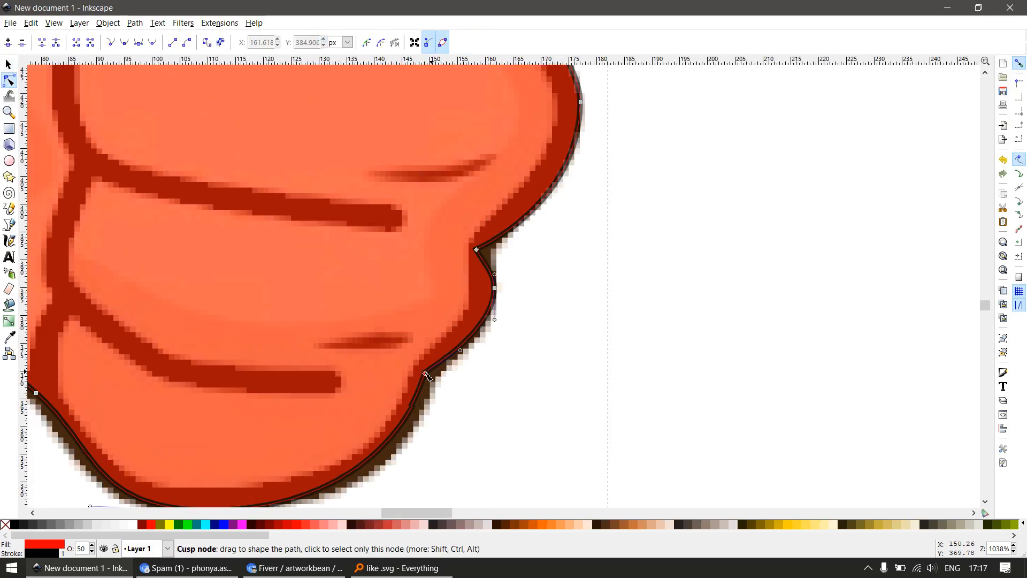
Move the bulge nodes of the ring finger and the middle finger slightly inward to the centre of the dark outline
left_click_drag(488, 288, 481, 291)
scroll(546, 358, "down", 3)
scroll(569, 225, "up", 3)
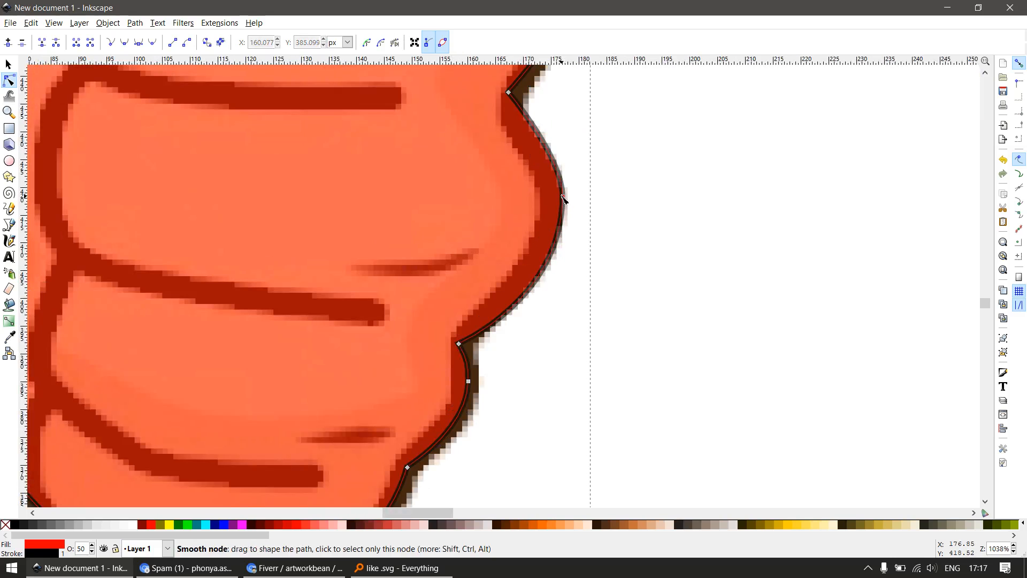
left_click_drag(563, 196, 553, 202)
scroll(574, 327, "down", 3)
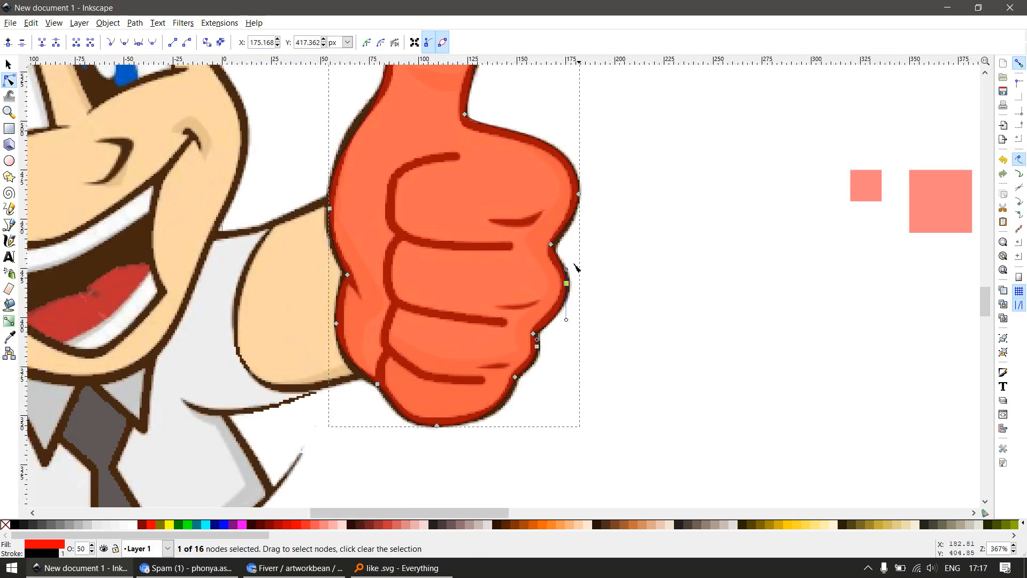
scroll(580, 355, "up", 3)
key("s")
key("space")
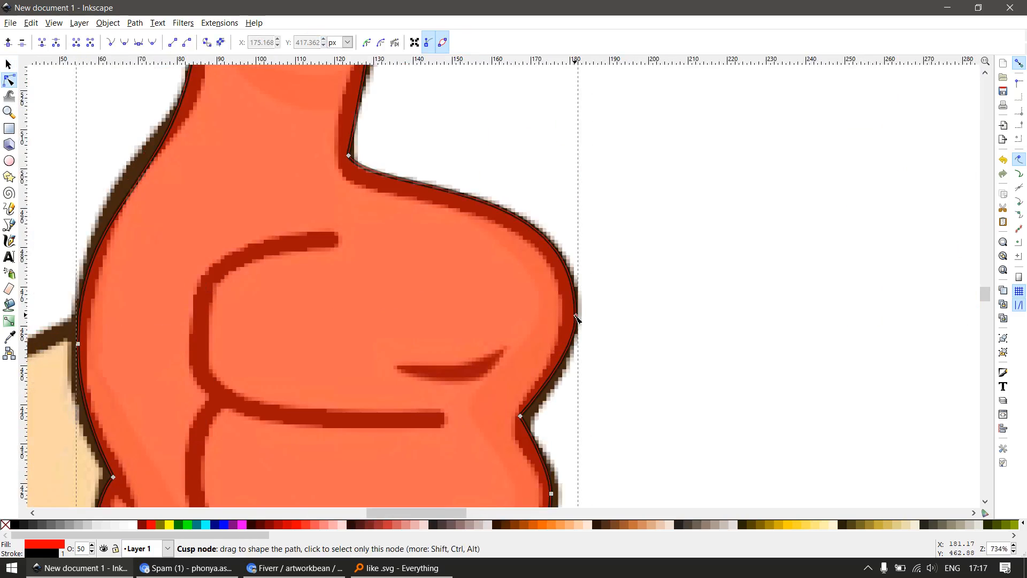
Nudge the index finger's bulge node inward and reshape the notch and handles where the thumb meets the index finger
left_click_drag(576, 321, 569, 316)
left_click_drag(350, 168, 376, 299)
key("space")
key("space")
left_click_drag(420, 266, 404, 385)
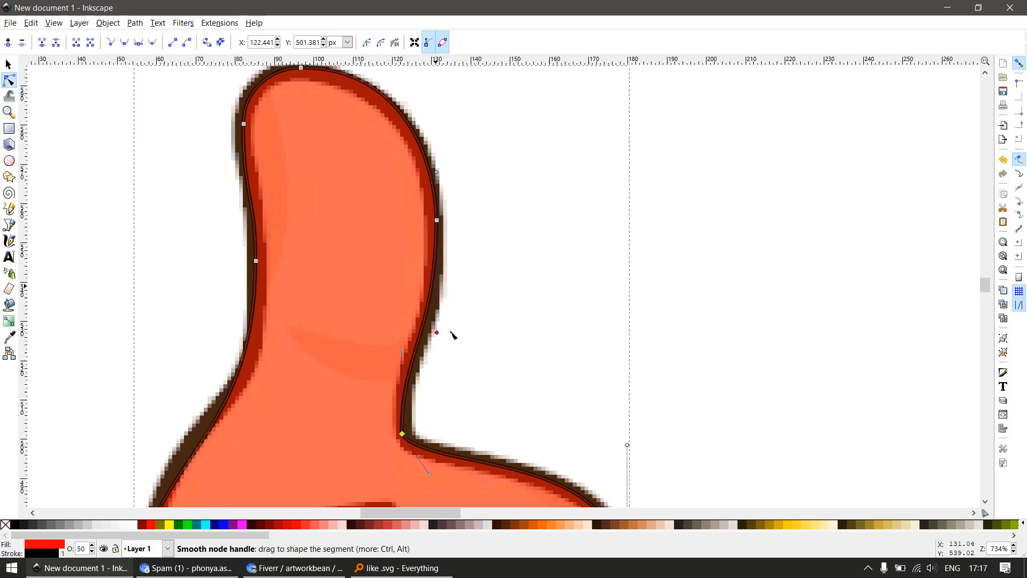
Move the node on the thumb's inner-bend side slightly inward and shorten its lower handle to follow the outline
scroll(452, 327, "down", 3)
scroll(431, 294, "up", 2)
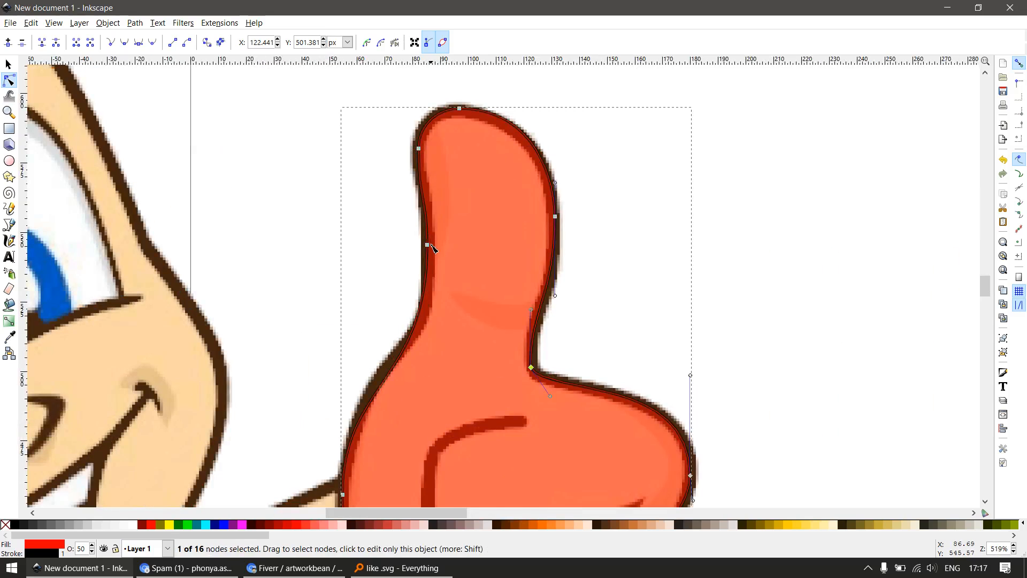
left_click_drag(429, 246, 433, 255)
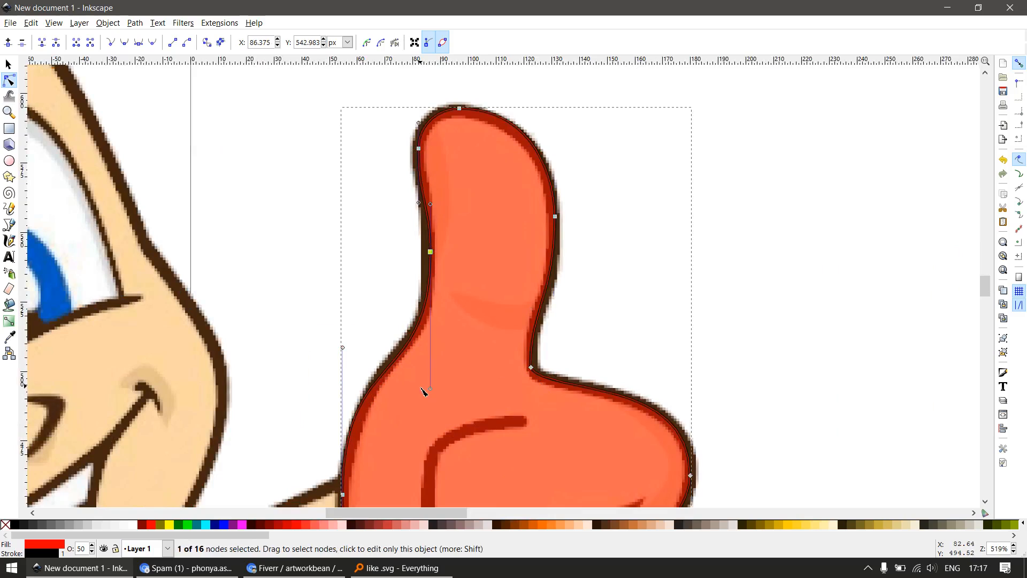
left_click_drag(430, 380, 427, 345)
scroll(443, 330, "down", 3)
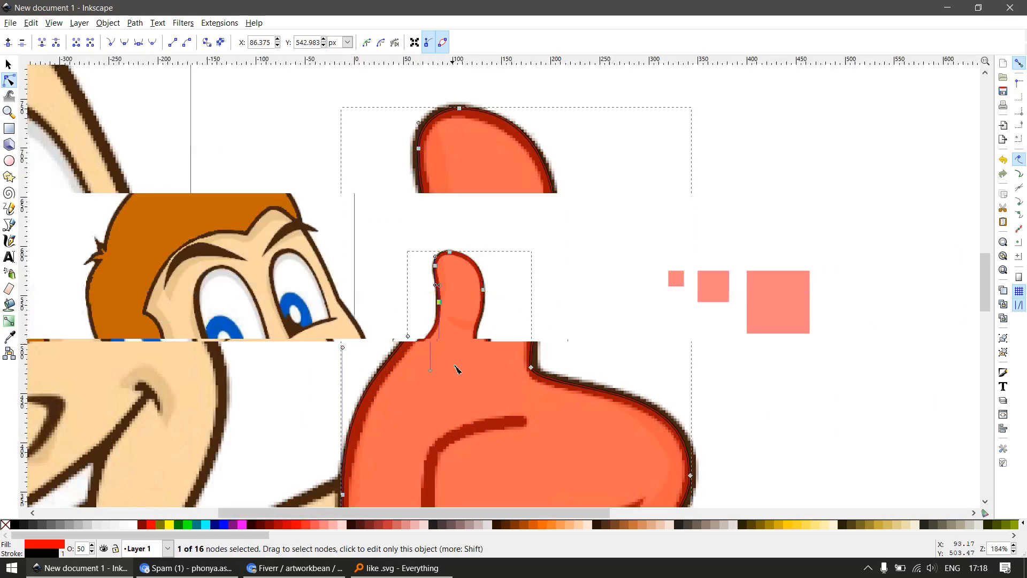
Nudge the two bulge nodes on the wrist side of the hand path onto the centre of the dark outline
scroll(444, 444, "up", 3)
key("F1")
key("F2")
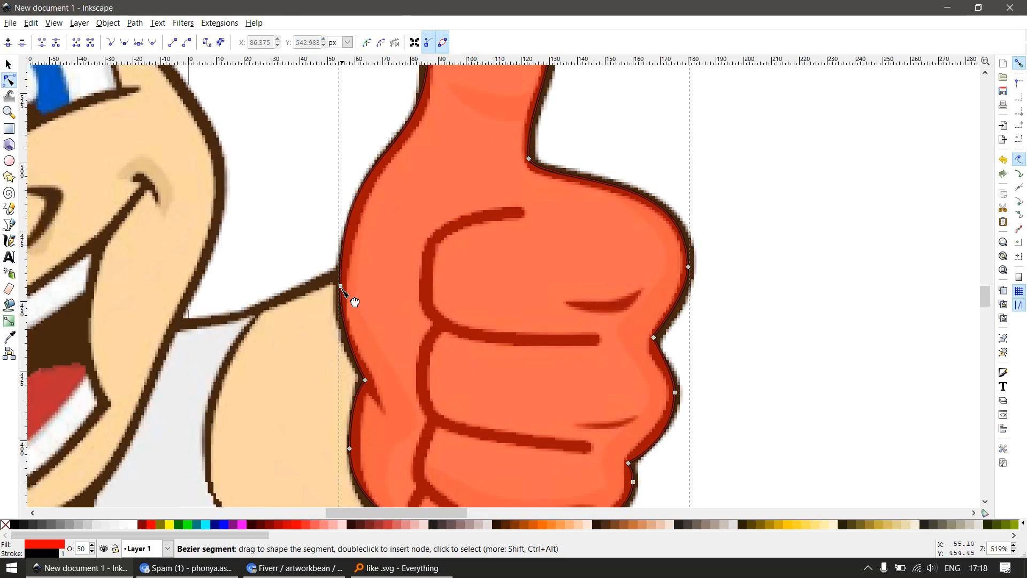
scroll(385, 349, "down", 3)
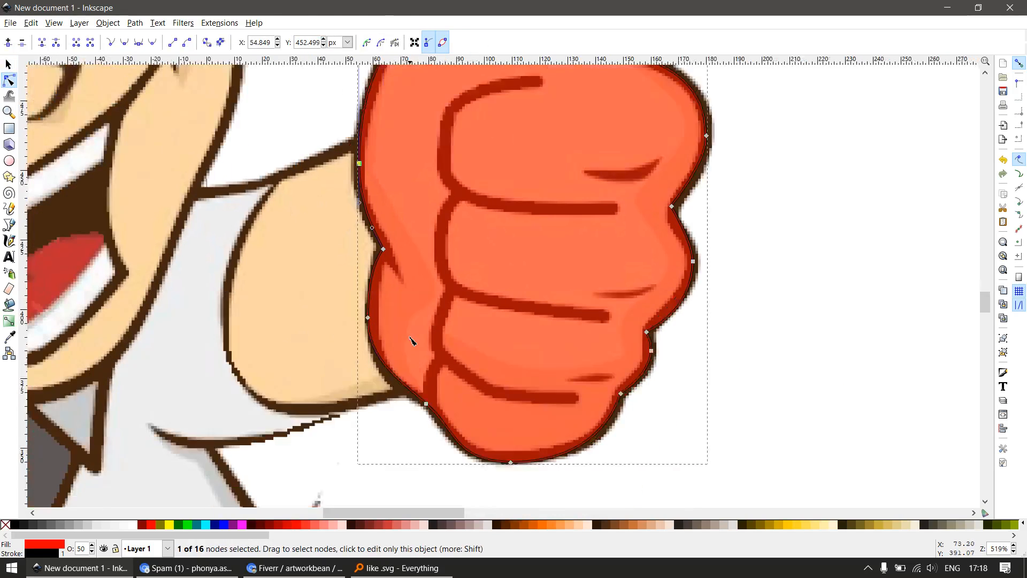
scroll(413, 339, "up", 1)
key("F1")
key("F2")
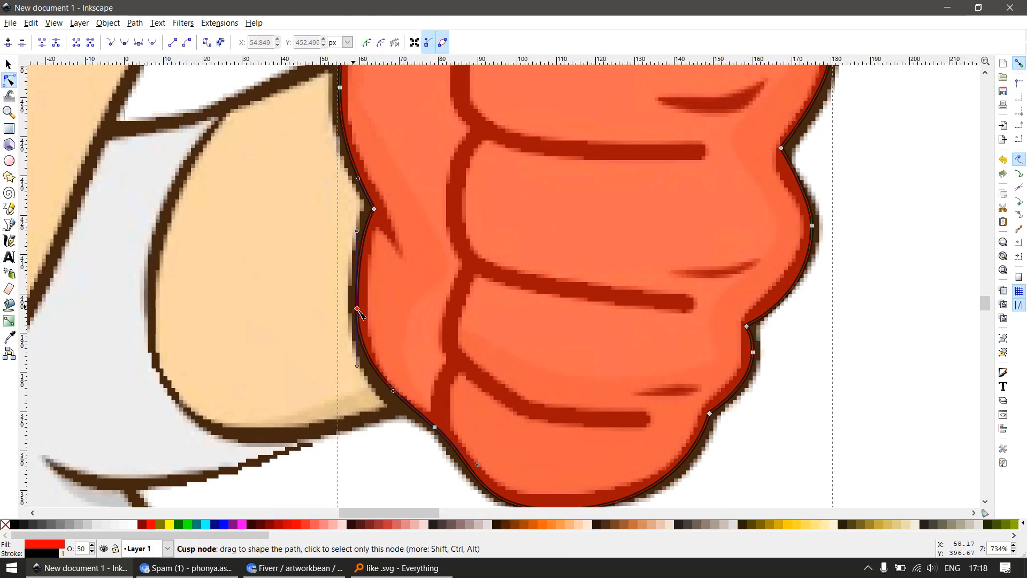
left_click(357, 309)
scroll(433, 374, "down", 2)
scroll(520, 472, "up", 2)
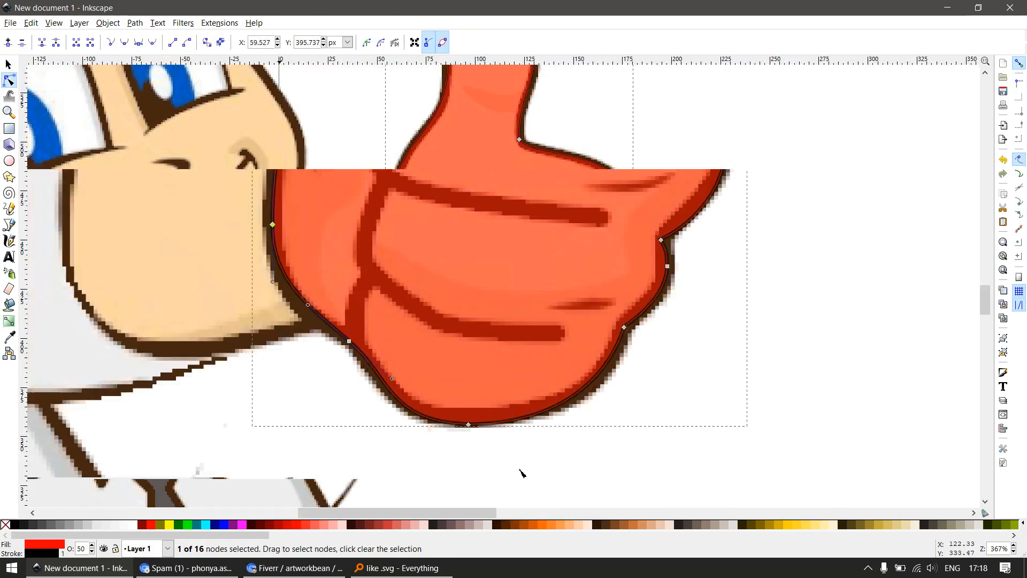
Move the lowest node of the hand path slightly up from the outer edge of the dark outline
left_click_drag(468, 424, 469, 418)
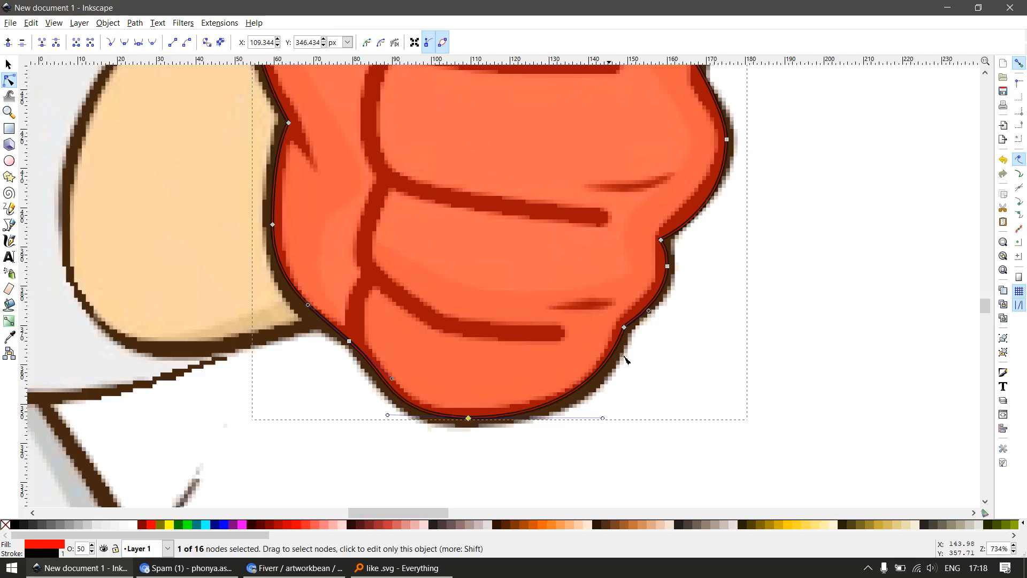
scroll(626, 359, "down", 2)
scroll(609, 343, "up", 1)
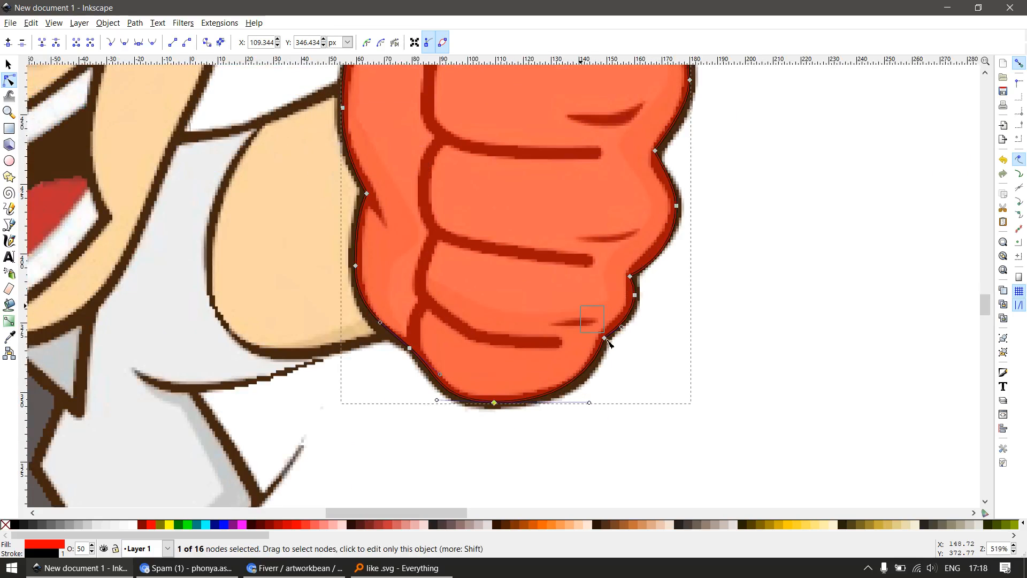
scroll(613, 385, "down", 2)
Draw an open four-point line with the Bezier tool along the crease around the index finger
key("s")
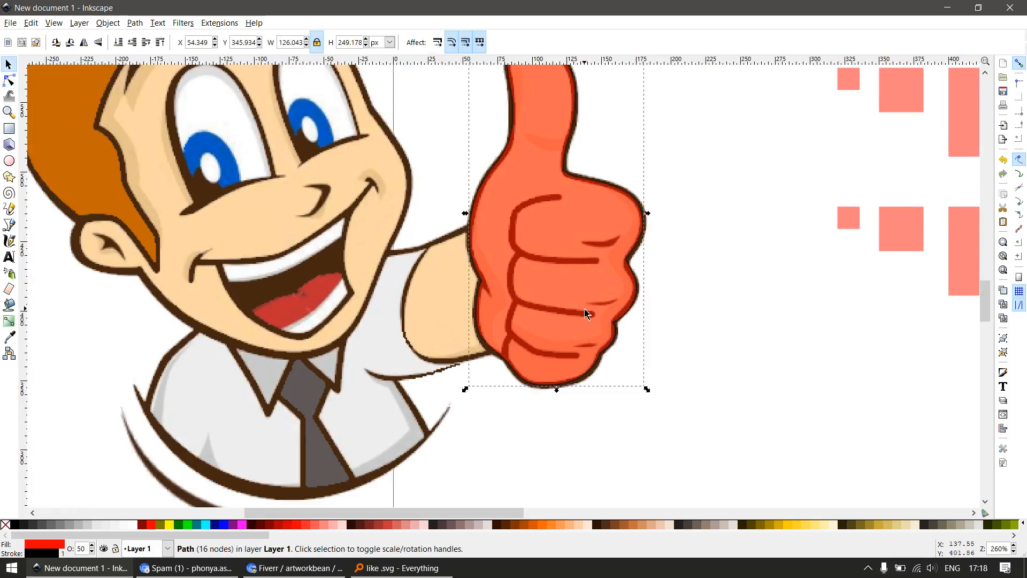
scroll(486, 351, "up", 1)
key("b")
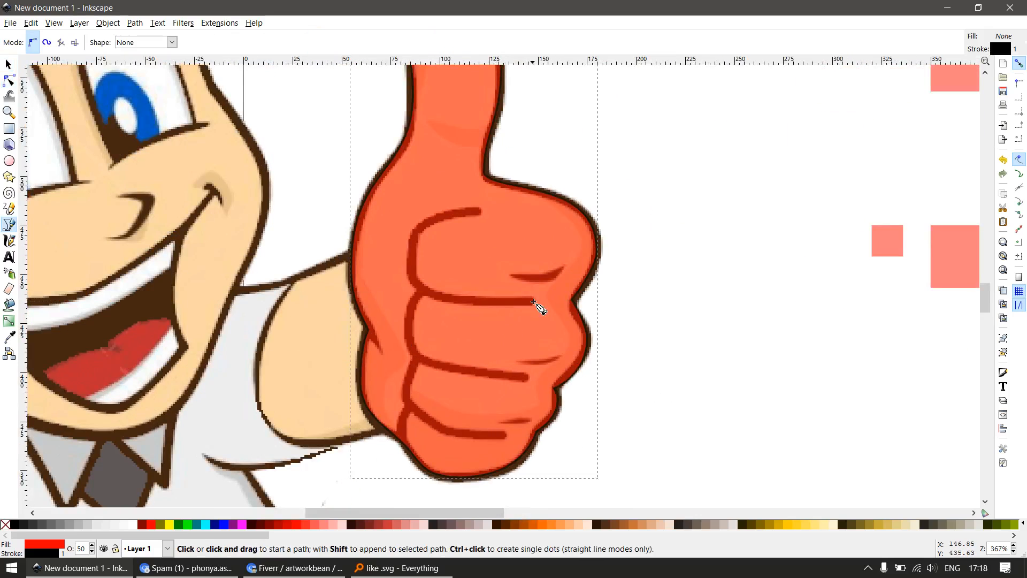
left_click(537, 302)
left_click(415, 275)
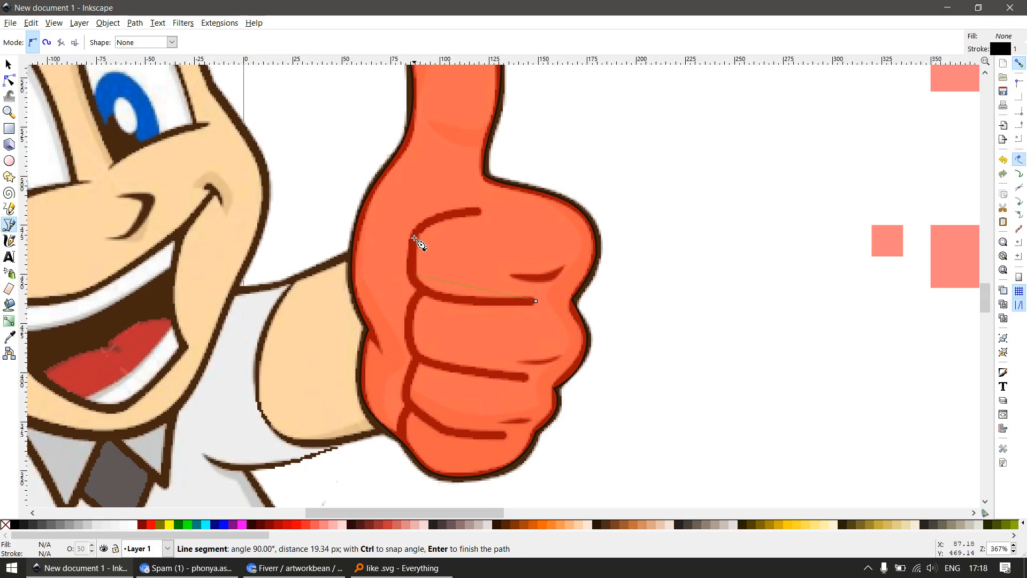
left_click(414, 235)
key("Return")
Copy the hand path and paste its style onto the new crease line
key("s")
left_click(527, 191)
key("ctrl+c")
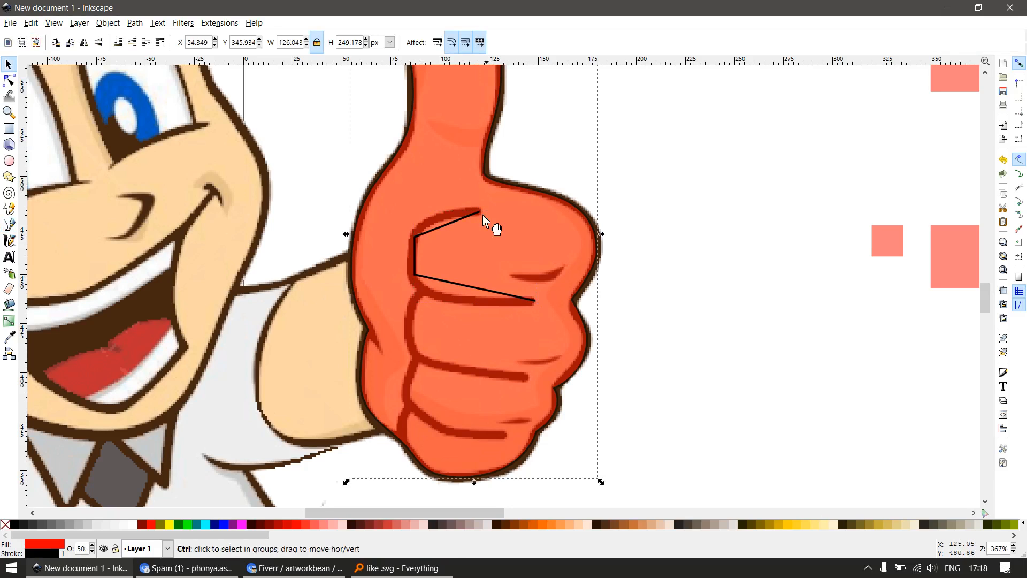
left_click(465, 217)
key("ctrl+shift+v")
scroll(448, 253, "up", 1)
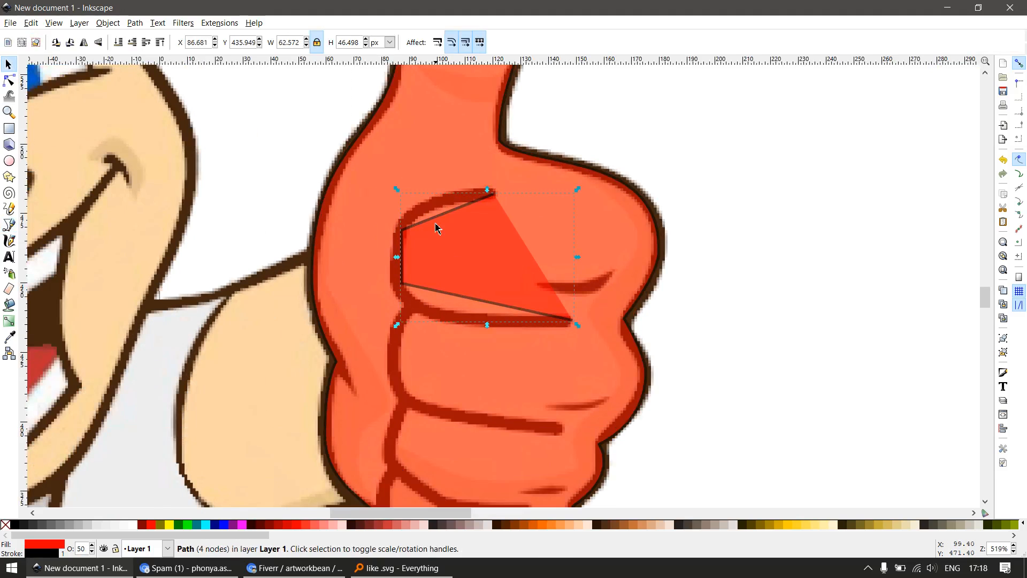
Curve the upper segment of the index finger's crease line along the dark stroke by adjusting its node handles
key("n")
left_click_drag(370, 199, 432, 245)
scroll(454, 216, "up", 1)
left_click_drag(412, 206, 381, 201)
left_click_drag(462, 195, 460, 183)
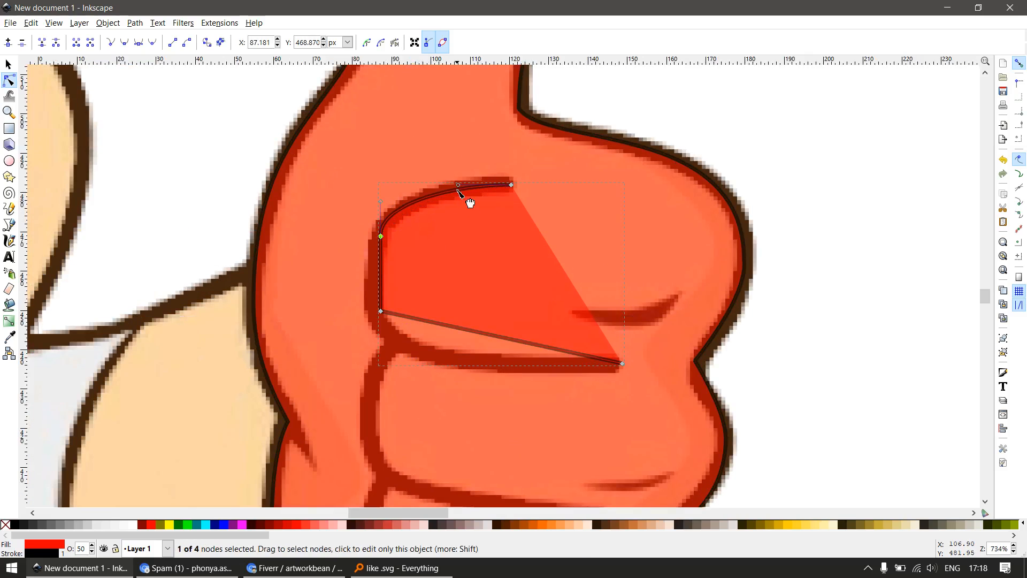
Curve the lower segment of the index finger's crease line along the stroke and fine-tune its lower corner node
key("s")
key("n")
left_click_drag(472, 332, 471, 355)
left_click(622, 363)
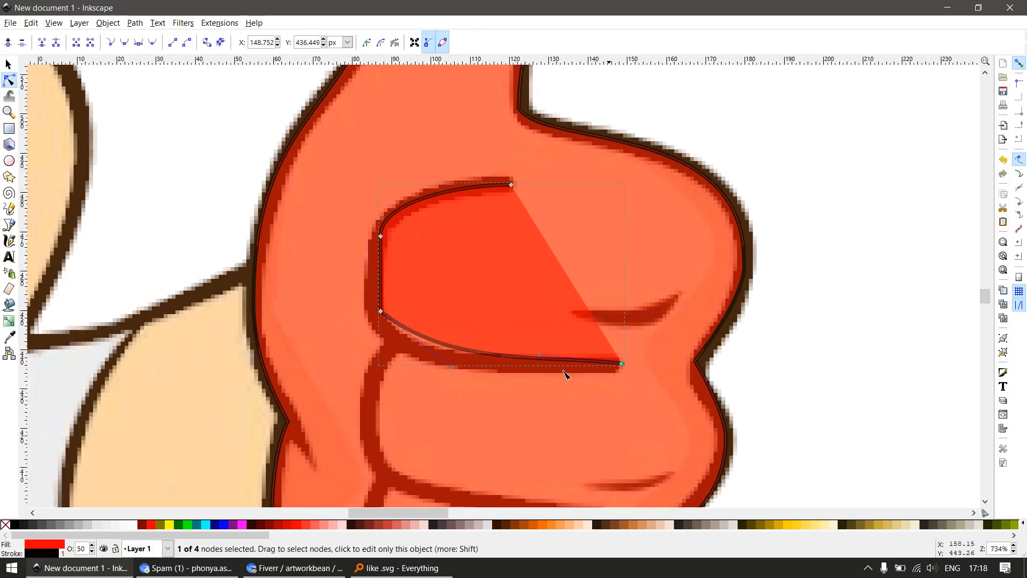
left_click_drag(540, 355, 536, 377)
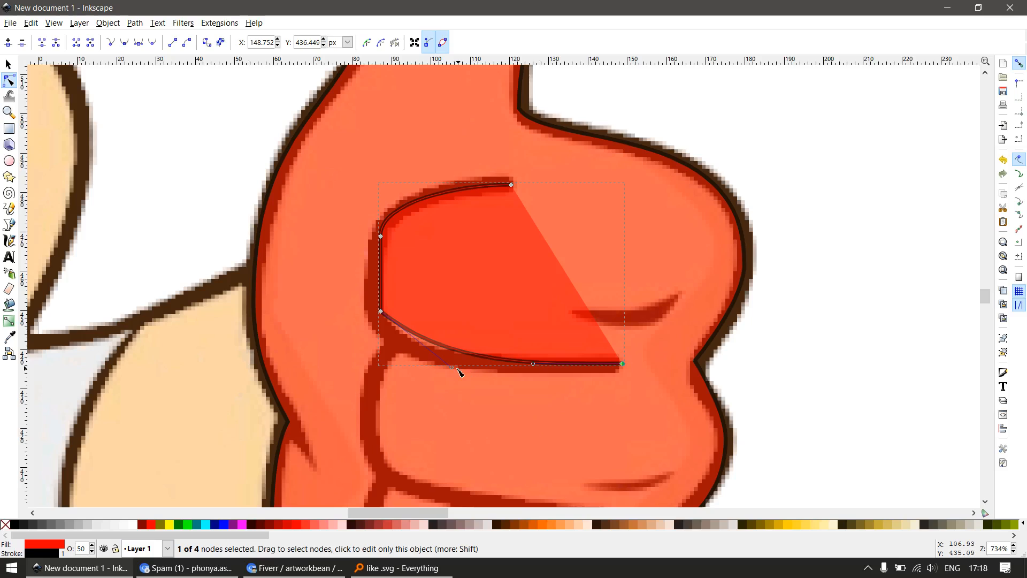
left_click_drag(453, 367, 385, 372)
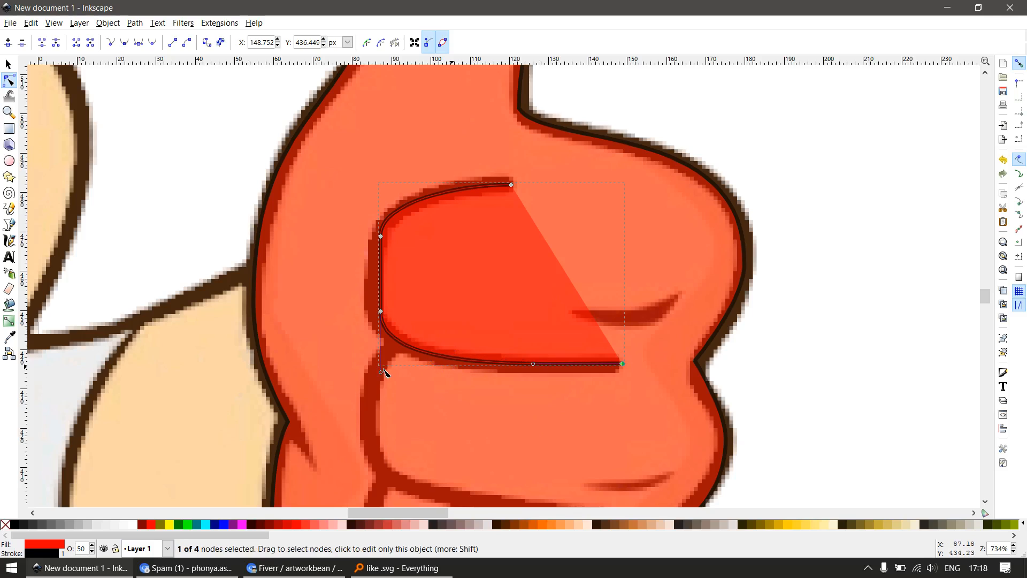
key("s")
key("n")
mouse_move(381, 309)
left_mouse_down()
mouse_move(381, 291)
mouse_move(387, 314)
left_mouse_up()
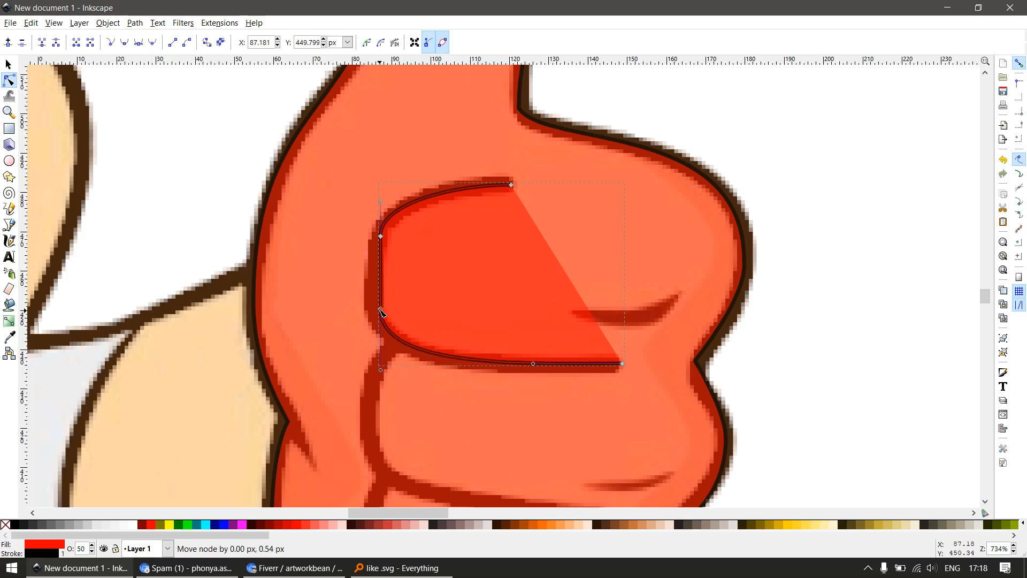
scroll(570, 315, "down", 2)
key("s")
scroll(535, 400, "down", 1)
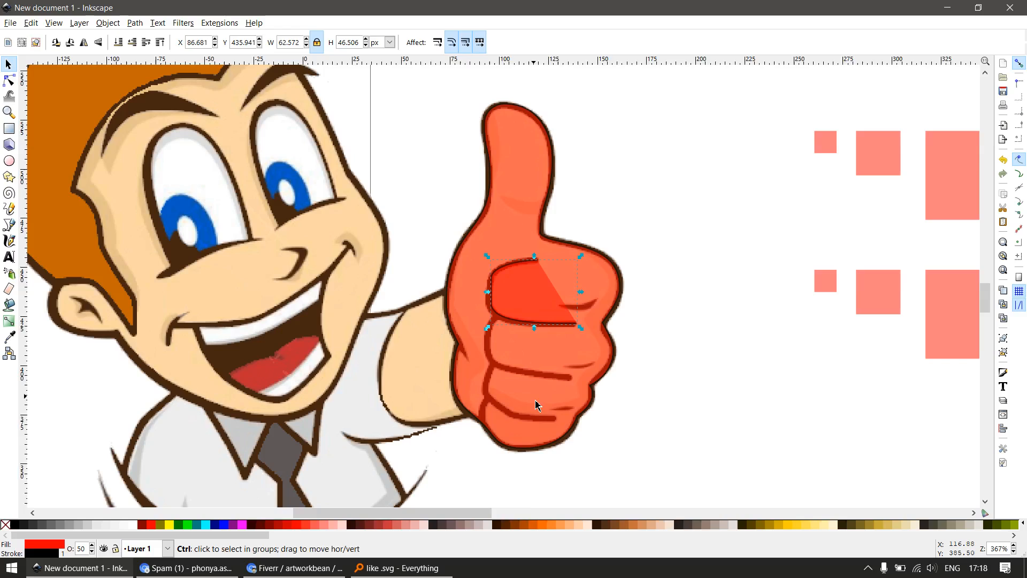
Draw an open four-point line along the middle finger's crease, starting from the index finger's crease line
key("z")
left_click_drag(621, 463, 620, 463)
key("b")
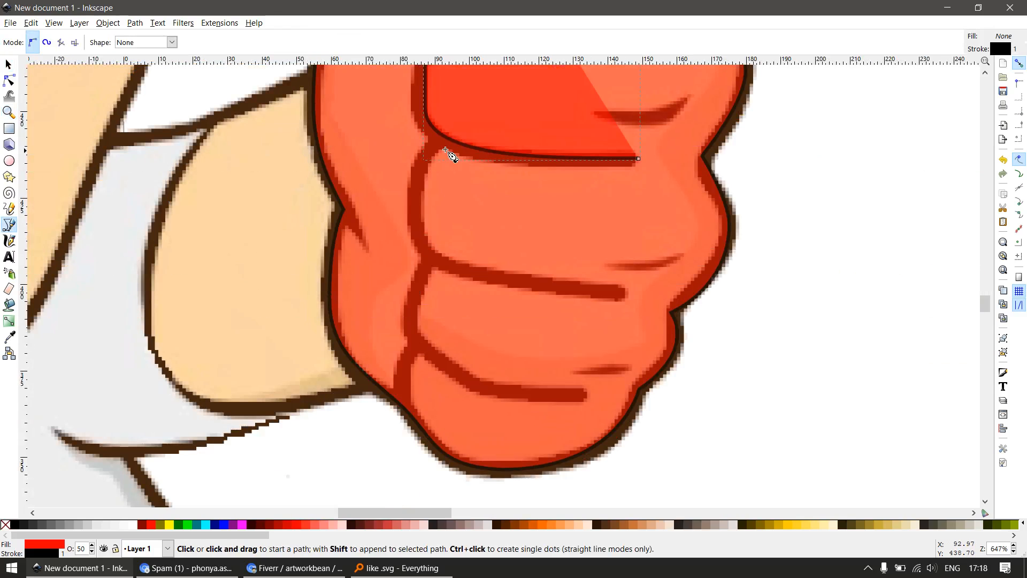
left_click(445, 135)
left_click(411, 205)
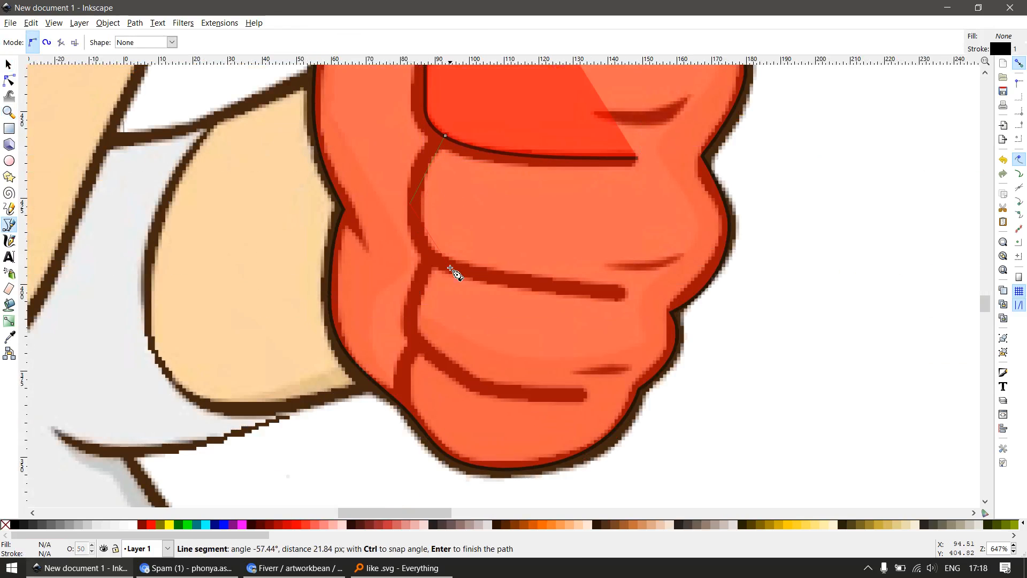
left_click(443, 262)
left_click(622, 294)
key("Return")
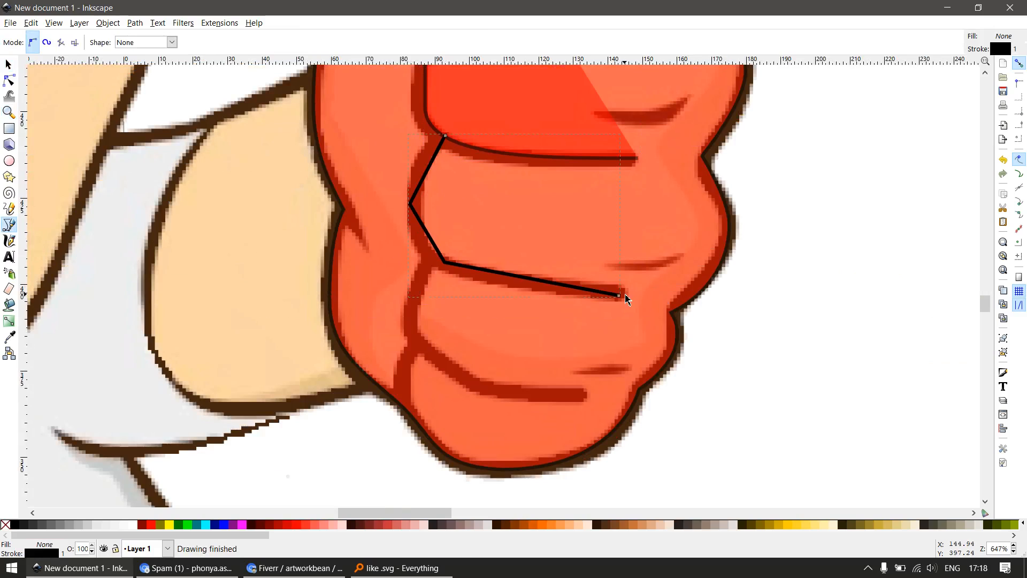
Smooth the knuckle-side node of the middle finger's crease line, lengthen its handles and nudge it onto the dark stroke
key("s")
key("n")
left_click_drag(376, 178, 426, 219)
key("shift+s")
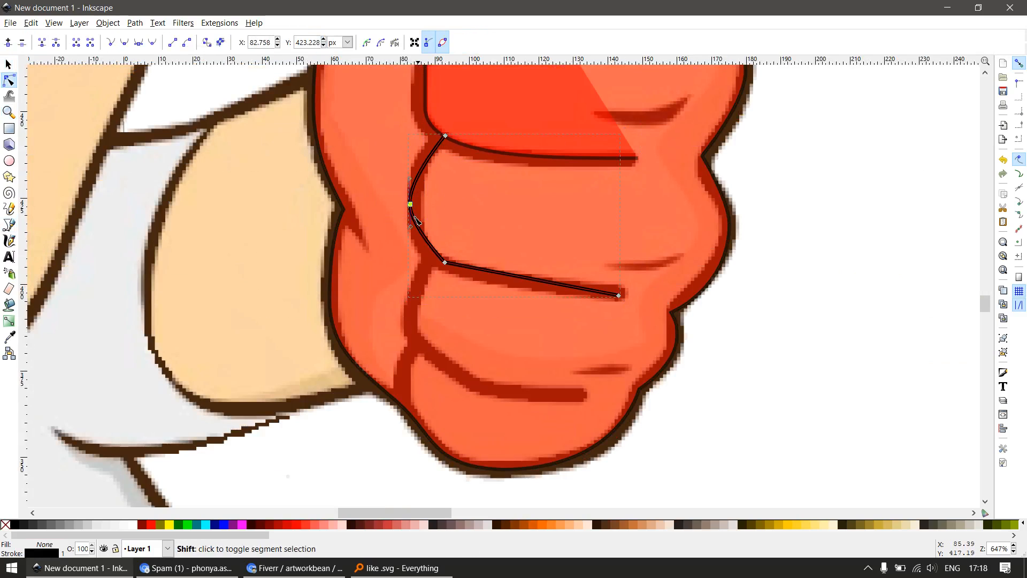
left_click_drag(409, 153, 409, 150)
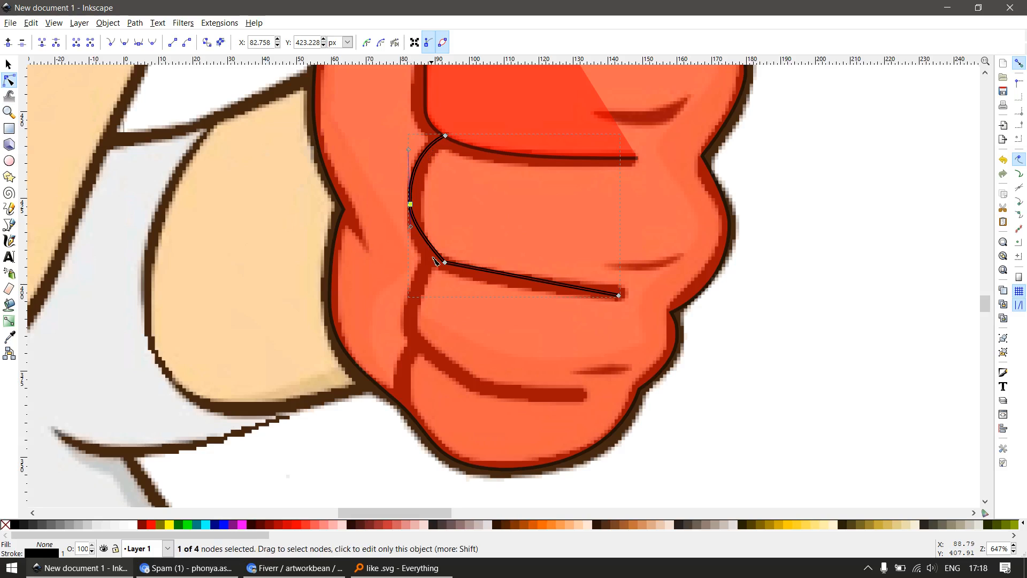
left_click_drag(411, 227, 410, 263)
key("space")
key("space")
left_click_drag(414, 207, 416, 206)
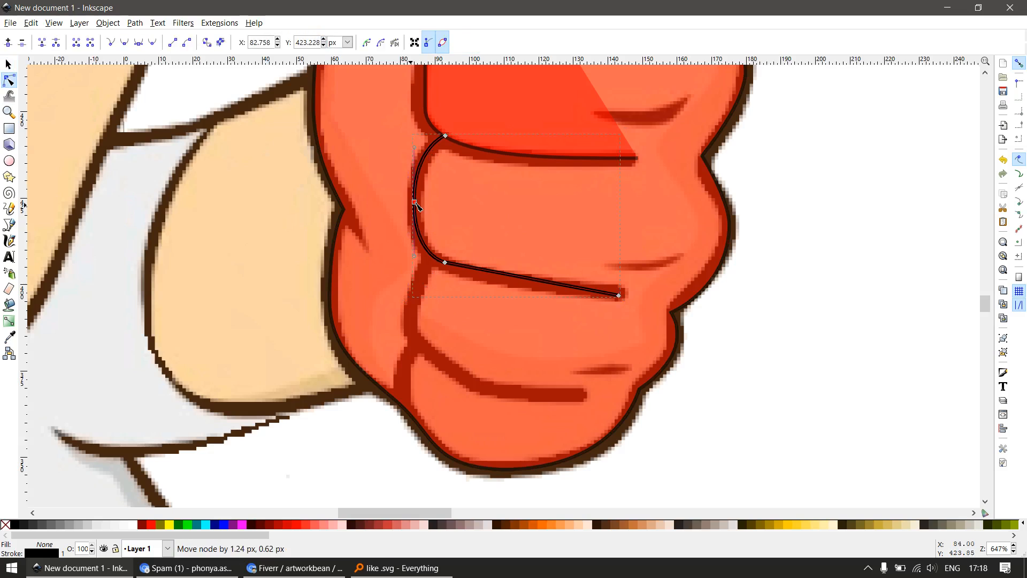
Move the end node of the middle finger's crease line onto the crease's tip and bend the lower segment along it
key("space")
key("space")
left_click_drag(619, 296, 623, 291)
key("space")
key("space")
left_click_drag(539, 278, 539, 284)
left_click_drag(591, 309, 662, 279)
left_click_drag(564, 290, 552, 293)
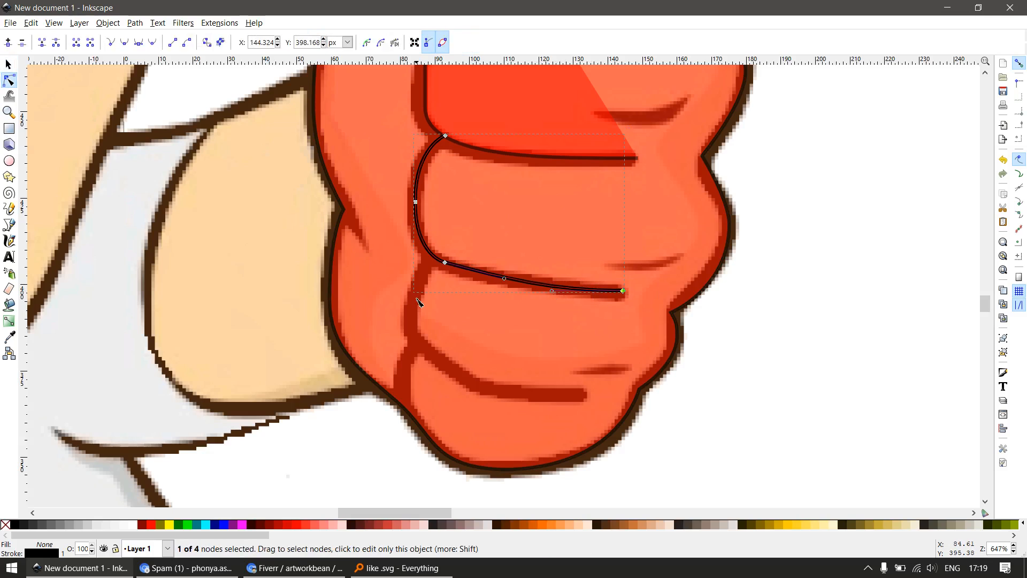
Delete the corner node of the middle finger's crease line and refit the merged curve with its two handles
key("Delete")
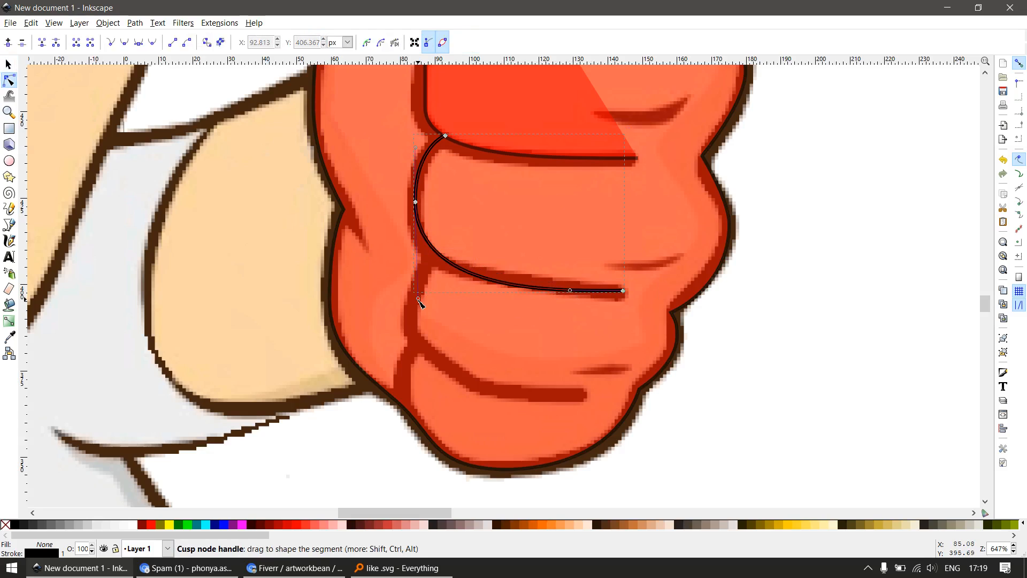
left_click_drag(419, 298, 416, 278)
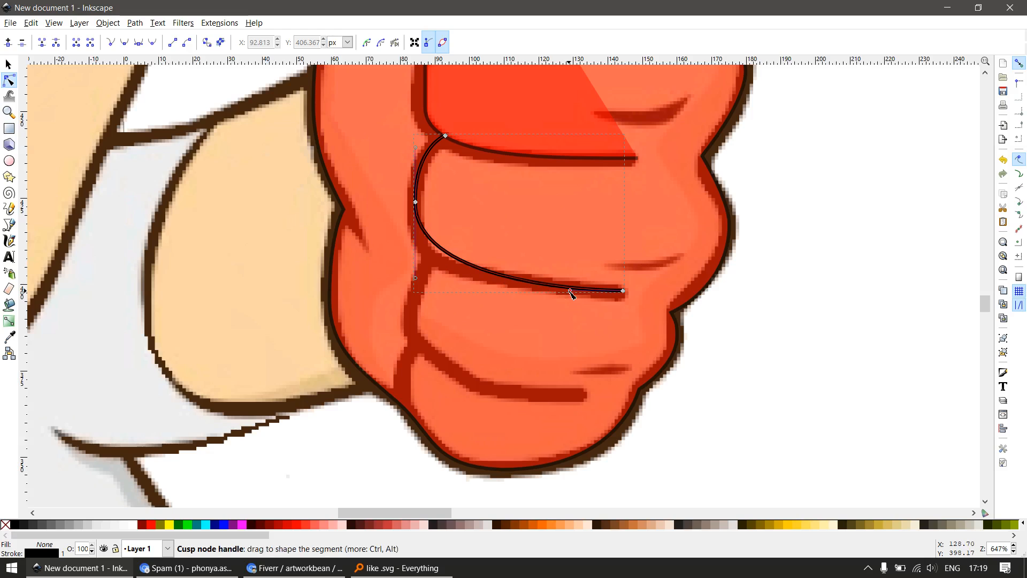
left_click_drag(571, 290, 515, 296)
scroll(454, 305, "down", 3)
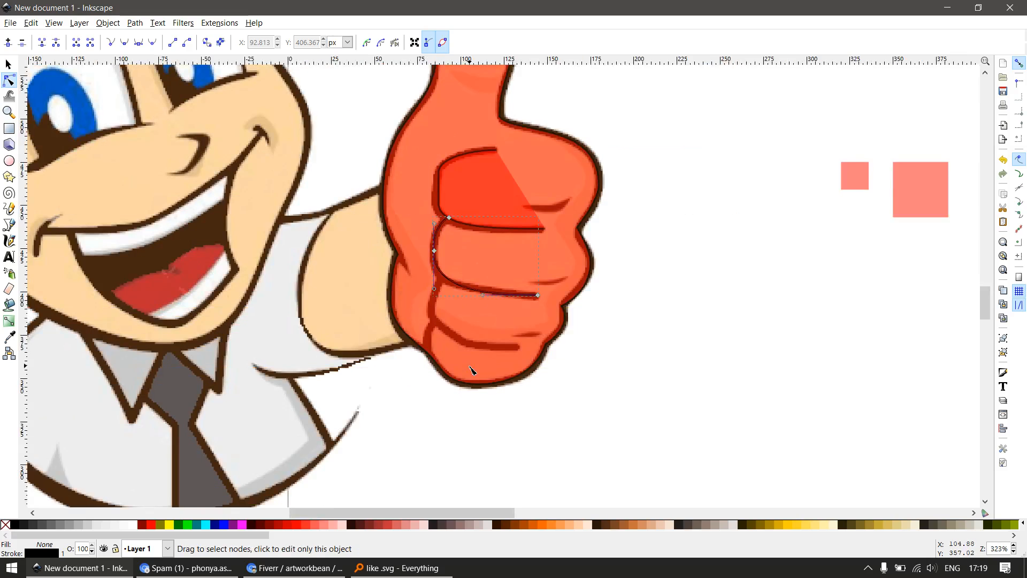
Draw an open three-point line along the ring finger's crease, ending on the middle finger's crease line
scroll(472, 367, "up", 2)
key("b")
left_click(541, 338)
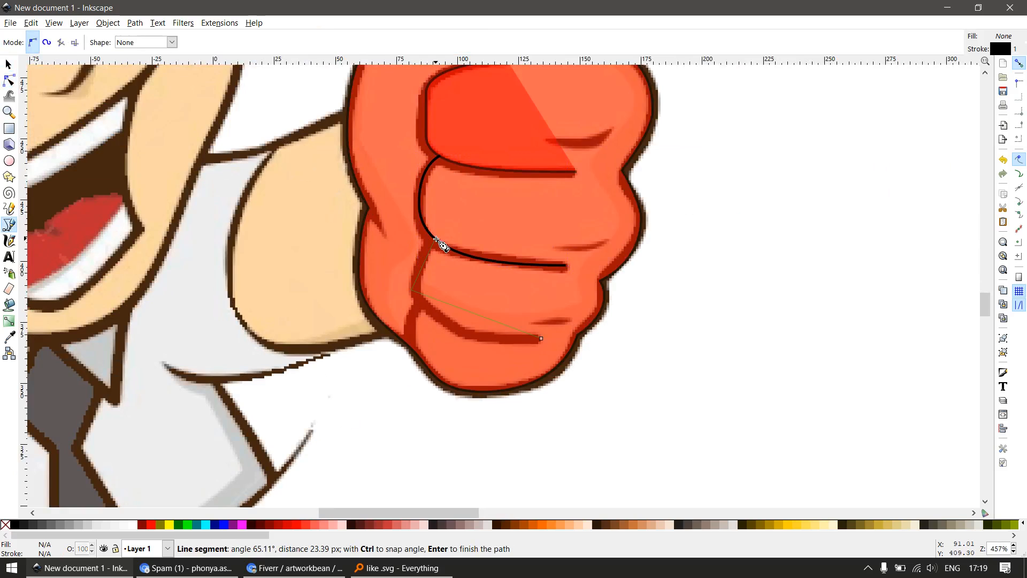
key("s")
key("n")
left_click(412, 290)
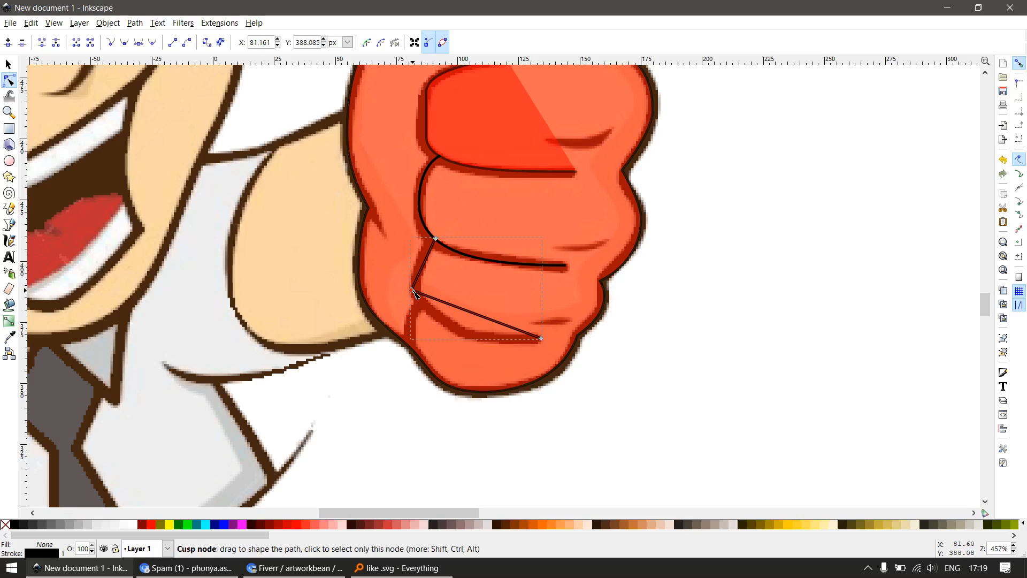
Move the middle node of the ring finger's crease line slightly up and curve both adjoining segments along the dark stroke
left_click_drag(413, 292, 417, 279)
left_click_drag(491, 322, 421, 323)
scroll(407, 303, "up", 1)
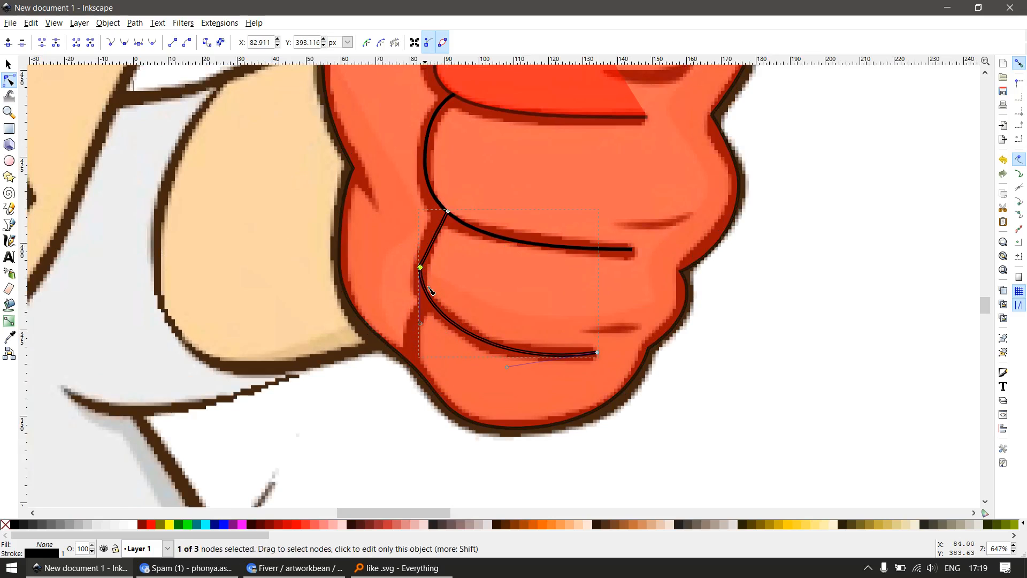
key("space")
key("space")
left_click_drag(432, 249, 471, 328)
scroll(396, 232, "up", 2)
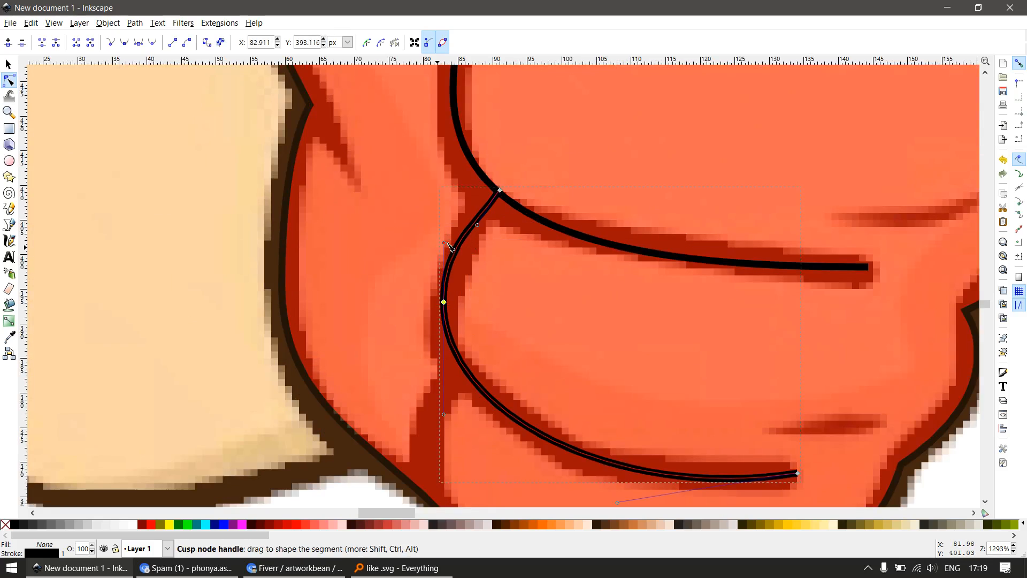
Refine the upper curve of the ring finger's crease line by adjusting its node handle and upper end
left_click_drag(446, 243, 450, 237)
key("space")
key("space")
left_click_drag(482, 176, 497, 196)
scroll(515, 276, "down", 3)
key("space")
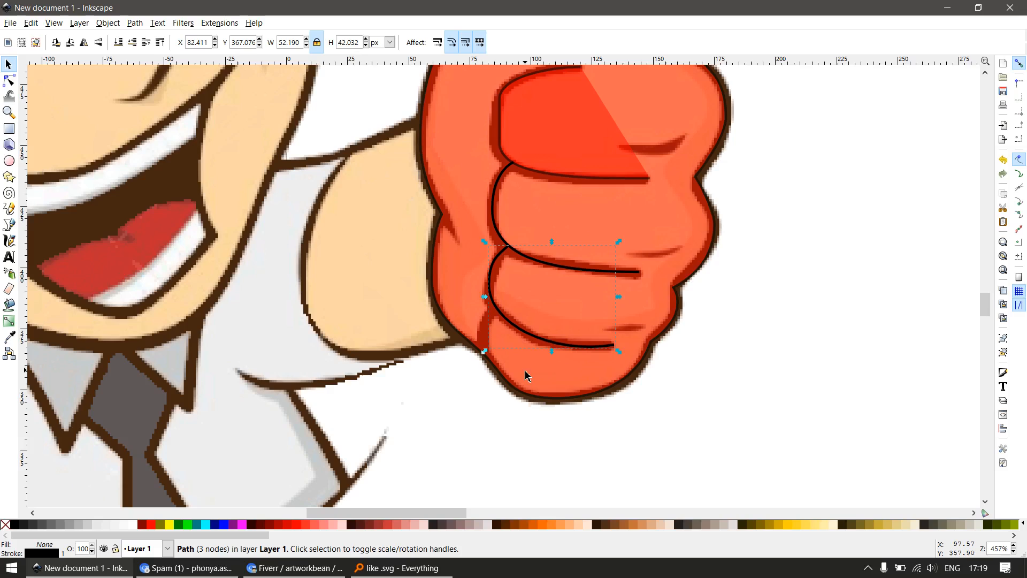
Draw a two-point line from the ring finger's crease line down to the hand's lower outline and bend it along the little finger's crease
scroll(527, 375, "up", 1)
key("b")
left_click(486, 283)
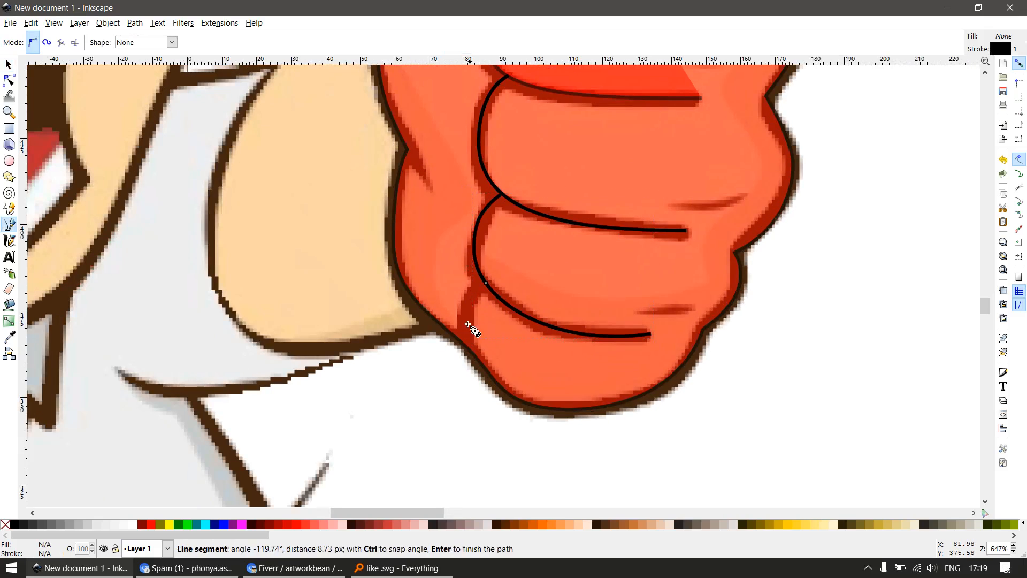
double_click(477, 351)
key("n")
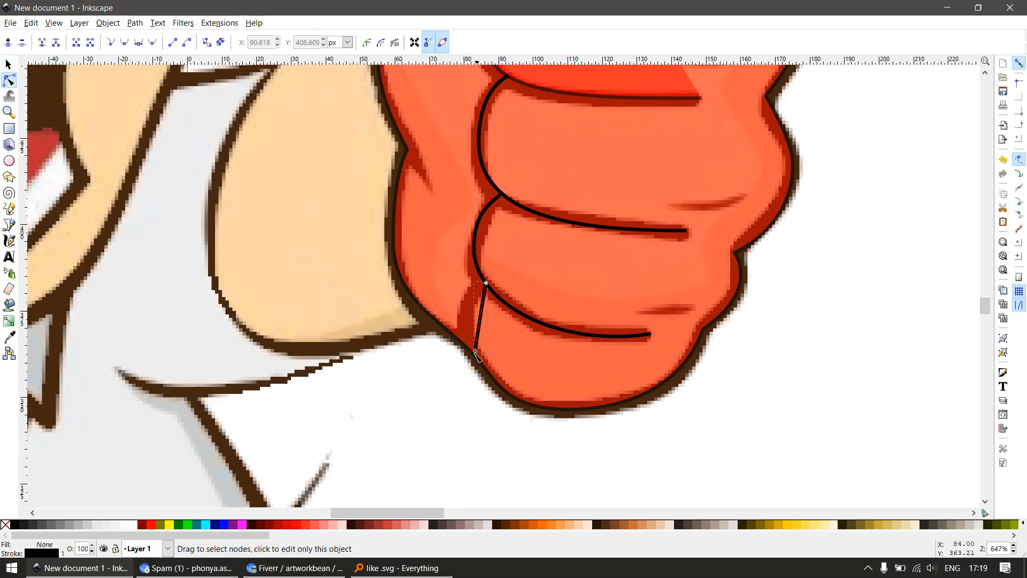
left_click_drag(480, 329, 465, 315)
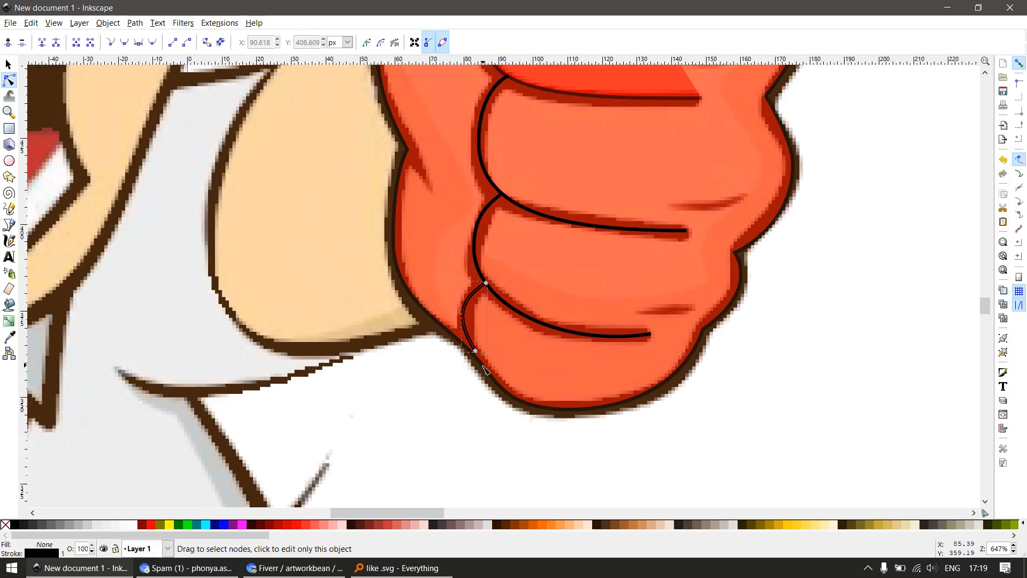
Place the little finger crease line's lower end on the hand outline and shape its curve with both handles to match the dark stroke
scroll(471, 339, "up", 2)
left_click_drag(468, 350, 469, 345)
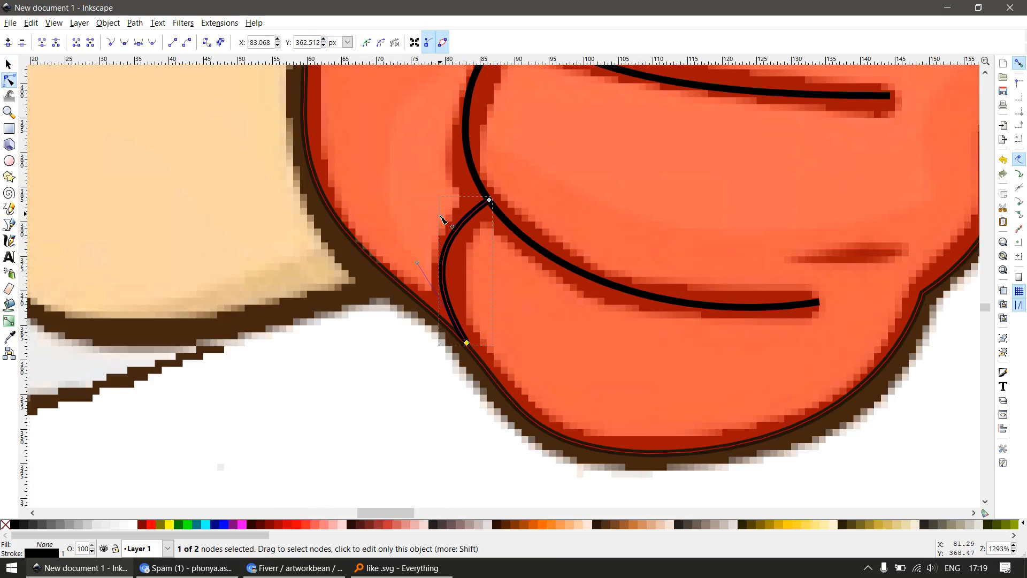
left_click_drag(453, 226, 458, 210)
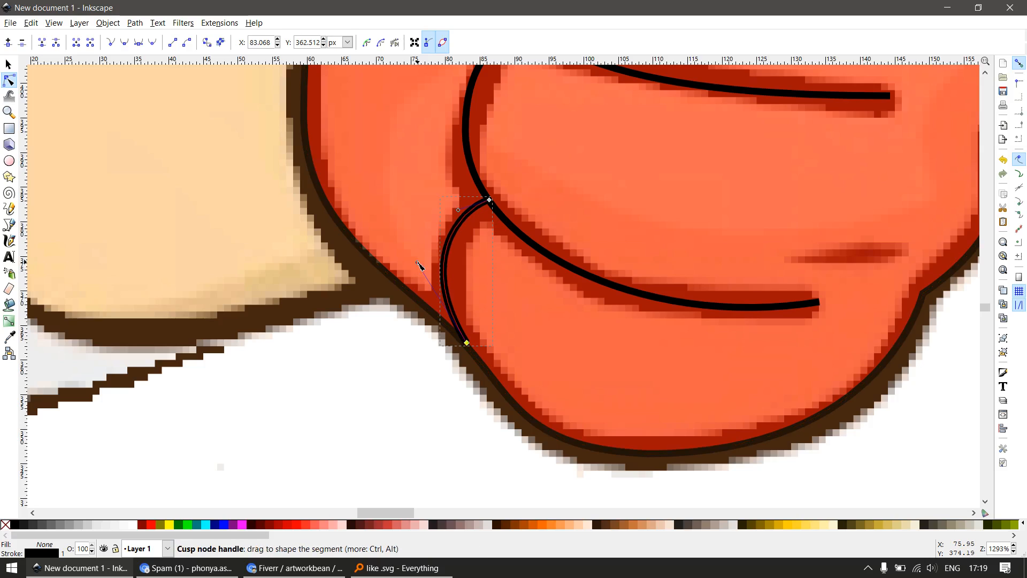
left_click_drag(417, 263, 431, 277)
scroll(473, 321, "down", 6)
key("Escape")
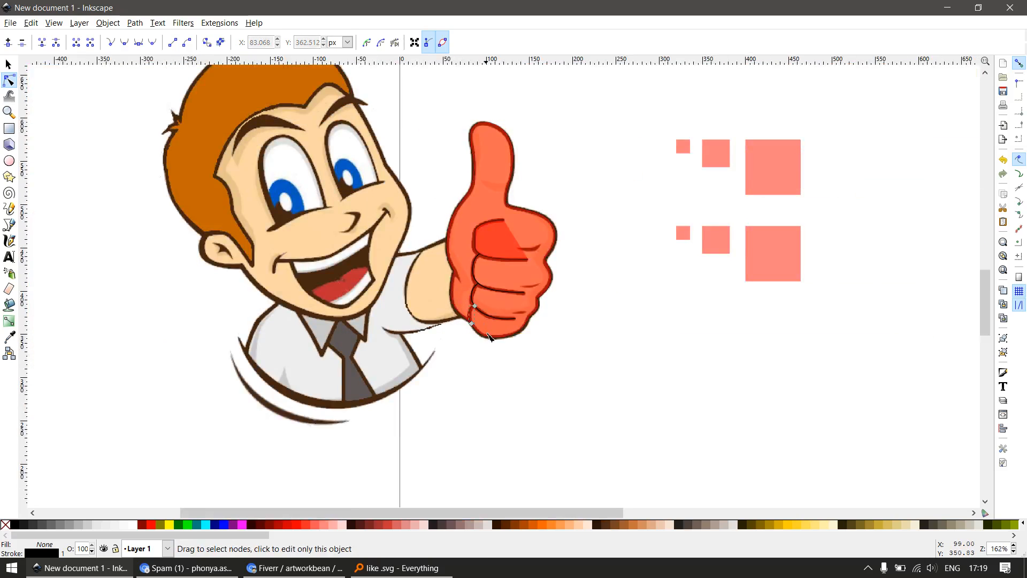
key("space")
Move the logo image to the left, clear of the traced hand paths
scroll(470, 298, "down", 2)
left_click_drag(518, 368, 415, 360)
left_click(484, 405)
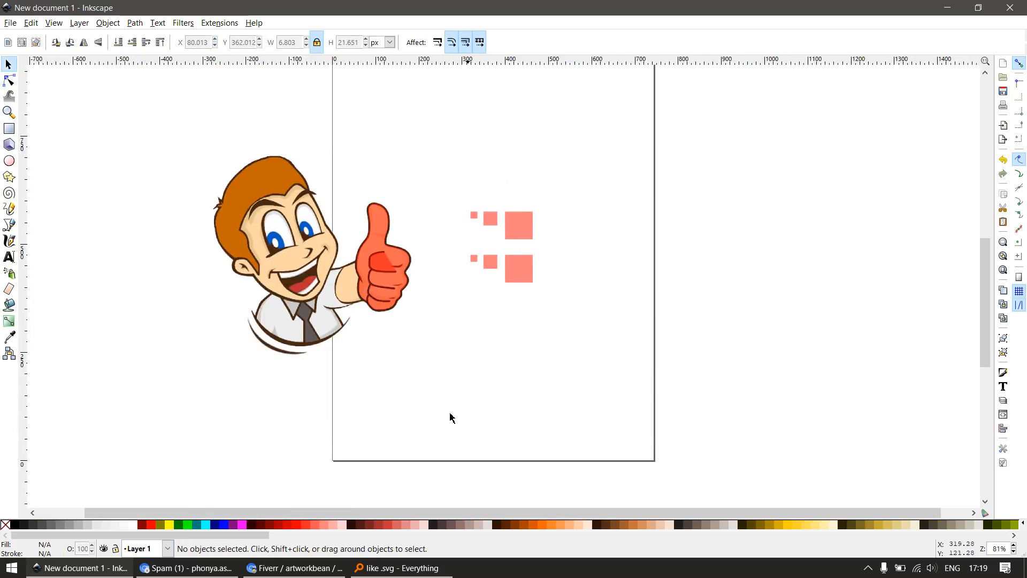
left_click_drag(443, 416, 370, 249)
left_click_drag(318, 304, 226, 301)
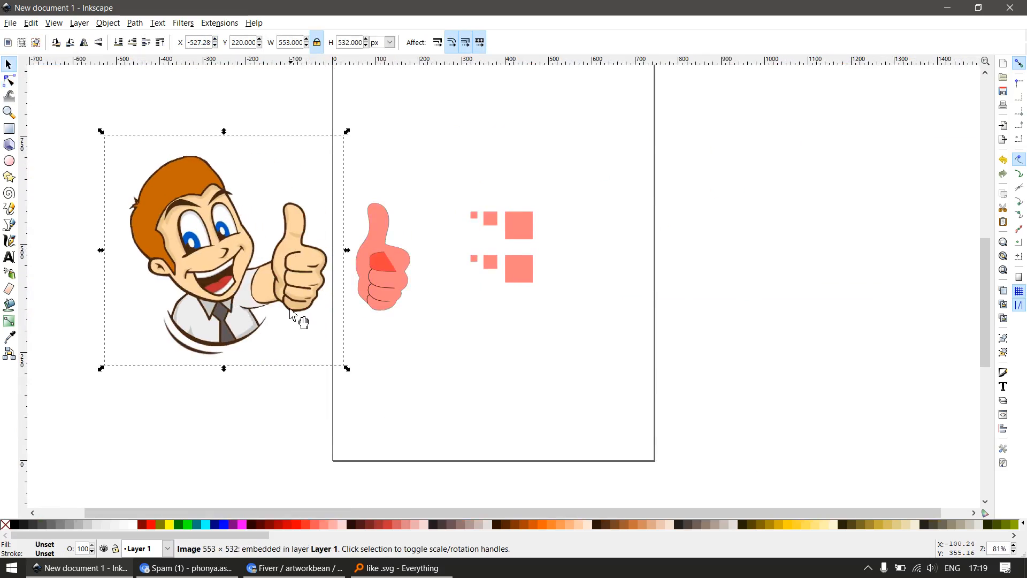
Select all five traced hand paths and give their strokes the dark brown sampled from the logo's line work
key("z")
left_click_drag(216, 174, 467, 353)
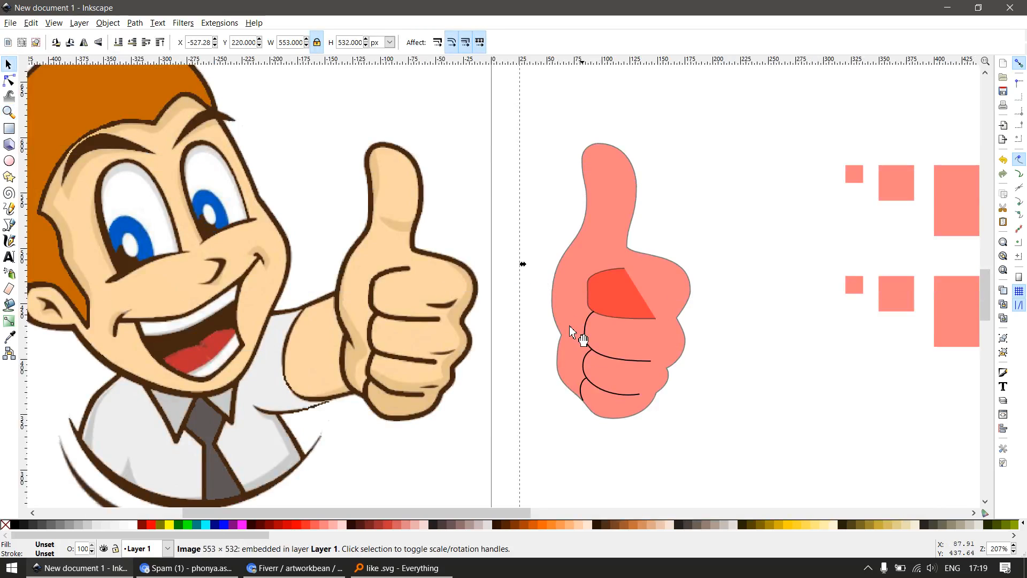
left_click_drag(740, 118, 545, 443)
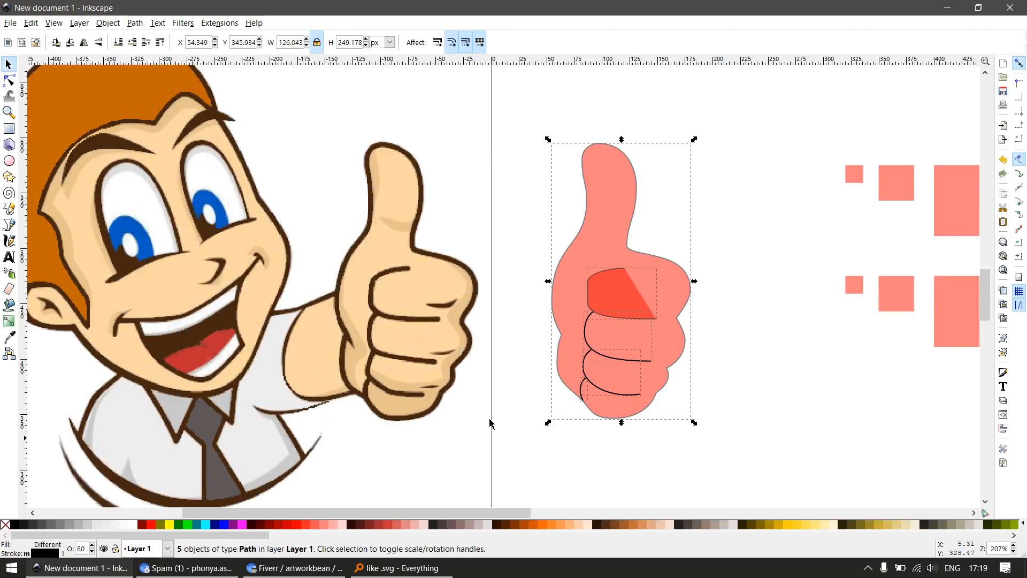
scroll(434, 359, "up", 2)
key("d")
left_click(321, 268, "shift")
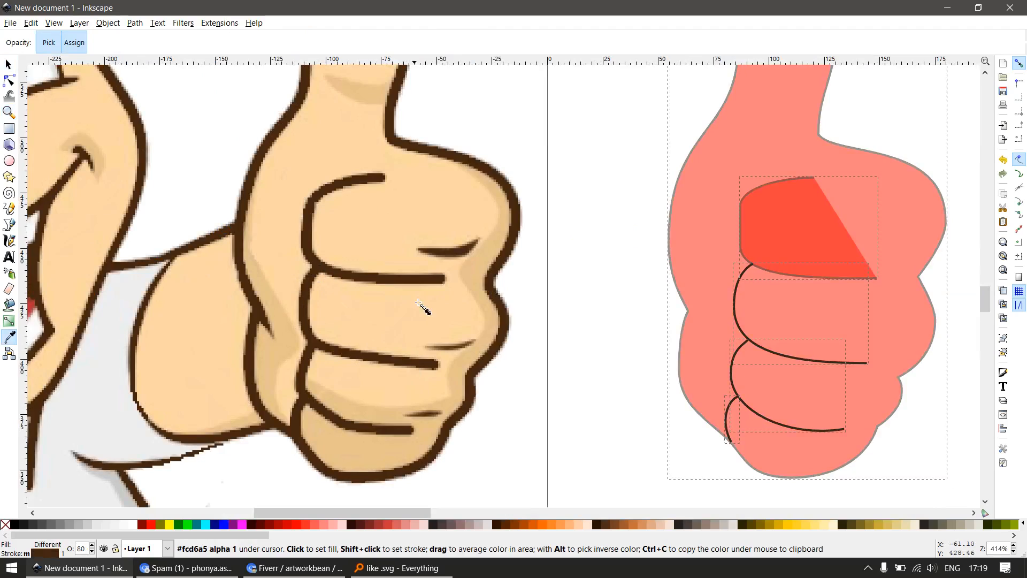
scroll(310, 375, "down", 2)
key("s")
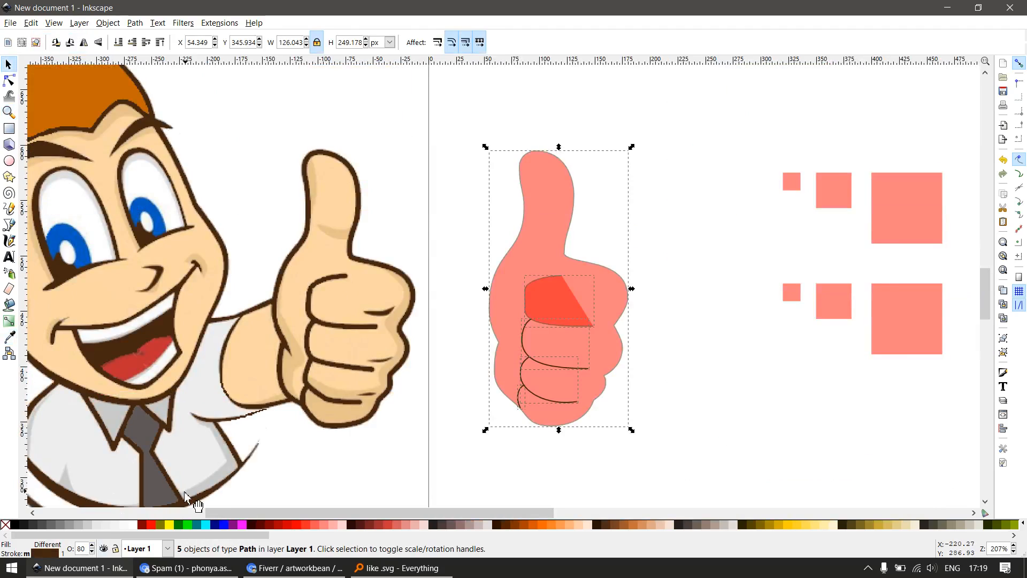
Set the five hand paths' stroke width to 4 px and their opacity to 100%
key("ctrl+shift+f")
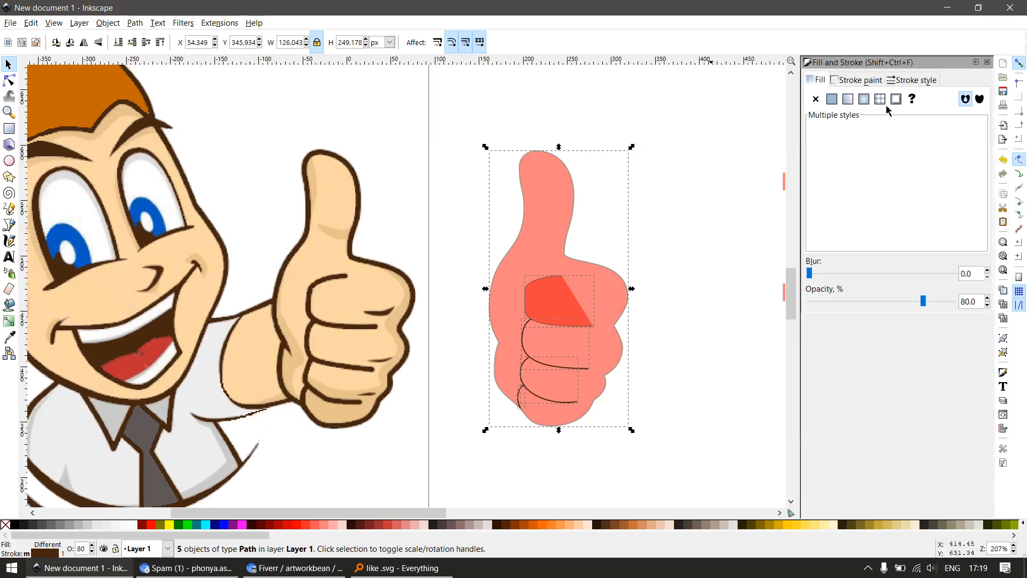
left_click(902, 85)
type("4")
key("Return")
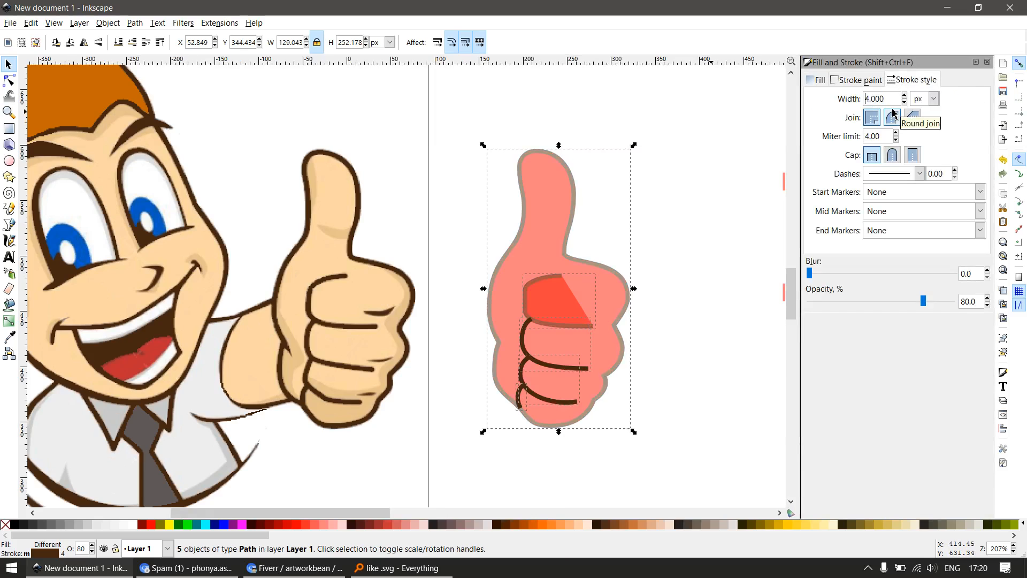
double_click(86, 551)
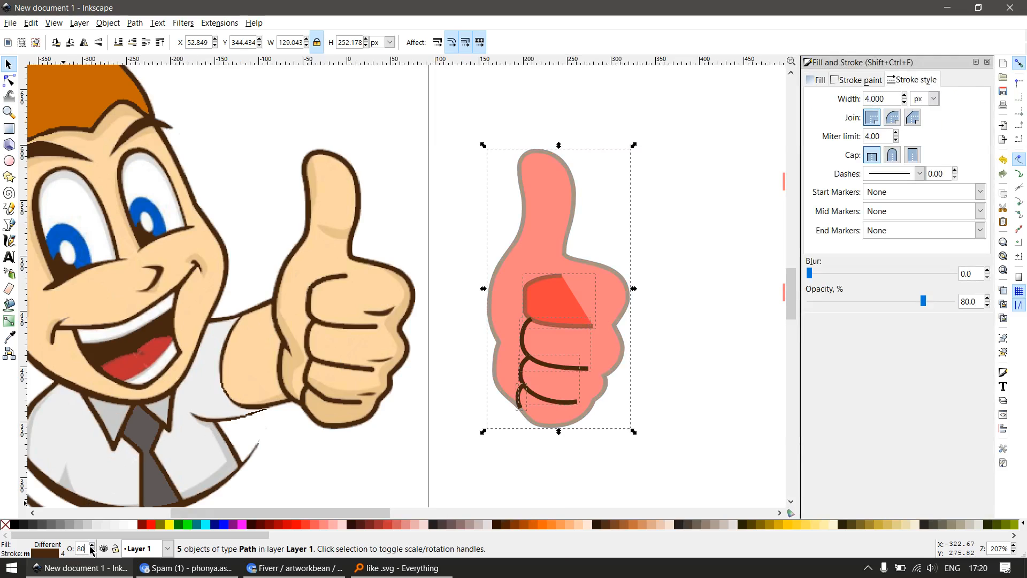
type("100")
key("Return")
Fill the hand outline with the light skin colour sampled from the logo's hand
left_click(455, 431)
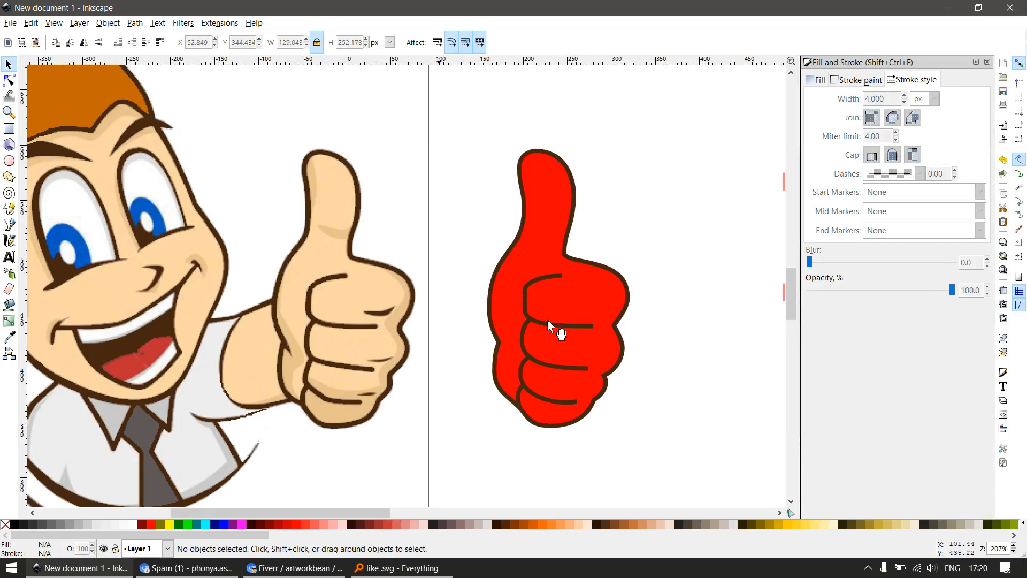
left_click_drag(610, 296, 647, 339)
key("ctrl+z")
Remove the fill from the index finger's crease path and close the fill and stroke settings
key("ctrl+z")
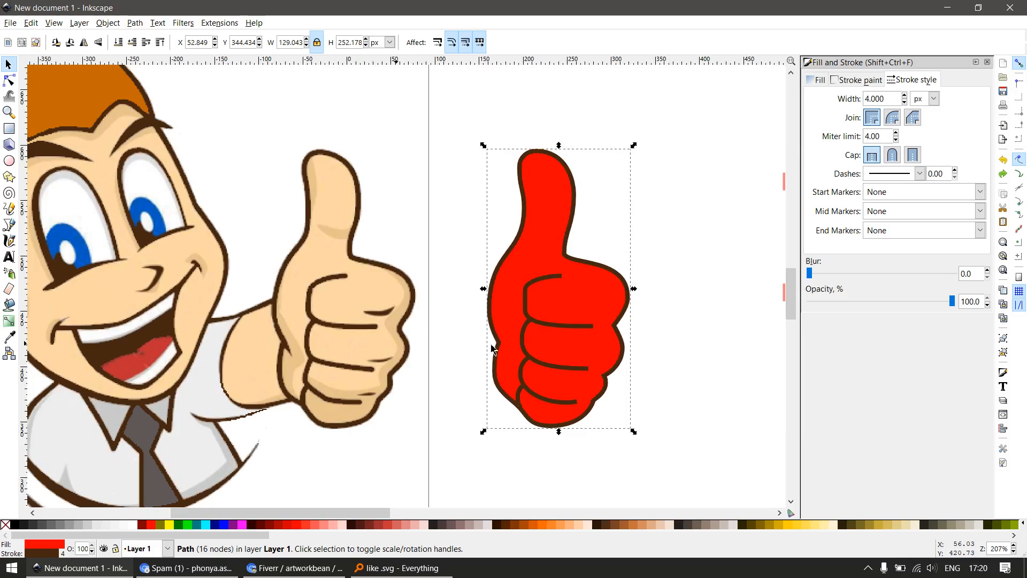
key("d")
left_click(373, 282)
key("s")
left_click_drag(565, 308, 599, 348)
key("ctrl+z")
left_click(4, 526)
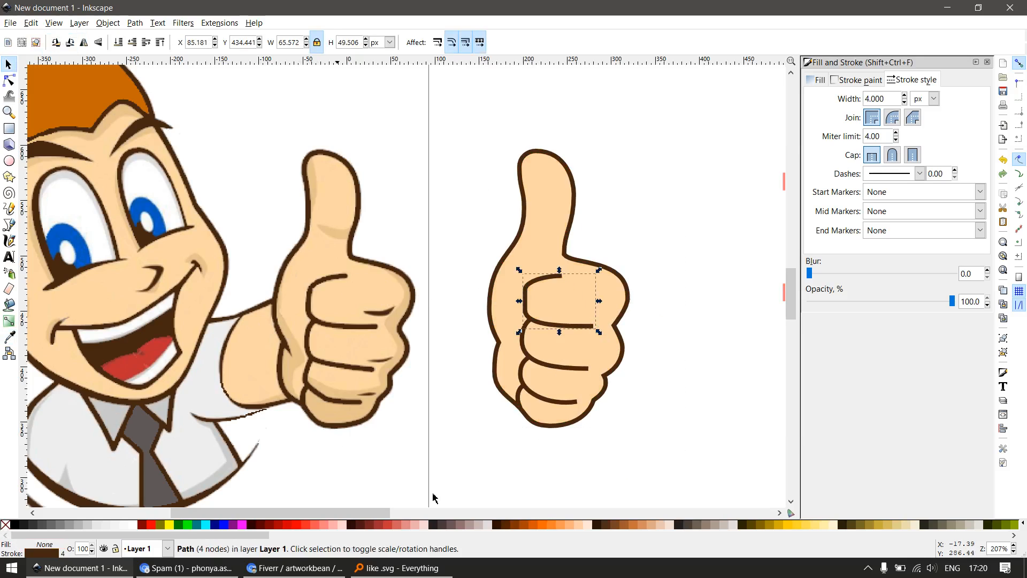
left_click(478, 403)
scroll(474, 399, "down", 1)
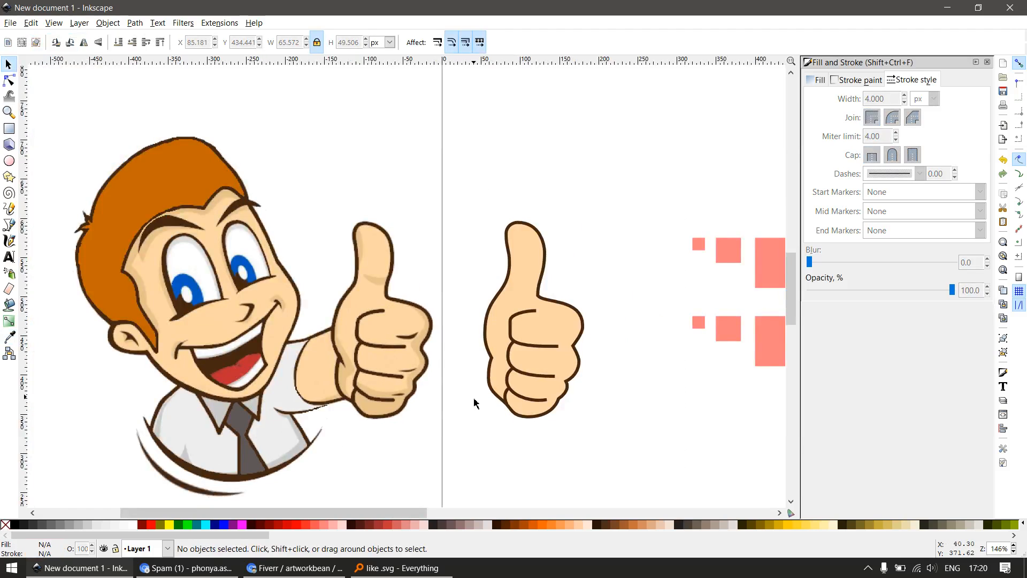
key("shift+ctrl+f")
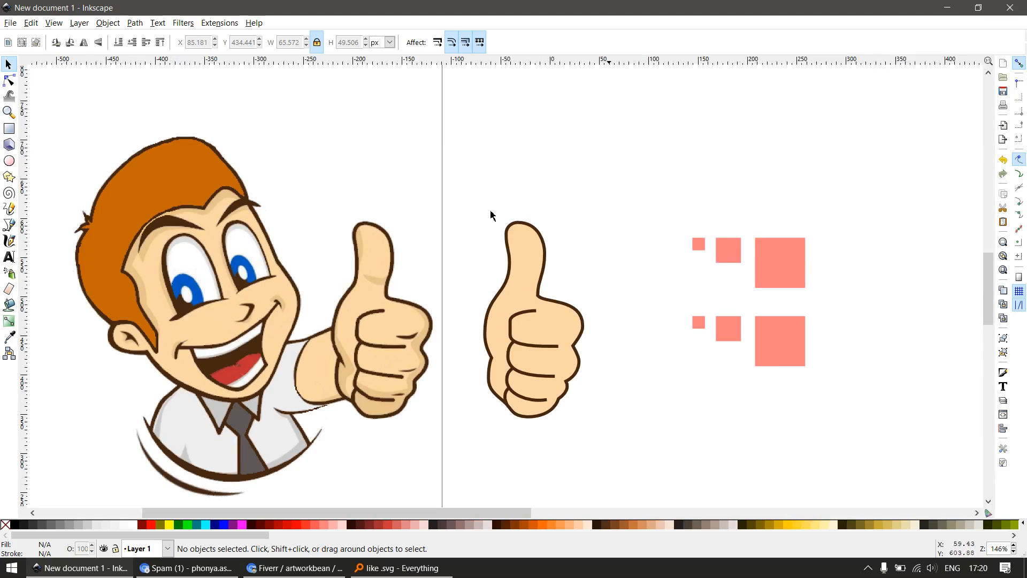
Select all five hand paths and move them horizontally closer to the logo's hand
left_click_drag(492, 216, 610, 459)
left_click_drag(548, 400, 515, 421)
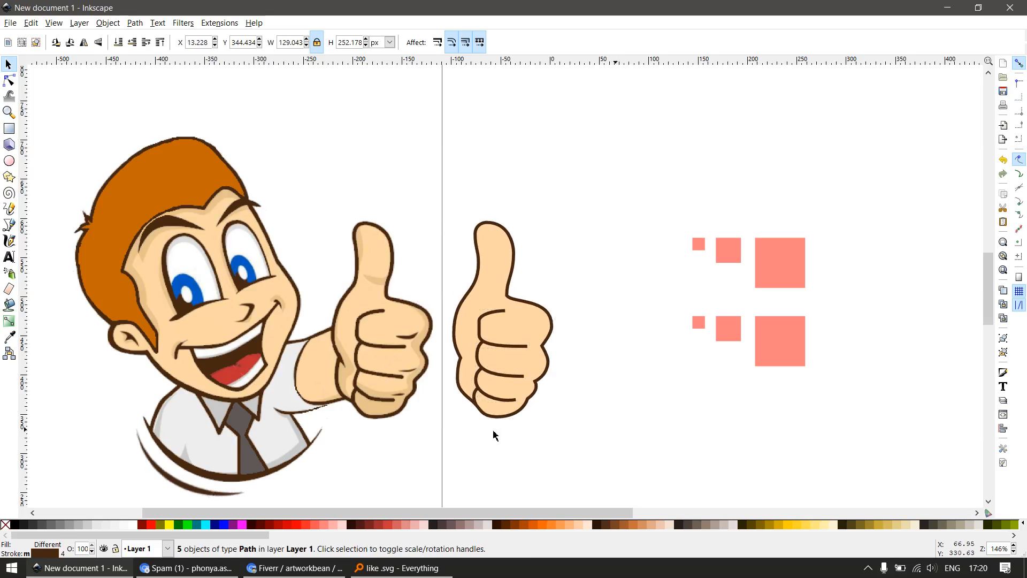
left_click(493, 436)
Duplicate the skin-coloured hand outline in place
key("z")
left_click_drag(286, 240, 628, 472)
key("s")
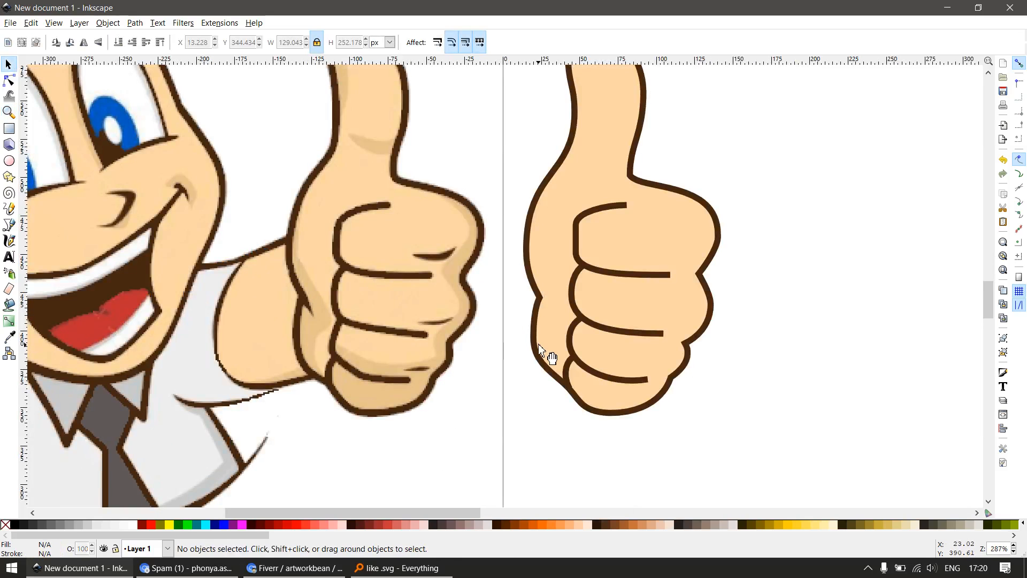
left_click_drag(540, 336, 575, 386)
key("ctrl+z")
left_click_drag(542, 326, 580, 385)
key("ctrl+z")
key("ctrl+d")
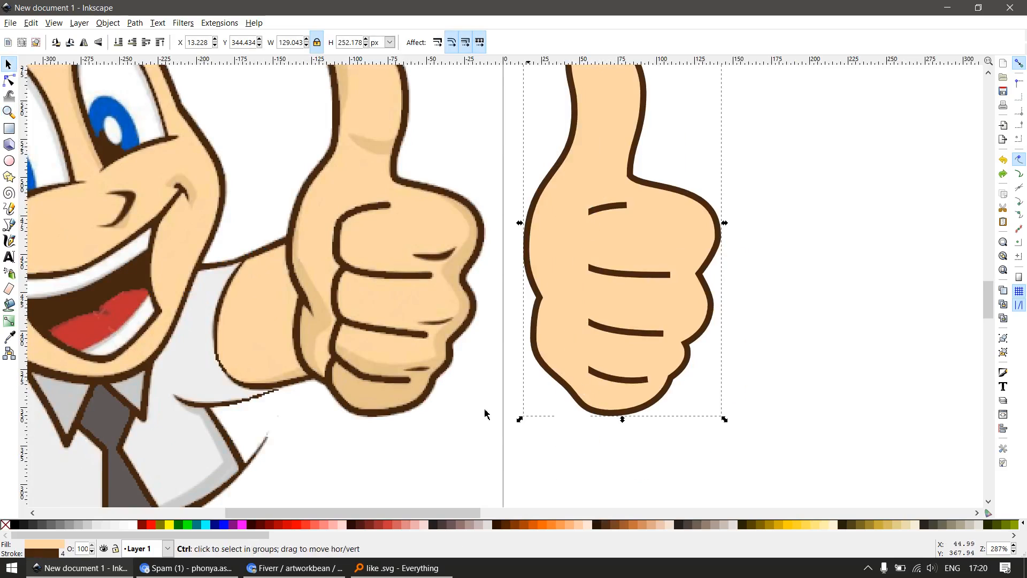
Give the duplicated hand outline a yellow fill, no stroke and 50% opacity
left_click(169, 524)
left_click(5, 524, "shift")
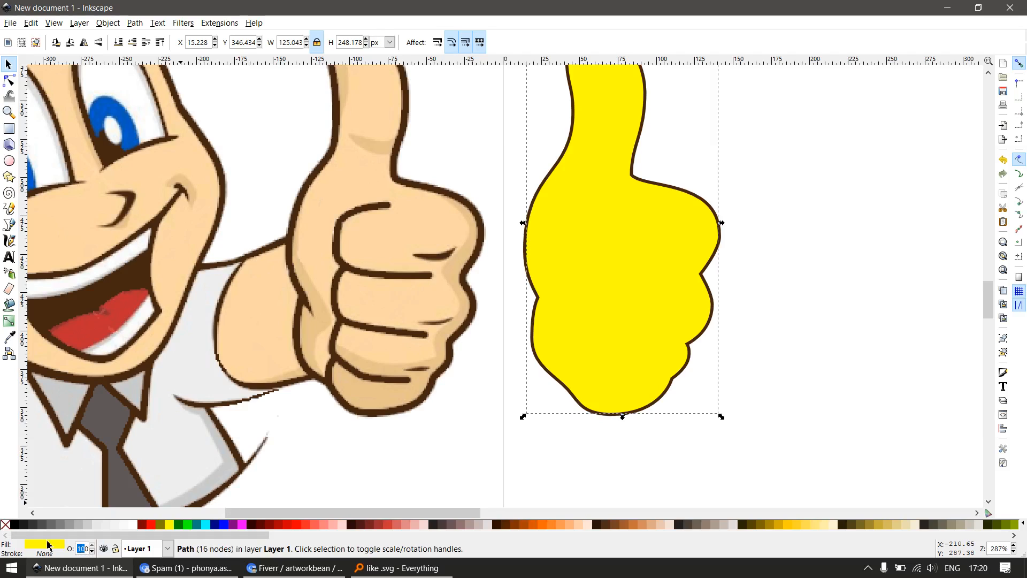
type("50")
key("Return")
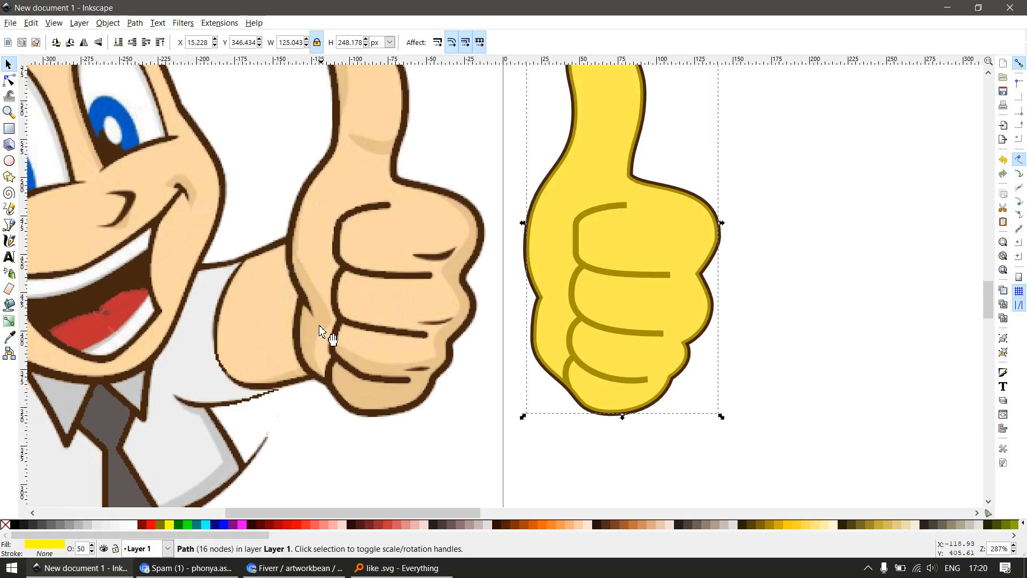
left_click(565, 470)
Draw a closed straight-sided shape over the shadow areas along the palm, little finger and knuckles, closing it well outside the hand
key("b")
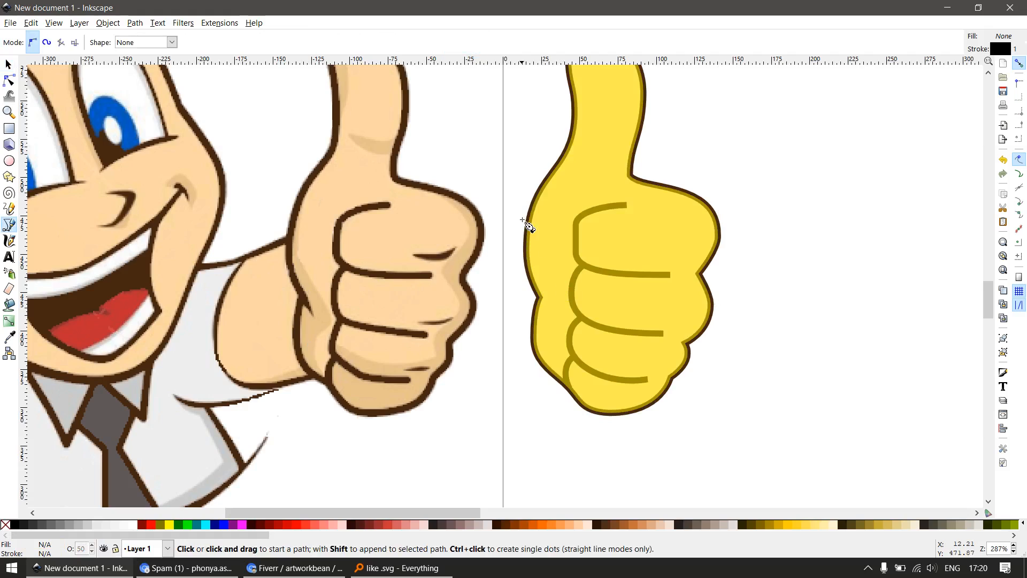
left_click(521, 215)
left_click(574, 298)
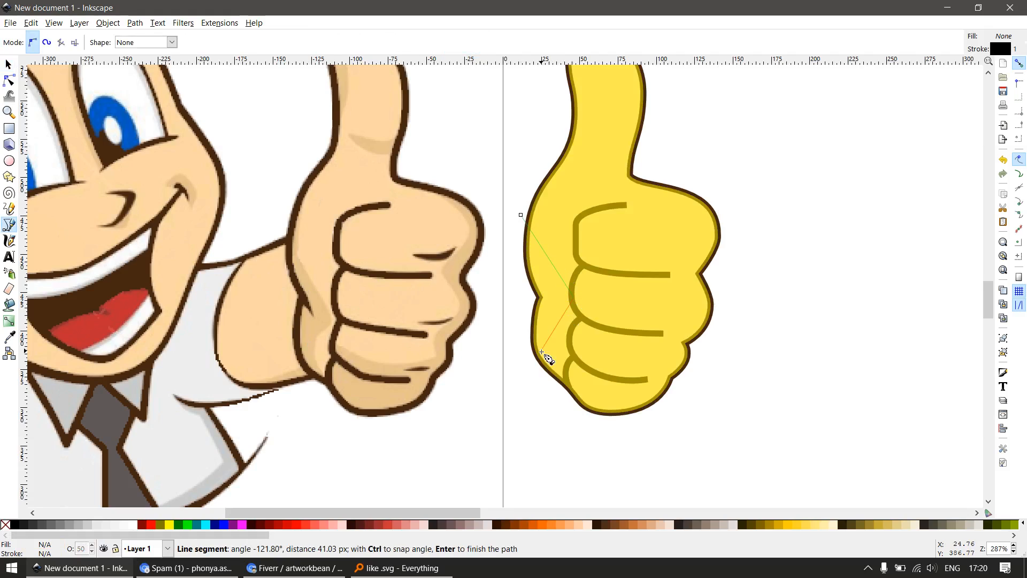
left_click(554, 353)
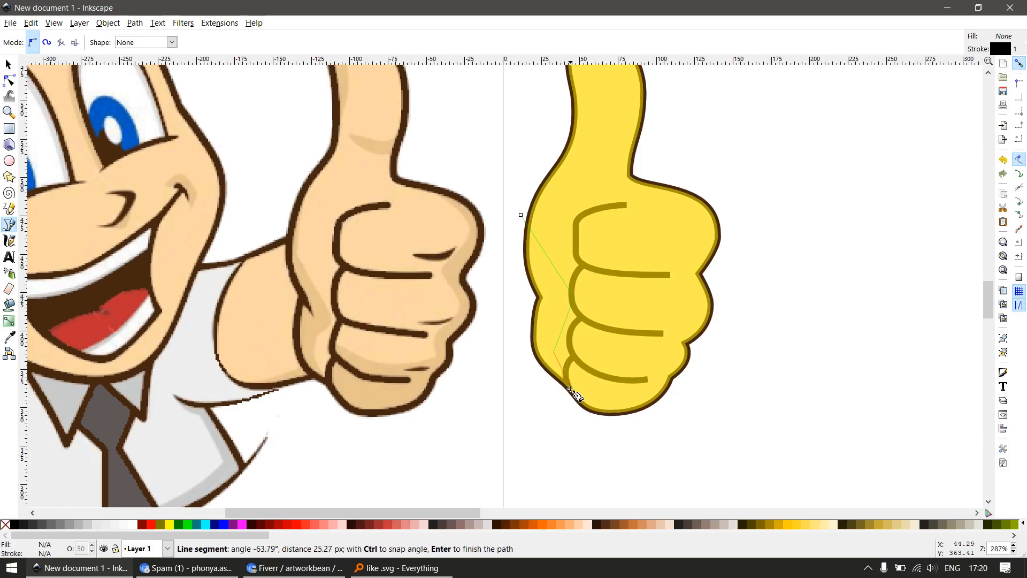
left_click(568, 383)
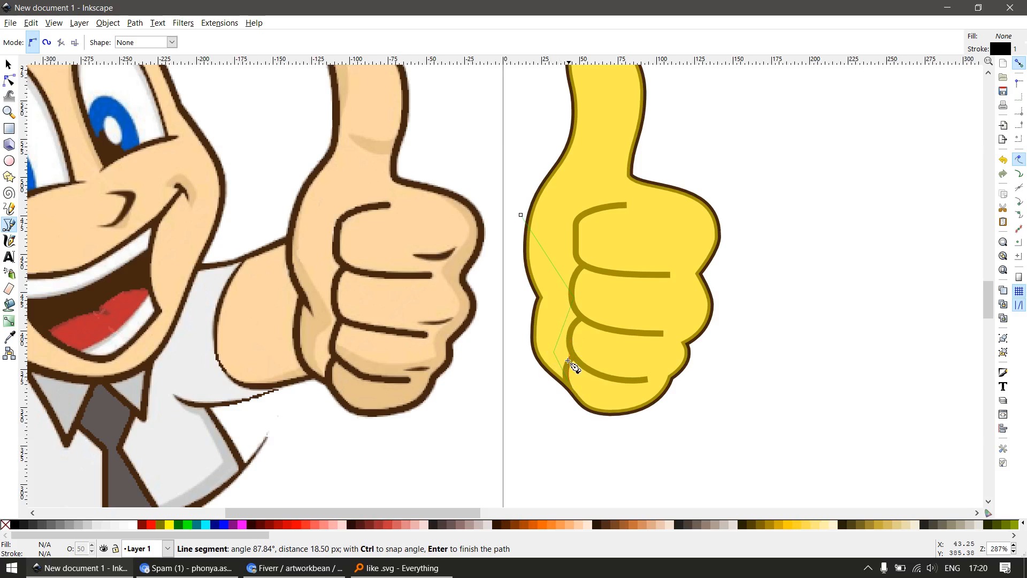
left_click(567, 369)
left_click(573, 341)
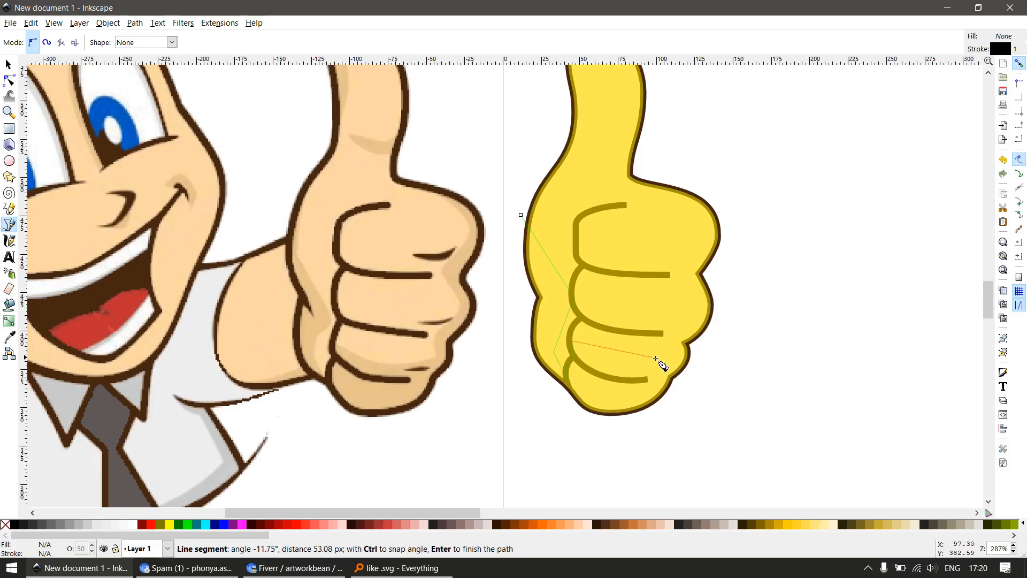
left_click(675, 354)
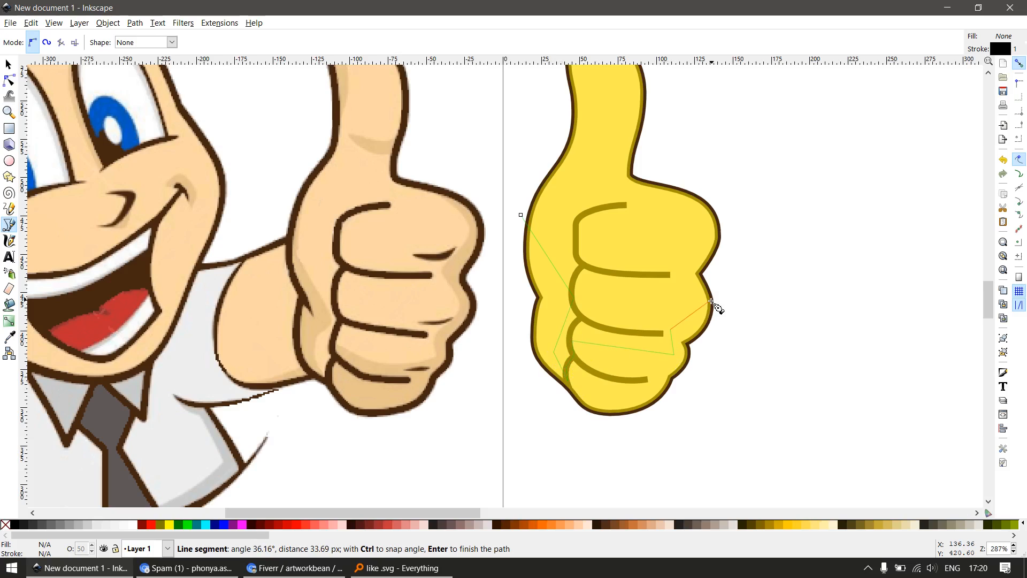
left_click(689, 301)
left_click(675, 248)
left_click(702, 229)
left_click(672, 169)
left_click(758, 166)
left_click(807, 364)
left_click(642, 472)
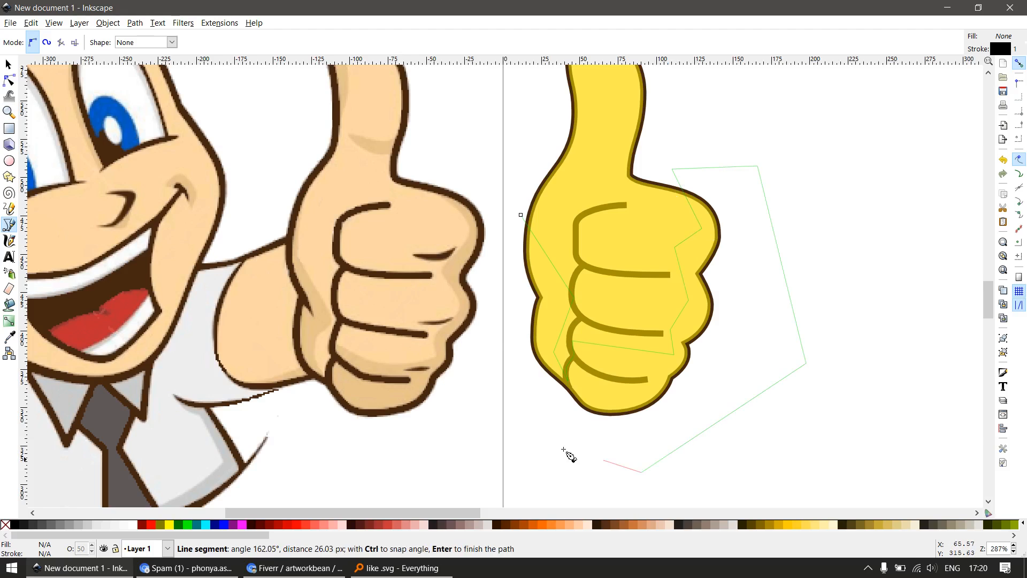
left_click(515, 424)
double_click(503, 328)
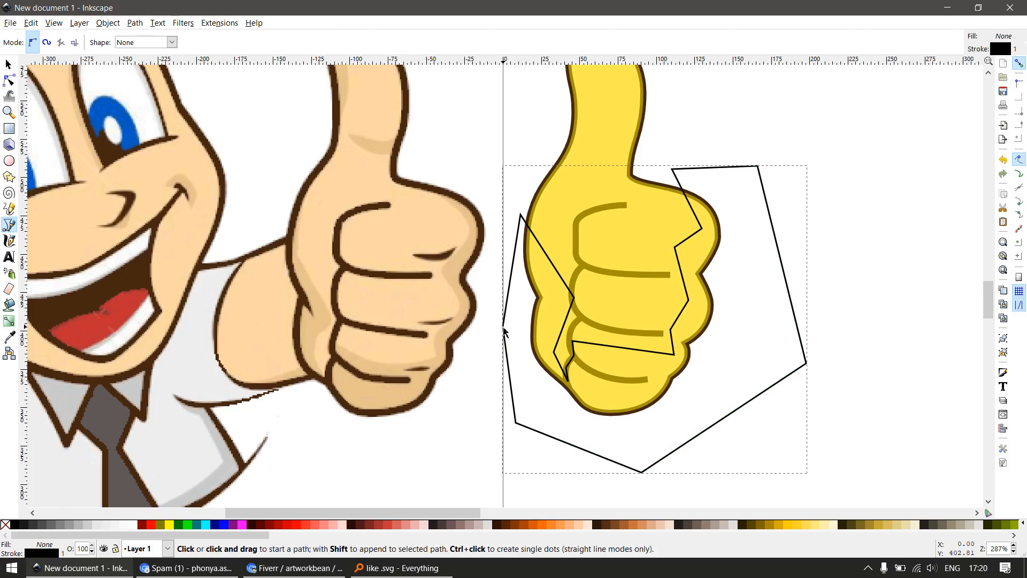
Intersect the shadow shape with the yellow hand duplicate
key("s")
left_click(568, 206, "shift")
key("ctrl+asterisk")
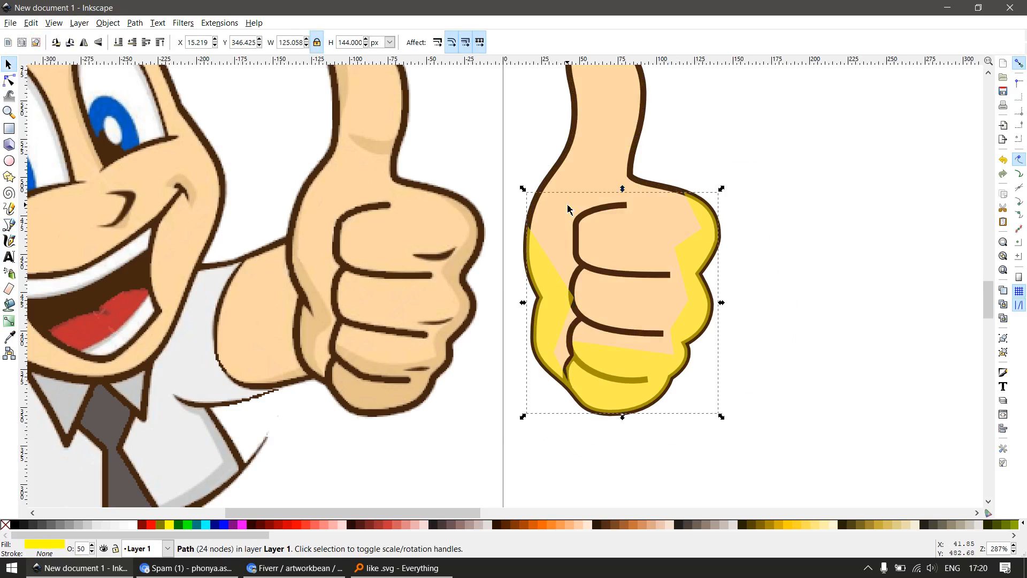
Bend the straight inner edges of the yellow palm shadow and little finger shadow into smooth curves
key("n")
left_click_drag(575, 298, 561, 307)
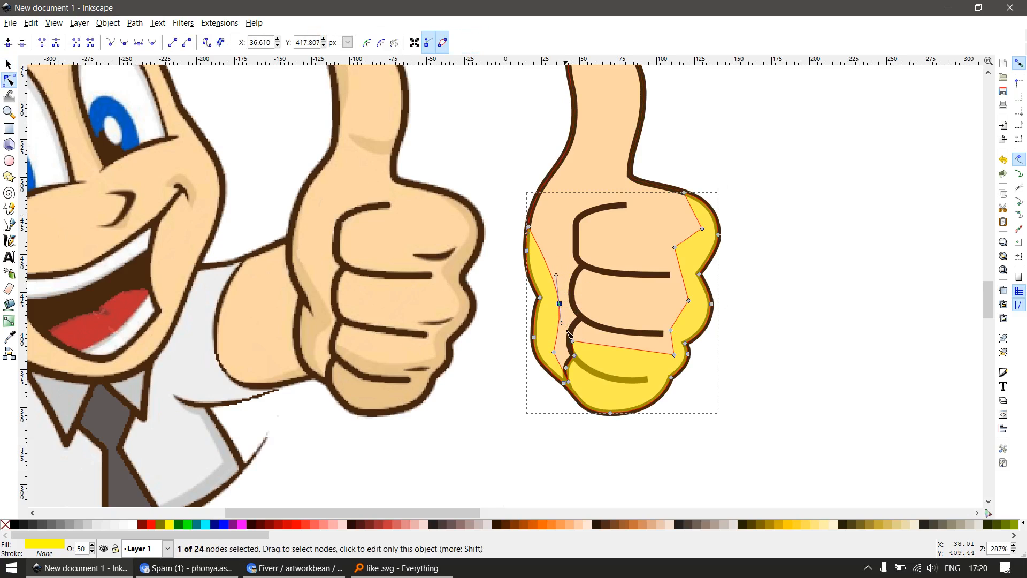
left_click(554, 353)
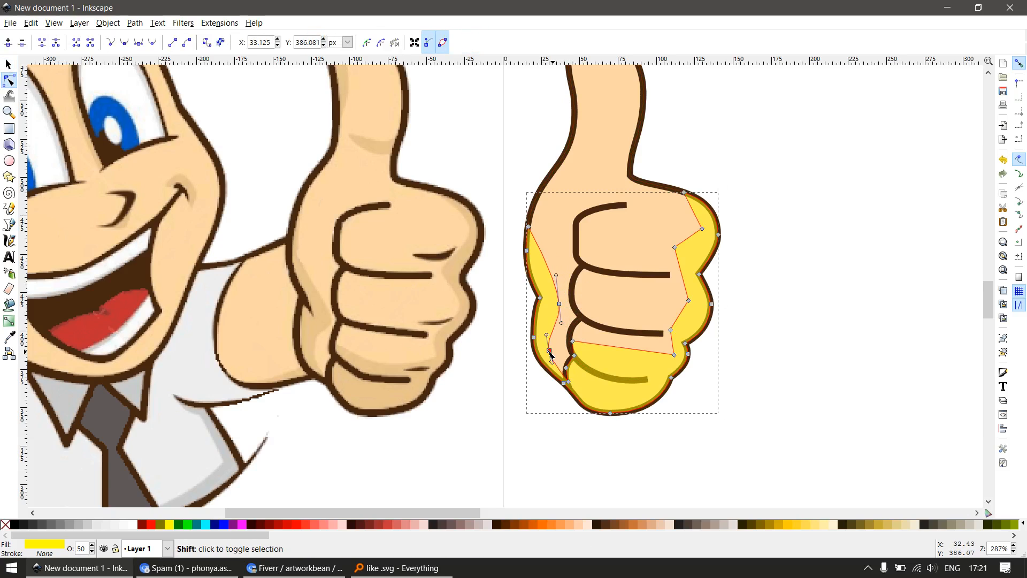
left_click_drag(551, 355, 548, 351)
left_click(600, 362)
left_click_drag(618, 355, 623, 368)
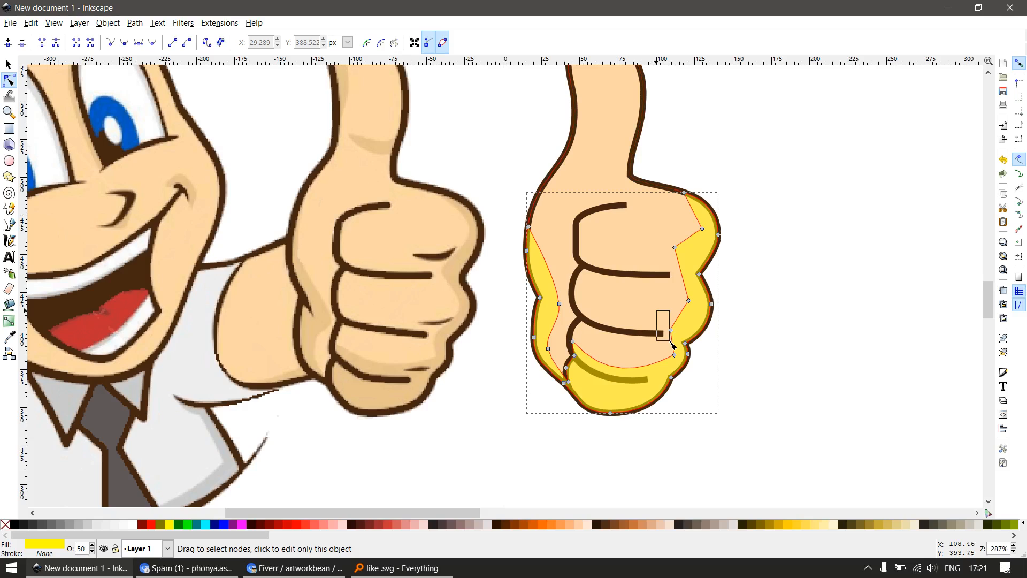
Curve the yellow shadow's edge along the knuckles and move its corner nodes closer to the hand outline
left_click_drag(673, 345, 672, 344)
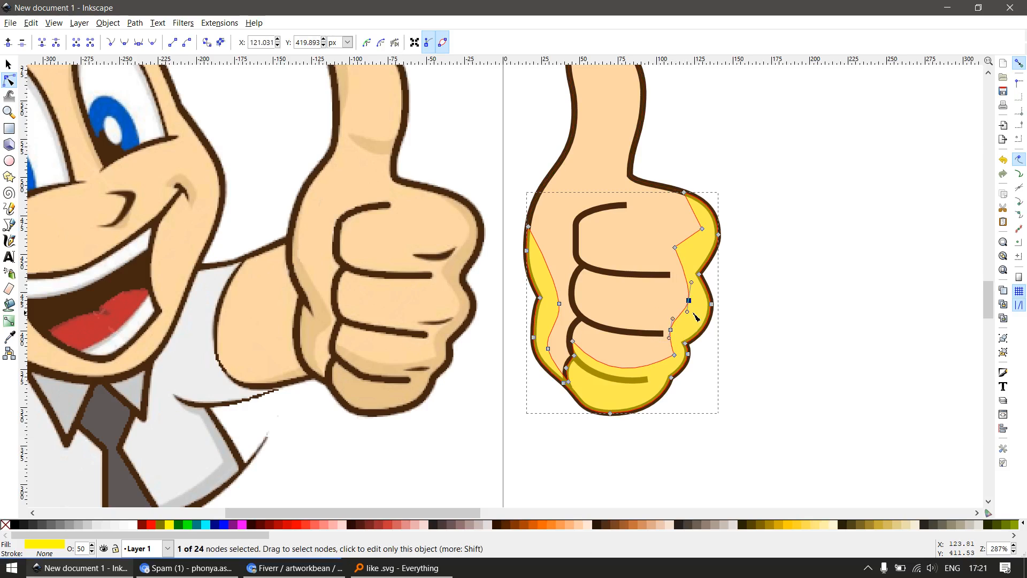
left_click_drag(689, 300, 697, 309)
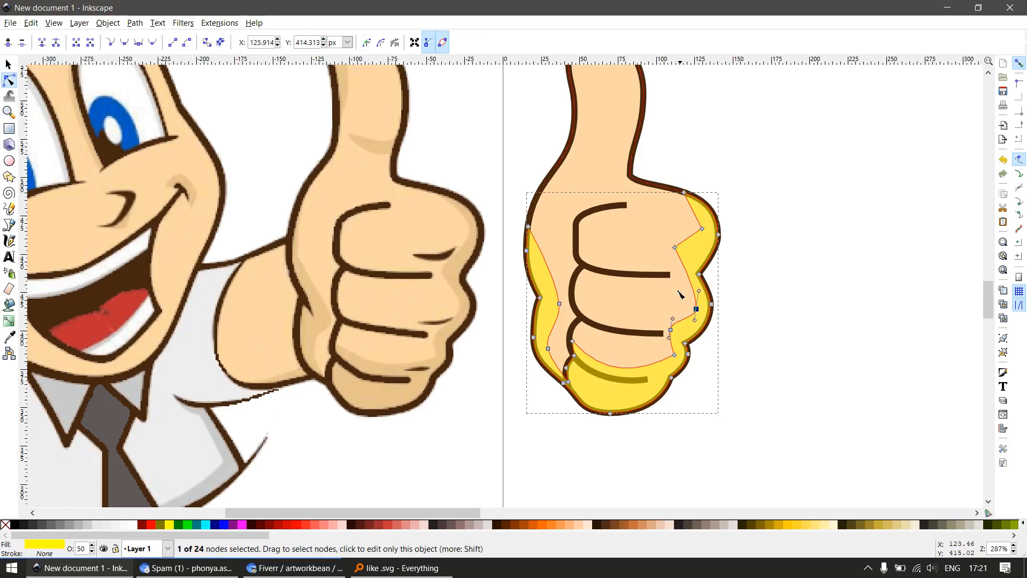
left_click_drag(675, 247, 686, 258)
left_click_drag(686, 216, 709, 234)
key("shift+s")
key("s")
left_click_drag(619, 394, 651, 426)
key("ctrl+z")
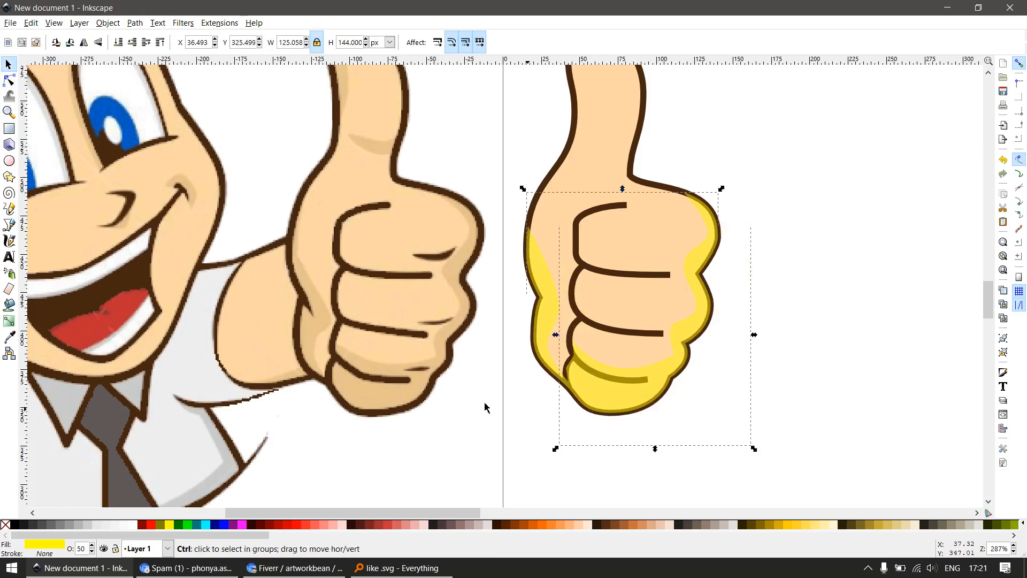
Fill the shadow shape with the darker skin tone sampled from the logo's palm shadow and set its opacity to 100%
key("d")
left_click(314, 332)
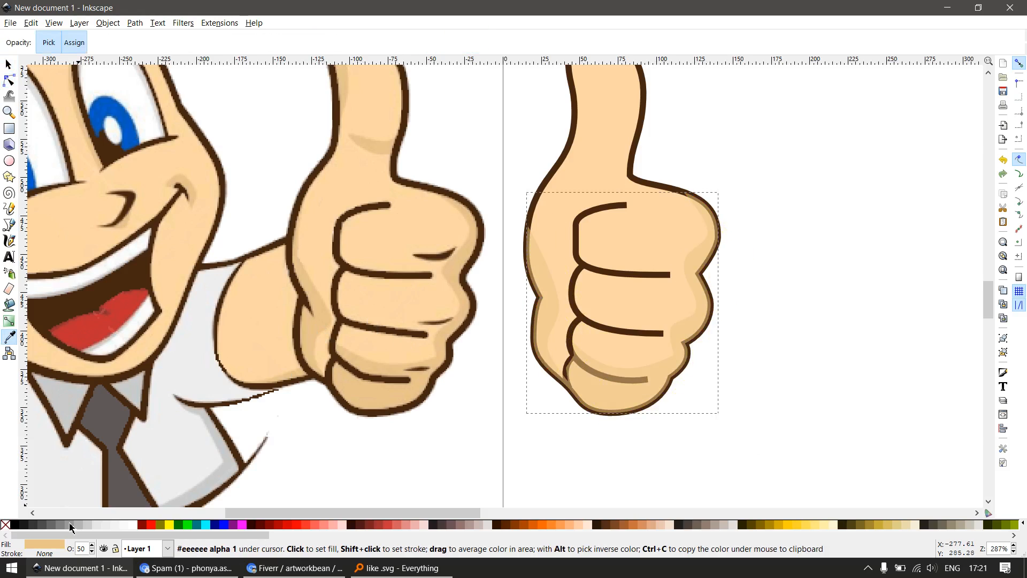
double_click(84, 548)
type("100")
key("Return")
key("s")
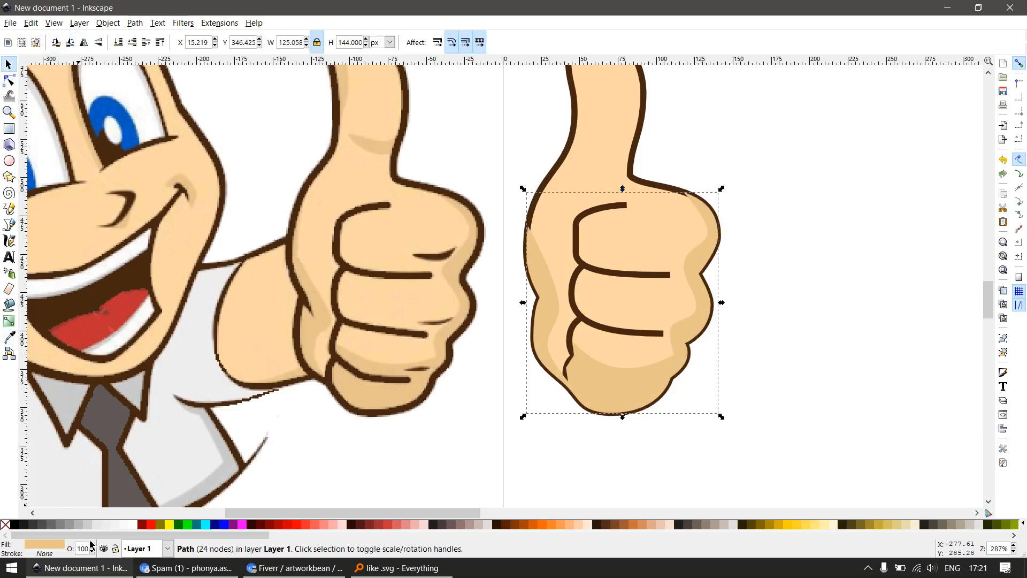
left_click_drag(627, 386, 679, 441)
key("ctrl+z")
left_click_drag(649, 209, 716, 285)
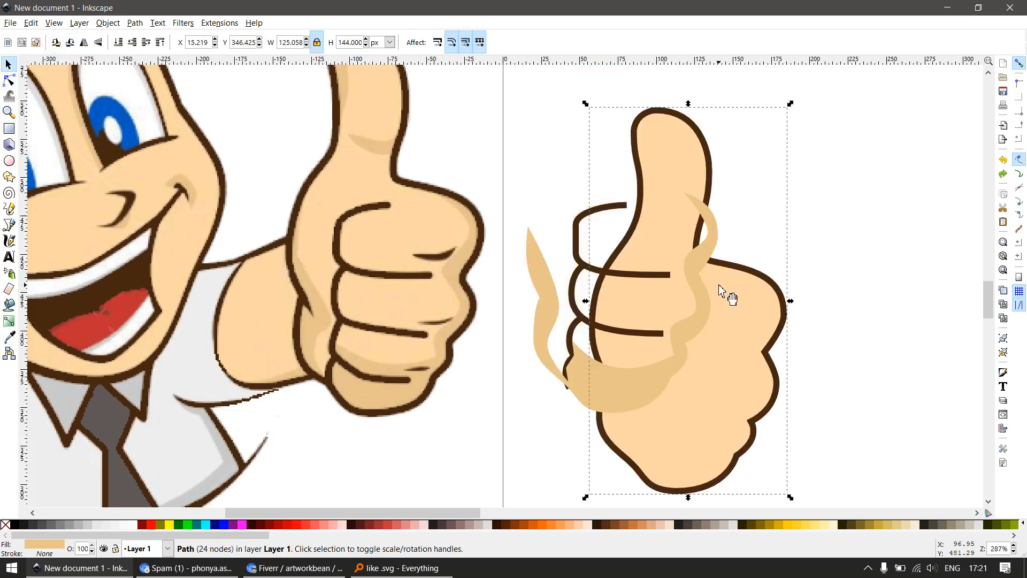
key("ctrl+z")
Duplicate the skin-coloured hand in place and remove the copy's fill, leaving a brown outline over the shadow
key("ctrl+d")
left_click_drag(649, 223, 741, 302)
key("ctrl+z")
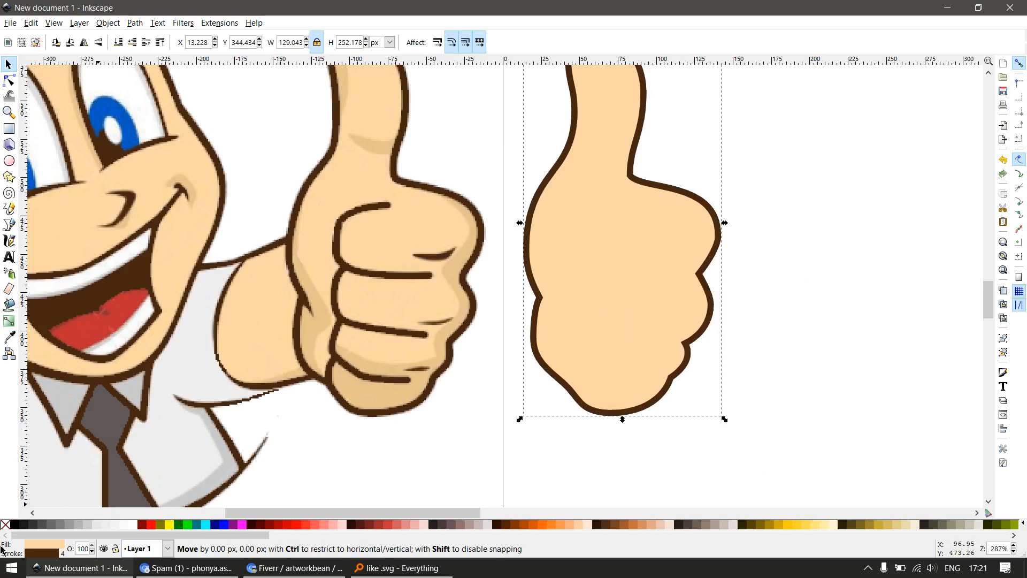
key("ctrl+z")
left_click_drag(591, 205, 640, 259)
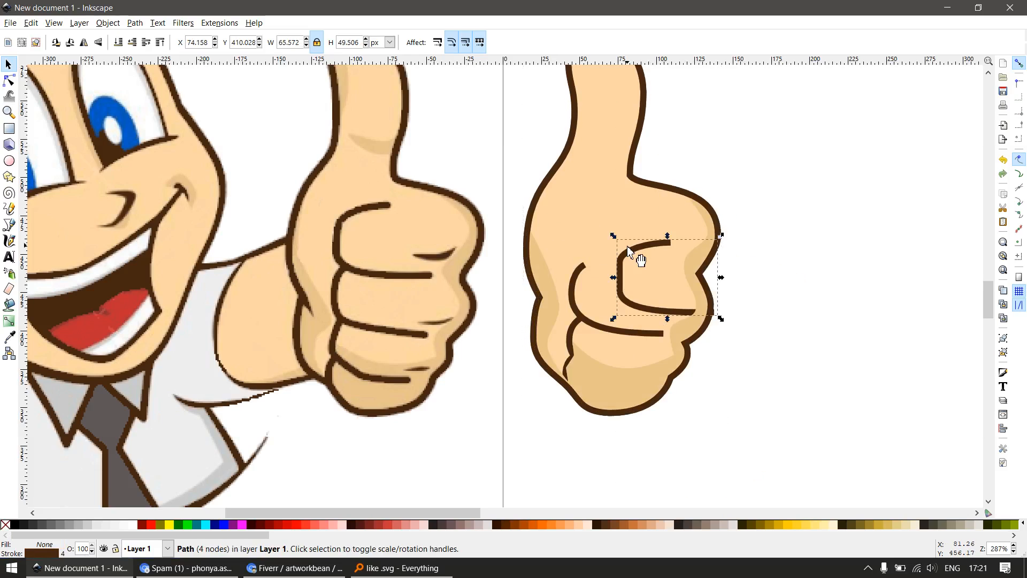
key("ctrl+z")
Remove the stroke from the skin-filled hand beneath the brown outline
left_click_drag(596, 184, 658, 291)
key("ctrl+z")
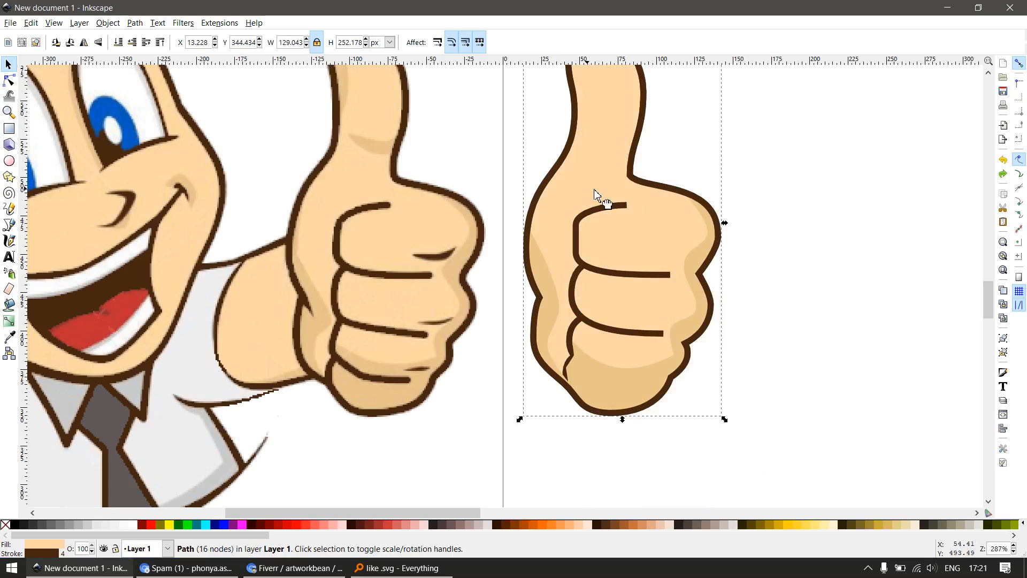
left_click_drag(595, 194, 814, 211)
key("ctrl+z")
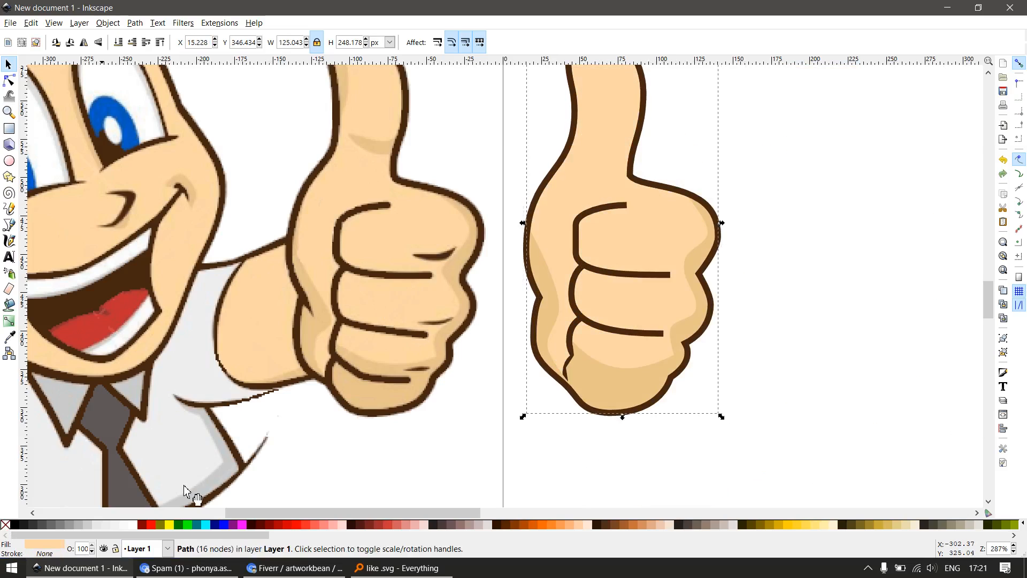
left_click(649, 476)
left_click_drag(615, 329, 661, 372)
key("ctrl+z")
Raise the brown little finger line above the shadow shape
left_click(760, 214)
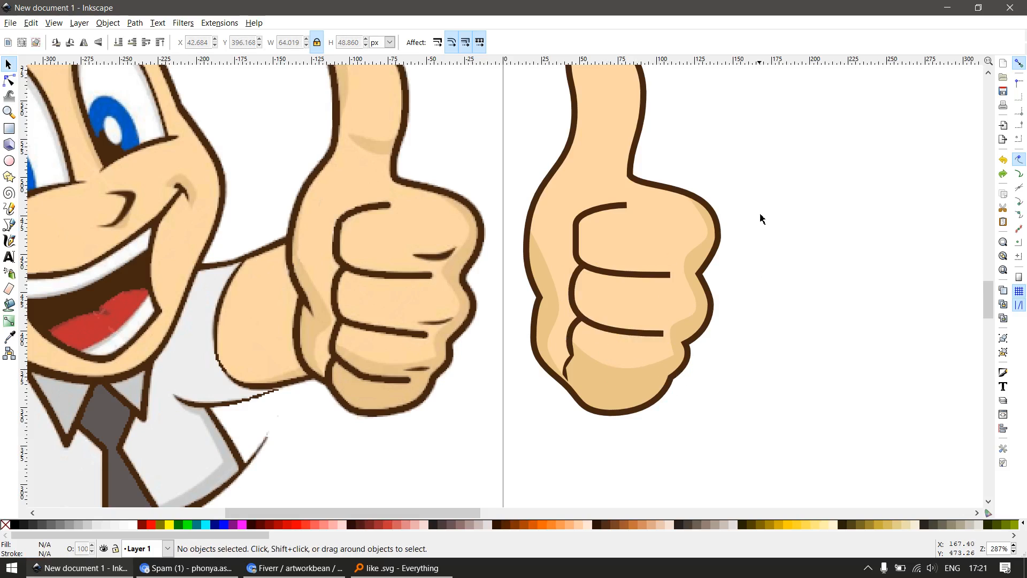
left_click_drag(704, 157, 550, 459)
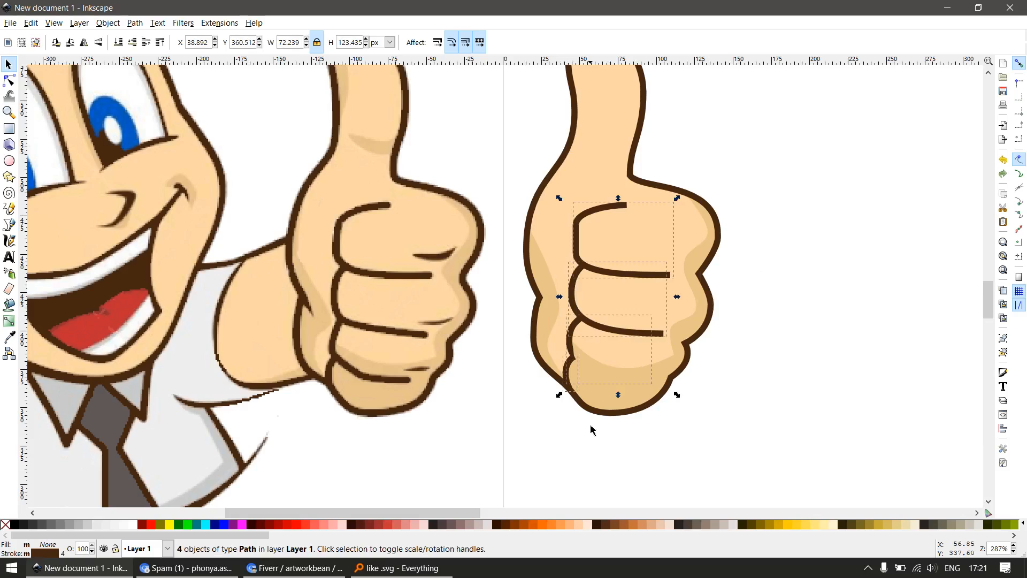
key("Escape")
left_click(606, 367, "ctrl")
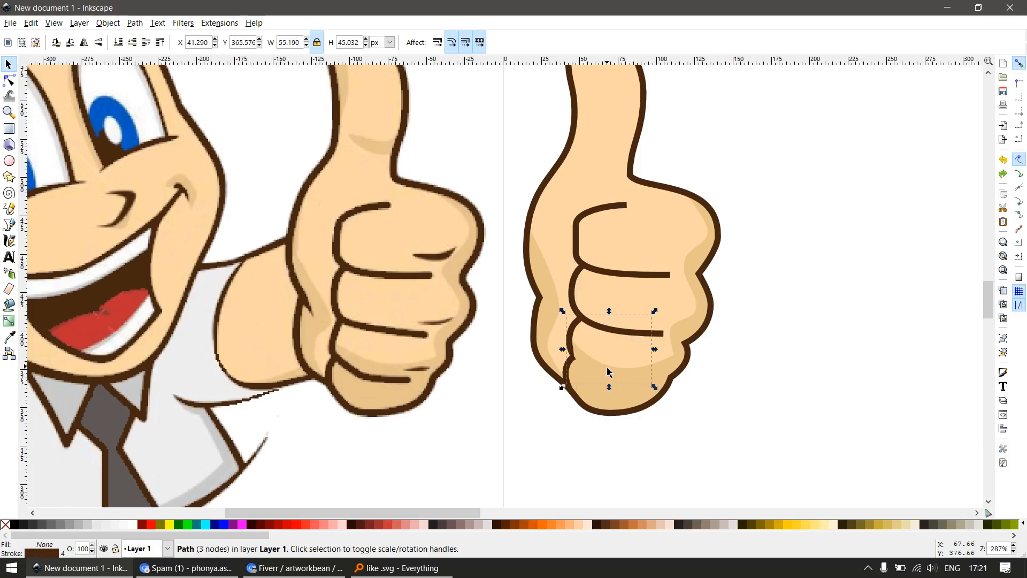
left_click(567, 463)
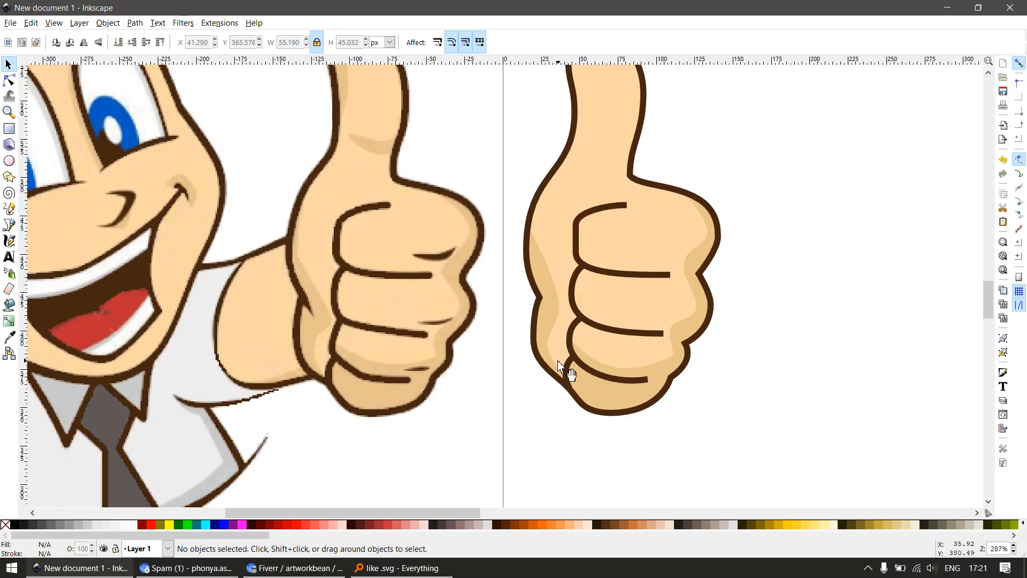
left_click(593, 378, "ctrl")
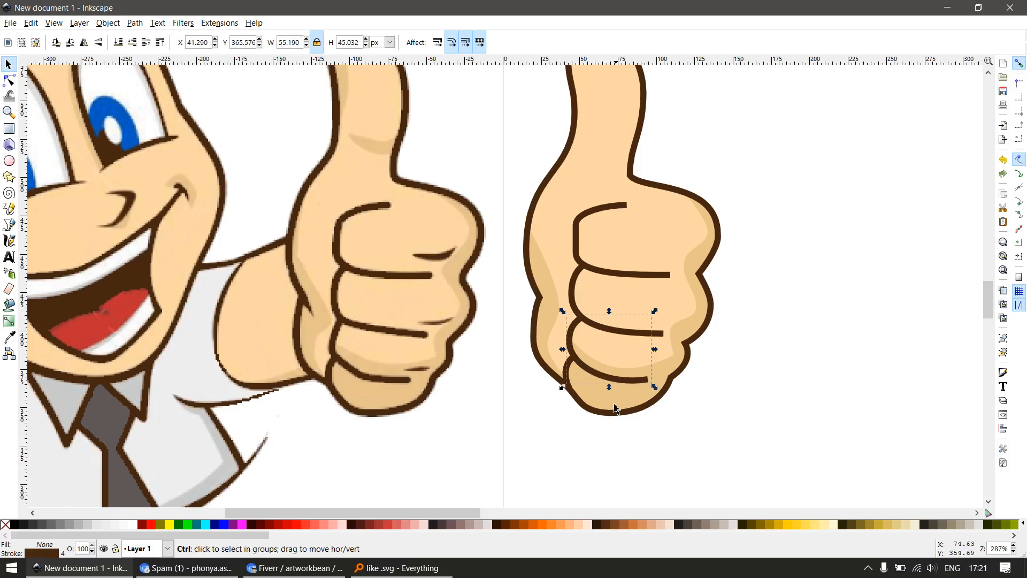
scroll(609, 404, "down", 2)
key("Escape")
Draw a closed straight-sided path over the logo thumb's two shadow areas, looping outside the thumb
key("z")
left_click_drag(415, 200, 716, 398)
key("s")
key("b")
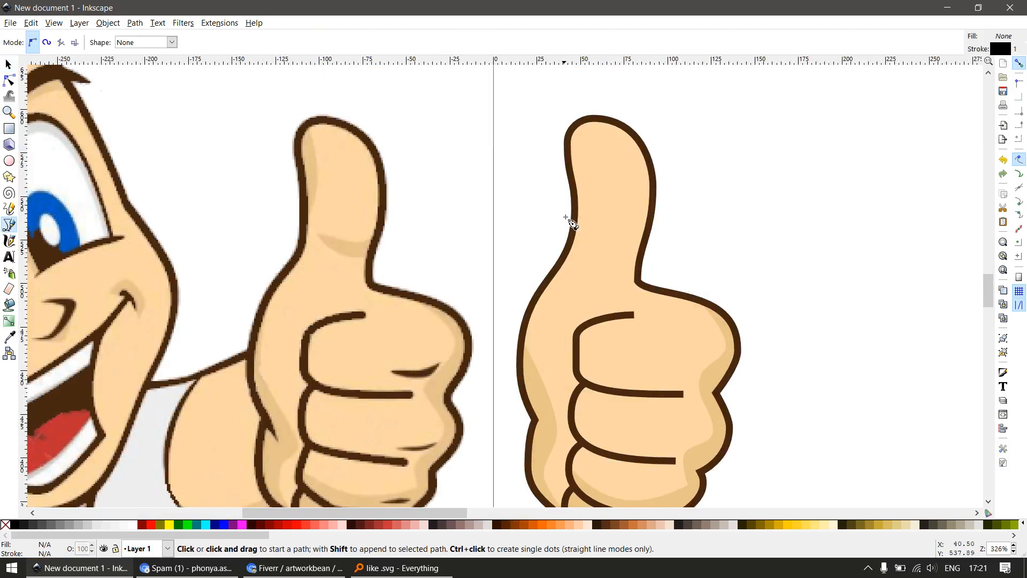
left_click(373, 239)
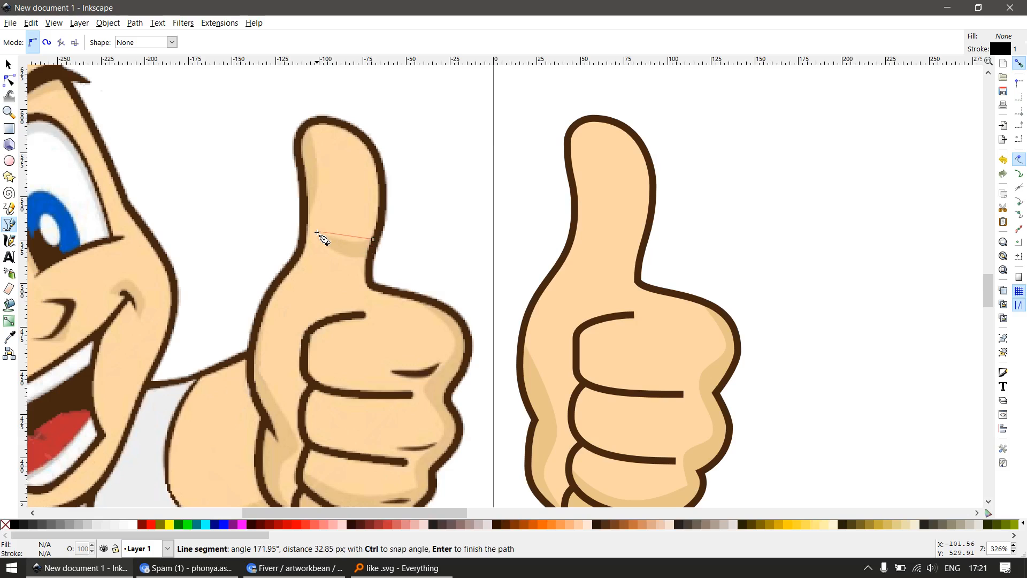
left_click(316, 233)
left_click(371, 262)
left_click(415, 213)
left_click(343, 89)
left_click_drag(261, 116, 263, 120)
left_click(314, 229)
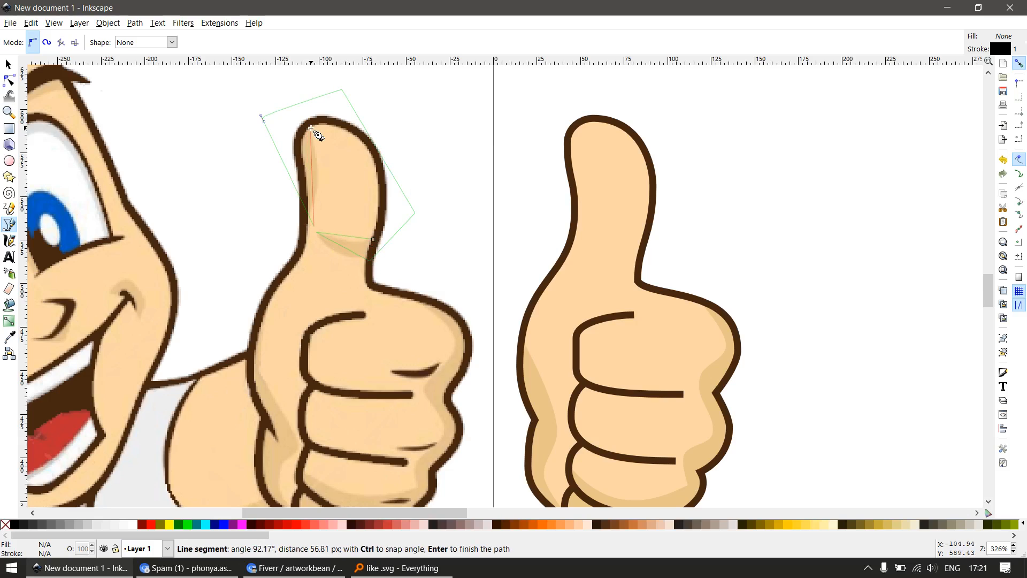
left_click(374, 240)
Bend the path's inner edges into curves that follow the shadows along the thumb's side and at its base
key("s")
key("n")
left_click_drag(337, 255, 308, 222)
key("ctrl+z")
key("s")
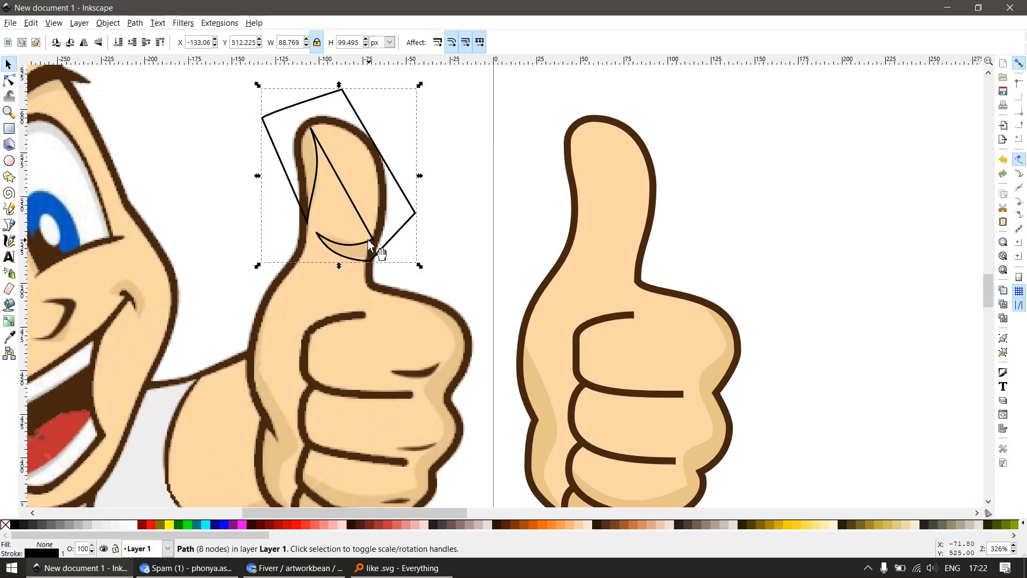
Move the thumb shadow path onto the traced thumb and intersect it with a duplicate of the skin-filled hand
left_click_drag(370, 245, 641, 242)
left_click(593, 290, "shift")
key("ctrl+d")
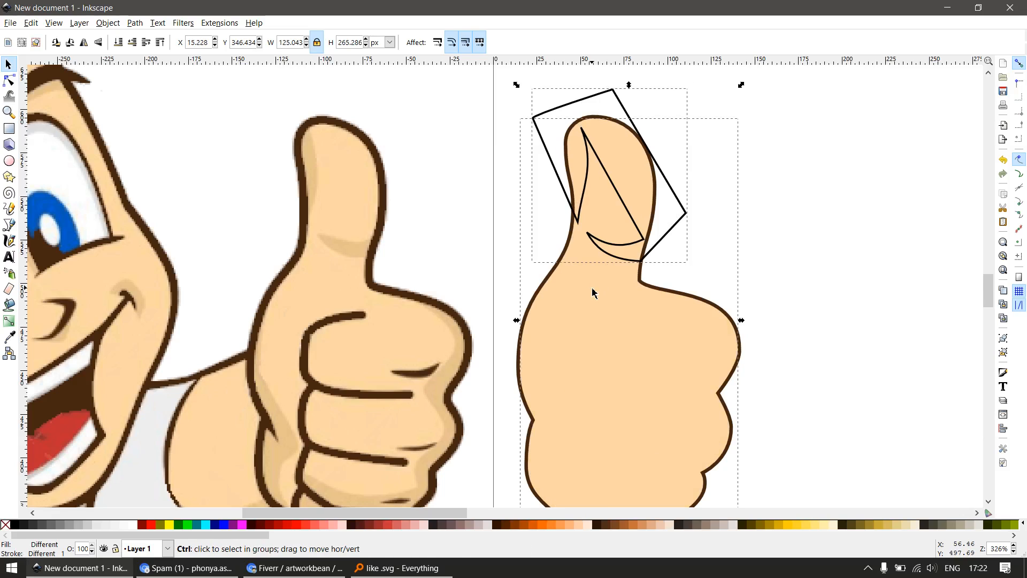
key("ctrl+asterisk")
Delete the leftover black thumb shadow path
left_click(699, 222)
left_click_drag(688, 216, 739, 222)
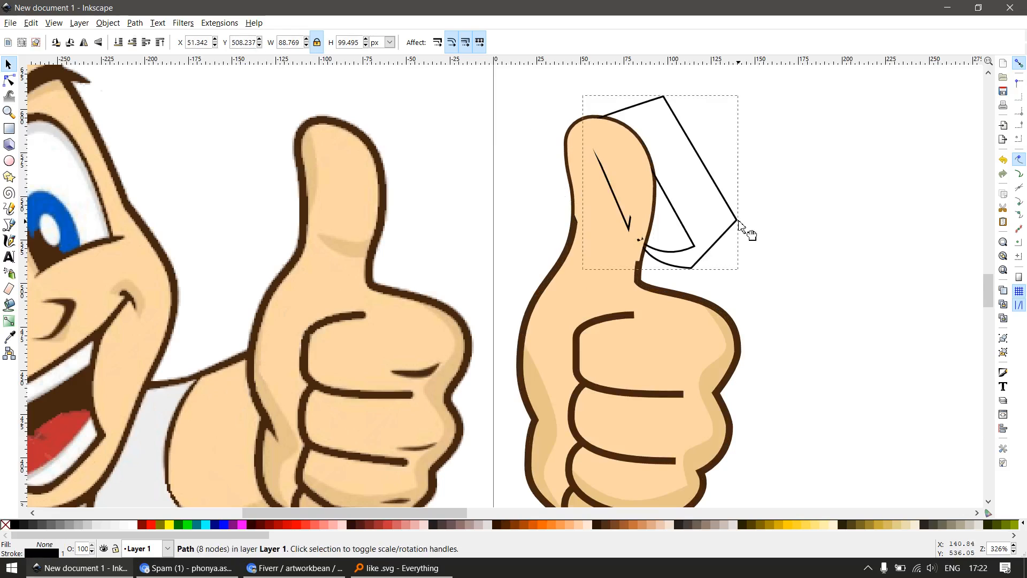
key("Delete")
Fill the intersected thumb piece with the darker skin tone sampled from the existing shadow
left_click(616, 182)
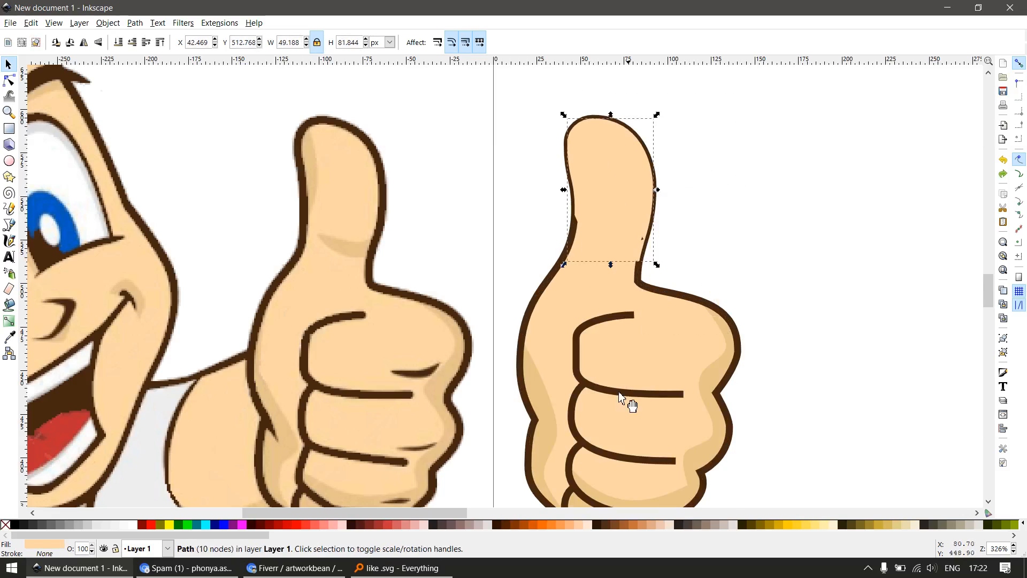
key("d")
key("s")
left_click_drag(645, 196, 676, 235)
key("ctrl+z")
Draw a rectangle over the unwanted upper area of the thumb shadow and subtract it from the shadow
key("n")
scroll(629, 169, "up", 1)
key("s")
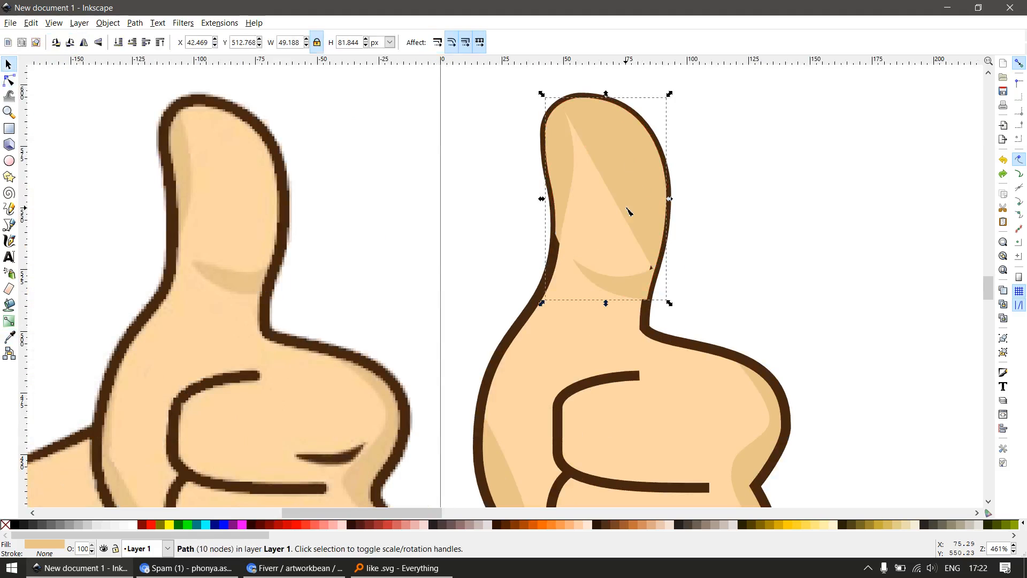
key("n")
key("r")
left_click_drag(590, 83, 715, 207)
key("s")
key("ctrl+minus")
Delete the extra inner node near the thumb tip and bring the shadow's upper edge up toward the outline
key("n")
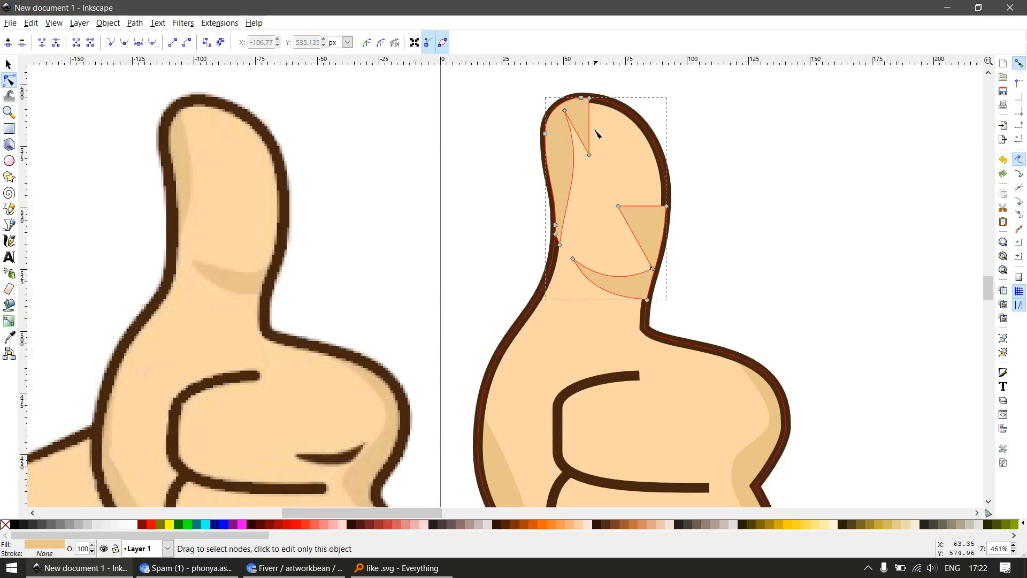
scroll(596, 102, "up", 3)
left_click_drag(575, 310, 570, 348)
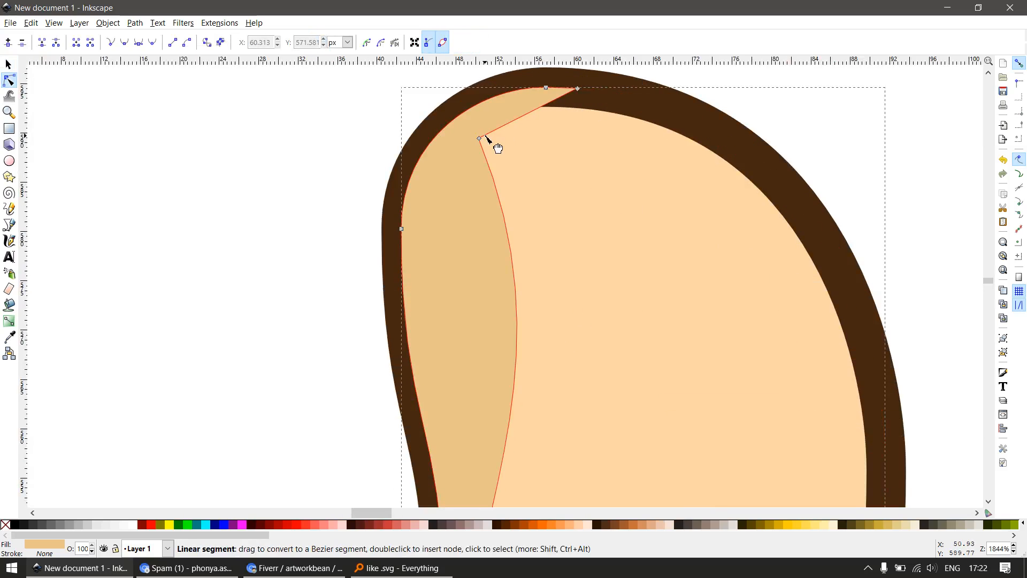
left_click_drag(481, 138, 483, 127)
scroll(587, 183, "down", 3)
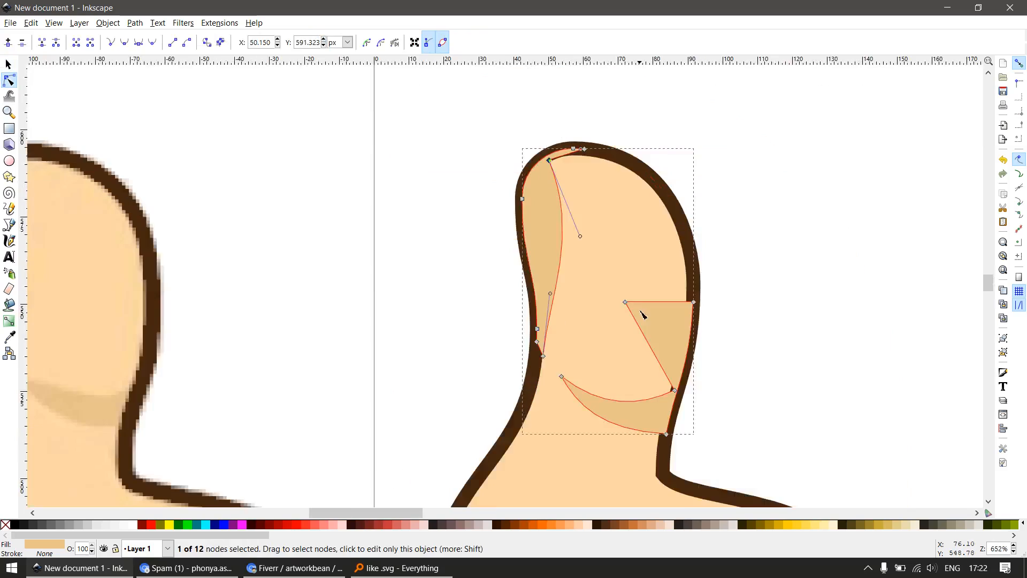
Delete the inner corner node of the unwanted triangular shadow remnant on the thumb
key("z")
left_click_drag(569, 251, 727, 403)
key("n")
left_click_drag(425, 195, 493, 263)
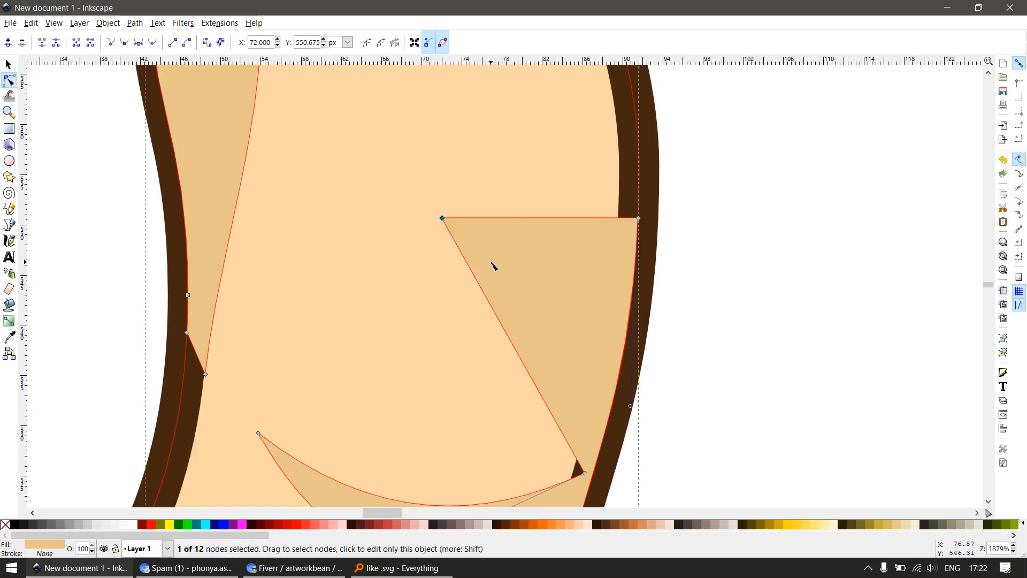
key("Delete")
scroll(624, 296, "down", 6)
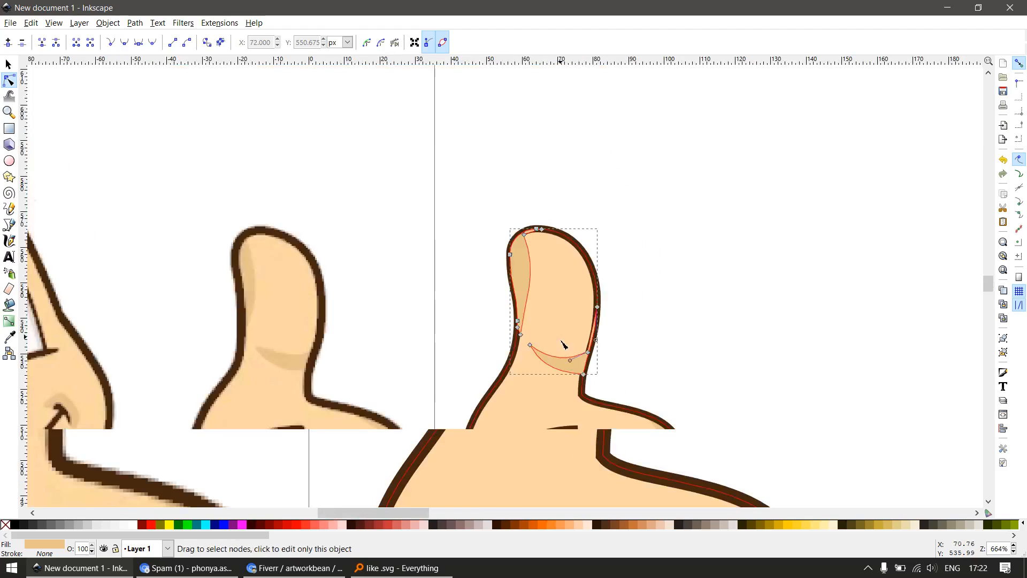
Raise the brown hand outline above the thumb shadow
key("s")
scroll(637, 307, "up", 1)
left_click(629, 298)
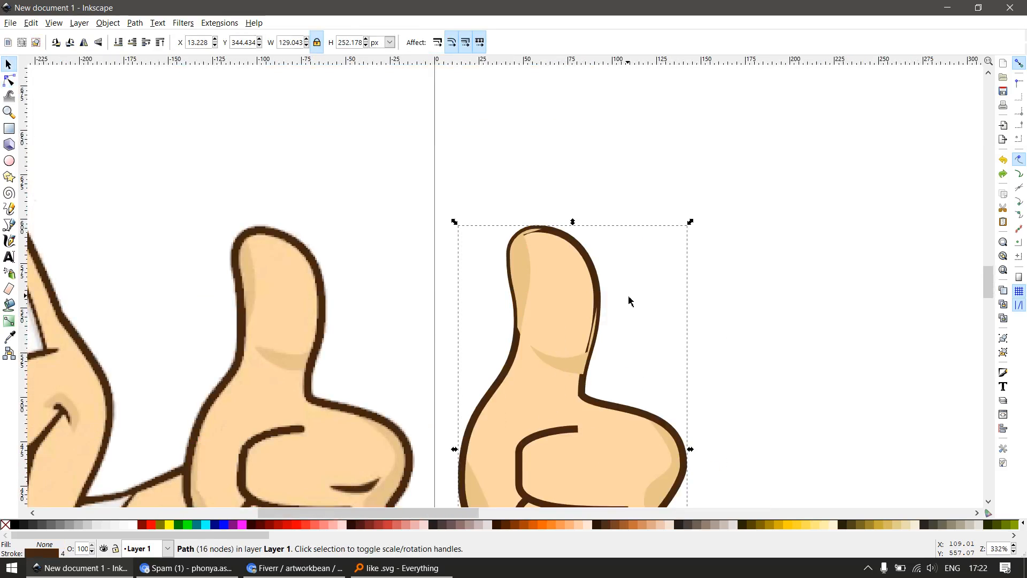
scroll(624, 296, "down", 3)
left_click(635, 315)
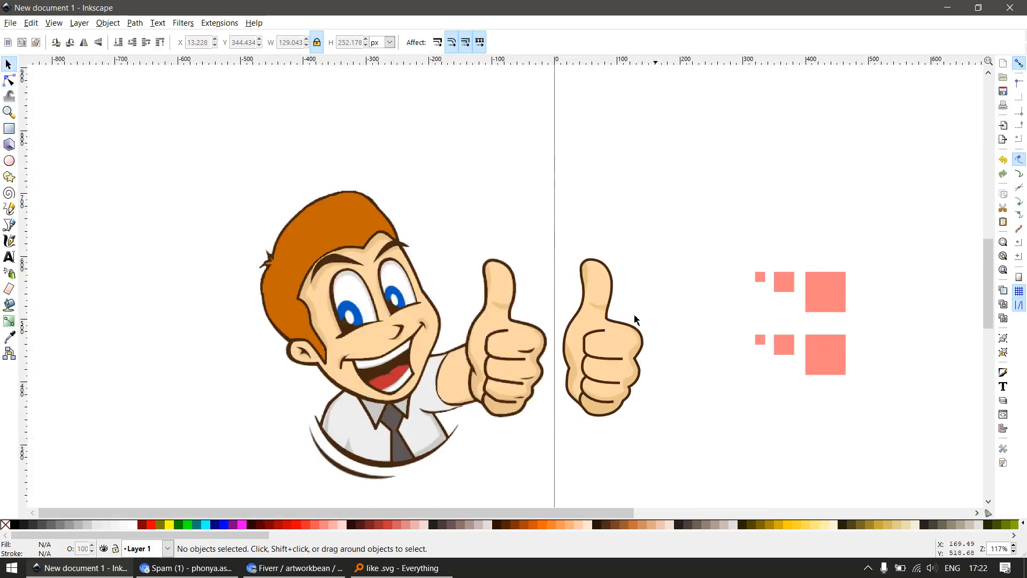
Draw a closed four-node diamond around the lowest knuckle crease on the reference hand, merging the path with Union
key("z")
left_click_drag(407, 324, 718, 488)
key("s")
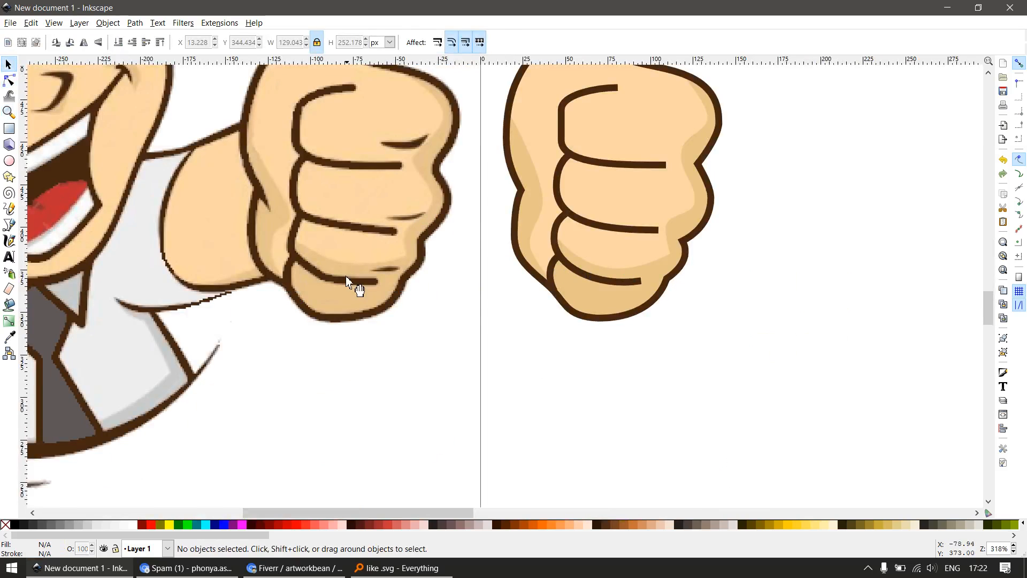
scroll(397, 284, "up", 4)
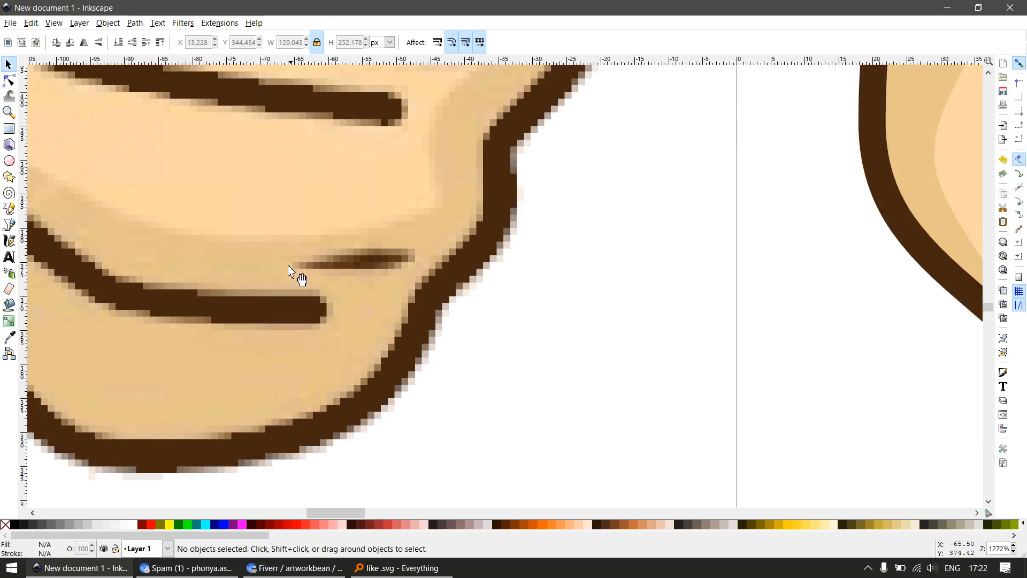
key("b")
left_click(290, 263)
left_click(351, 235)
left_click(415, 250)
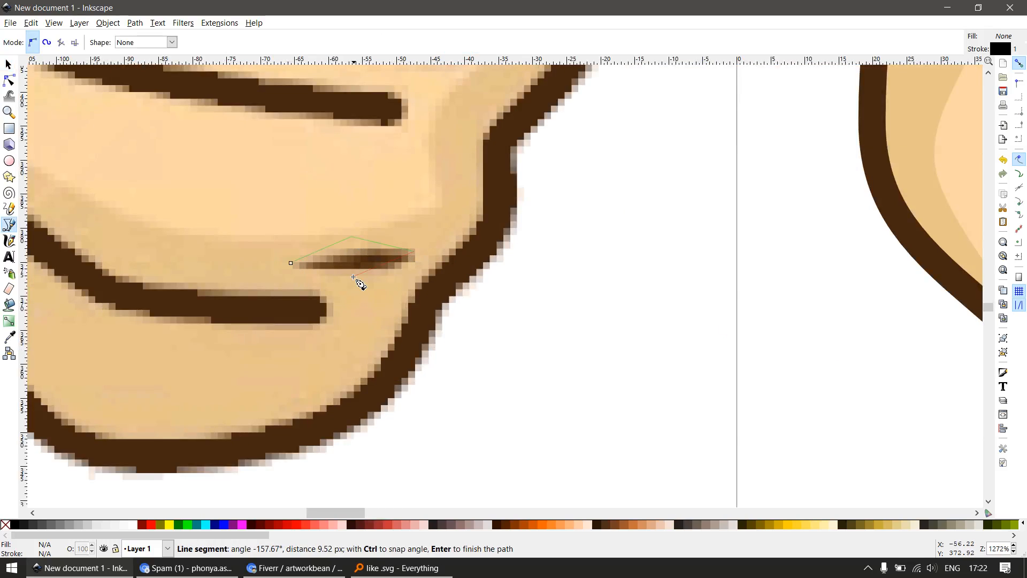
double_click(349, 277)
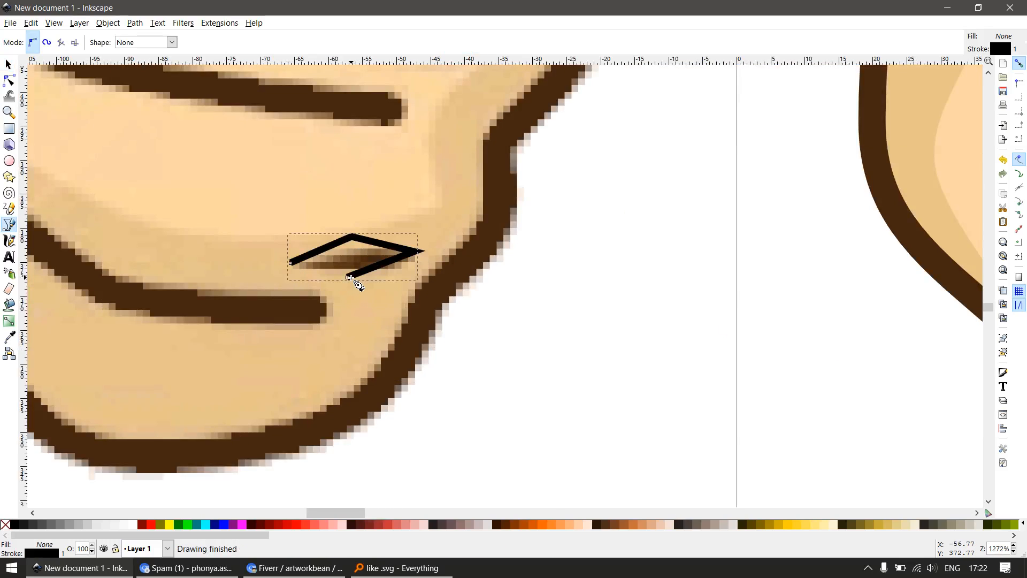
key("ctrl+plus")
Smooth the diamond's upper and lower nodes and flatten it to fit the lowest crease, about 19 × 4 px
scroll(361, 280, "down", 1)
key("s")
key("n")
scroll(349, 258, "up", 1)
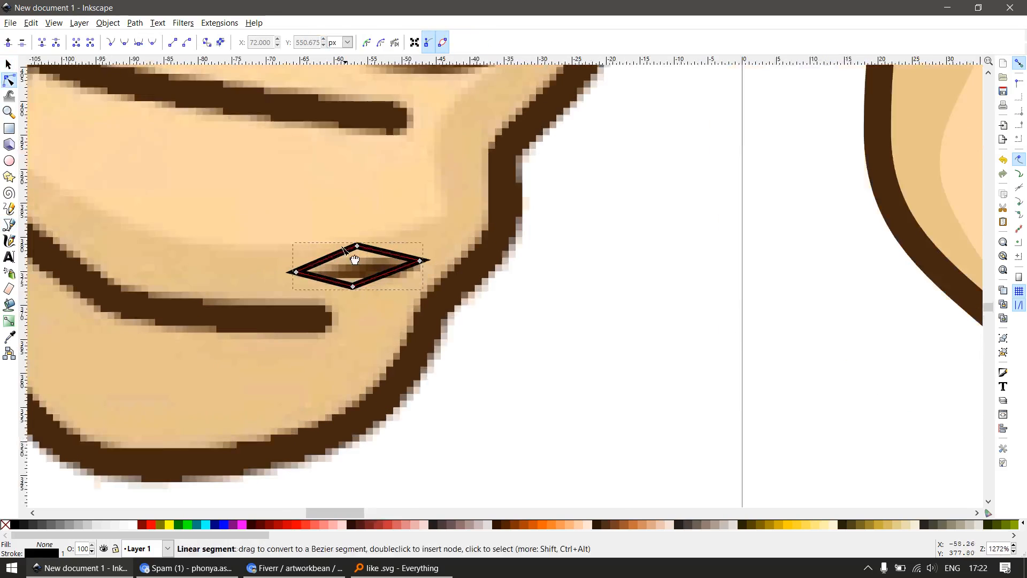
left_click_drag(335, 228, 366, 287)
key("shift+s")
key("s")
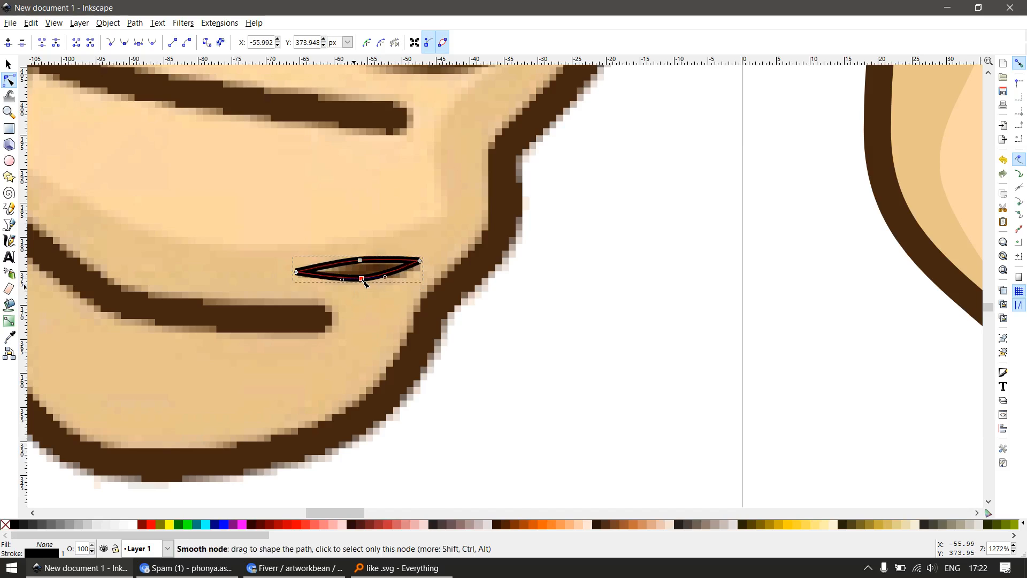
key("s")
Fill the lowest crease shape with the dark brown sampled from the hand outline and remove its stroke
scroll(404, 309, "down", 3)
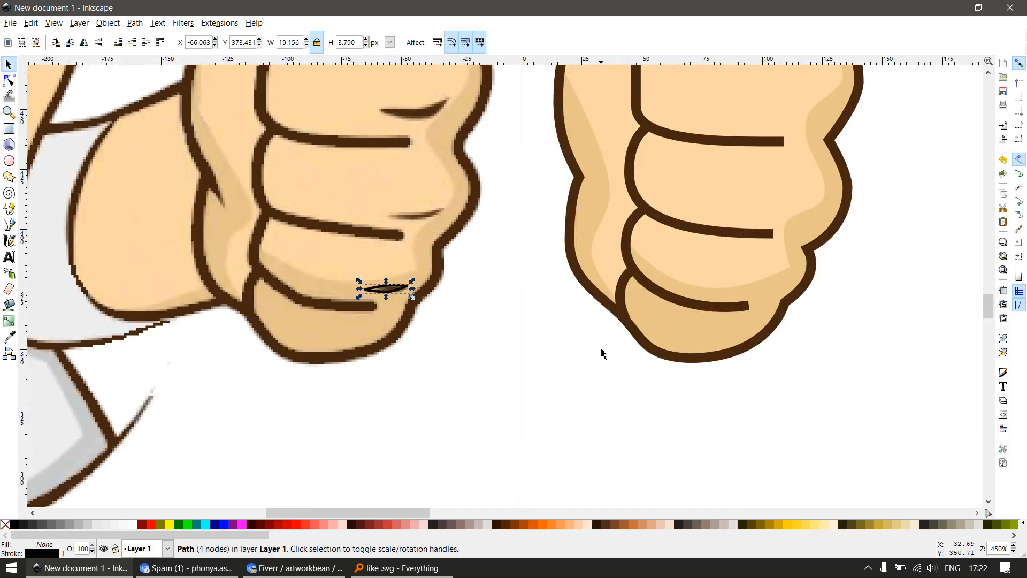
key("d")
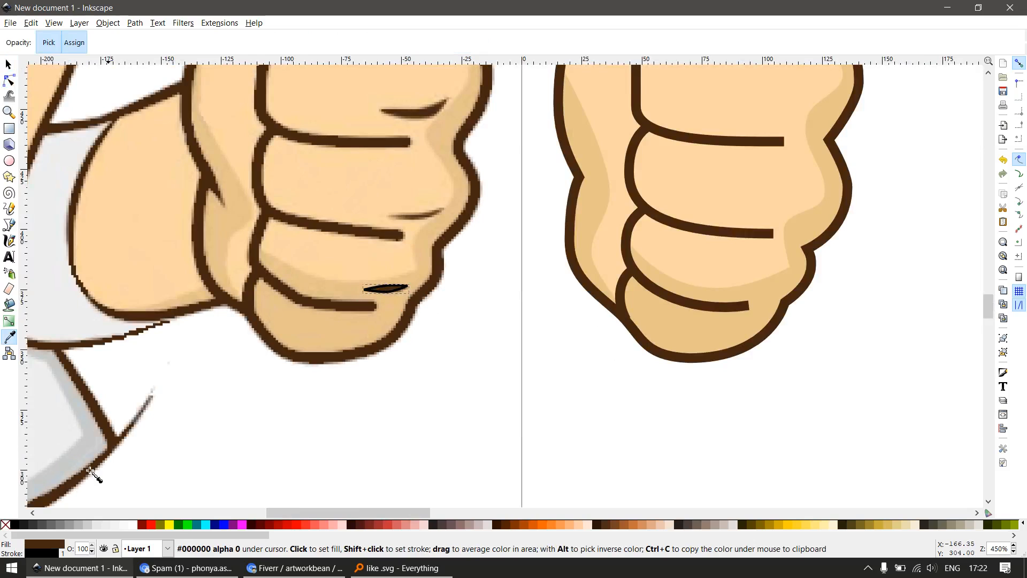
left_click(5, 525, "shift")
Duplicate the lowest crease shape and place the copy over the middle knuckle crease
scroll(438, 298, "down", 2)
key("s")
key("z")
left_click_drag(379, 220, 477, 313)
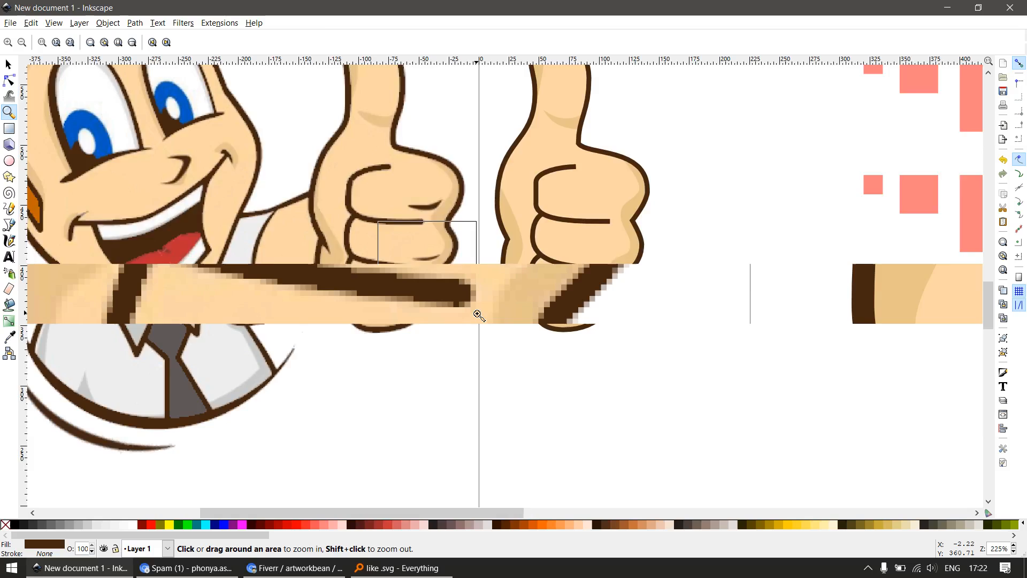
key("s")
key("ctrl+d")
left_click_drag(444, 417, 526, 233)
Reshape the copy's left tip, middle nodes and curve handles to follow the middle knuckle crease, about 21 × 5 px
key("n")
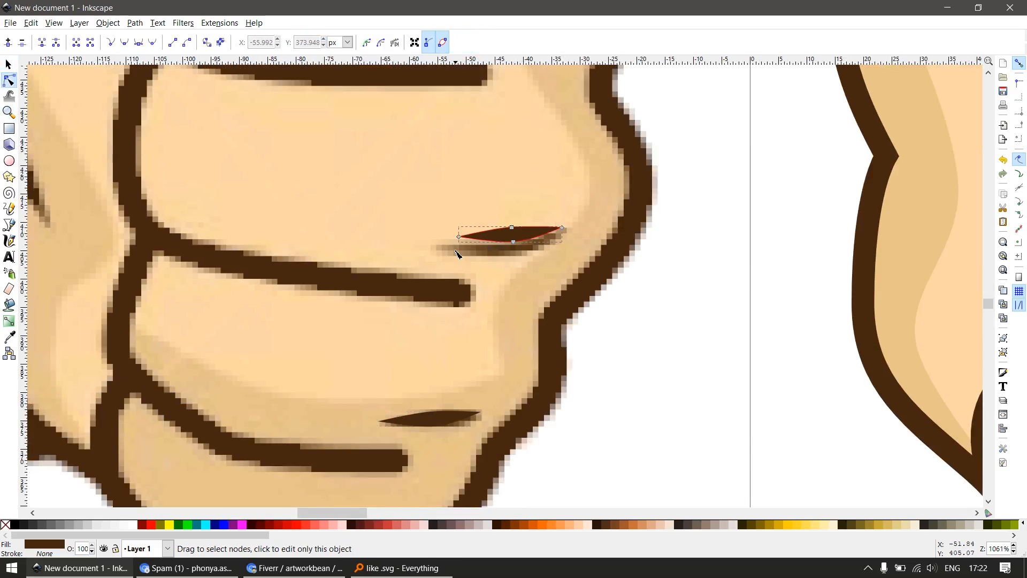
left_click_drag(459, 237, 438, 246)
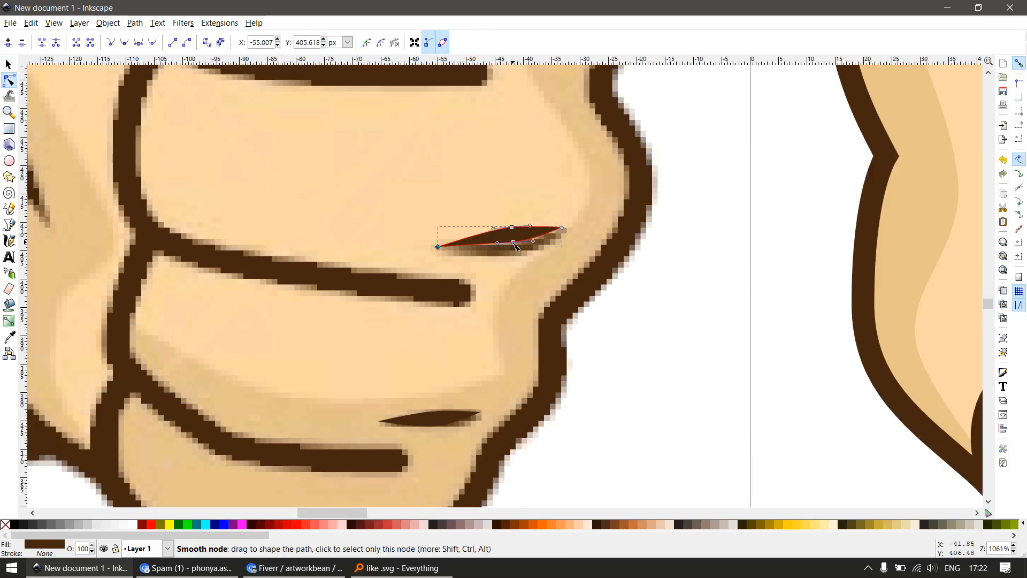
left_click_drag(513, 244, 515, 251)
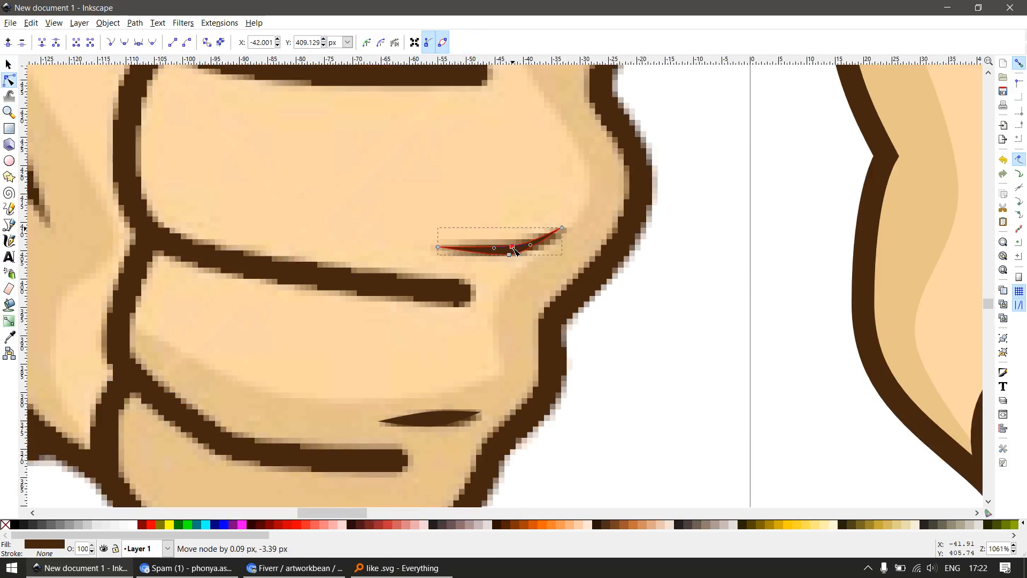
scroll(455, 276, "down", 2)
scroll(444, 286, "up", 3)
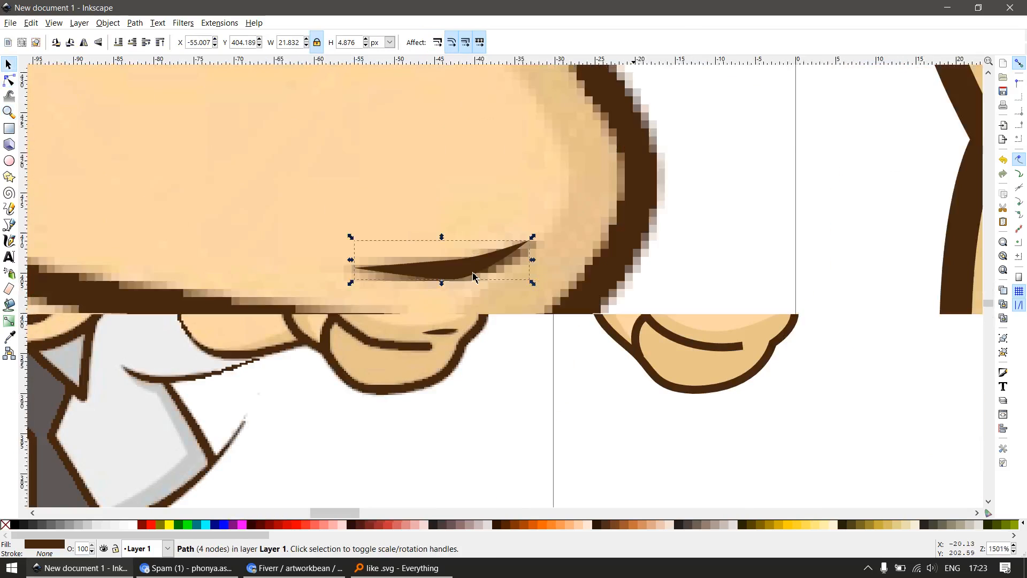
left_click_drag(472, 247, 471, 245)
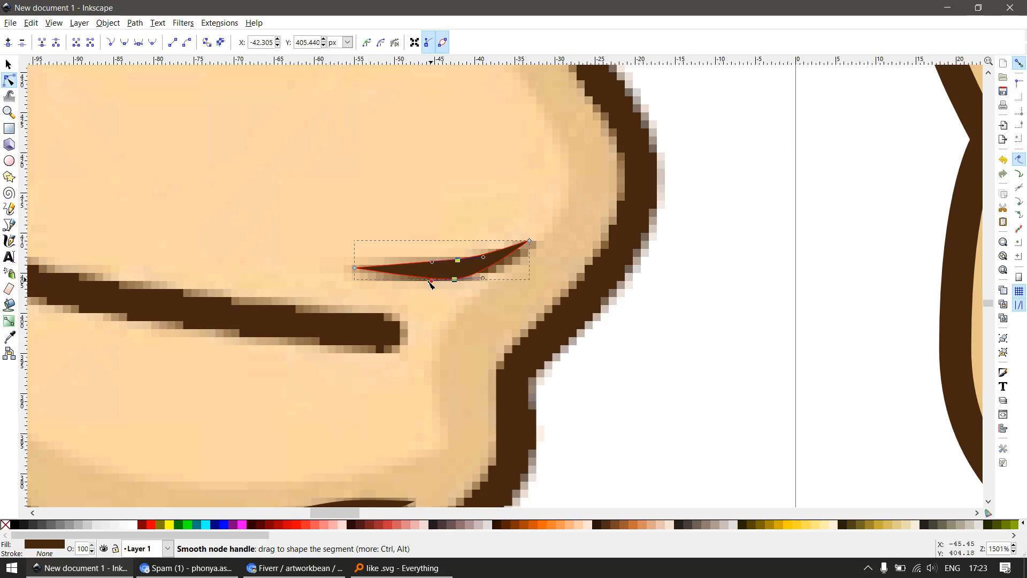
left_click_drag(431, 283, 363, 265)
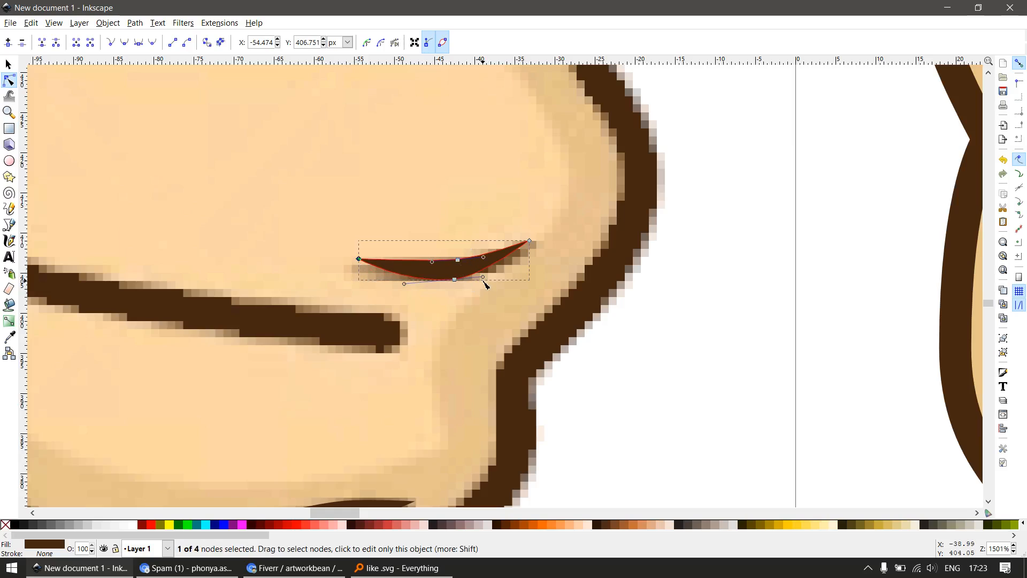
left_click_drag(484, 277, 493, 258)
scroll(376, 309, "down", 3)
Duplicate the middle crease onto the top knuckle crease, fill the copy yellow and align its right tip
key("s")
left_click_drag(404, 307, 400, 381)
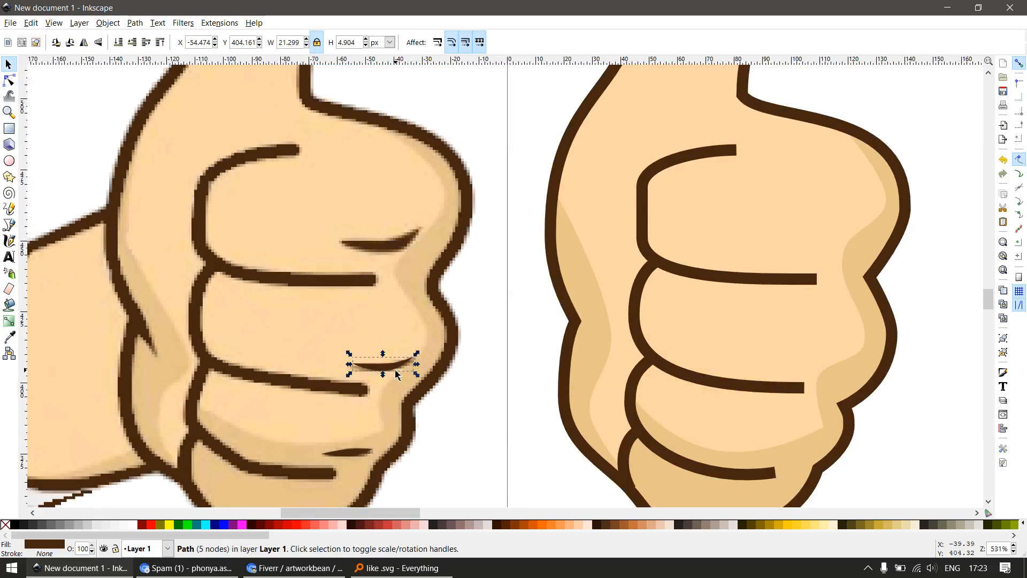
left_click(171, 524)
key("z")
left_click_drag(337, 228, 475, 284)
key("n")
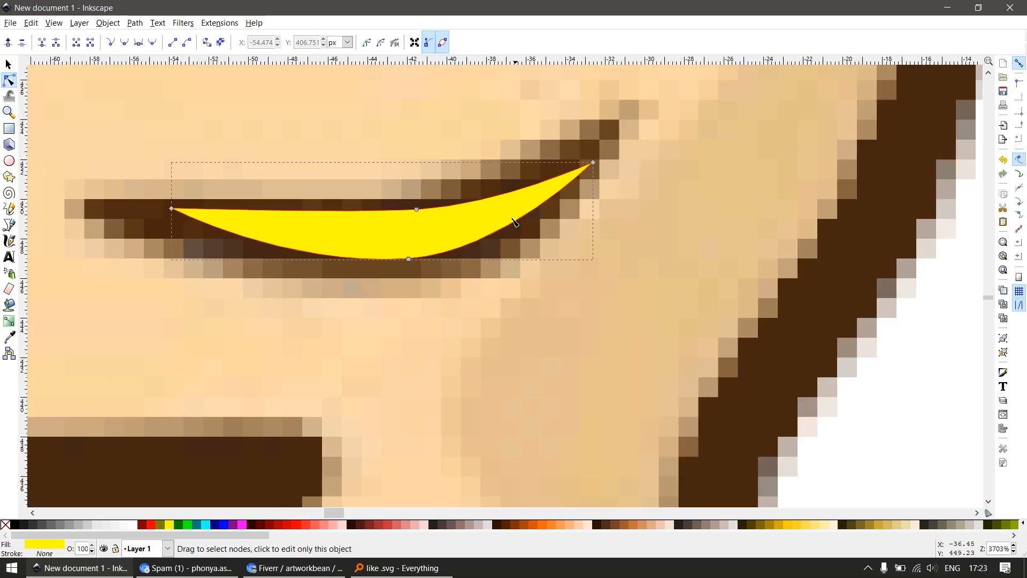
key("s")
left_click_drag(514, 222, 538, 190)
Stretch the yellow shape's left tip and lower middle node to match the top crease, about 27 × 7.5 px
key("n")
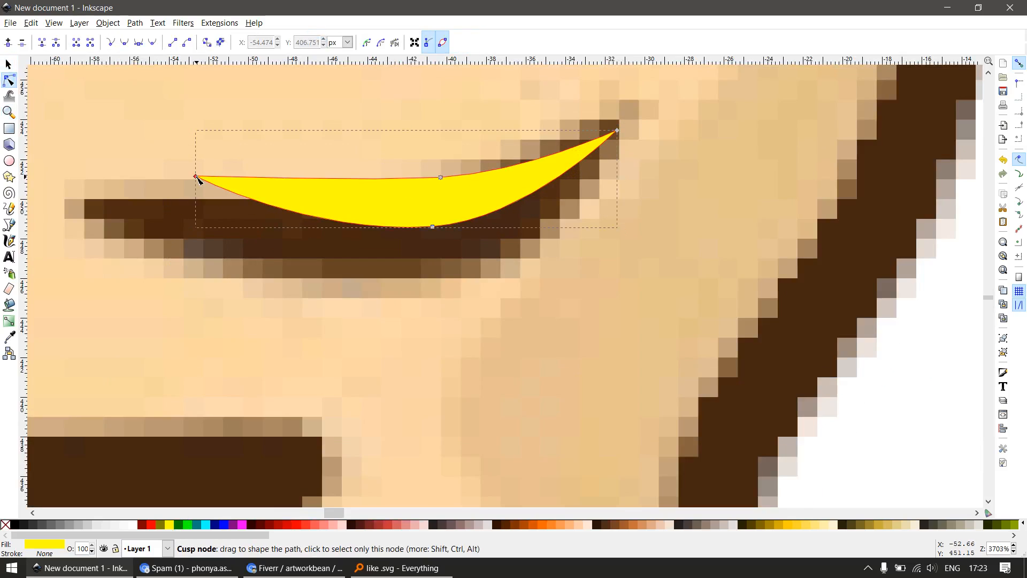
left_click_drag(197, 178, 83, 200)
left_click_drag(431, 230, 411, 281)
left_click_drag(444, 182, 455, 220)
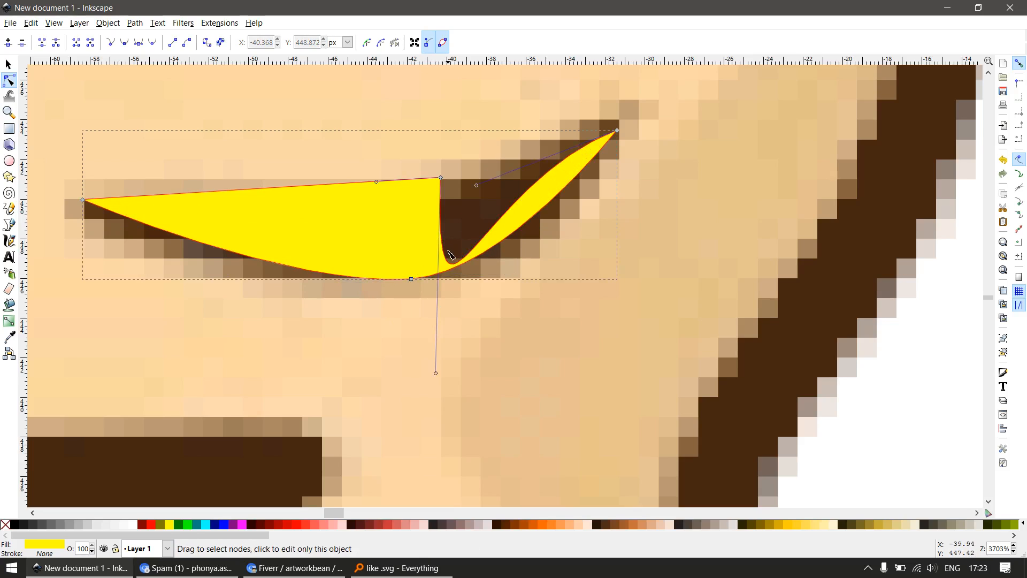
key("ctrl+z")
key("space")
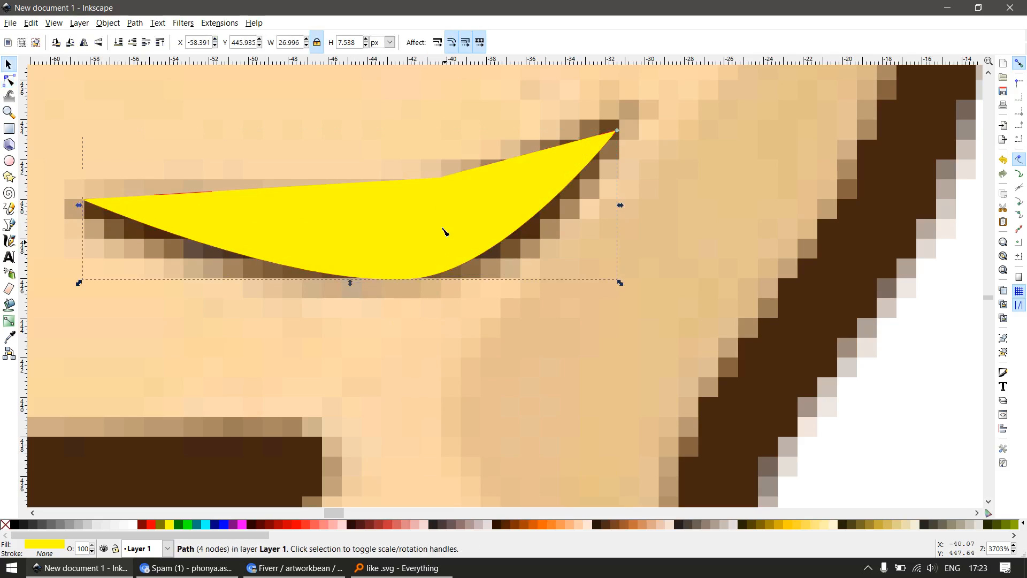
Delete the yellow shape's upper middle node and curve its upper edge to follow the top crease
left_click(441, 177)
left_click_drag(442, 180, 482, 214)
key("Delete")
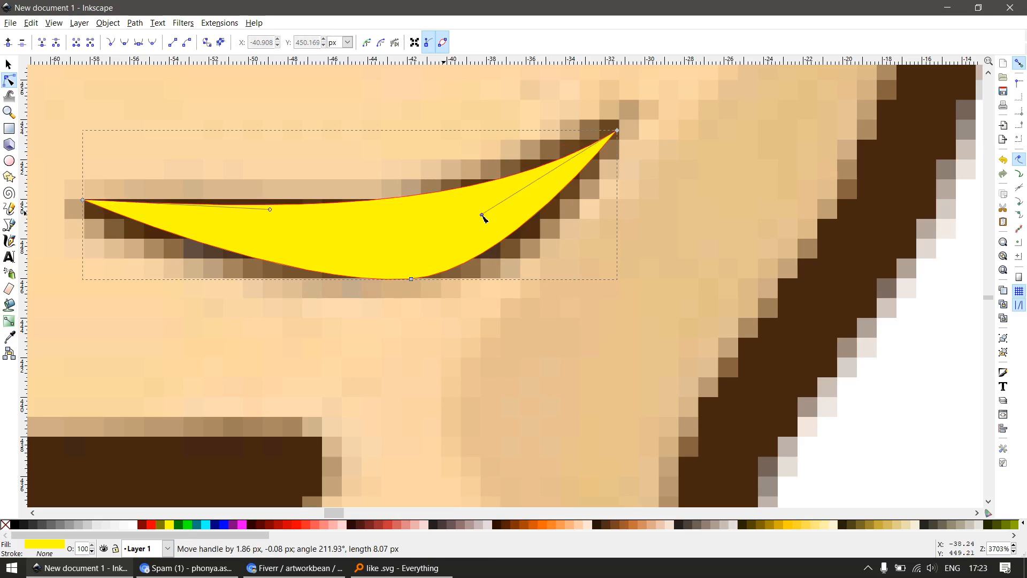
left_click_drag(270, 210, 297, 201)
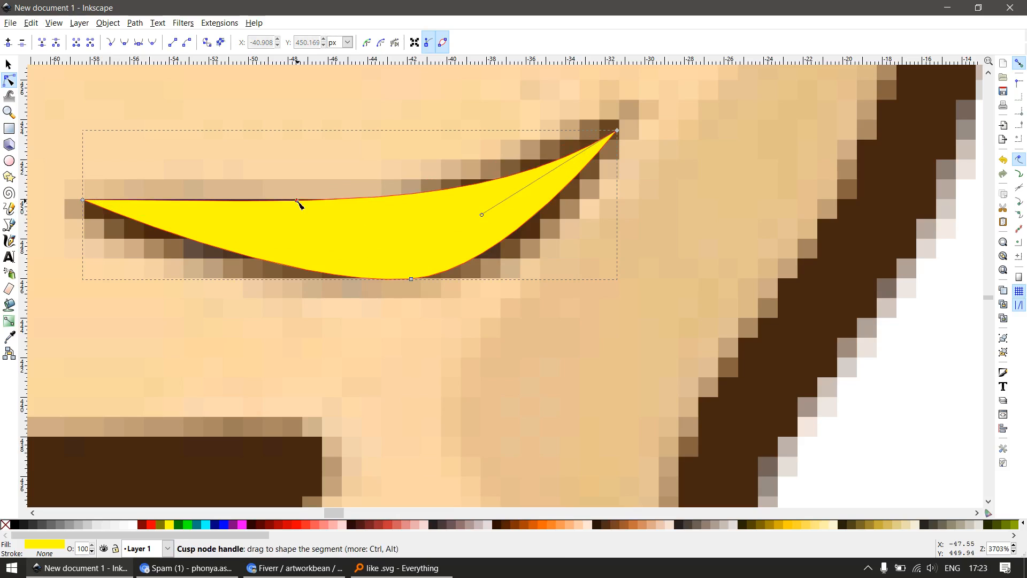
double_click(412, 195)
scroll(377, 250, "down", 3)
scroll(381, 269, "down", 4)
Copy the middle crease's dark brown style and apply it to the yellow crease shape
key("s")
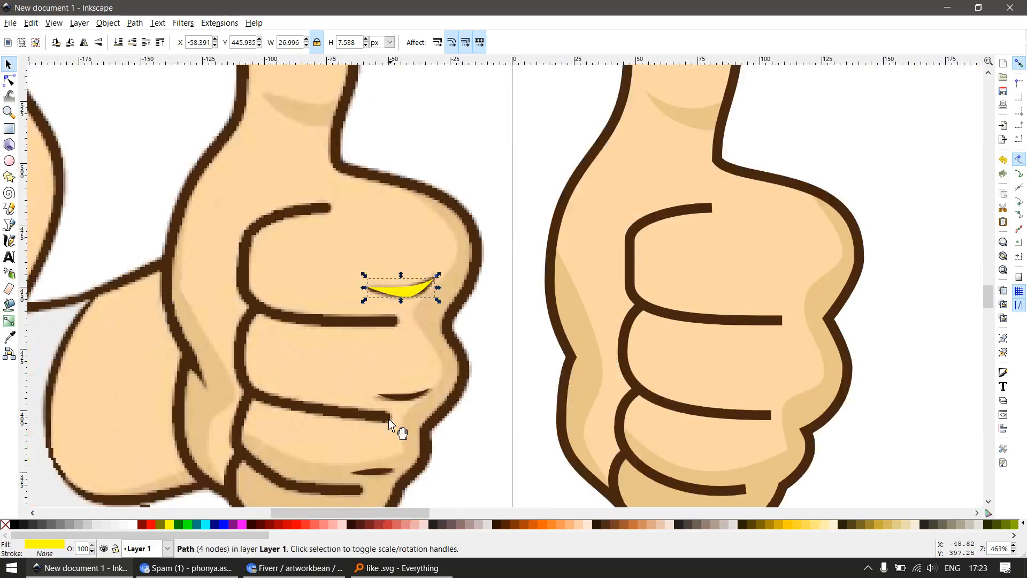
left_click(397, 399)
key("ctrl+c")
left_click(407, 291)
key("ctrl+shift+v")
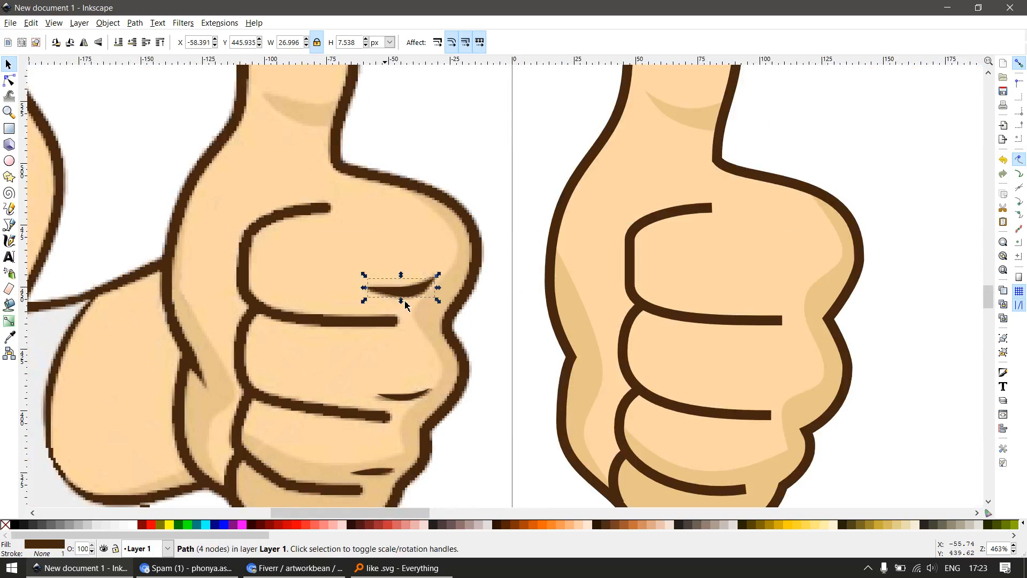
Select all three knuckle crease shapes and move them horizontally onto the traced hand, at about X 90 px
scroll(431, 314, "down", 2)
left_click(419, 354, "shift")
left_click(404, 396, "shift")
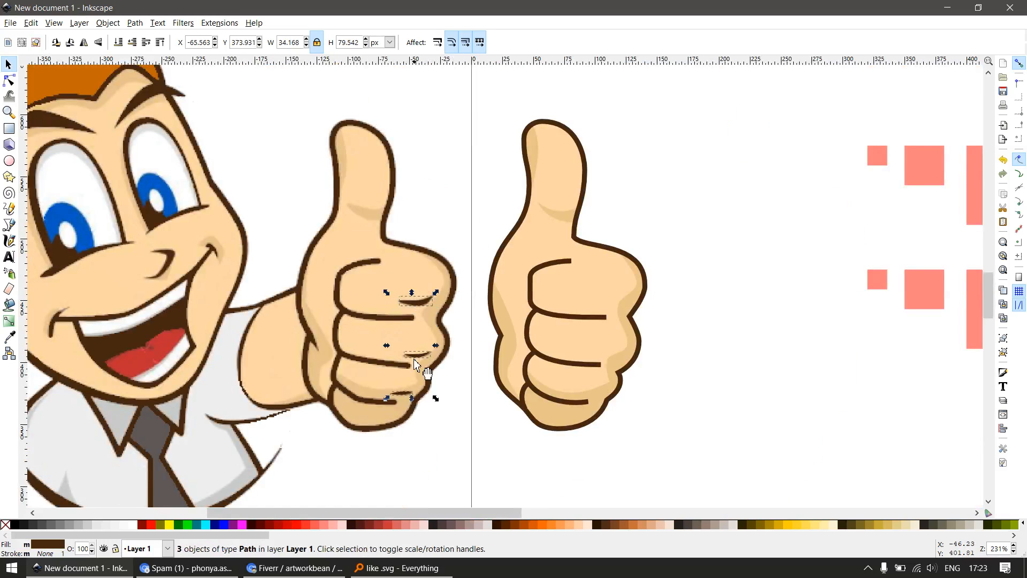
left_click_drag(433, 358, 583, 359)
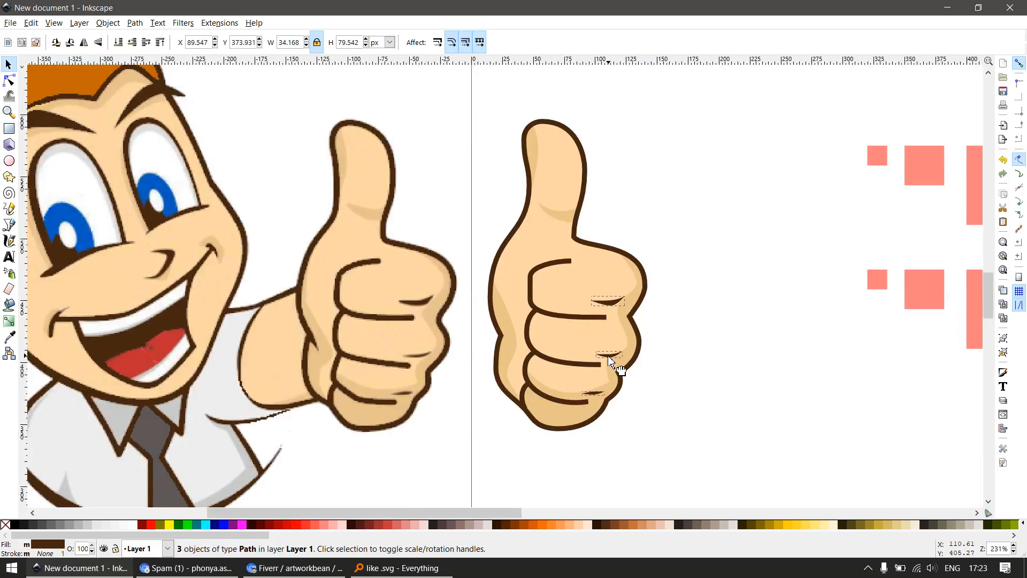
left_click_drag(609, 357, 609, 357)
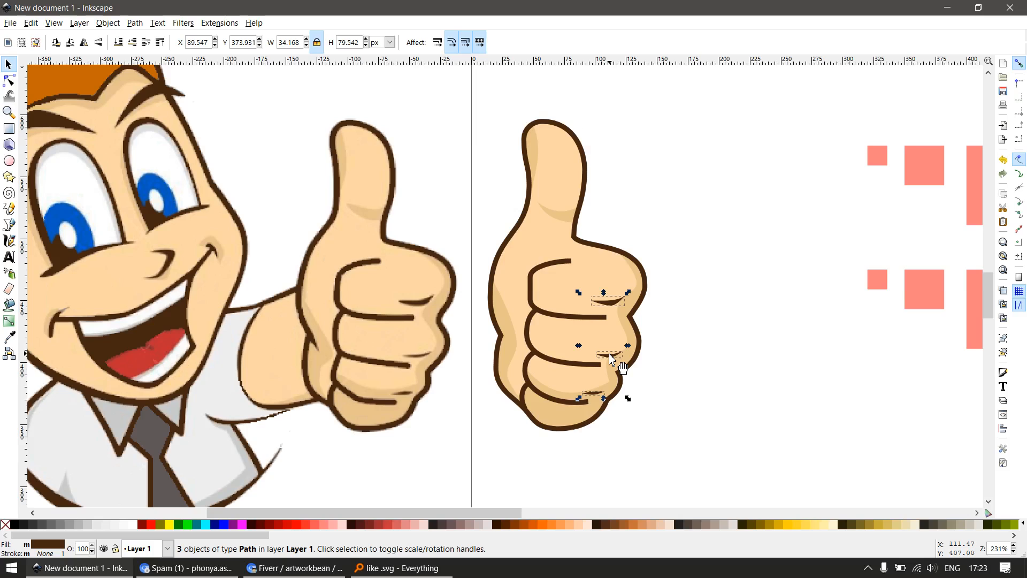
Draw a narrow closed triangle with the Bezier pen at the notch in the traced hand's wrist-side outline
left_click(680, 409)
scroll(482, 339, "up", 3)
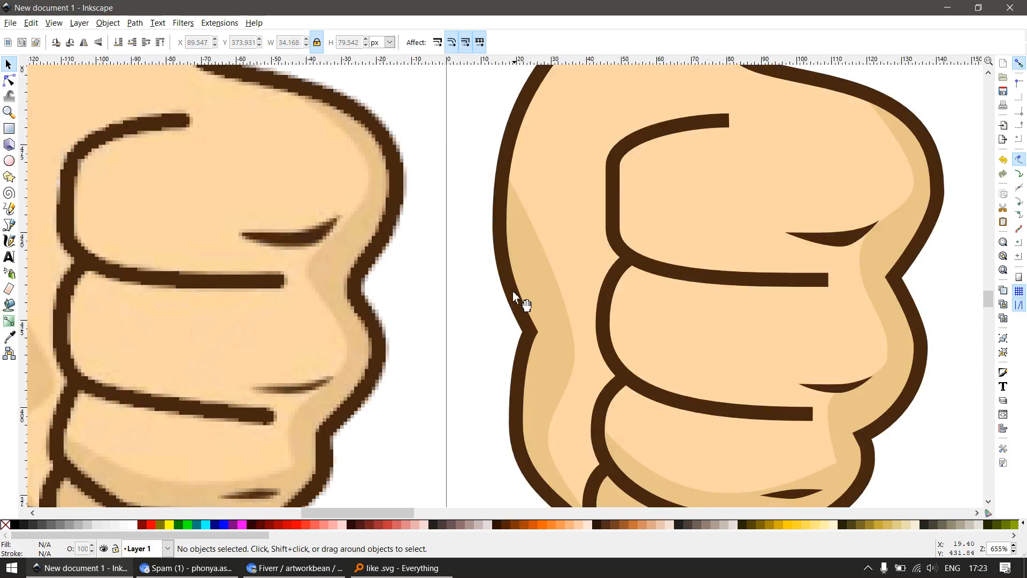
key("b")
left_click(510, 267)
left_click(564, 371)
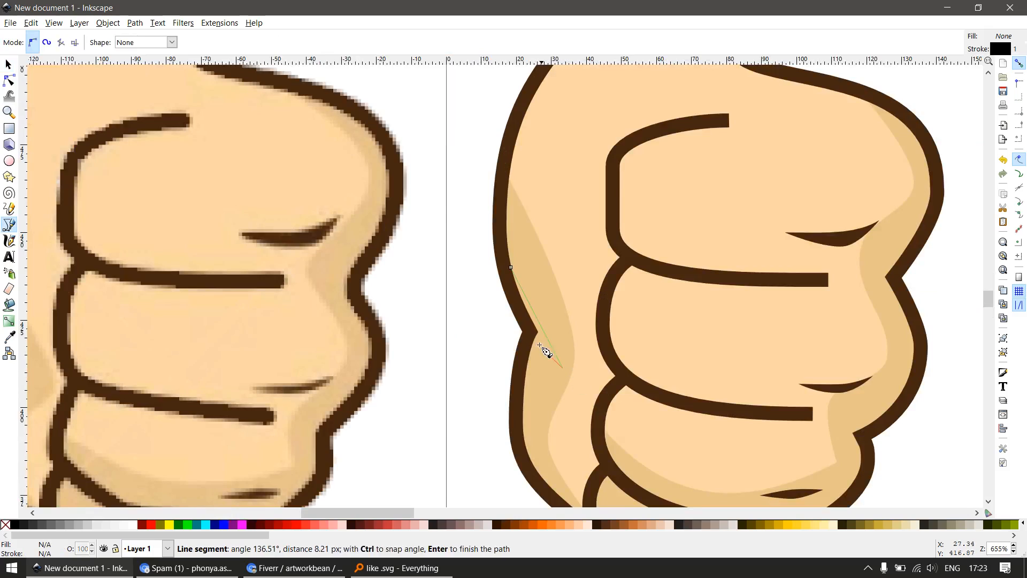
double_click(527, 324)
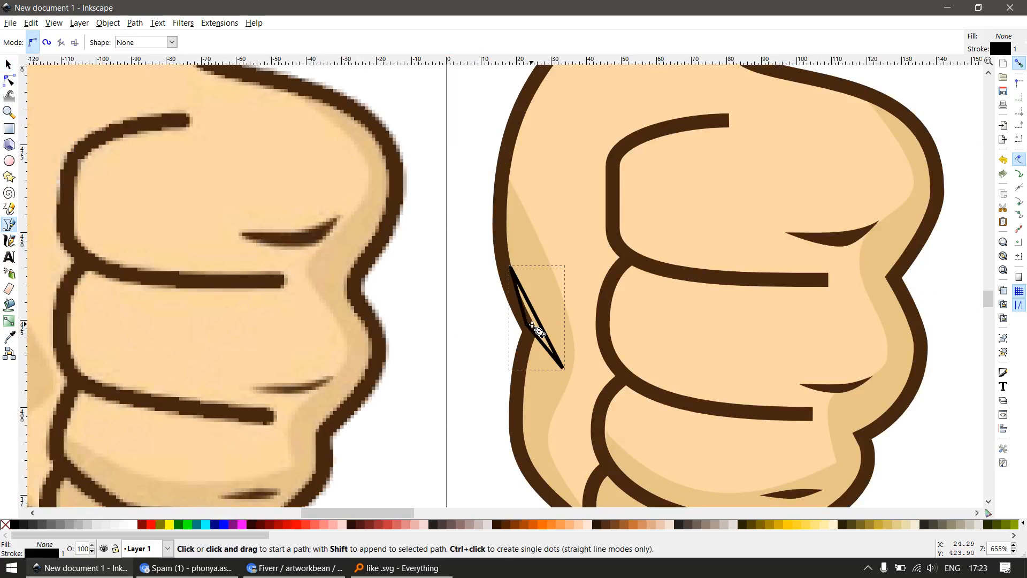
Copy the top knuckle crease's dark brown style and apply it to the new triangle
key("space")
left_click(824, 236)
key("ctrl+c")
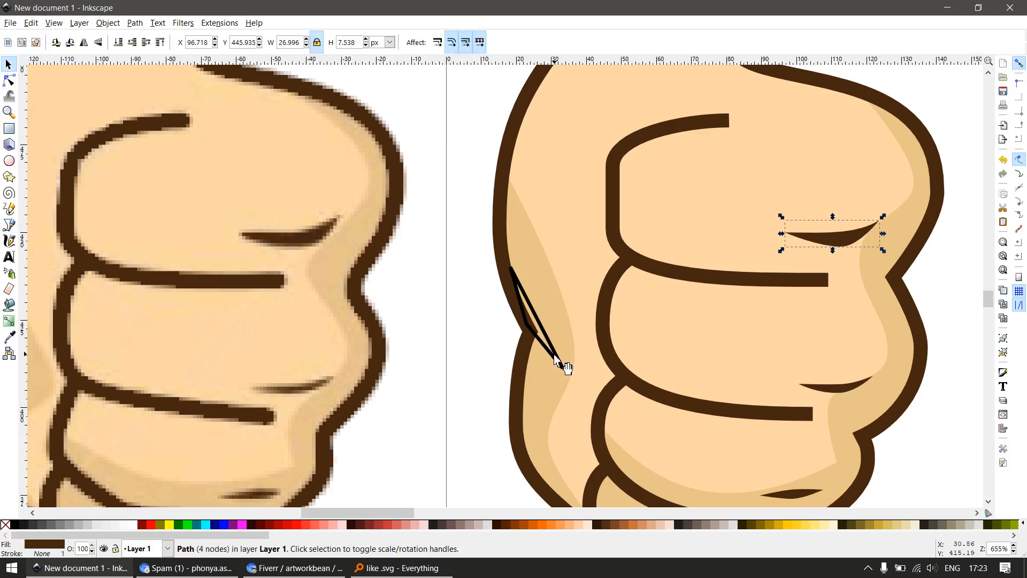
left_click(560, 362)
key("ctrl+shift+v")
Curve the dark triangle's long sides and adjust its lower tip to form a crease about 13.7 × 28.4 px
scroll(543, 322, "down", 3)
key("F3")
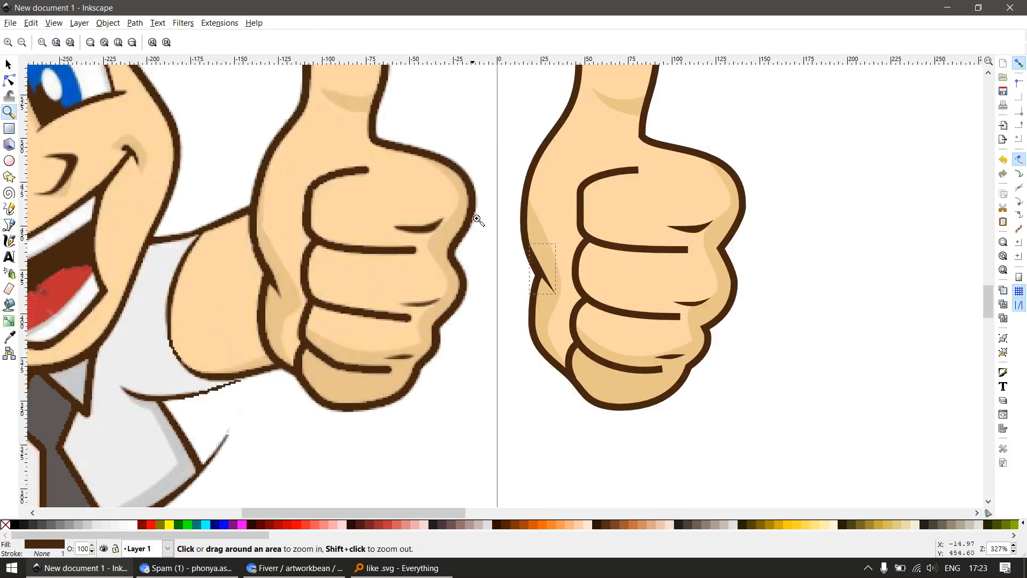
left_click_drag(473, 214, 592, 333)
key("space")
key("F2")
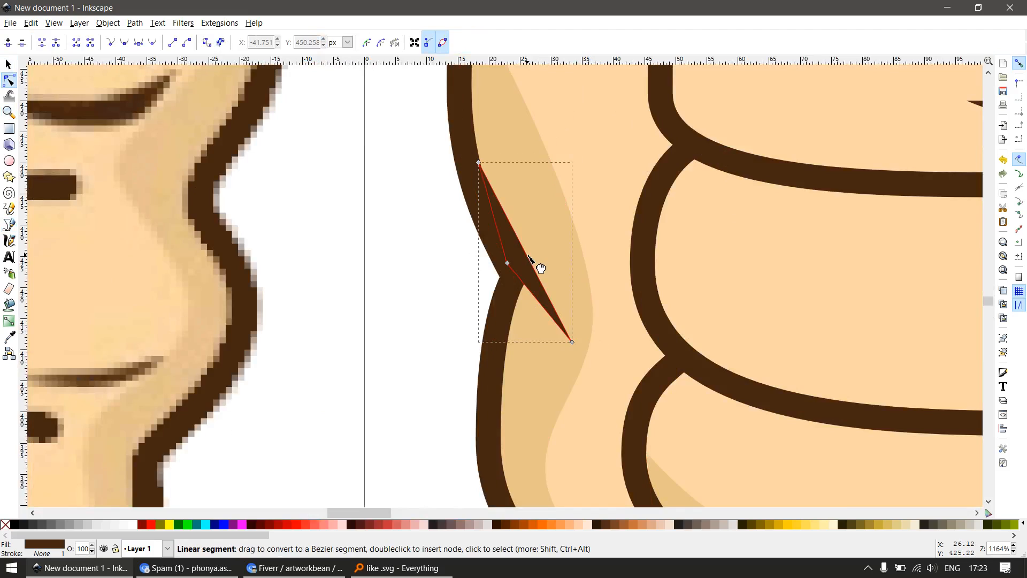
left_click_drag(534, 266, 541, 249)
left_click_drag(531, 291, 539, 285)
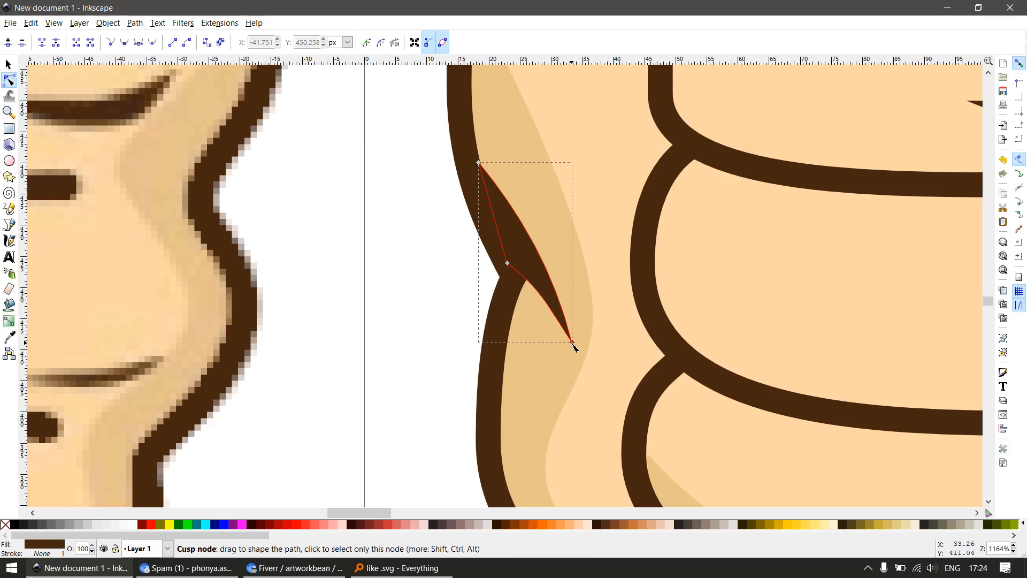
left_click_drag(573, 343, 566, 344)
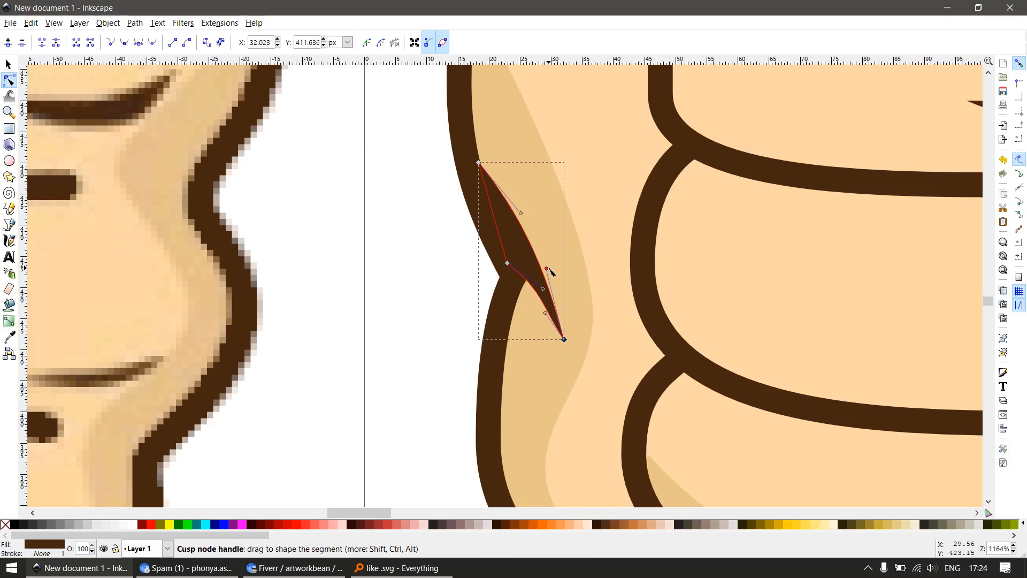
left_click_drag(545, 269, 562, 271)
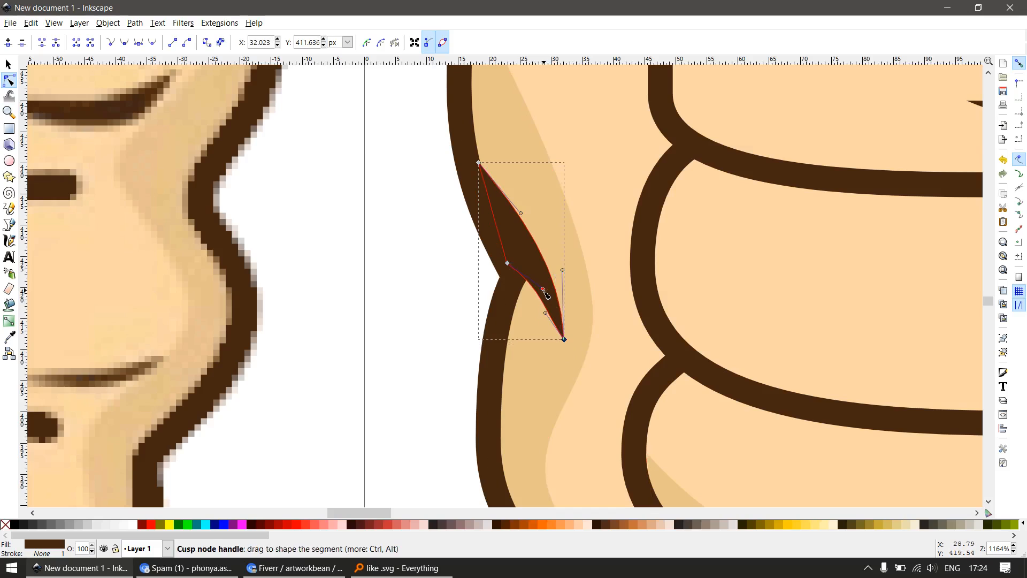
key("s")
Select all parts of the traced hand, group them, and move the group farther from the reference logo
scroll(549, 297, "down", 4)
scroll(545, 347, "down", 2)
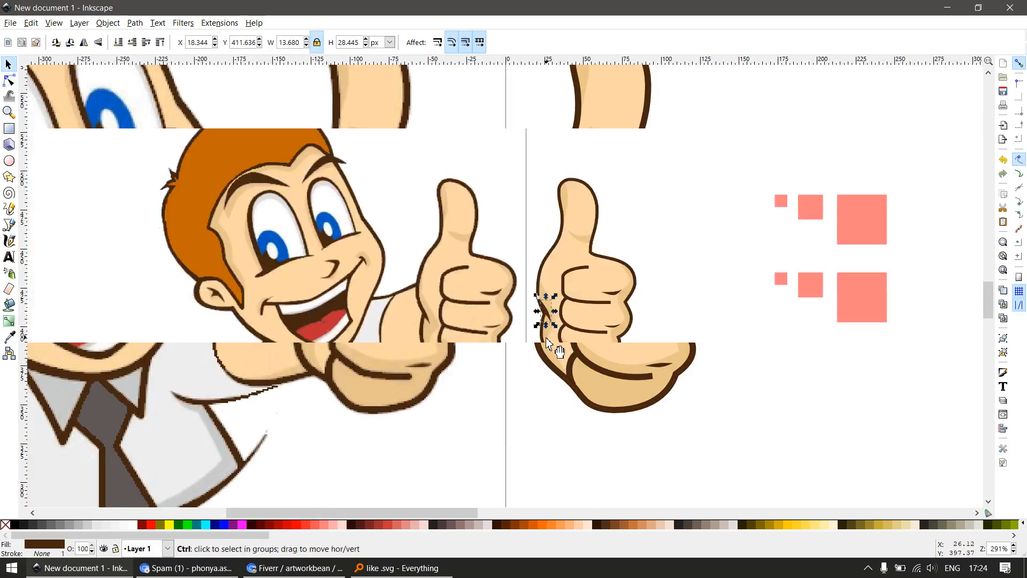
left_click(677, 355)
scroll(660, 312, "down", 1)
left_click_drag(679, 192, 571, 374)
left_click_drag(602, 320, 639, 310)
left_click_drag(616, 374, 404, 392)
left_click(391, 432)
Duplicate the hand group and place the copy beside the large favicon squares, at about X 487 px
left_click(420, 341)
key("ctrl+d")
left_click_drag(443, 344, 667, 349)
key("z")
left_click_drag(506, 182, 708, 338)
key("s")
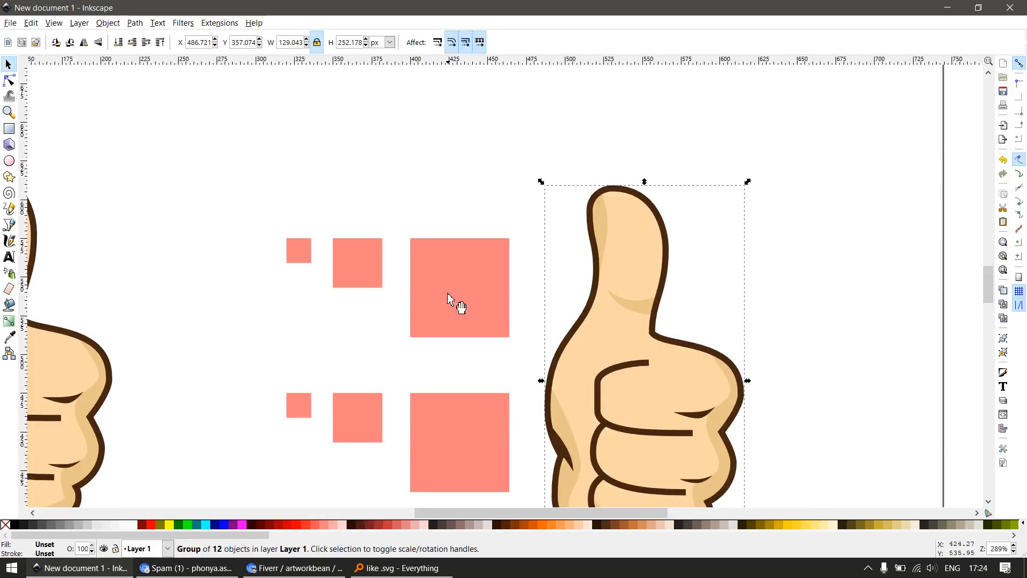
left_click_drag(461, 277, 500, 313)
key("ctrl+z")
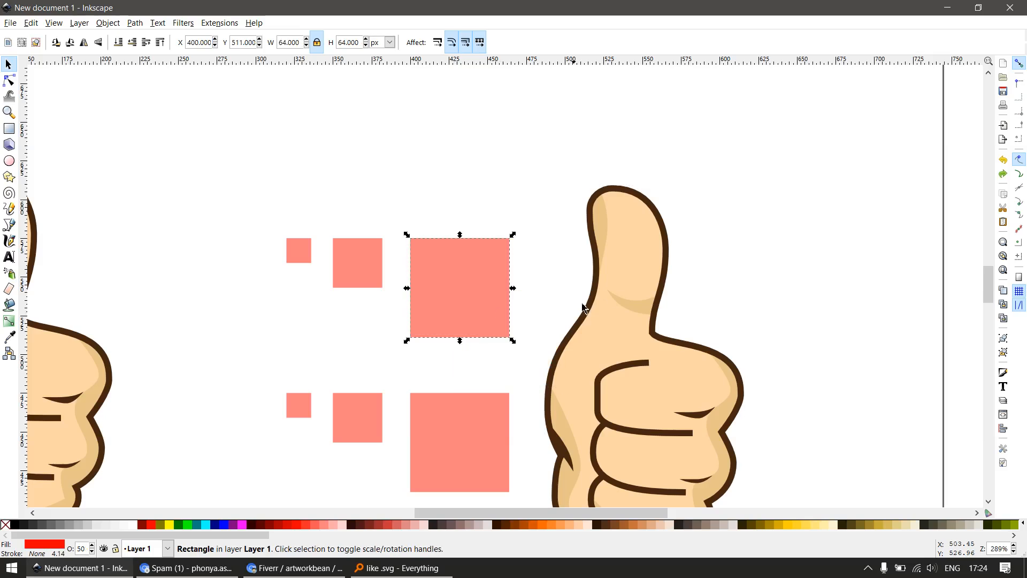
left_click_drag(633, 306, 690, 360)
key("ctrl+z")
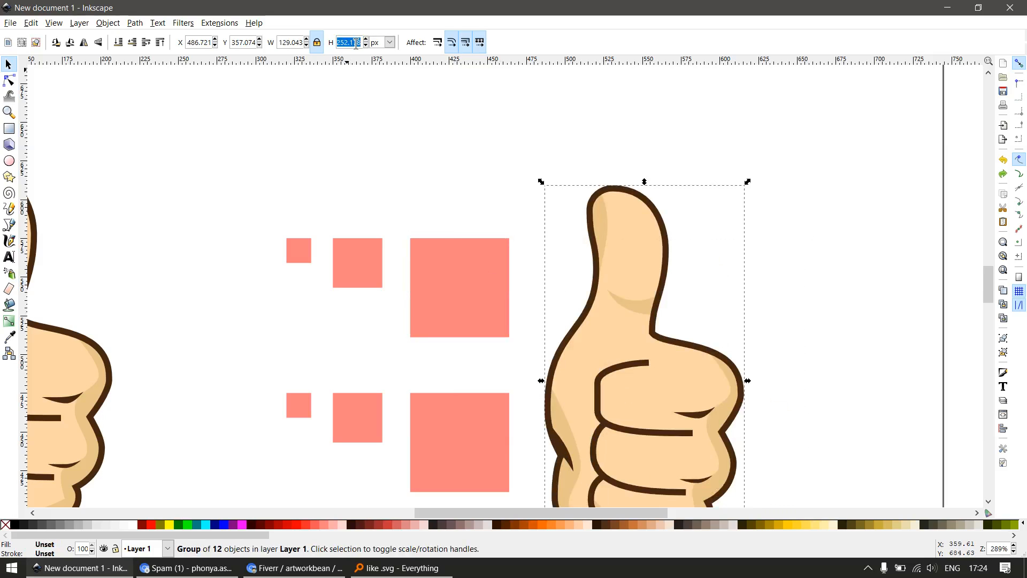
Scale the copied hand proportionally to about 36 × 67 px and place it over the upper 64 px square
key("Return")
key("minus")
key("minus")
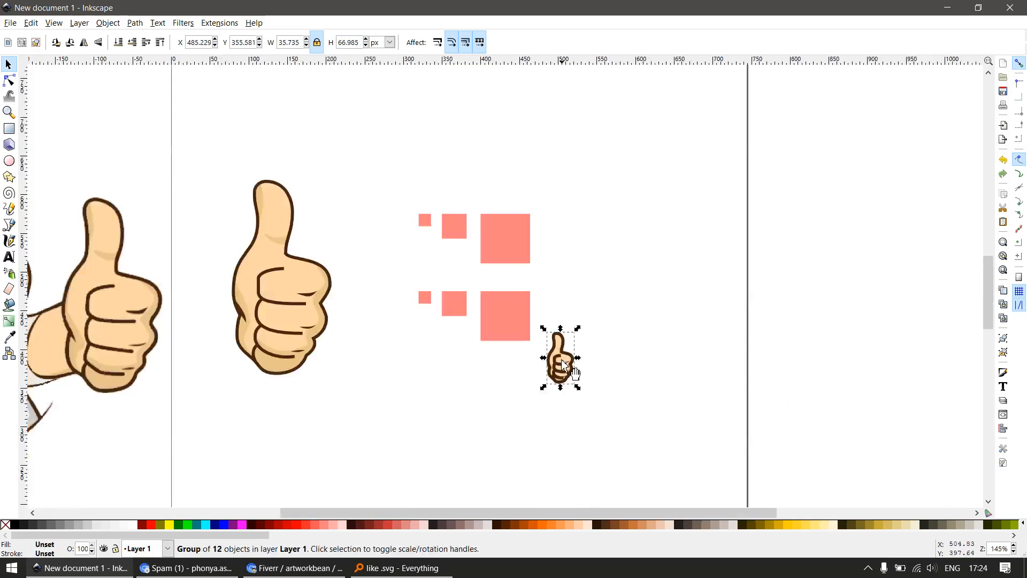
left_click_drag(559, 361, 545, 245)
Widen the small hand to about 39.5 px without keeping its proportions and move it nearer the square's centre
key("z")
left_click_drag(460, 199, 436, 277)
key("s")
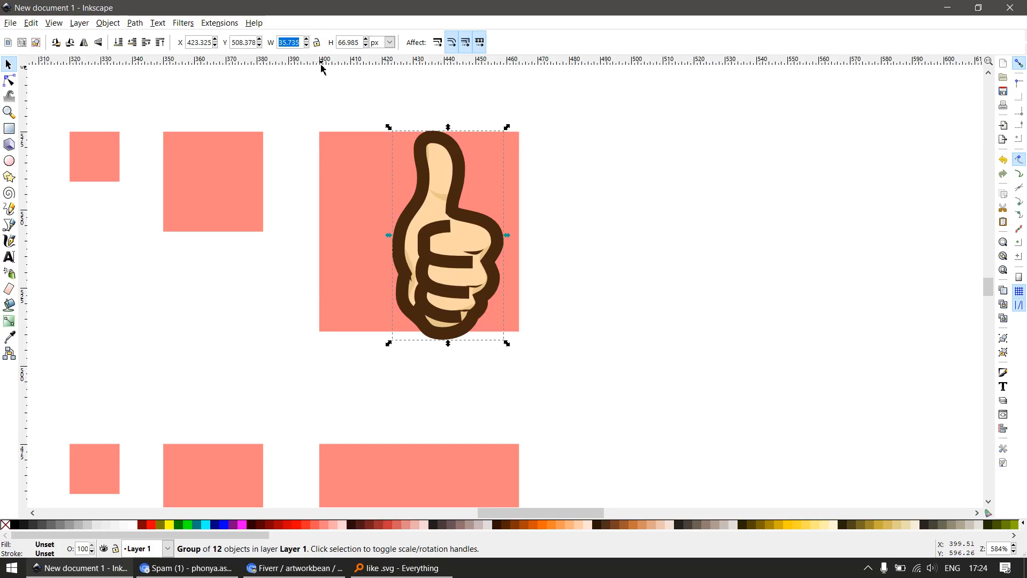
key("Return")
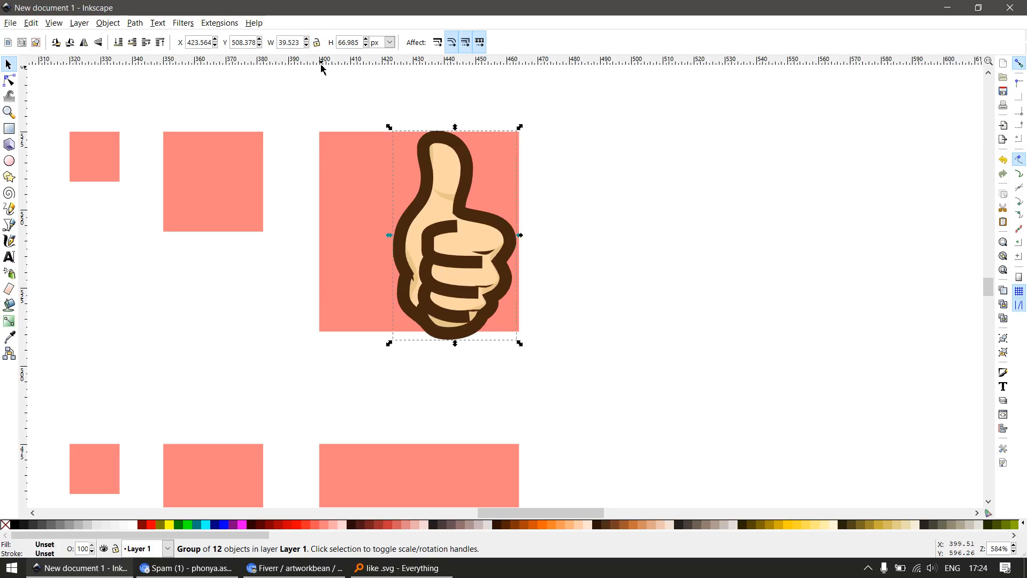
left_click_drag(470, 223, 438, 217)
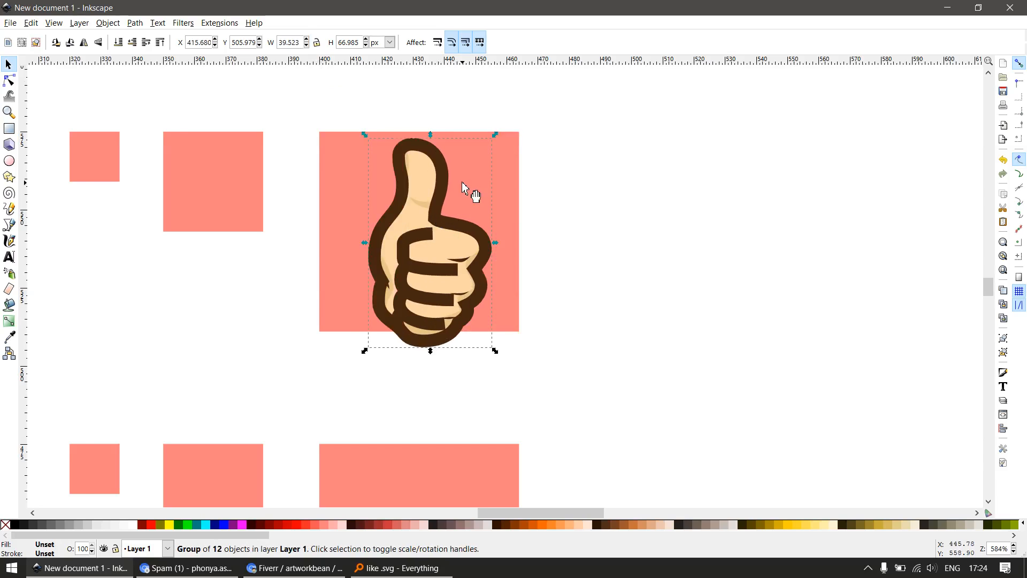
Show the grid and centre the hand on the upper 64 px square horizontally and vertically, relative to the last selected object
key("numbersign")
left_click(477, 161, "shift")
key("shift+ctrl+a")
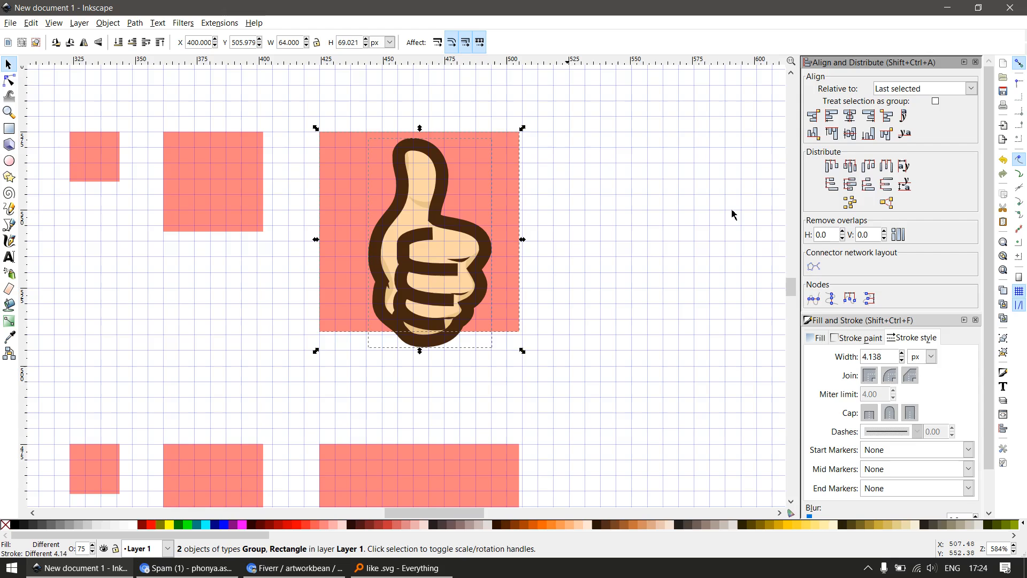
left_click(898, 90)
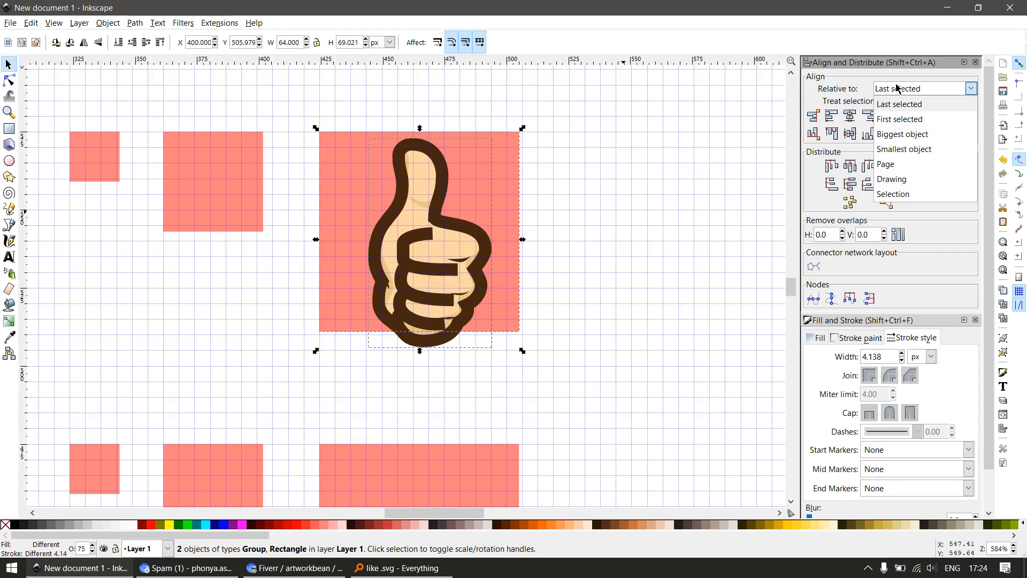
left_click(899, 164)
left_click(902, 92)
left_click(902, 104)
left_click(850, 115)
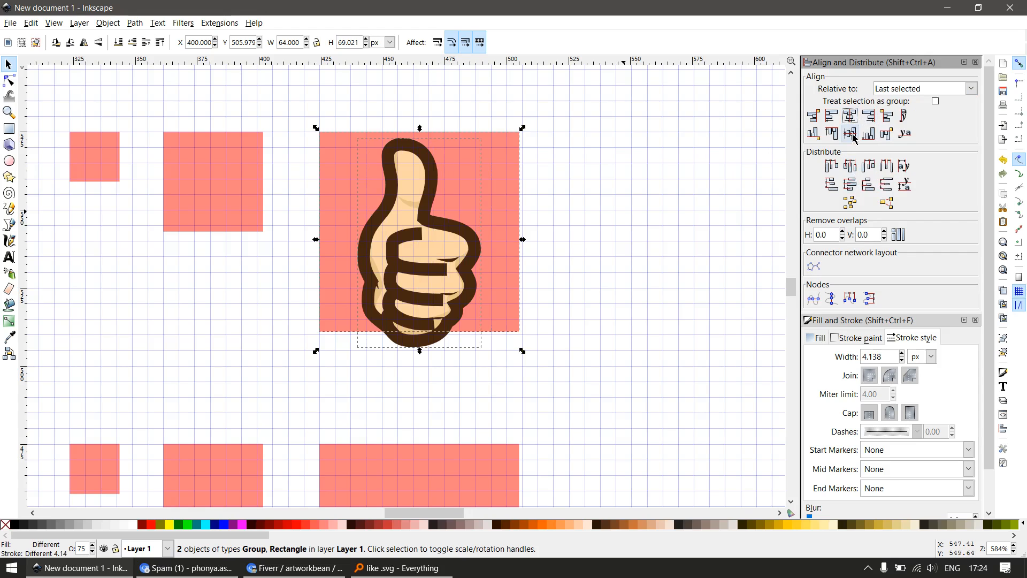
left_click(851, 133)
left_click(670, 181)
Ungroup the small hand on the 64 px square into its separate paths
left_click_drag(438, 203, 503, 249)
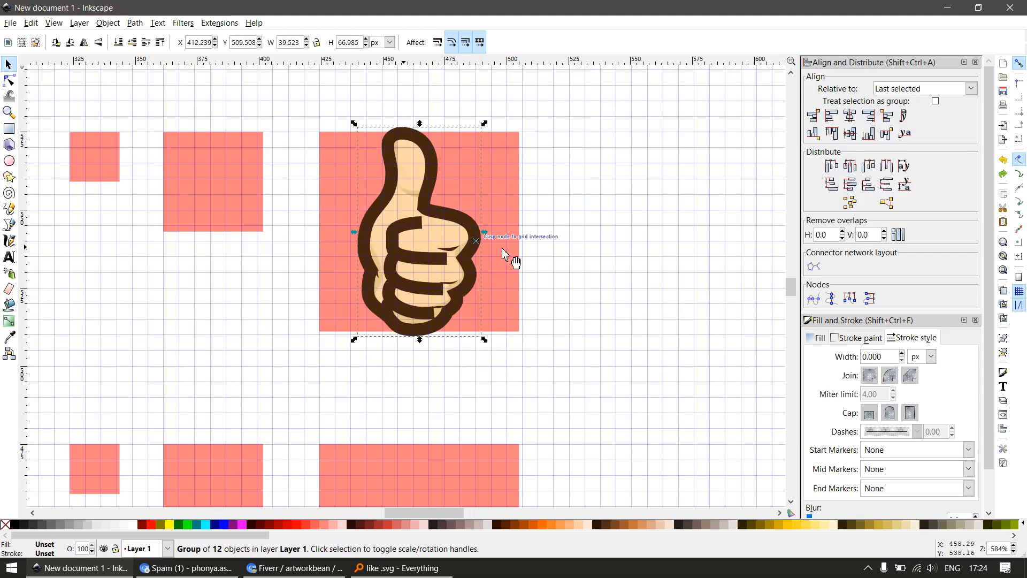
key("ctrl+shift+g")
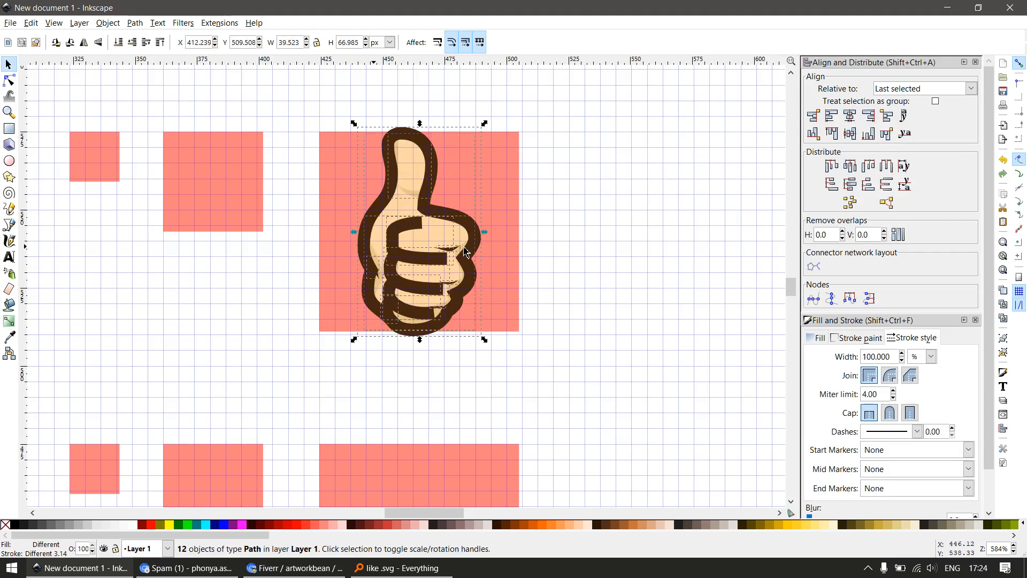
key("Escape")
left_click_drag(469, 240, 497, 267)
key("Escape")
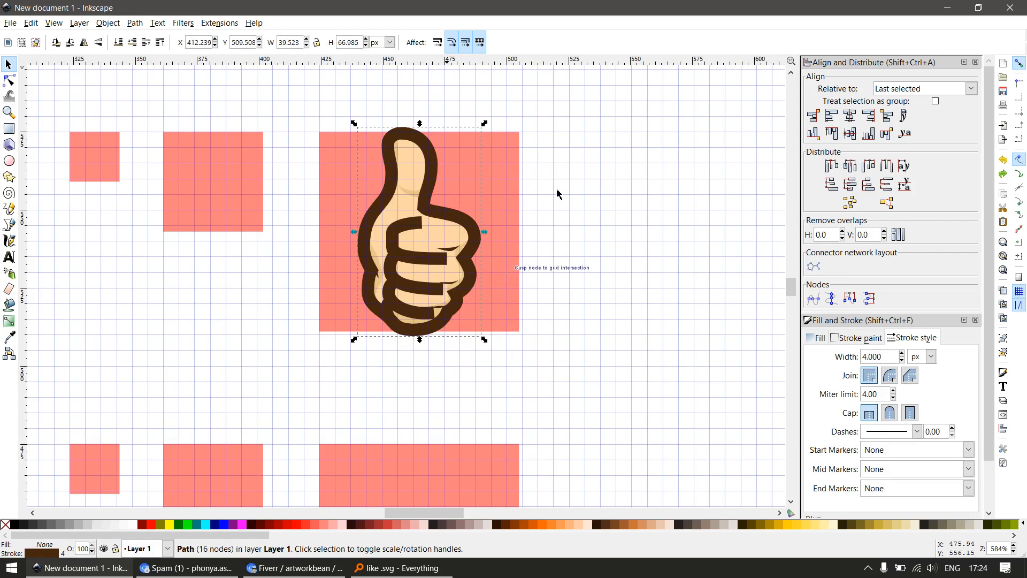
left_click_drag(550, 99, 344, 364)
left_click(583, 288)
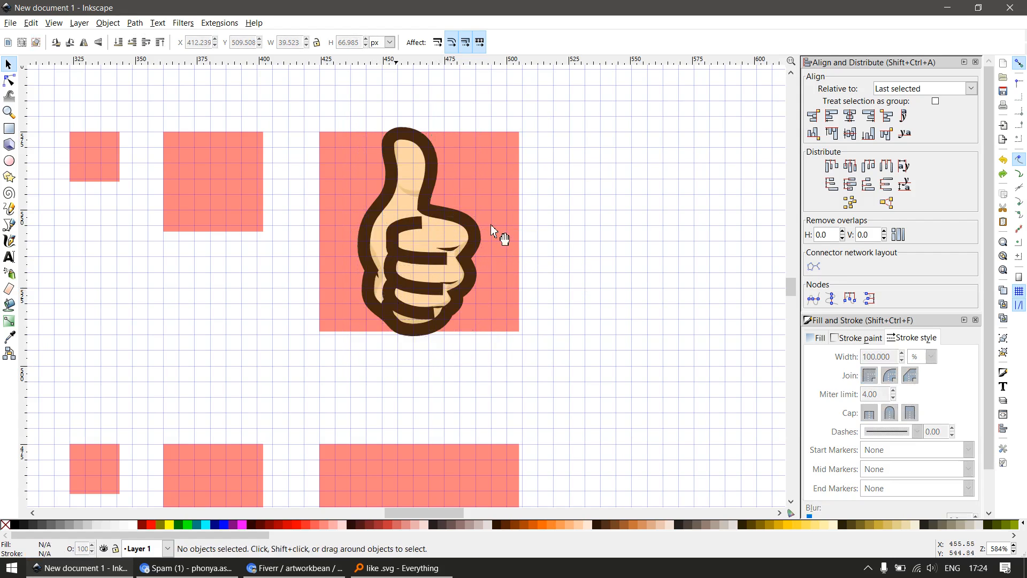
Set the stroke width of the small hand's outer outline to 2 px
left_click_drag(467, 224, 508, 267)
key("ctrl+z")
left_click(885, 360)
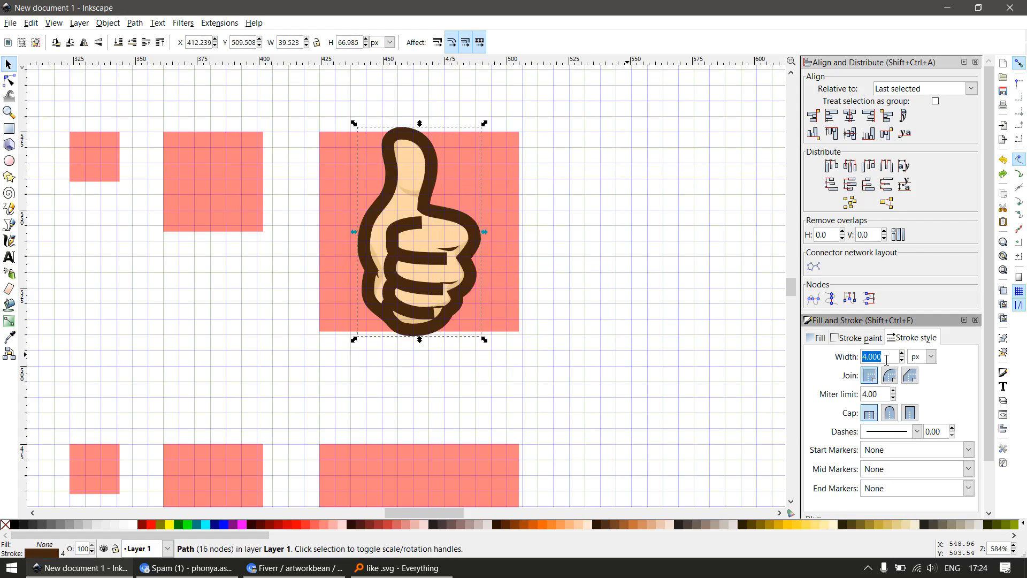
type("2")
key("Return")
scroll(434, 294, "up", 1)
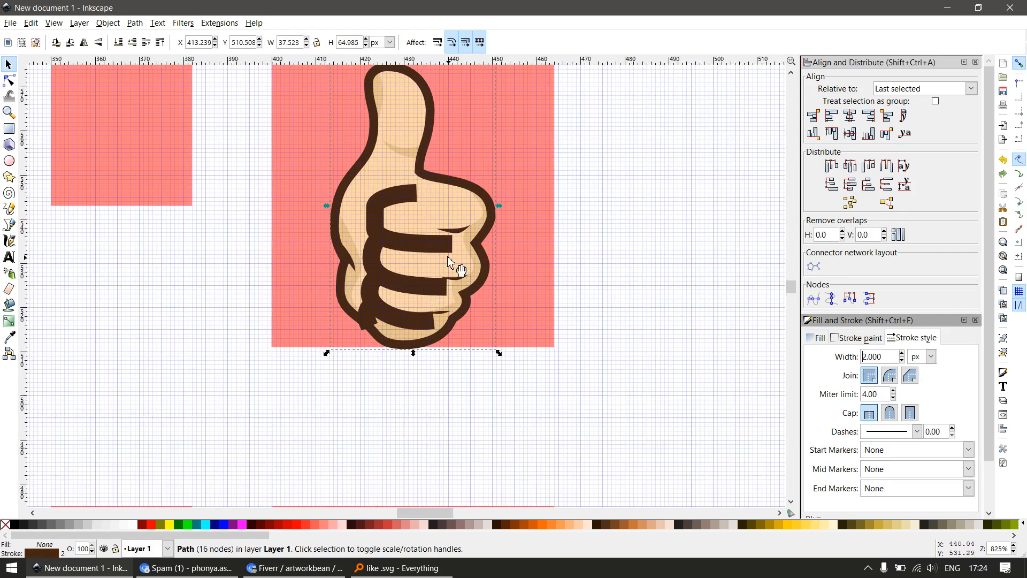
left_click(437, 249)
key("ctrl+shift+v")
left_click(429, 286)
key("ctrl+z")
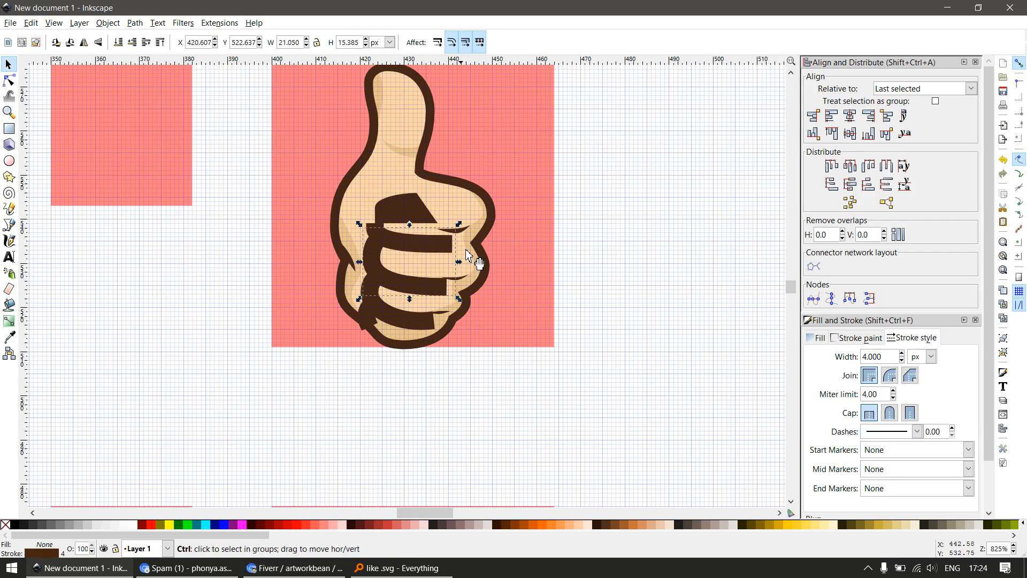
key("ctrl+z")
Copy the outer outline's 2 px stroke style and apply it to the four finger lines inside the hand
left_click(486, 261)
key("ctrl+c")
mouse_move(488, 196)
left_mouse_down()
mouse_move(514, 223)
mouse_move(493, 231)
left_mouse_up()
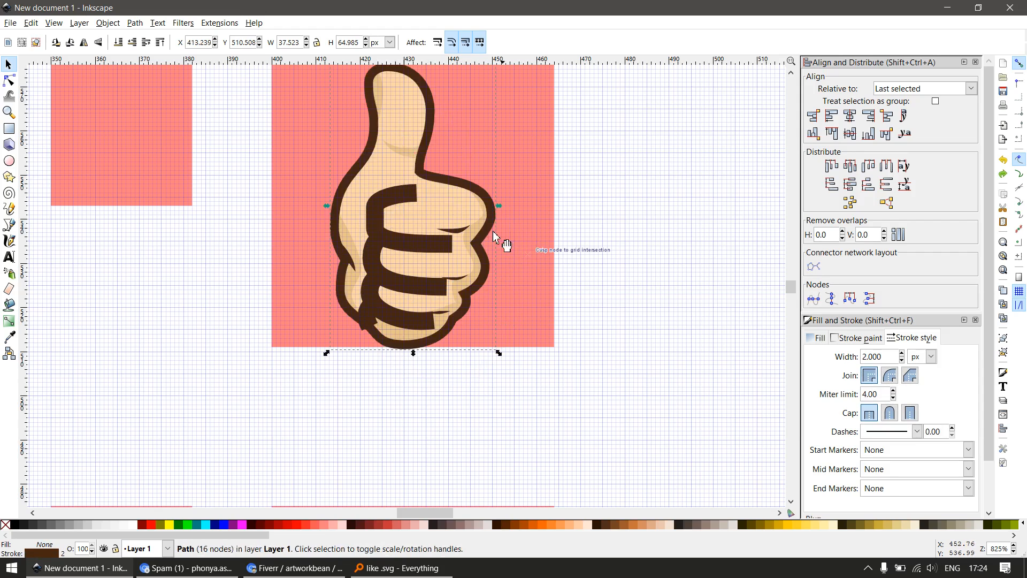
left_click(421, 202)
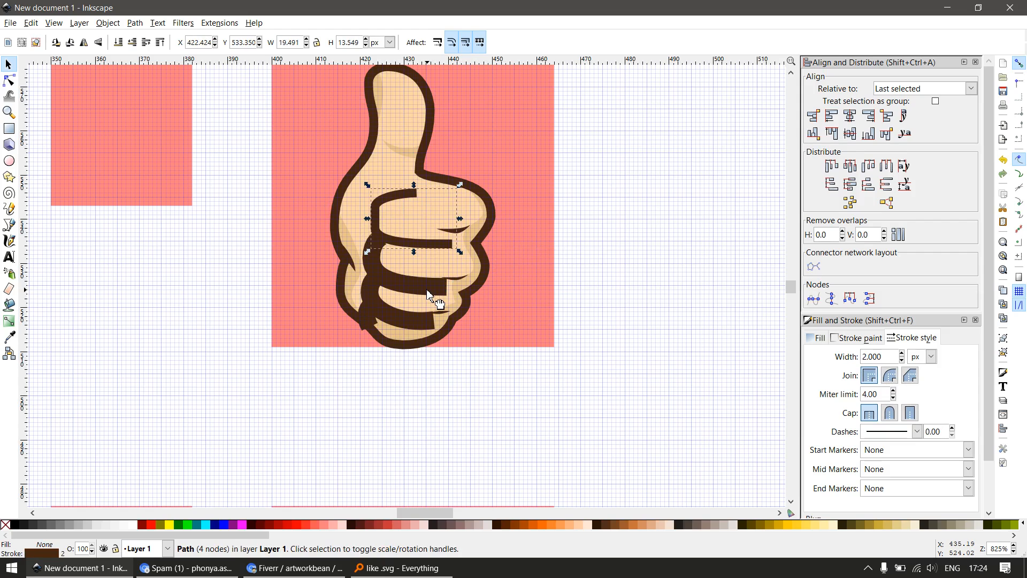
left_click(424, 320)
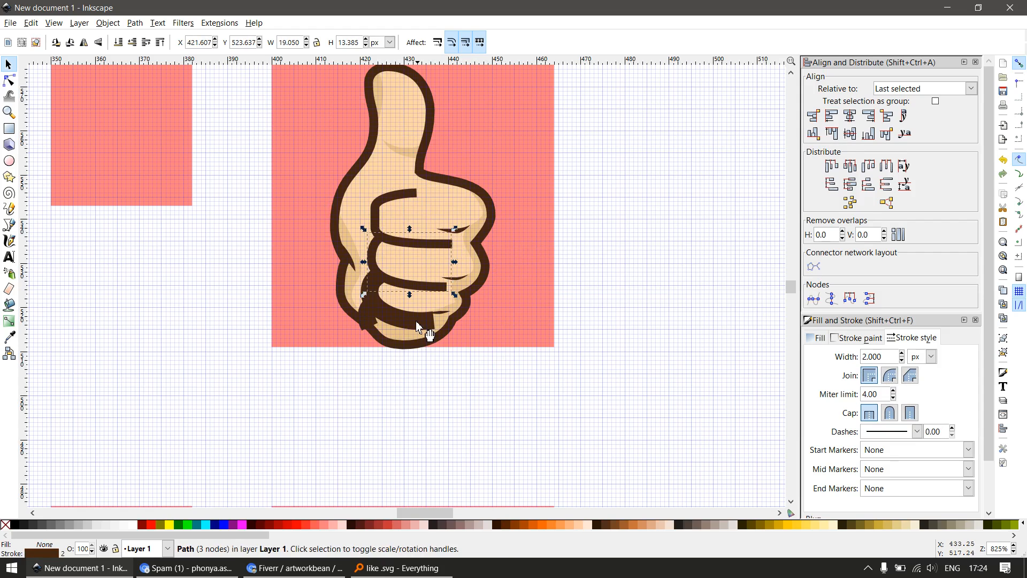
left_click(374, 325)
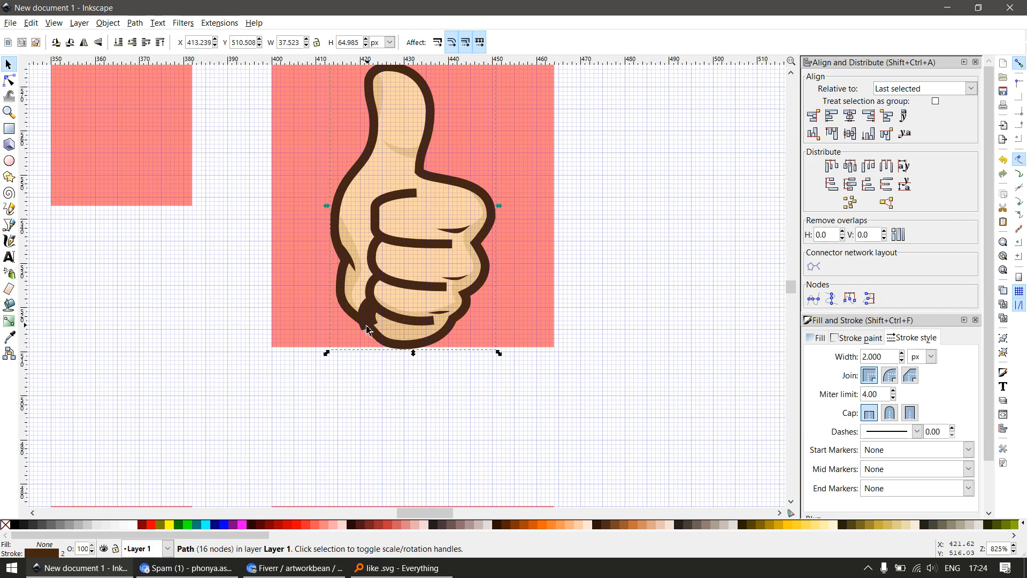
left_click(345, 387)
Select all parts of the small hand and resize them to 38 px wide by 64 px high
scroll(341, 384, "down", 2)
left_click_drag(319, 385, 442, 202)
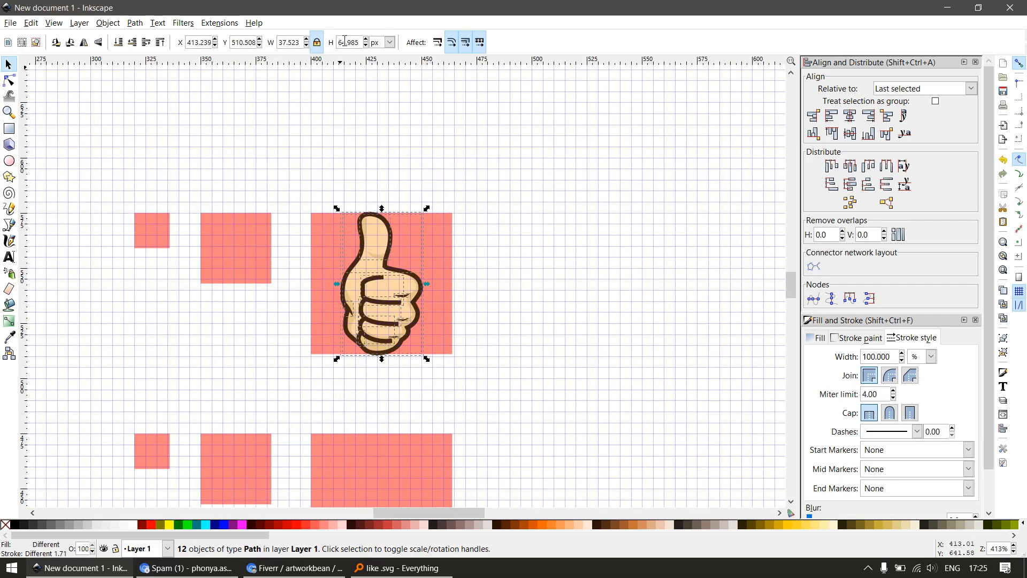
key("Return")
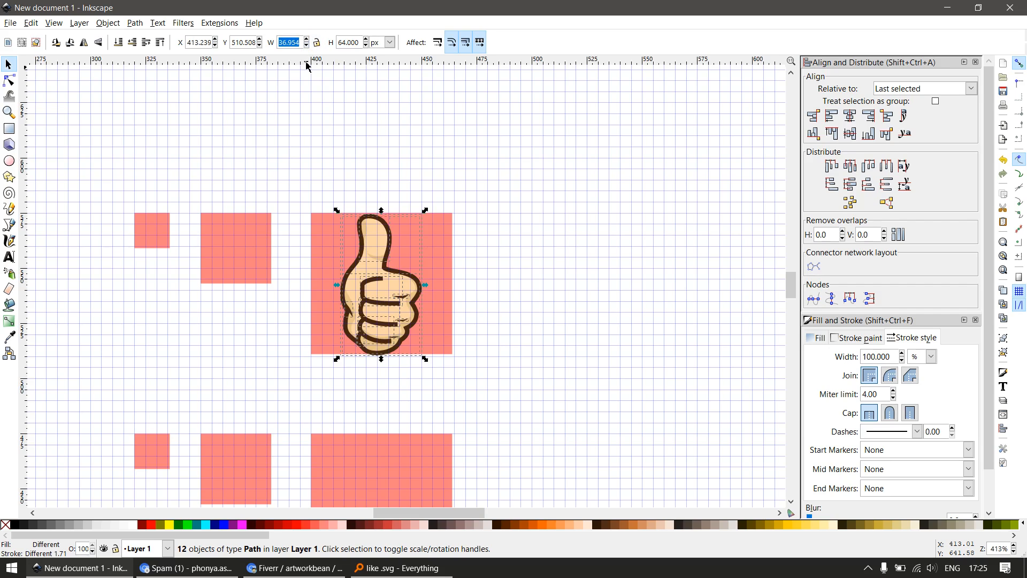
key("Return")
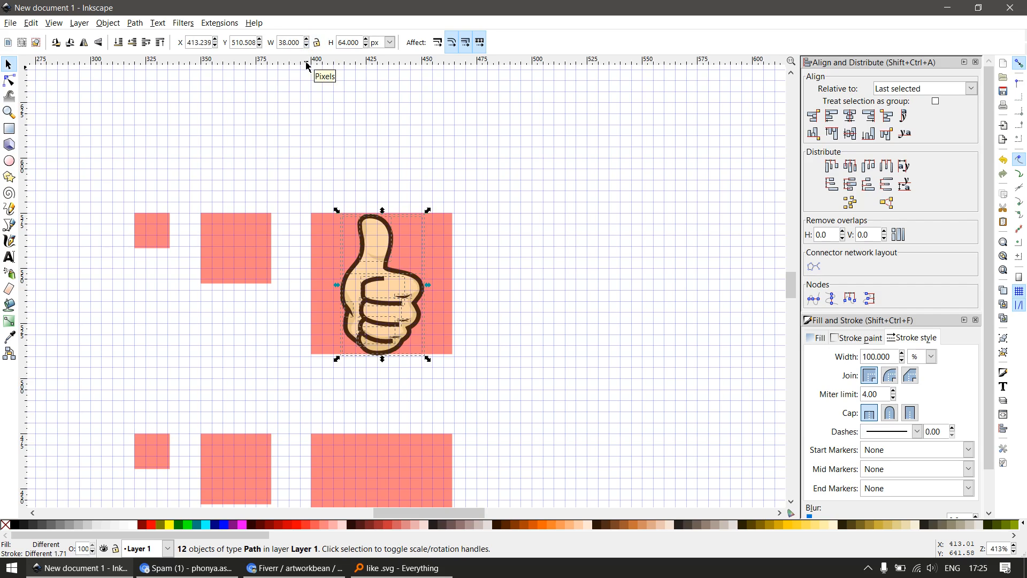
Group the hand parts and centre the group horizontally and vertically on the 64 px square, hiding the dialogs when done
scroll(424, 271, "up", 1)
key("ctrl+g")
left_click(438, 238, "shift")
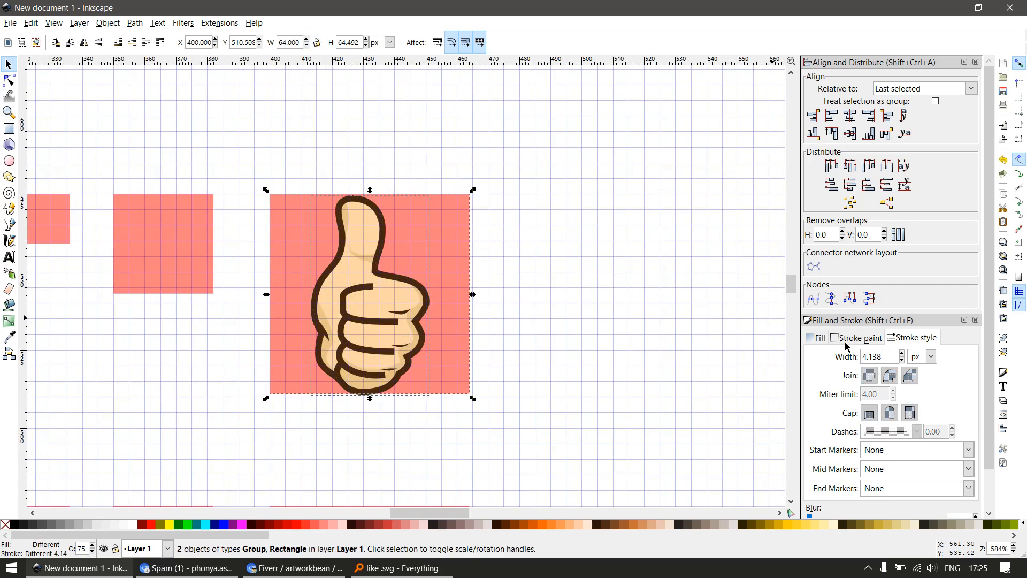
key("Escape")
scroll(351, 198, "up", 3)
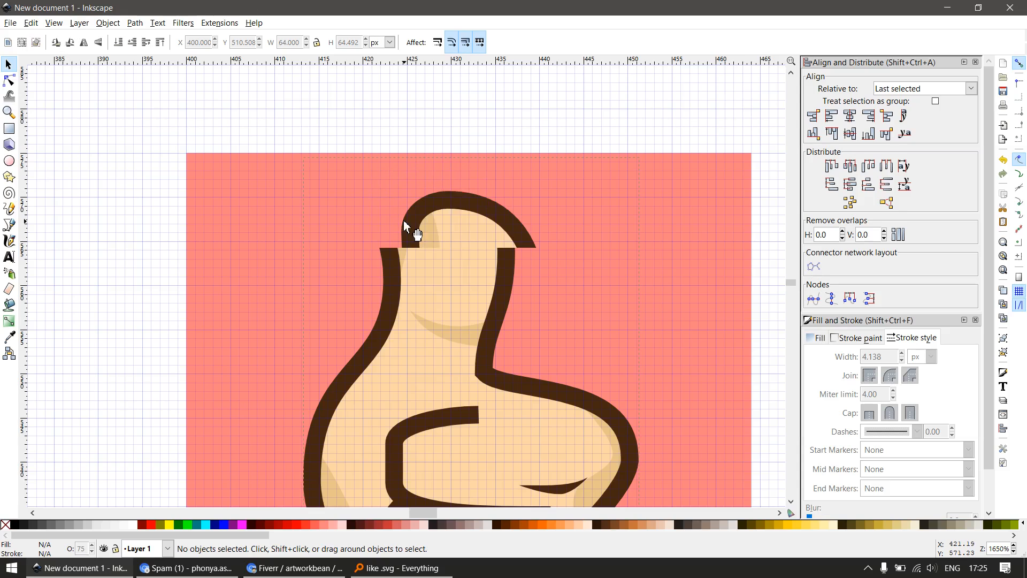
left_click(406, 231)
left_click(582, 201, "shift")
left_click(850, 115)
left_click(850, 133)
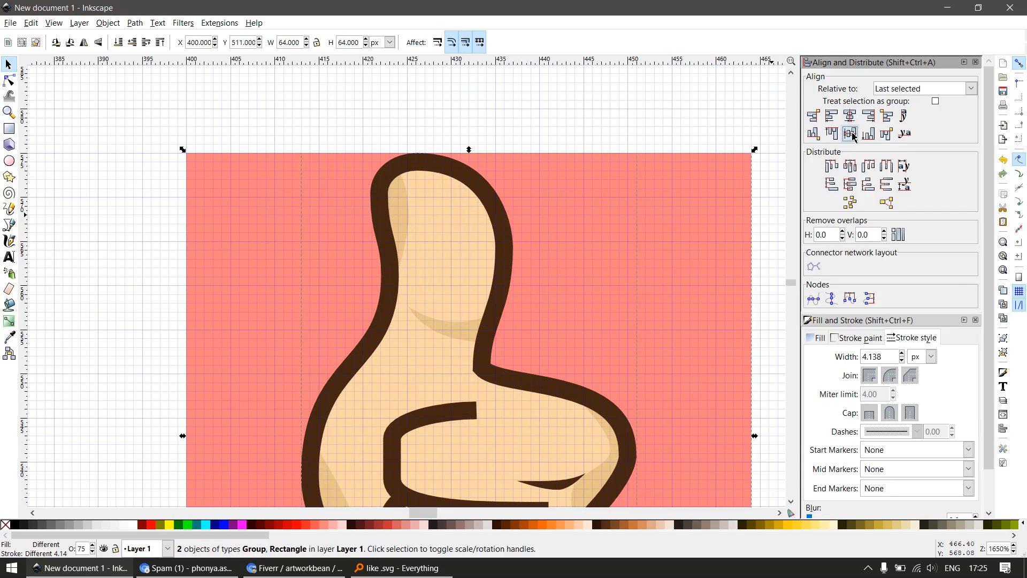
key("F12")
key("Escape")
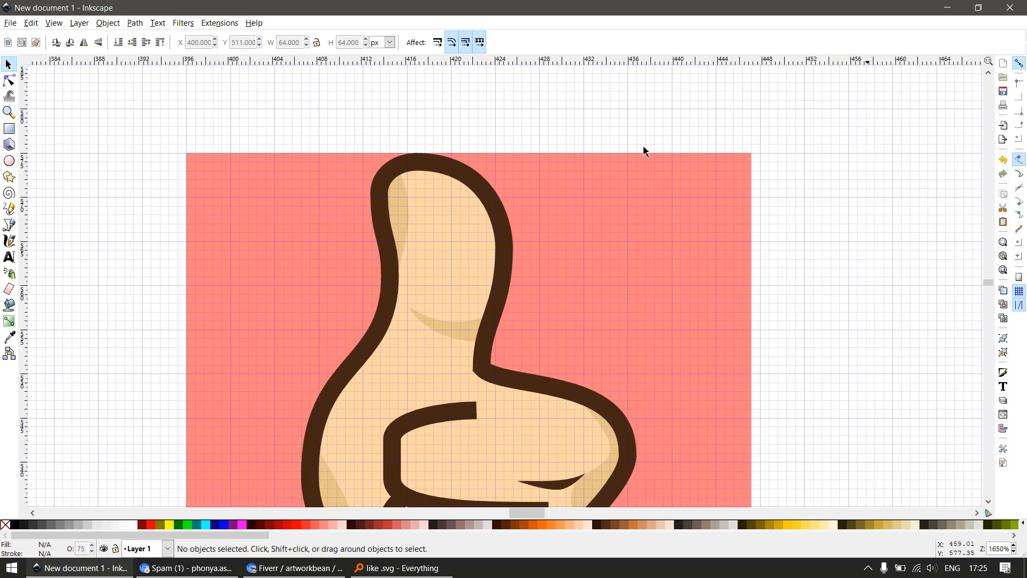
Add a node on the inner edge of the thumb's side shading and snap it to X 425, Y 568 px
scroll(433, 174, "up", 1)
scroll(406, 156, "up", 2)
left_click(451, 171, "ctrl")
key("F2")
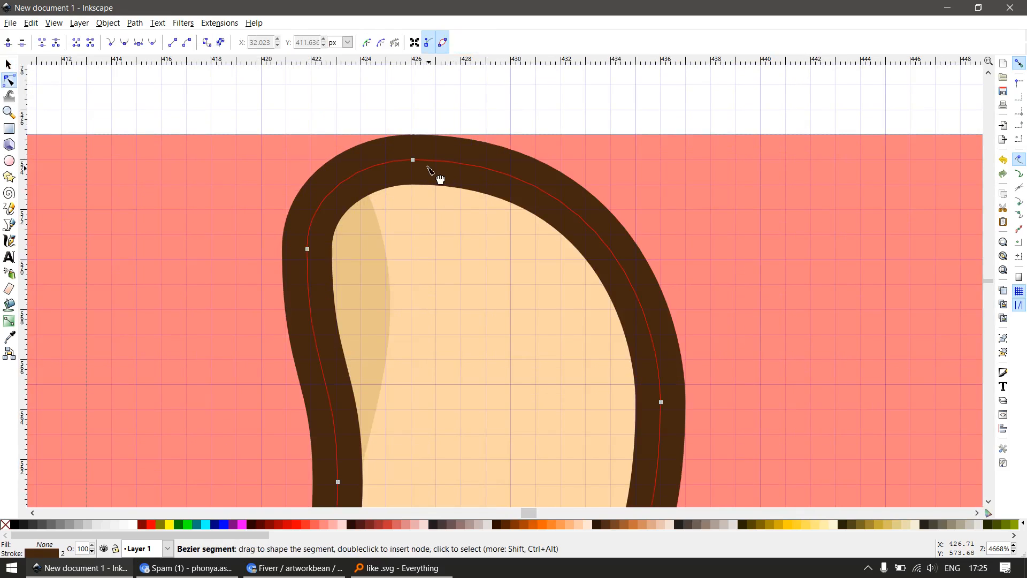
scroll(382, 310, "down", 1)
scroll(378, 346, "up", 1)
left_click(375, 312)
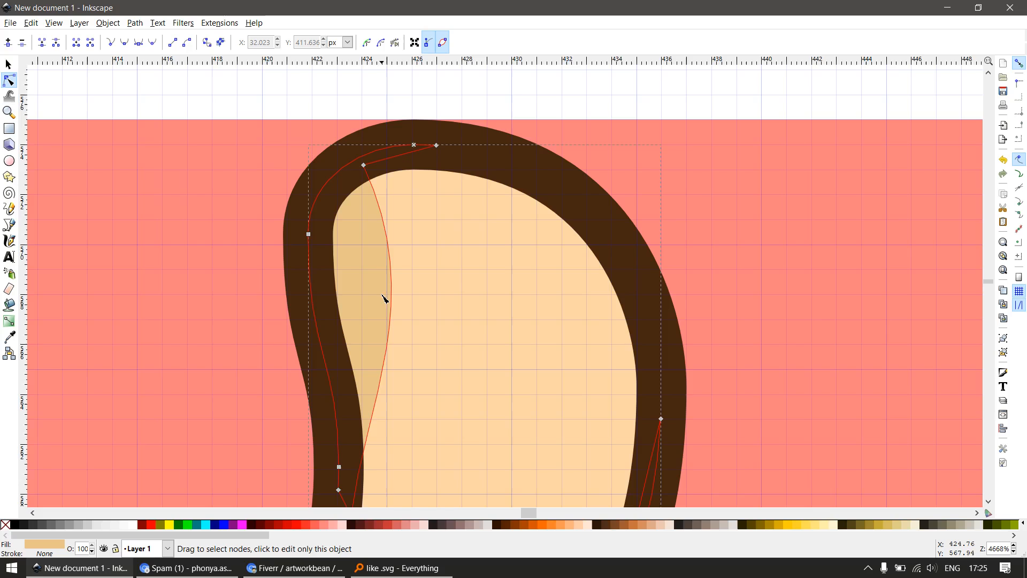
double_click(393, 292)
left_click_drag(392, 291, 388, 294)
Snap the thumb-base crescent shading's tip to 425, 558 px and its two outline-side nodes to 434, 557 and 433, 554 px
scroll(429, 332, "down", 3)
key("F3")
left_click_drag(408, 361, 526, 456)
key("F1")
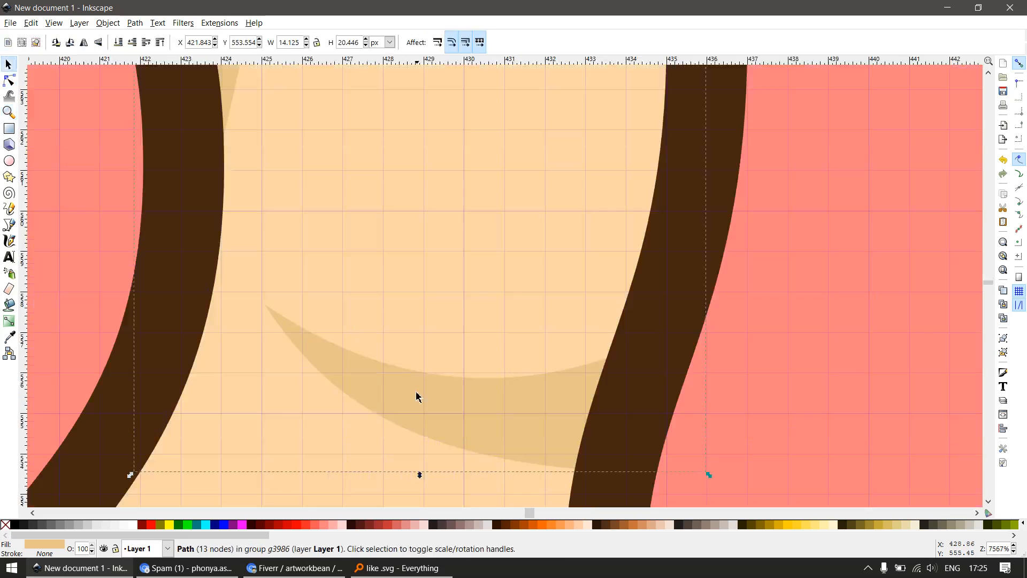
key("F2")
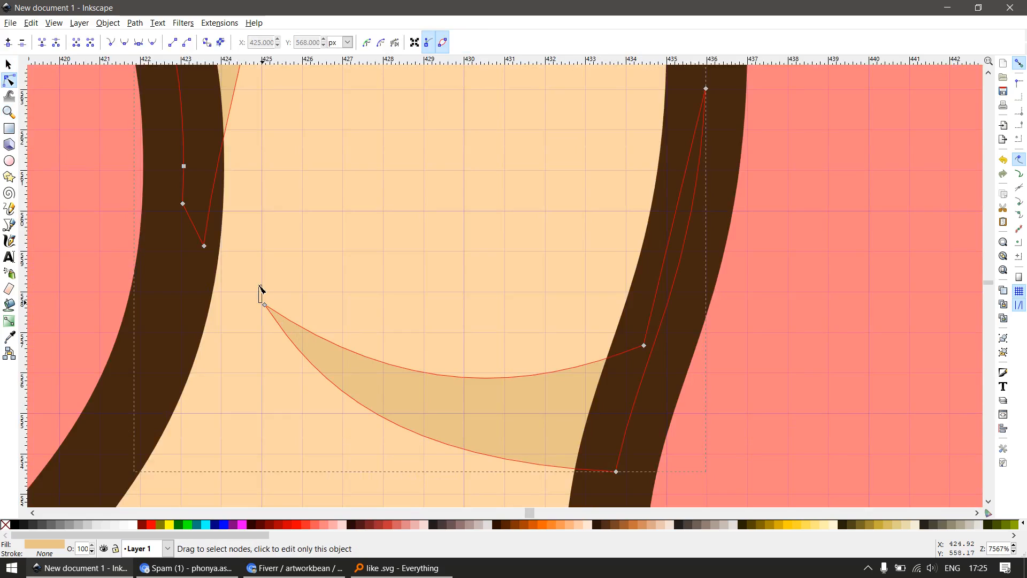
left_click_drag(264, 305, 262, 291)
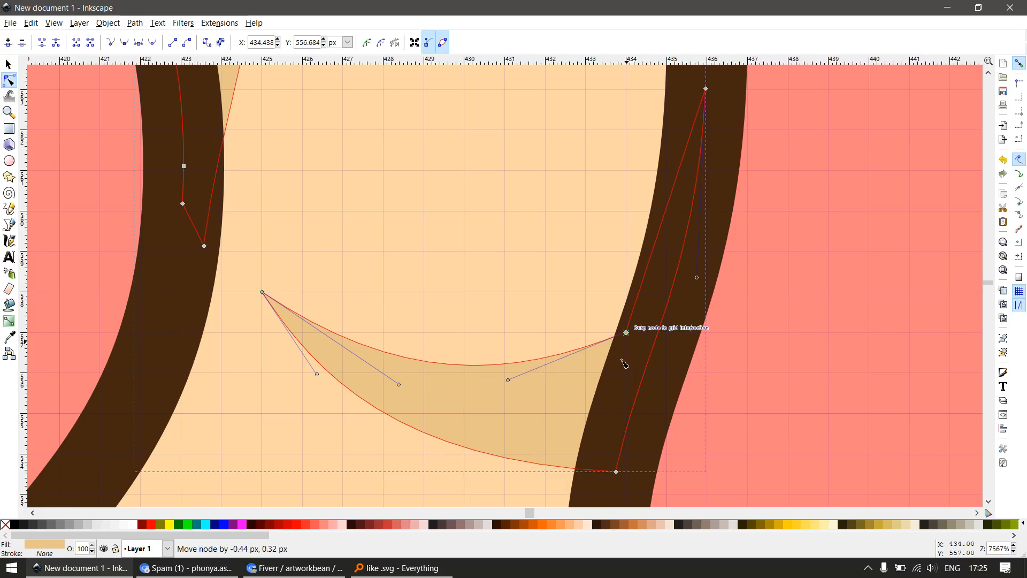
mouse_move(614, 465)
left_mouse_down()
mouse_move(567, 390)
mouse_move(557, 397)
mouse_move(539, 379)
left_mouse_up()
Reshape the crescent shading's lower edge with its handles, making it horizontal at the outline and rounder near the tip
left_click_drag(320, 372, 320, 379)
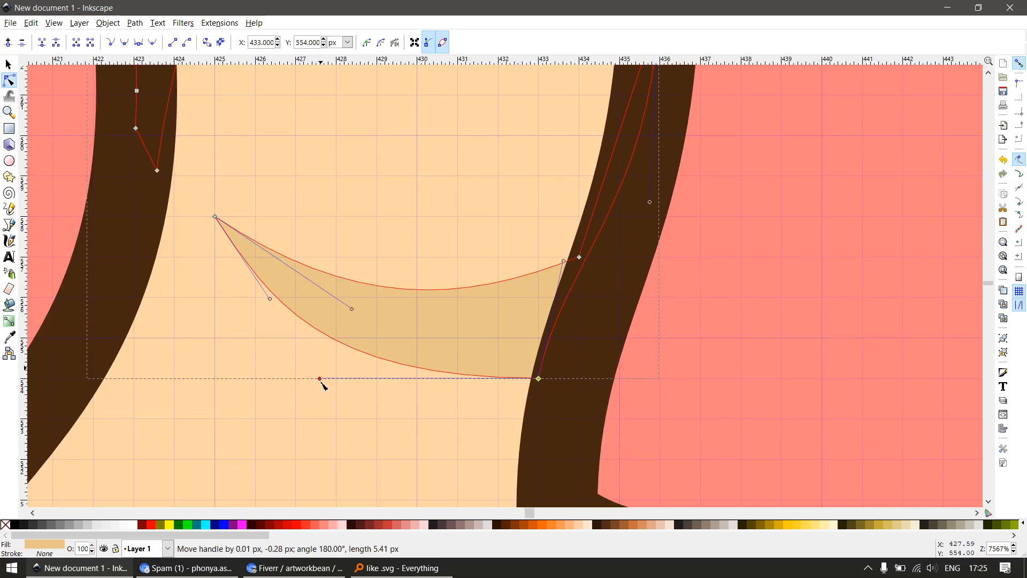
left_click(260, 311)
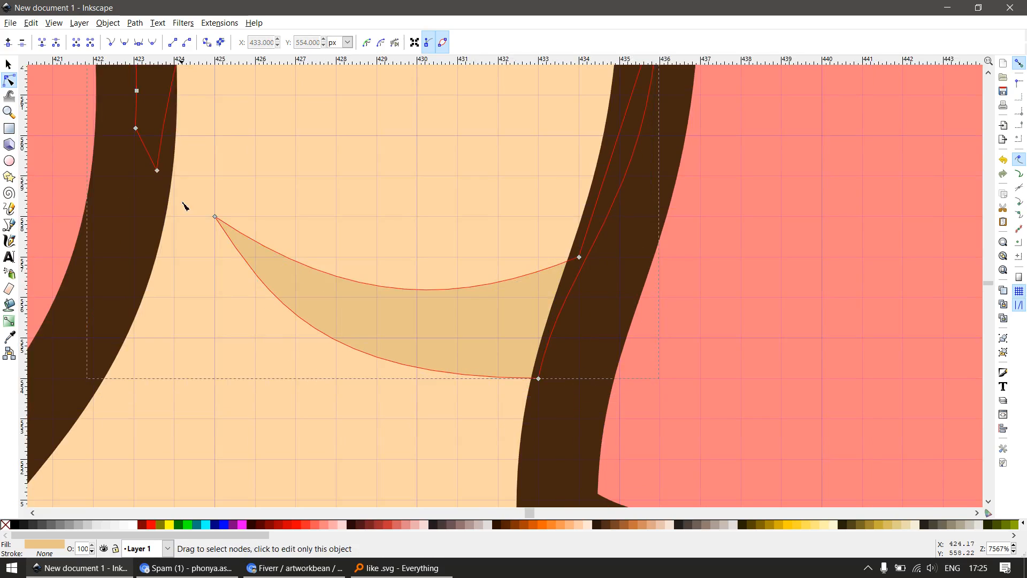
left_click(214, 217)
left_click_drag(271, 300, 246, 319)
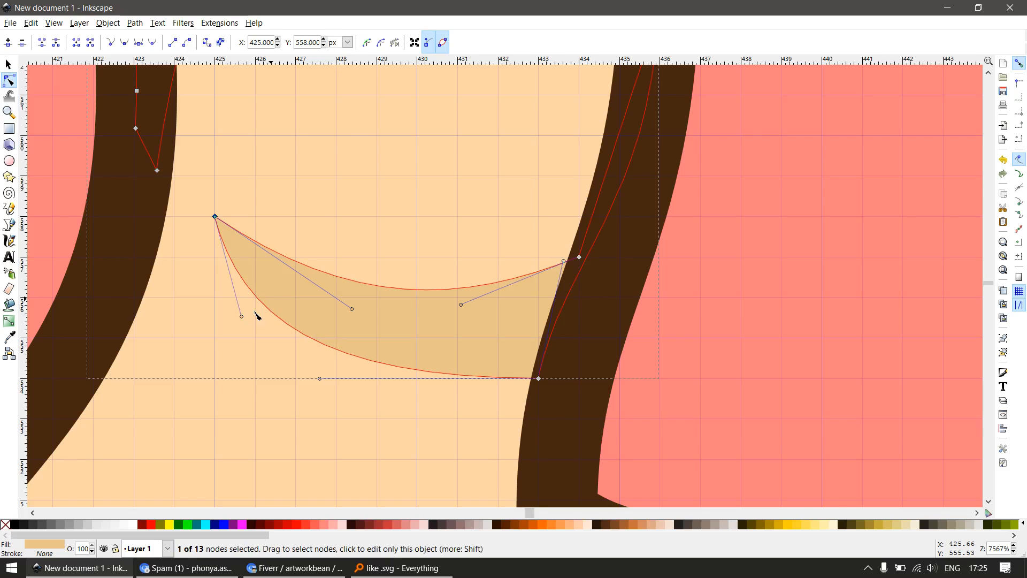
scroll(408, 294, "down", 2)
scroll(403, 304, "down", 3)
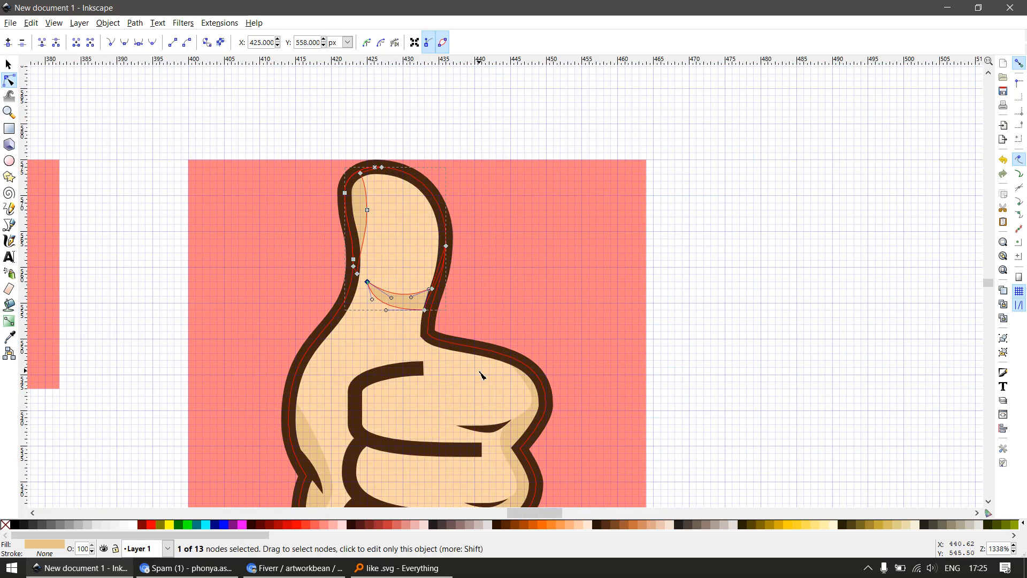
Snap the upper end node of the top finger line to X 433, Y 546 px
scroll(480, 372, "down", 2)
key("F3")
left_click_drag(387, 340, 486, 418)
key("F1")
left_click(565, 248, "ctrl")
key("F2")
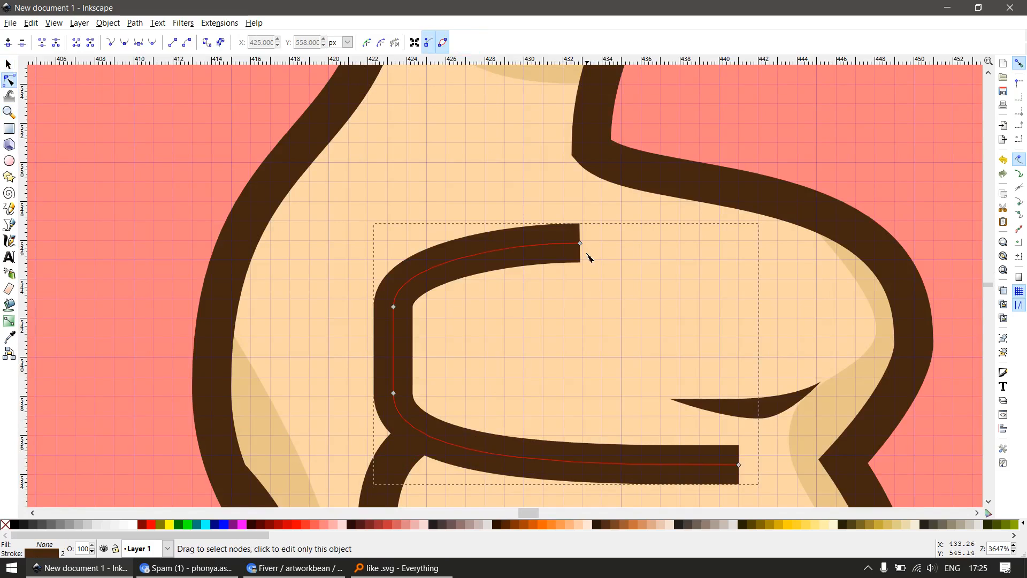
left_click_drag(585, 244, 586, 245)
Snap the top finger line's upper corner node to 423, 543 px and align the lower corner node vertically below it
scroll(418, 308, "up", 2)
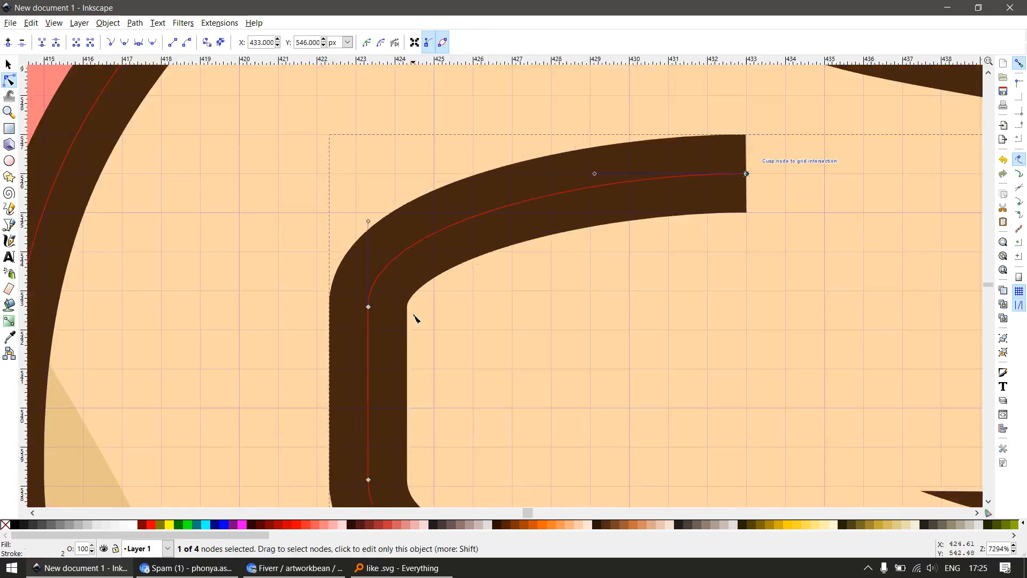
left_click_drag(368, 307, 357, 291)
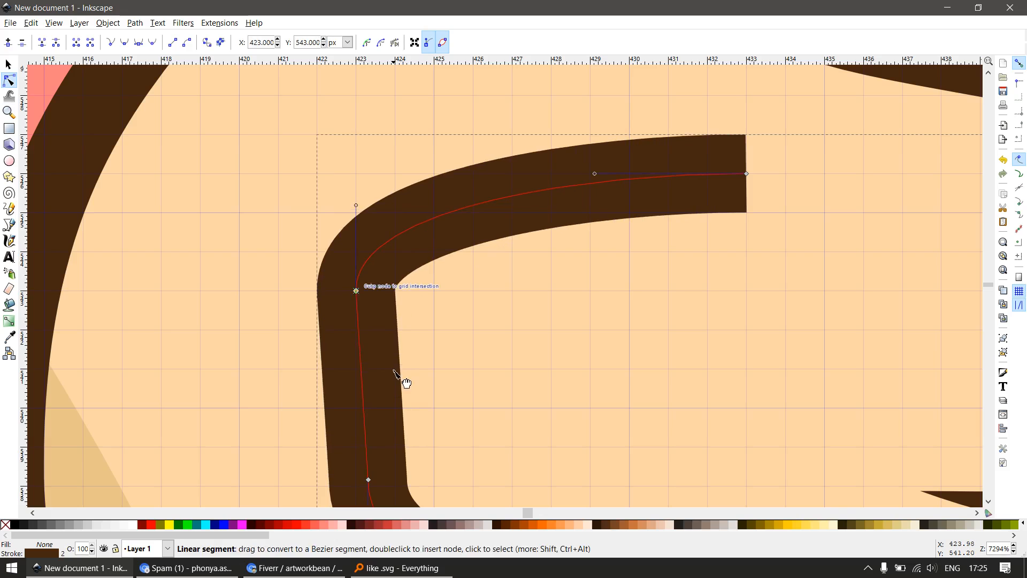
scroll(396, 383, "down", 3)
scroll(387, 461, "up", 2)
left_click_drag(381, 373, 373, 378)
Move the top finger line's lower end to 441, 535 px, insert a node at 435, 535 px and straighten the segment between them
scroll(432, 366, "down", 3)
scroll(592, 424, "up", 3)
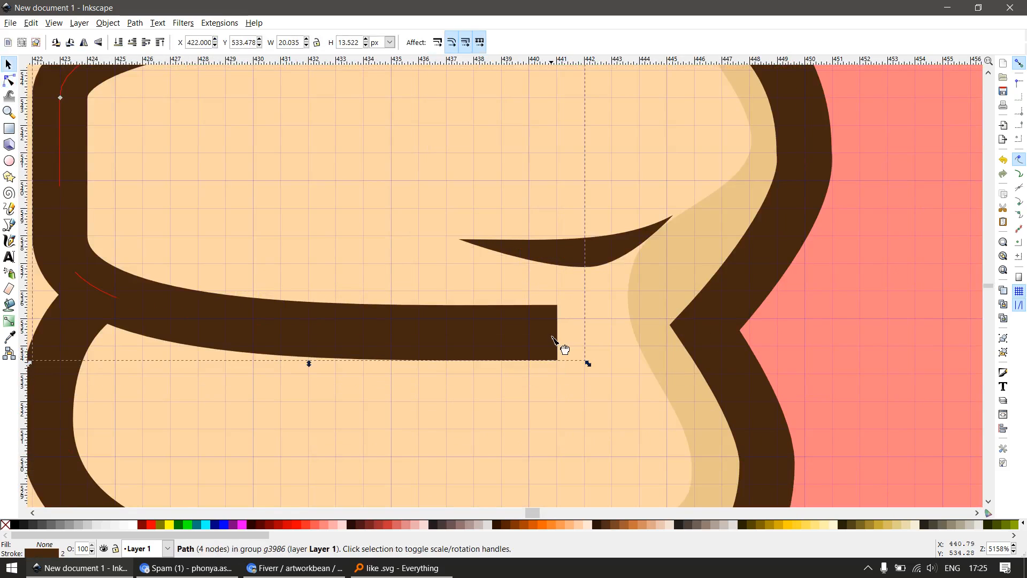
left_click_drag(558, 334, 556, 319)
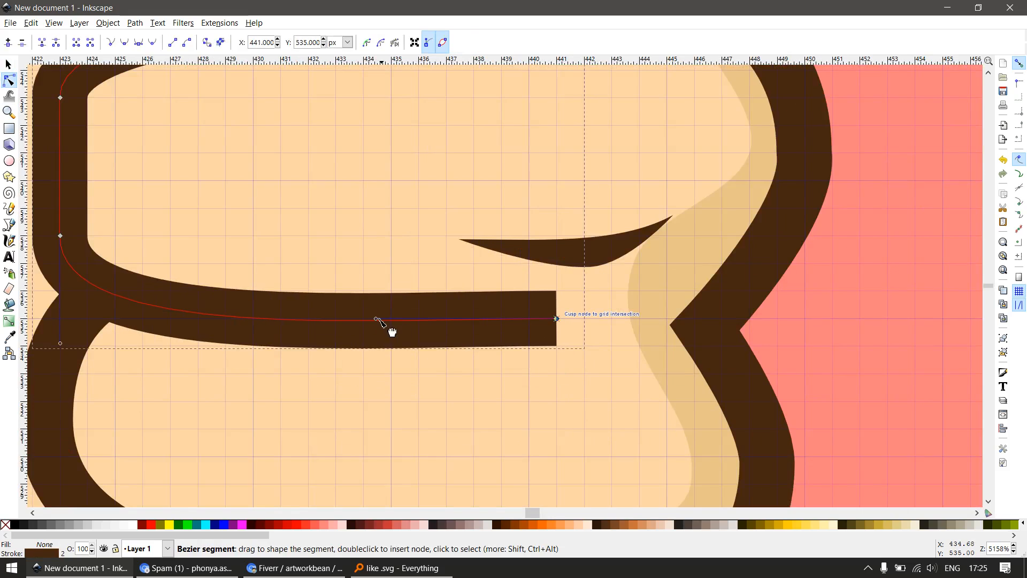
left_click_drag(376, 319, 392, 320)
left_click(382, 322, "ctrl+alt")
key("Escape")
left_click_drag(359, 367, 561, 309)
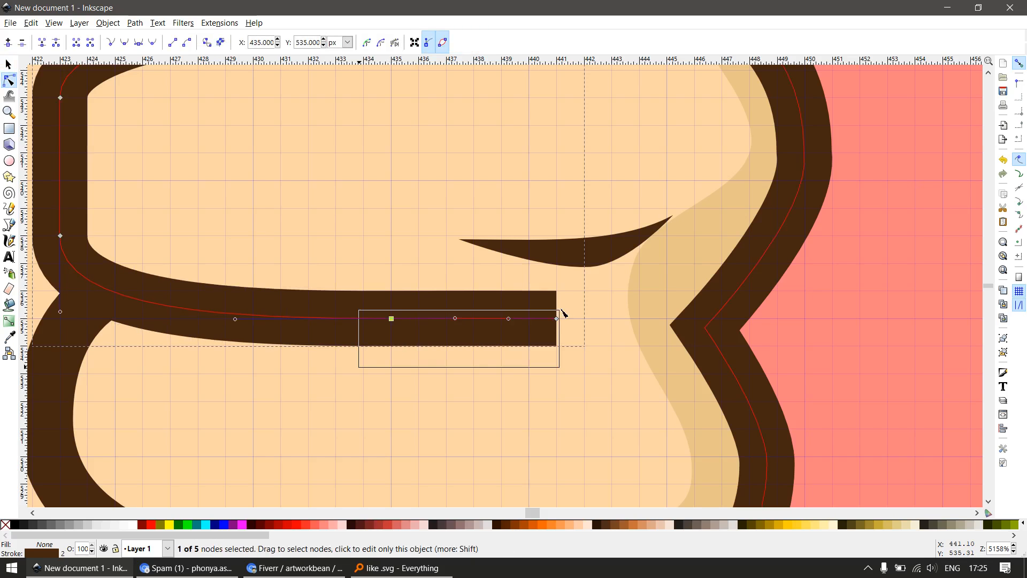
Snap the free end node of the second finger line to X 440, Y 525 px
scroll(546, 335, "down", 4)
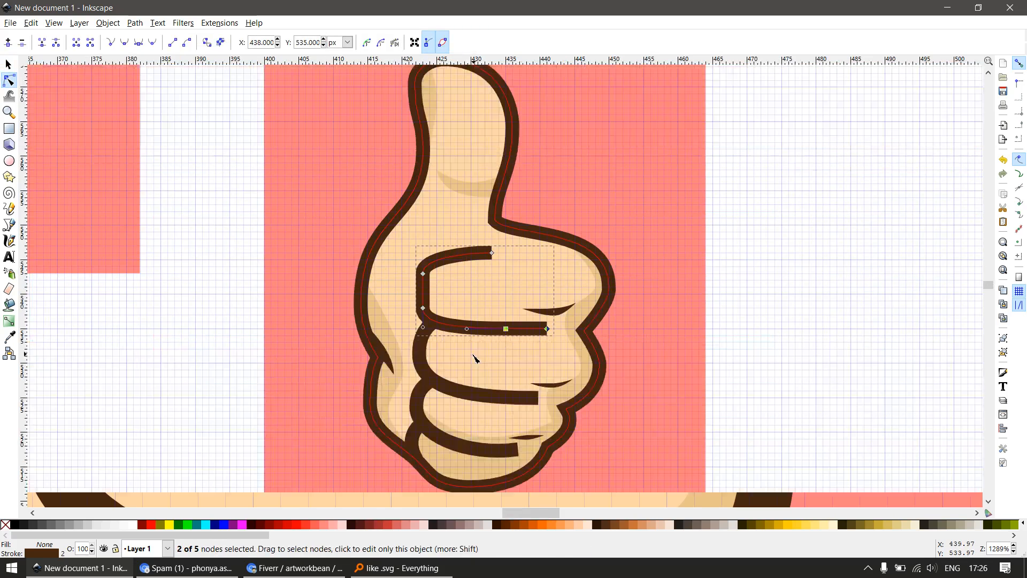
scroll(456, 347, "up", 4)
scroll(364, 312, "down", 4)
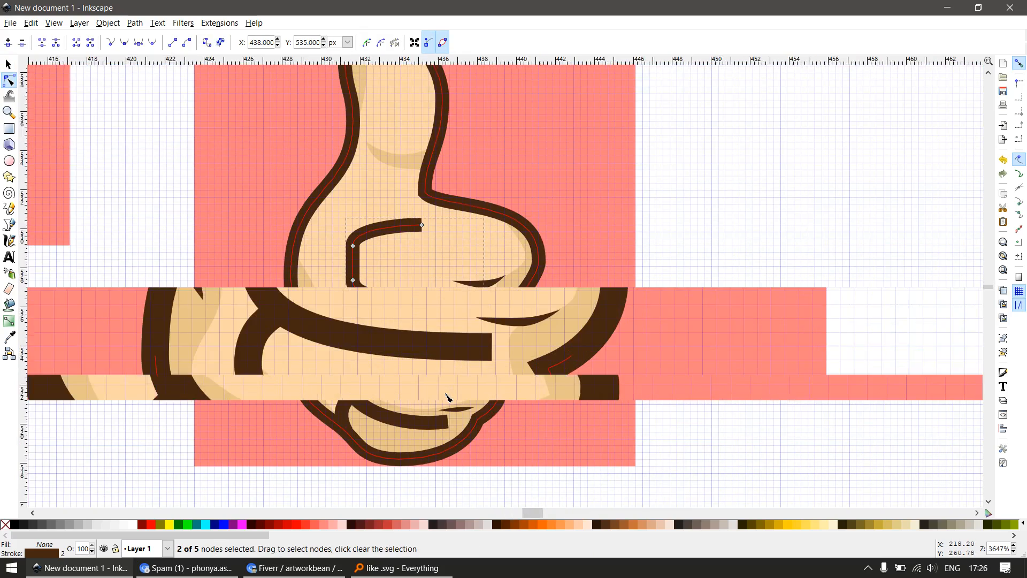
scroll(447, 394, "up", 3)
left_click_drag(512, 328, 516, 326)
Snap the second finger line's curve node to 422, 532 px and its starting node to 425, 536 px
scroll(178, 225, "up", 1)
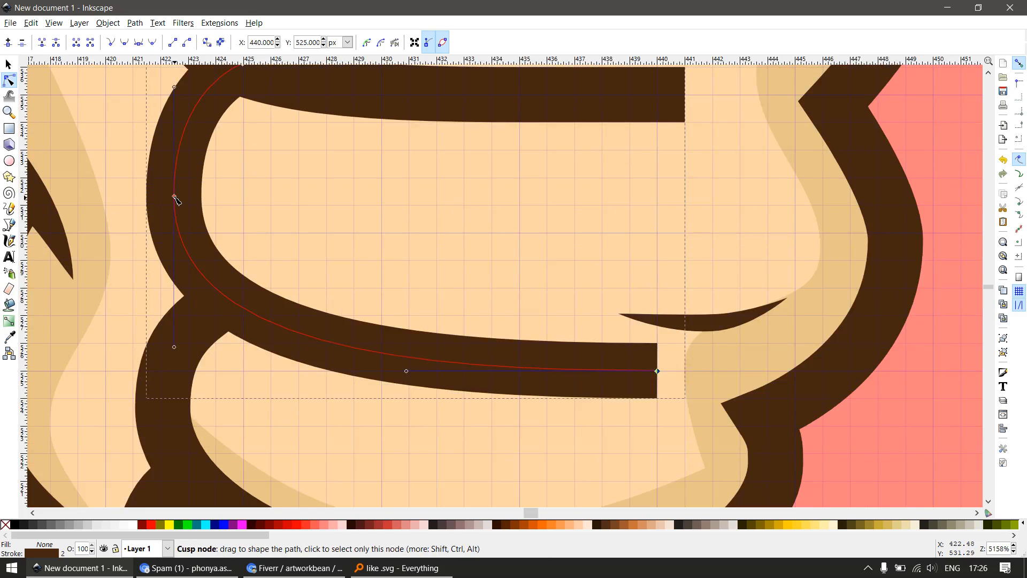
left_click_drag(184, 211, 167, 182)
scroll(289, 278, "down", 2)
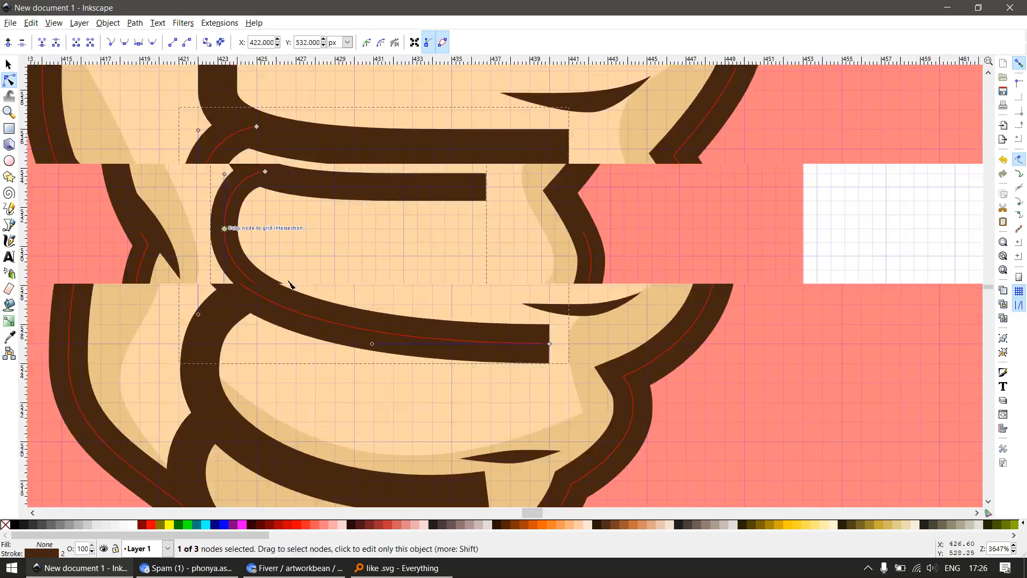
scroll(244, 156, "up", 3)
key("space")
key("space")
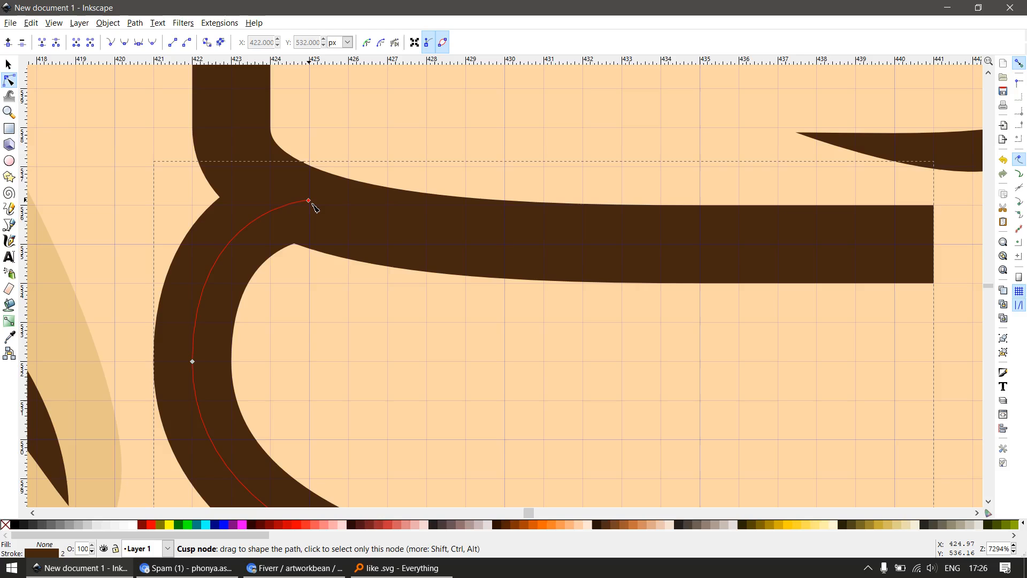
left_click_drag(314, 208, 313, 206)
Insert a node at 434, 525 px on the second finger line and make its end segment straight
scroll(362, 261, "down", 4)
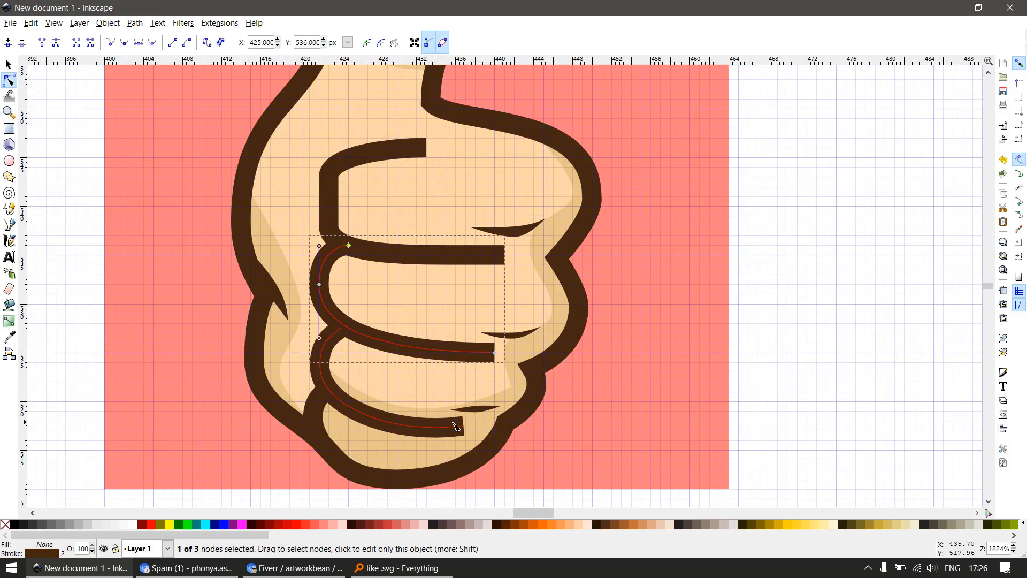
scroll(455, 426, "up", 2)
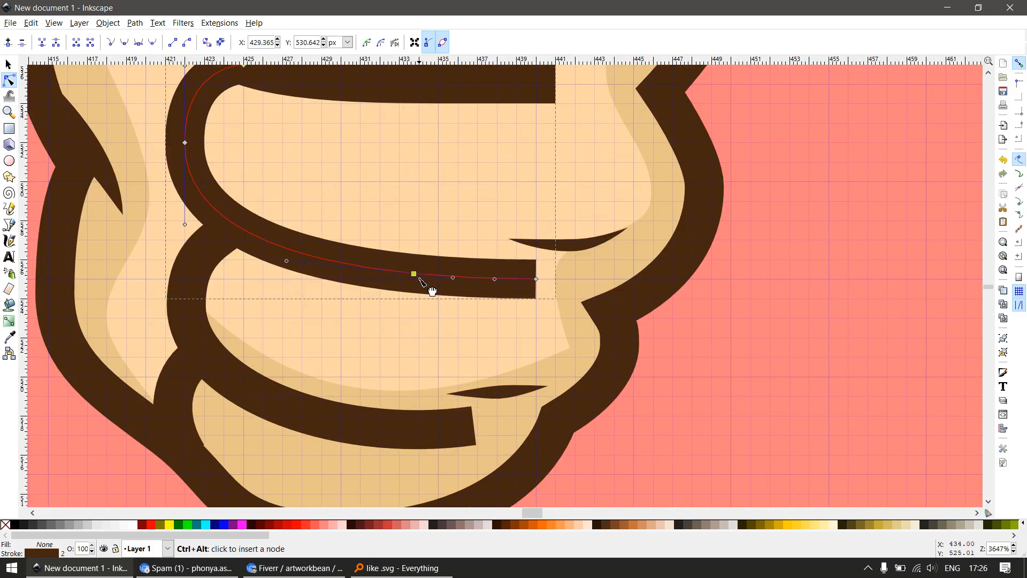
key("space")
key("space")
left_click_drag(414, 273, 419, 279)
left_click_drag(373, 328, 584, 271)
scroll(585, 270, "down", 2)
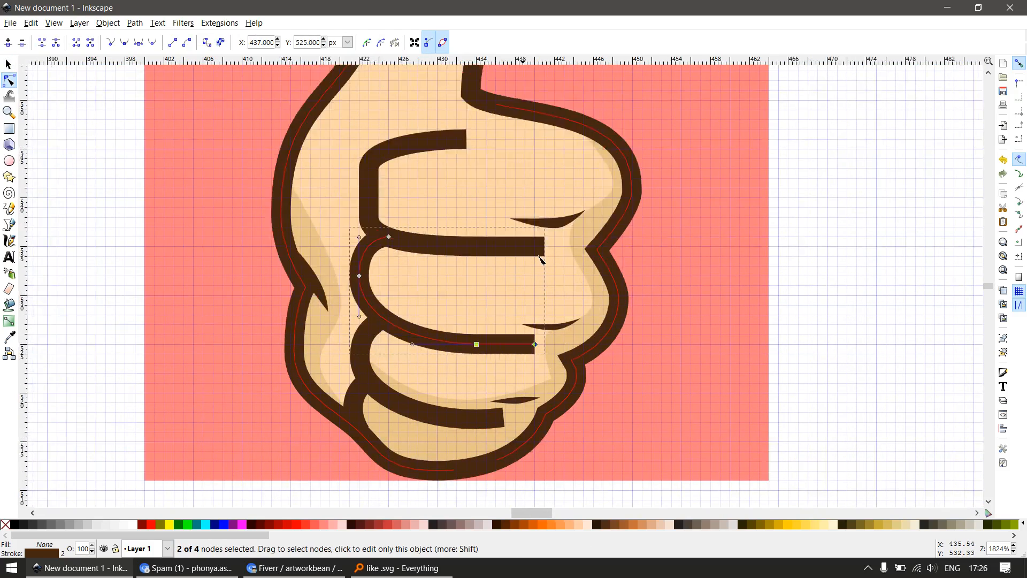
Snap the free end node of the third finger line to X 437, Y 518 px
scroll(539, 257, "up", 2)
left_click(519, 237)
scroll(432, 289, "down", 4)
key("z")
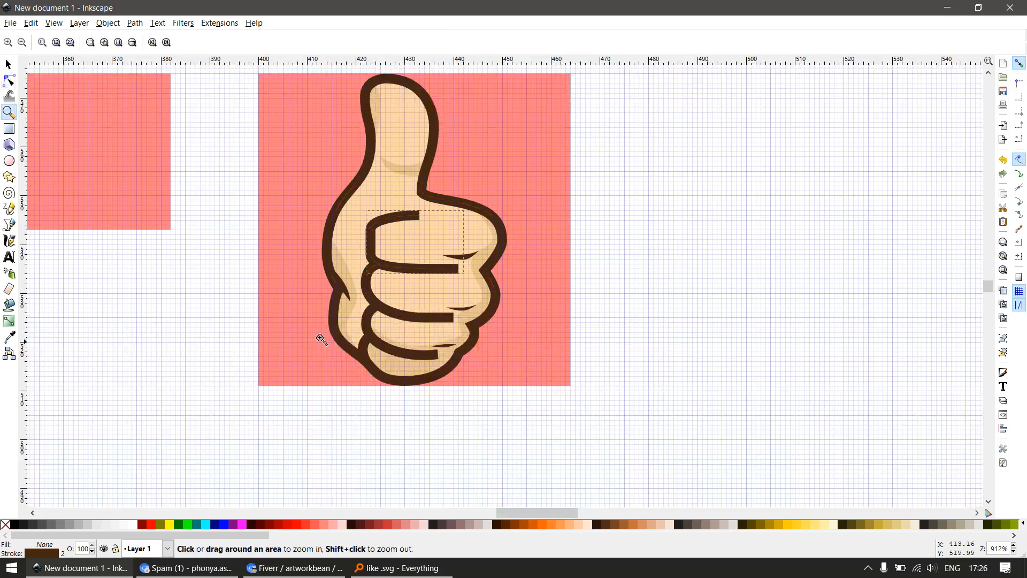
left_click_drag(515, 393, 515, 393)
key("s")
left_click(531, 320, "ctrl")
key("n")
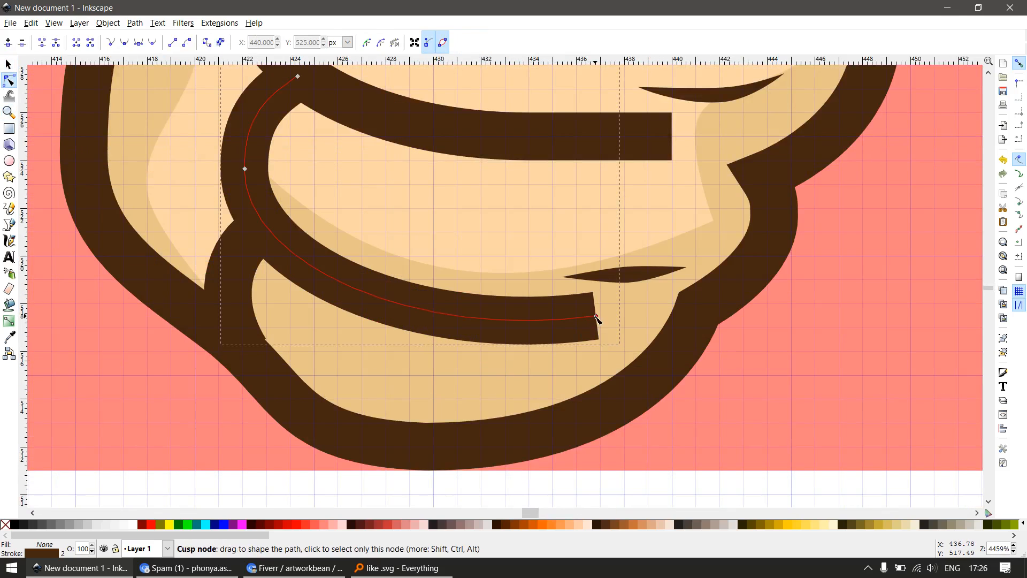
mouse_move(596, 316)
left_mouse_down()
mouse_move(602, 310)
mouse_move(596, 323)
left_mouse_up()
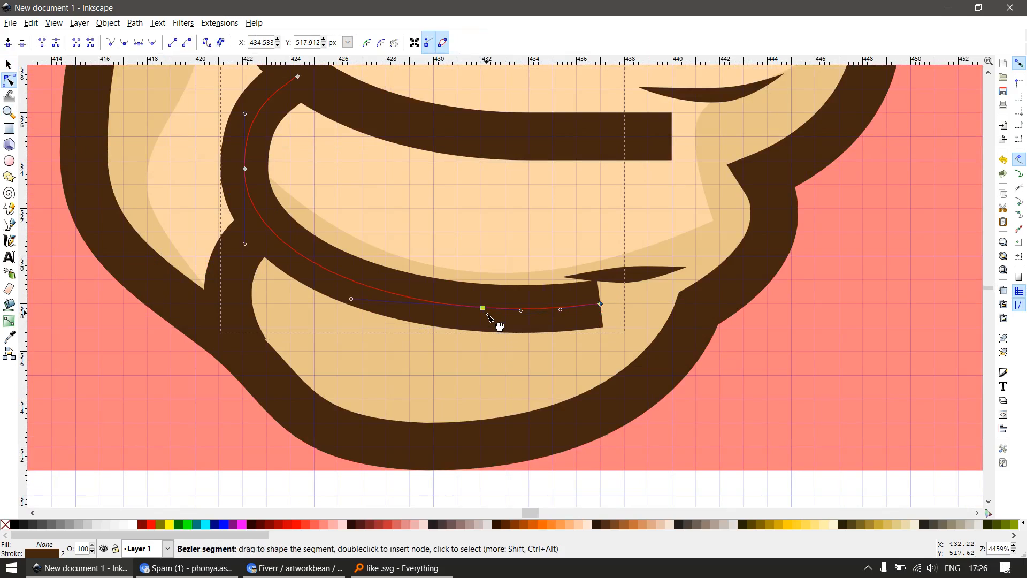
Insert a node at 432, 518 px on the third finger line and convert its end segment to a straight line
key("s")
key("n")
left_click_drag(482, 344, 628, 294)
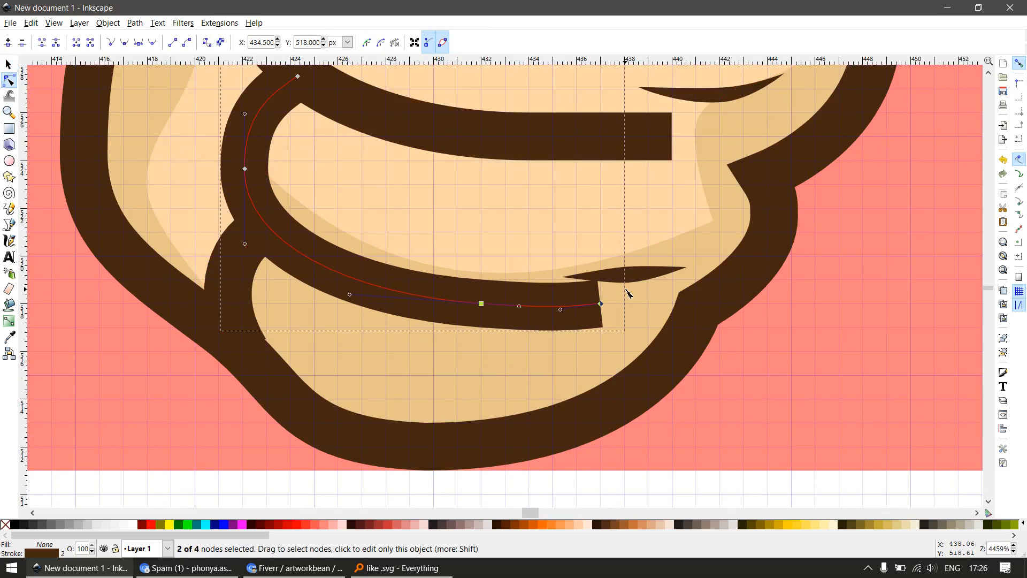
key("shift+l")
key("s")
key("n")
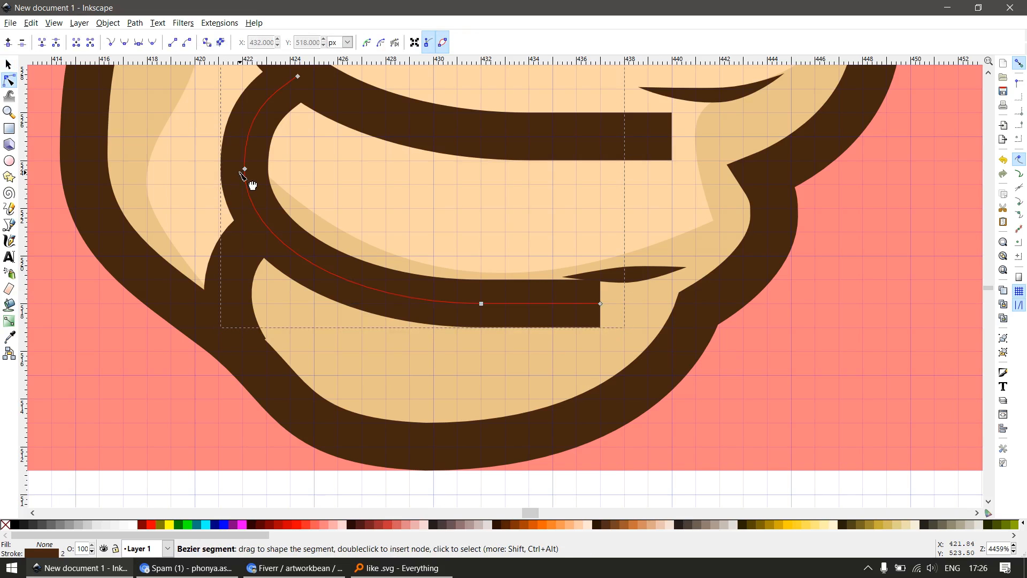
Snap the third finger line's curve node to 422, 524 px and its starting node to 424, 528 px
left_click_drag(245, 169, 243, 160)
left_click_drag(302, 97, 305, 128)
scroll(321, 188, "up", 2)
scroll(369, 225, "down", 4)
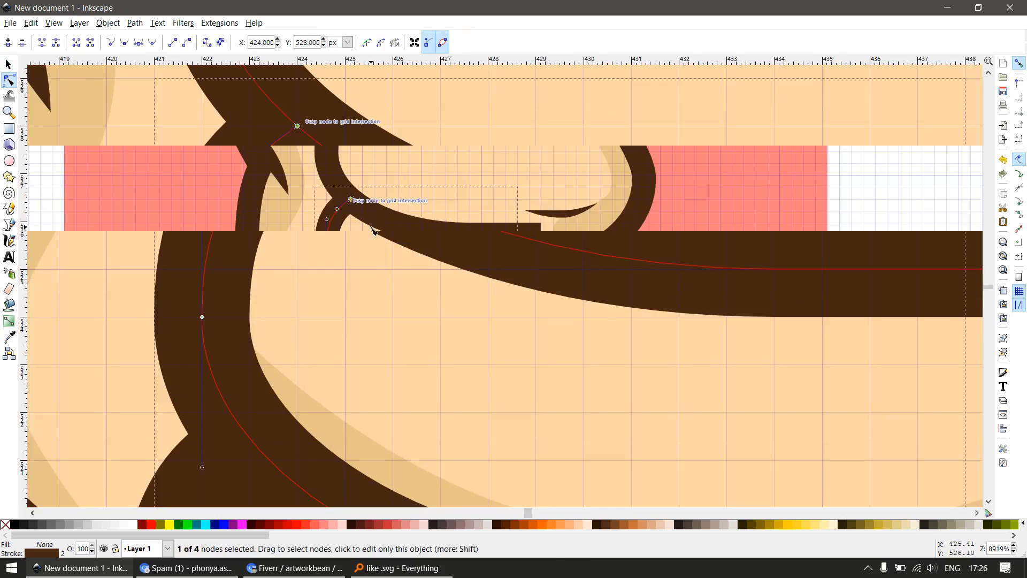
Select the hand outline and snap the node on the thumb's right side to 436, 564 px
scroll(471, 322, "up", 2)
left_click(603, 285)
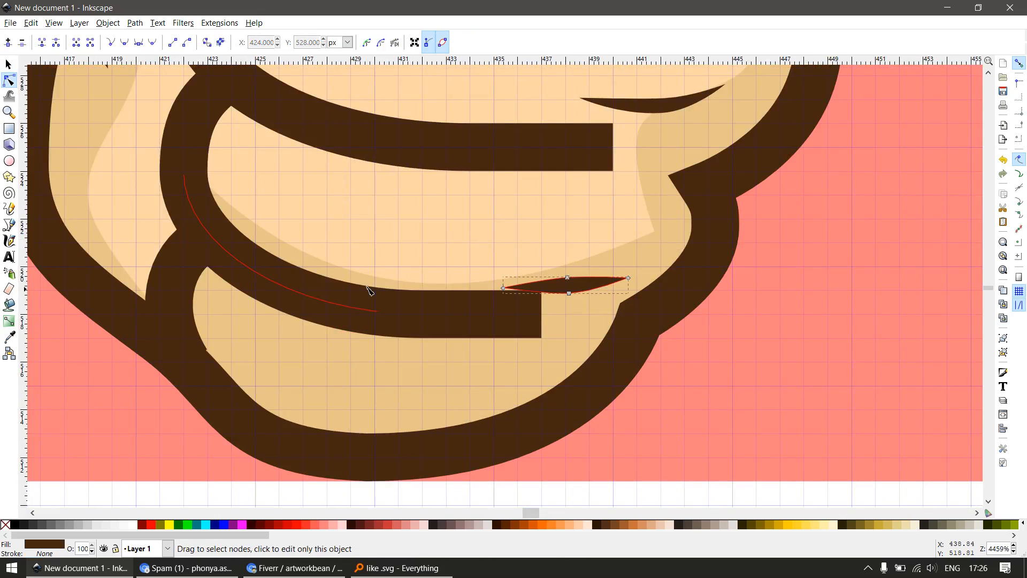
scroll(265, 317, "down", 1)
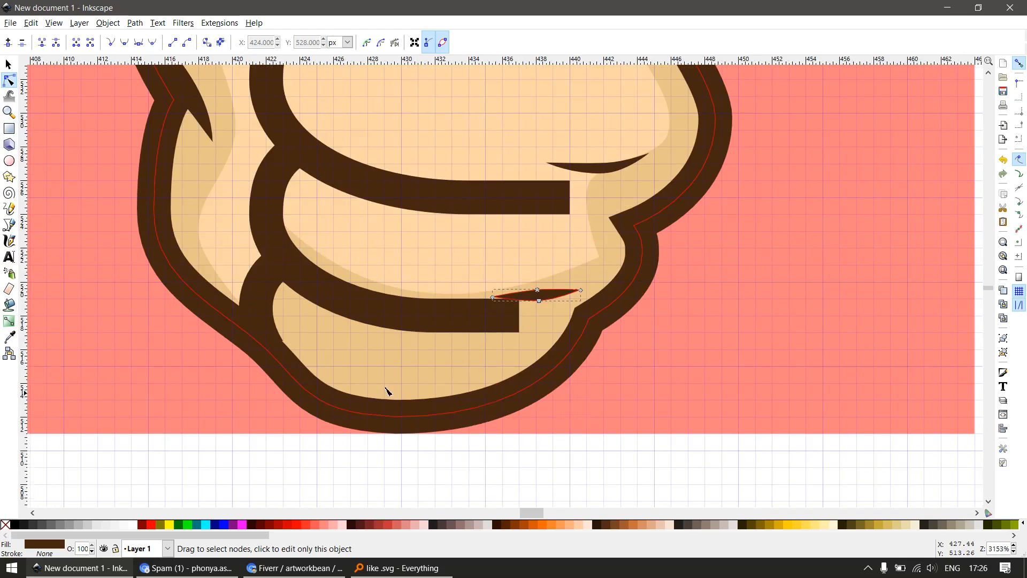
scroll(592, 293, "down", 3)
scroll(576, 284, "up", 3)
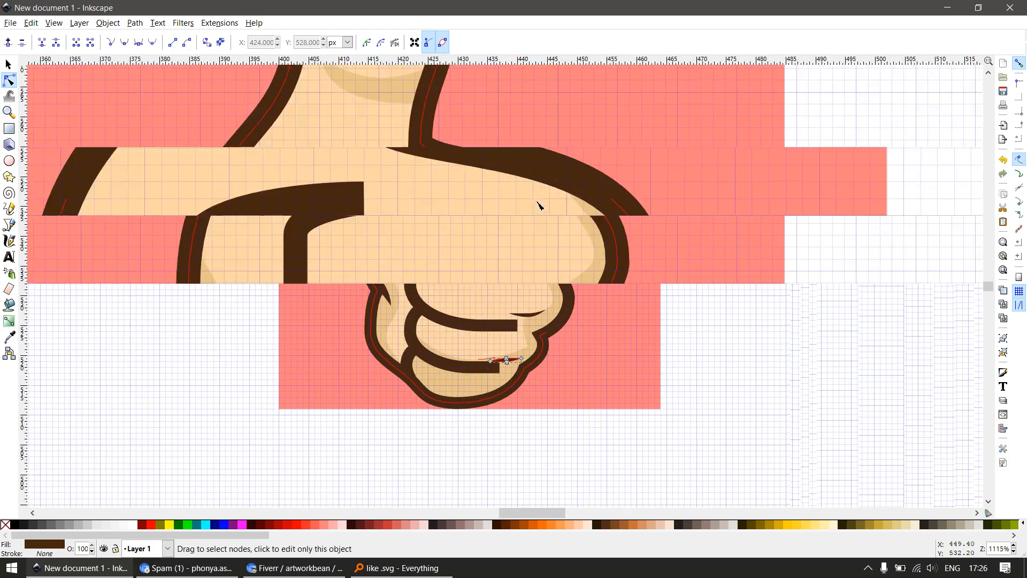
scroll(375, 295, "up", 10)
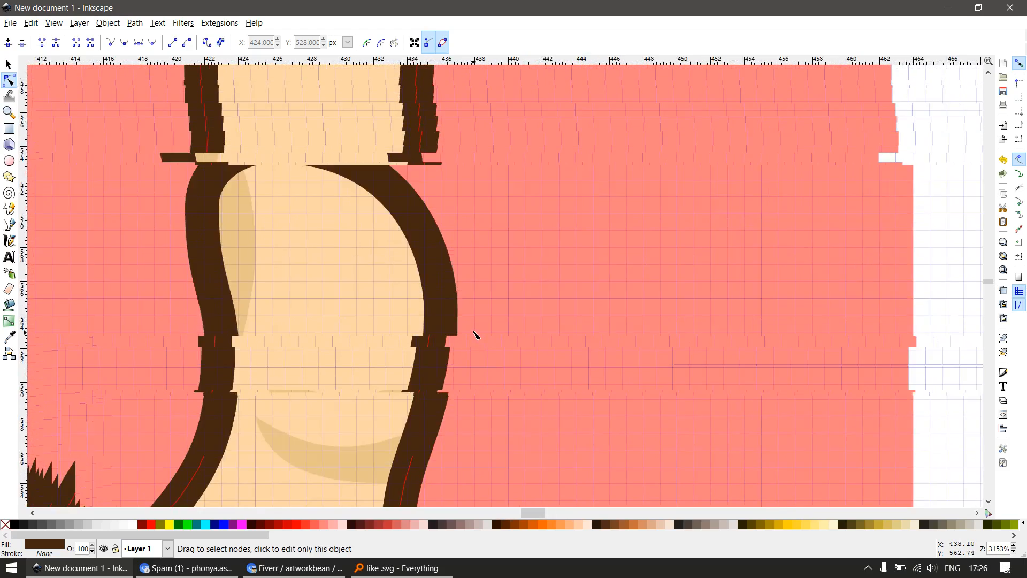
key("s")
left_click(448, 290)
key("n")
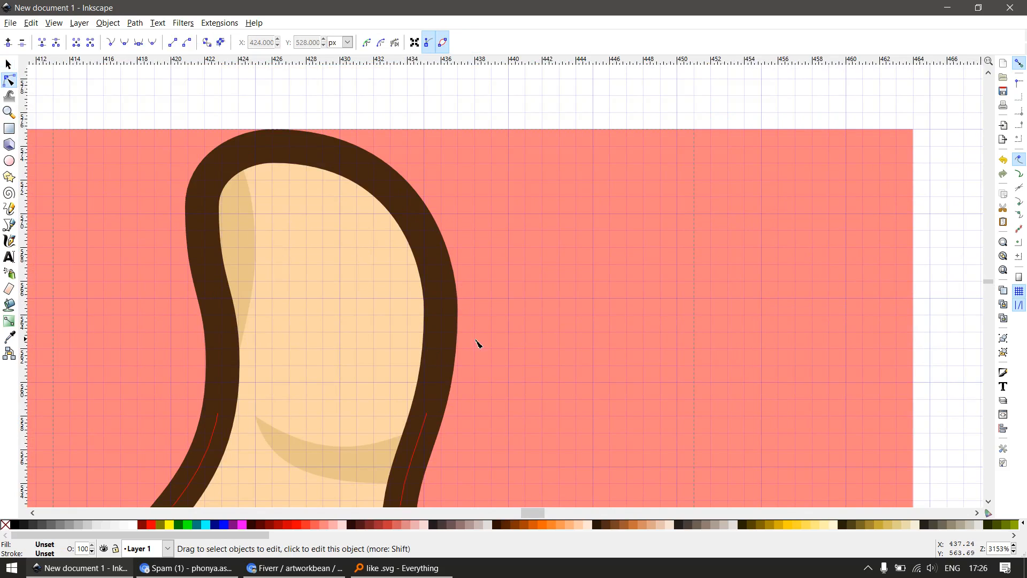
left_click(447, 321)
left_click_drag(442, 312, 443, 316)
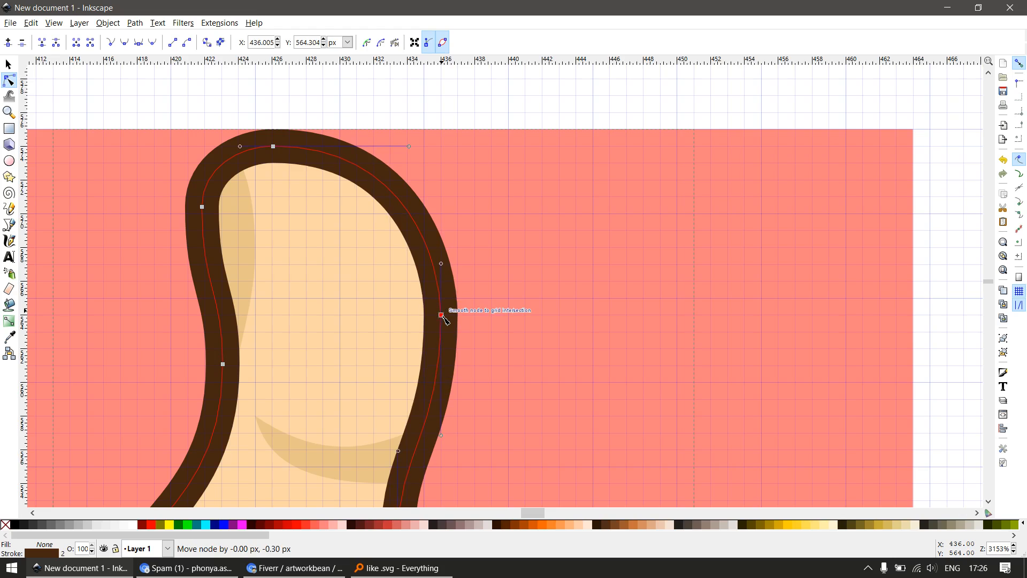
Snap the outline's thumb-base corner node to 433, 551 px and make the lower handle of the 450, 541 px node vertical
left_click_drag(455, 358, 450, 274)
left_click_drag(403, 440, 373, 377)
key("space")
key("space")
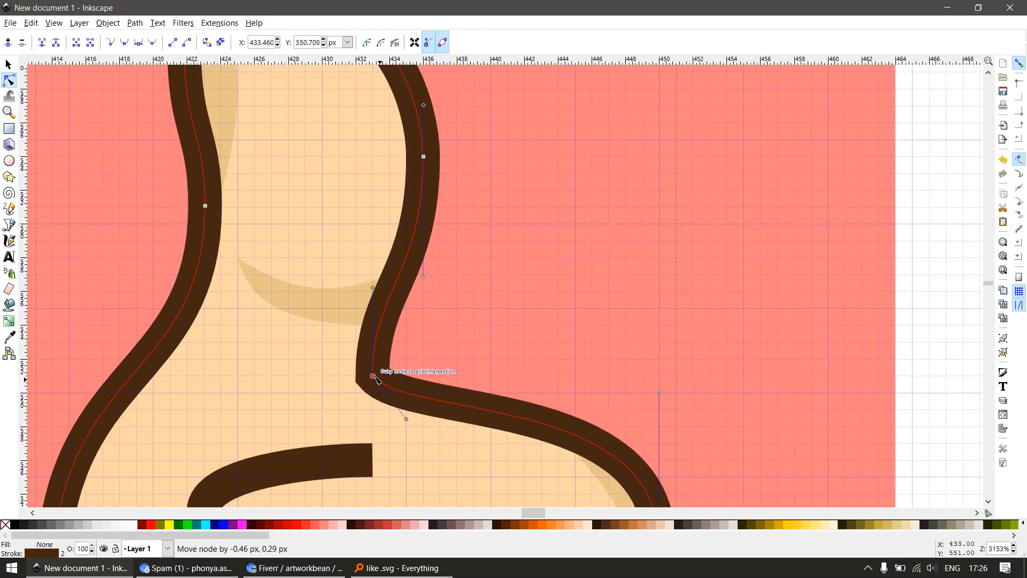
left_click_drag(487, 459, 431, 264)
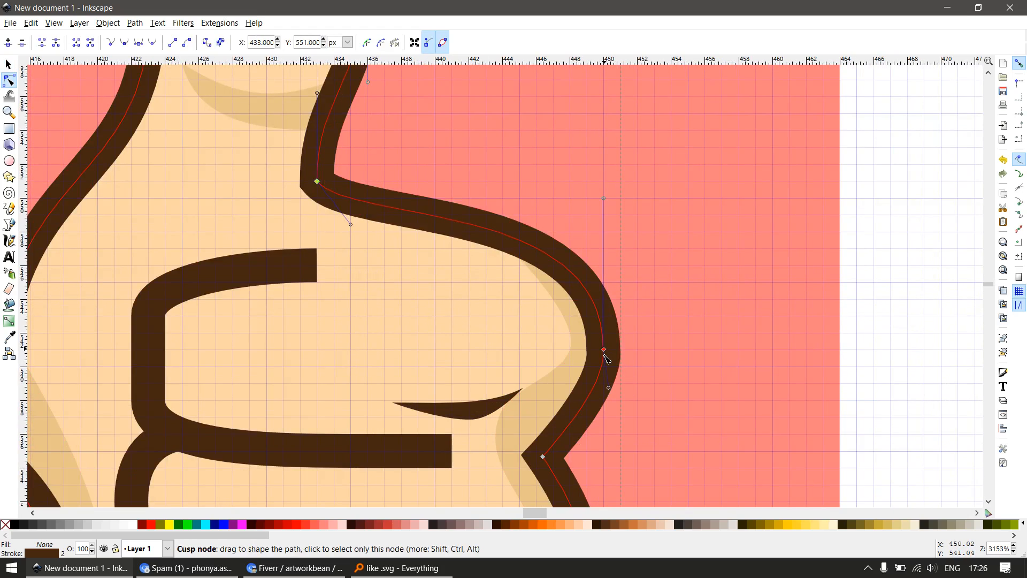
left_click(605, 351)
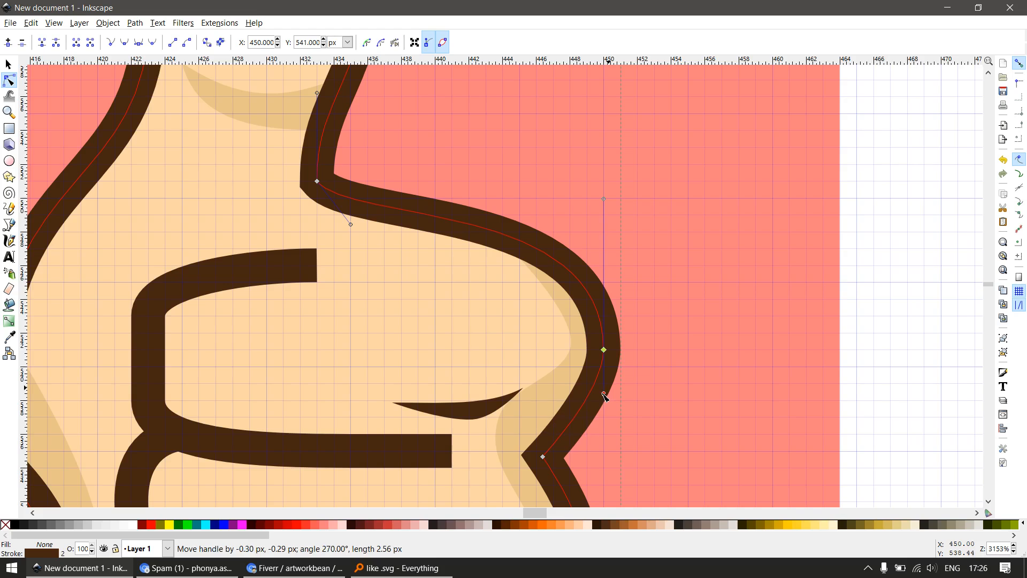
Snap the outline's notch node below the first finger to 446, 535 px and the second finger's curve node to 449, 530 px
left_click_drag(577, 489, 533, 378)
key("space")
key("space")
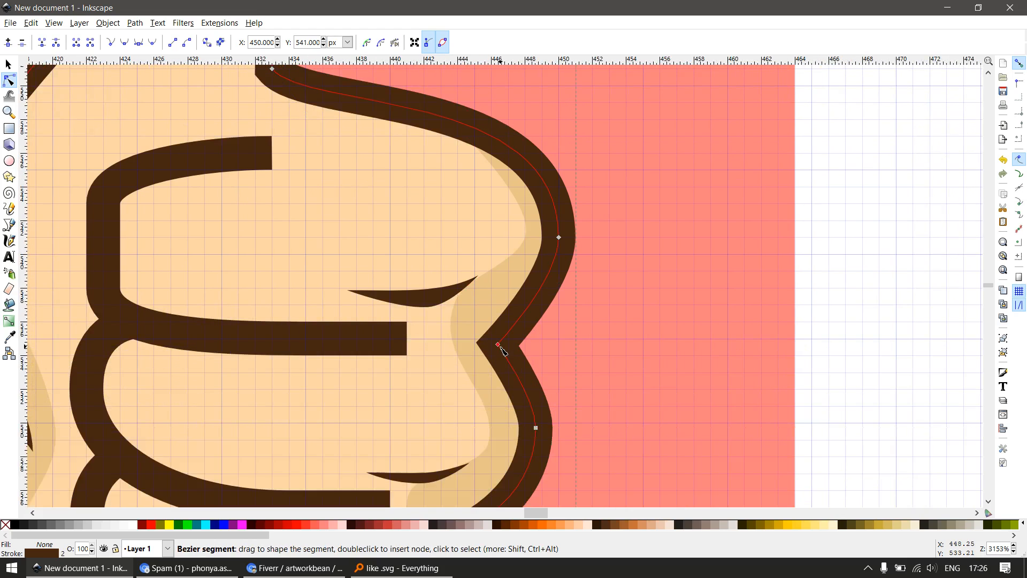
left_click_drag(498, 345, 492, 339)
left_click_drag(560, 413, 541, 324)
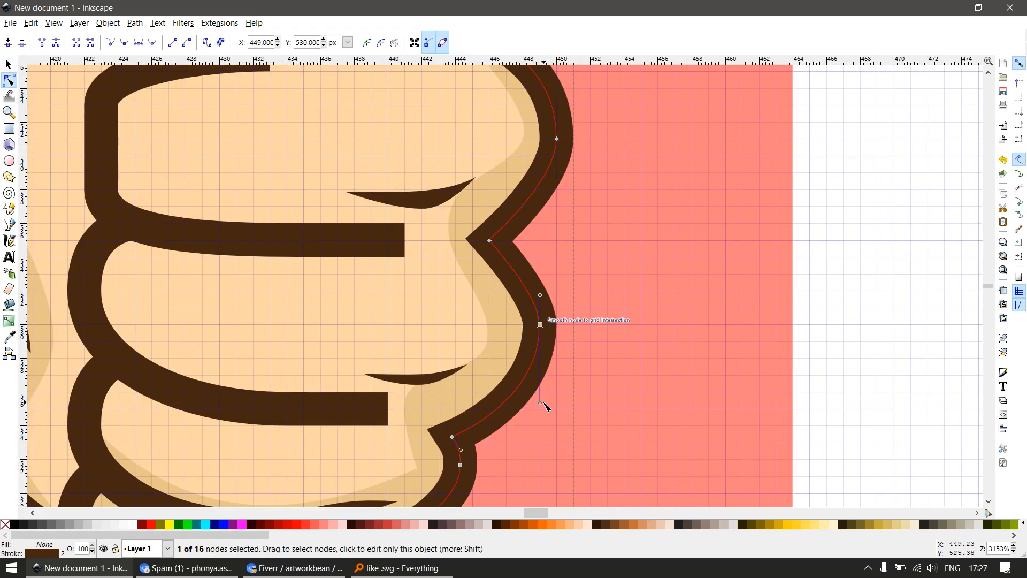
Snap the outline's notch node below the second finger to 444, 524 px and the notch below the third finger to 441, 518 px
scroll(500, 360, "down", 4)
key("space")
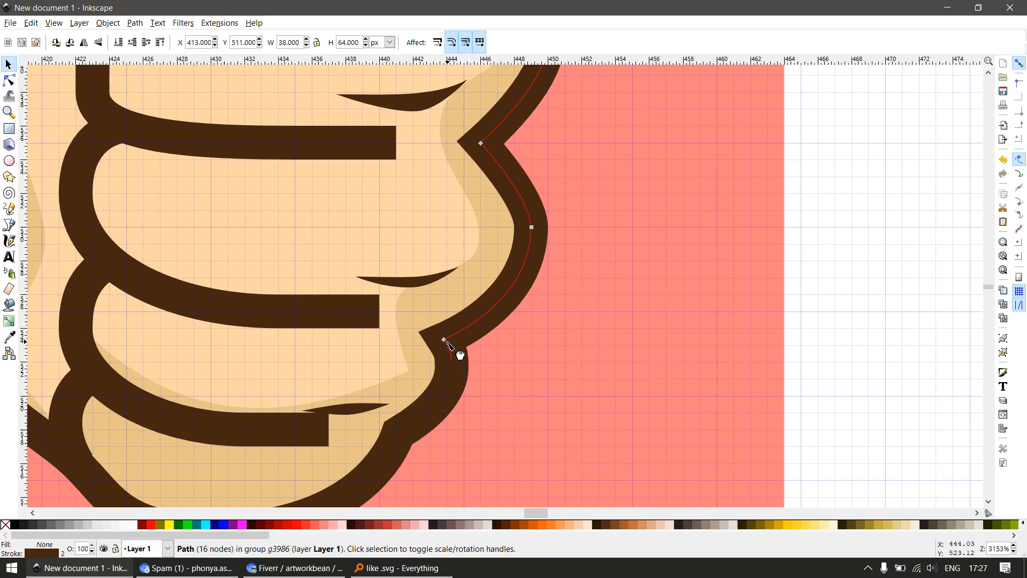
left_click_drag(444, 340, 445, 328)
scroll(423, 453, "up", 1)
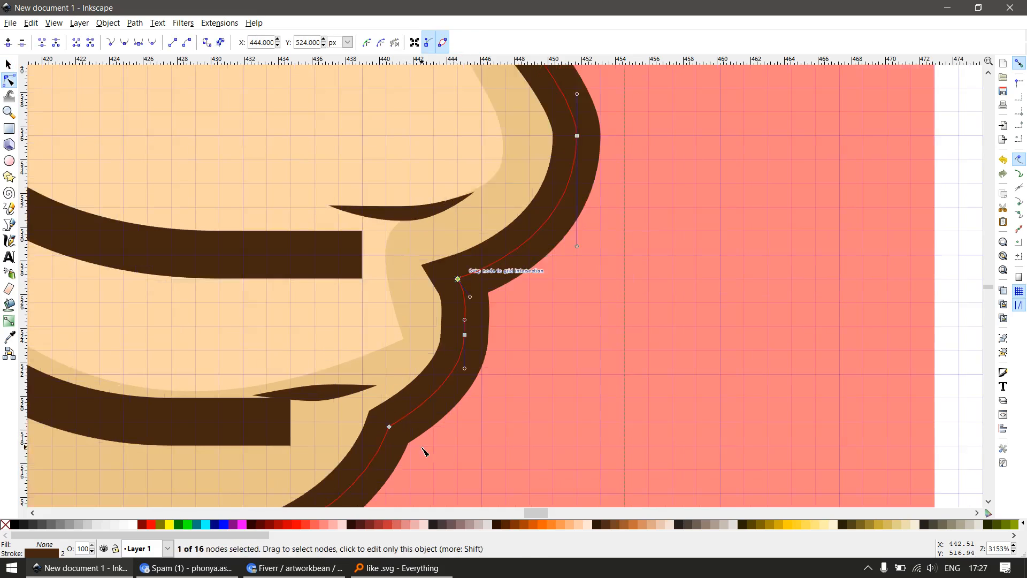
left_click_drag(389, 426, 386, 422)
Delete the curve node between the third finger's two notch nodes and make the upper notch's handle vertical
left_click_drag(498, 322, 456, 372)
key("Delete")
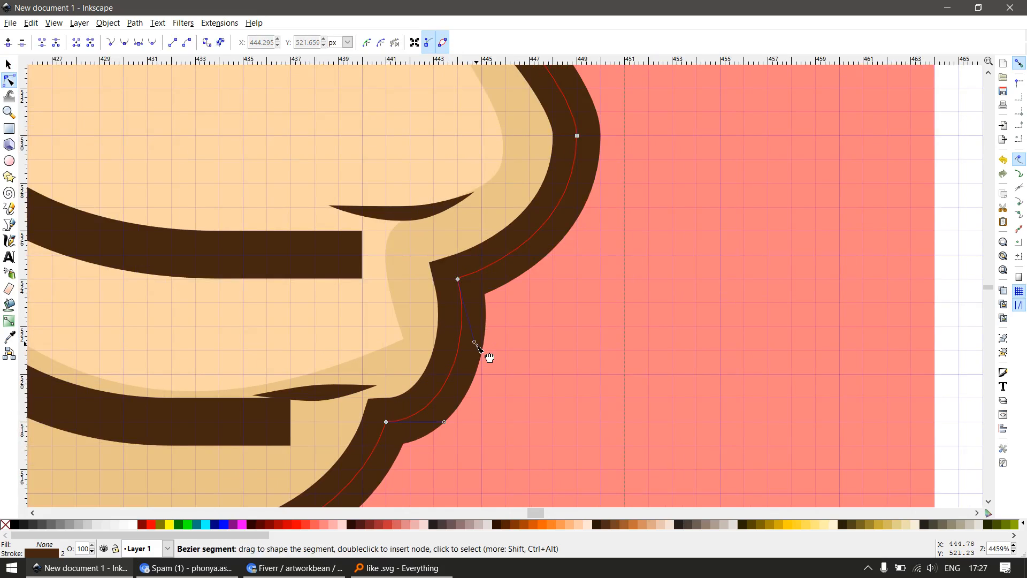
left_click_drag(475, 343, 462, 344)
Move the notch node below the second finger to 445, 524 px and lengthen the upper handle of the 449, 530 px node
scroll(511, 376, "down", 5)
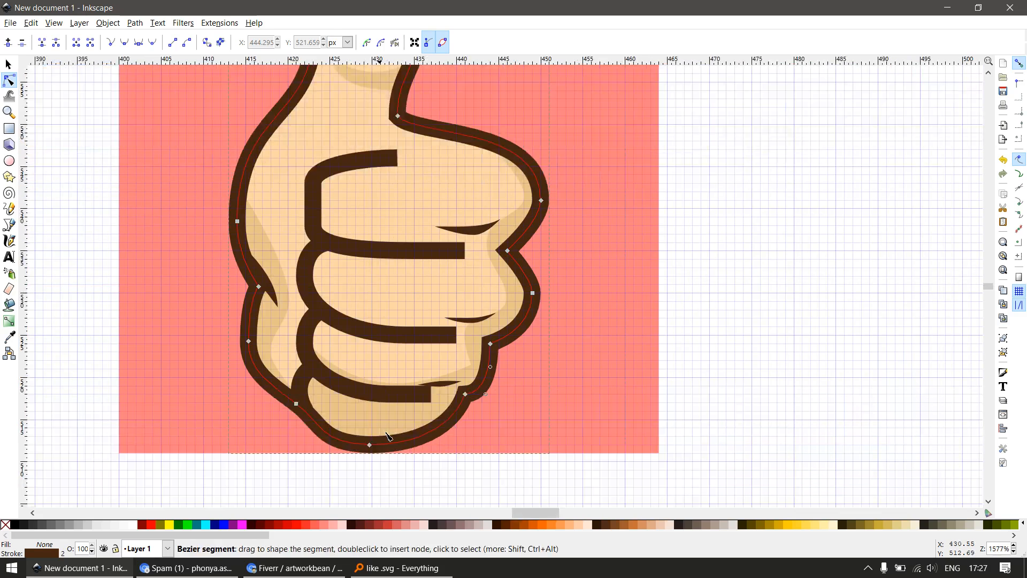
scroll(465, 375, "up", 4)
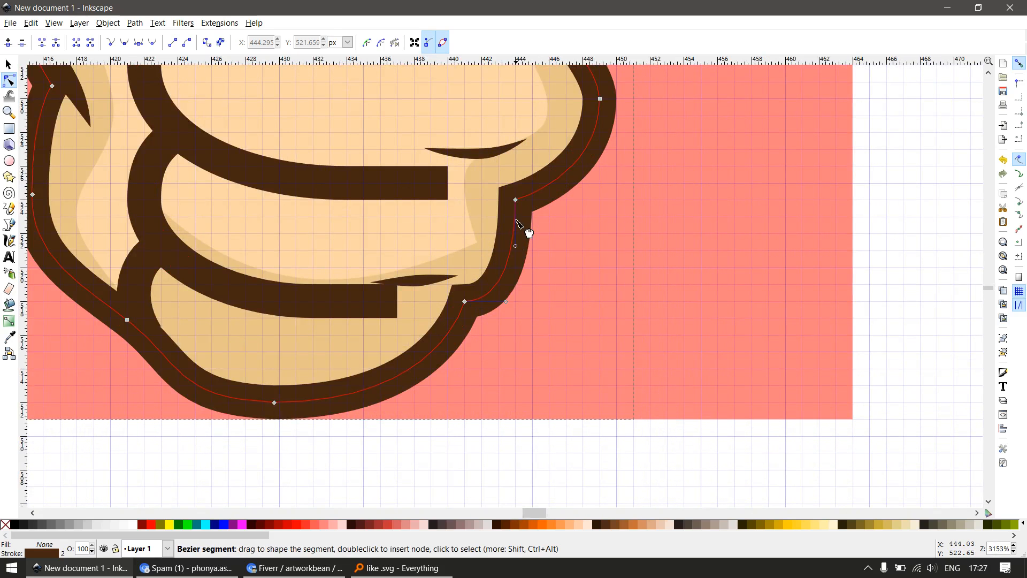
left_click_drag(515, 200, 534, 201)
left_click_drag(609, 243, 594, 375)
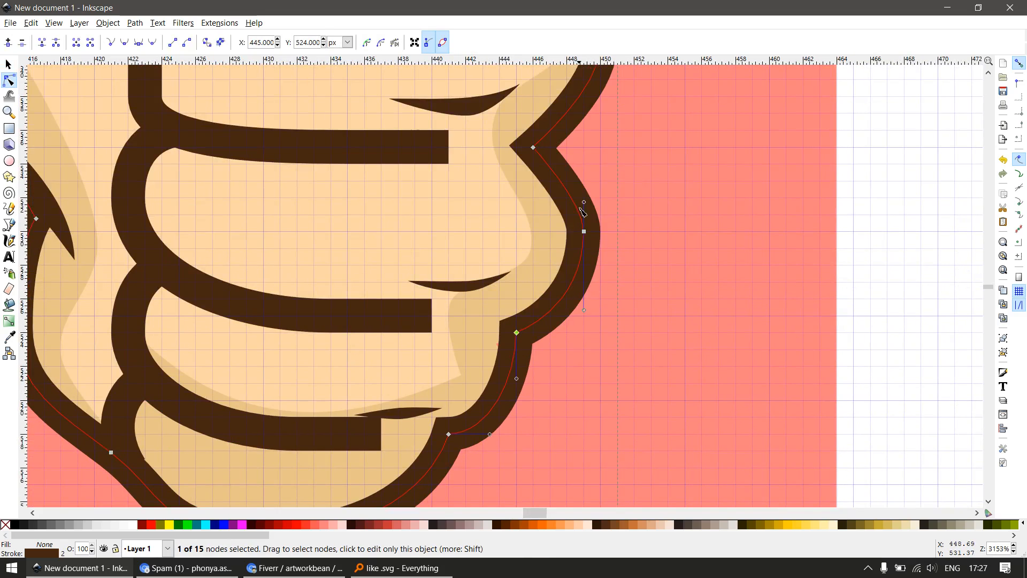
left_click(584, 233)
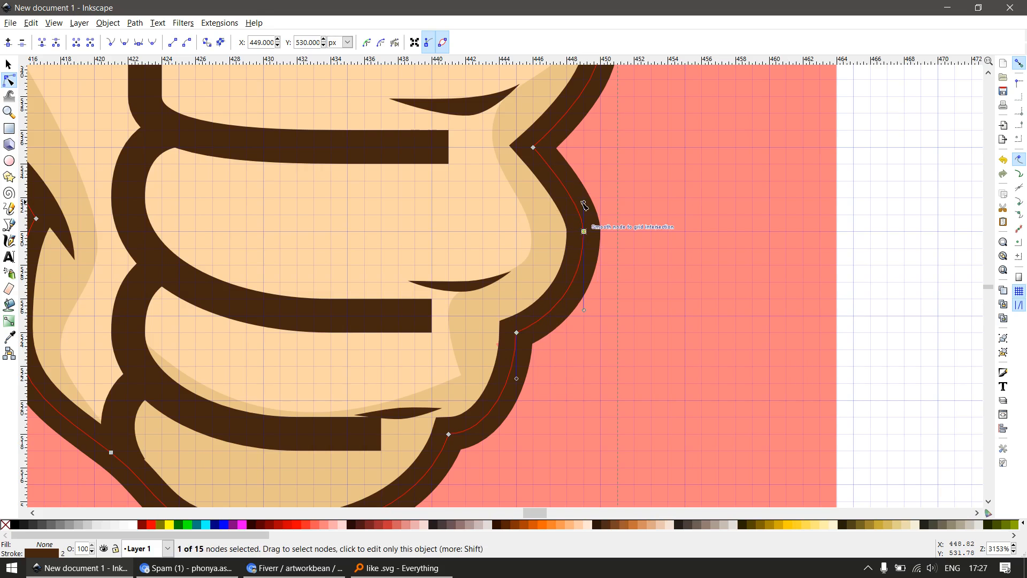
left_click_drag(584, 202, 585, 187)
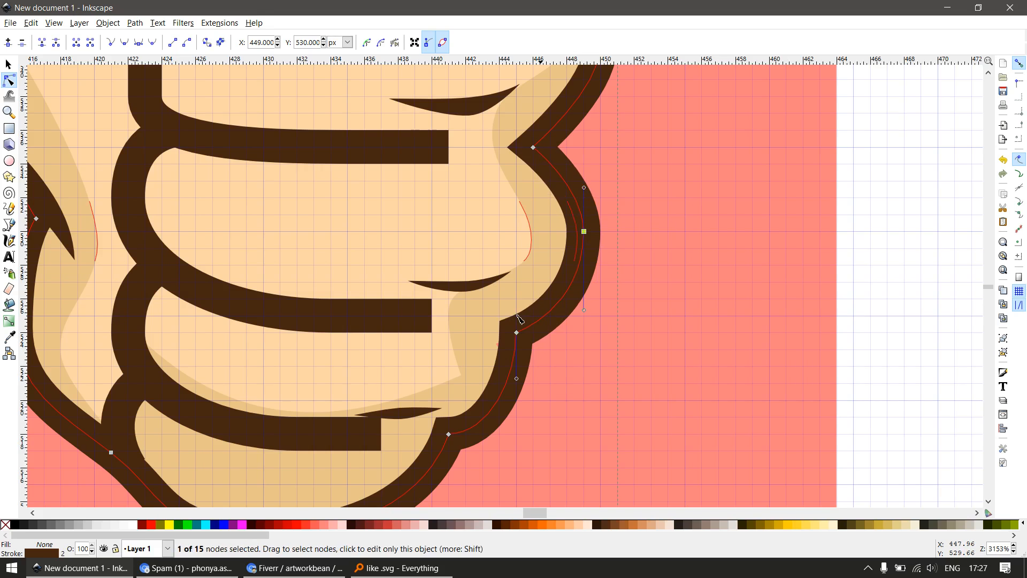
Snap the smooth node on the outline's lower left diagonal to 421, 517 px
left_click_drag(455, 415, 495, 257)
key("space")
key("space")
left_click_drag(300, 378, 447, 410)
key("space")
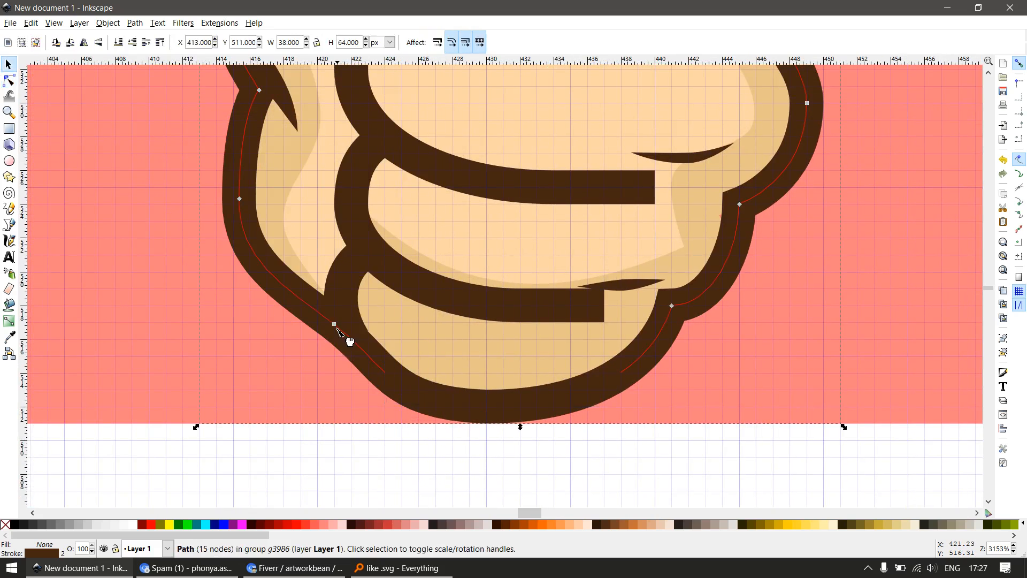
key("space")
left_click_drag(334, 324, 335, 323)
Snap the node on the outline's lower left side to 415, 524 px and align its lower handle vertically
left_click_drag(262, 306, 344, 445)
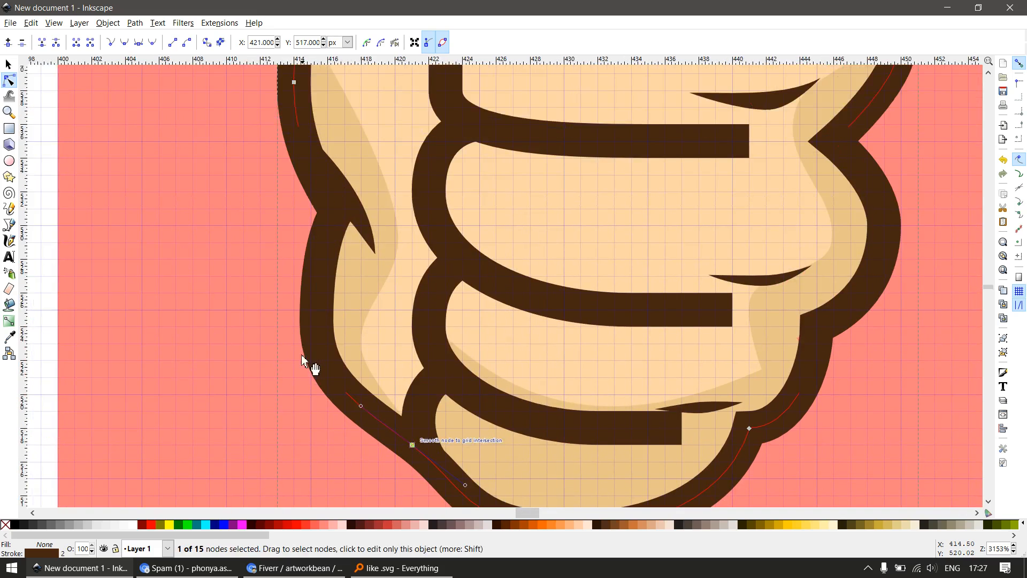
key("space")
Snap the notch node on the outline's left side to 416, 531 px
key("space")
left_click_drag(317, 322, 313, 327)
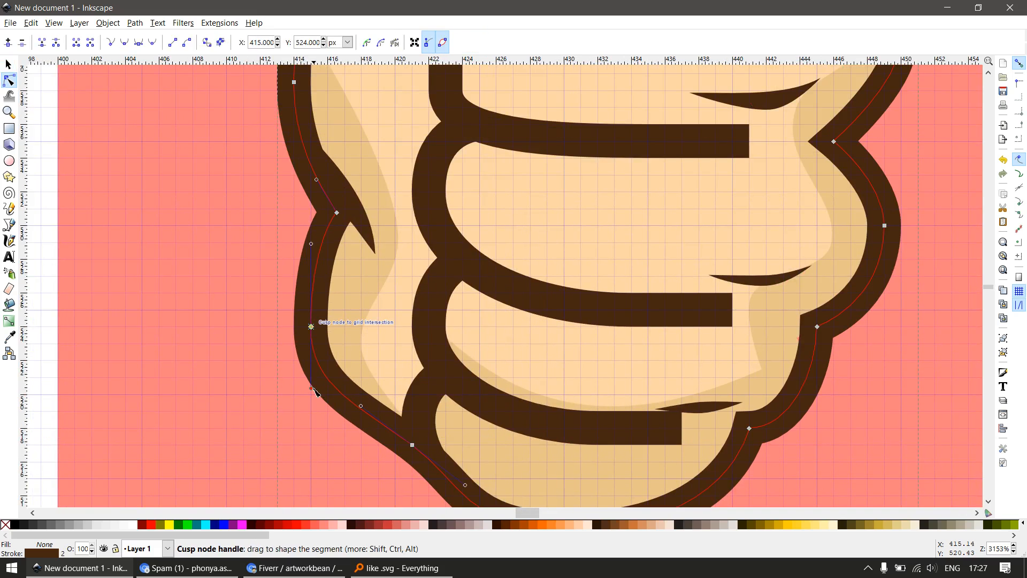
left_click_drag(306, 373, 306, 373)
left_click_drag(336, 262, 368, 357)
key("space")
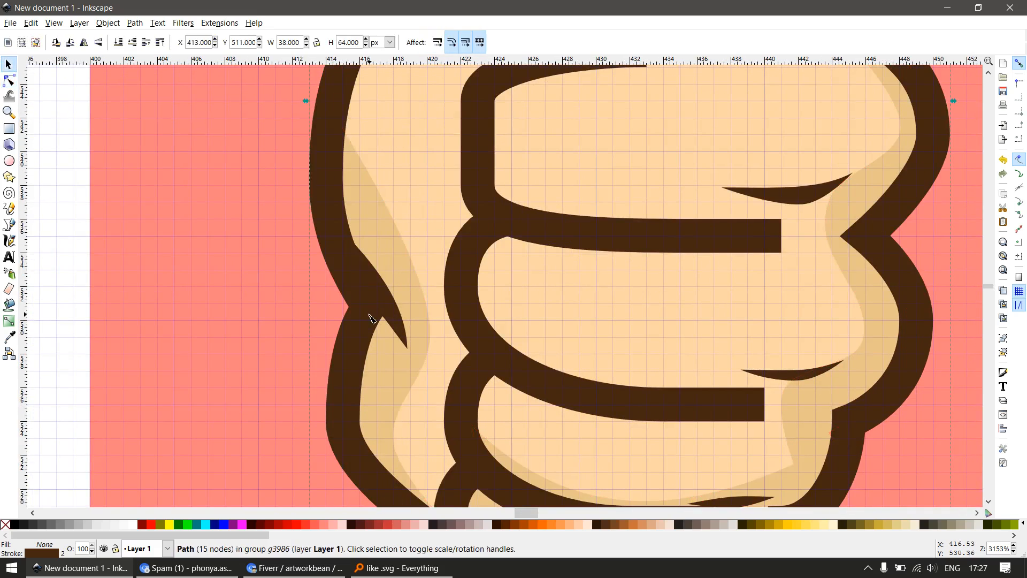
key("space")
left_click_drag(368, 307, 361, 304)
Select the dark crease at the left notch and snap its pointed tip to 419, 529 px
left_click_drag(455, 350, 467, 387)
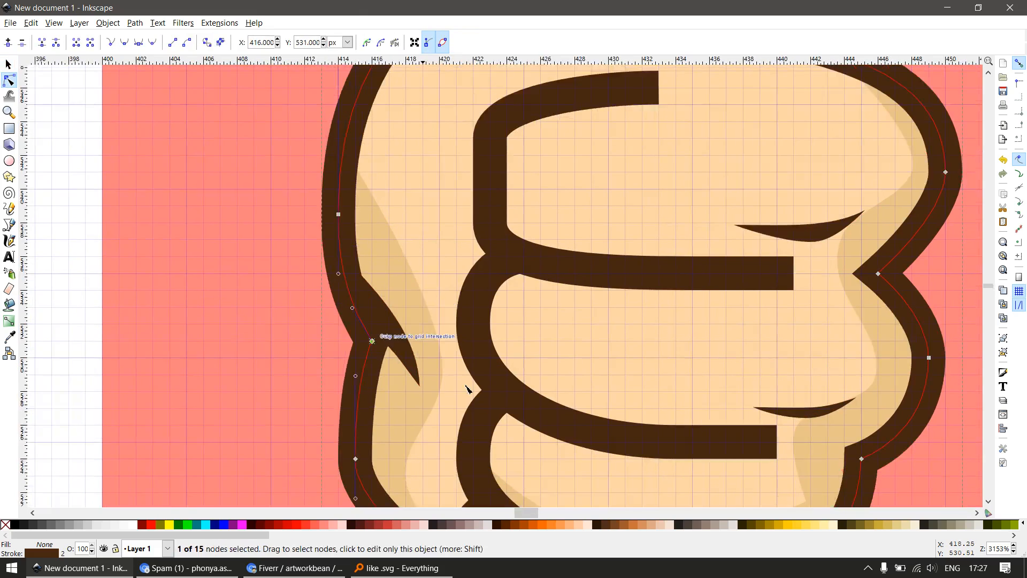
scroll(471, 404, "up", 2)
left_click(359, 346)
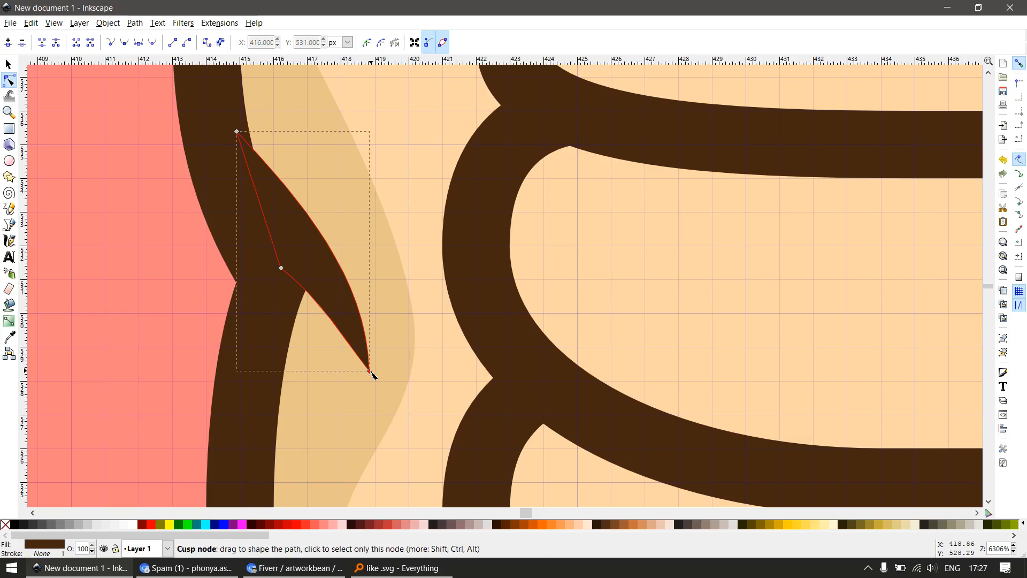
left_click_drag(369, 369, 370, 340)
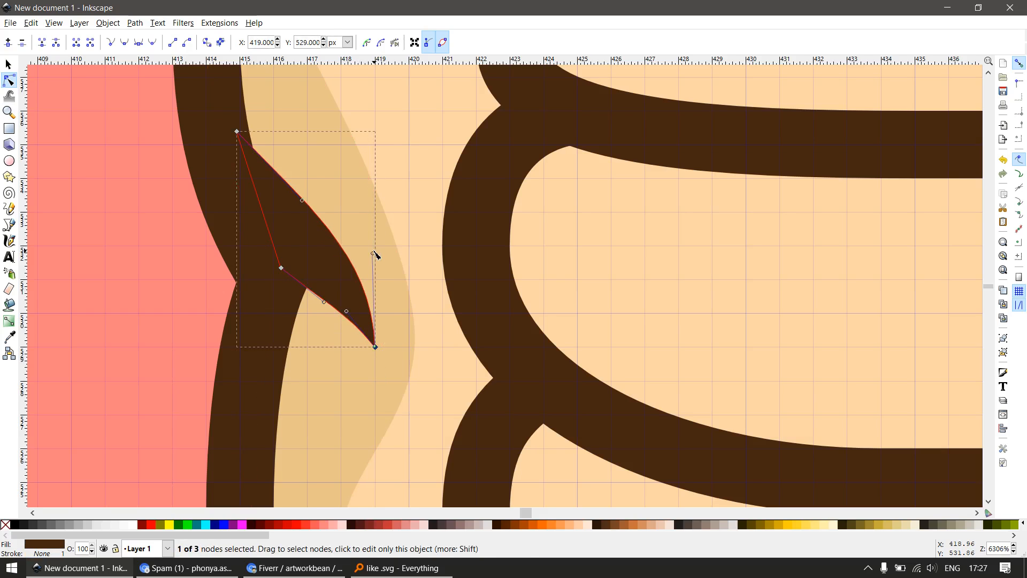
Snap the left crease's upper node to 415, 536 px and round its outer curve with a vertical handle at the tip
left_click_drag(374, 253, 386, 204)
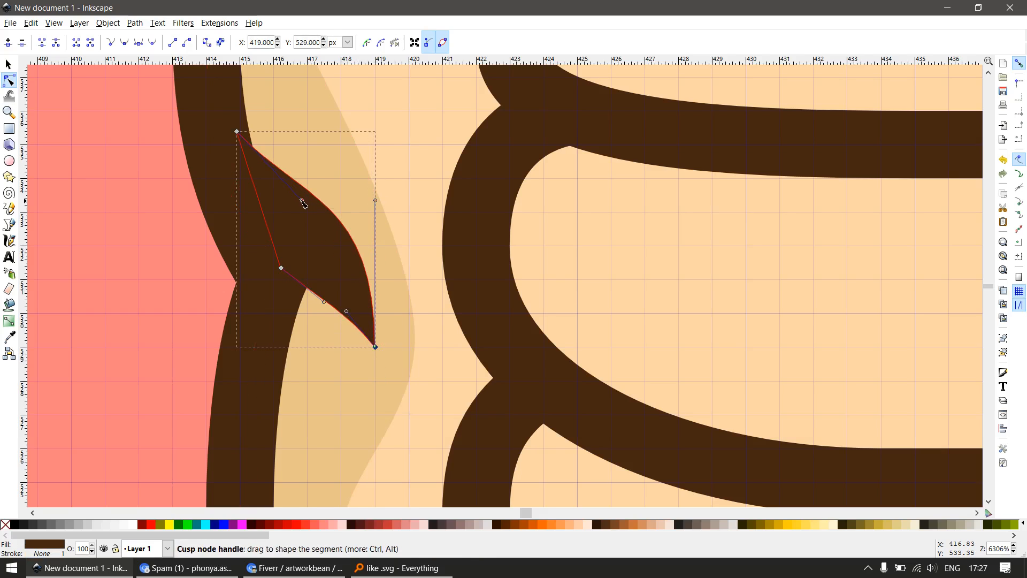
left_click_drag(319, 172, 319, 171)
left_click_drag(238, 132, 240, 112)
left_click_drag(305, 182, 318, 173)
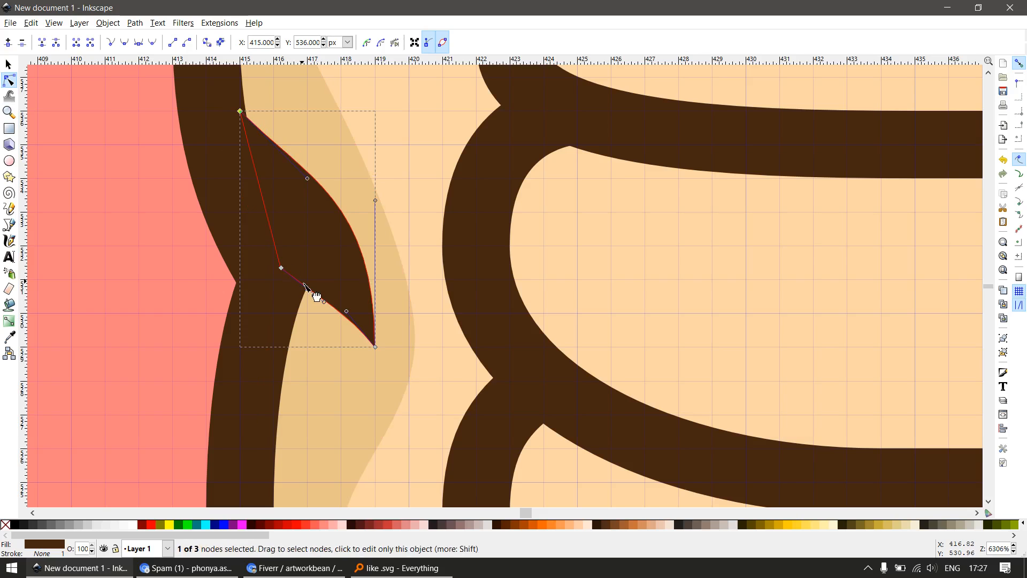
Snap the first finger crease's left tip to 437, 538 px and its right tip to 445, 539 px
scroll(305, 285, "down", 3)
key("s")
scroll(418, 347, "down", 2)
scroll(529, 357, "up", 2)
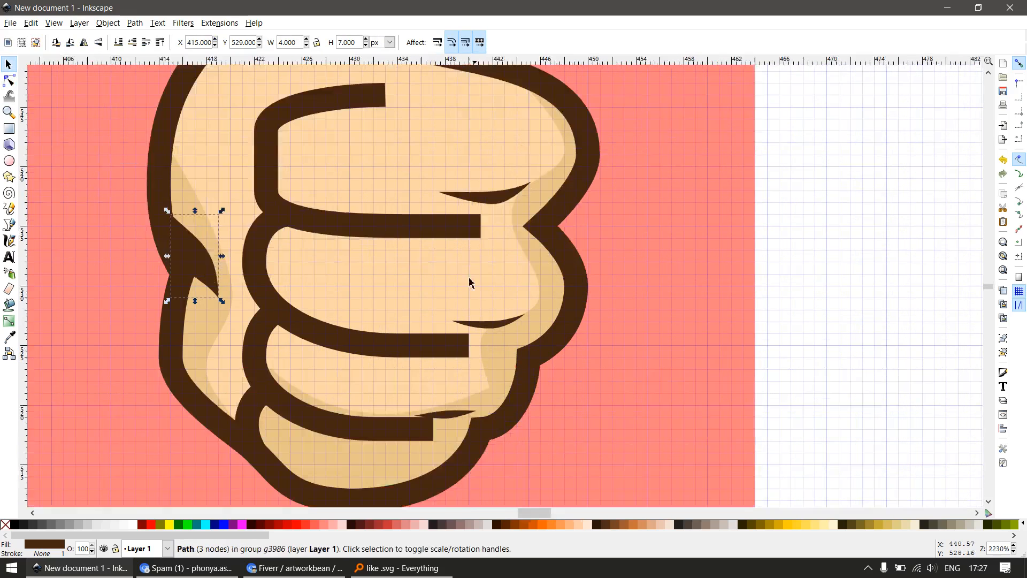
scroll(413, 332, "down", 1)
scroll(434, 284, "up", 3)
key("n")
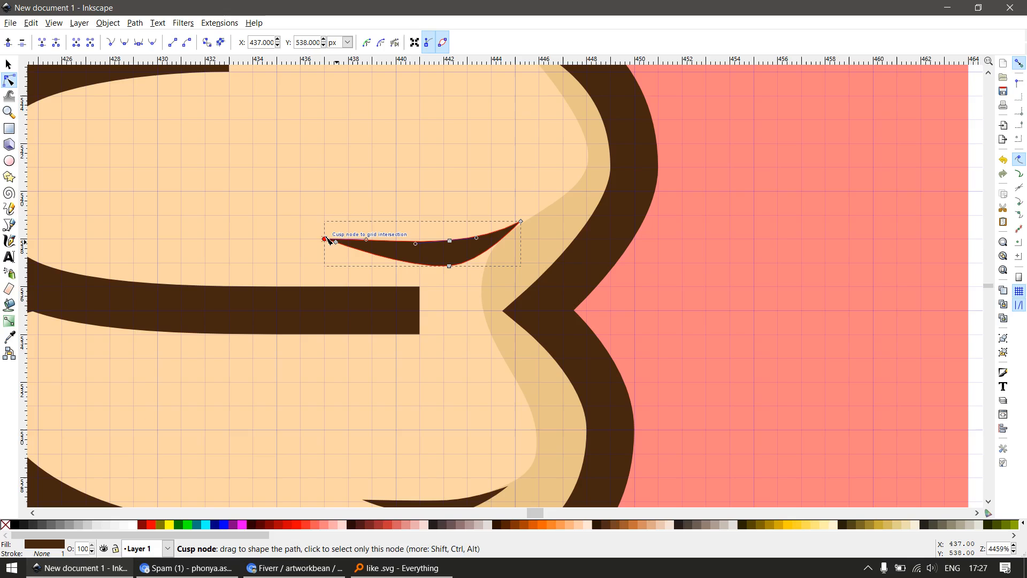
left_click_drag(335, 243, 328, 242)
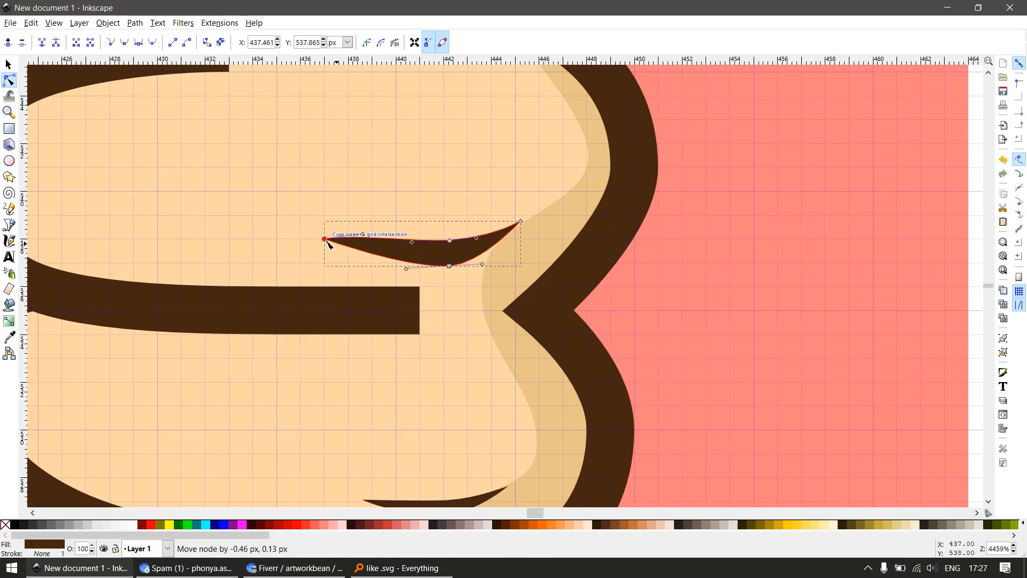
left_click_drag(522, 224, 517, 218)
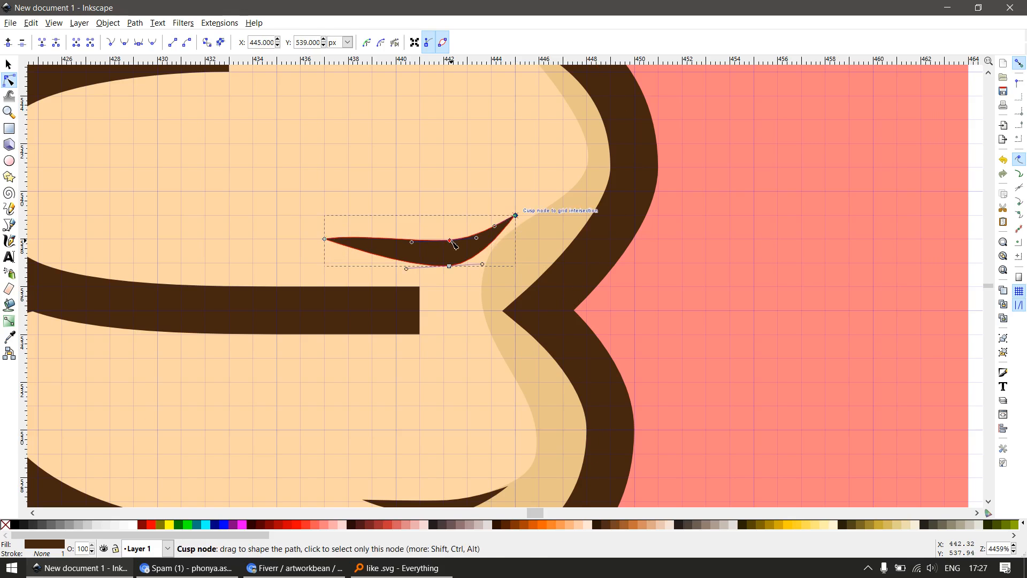
Delete the first finger crease's upper middle node and snap its lower curve node to 442, 537 px with horizontal handles
key("Delete")
key("s")
key("n")
left_click_drag(475, 192, 545, 232)
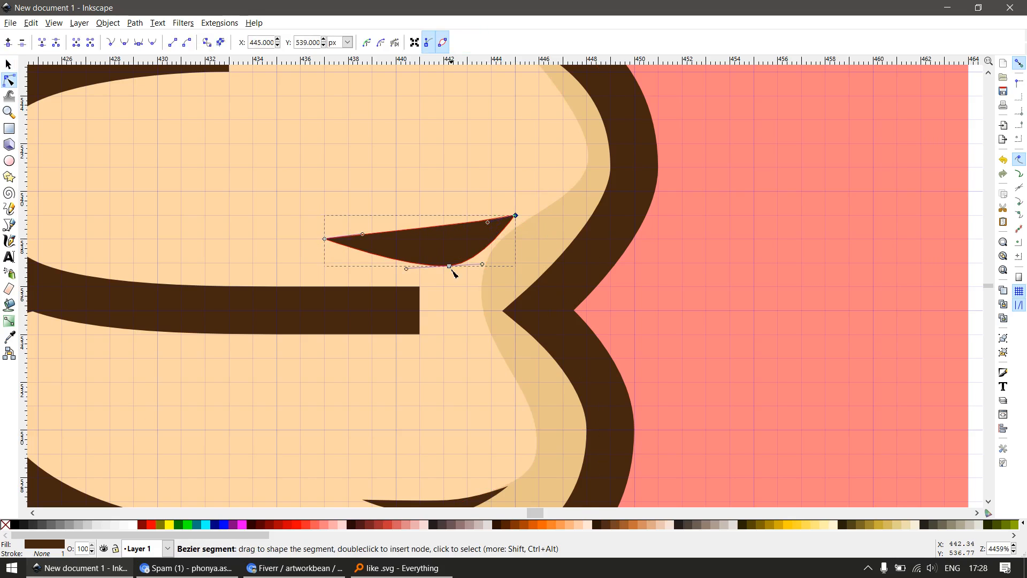
left_click_drag(450, 268, 482, 274)
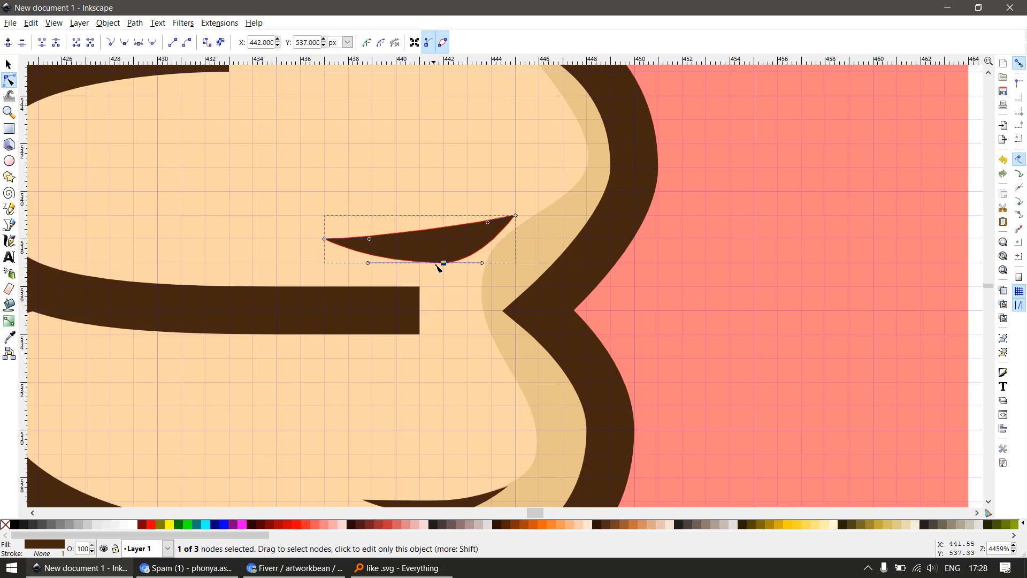
Snap the second finger crease's tips to 438, 527 px and 445, 528 px, and its lower node to 442, 526 px with horizontal handles
scroll(436, 265, "down", 2)
scroll(446, 406, "up", 3)
left_click(416, 393)
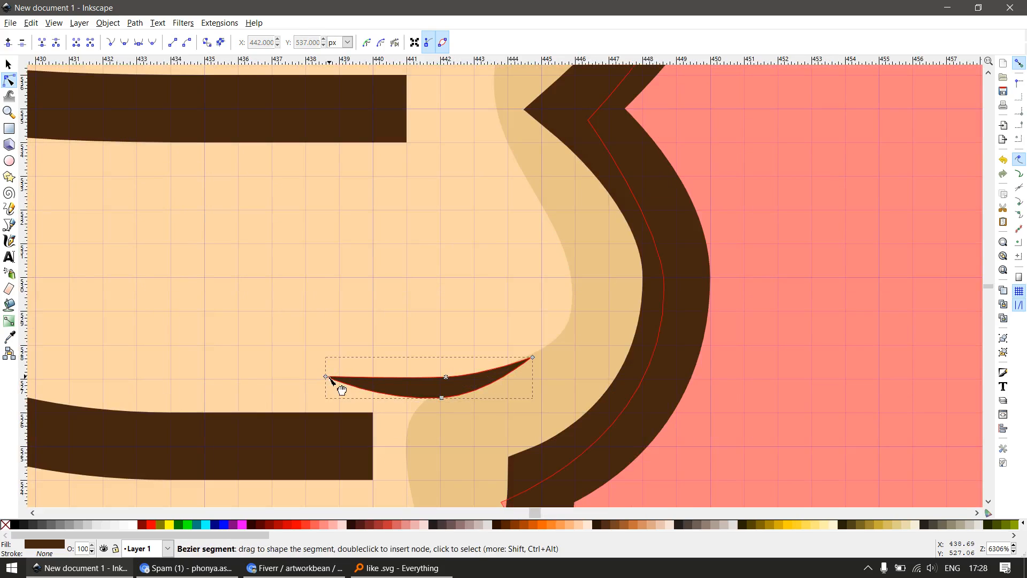
left_click_drag(327, 377, 306, 381)
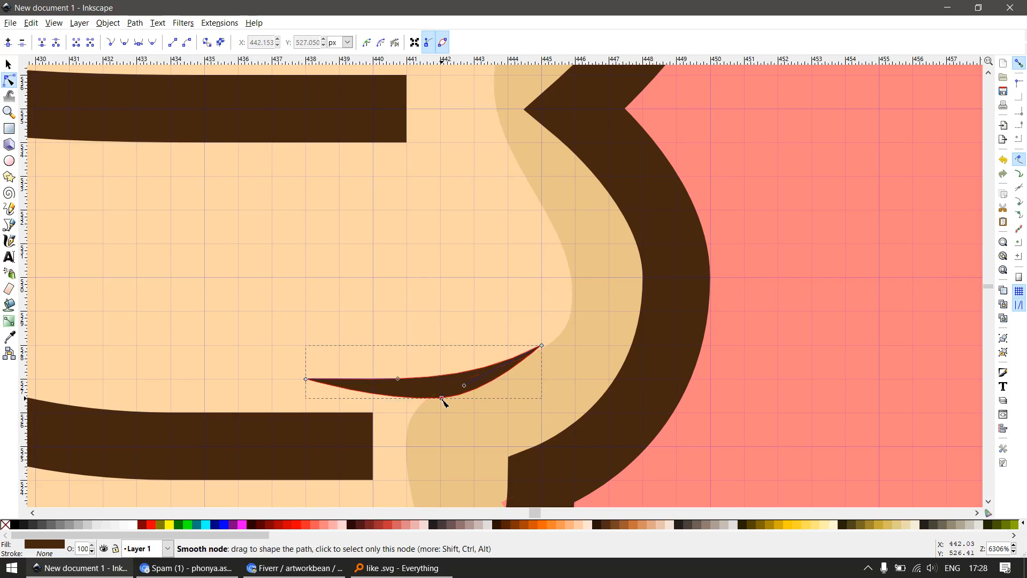
left_click_drag(442, 398, 499, 415)
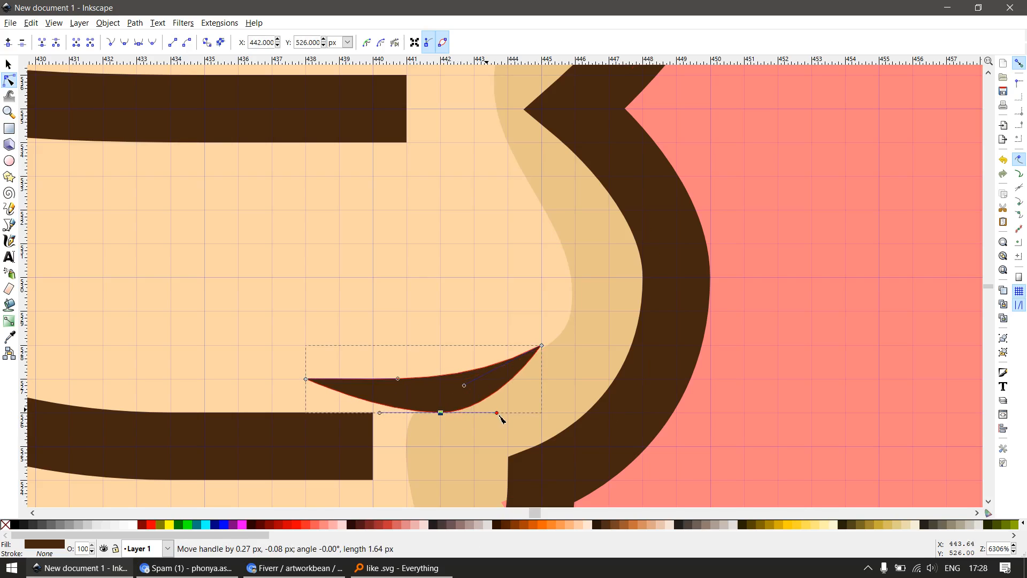
left_click_drag(380, 414, 348, 415)
Snap the lowest finger crease's right tip to 440, 520 px and left tip to 435, 519 px, and delete its upper middle node
scroll(429, 379, "down", 3)
key("s")
scroll(440, 423, "up", 3)
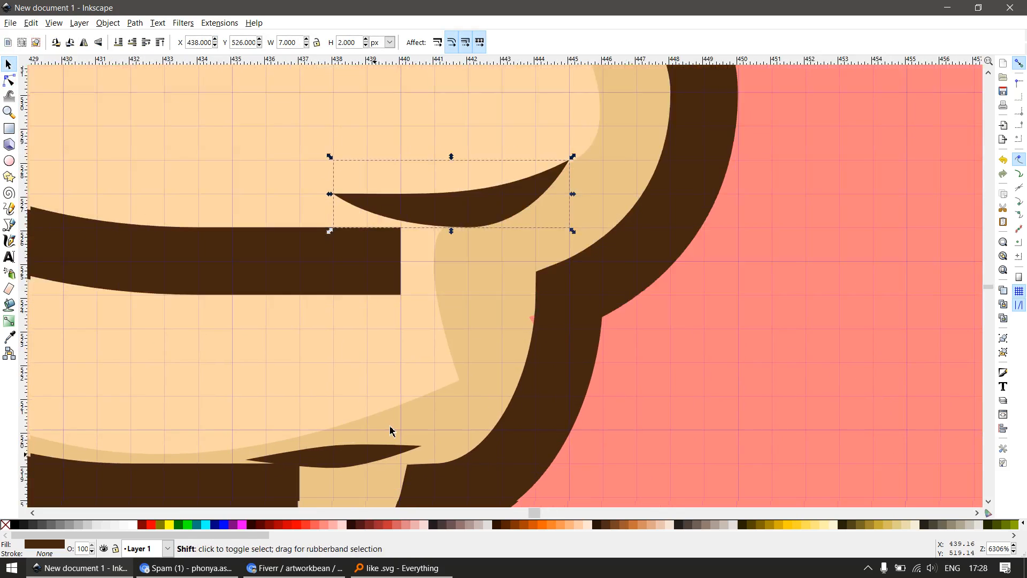
left_click(441, 371)
key("n")
left_click_drag(458, 362, 447, 351)
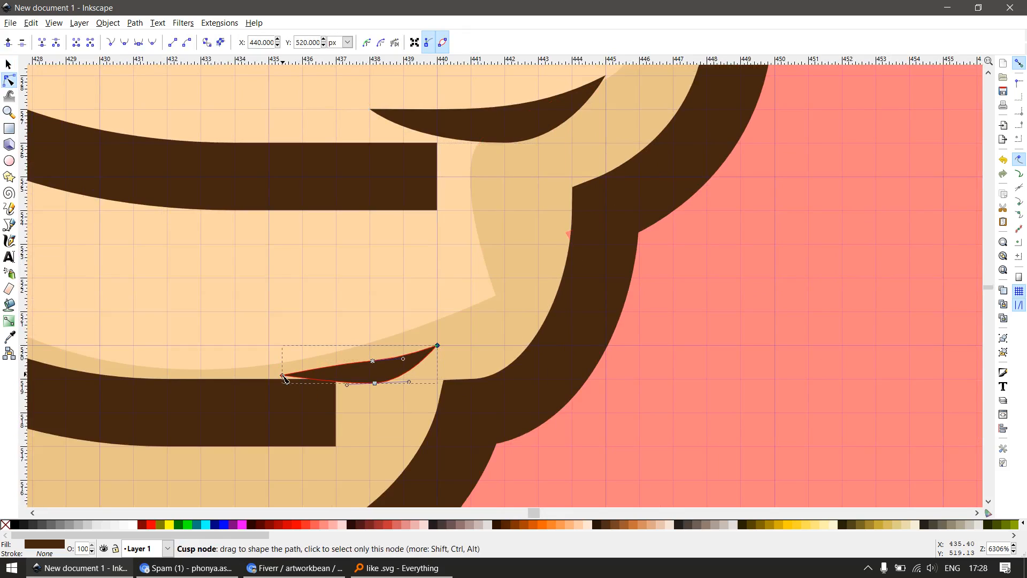
left_click_drag(284, 378, 267, 382)
key("Delete")
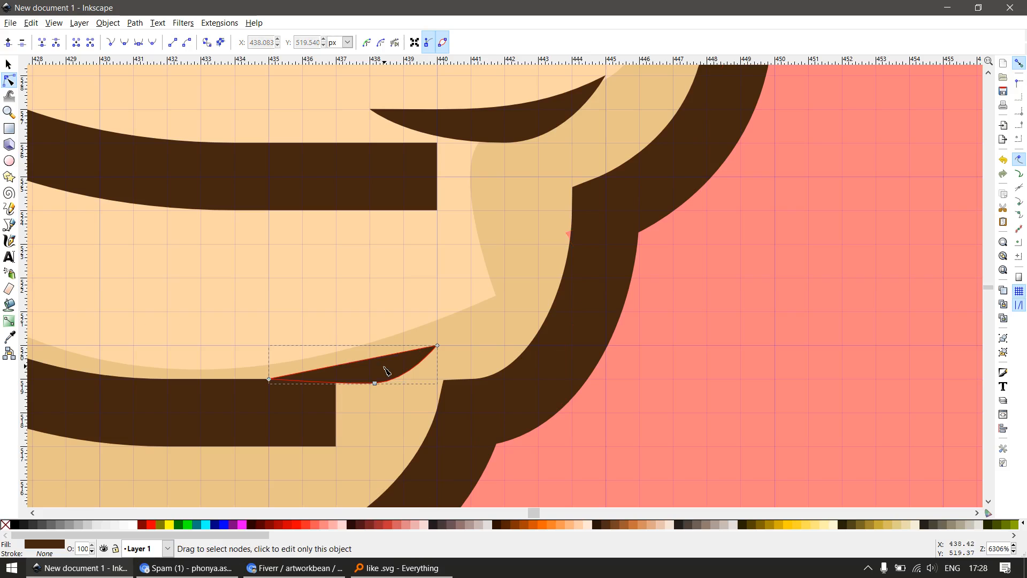
Snap the lowest finger crease's lower curve node to 438, 519 px
key("s")
key("n")
left_click_drag(354, 408, 373, 383)
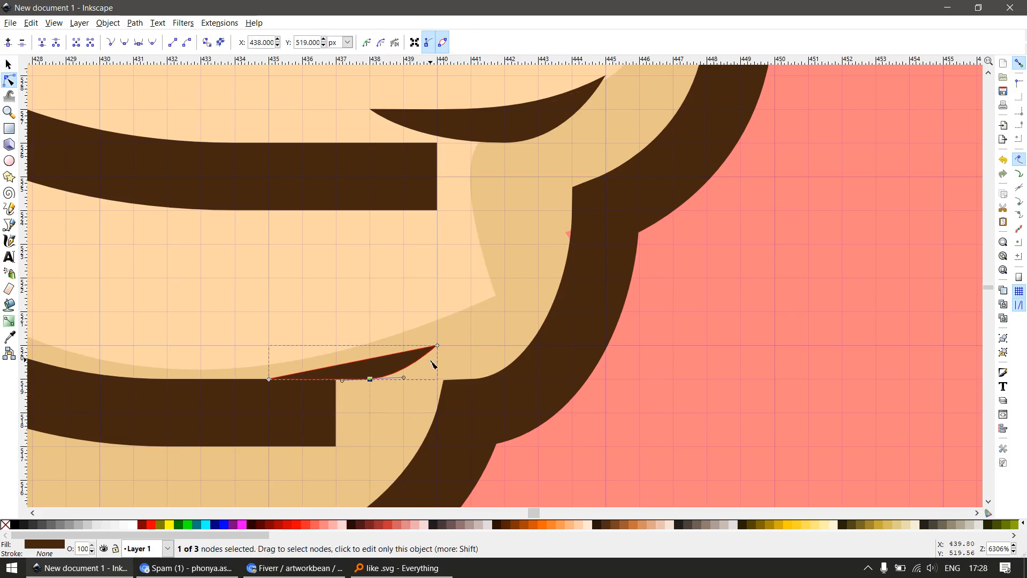
Draw a 1 px square over the lowest crease's right tip, with red fill and no stroke
scroll(436, 347, "down", 3)
scroll(425, 370, "up", 4)
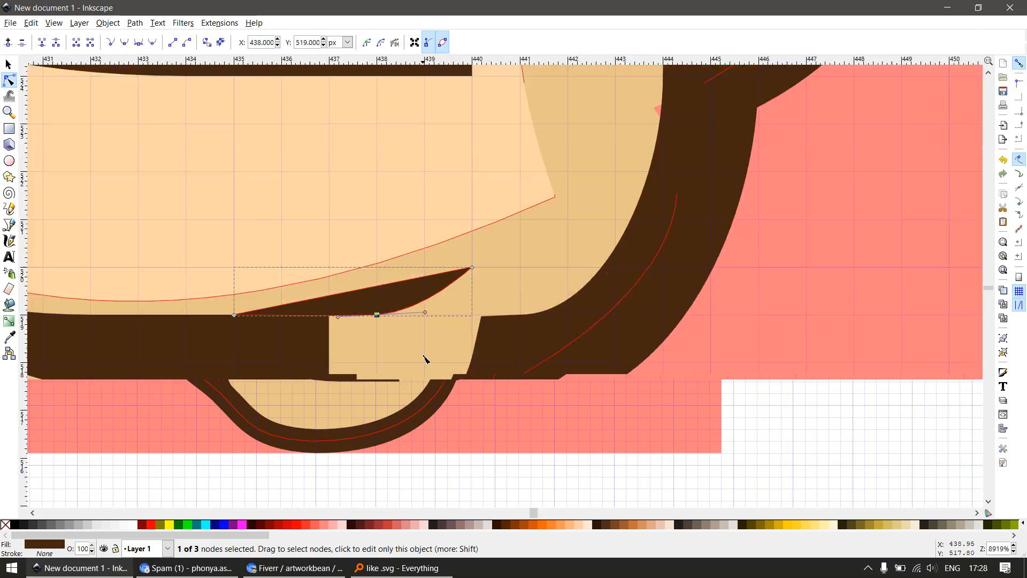
key("e")
key("r")
left_click_drag(428, 265, 473, 316)
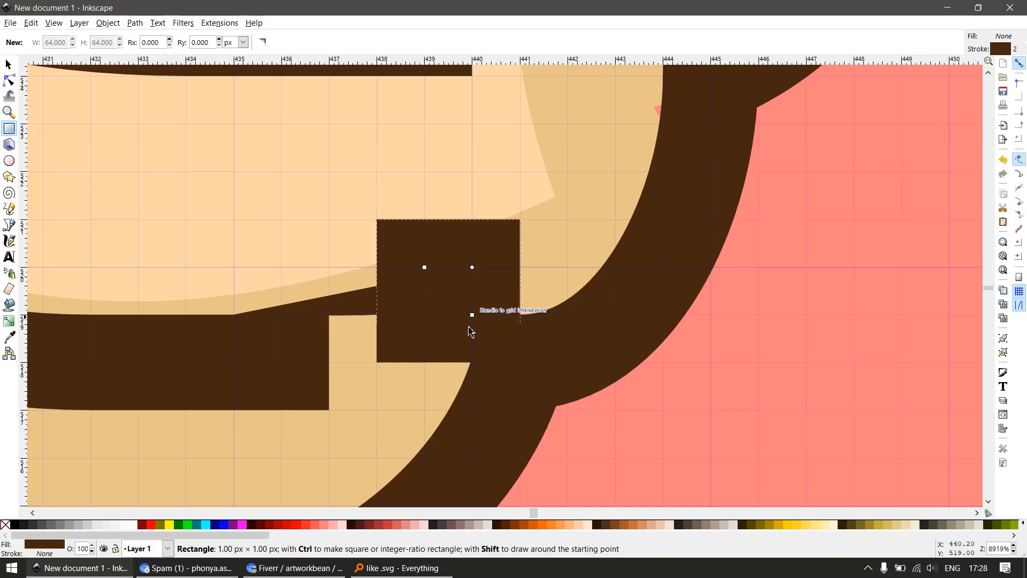
key("s")
left_click(12, 526, "shift")
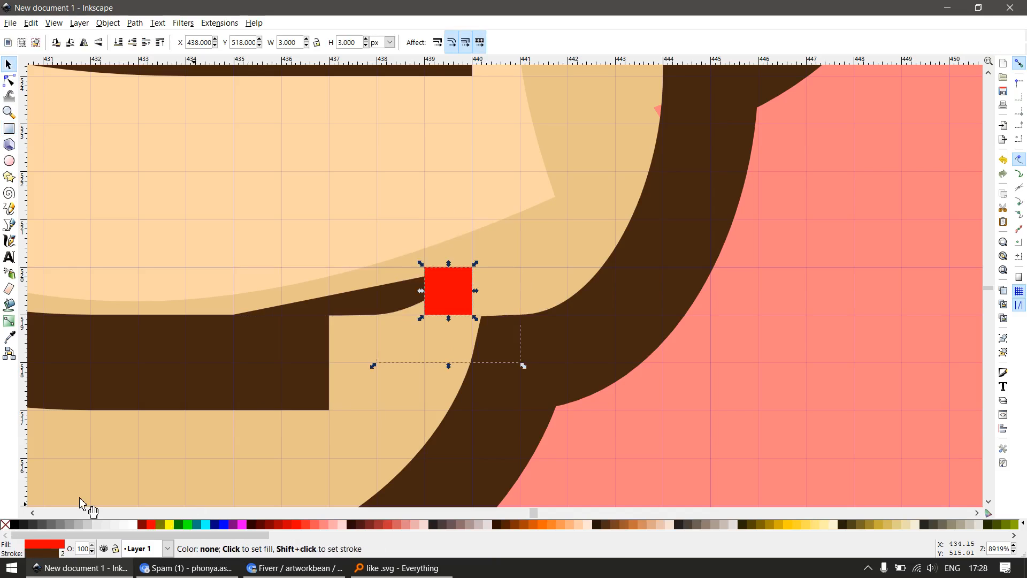
left_click(374, 301, "shift")
key("Escape")
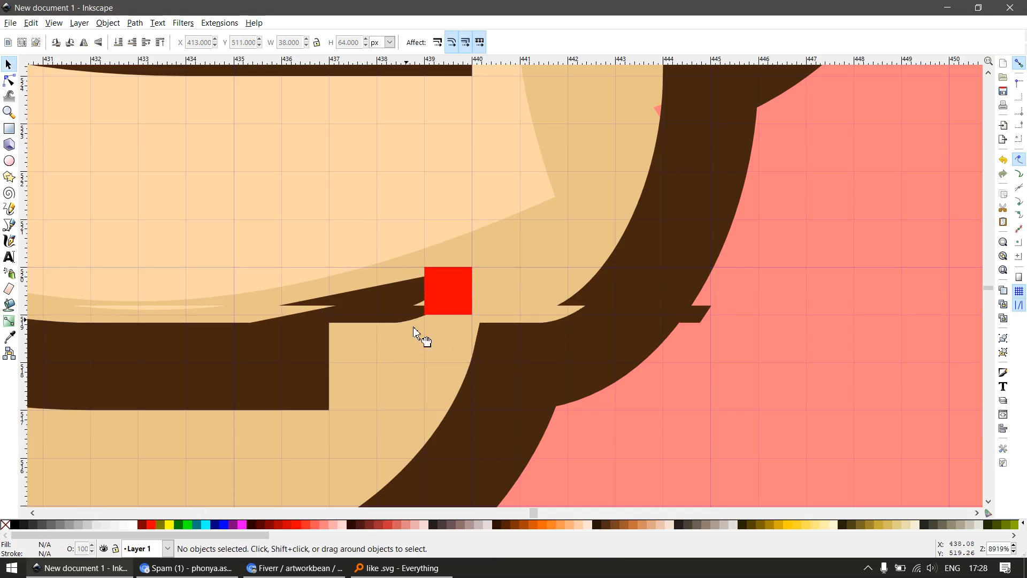
Ungroup the thumbs-up hand on the 64 px square into separate objects
scroll(436, 336, "down", 3)
left_click(451, 348)
scroll(469, 309, "down", 6)
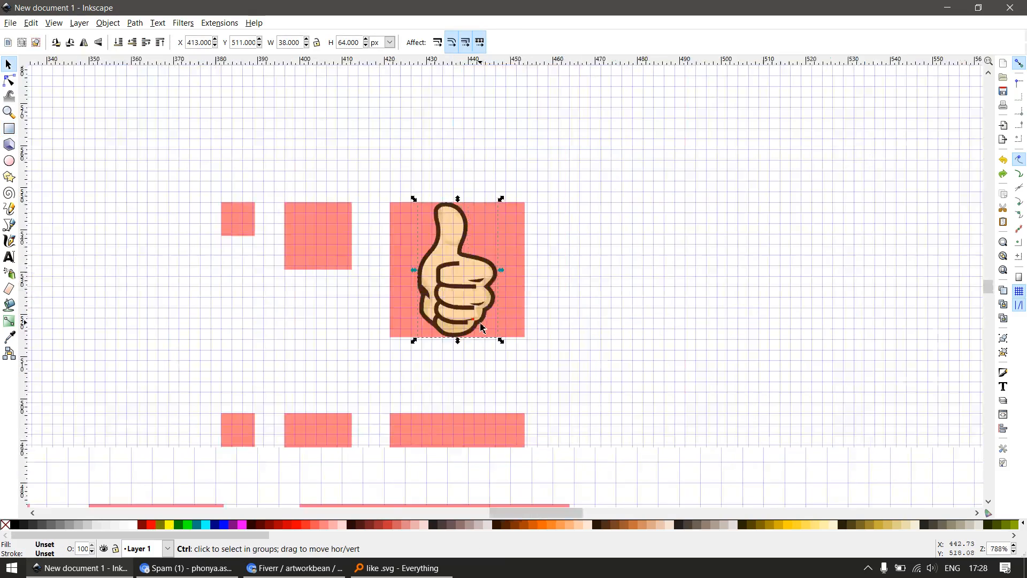
left_click_drag(583, 176, 379, 388)
key("ctrl+shift+g")
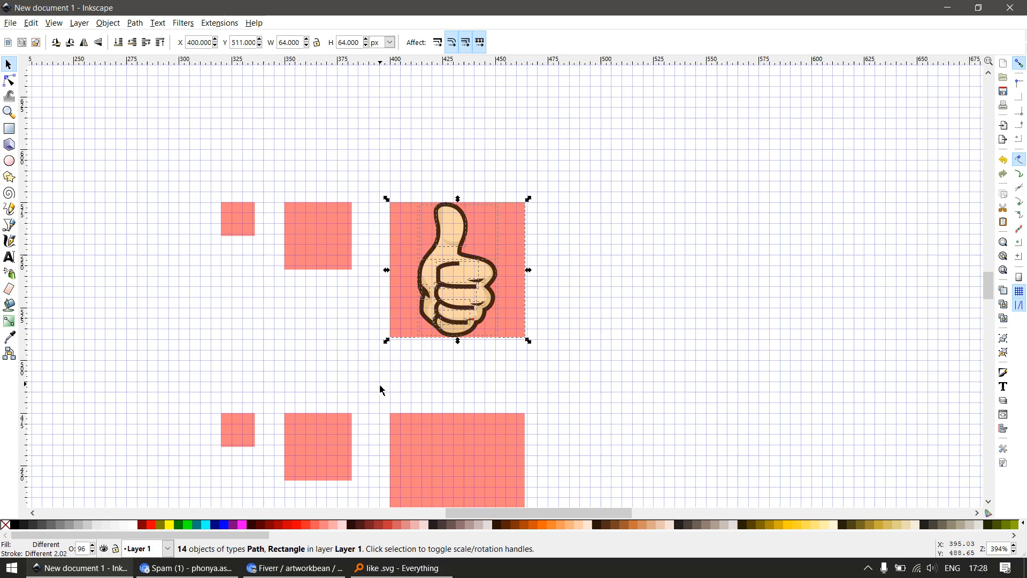
key("Escape")
Draw a 1 px square on the first finger crease's right tip and union it with the crease
key("z")
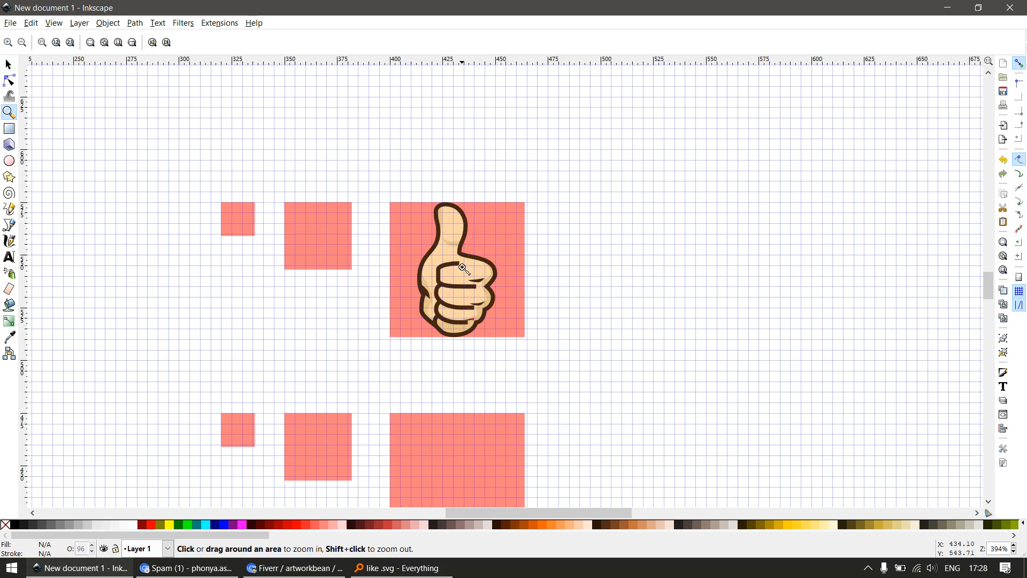
left_click_drag(461, 263, 499, 304)
key("s")
scroll(502, 256, "up", 2)
key("r")
left_click_drag(545, 218, 591, 262)
key("s")
left_click(512, 270, "shift")
key("ctrl+plus")
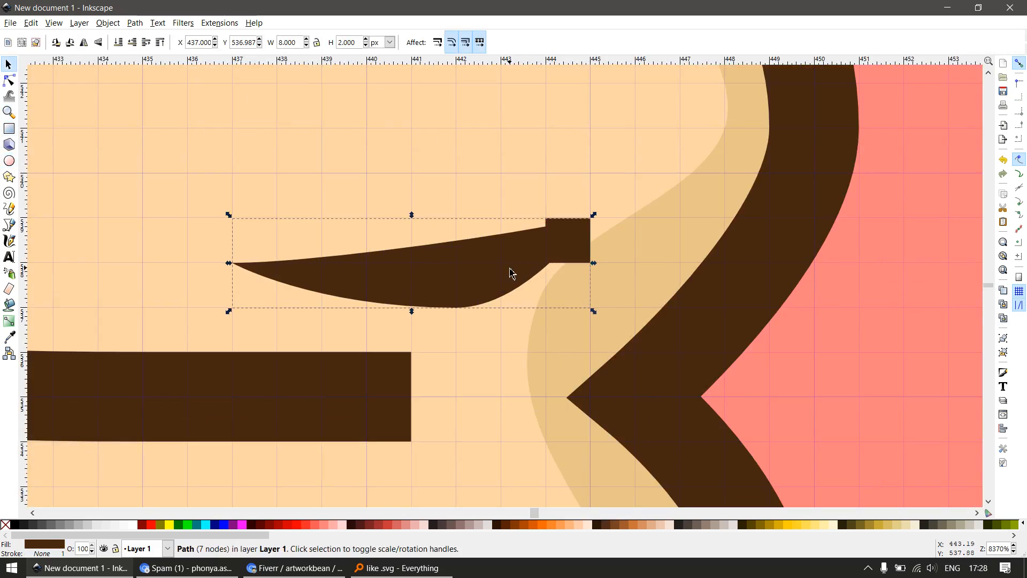
Add a 1 px square at the first finger crease's left tip and union it with the crease
key("e")
key("r")
left_click_drag(232, 263, 277, 307)
key("s")
Delete the two nodes where the right square joins the first finger crease
key("n")
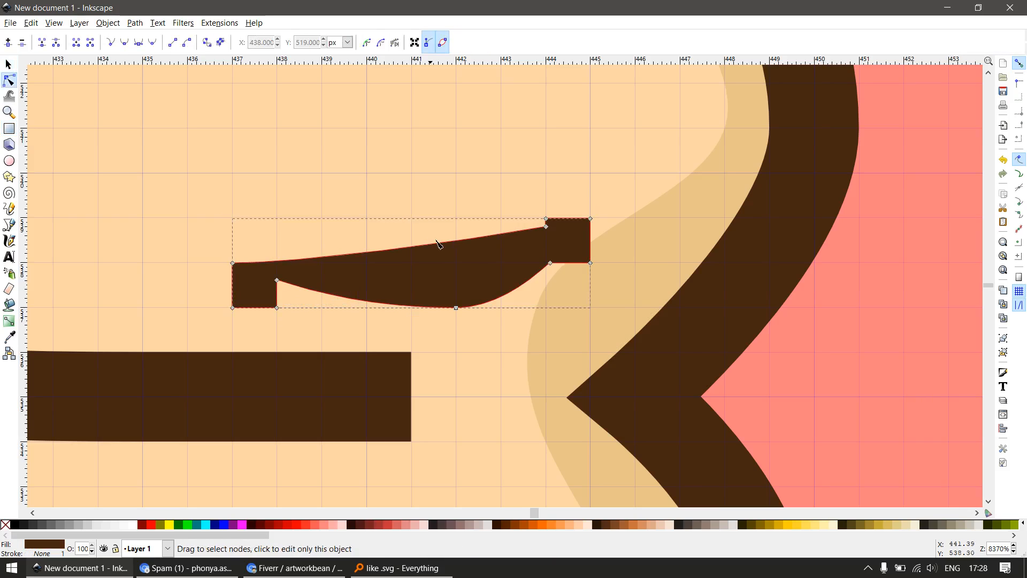
left_click(548, 229)
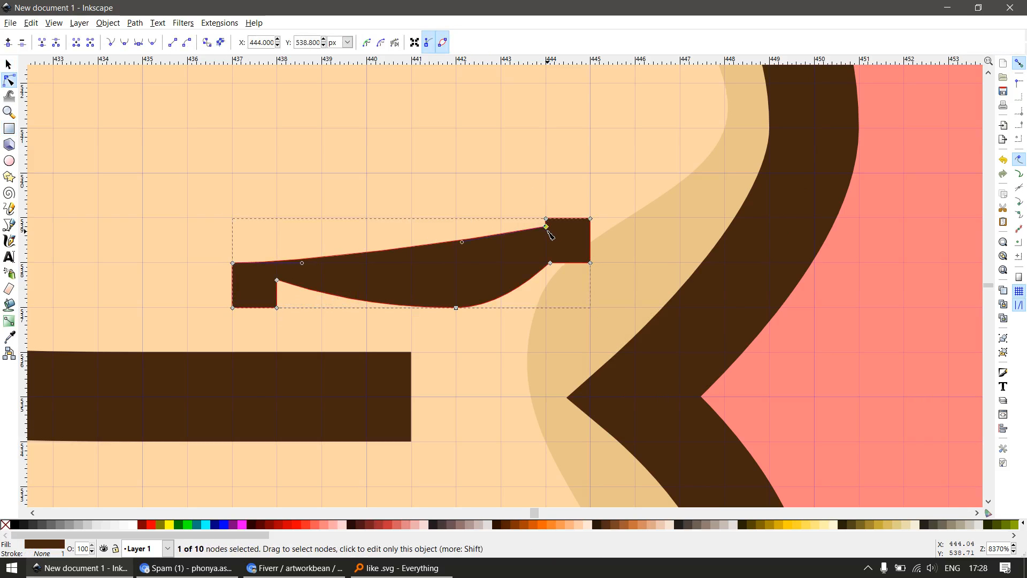
key("Delete")
left_click(551, 264)
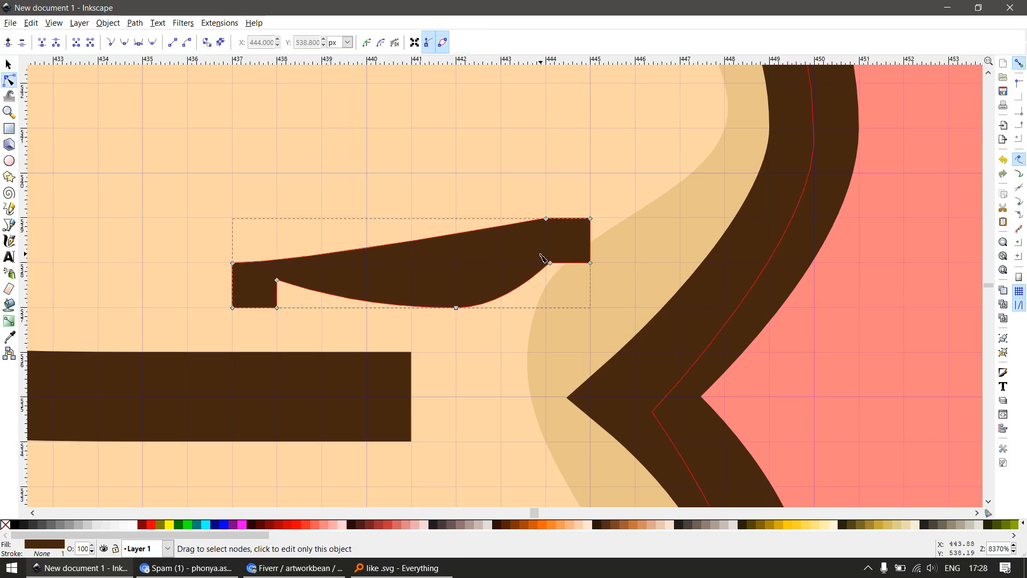
key("Delete")
Lengthen the right handle of the first crease's lower node to round the curve, and delete the left notch's inner nodes
left_click(456, 307)
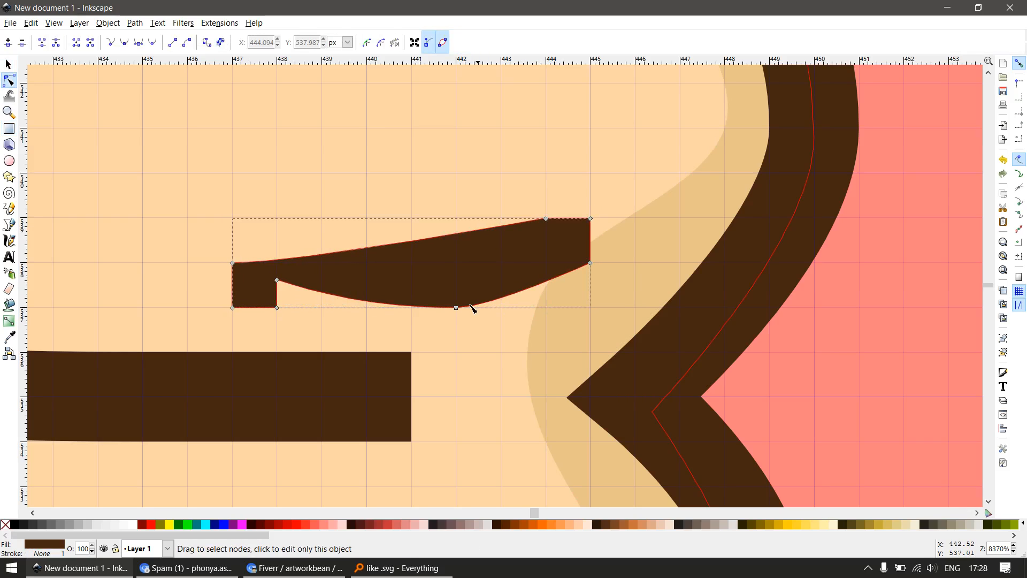
left_click_drag(491, 308, 535, 308)
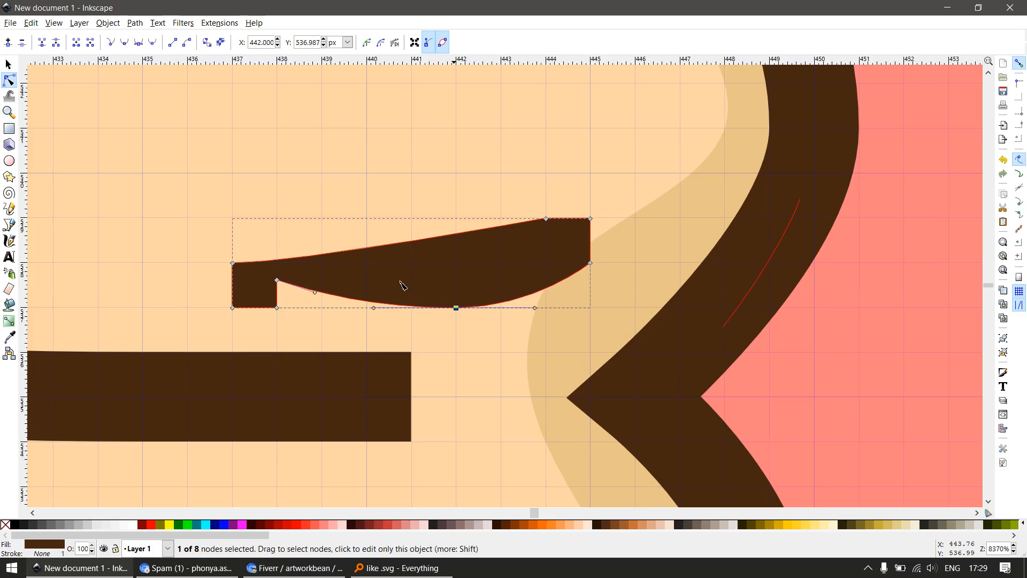
left_click_drag(272, 346, 274, 345)
key("Delete")
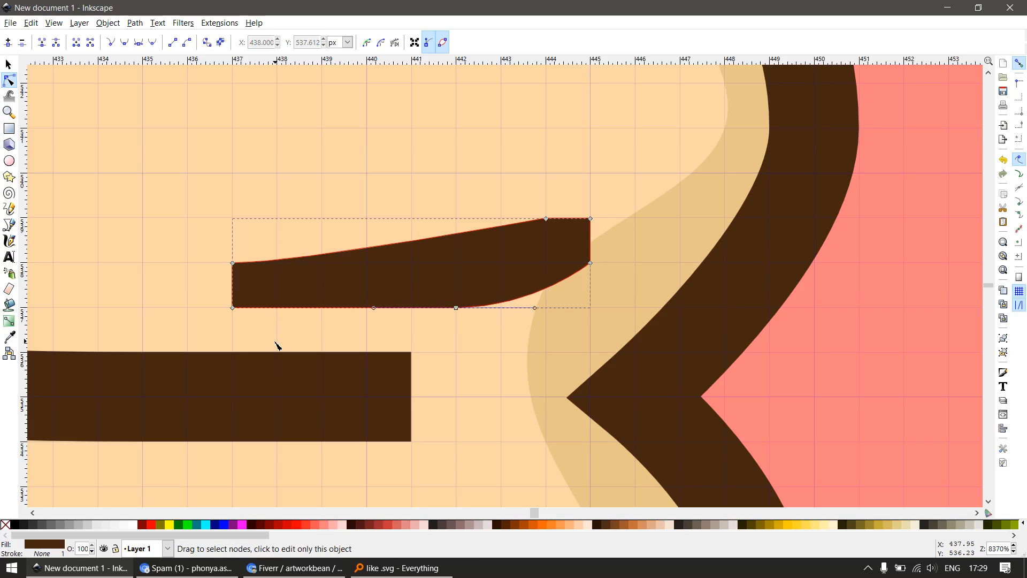
Draw 1 px squares over the right and left tips of the second finger crease
scroll(477, 321, "down", 2)
key("s")
scroll(475, 412, "down", 2)
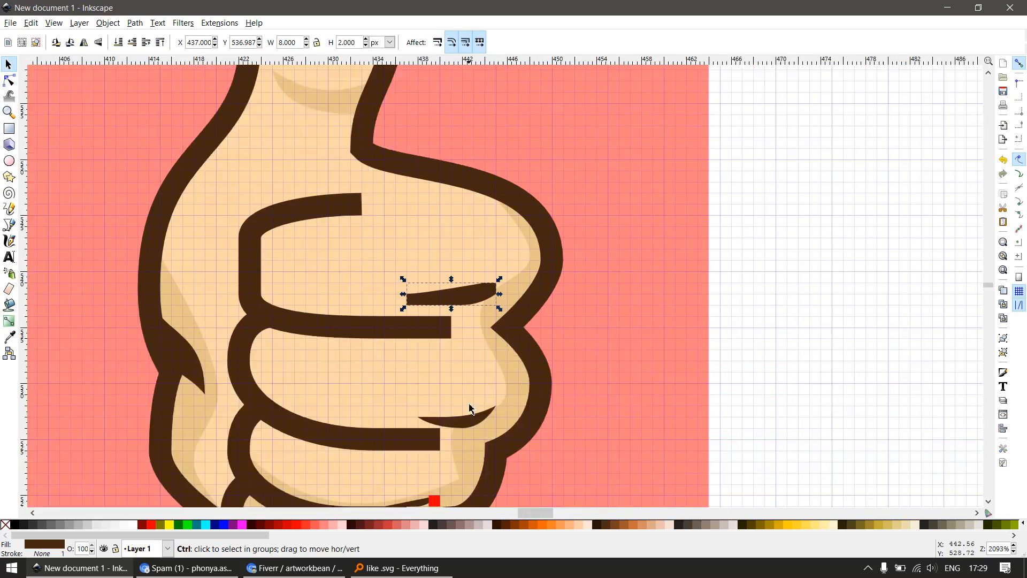
scroll(470, 449, "up", 3)
double_click(474, 377)
scroll(537, 361, "up", 1)
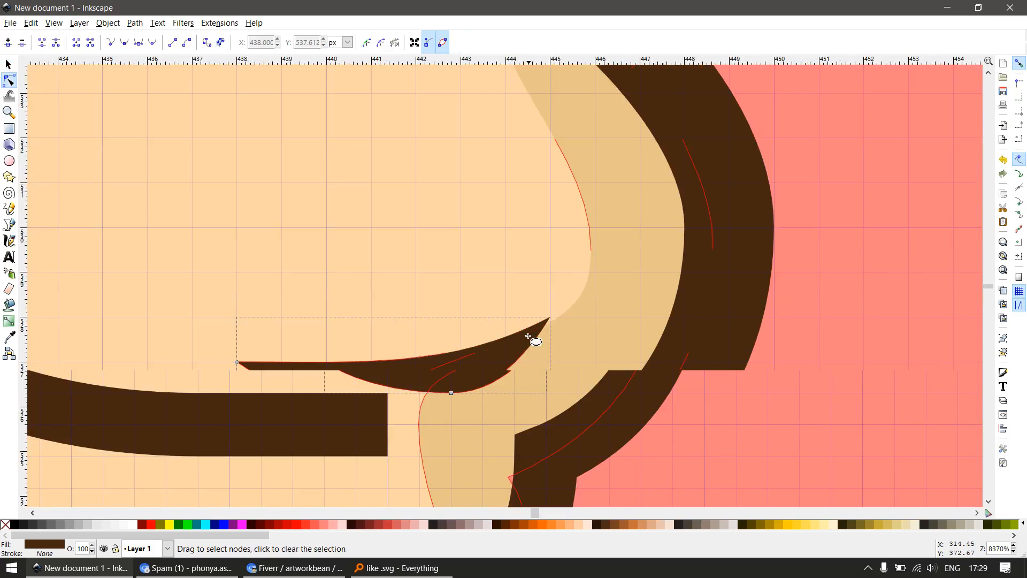
key("r")
left_click_drag(506, 317, 553, 358)
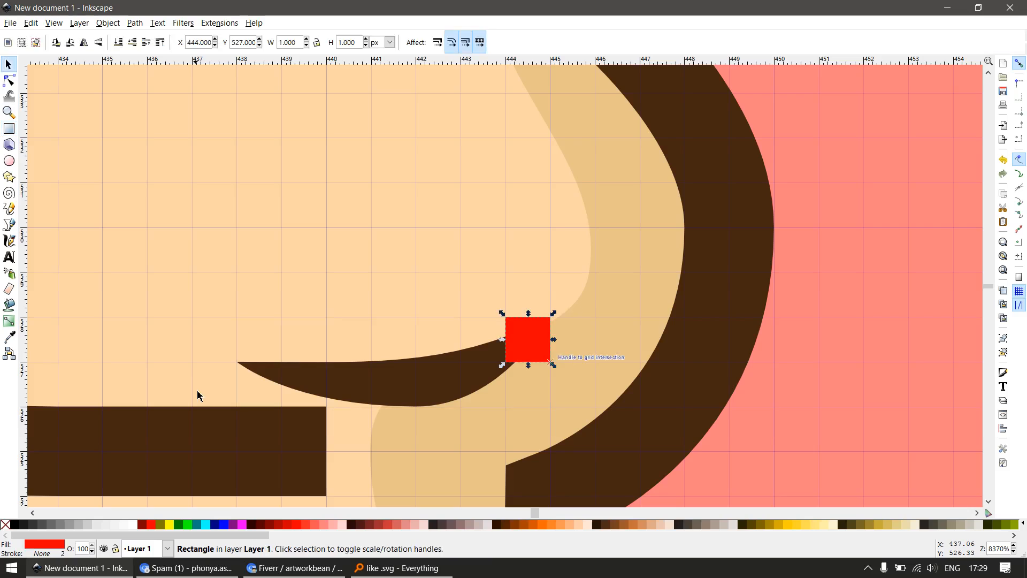
left_click_drag(238, 363, 277, 409)
key("s")
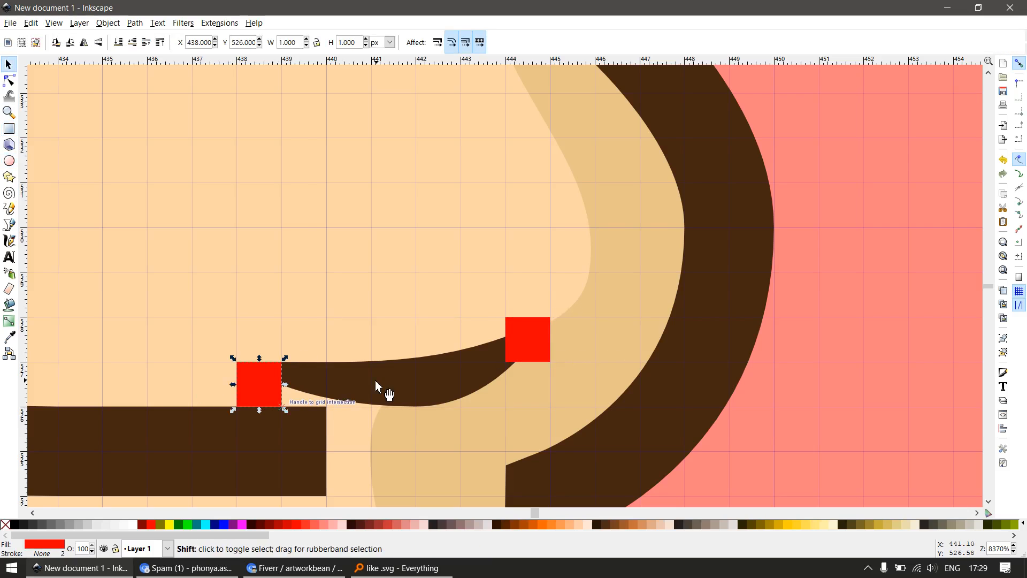
Union the second finger crease with the two squares at its tips
left_click(377, 380, "shift")
left_click(509, 352, "shift")
left_click_drag(537, 347, 560, 388)
key("ctrl+z")
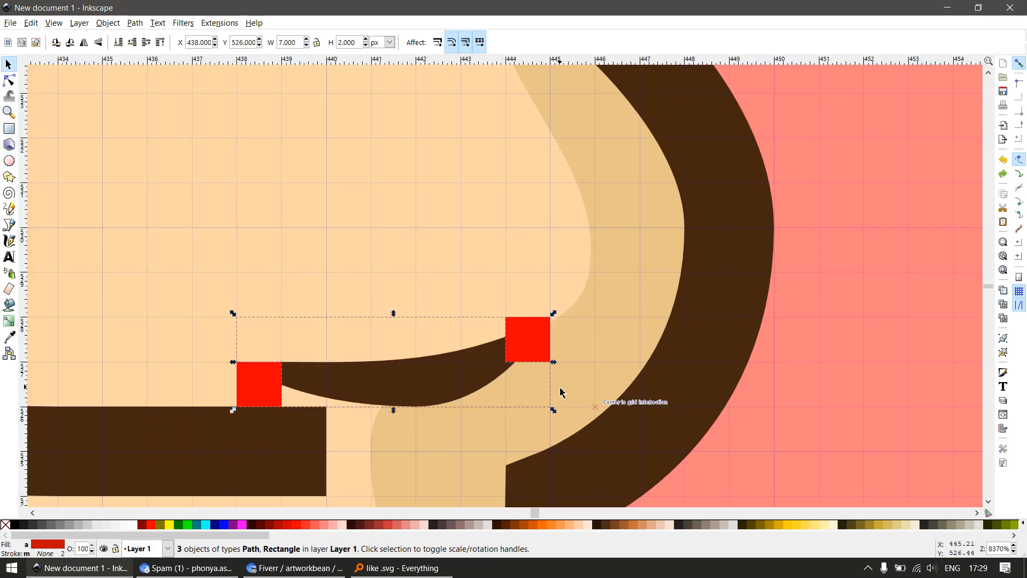
key("ctrl+plus")
Delete the upper and lower nodes where the right square joins the second finger crease
key("n")
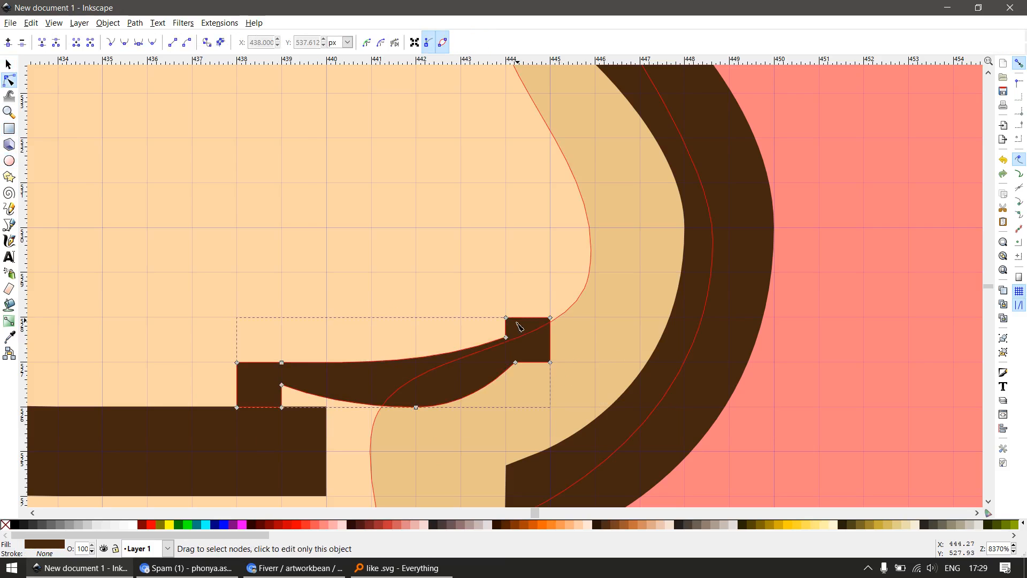
left_click(506, 337)
key("Delete")
key("s")
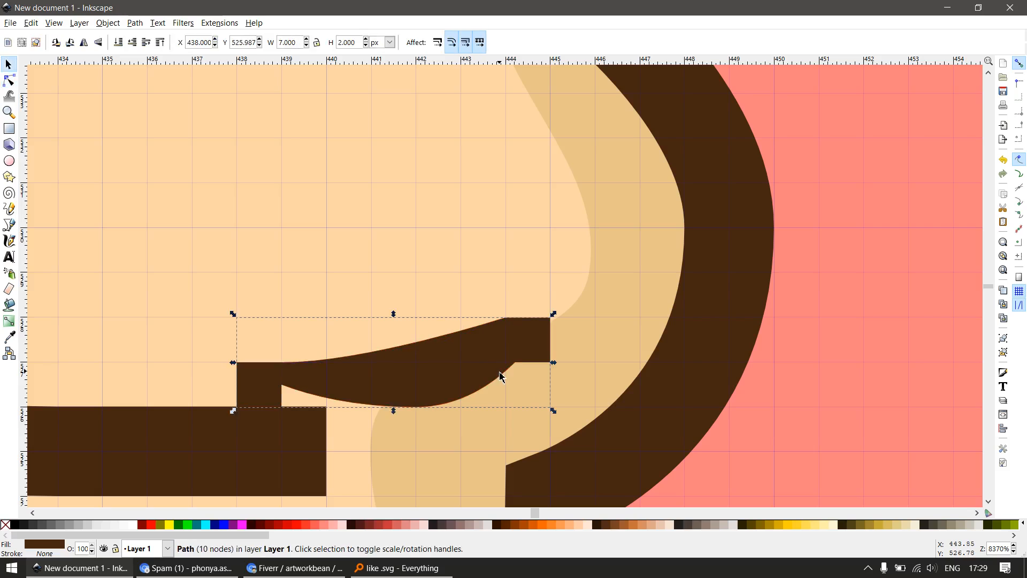
key("n")
left_click_drag(503, 351, 525, 377)
key("Delete")
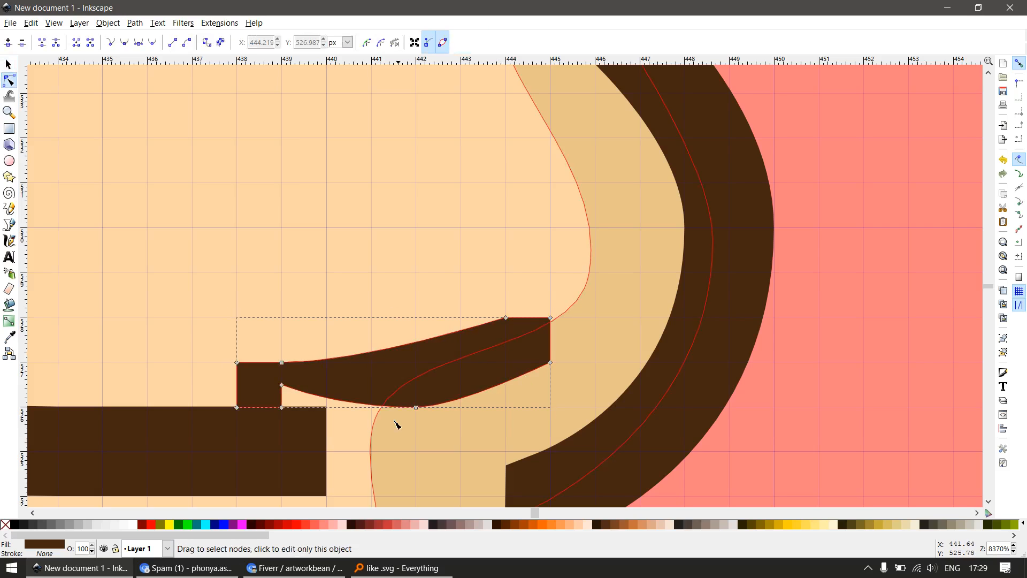
Delete the left notch's inner nodes on the second crease and lengthen the lower node's right handle horizontally to round the curve
key("Delete")
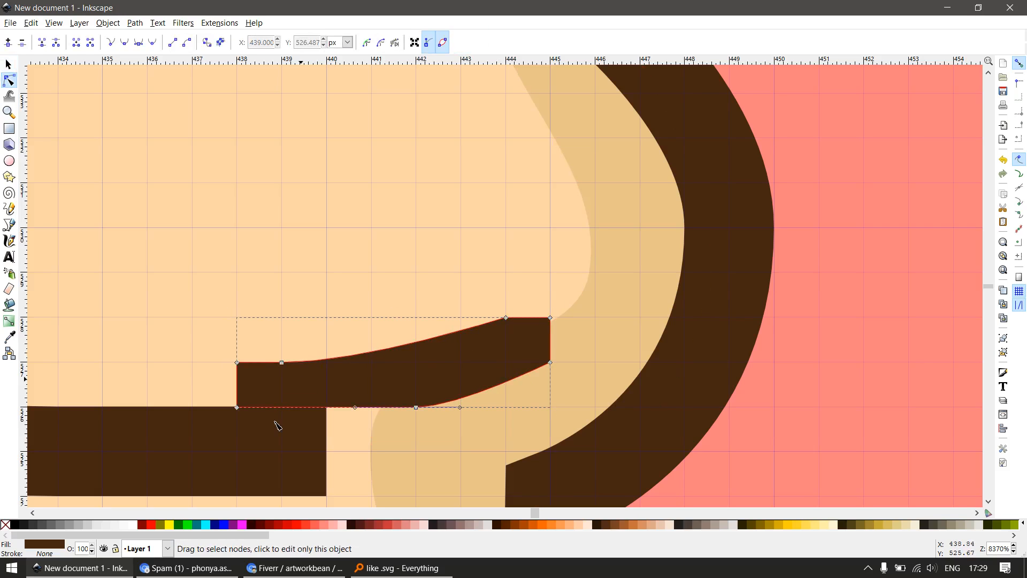
left_click(416, 408)
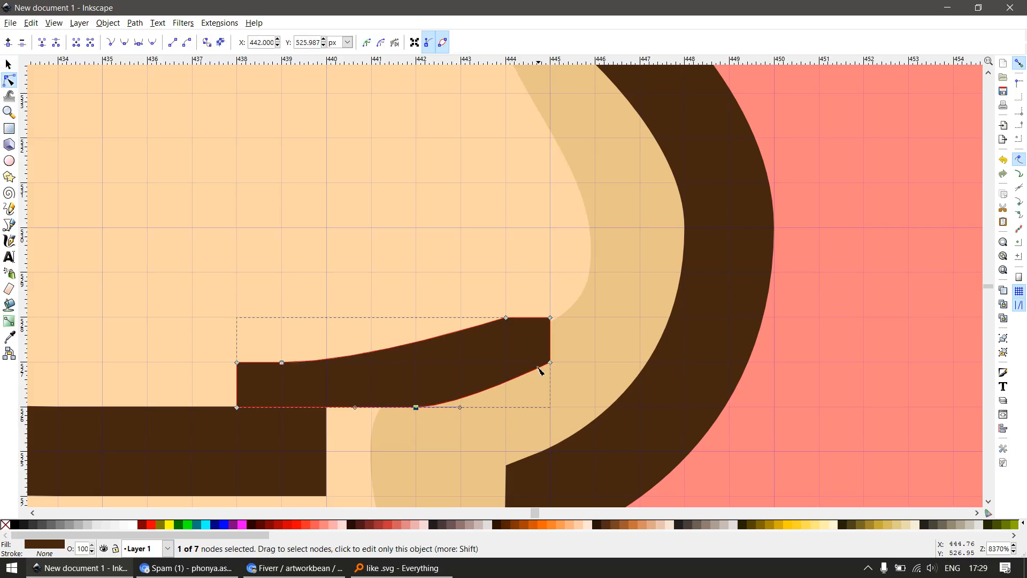
left_click_drag(461, 408, 508, 411)
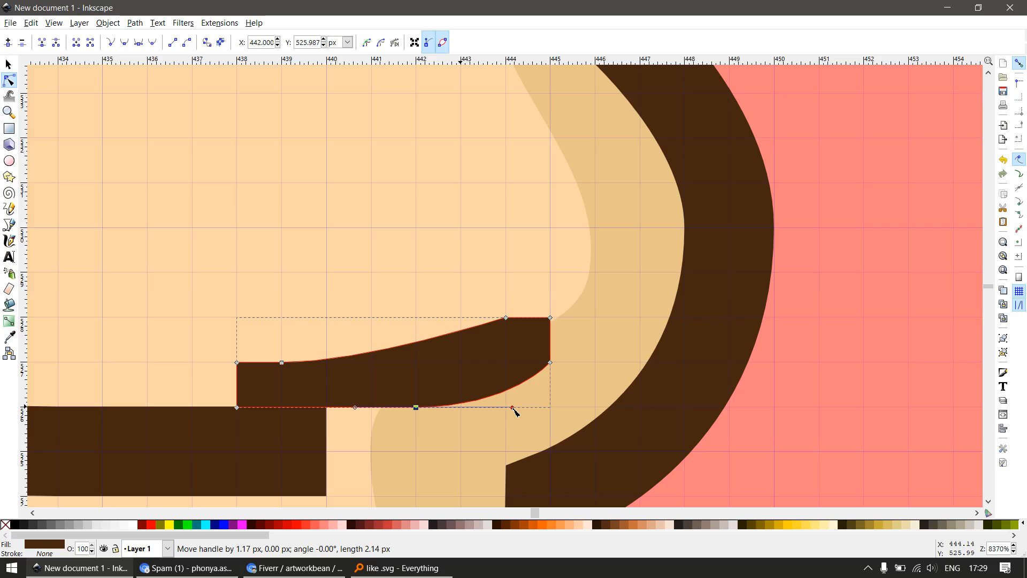
Union the lowest finger crease with the red square at its right tip and open the merged path for node editing
scroll(441, 360, "down", 3)
key("F1")
scroll(484, 354, "down", 3)
key("F3")
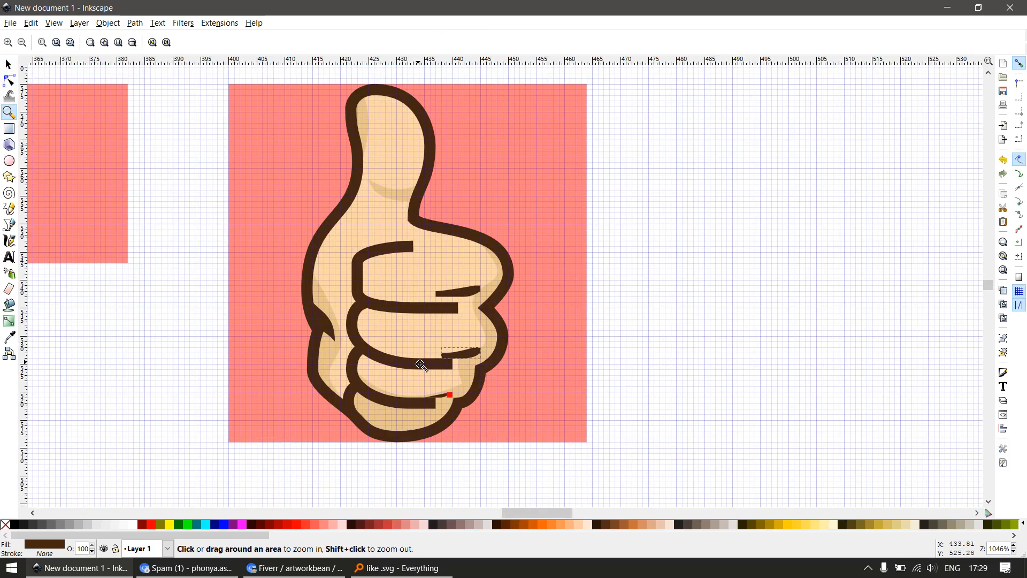
left_click_drag(420, 365, 488, 428)
key("F1")
left_click_drag(481, 316, 518, 356)
key("ctrl+z")
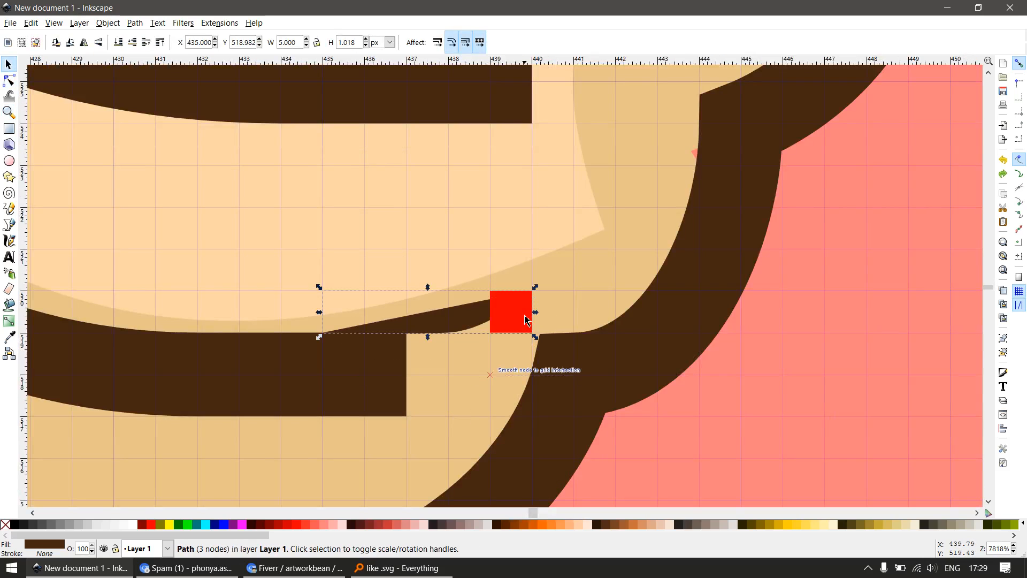
left_click(522, 323, "shift")
key("ctrl+plus")
key("F2")
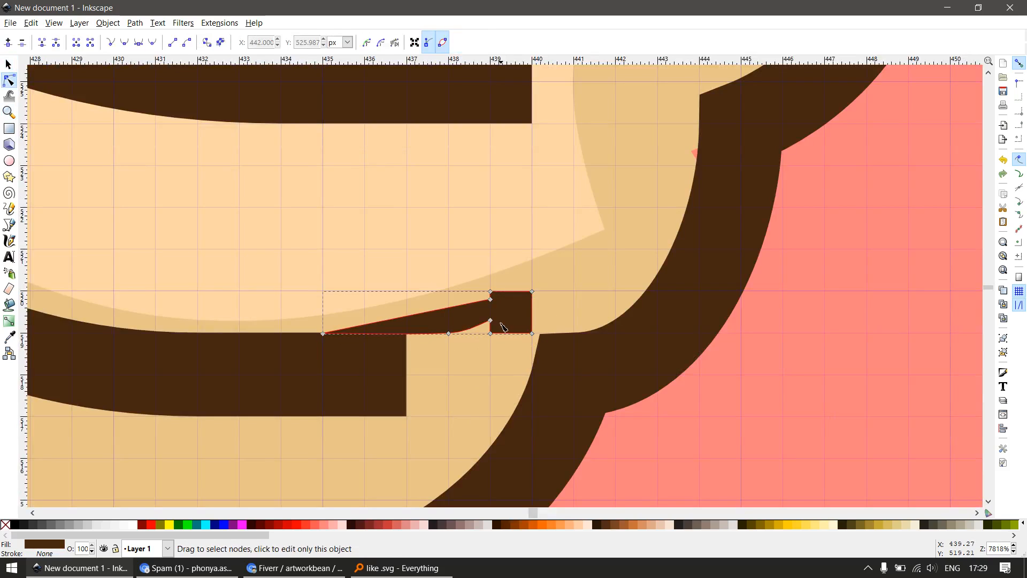
Delete the notch nodes of the lowest knuckle crease and move its copied lower-left node to X 435, Y 518
left_click_drag(453, 359, 452, 357)
key("Delete")
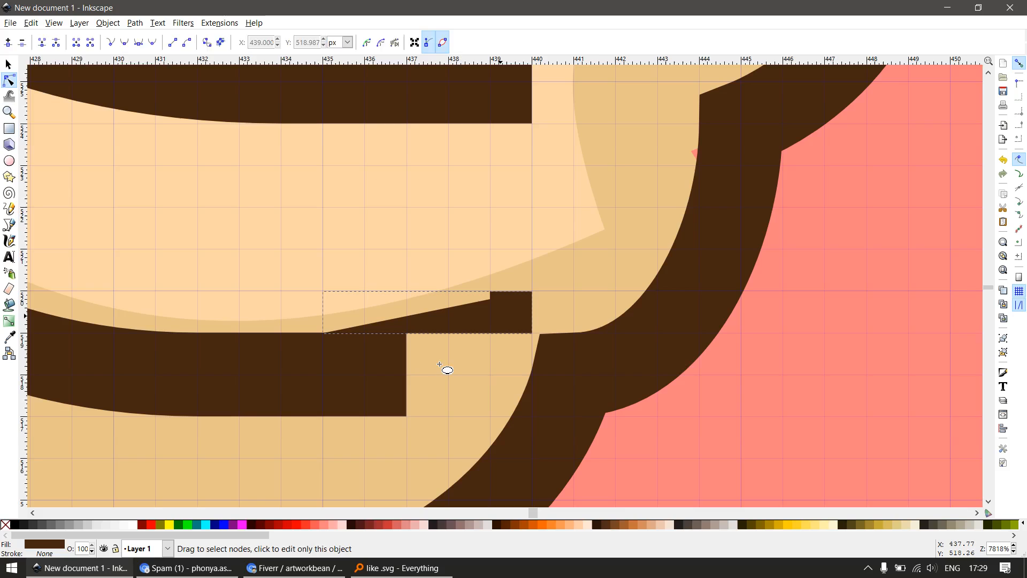
key("F4")
key("F2")
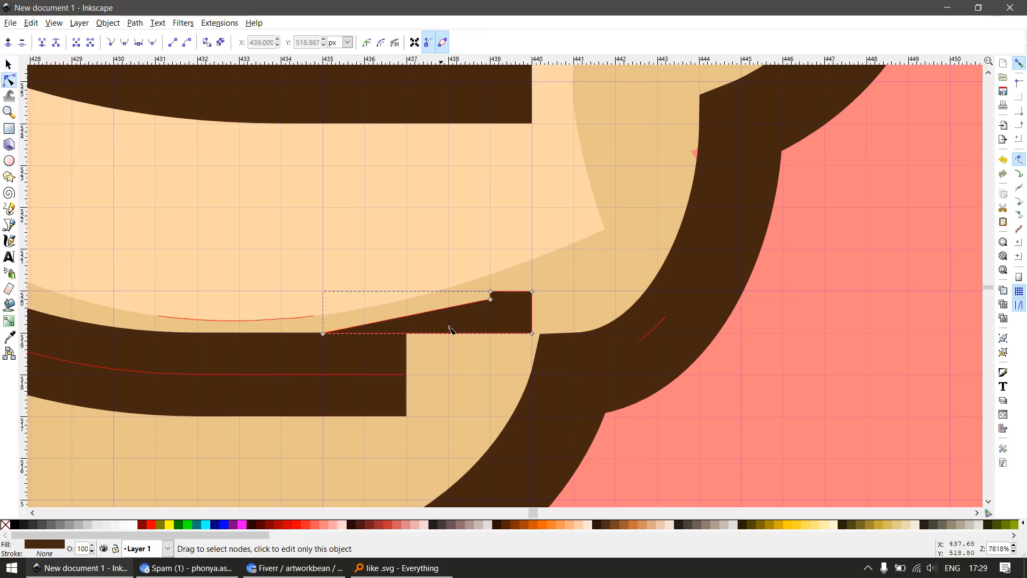
left_click(490, 299)
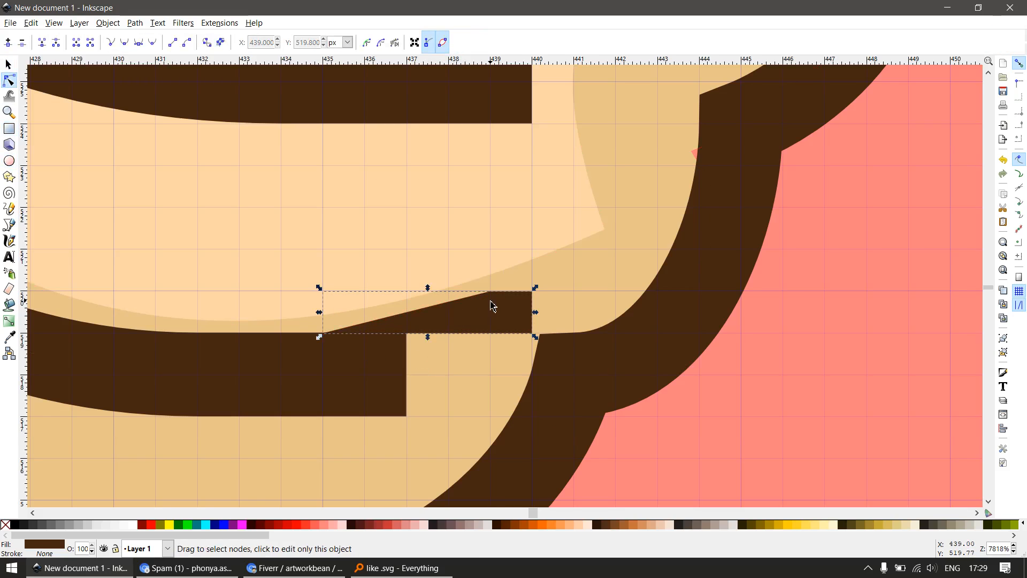
left_click_drag(490, 299, 324, 374)
scroll(327, 371, "down", 6)
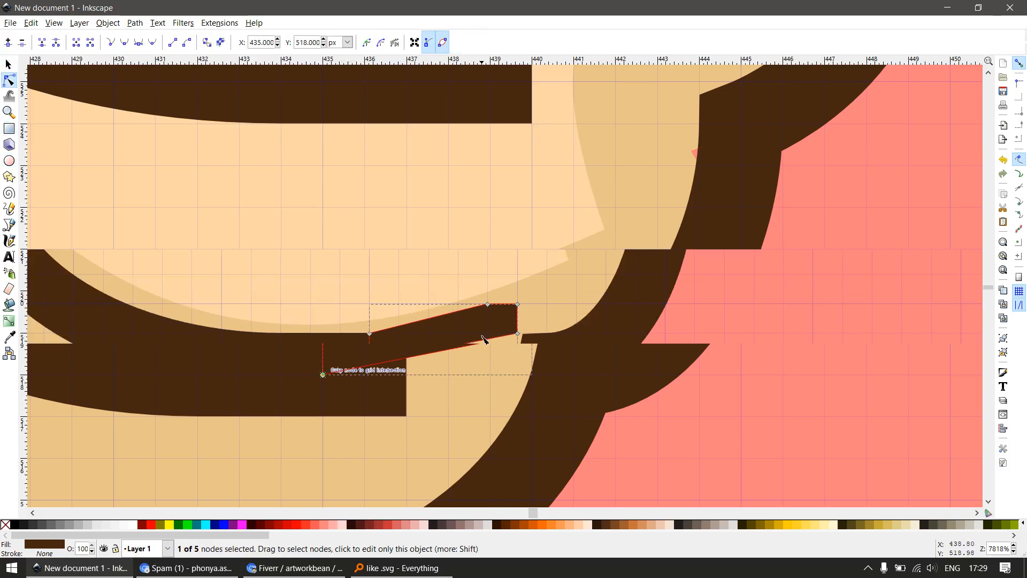
Delete the three small knuckle creases along the hand's right side
key("F1")
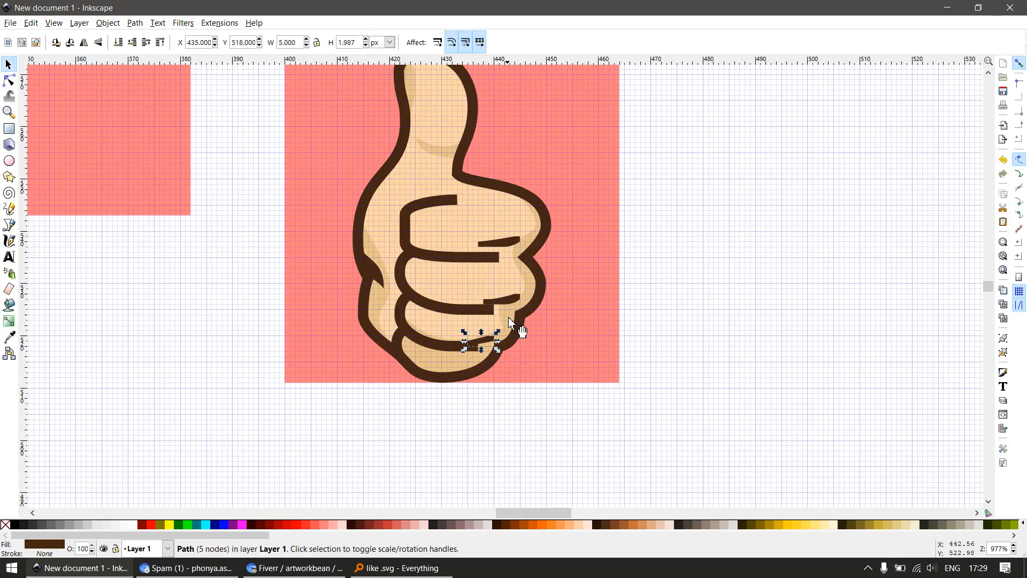
scroll(483, 348, "up", 4)
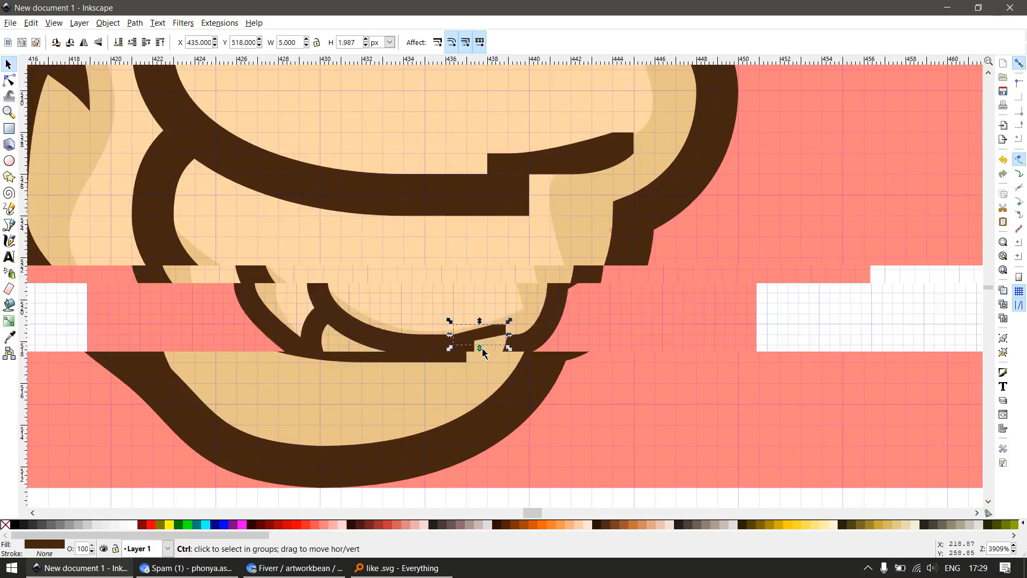
scroll(483, 348, "down", 9)
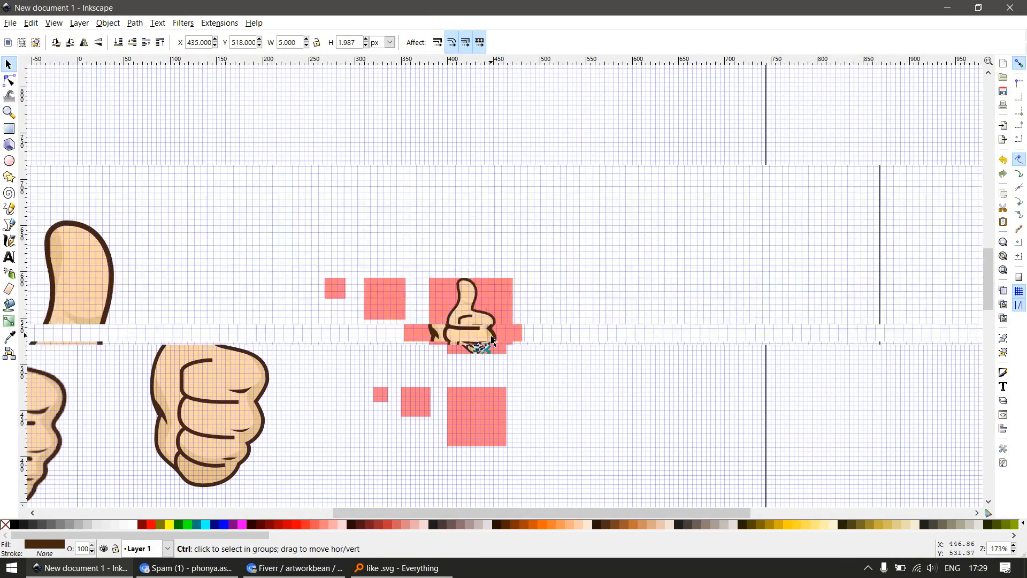
scroll(492, 340, "up", 5)
key("Escape")
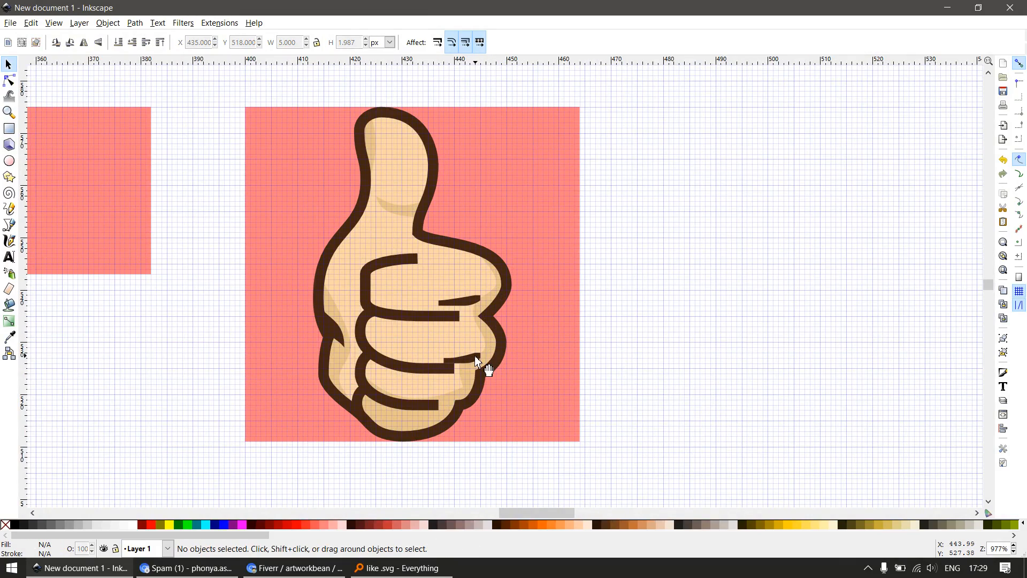
left_click(474, 355)
left_click(472, 301, "shift")
key("Delete")
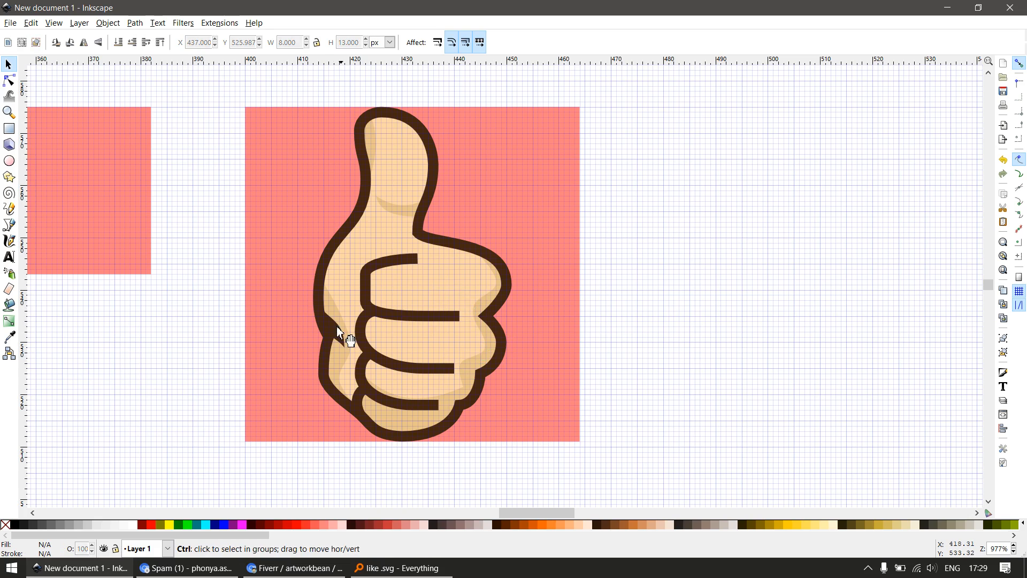
Draw a 1 px red square over the lower tip of the left palm crease and union it with the crease
scroll(344, 335, "up", 2)
key("r")
scroll(359, 369, "up", 1)
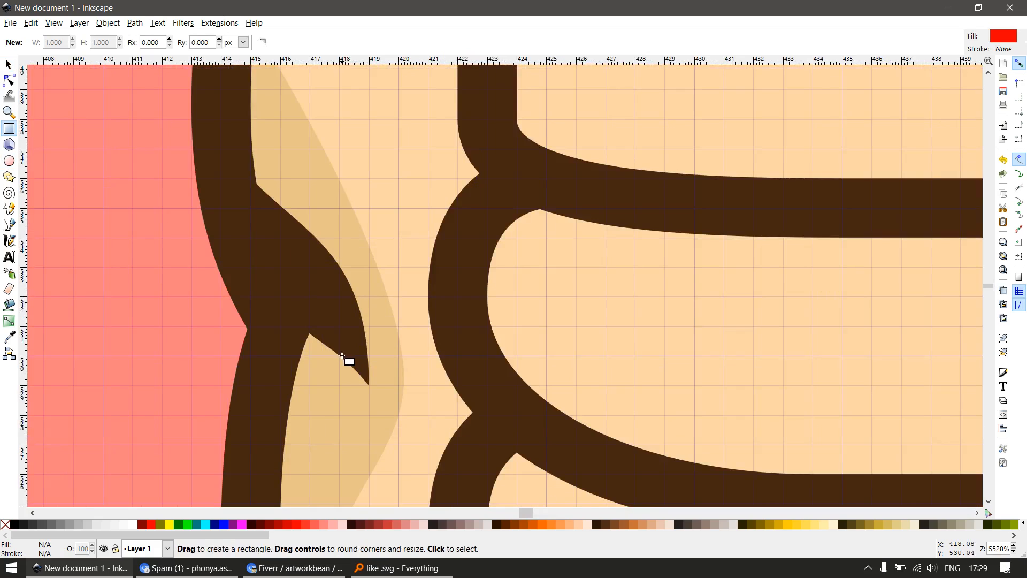
left_click_drag(343, 357, 373, 388)
key("s")
left_click(356, 306, "shift")
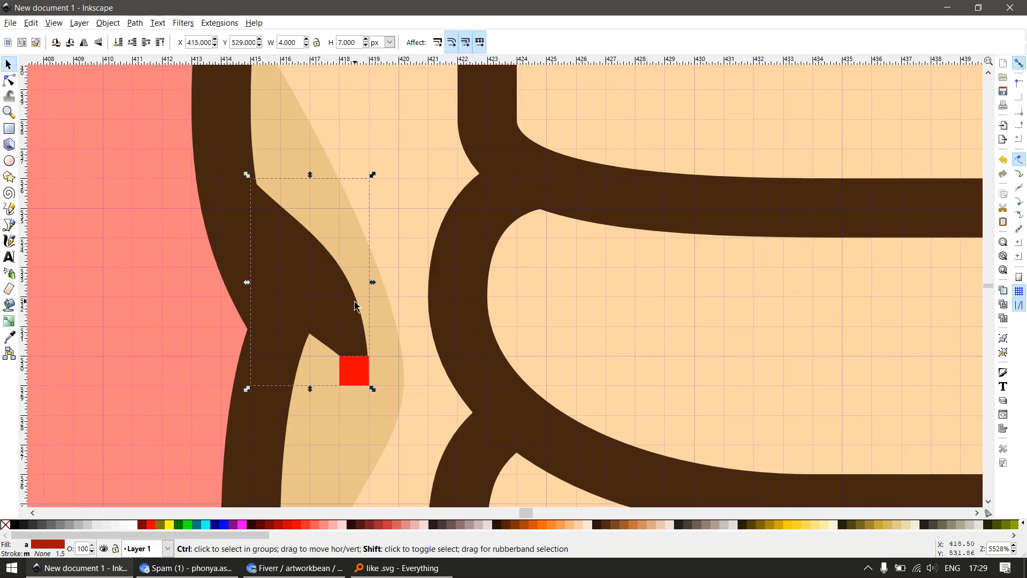
key("ctrl+plus")
Extend the merged palm crease's tip handle straight up and adjust the opposite handle to round its outer edge
key("n")
left_click(368, 360)
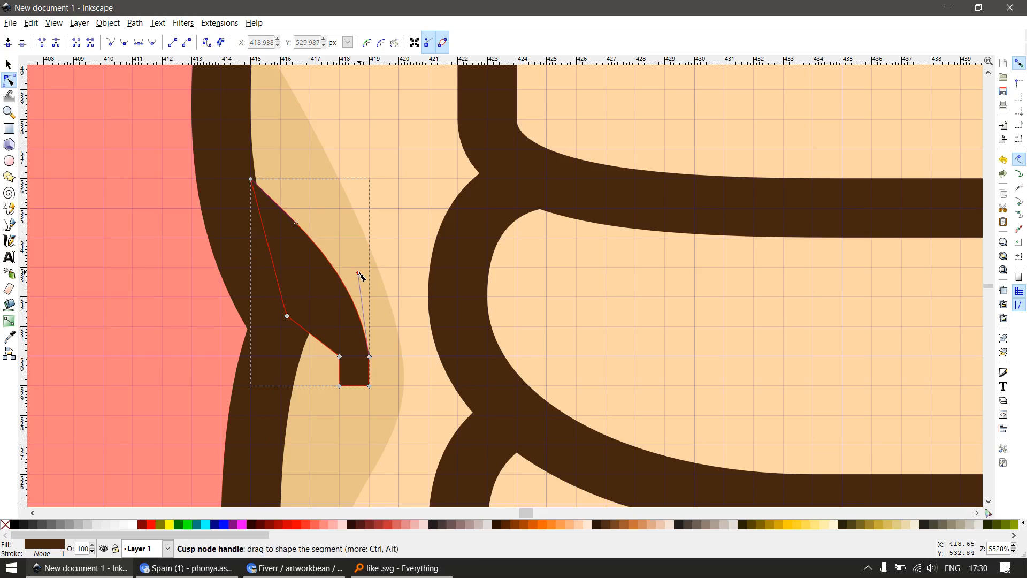
left_click_drag(358, 273, 372, 252)
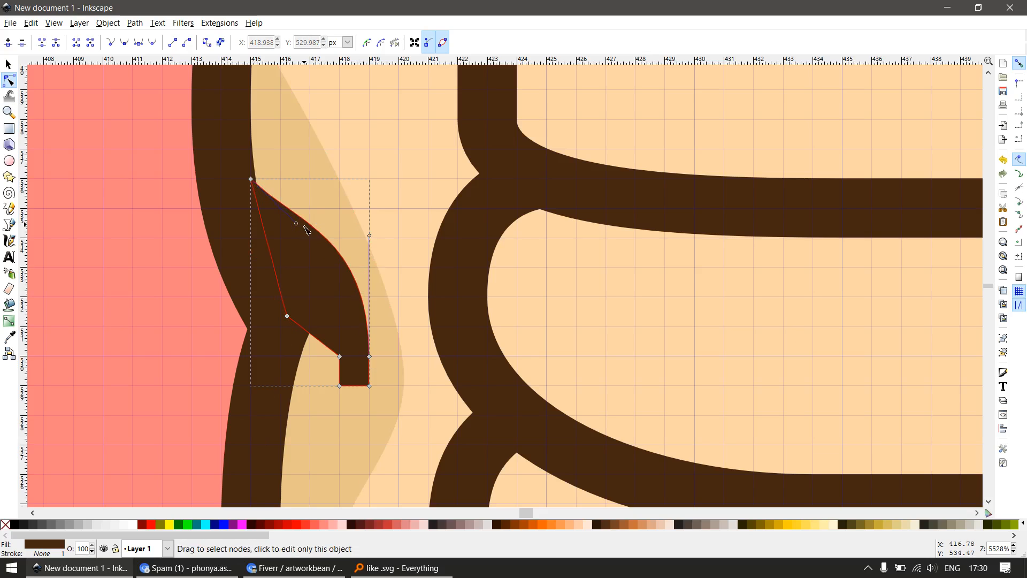
left_click_drag(297, 223, 291, 227)
Delete the inner notch node above the palm crease's blunt tip and bend the inner edge into a smooth curve
scroll(339, 359, "up", 2)
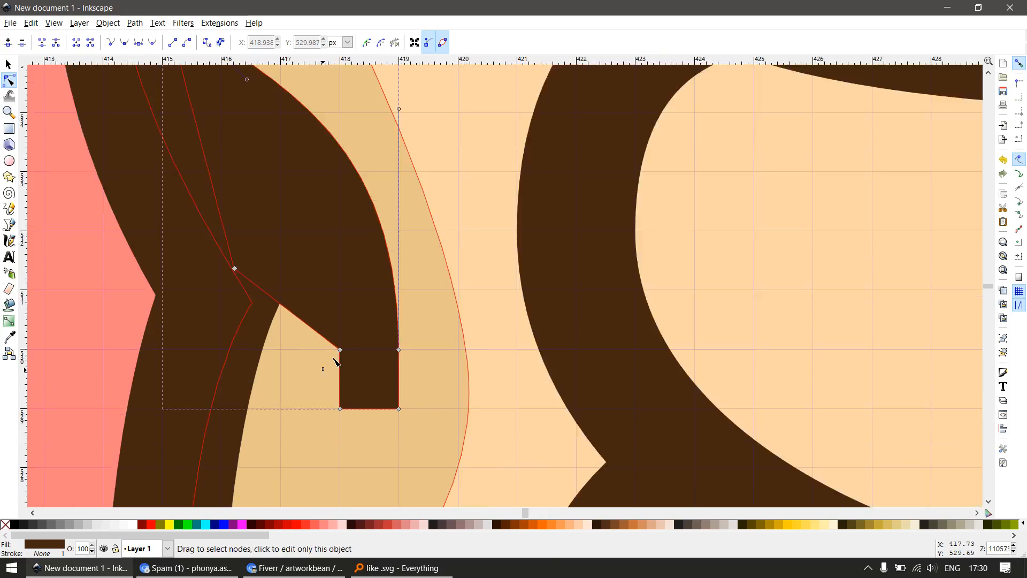
left_click(339, 357)
key("Delete")
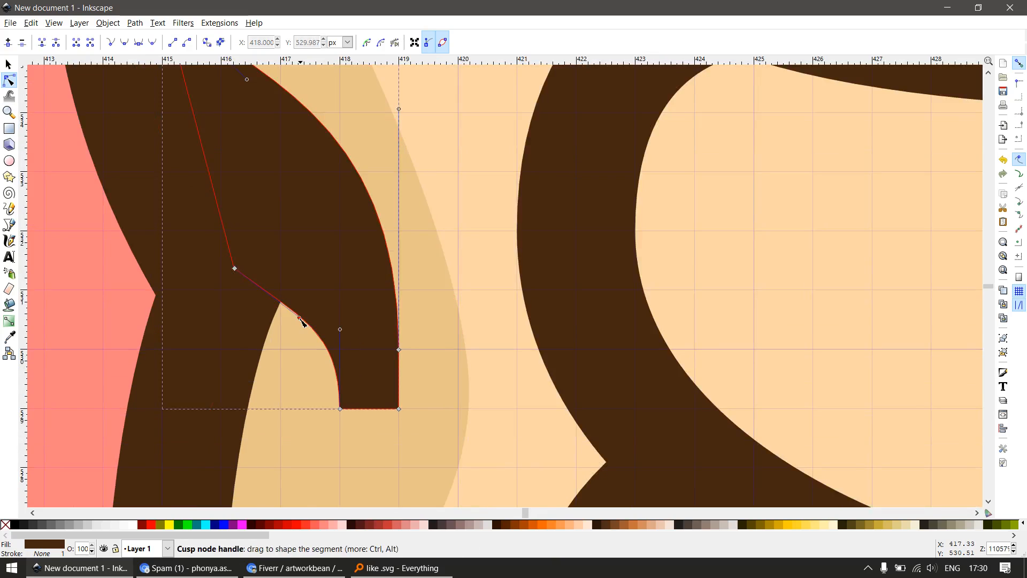
left_click_drag(300, 303, 304, 287)
left_click_drag(340, 330, 341, 326)
scroll(387, 307, "down", 4)
key("s")
scroll(404, 293, "down", 6)
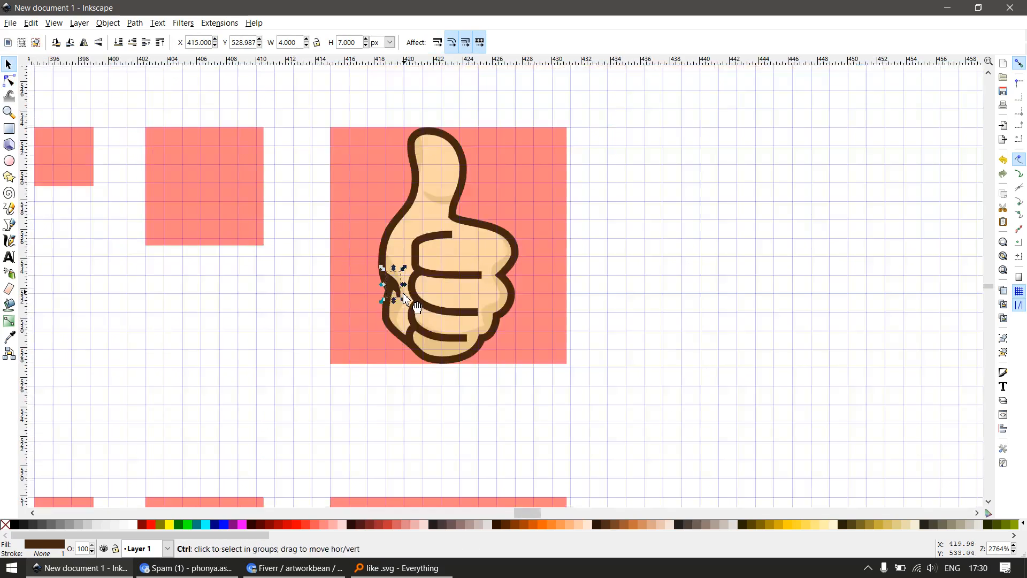
left_click(522, 281)
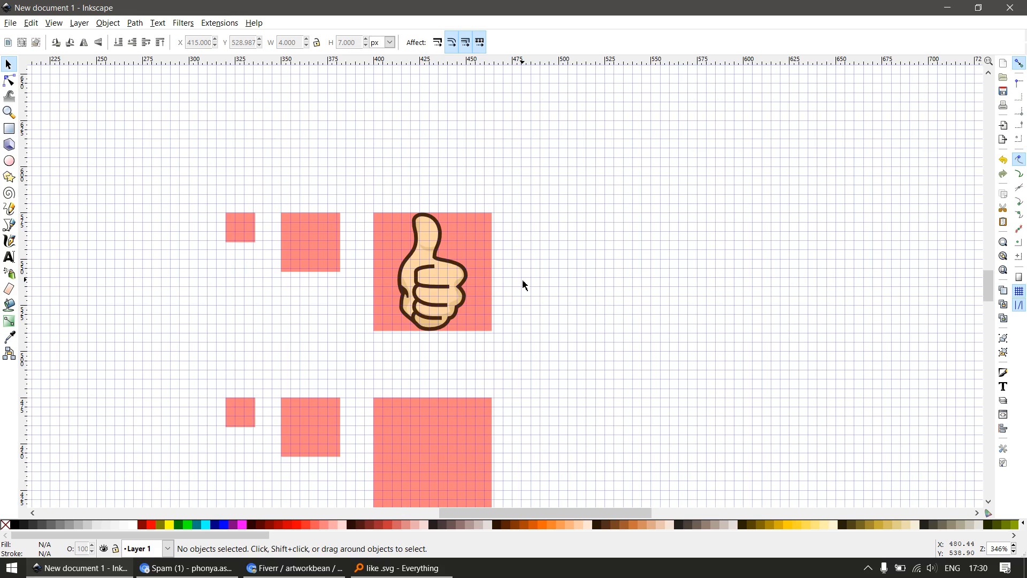
Darken the thumb's shading by lowering its fill lightness to 168
scroll(428, 252, "up", 4)
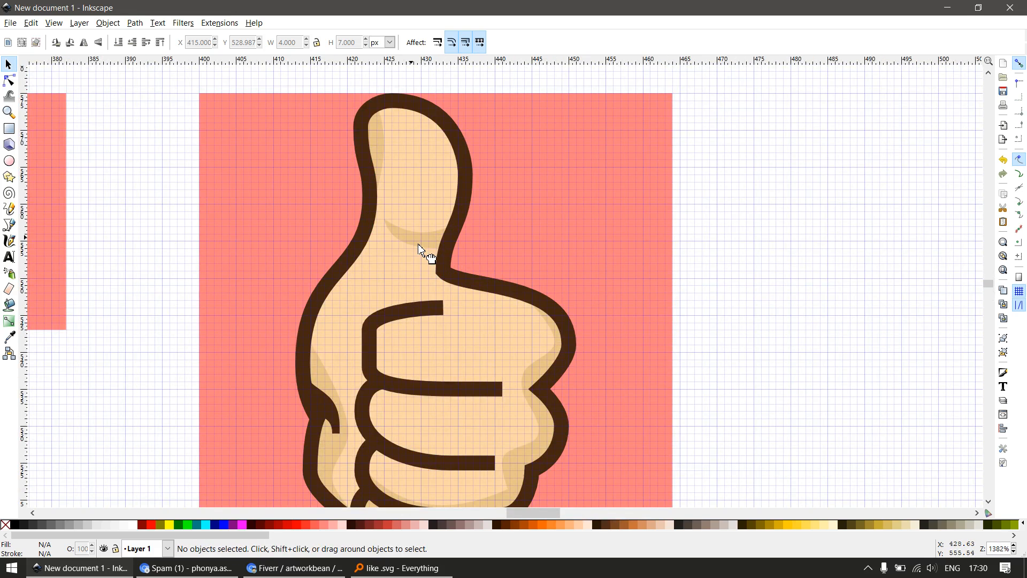
left_click_drag(419, 243, 442, 279)
key("ctrl+z")
left_click_drag(358, 385, 371, 292)
left_click(345, 291, "shift")
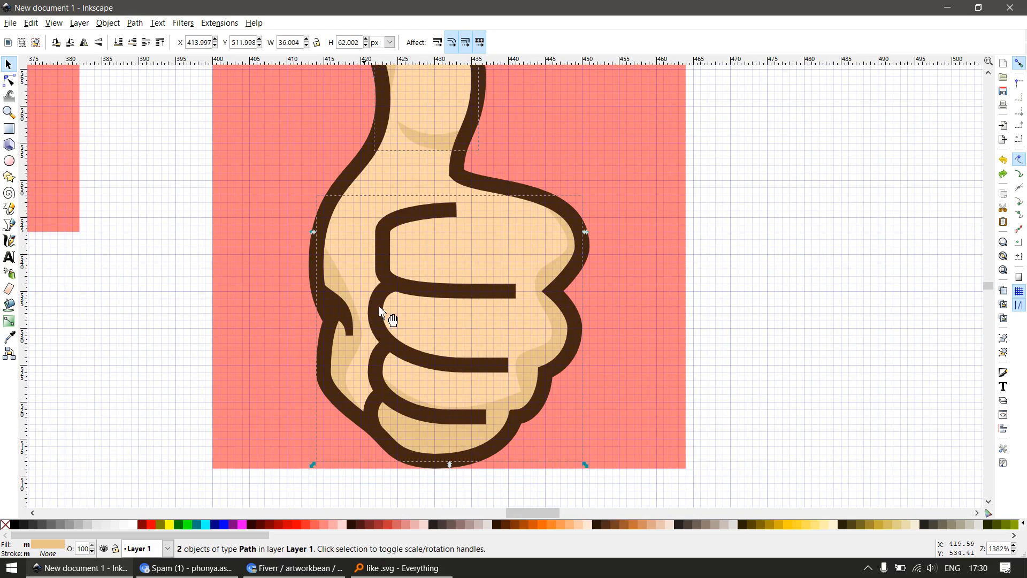
left_click(542, 349, "shift")
key("shift+ctrl+a")
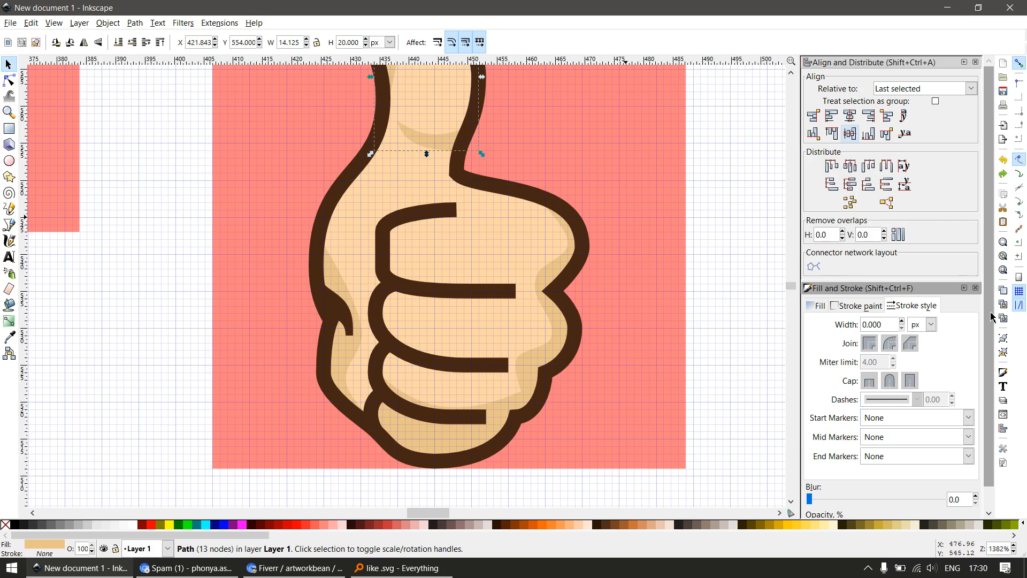
left_click(819, 306)
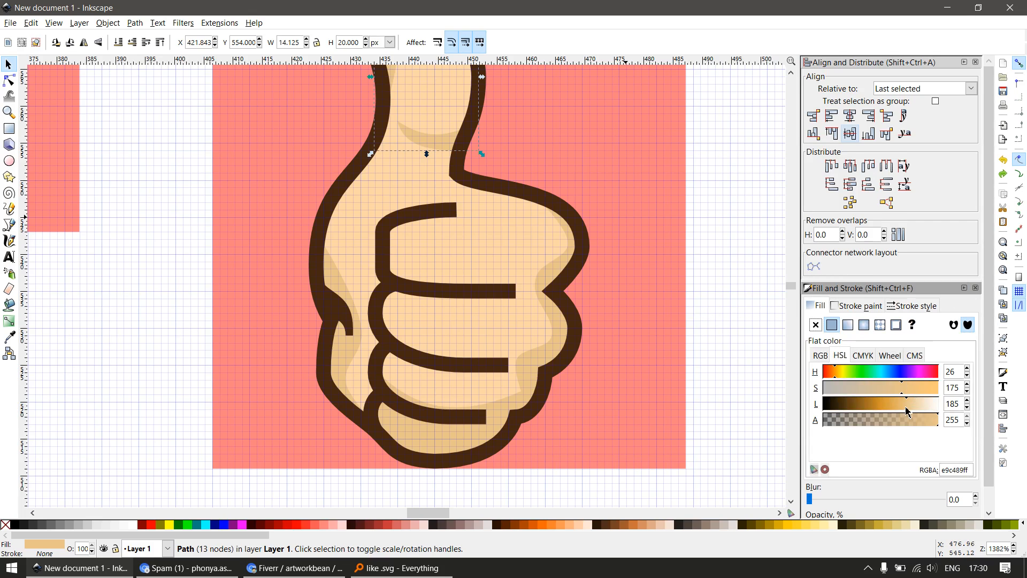
mouse_move(907, 411)
left_mouse_down()
mouse_move(882, 412)
mouse_move(895, 413)
left_mouse_up()
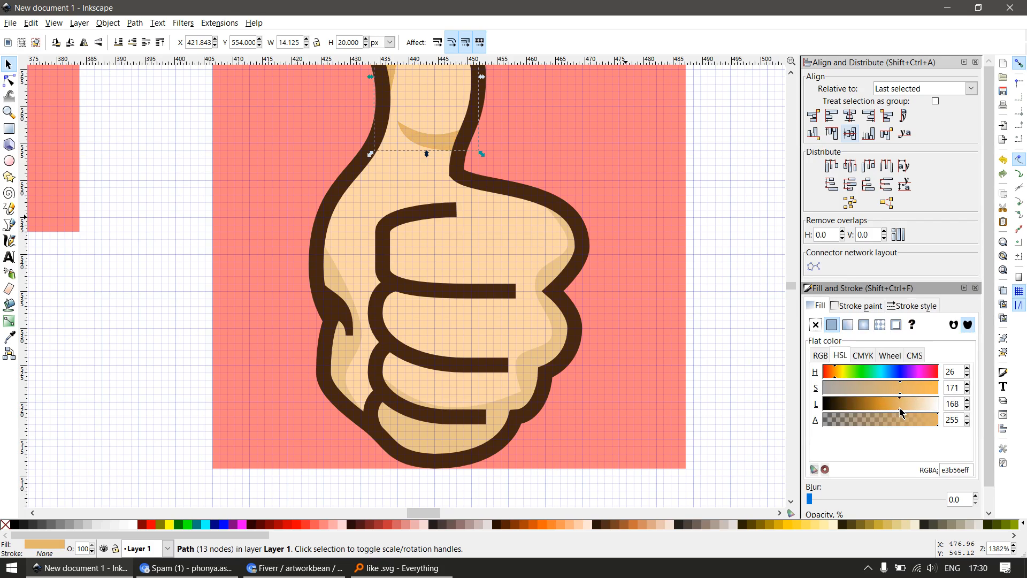
left_click(766, 293)
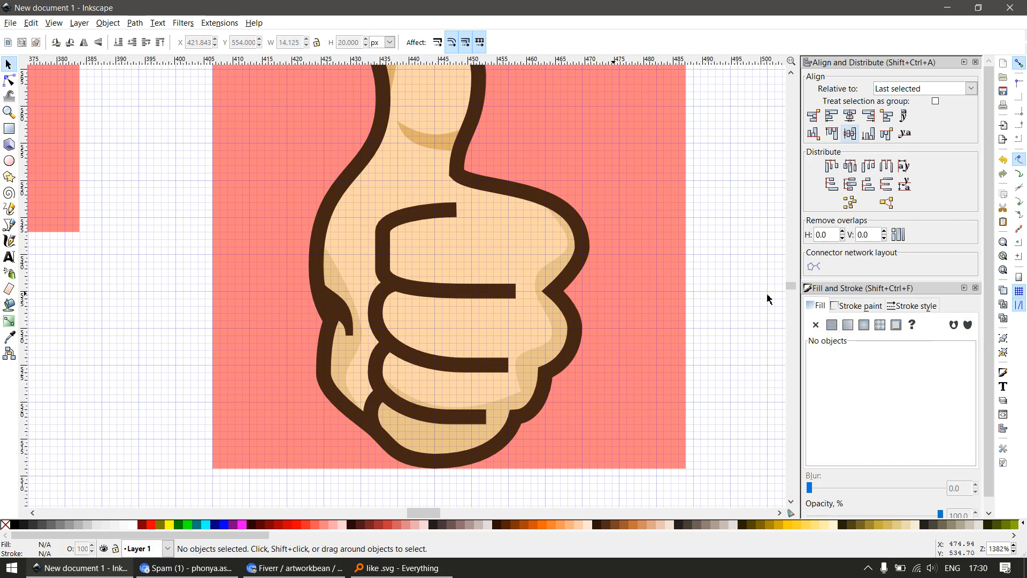
Apply the thumb shading's darker fill colour to the shading on the lower hand
key("F12")
scroll(752, 305, "down", 2)
scroll(612, 259, "up", 2)
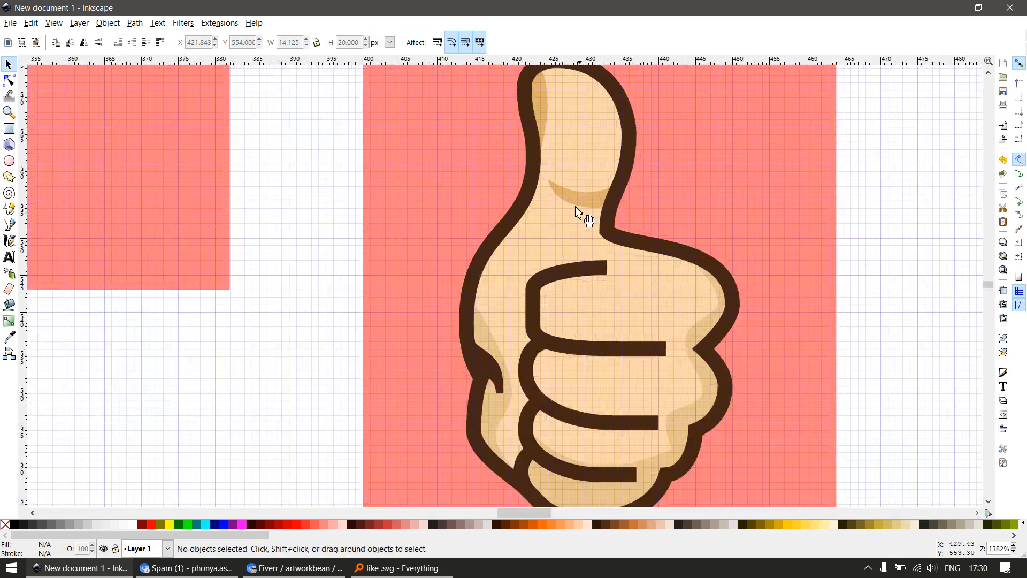
left_click(585, 212)
left_click(686, 336)
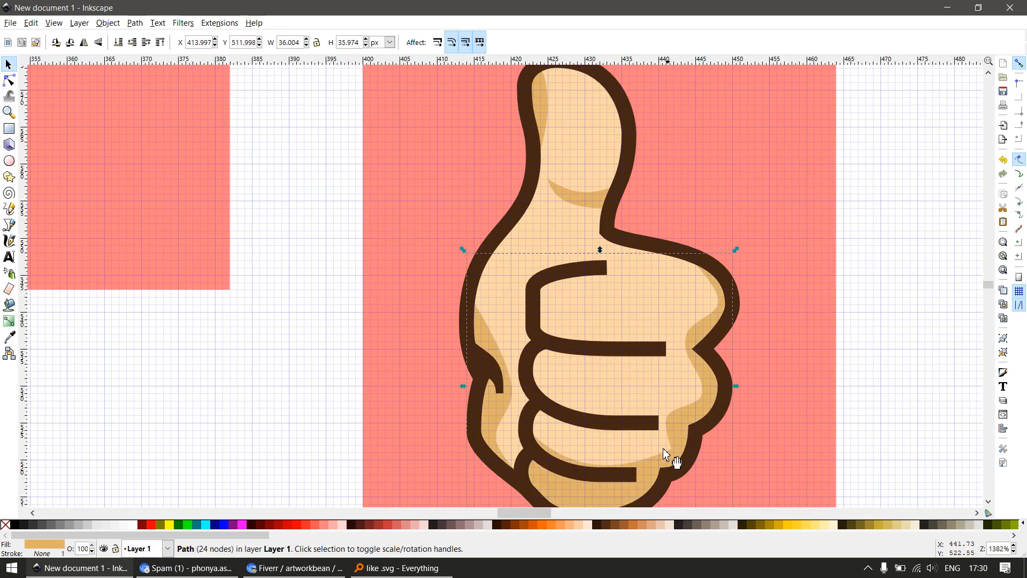
Snap both corners of the shading edge above the lowest crease to the grid and insert a middle node touching the crease
key("z")
scroll(557, 401, "down", 1)
left_click_drag(511, 384, 644, 457)
key("s")
key("n")
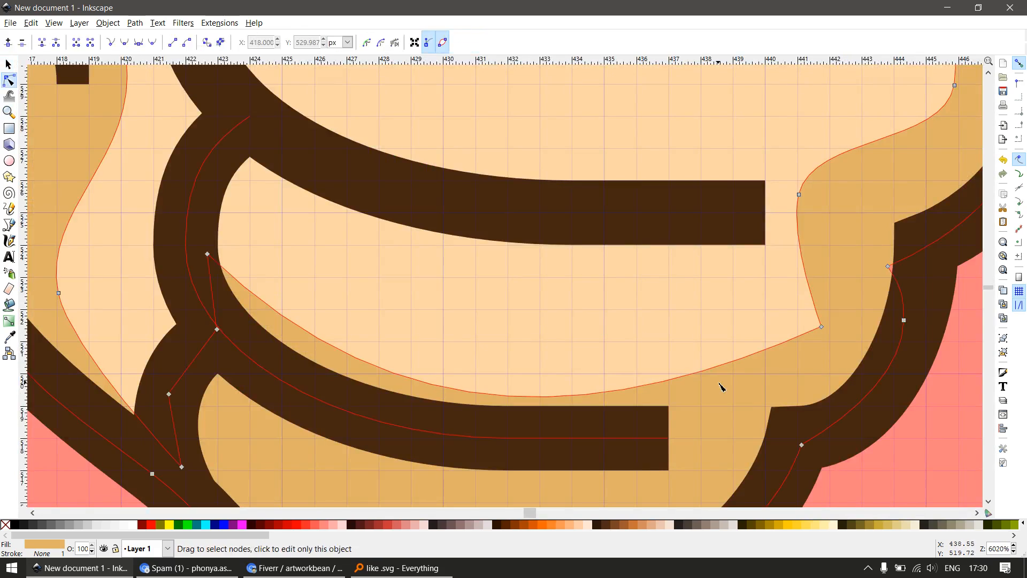
left_click_drag(820, 327, 781, 354)
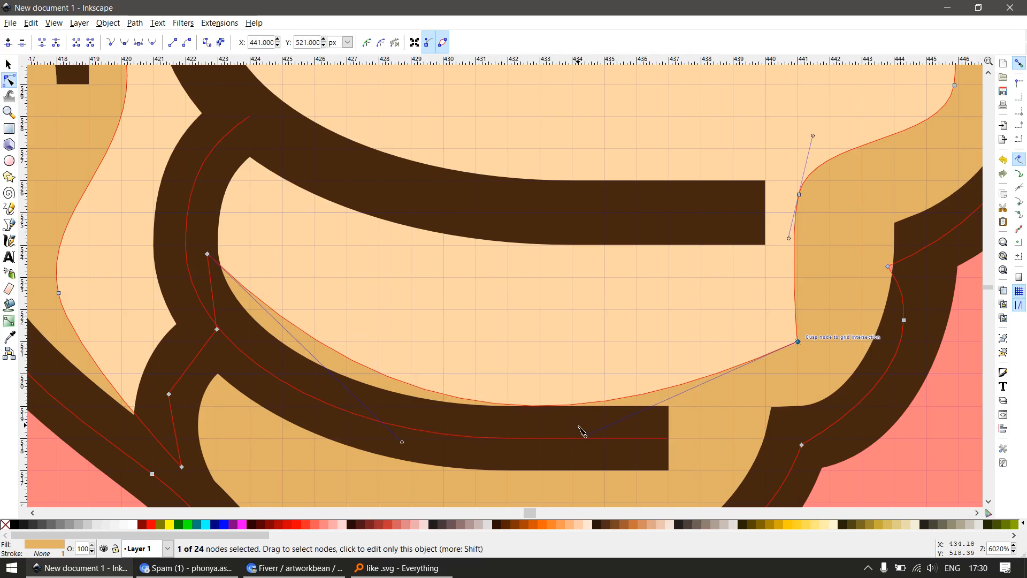
double_click(542, 406)
left_click_drag(542, 407, 540, 407)
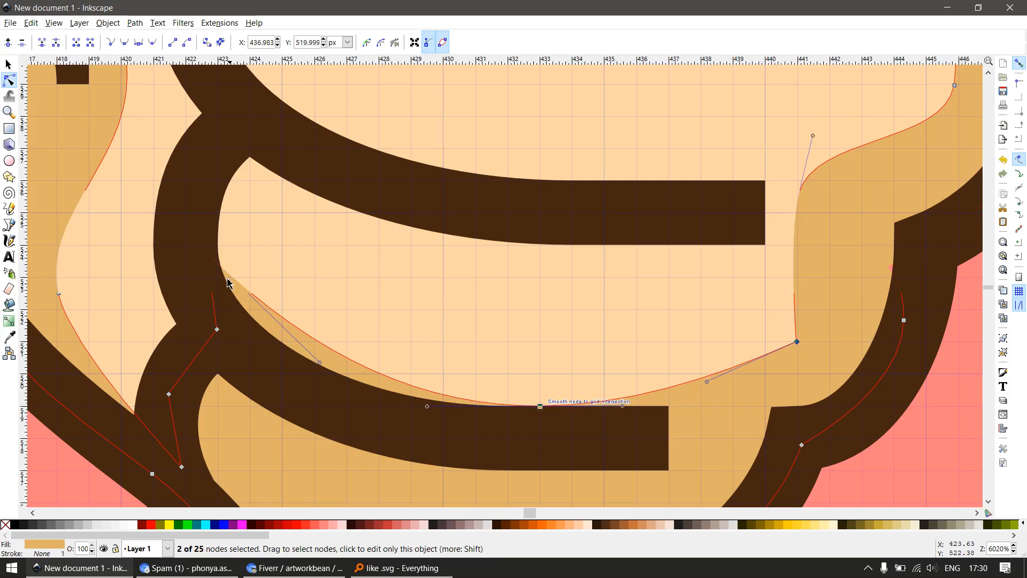
key("Escape")
left_click_drag(207, 252, 187, 246)
left_click_drag(291, 422, 421, 398)
Snap the left shading's nodes to (418, 522), (420, 530) and (414, 542), with vertical handles on the middle curve node
scroll(351, 344, "down", 1)
left_click_drag(258, 308, 258, 314)
left_click_drag(245, 256, 258, 252)
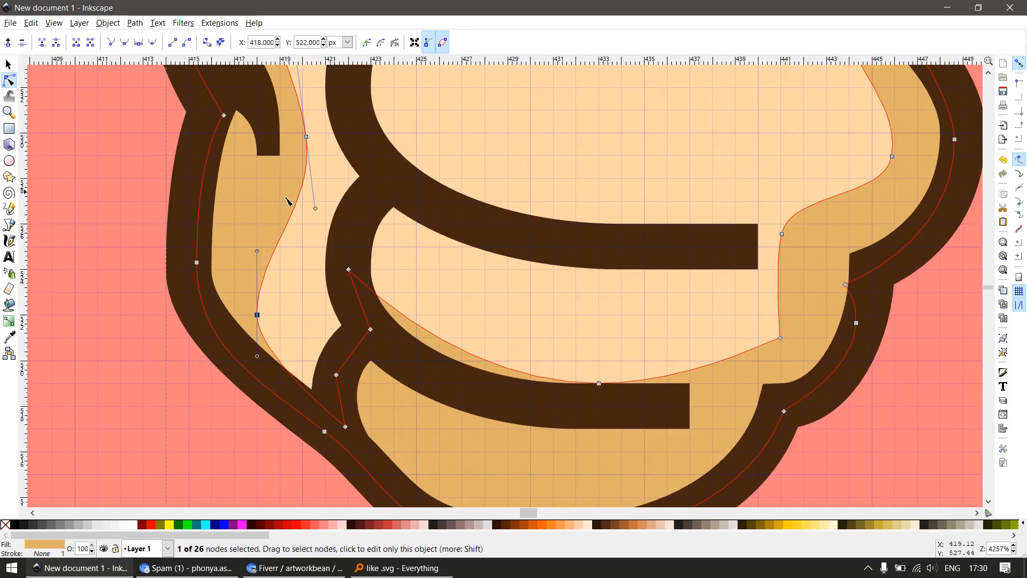
left_click_drag(296, 167, 338, 254)
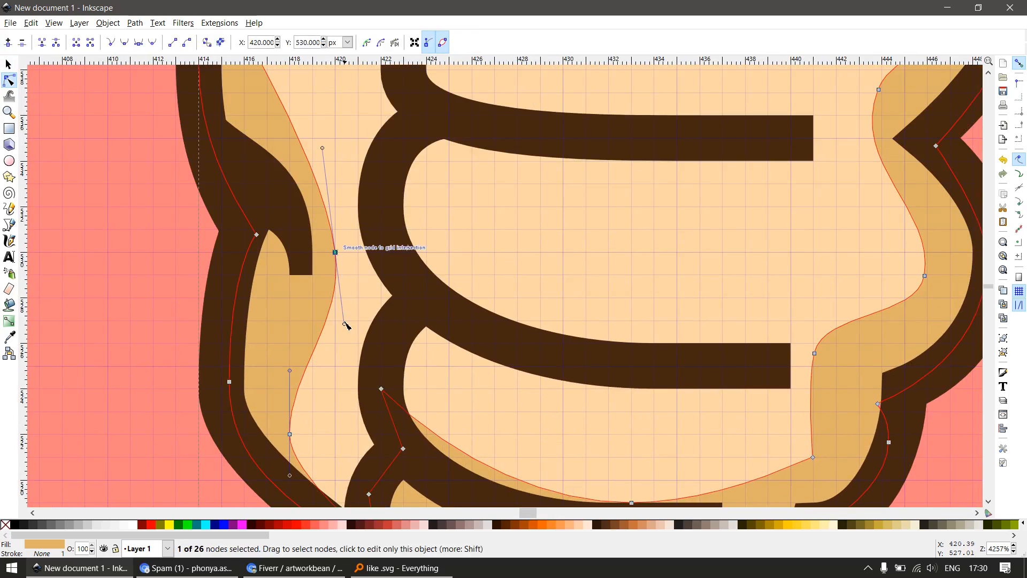
left_click_drag(345, 323, 332, 329)
left_click_drag(333, 227, 360, 409)
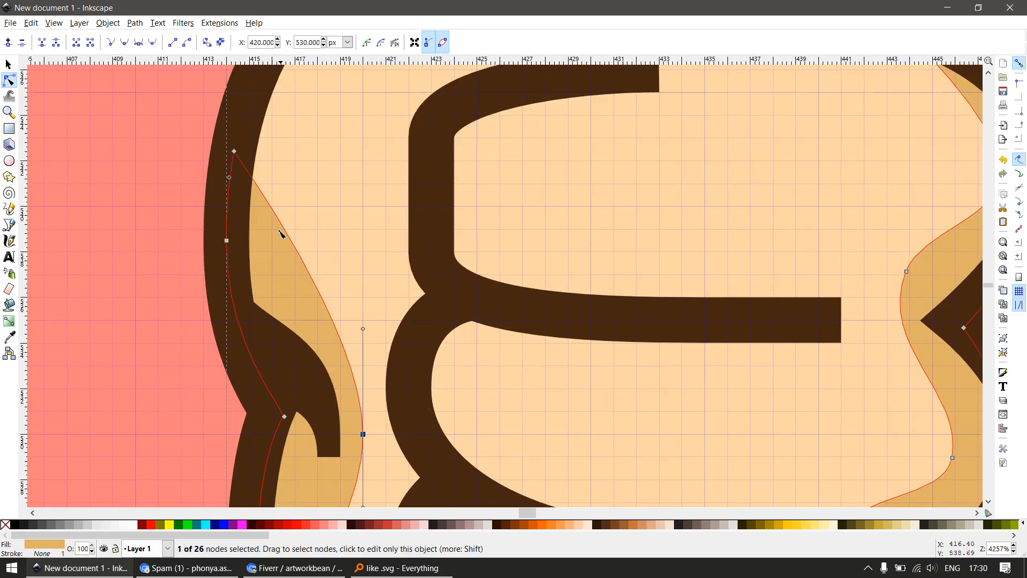
key("space")
key("space")
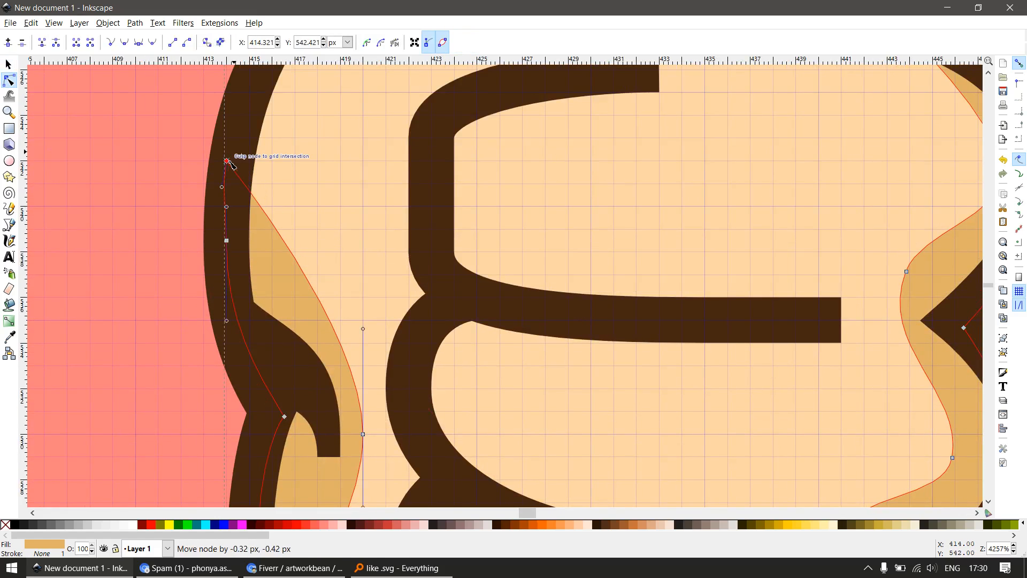
Insert a node on the right shading's inner edge beside the outline notch and snap it to X 443, Y 535
scroll(459, 245, "down", 2)
key("z")
left_click_drag(596, 209, 795, 376)
key("n")
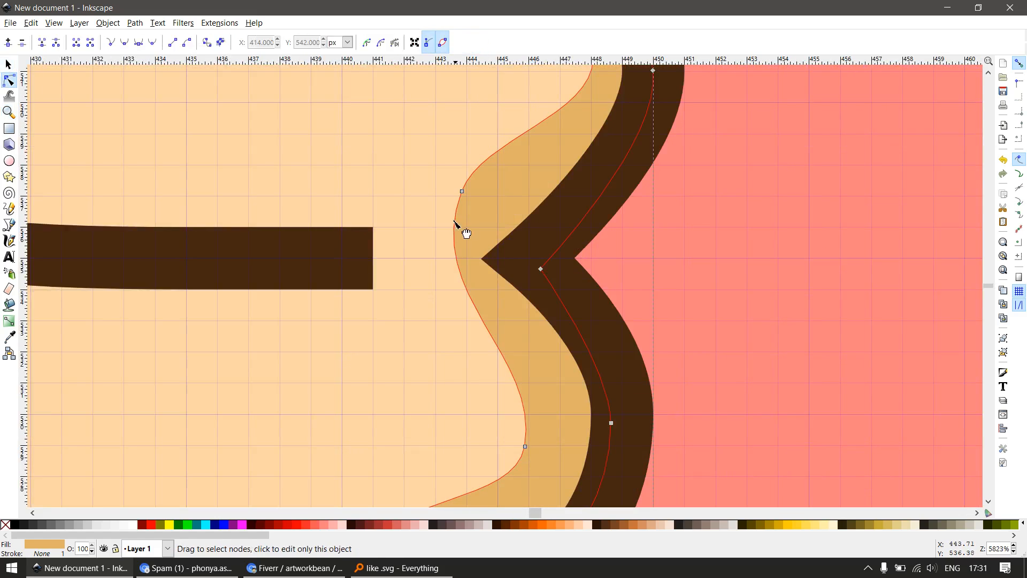
left_click(459, 229, "ctrl+alt")
key("space")
key("space")
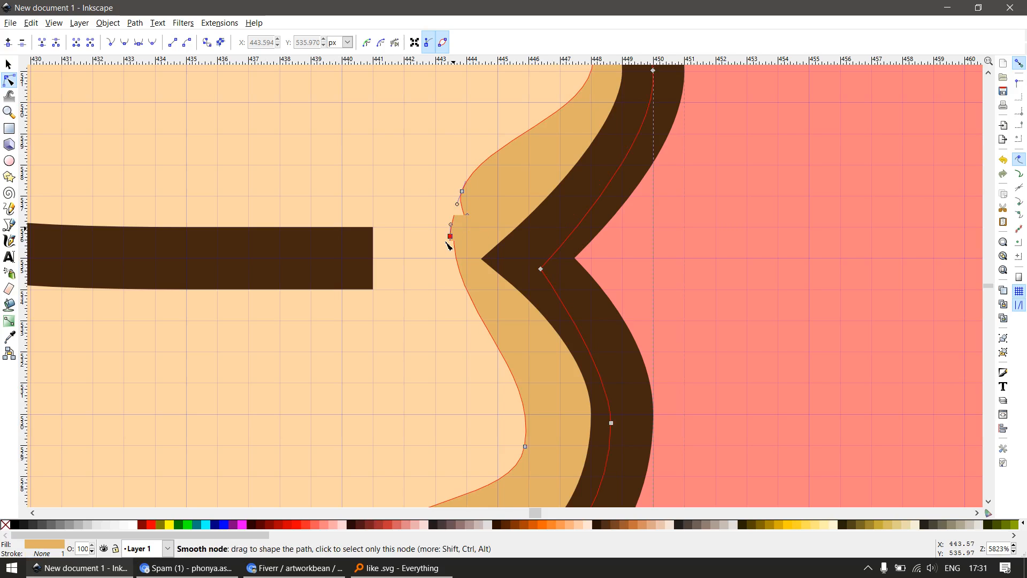
left_click_drag(454, 229, 435, 259)
scroll(484, 208, "down", 2)
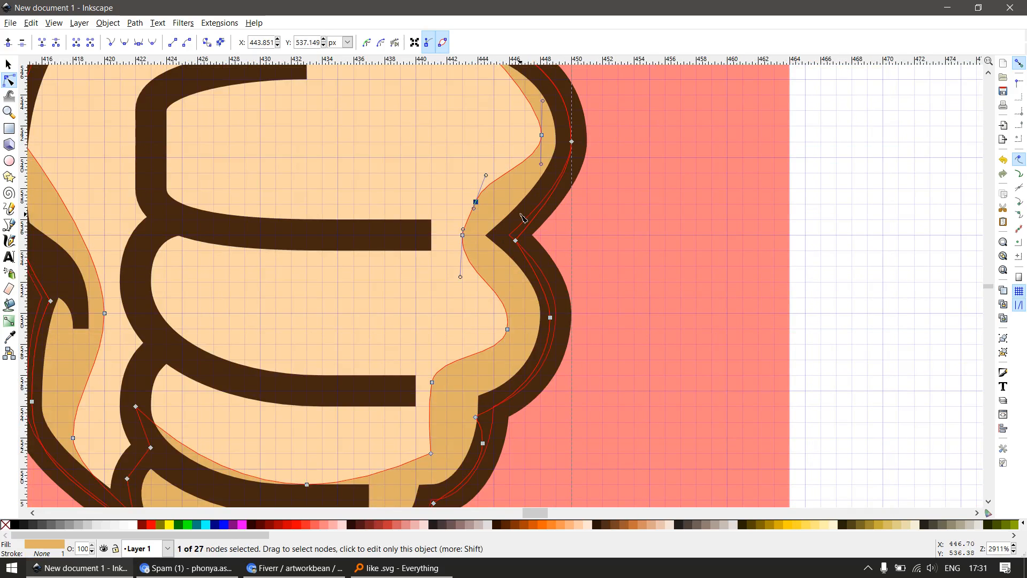
Delete the extra node above the notch on the right shading's inner edge and snap the upper bulge node to (448, 541), straightening the neighbouring handles vertically
key("Delete")
left_click_drag(542, 134, 541, 142)
left_click_drag(512, 187, 541, 194)
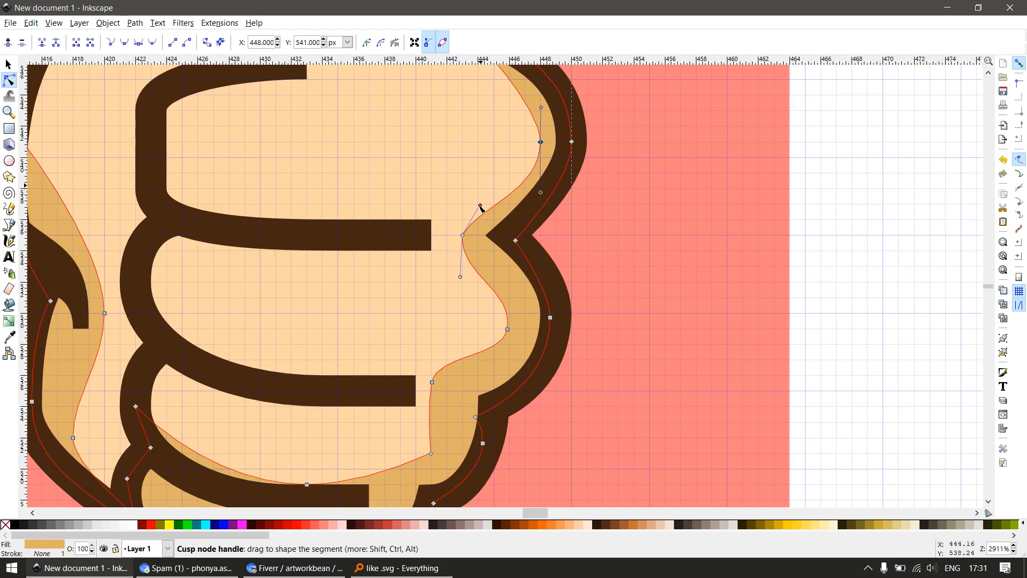
left_click_drag(481, 206, 462, 189)
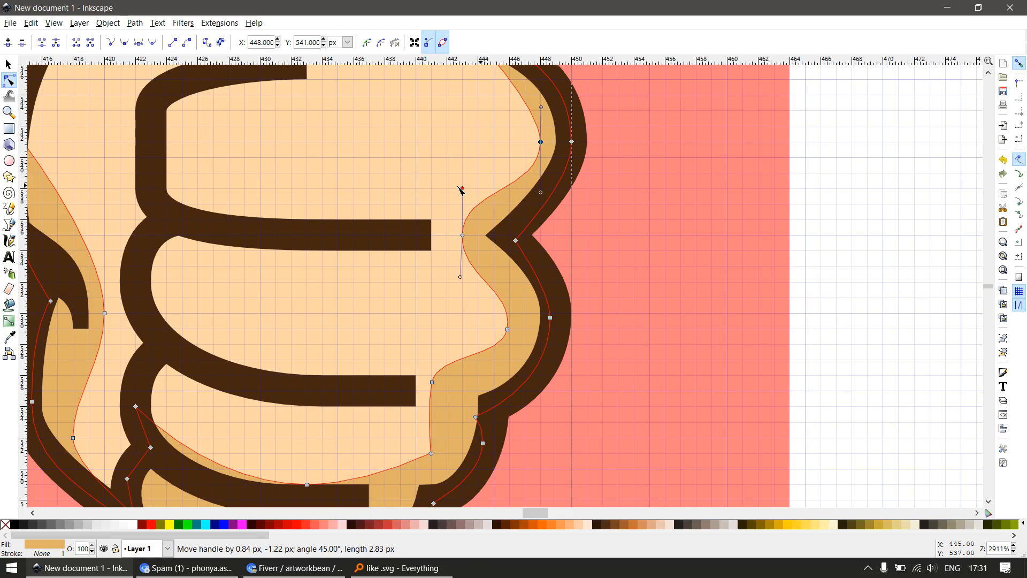
Move the upper bulge node of the right shading's inner edge to X 447, Y 541
left_click_drag(540, 141, 550, 225)
key("space")
key("space")
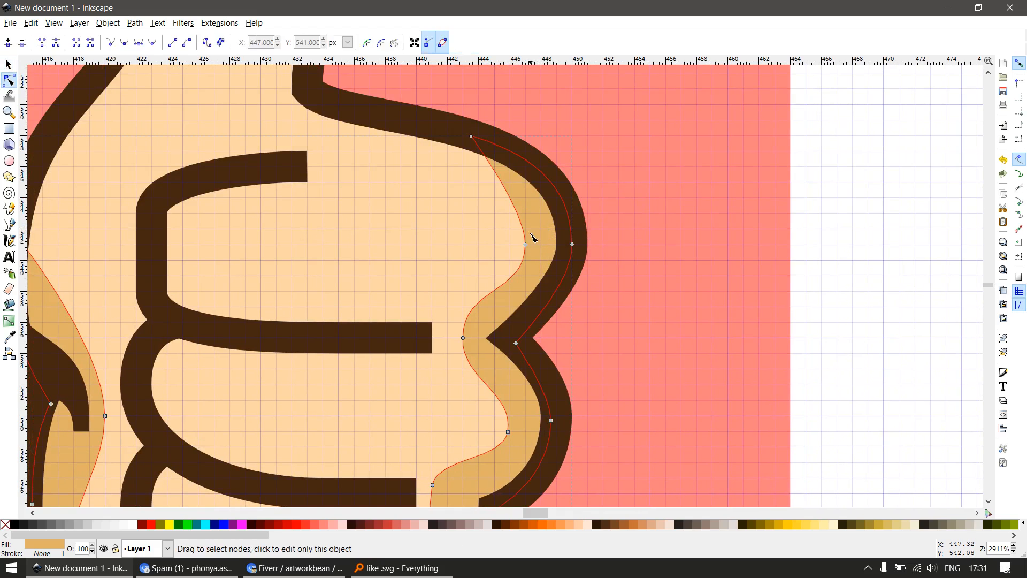
left_click(525, 244)
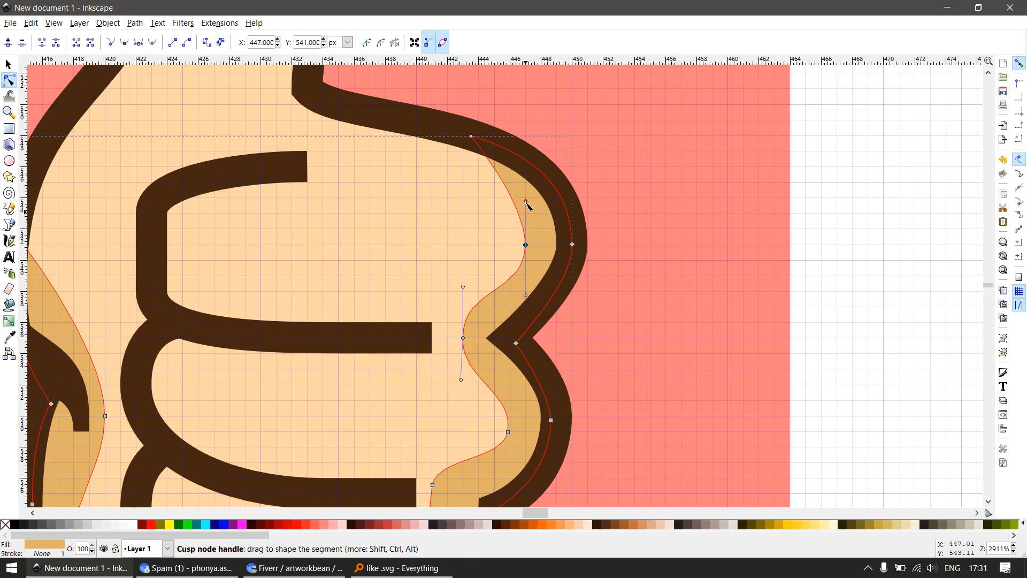
Snap the middle bulge node of the right shading's inner edge to X 446, Y 530 and make its handles vertical
scroll(539, 279, "down", 2)
scroll(533, 396, "up", 2)
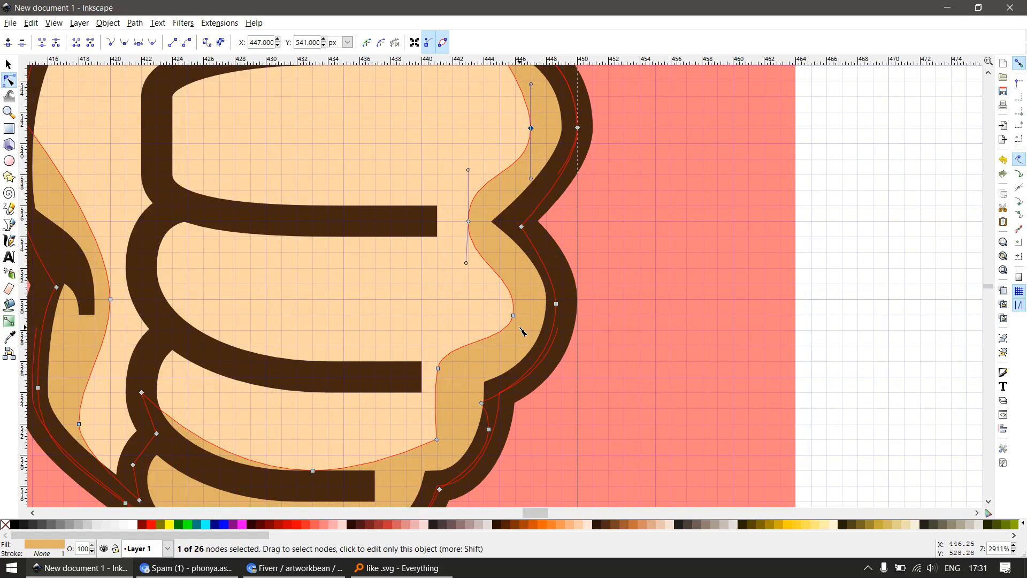
scroll(522, 332, "up", 1)
left_click_drag(512, 309, 513, 288)
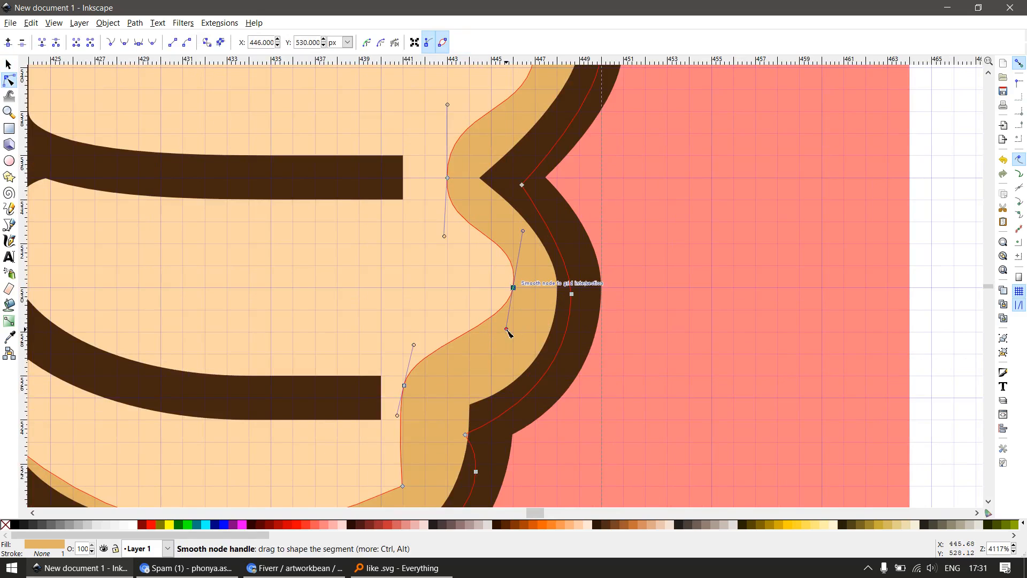
left_click_drag(513, 330, 523, 335)
left_click(573, 300)
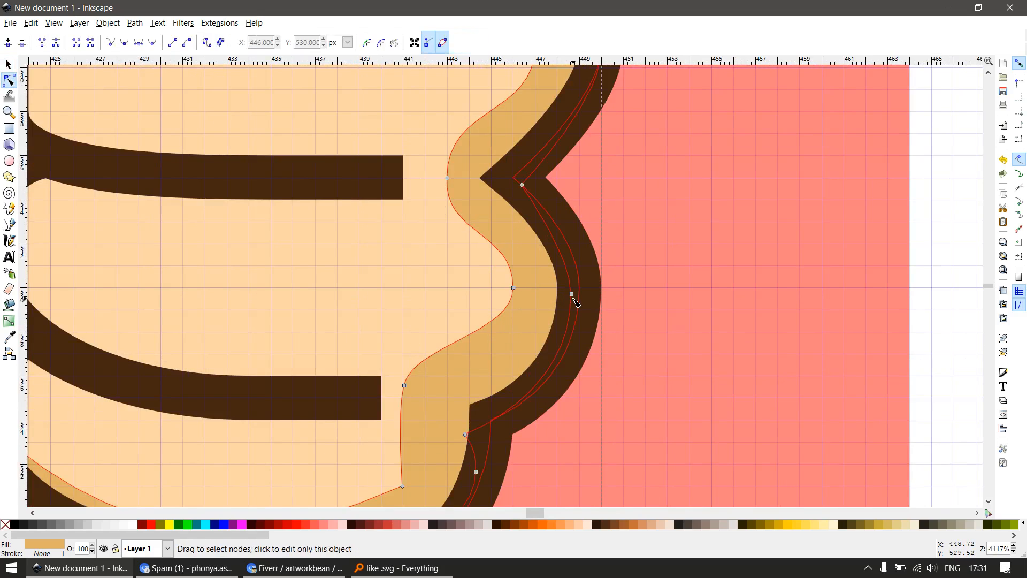
left_click(589, 319)
left_click(528, 316)
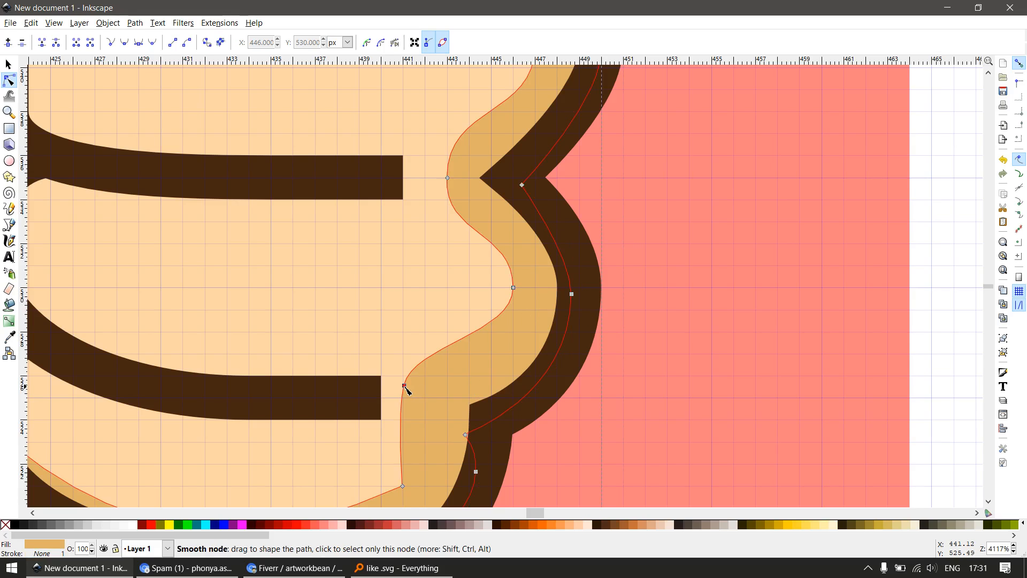
Snap the shading node beside the second-lowest crease's end to X 441, Y 526, with a vertical lower handle and the upper handle on a grid intersection
left_click_drag(405, 385, 404, 376)
scroll(428, 369, "down", 3)
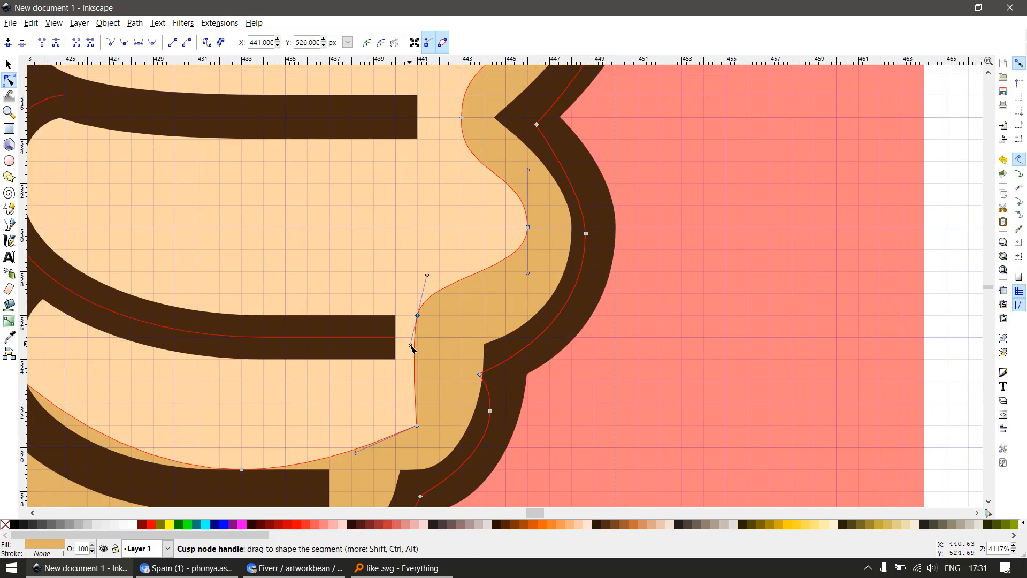
left_click_drag(412, 347, 421, 352)
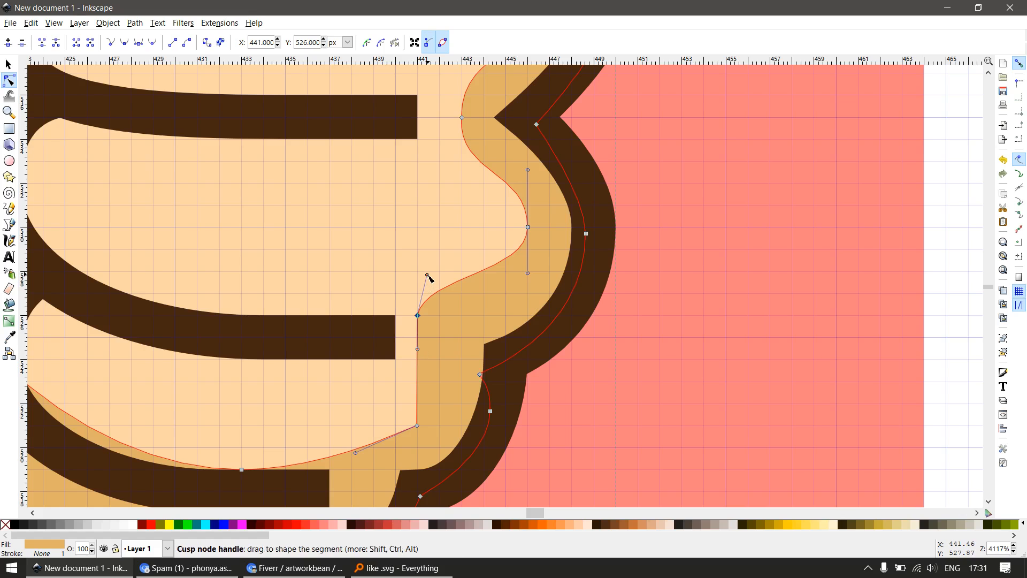
left_click_drag(428, 275, 454, 296)
scroll(523, 305, "down", 2)
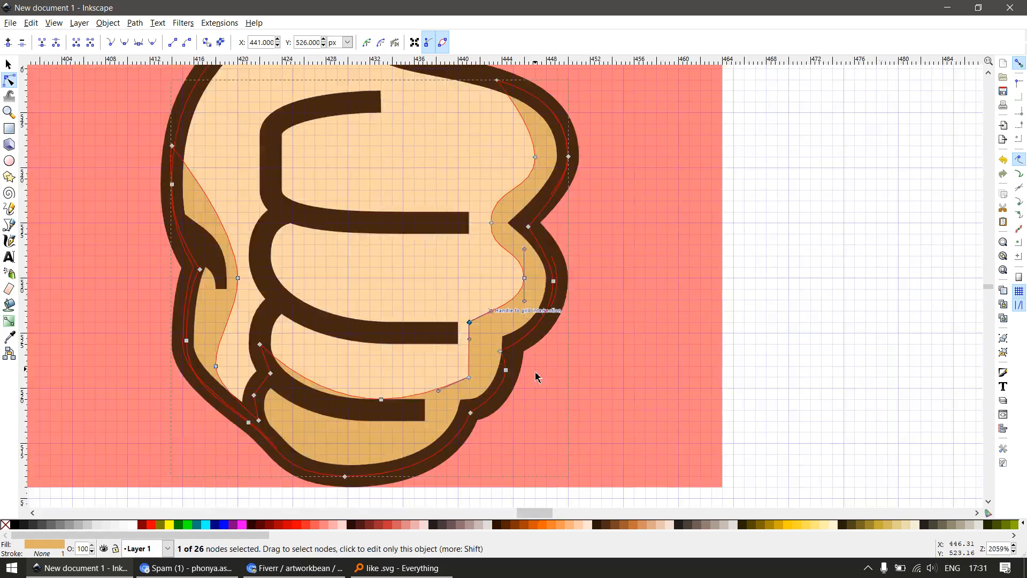
Shift the two nodes of the right shading's straight vertical edge to X 442, at Y 526 and Y 521
key("s")
scroll(534, 355, "down", 2)
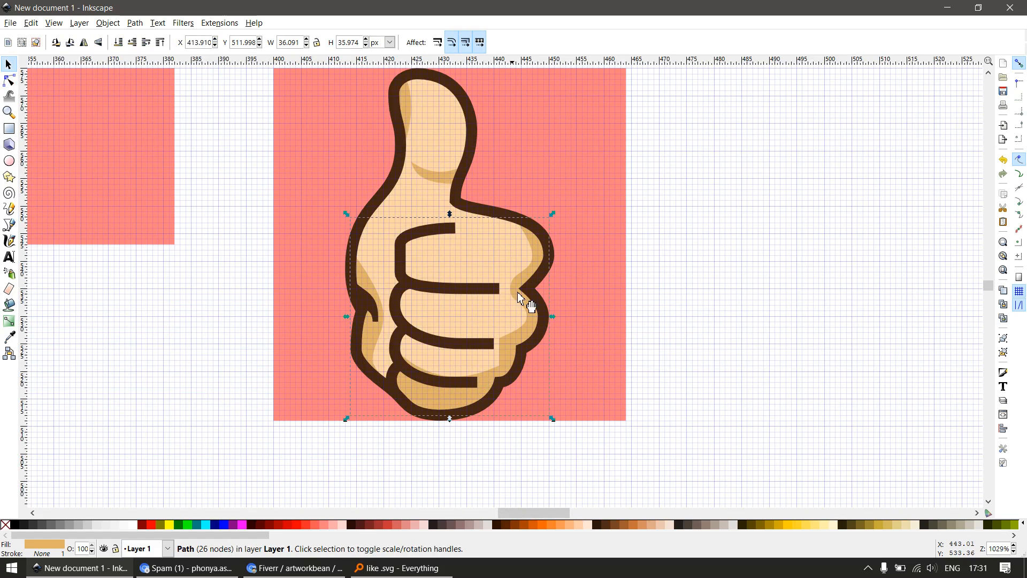
scroll(519, 296, "up", 1)
key("n")
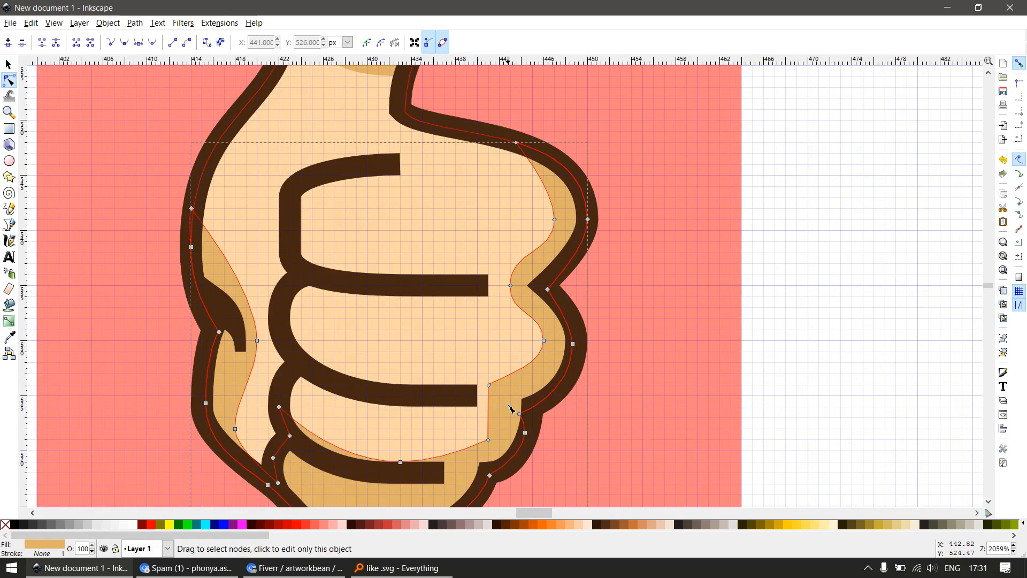
scroll(500, 412, "down", 1)
scroll(501, 414, "up", 2)
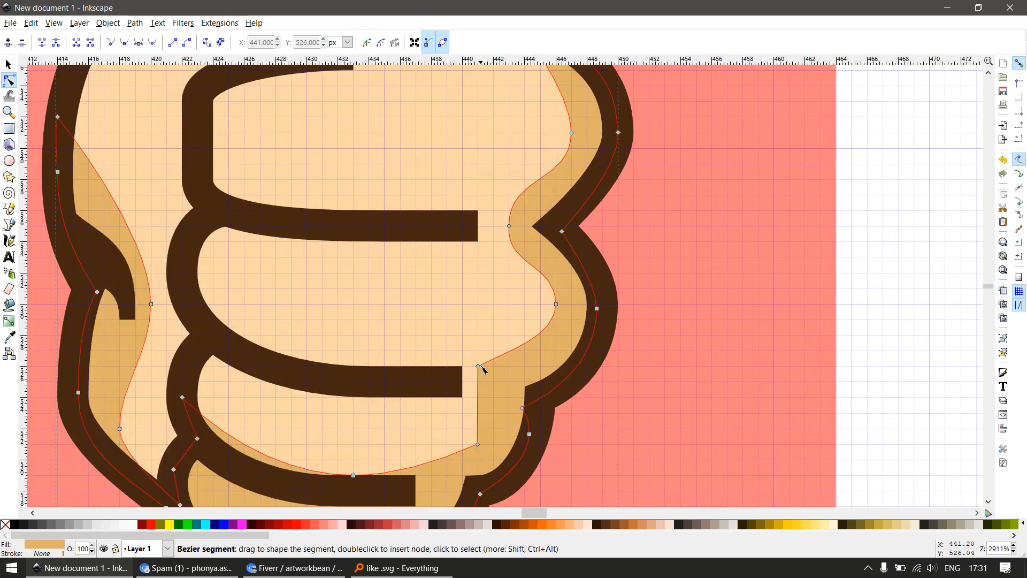
left_click_drag(481, 369, 494, 367)
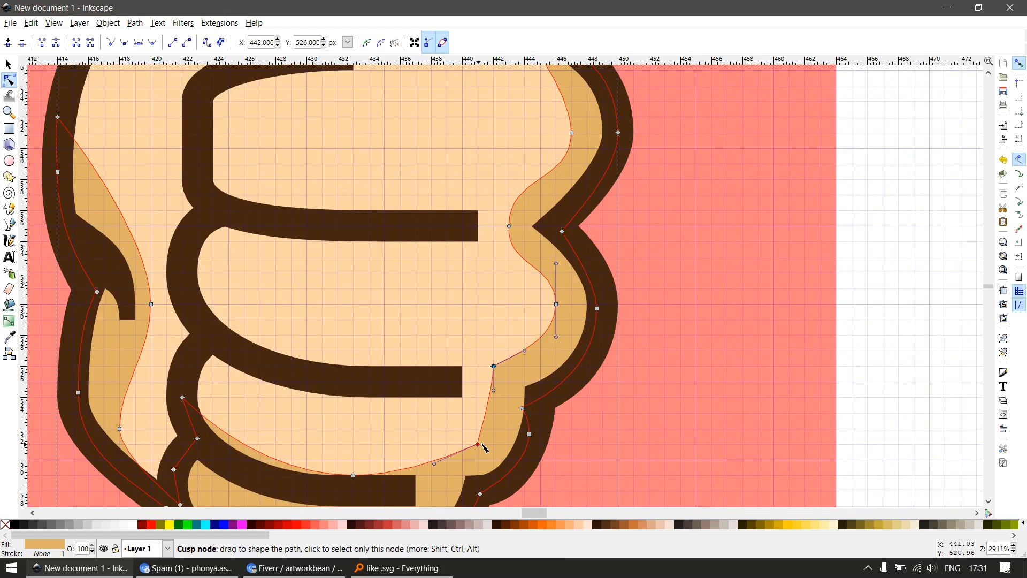
left_click_drag(480, 446, 495, 446)
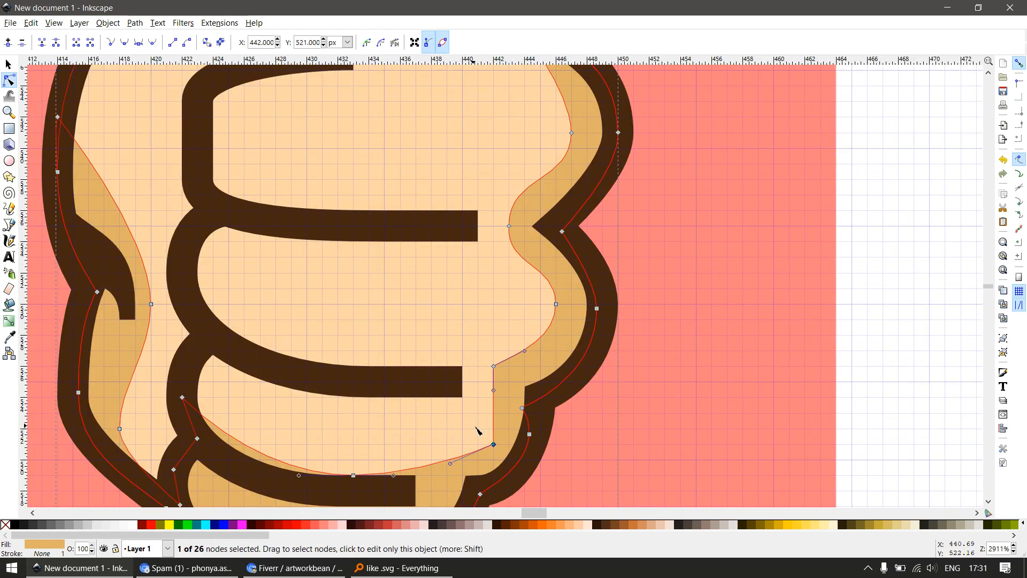
Delete the corner node at (442, 521) and shape the resulting curve with a vertical upper handle and a horizontal lower handle
key("Delete")
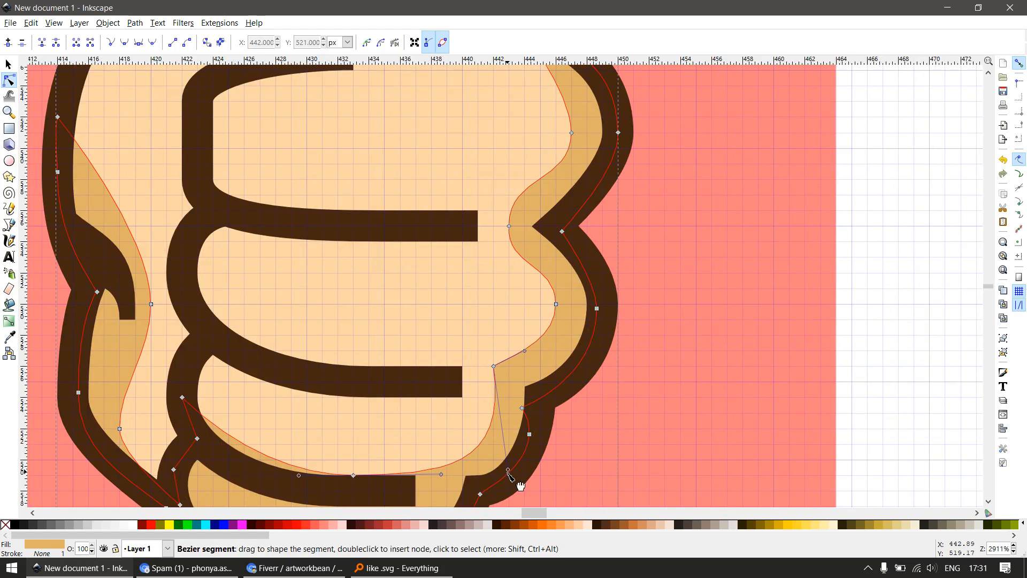
left_click_drag(509, 471, 493, 455)
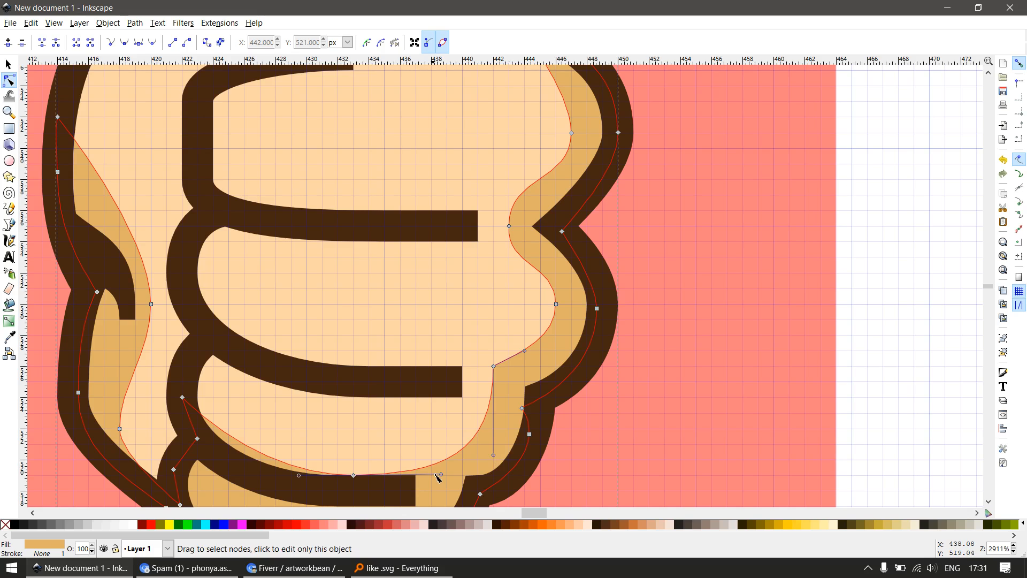
left_click_drag(442, 474, 440, 475)
scroll(458, 376, "down", 2)
key("s")
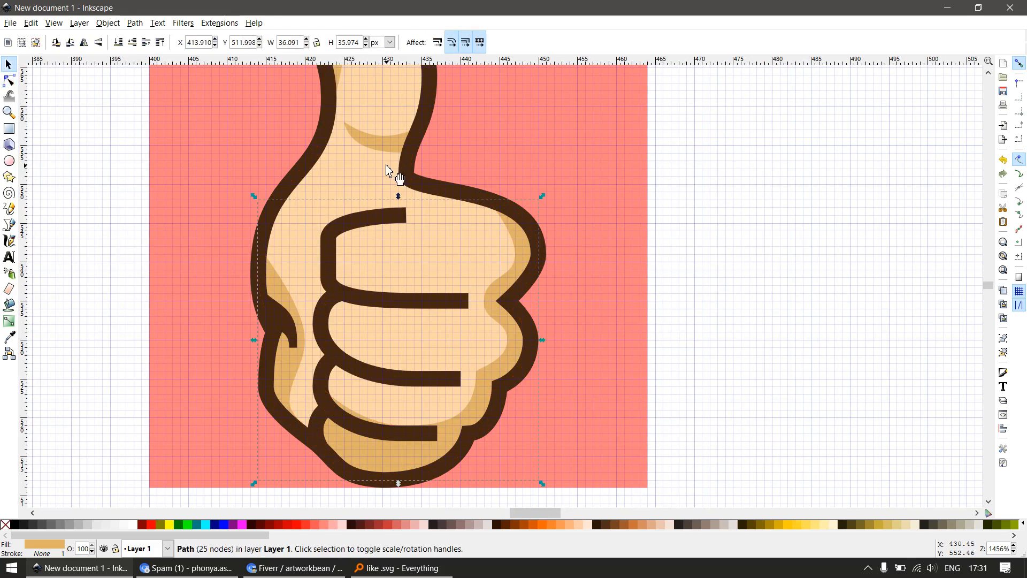
Draw a 1 px square at the left tip of the shading across the thumb's base and union it with the thumb shading
scroll(390, 174, "down", 1)
scroll(367, 134, "up", 3)
key("r")
left_click_drag(344, 156, 365, 170)
key("s")
left_click(405, 206, "shift")
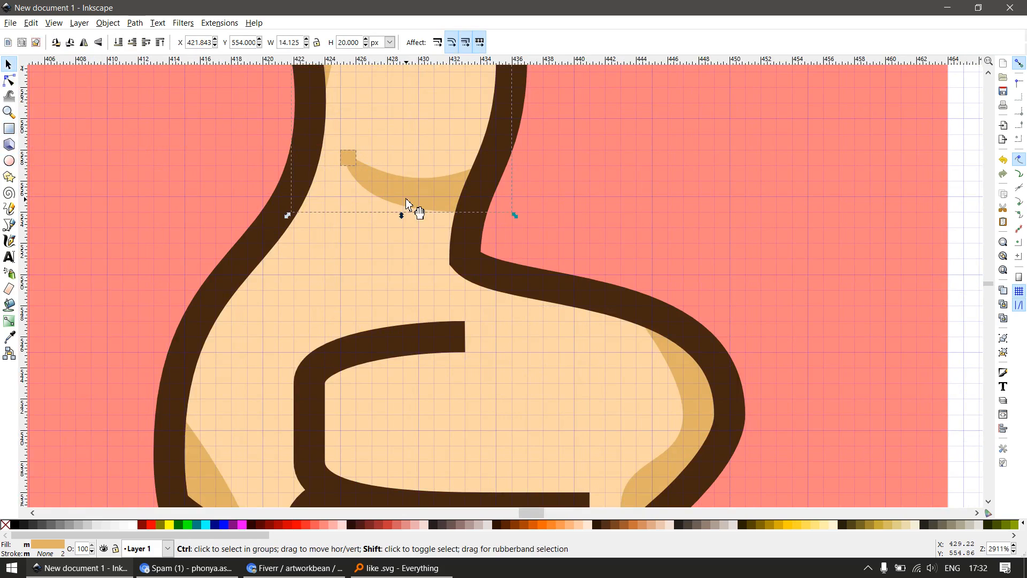
scroll(406, 204, "up", 1)
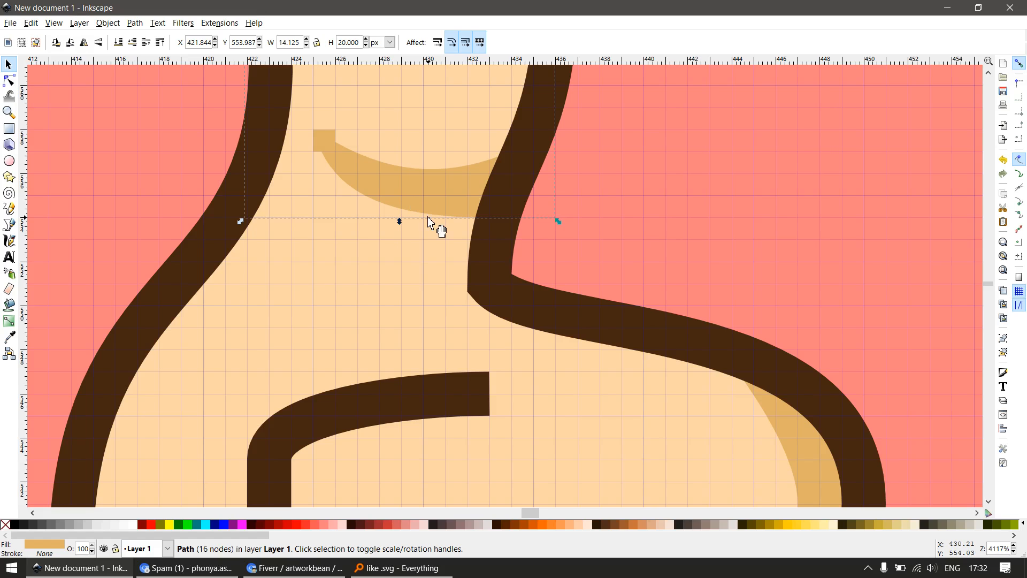
scroll(401, 194, "down", 2)
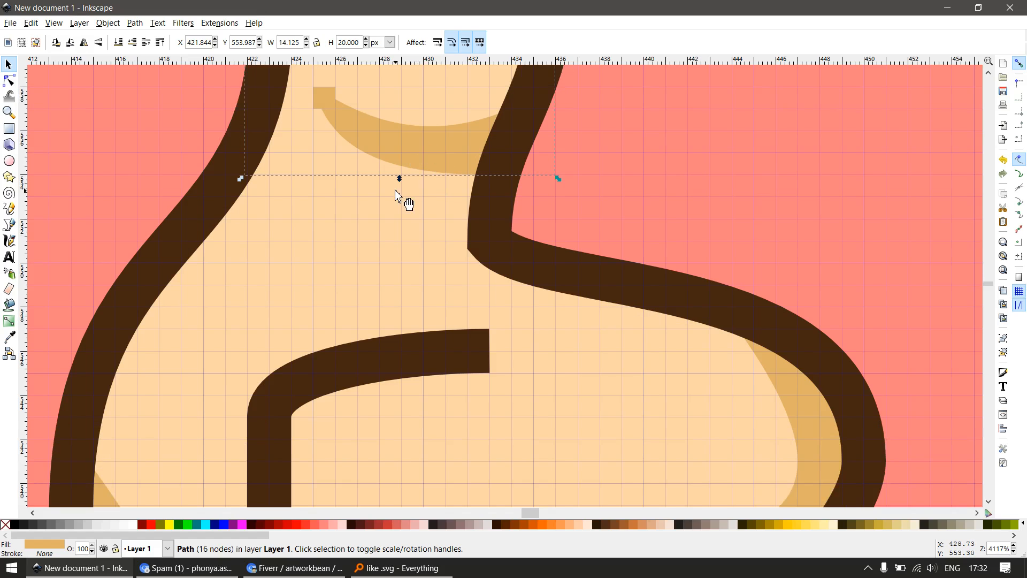
Delete the joint node on the lower edge beside the added square and bend the thumb-base shading's lower edge into a fuller curve
key("n")
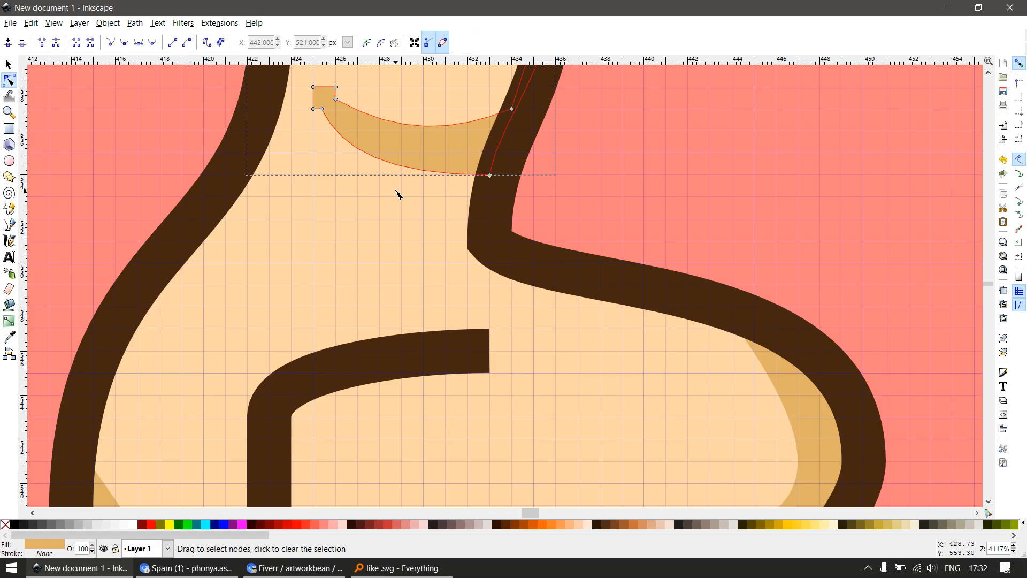
key("z")
left_click(322, 109)
key("Delete")
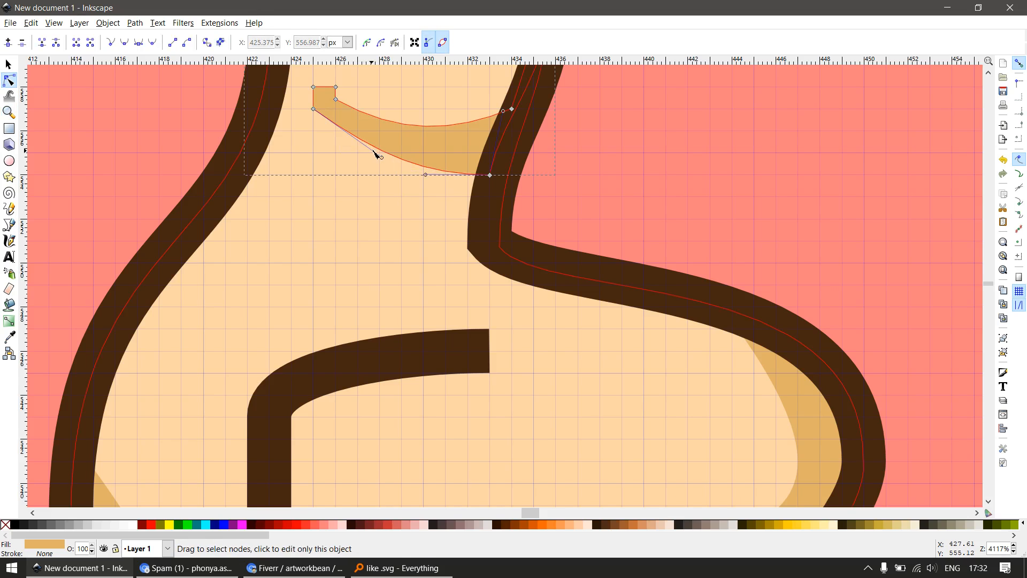
left_click_drag(381, 157, 348, 169)
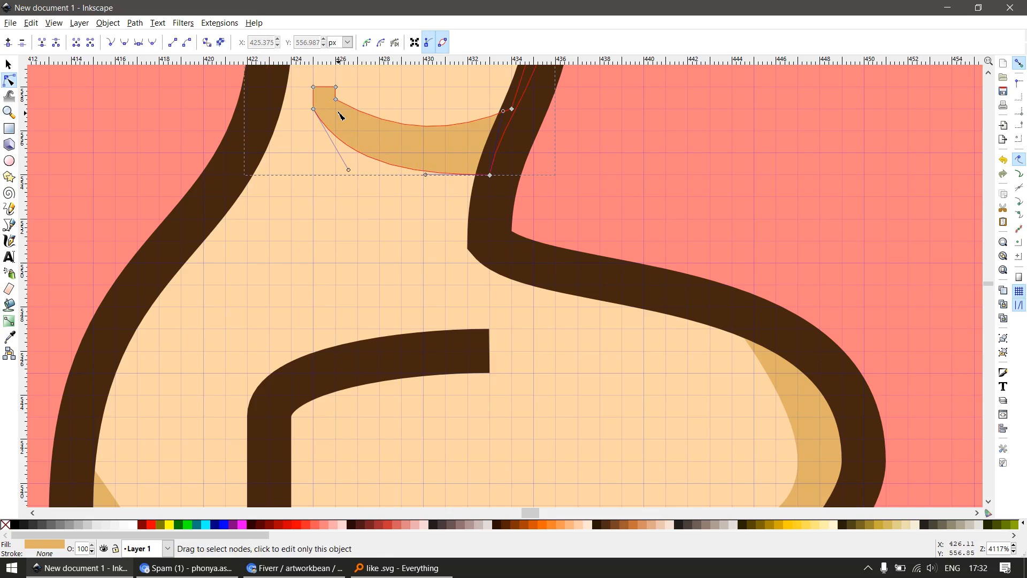
Delete the upper joint node beside the square, snap the right end node to (434, 557) and flatten the thumb-base shading's upper edge with grid-aligned handles
key("Delete")
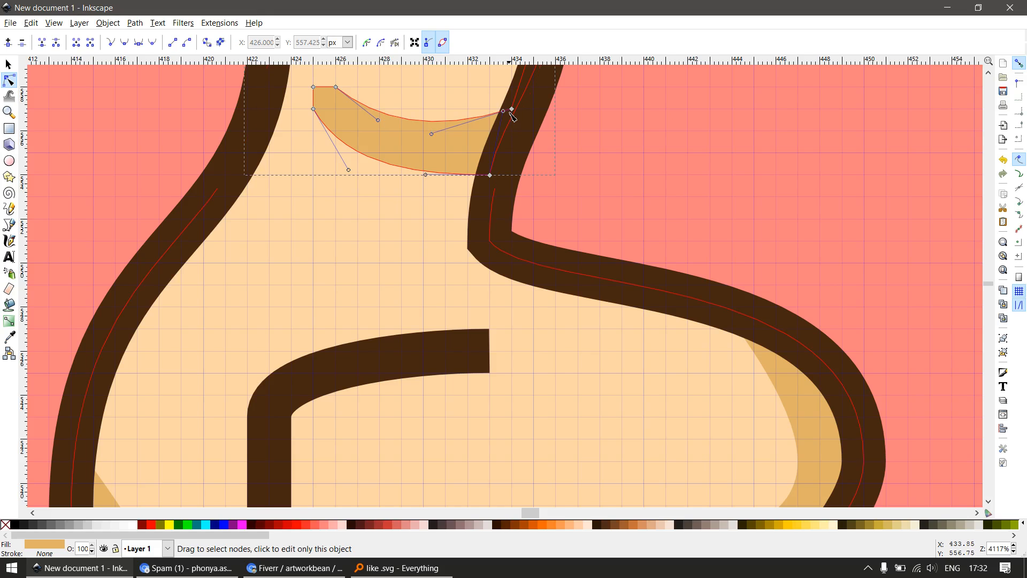
left_click_drag(513, 110, 513, 108)
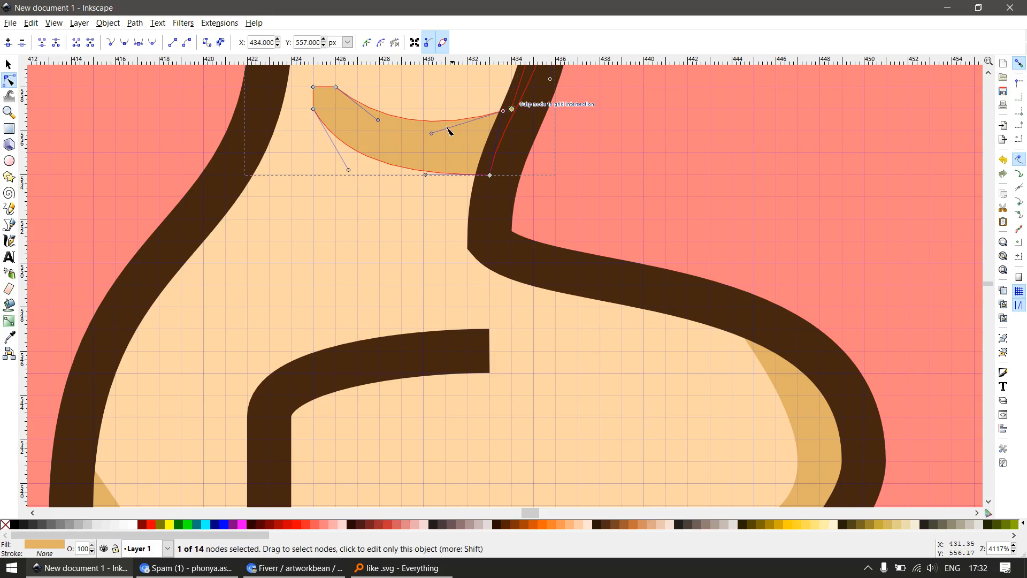
left_click_drag(434, 124, 434, 112)
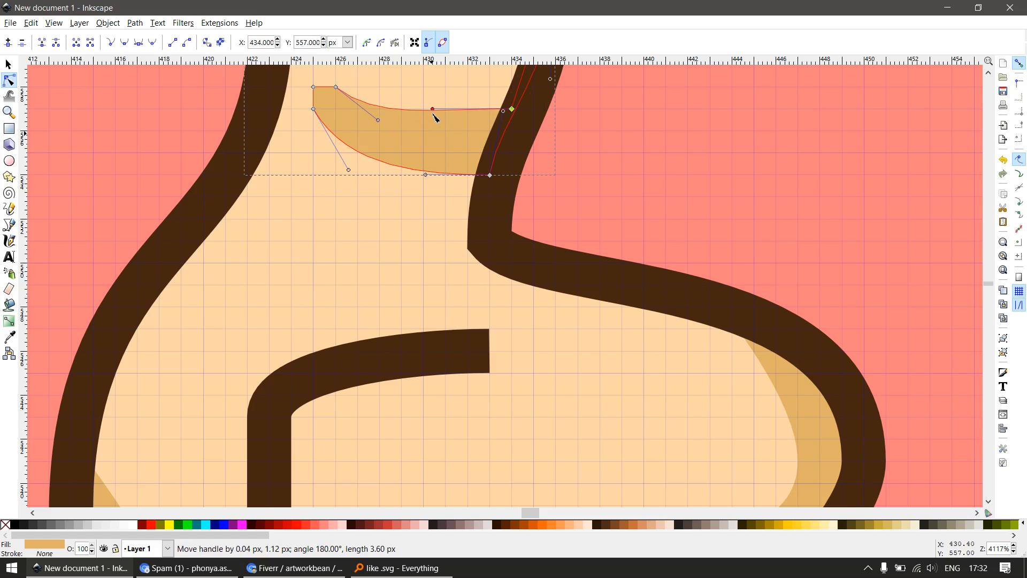
scroll(406, 105, "up", 2)
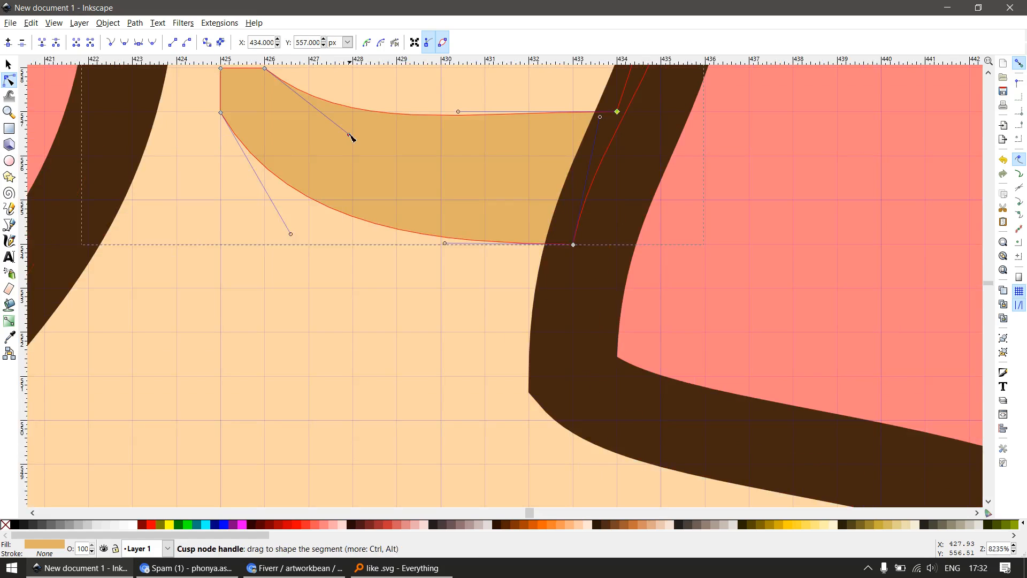
left_click_drag(351, 136, 337, 114)
scroll(430, 212, "down", 6)
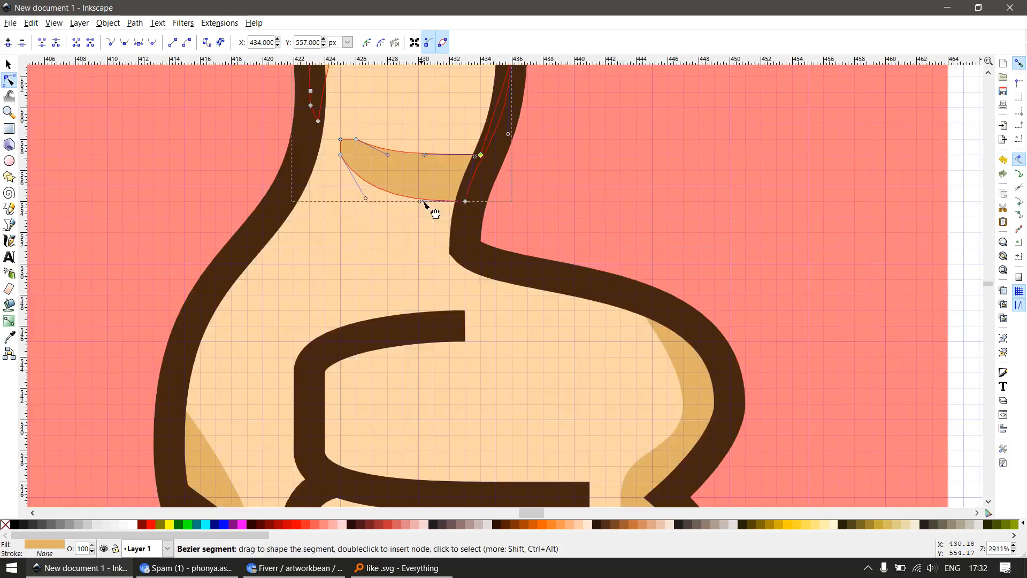
scroll(401, 114, "up", 3)
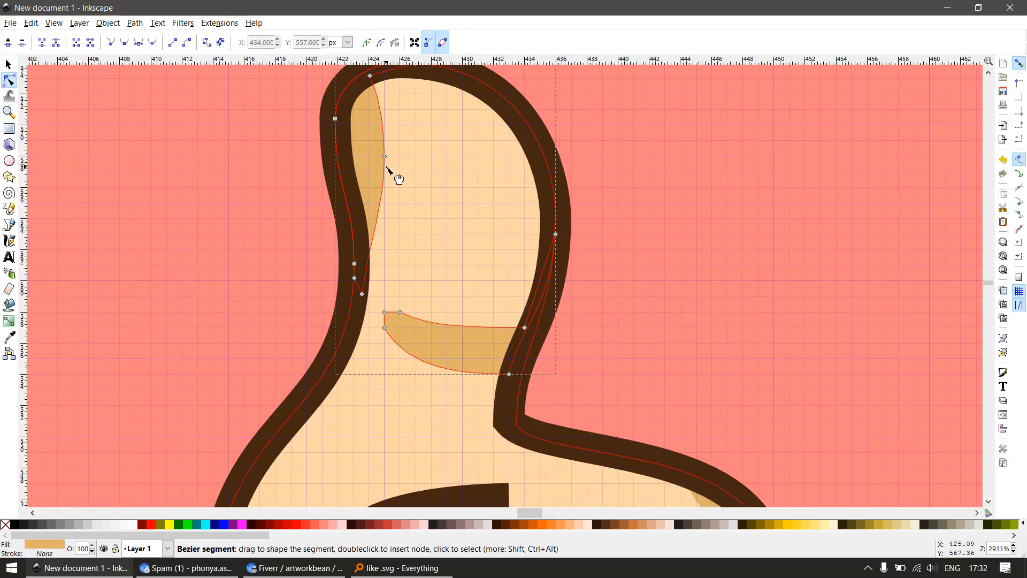
scroll(400, 181, "down", 4)
key("s")
key("Escape")
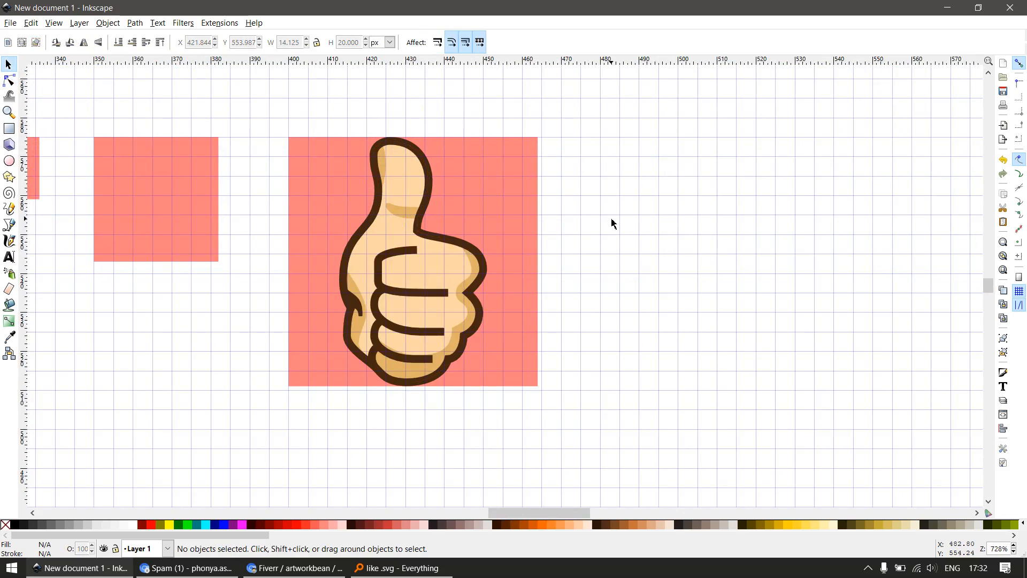
Lighten the fill of the thumb shading and the hand shading to e5bd7fff
left_click(404, 220)
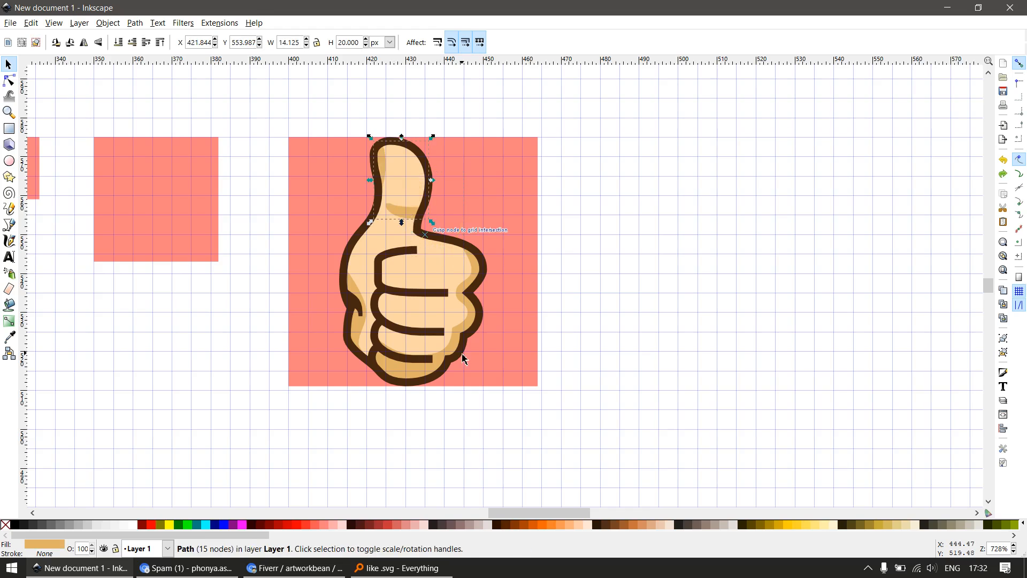
key("shift+ctrl+f")
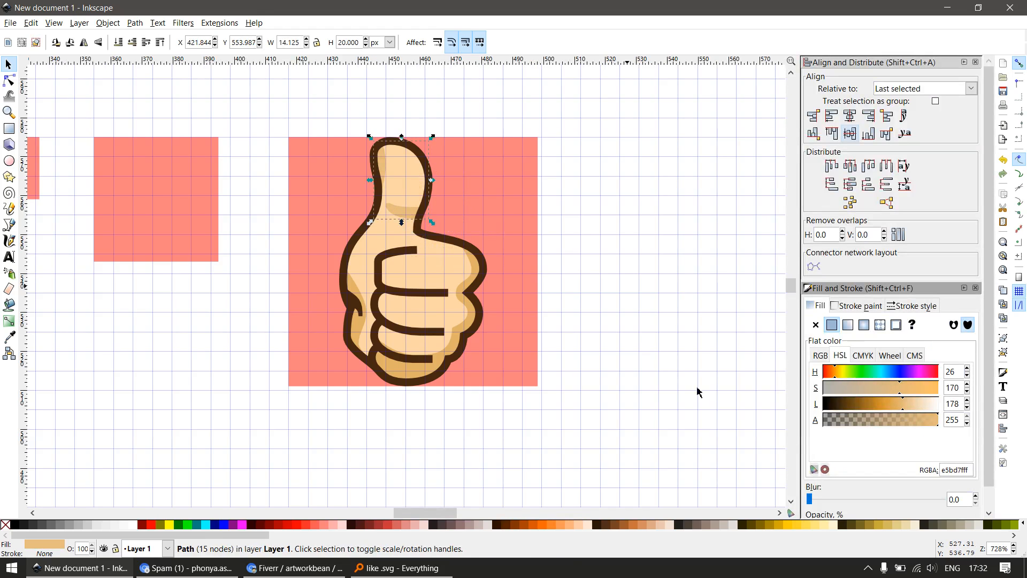
left_click(472, 265)
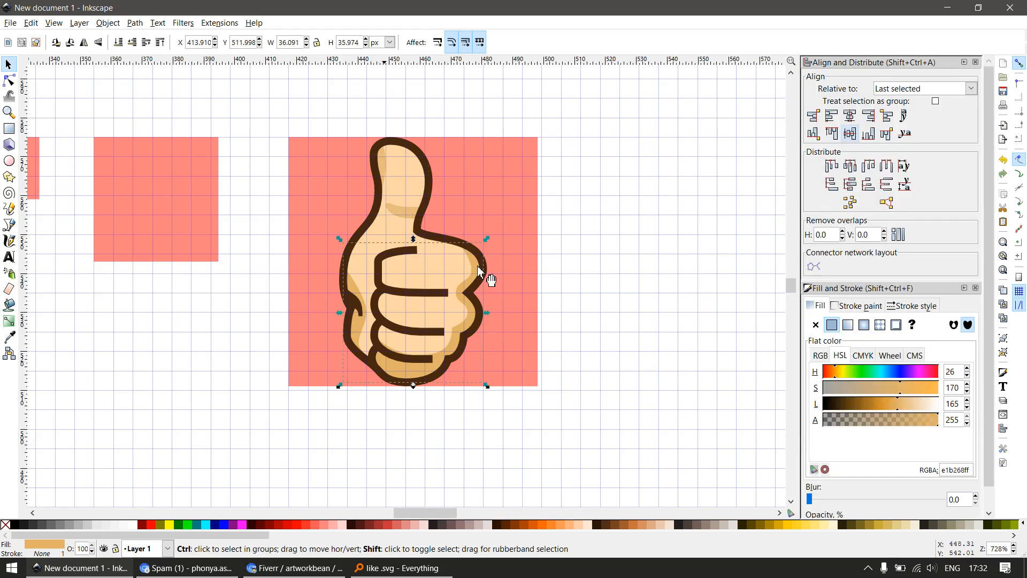
Duplicate all the parts of the 64 px hand and place the copy over the 32 px square
left_click(600, 238)
scroll(598, 232, "down", 1)
key("F12")
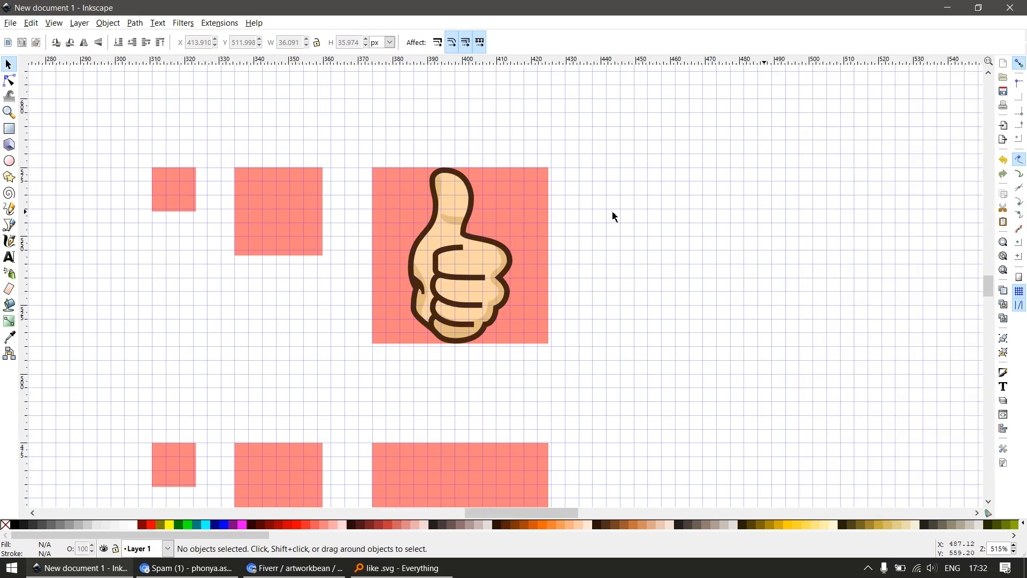
scroll(610, 219, "down", 3)
key("z")
left_click_drag(431, 164, 627, 275)
left_click_drag(723, 167, 523, 487)
key("ctrl+d")
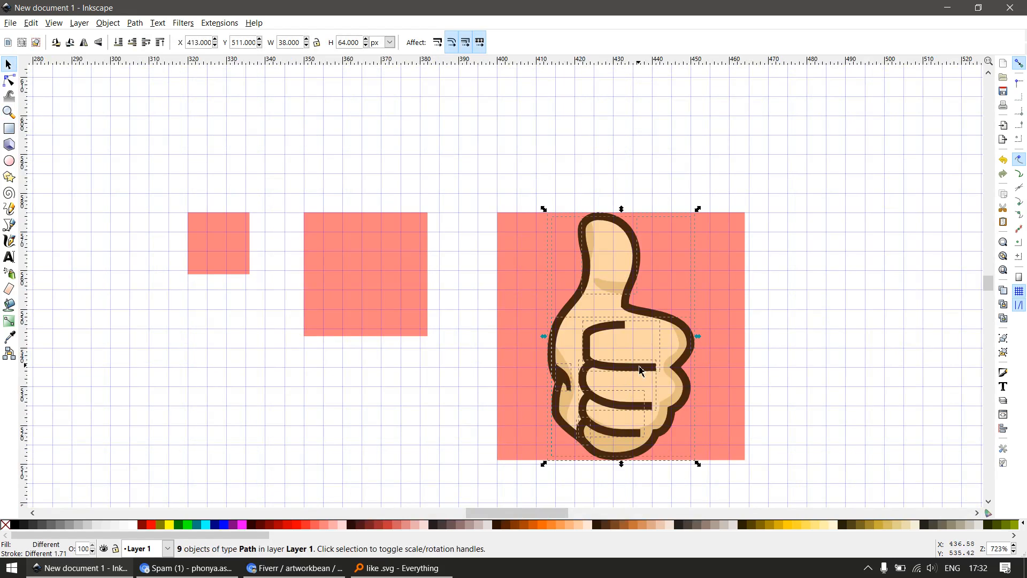
left_click_drag(620, 381, 349, 249)
Scale the copied hand to 32 px high with proportions locked and fit it inside the 32 px square
left_click(317, 42)
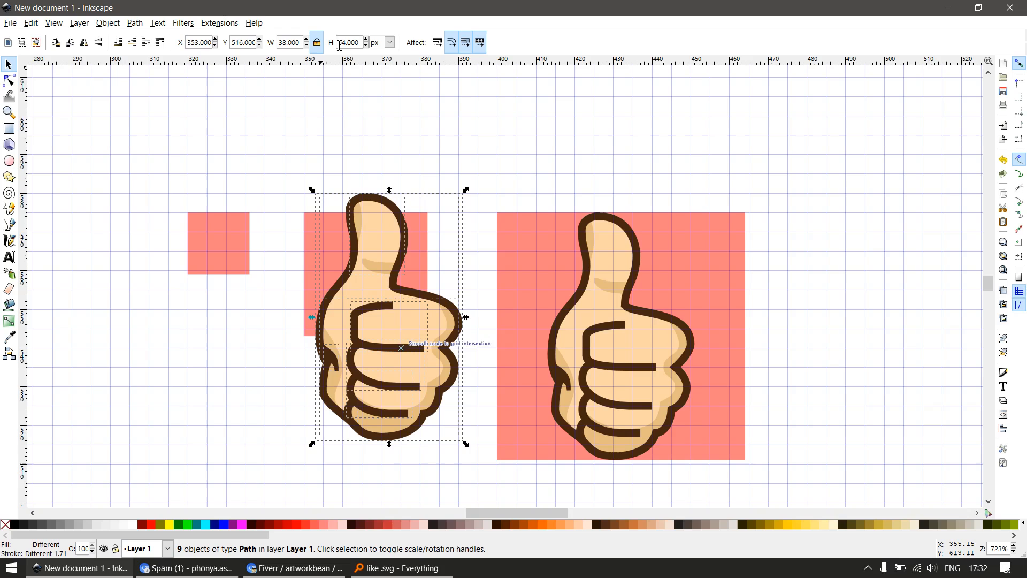
left_click(351, 42)
type("32")
key("Return")
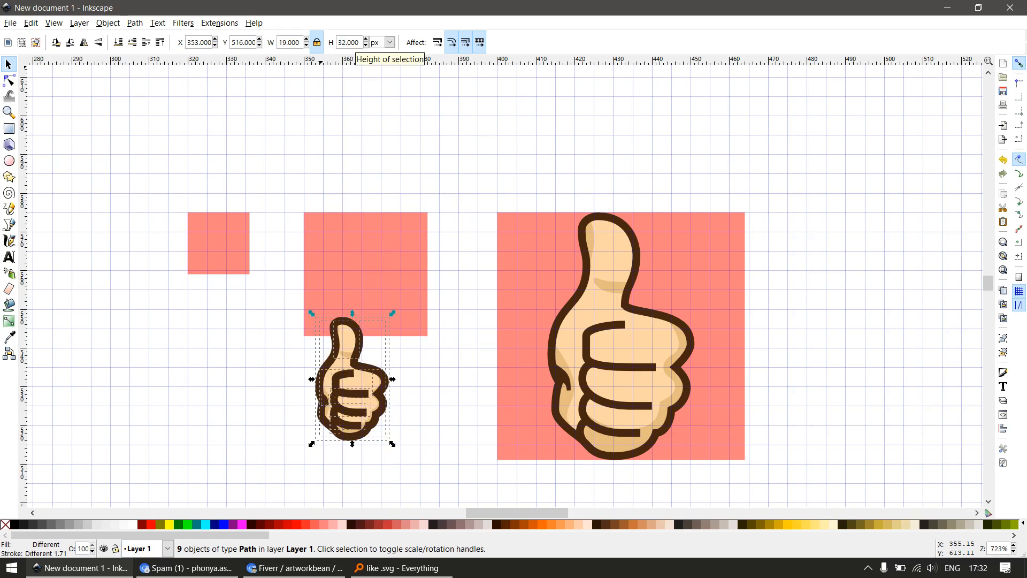
left_click_drag(359, 384, 366, 273)
Set the stroke width of the small hand's outer outline to 1 px
scroll(372, 270, "up", 2)
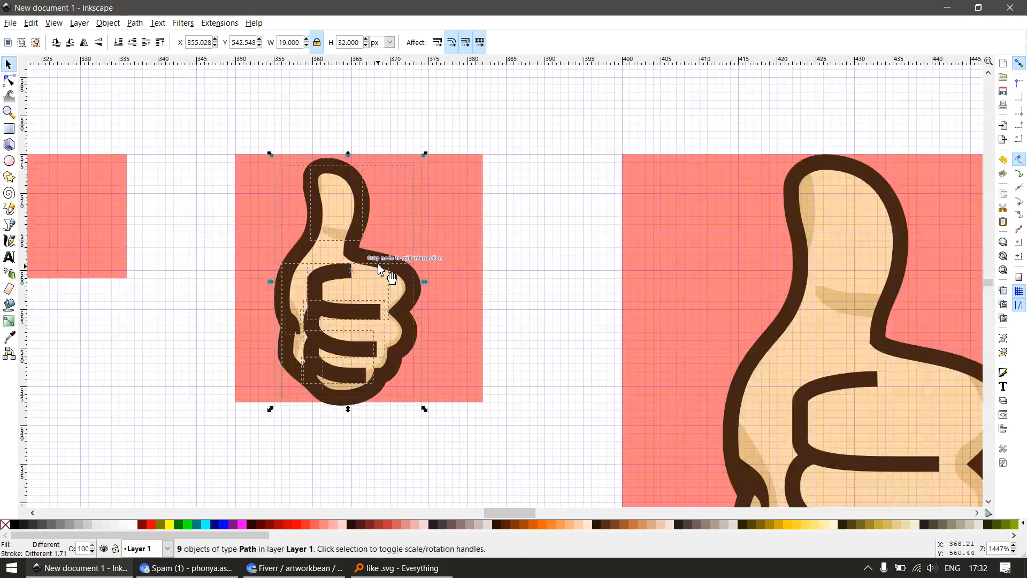
left_click(403, 272)
key("shift+ctrl+a")
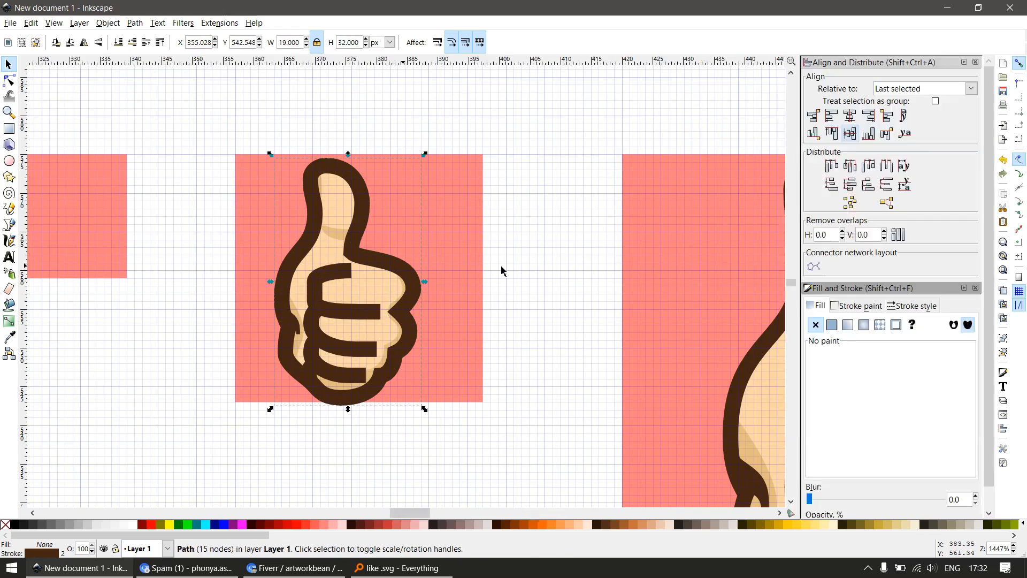
left_click(914, 307)
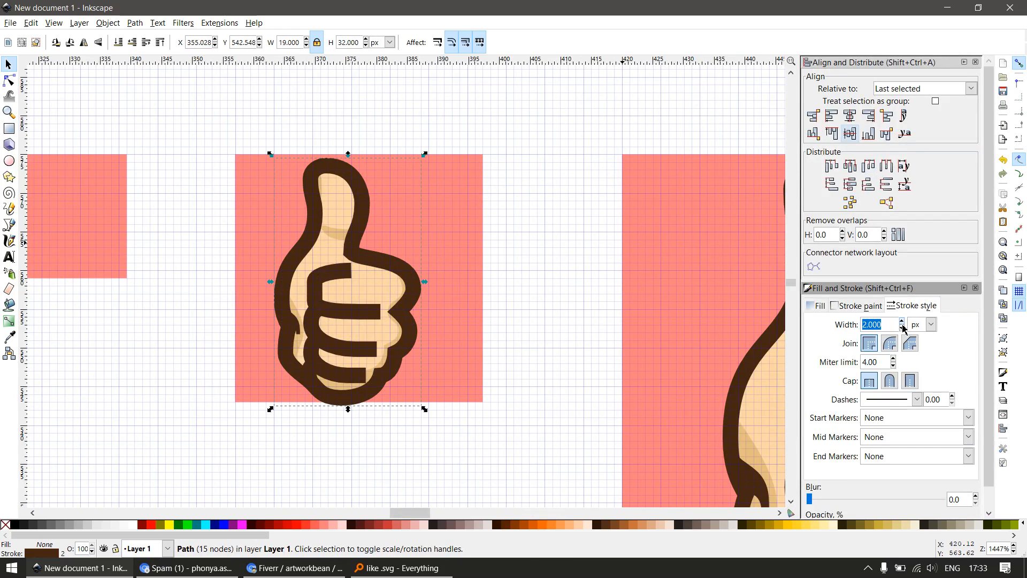
type("1")
key("Return")
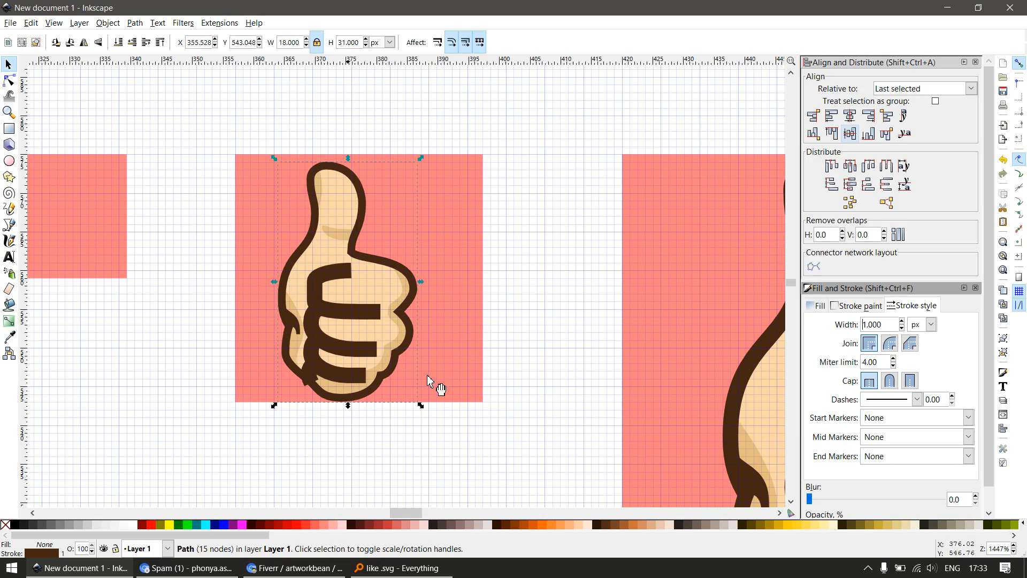
scroll(314, 410, "up", 2)
left_click(422, 230)
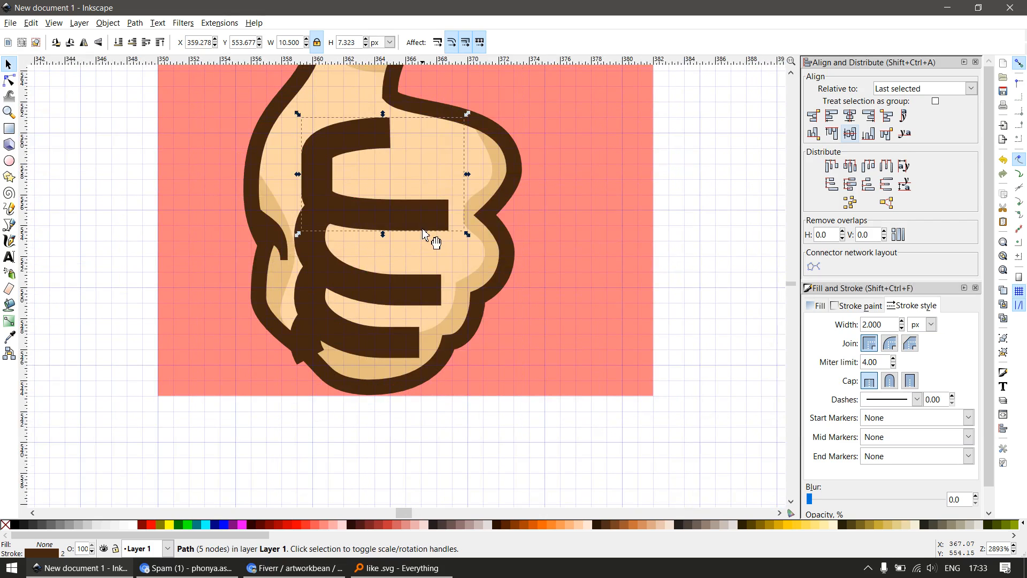
key("ctrl+shift+v")
left_click(419, 291)
key("ctrl+z")
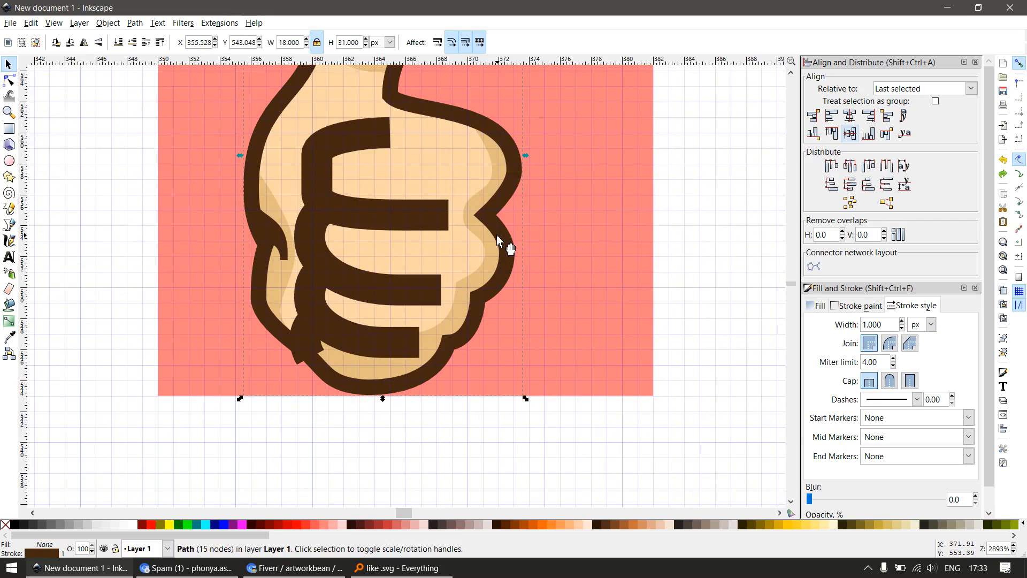
Apply the outline's 1 px stroke style to the three finger creases and the short crease at the hand's lower-left edge
left_click(419, 217)
key("ctrl+shift+v")
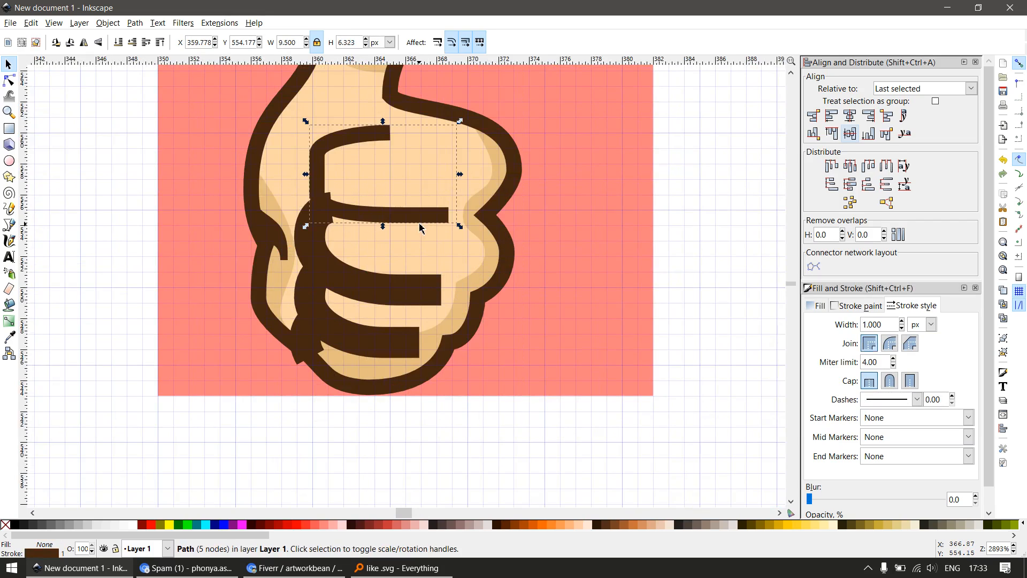
left_click(393, 294)
key("ctrl+shift+v")
left_click(399, 350)
key("ctrl+shift+v")
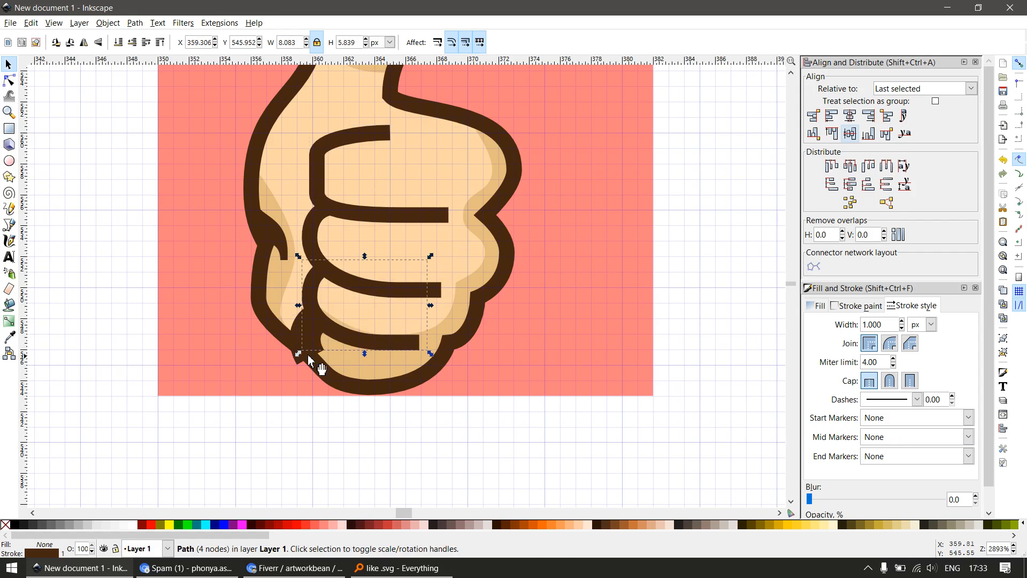
left_click(297, 368)
key("ctrl+shift+v")
Resize the whole small hand to 32 px high, then unlock the proportions and set its width to 20 px
scroll(294, 367, "down", 4, "ctrl")
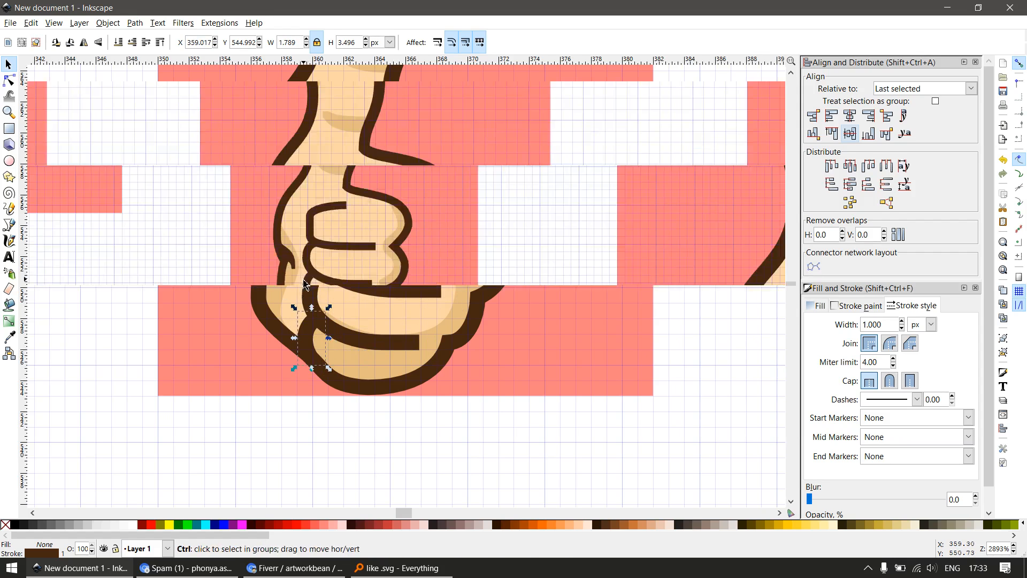
key("Escape")
scroll(300, 245, "up", 2, "ctrl")
left_click_drag(240, 399, 455, 118)
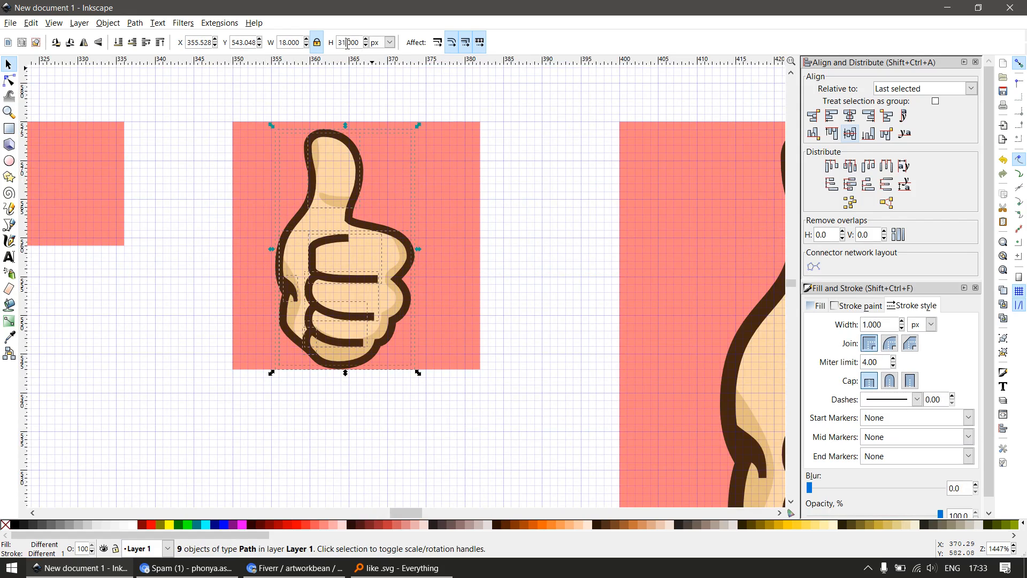
type("32")
key("Return")
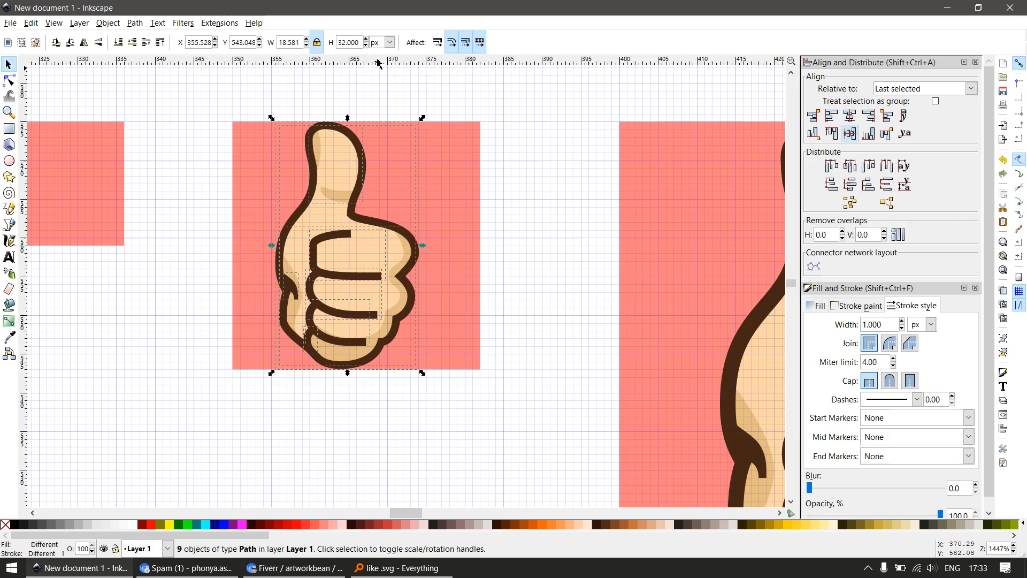
left_click(317, 43)
double_click(298, 43)
type("20")
key("Return")
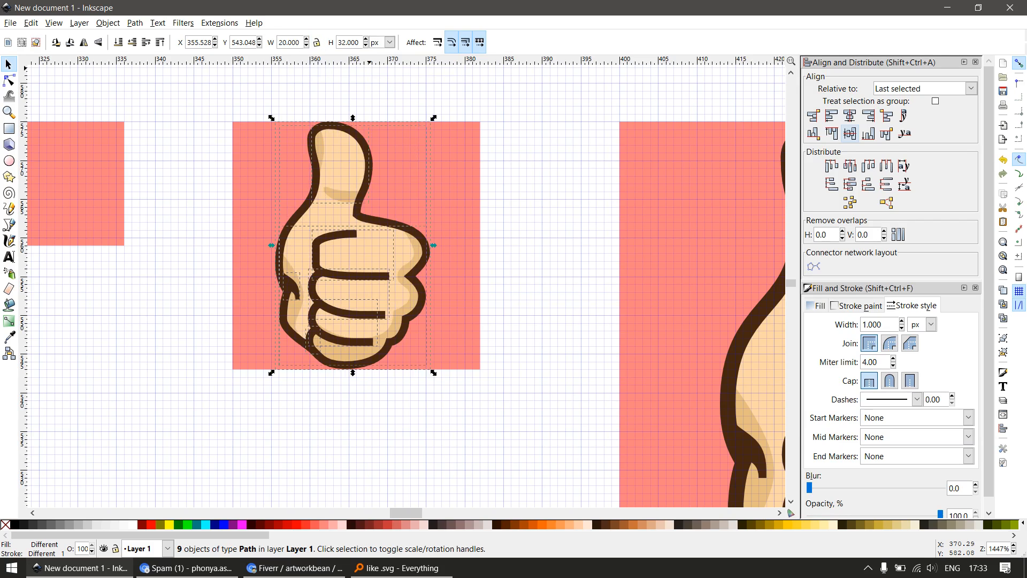
Group the small hand and centre it horizontally and vertically on the 32 px square
key("F12")
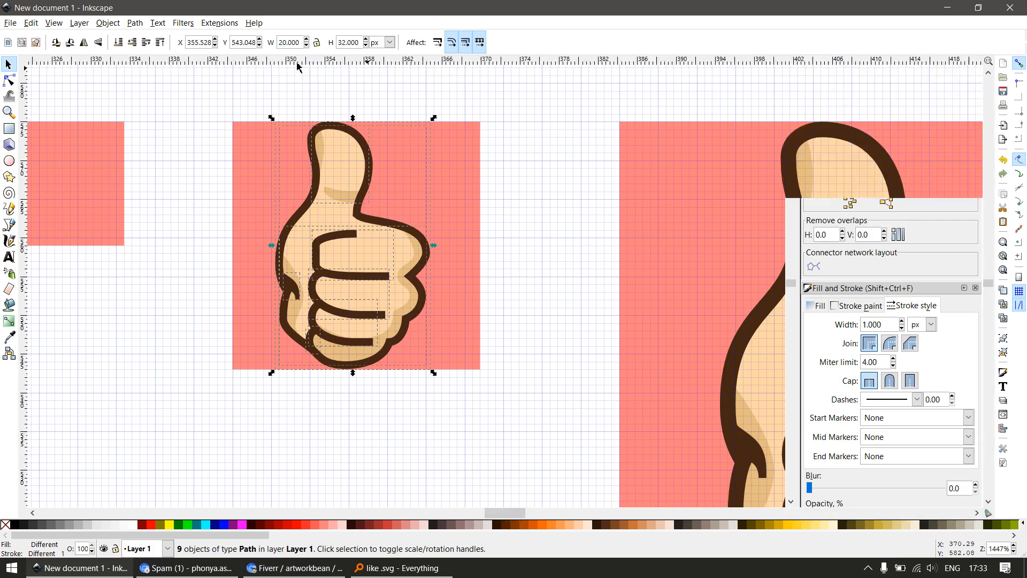
key("ctrl+g")
left_click(448, 152, "shift")
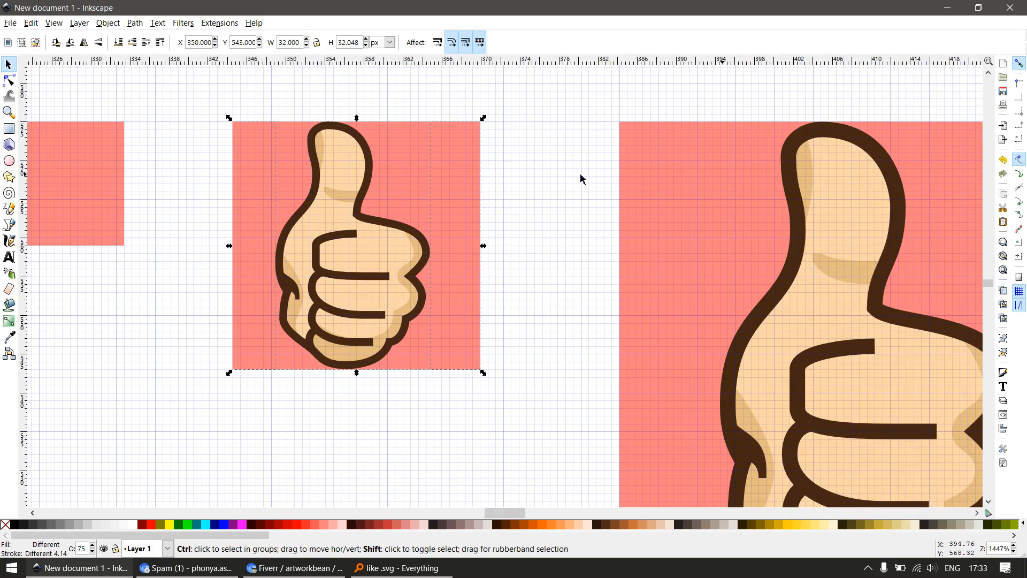
key("F12")
left_click(851, 116)
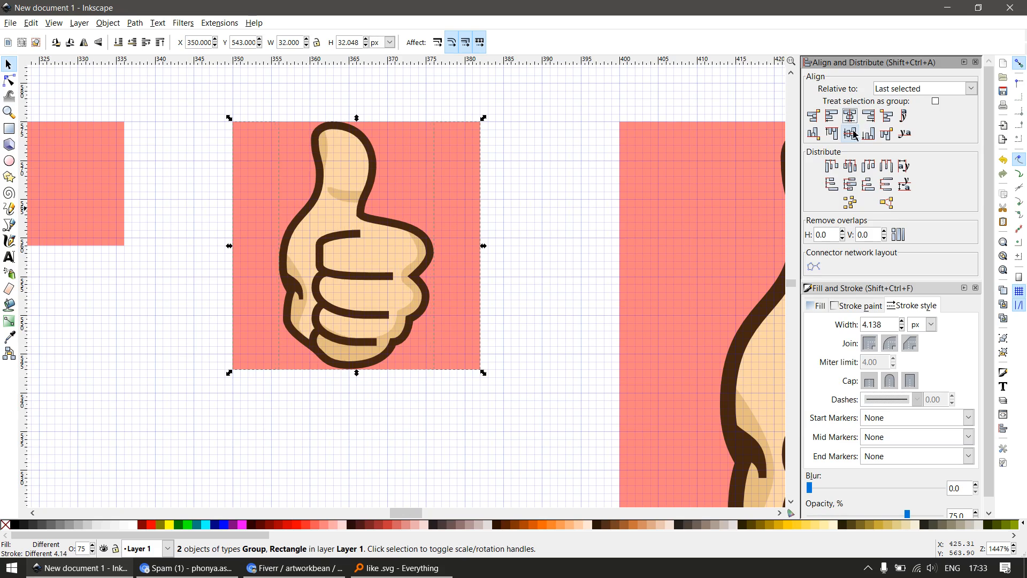
left_click(853, 133)
key("F12")
key("Escape")
Ungroup the small hand into its separate paths
key("z")
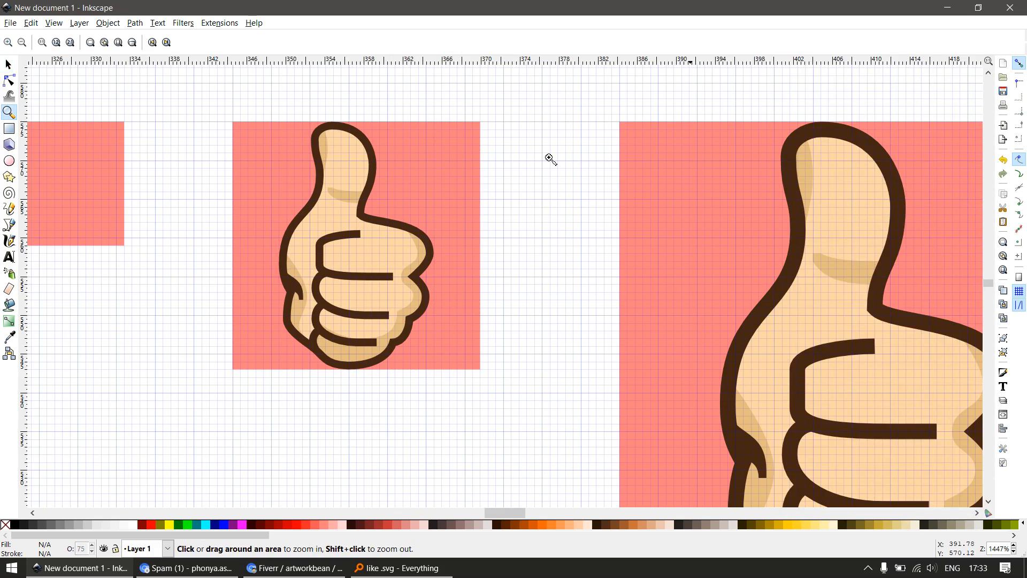
left_click_drag(290, 105, 444, 229)
key("s")
left_click(506, 250)
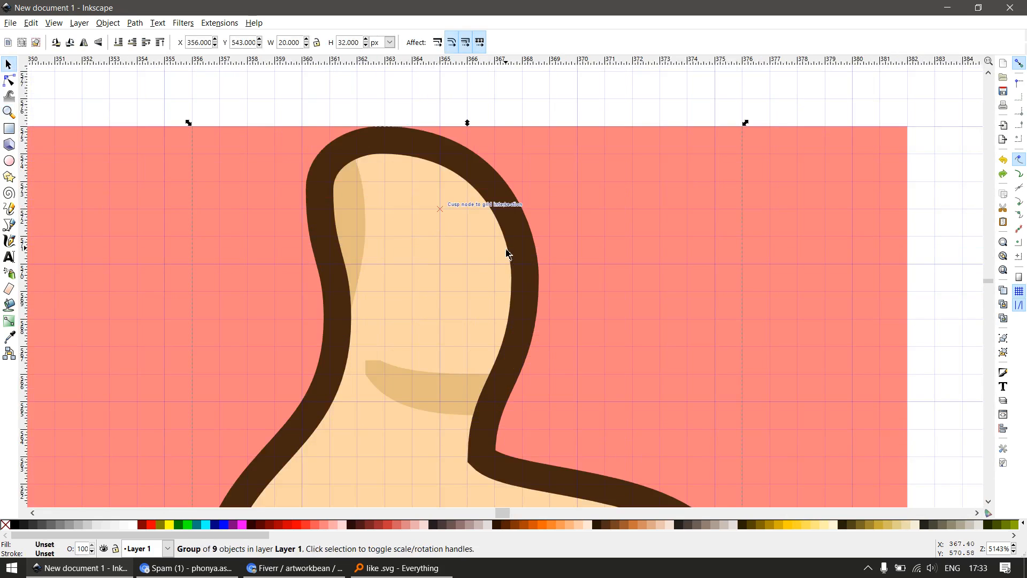
key("ctrl+shift+g")
key("Escape")
Nudge the outline node on the thumb's right side horizontally to about x = 368.51 px, aligning the stroke edges with the grid
scroll(529, 281, "up", 2)
double_click(540, 323)
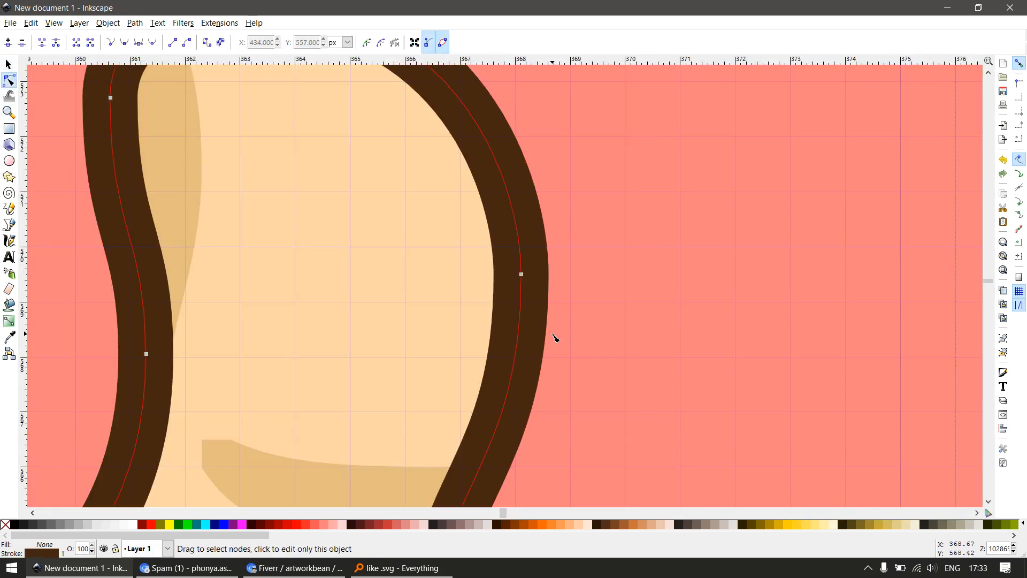
left_click_drag(423, 343, 548, 248)
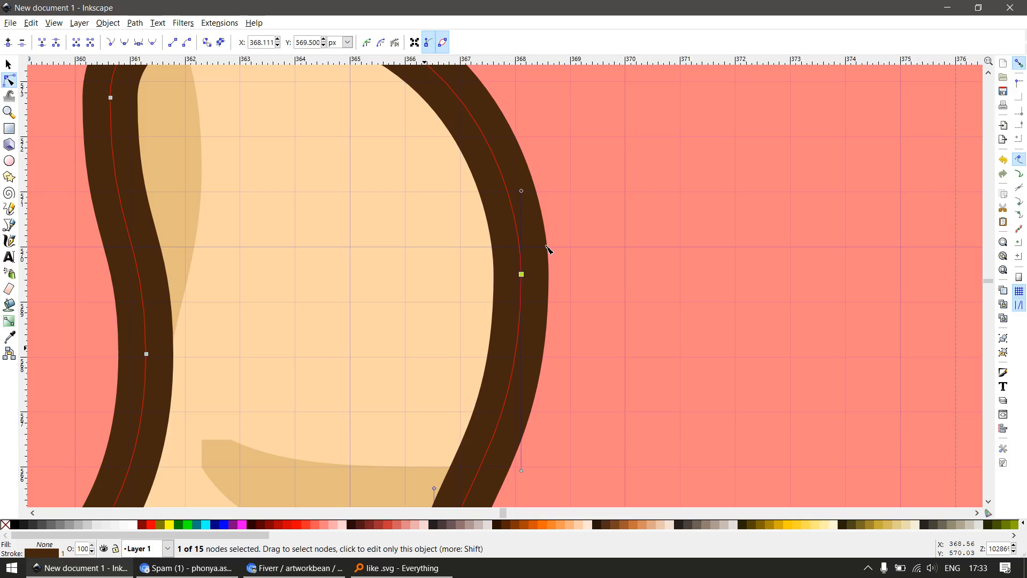
key("alt+Left")
key("alt+Left")
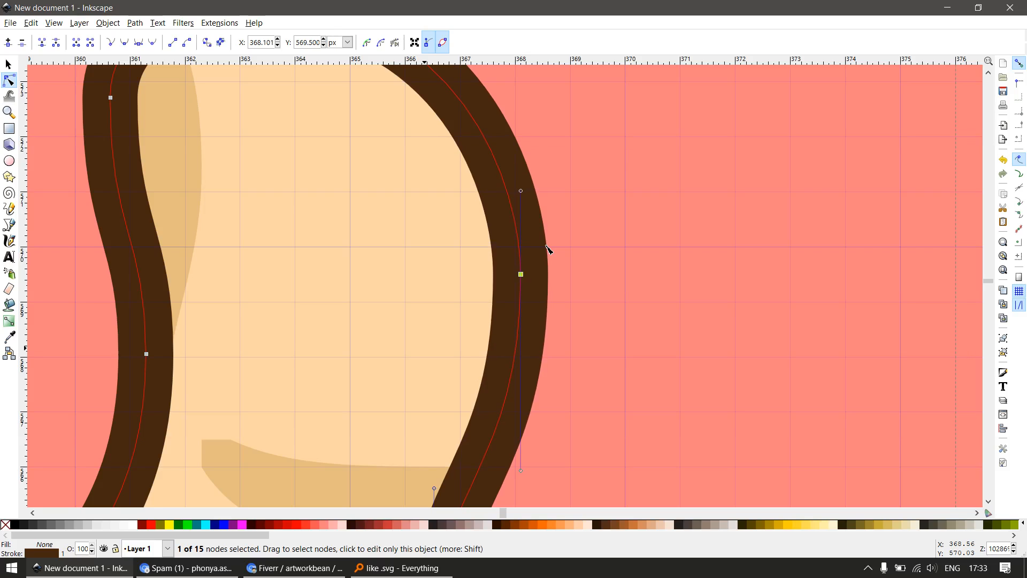
key("alt+Left")
key("alt+Left")
key("alt+Left")
key("alt+Left")
key("alt+Left")
key("alt+Left")
key("alt+Left")
key("alt+Left")
key("alt+Left")
key("alt+Left")
key("alt+Left")
key("alt+Left")
key("alt+Left")
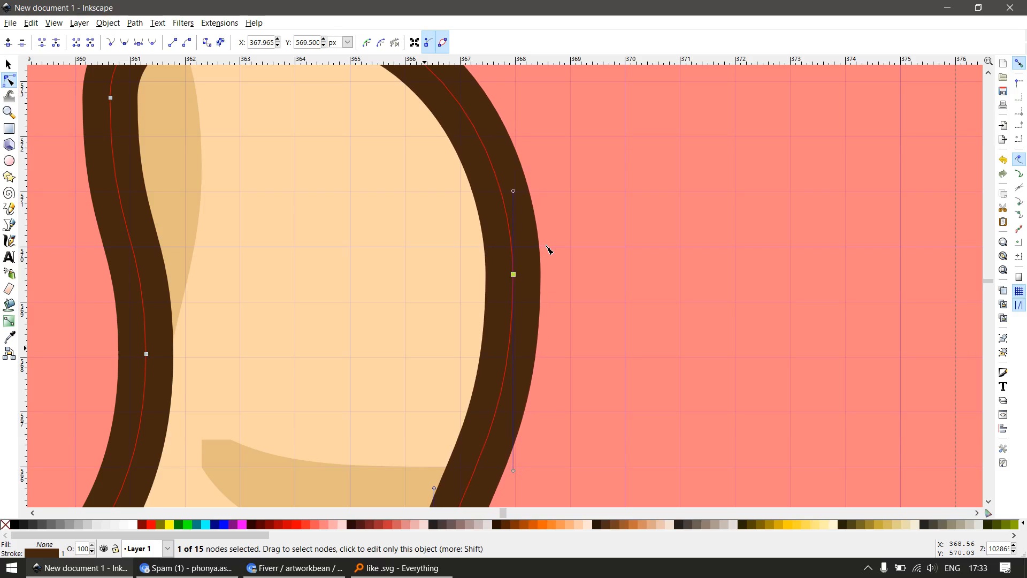
key("alt+Right")
key("alt+Right")
key("alt+Right")
key("alt+Right")
key("alt+Right")
key("alt+Right")
key("alt+Right")
key("alt+Right")
key("alt+Right")
key("alt+Right")
key("alt+Right")
key("alt+Right")
key("alt+Right")
key("alt+Right")
key("alt+Right")
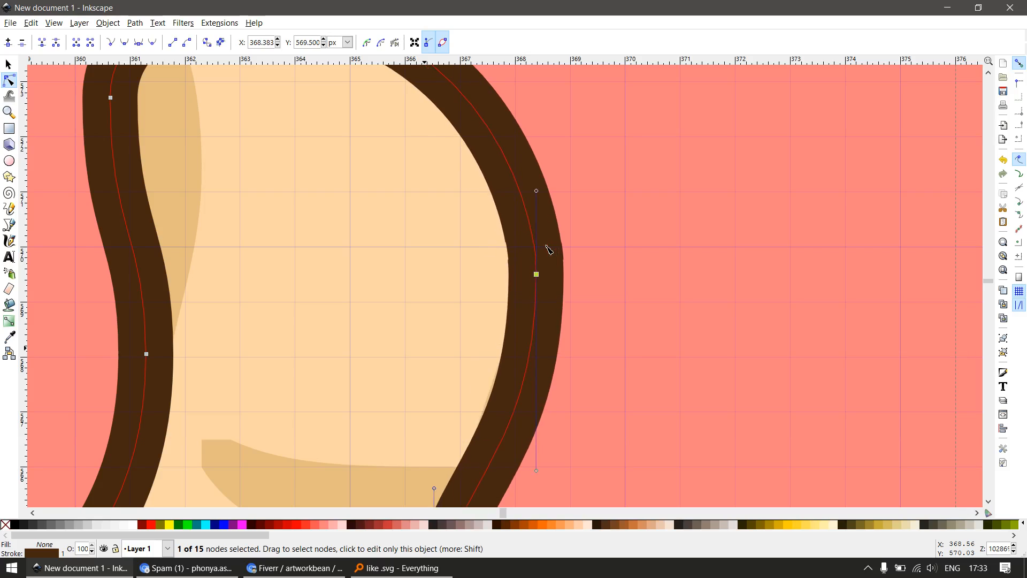
key("alt+Right")
key("alt+Right")
key("alt+Right")
key("alt+Right")
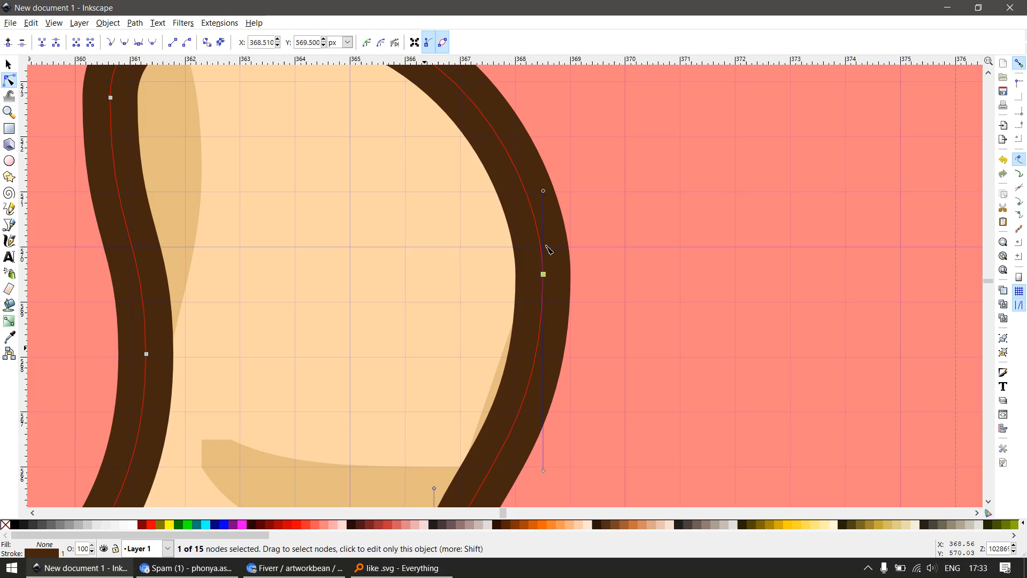
Snap the outline node at the thumb's top to (363, 574.5) on the pixel grid
scroll(508, 261, "down", 2)
key("F3")
left_click_drag(323, 102, 422, 215)
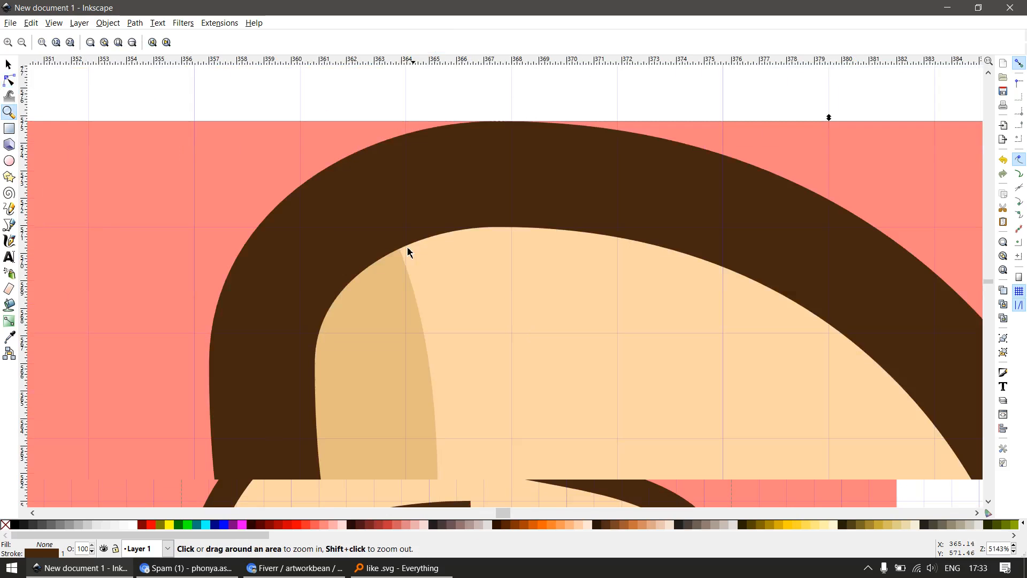
key("F2")
left_click_drag(499, 173, 512, 175)
key("ctrl+z")
Nudge the outline node at the thumb tip's left side to about x = 360.5 px, aligning the stroke edges with the grid
left_click_drag(345, 423, 393, 317)
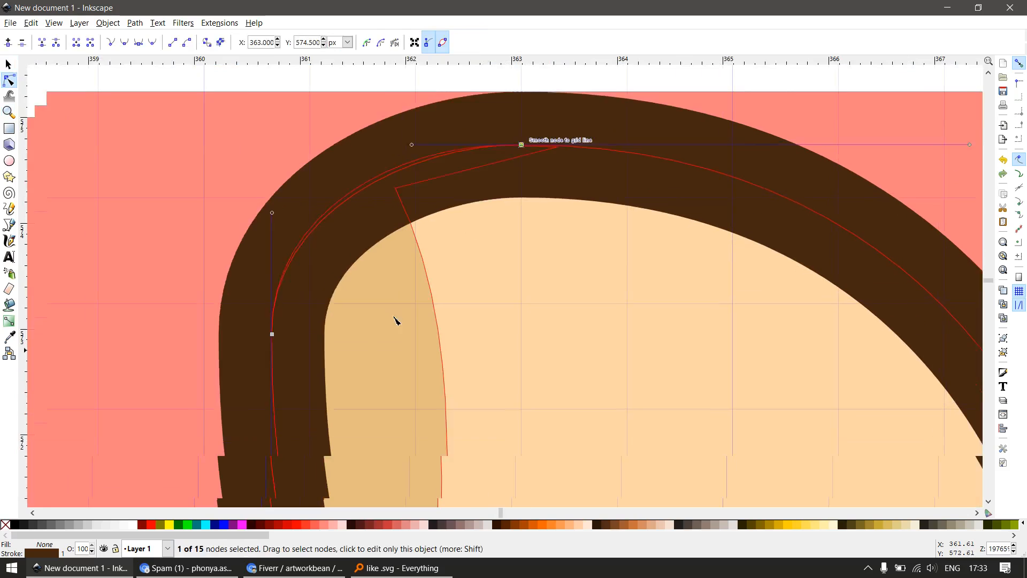
left_click_drag(188, 207, 366, 327)
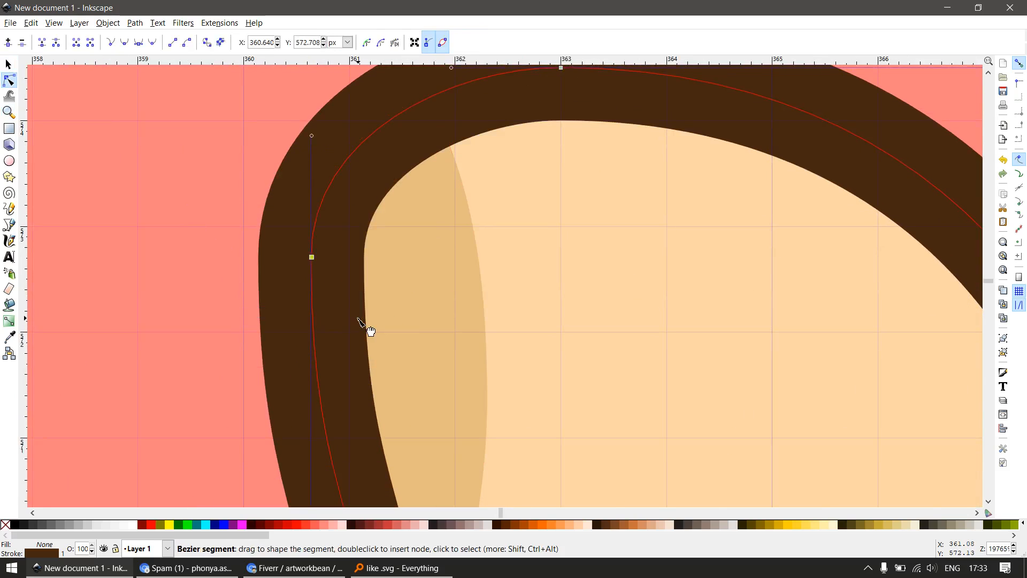
key("alt+Left")
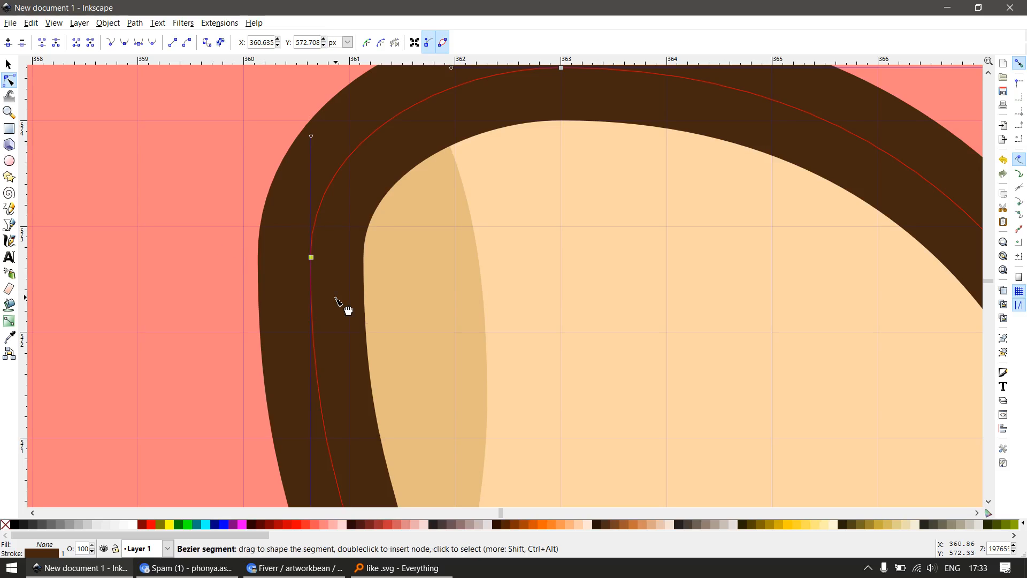
key("alt+Left")
key("alt+Left")
key("alt+Left")
key("alt+Left")
key("alt+Left")
key("alt+Left")
key("alt+Left")
key("alt+Left")
key("alt+Left")
key("alt+Left")
key("alt+Left")
key("alt+Left")
key("alt+Left")
key("alt+Left")
key("alt+Left")
key("alt+Left")
key("alt+Left")
key("alt+Left")
key("alt+Left")
key("alt+Left")
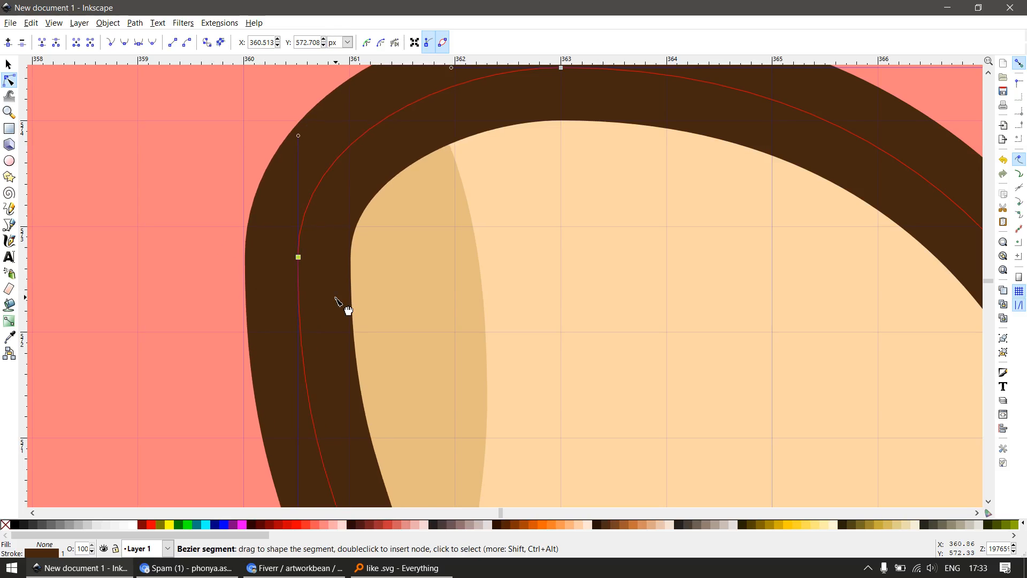
Snap the middle node of the shading along the thumb's left side to x = 362 px and adjust the upper curve handle to match
scroll(563, 253, "down", 5)
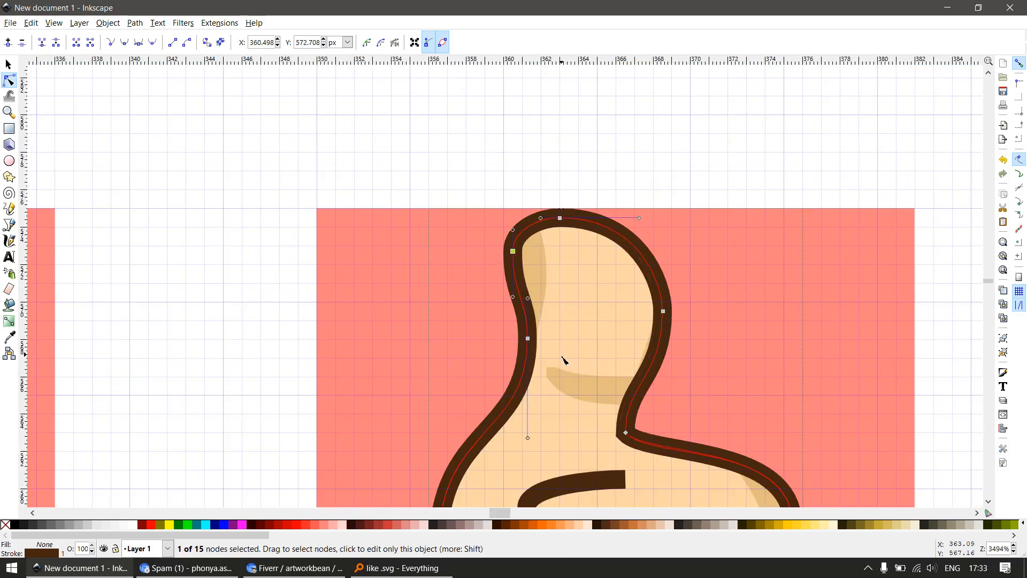
scroll(561, 305, "up", 3)
left_click(524, 227)
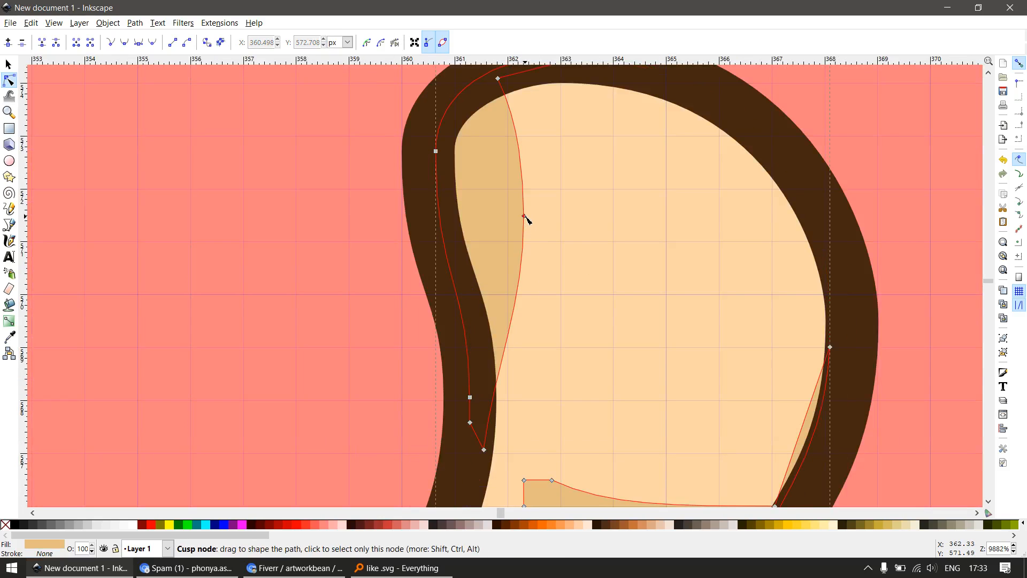
left_click_drag(504, 191, 518, 220)
left_click_drag(520, 125, 510, 125)
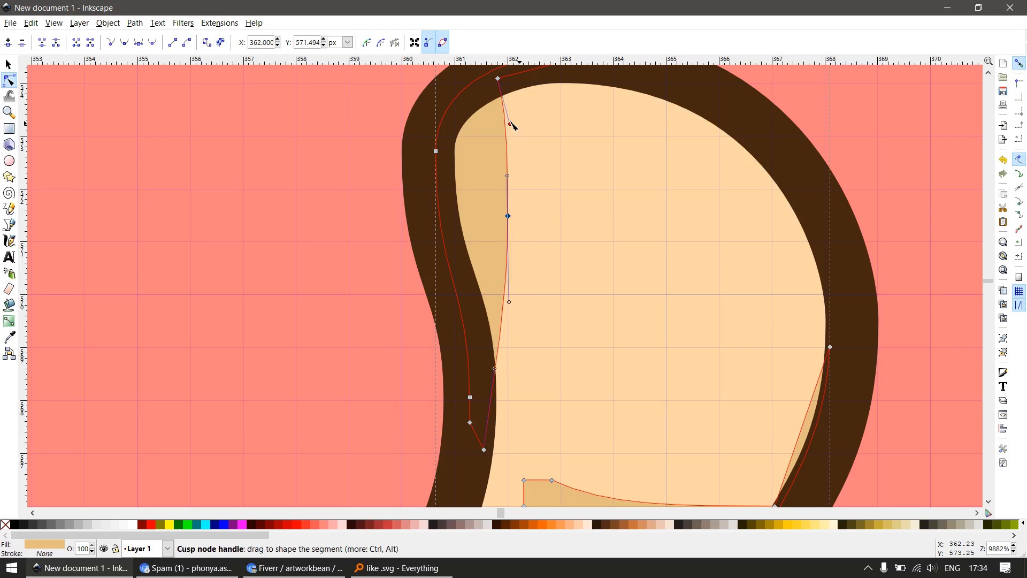
Nudge the outline node at the thumb's left base horizontally to about x = 361.5 px, aligning the stroke edges with the grid
scroll(546, 241, "down", 2)
left_click(536, 366, "shift")
scroll(534, 357, "up", 3)
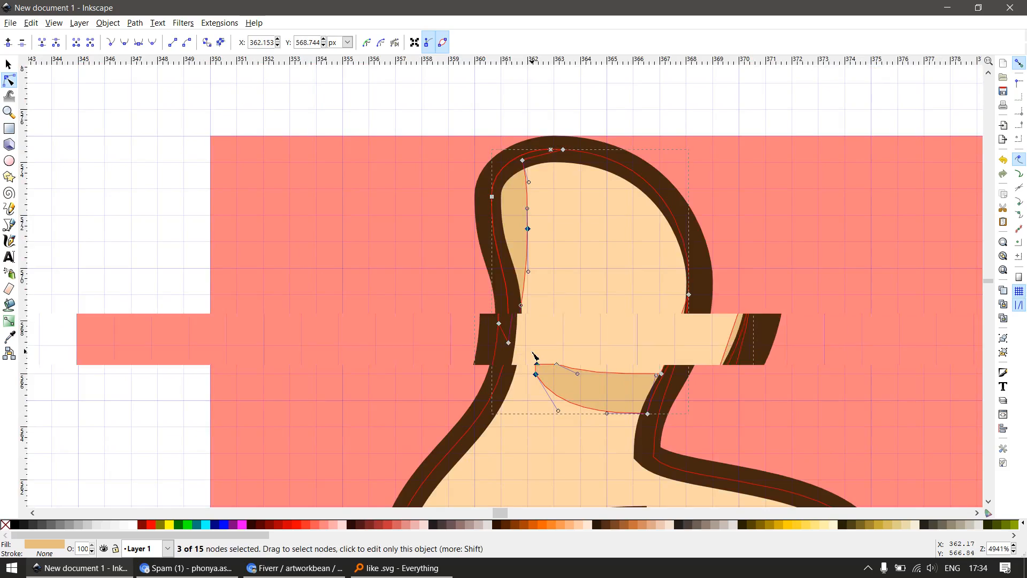
key("s")
key("s")
left_click(470, 351)
key("n")
left_click_drag(384, 327, 506, 233)
key("alt+Left")
key("alt+Left")
key("alt+Left")
key("alt+Left")
key("alt+Left")
key("alt+Left")
key("alt+Left")
key("alt+Left")
key("alt+Left")
key("alt+Left")
key("alt+Left")
key("alt+Left")
key("alt+Left")
key("alt+Left")
key("alt+Left")
key("alt+Left")
key("alt+Left")
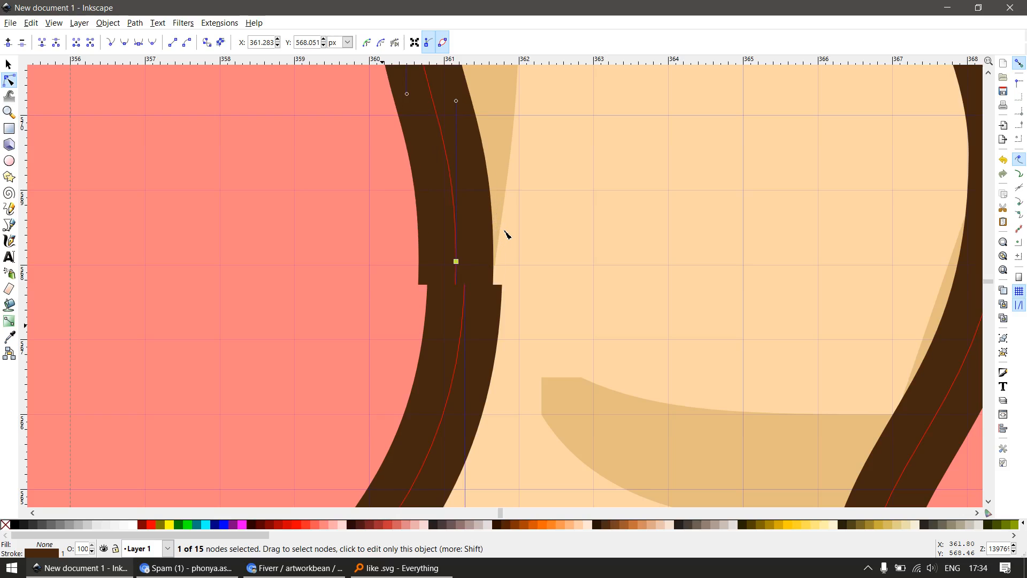
key("alt+Right")
key("alt+Right")
key("alt+Right")
key("alt+Right")
key("alt+Right")
key("alt+Right")
key("alt+Right")
key("alt+Right")
key("alt+Right")
key("alt+Right")
key("alt+Right")
key("alt+Right")
key("alt+Right")
key("alt+Right")
key("alt+Right")
key("alt+Right")
key("alt+Right")
key("alt+Right")
key("alt+Right")
key("alt+Right")
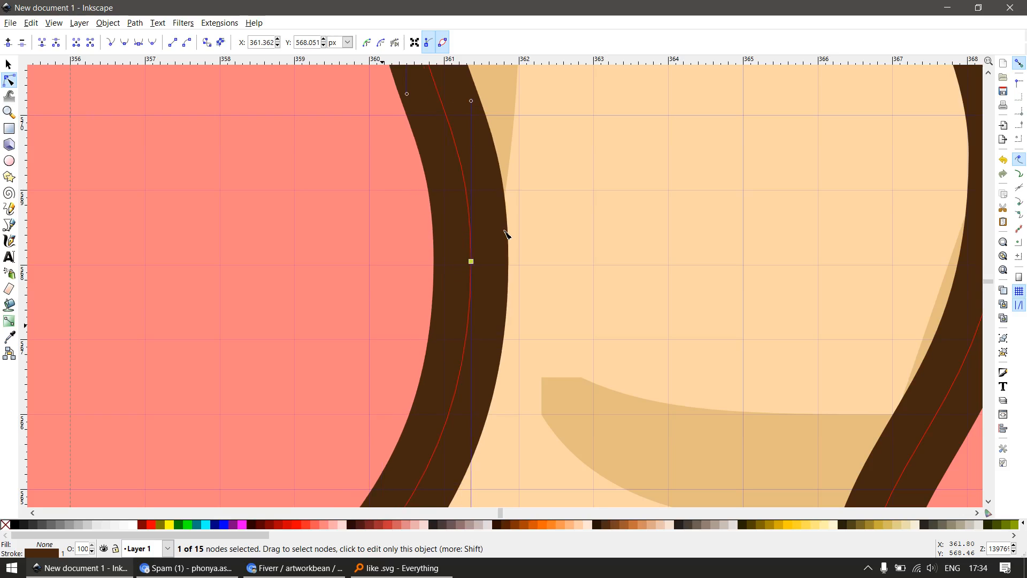
key("alt+Right")
key("alt+Right")
key("alt+Right")
key("alt+Right")
key("alt+Right")
key("alt+Right")
key("alt+Right")
key("alt+Right")
key("alt+Right")
key("alt+Right")
key("alt+Right")
key("alt+Right")
key("alt+Right")
key("alt+Right")
key("alt+Right")
key("alt+Right")
key("alt+Right")
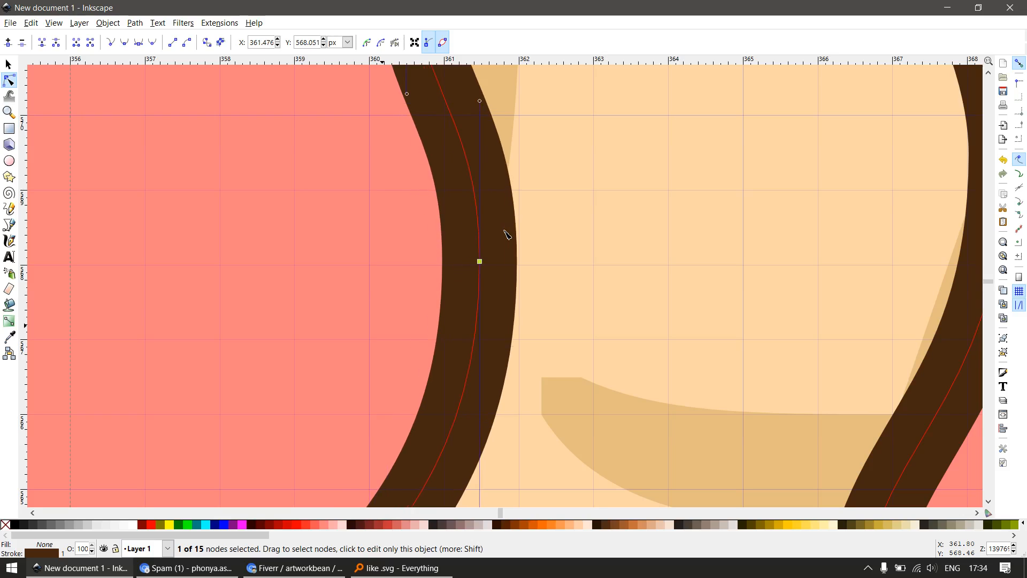
key("alt+Right")
key("alt+Right")
Nudge the outline corner node where the thumb's right side meets the fist horizontally to about x = 366.5 px
scroll(529, 260, "down", 4)
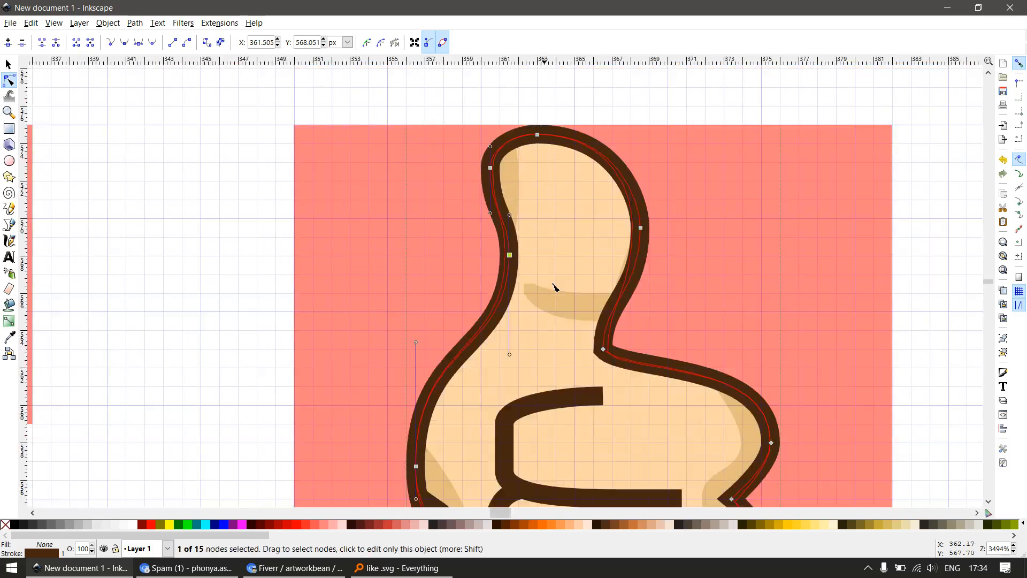
left_click_drag(596, 398, 536, 292)
scroll(536, 292, "up", 2)
key("space")
key("space")
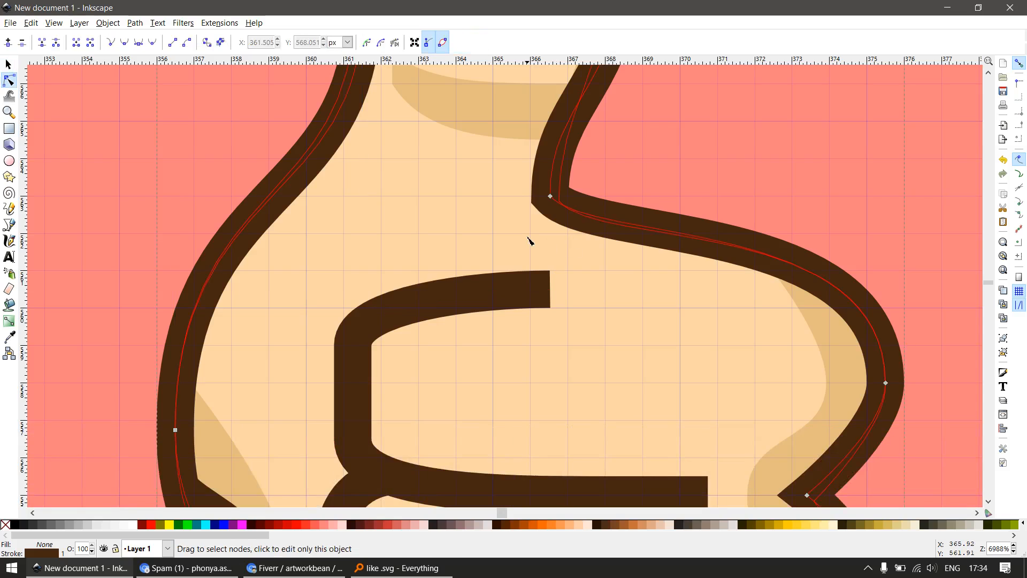
left_click_drag(568, 182, 569, 182)
key("alt+Left")
key("alt+Left")
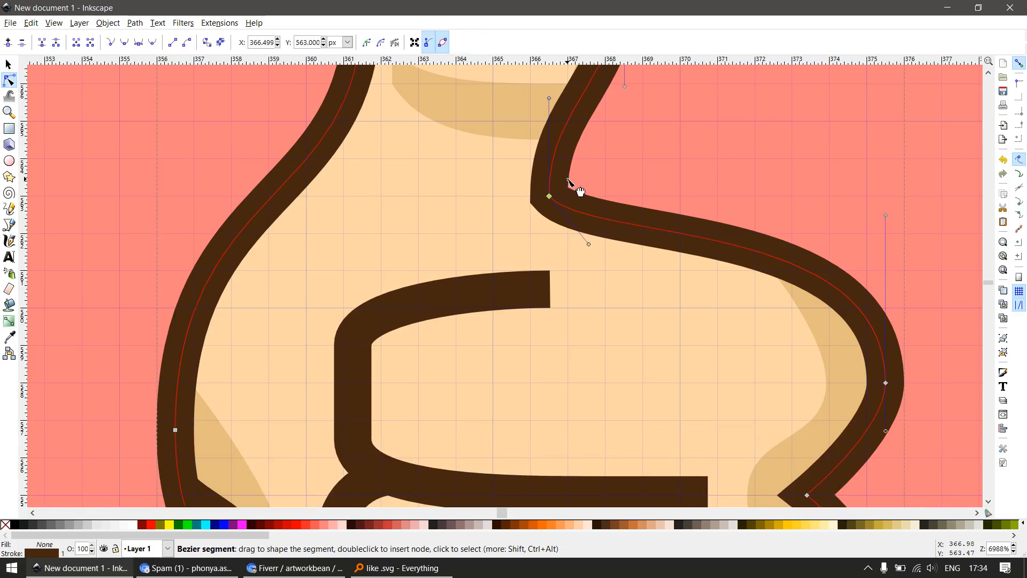
Nudge the outline node in the notch between the first and second fingers horizontally to about x = 373.49 px
scroll(575, 223, "down", 3)
scroll(773, 335, "up", 3)
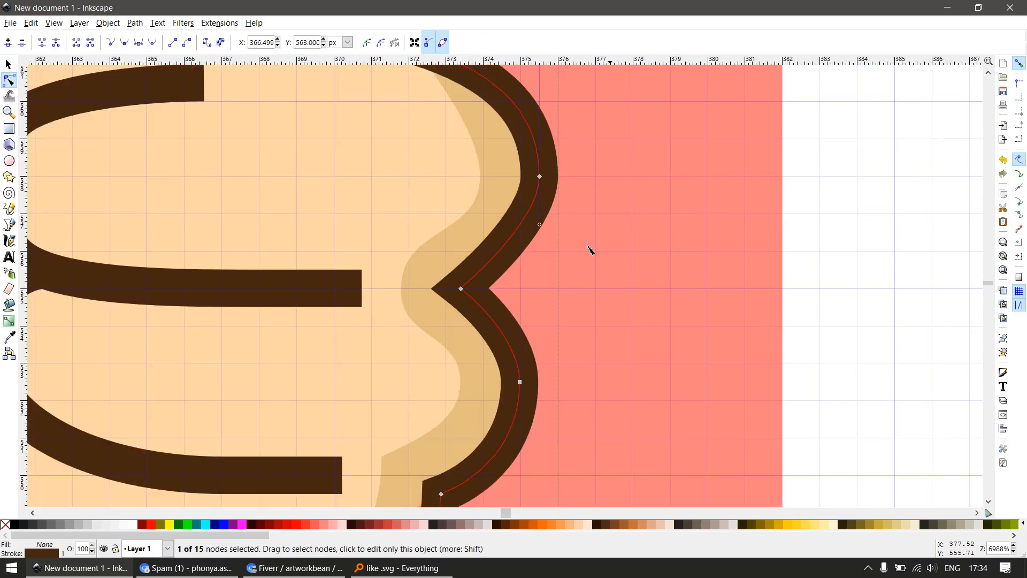
scroll(505, 307, "up", 1)
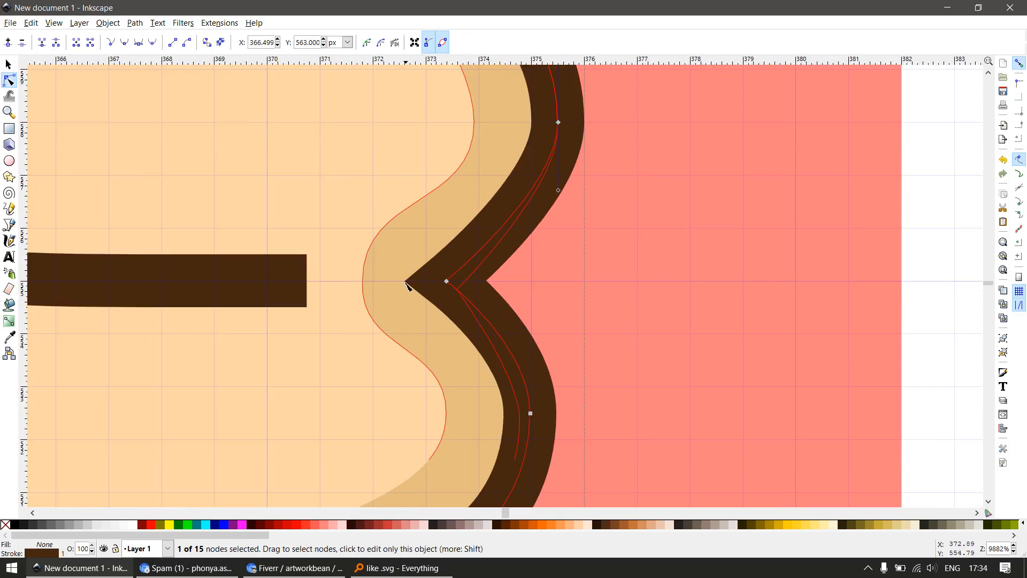
left_click_drag(448, 270, 470, 306)
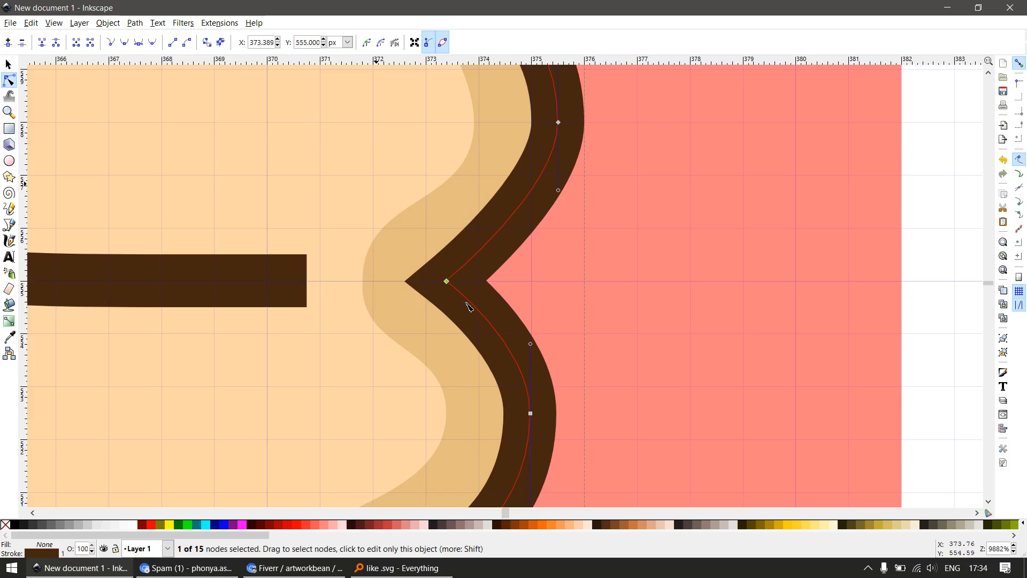
key("alt+Right")
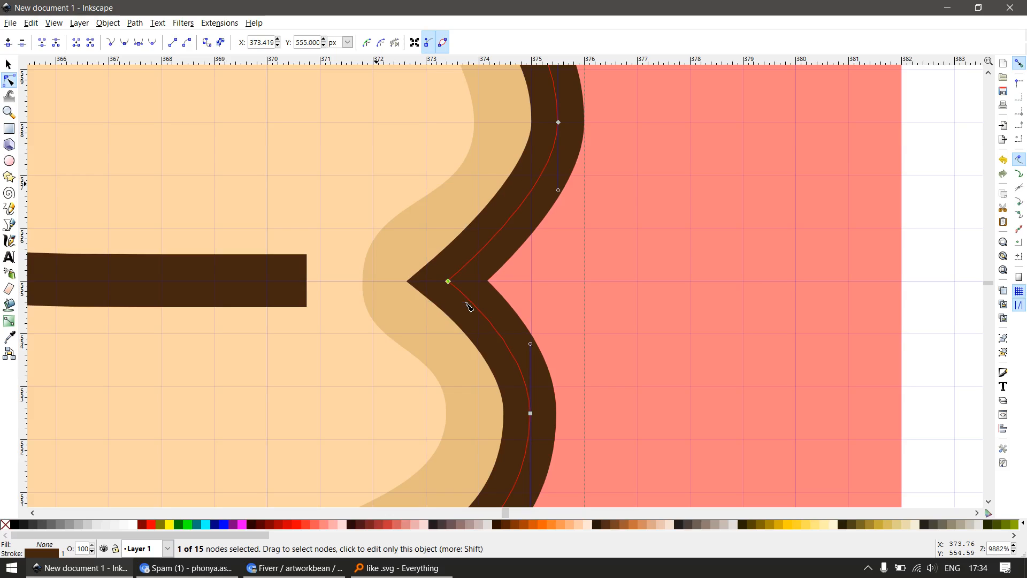
key("alt+Right")
key("alt+Right")
key("alt+Right")
key("alt+Right")
key("alt+Right")
key("alt+Right")
key("alt+Right")
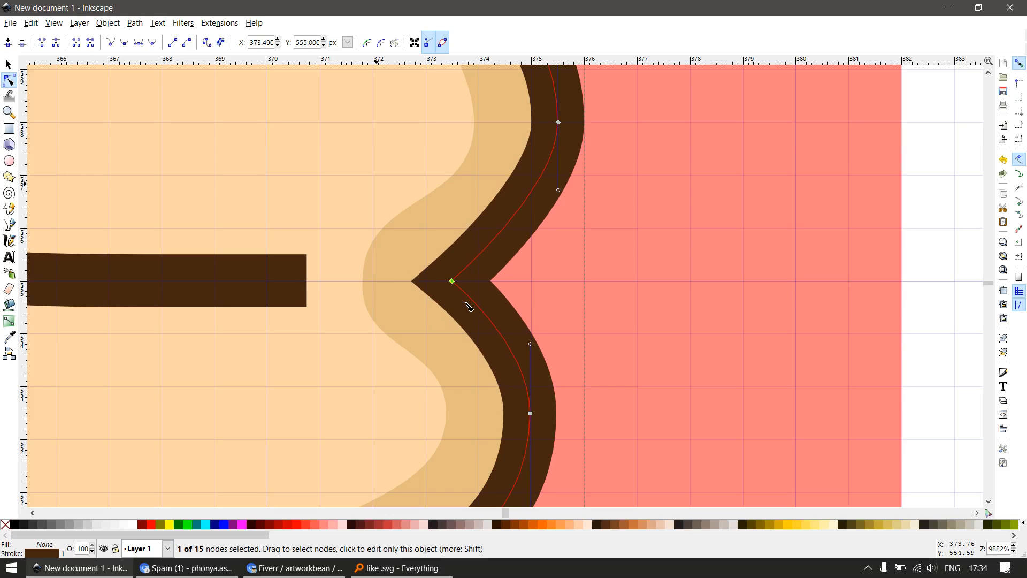
Nudge the outline node at the second finger's outermost point horizontally to about x = 374.5 px, aligning the stroke edges with the grid
left_click_drag(573, 428, 597, 300)
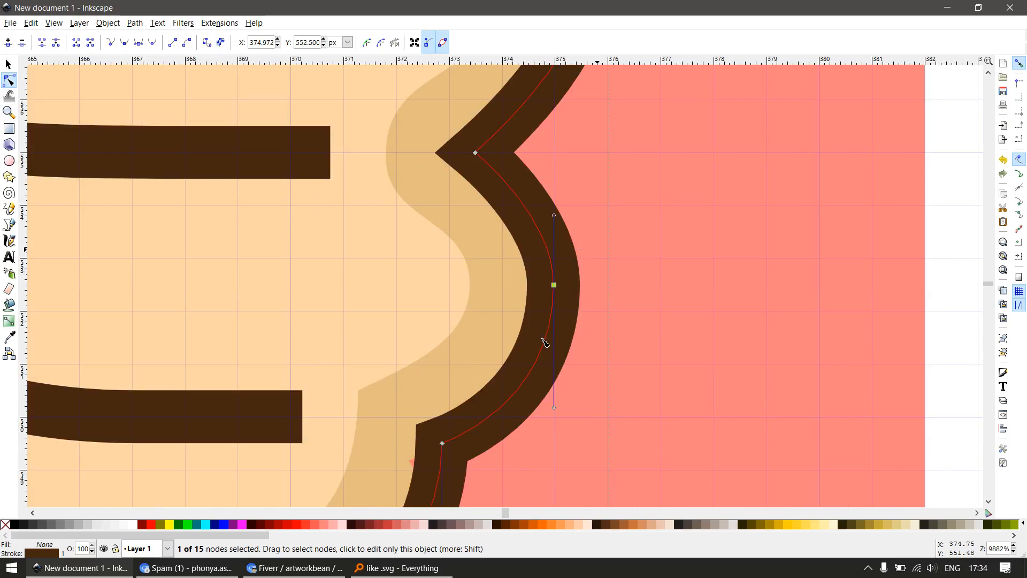
key("alt+Left")
key("alt+Left")
key("alt+Left")
key("alt+Left")
key("alt+Left")
key("alt+Left")
key("alt+Left")
key("alt+Left")
key("alt+Left")
key("alt+Left")
key("alt+Left")
key("alt+Left")
key("alt+Left")
key("alt+Left")
key("alt+Left")
key("alt+Left")
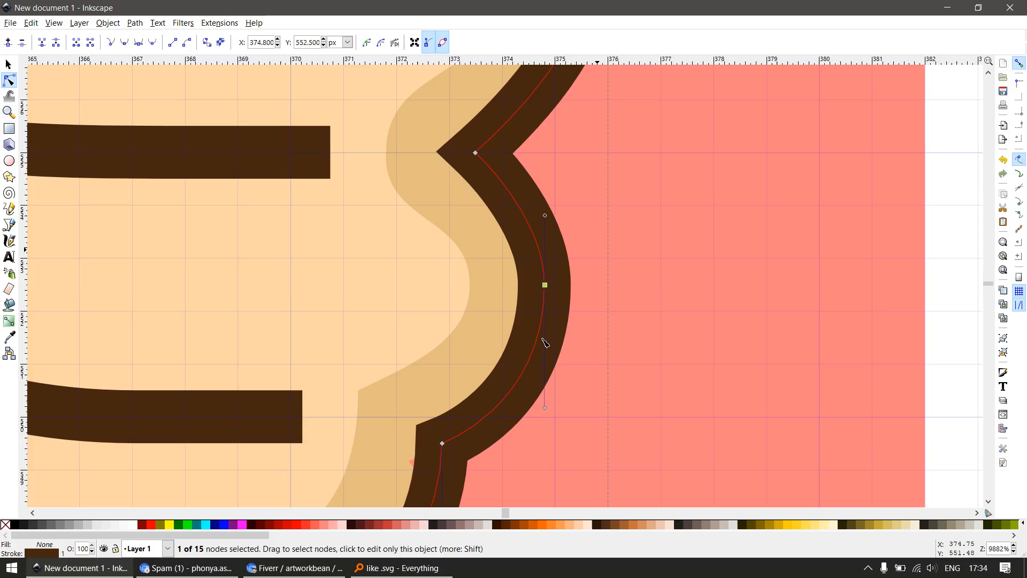
key("alt+Left")
key("alt+Left")
key("alt+Left")
key("alt+Left")
key("alt+Left")
key("alt+Left")
key("alt+Left")
key("alt+Left")
key("alt+Left")
key("alt+Left")
key("alt+Left")
key("alt+Left")
key("alt+Left")
key("alt+Left")
key("alt+Left")
key("alt+Left")
key("alt+Left")
key("alt+Left")
key("alt+Left")
key("alt+Left")
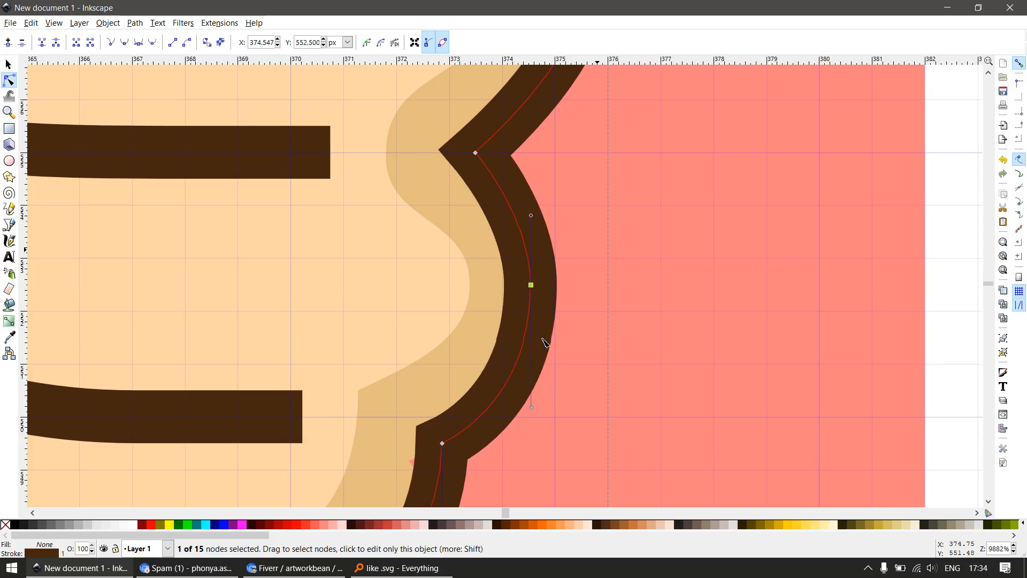
Select the outline node in the notch between the second and third fingers for grid alignment
scroll(674, 297, "down", 2)
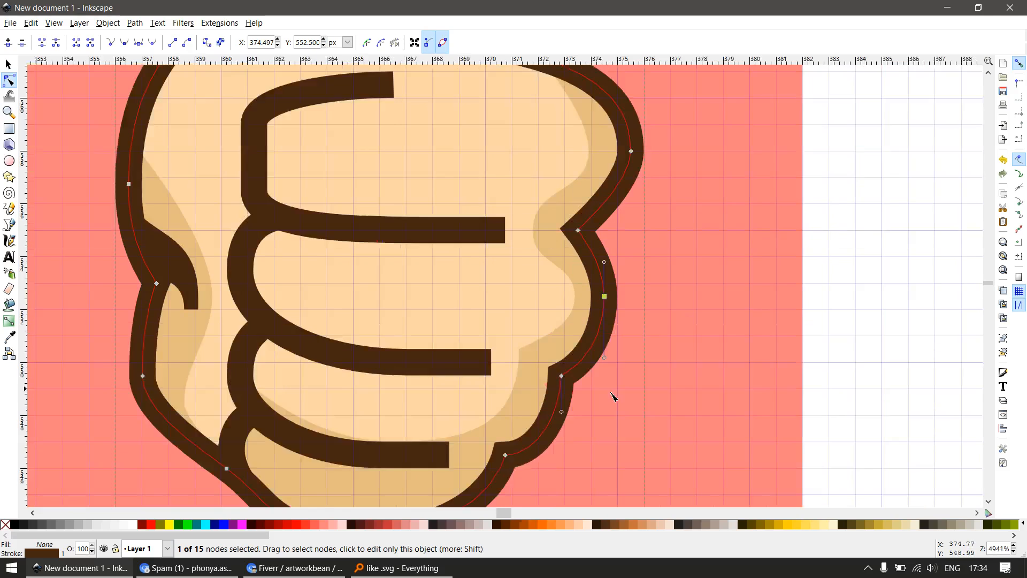
left_click_drag(607, 404, 617, 321)
scroll(615, 320, "up", 2)
left_click_drag(441, 203, 582, 301)
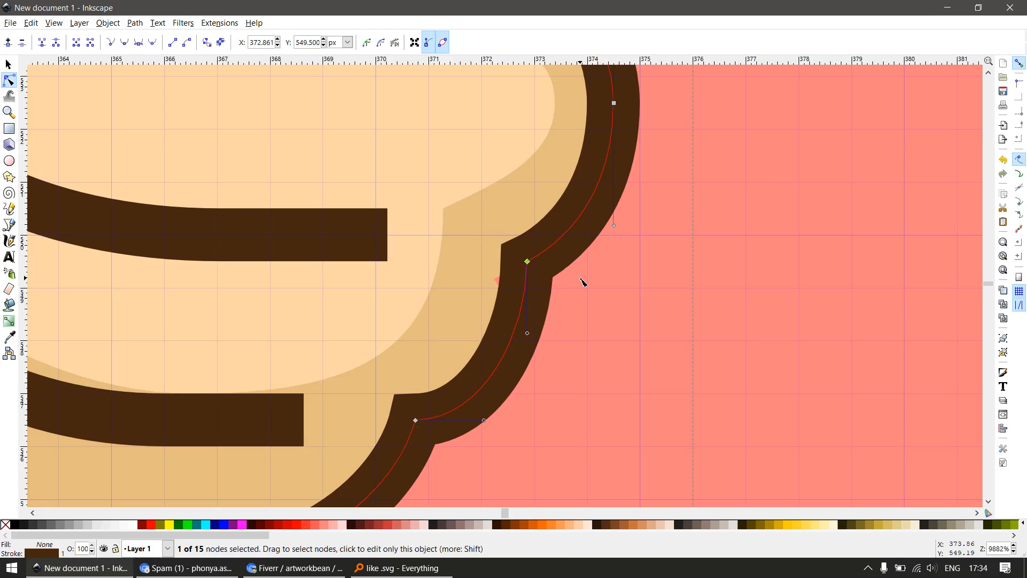
Nudge the outline node in the notch between the second and third fingers to about x = 372.51, y = 549.60 px
key("alt+Left")
key("alt+Left")
key("alt+Left")
key("alt+Left")
key("alt+Left")
key("alt+Left")
key("alt+Left")
key("alt+Left")
key("alt+Left")
key("alt+Left")
key("alt+Left")
key("alt+Left")
key("alt+Left")
key("alt+Left")
key("alt+Left")
key("alt+Left")
key("alt+Left")
key("alt+Left")
key("alt+Left")
key("alt+Left")
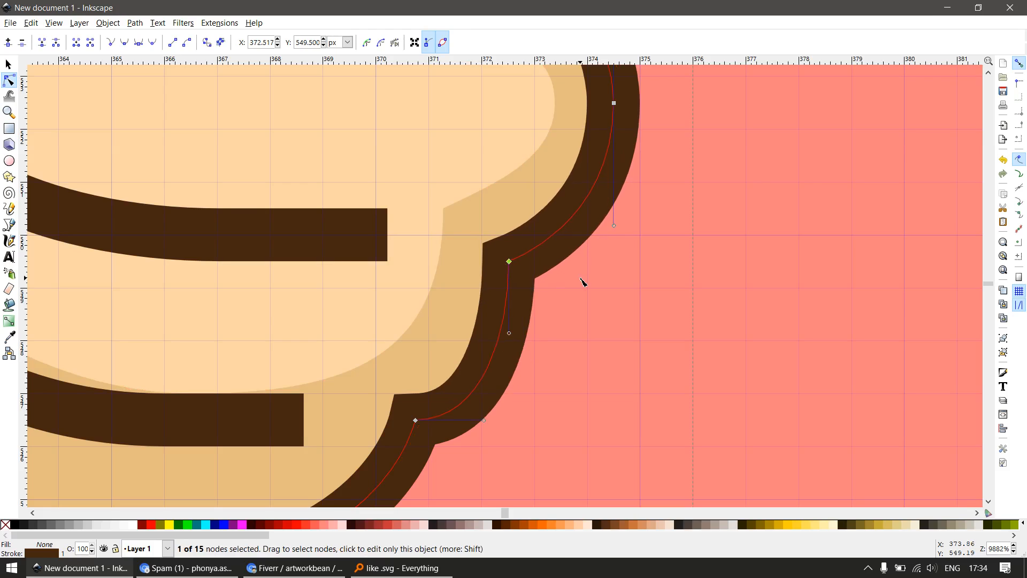
key("alt+Up")
key("alt+Up")
key("alt+Up")
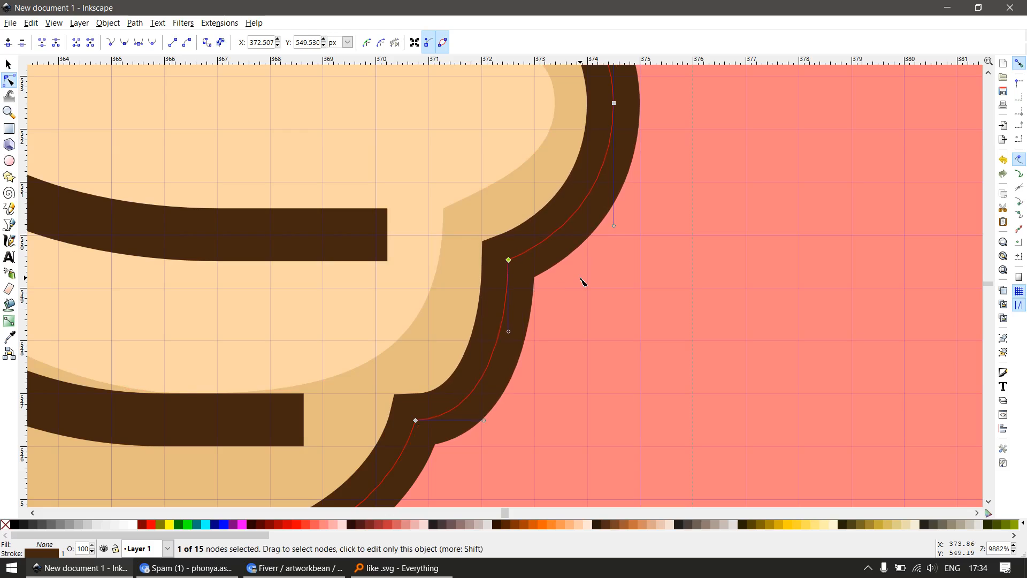
key("alt+Down")
key("alt+Down")
key("alt+Up")
key("alt+Up")
key("alt+Up")
key("alt+Up")
key("alt+Up")
key("alt+Up")
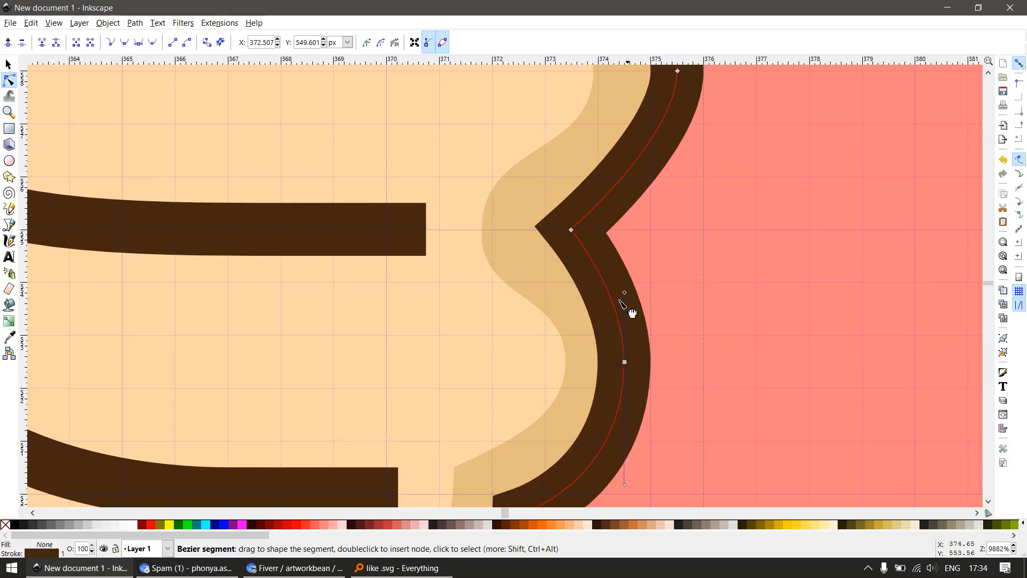
Nudge the outline node in the notch between the third and fourth fingers horizontally to about x = 370.46 px
scroll(675, 278, "down", 3)
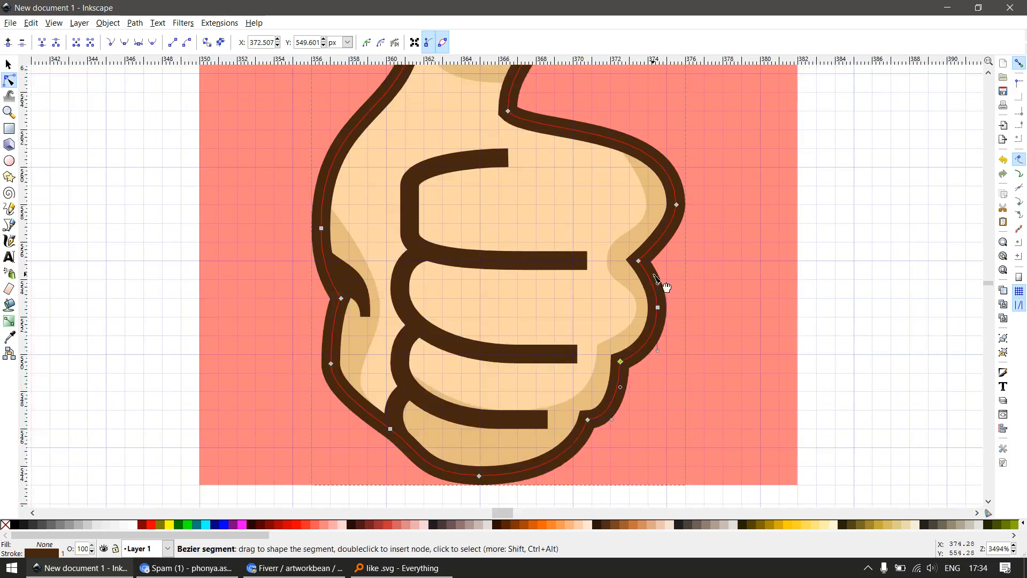
scroll(663, 281, "up", 1)
left_click_drag(683, 390, 688, 248)
scroll(639, 354, "up", 2)
left_click_drag(451, 252, 524, 337)
key("alt+Left")
key("alt+Left")
key("alt+Left")
key("alt+Left")
key("alt+Left")
key("alt+Left")
key("alt+Left")
key("alt+Left")
key("alt+Left")
key("alt+Left")
key("alt+Left")
key("alt+Left")
key("alt+Left")
key("alt+Left")
key("alt+Left")
key("alt+Left")
key("alt+Left")
key("alt+Left")
key("alt+Left")
key("alt+Left")
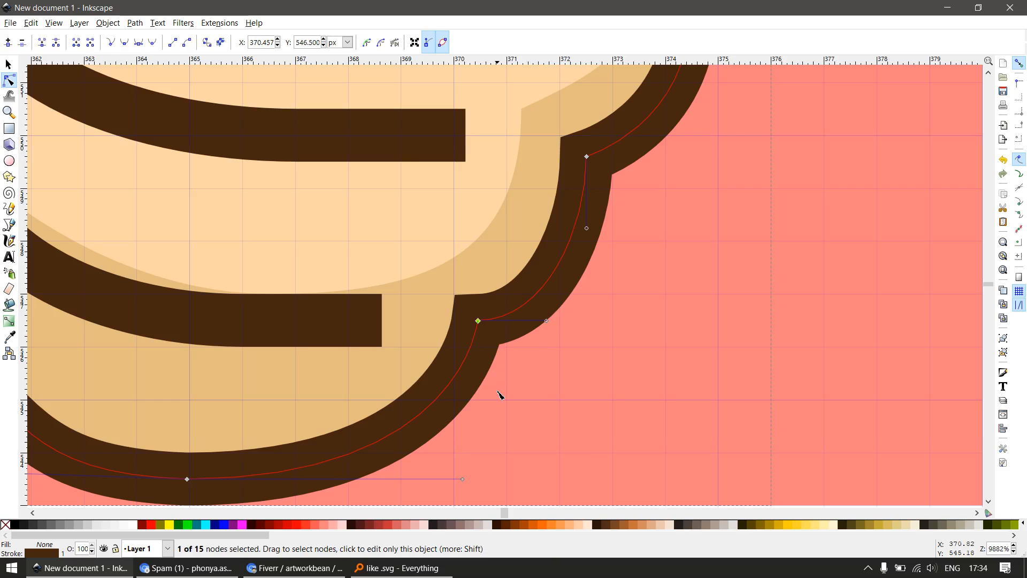
Nudge the lowest outline node under the fist horizontally to about x = 364.99 px
left_click_drag(499, 394, 686, 265)
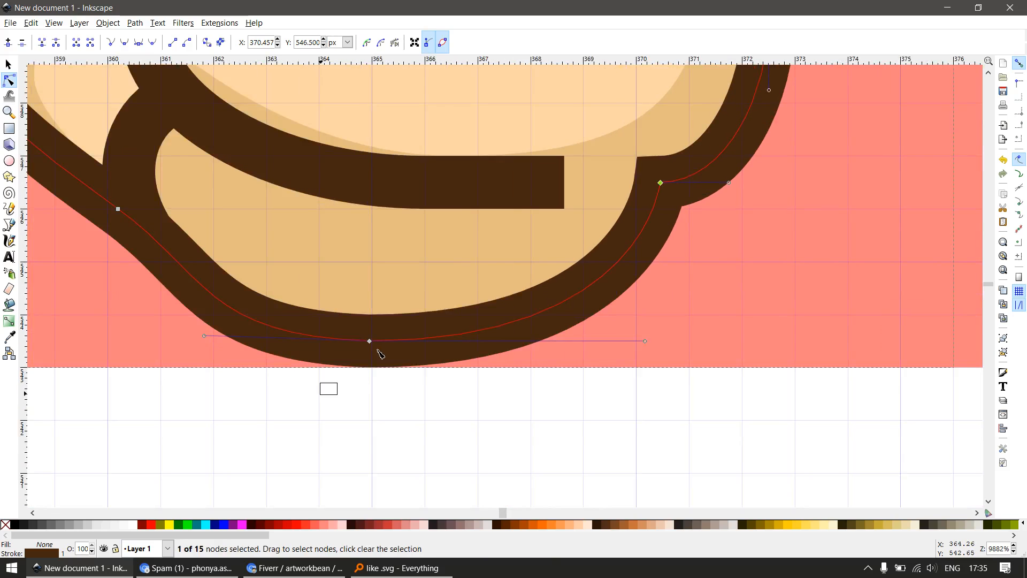
key("alt+Right")
key("alt+Right")
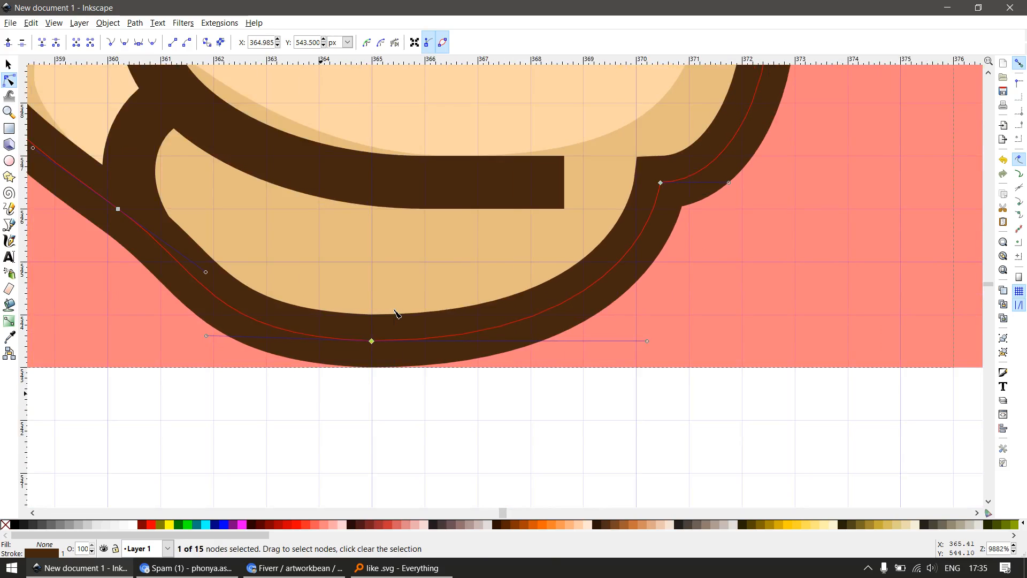
Nudge the outline node at the lower left side of the palm horizontally to about x = 357.50 px
scroll(409, 321, "down", 2)
left_click_drag(217, 220, 352, 305)
scroll(352, 303, "up", 2)
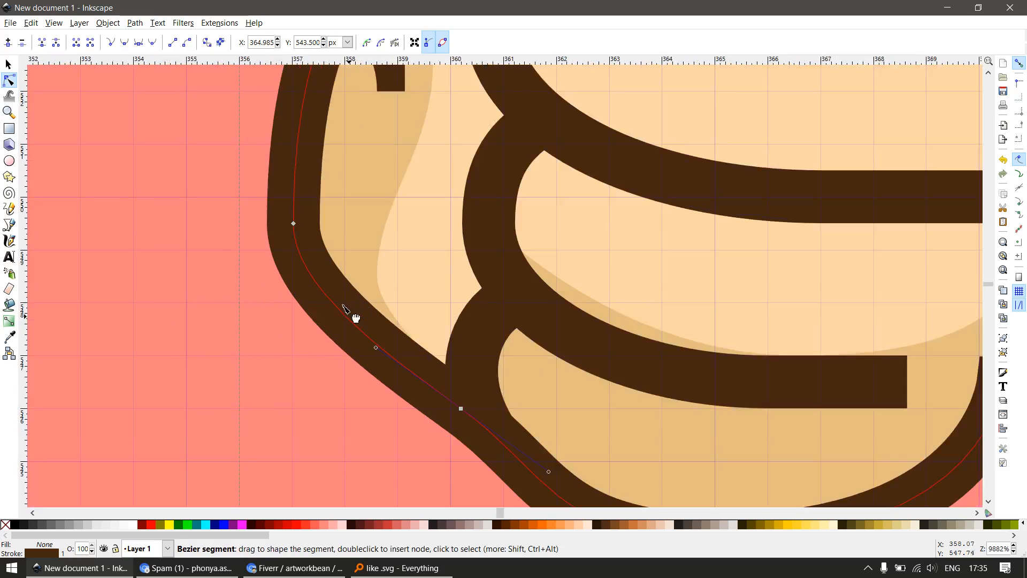
left_click(293, 223)
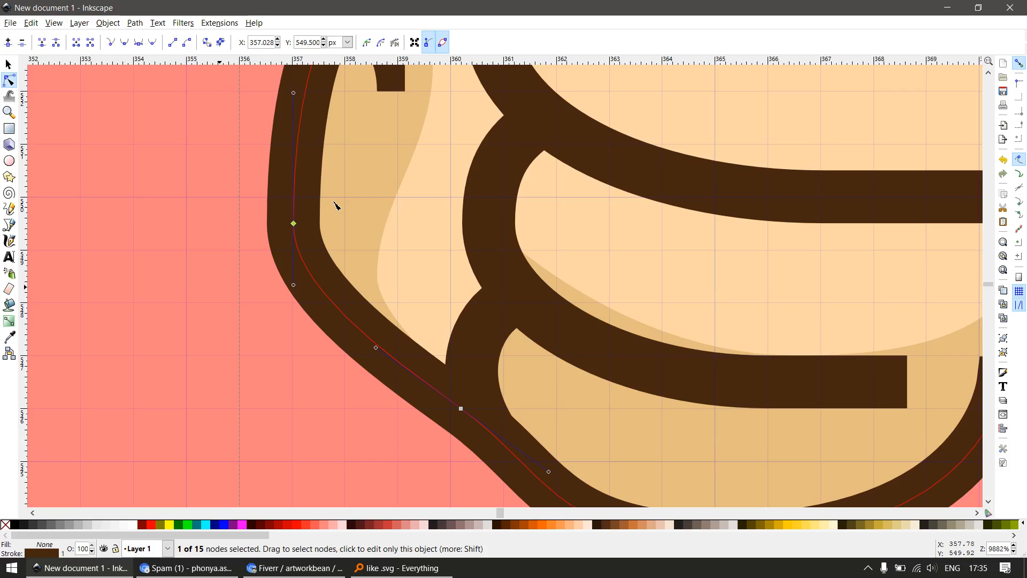
key("alt+Right")
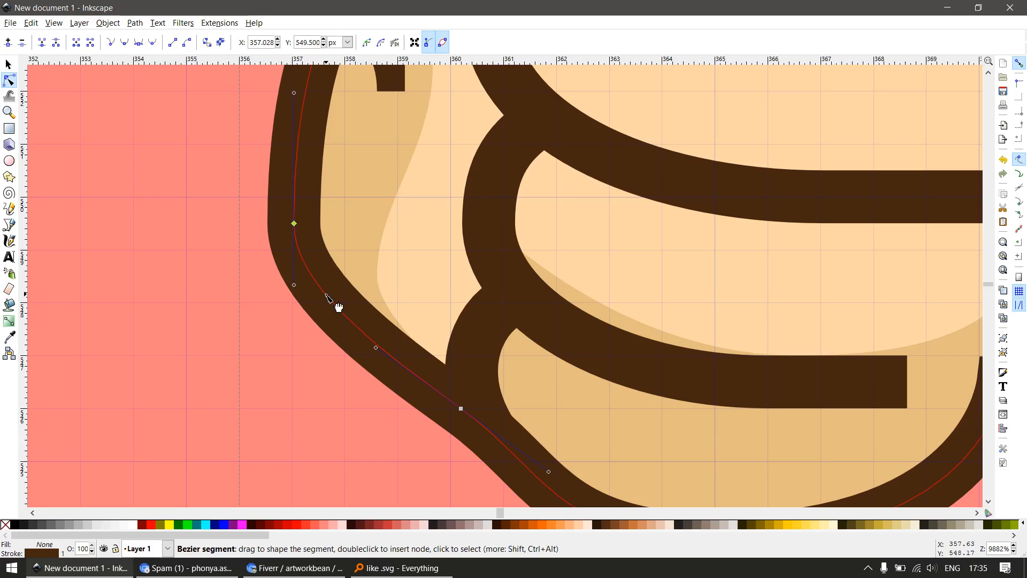
key("alt+Right")
key("alt+Right")
key("alt+Right")
key("alt+Right")
key("alt+Right")
key("alt+Right")
key("alt+Right")
key("alt+Right")
key("alt+Right")
key("alt+Right")
key("alt+Right")
key("alt+Right")
key("alt+Right")
key("alt+Right")
key("alt+Right")
key("alt+Right")
key("alt+Right")
key("alt+Right")
key("alt+Right")
key("alt+Right")
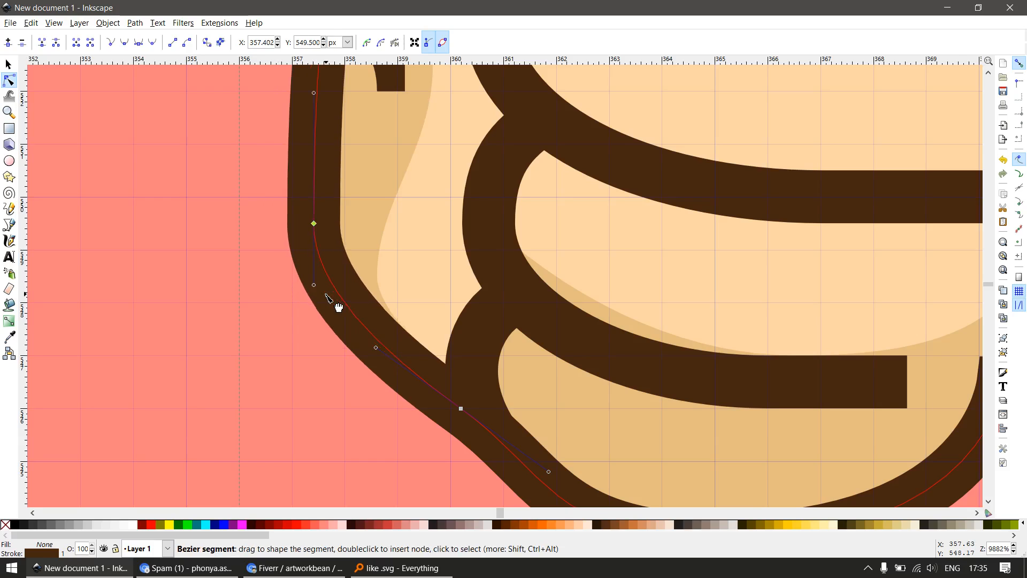
key("alt+Right")
key("alt+Right")
key("alt+Right")
key("alt+Right")
key("alt+Right")
key("alt+Right")
key("alt+Right")
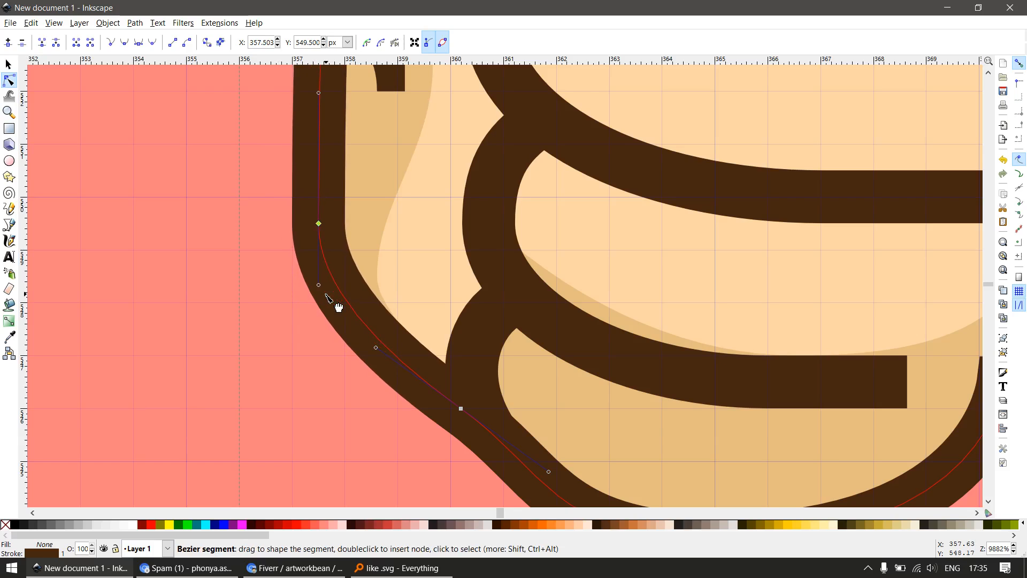
Nudge the outline corner node beside the dark palm crease horizontally to about x = 357.52 px, then deselect it
scroll(349, 340, "down", 4)
scroll(368, 322, "up", 4)
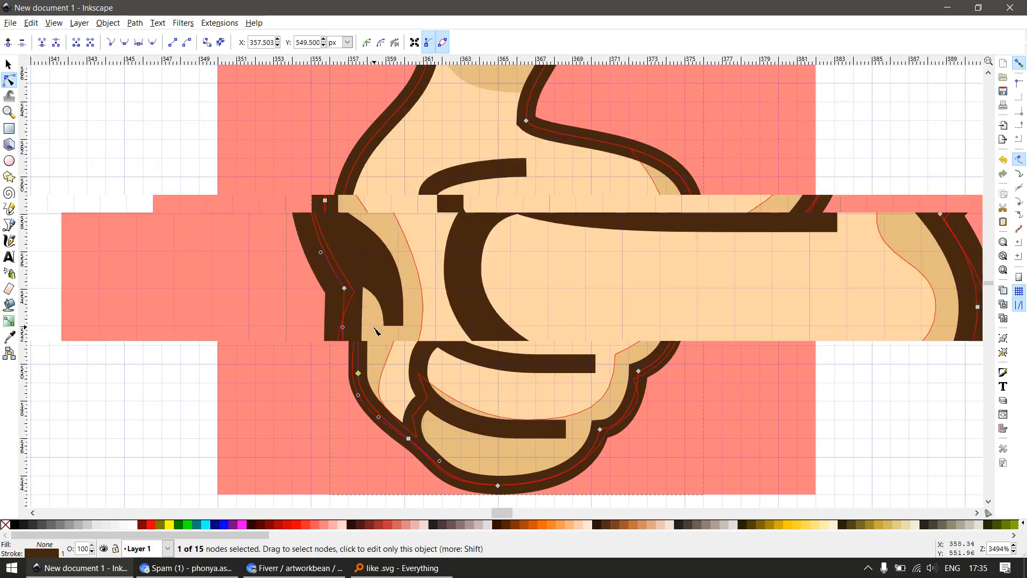
left_click_drag(329, 298, 350, 426)
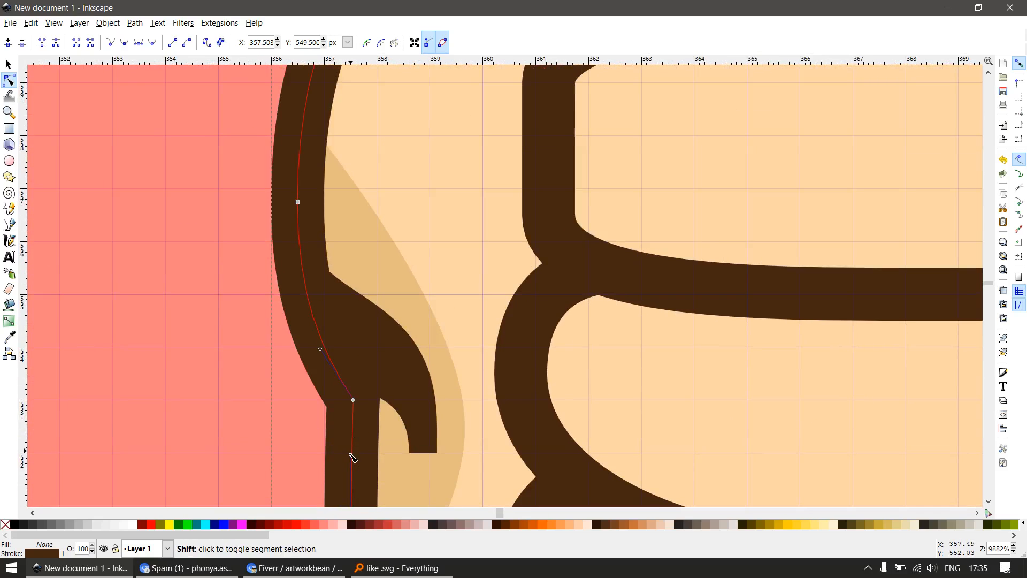
scroll(321, 431, "up", 2)
left_click_drag(265, 437, 443, 340)
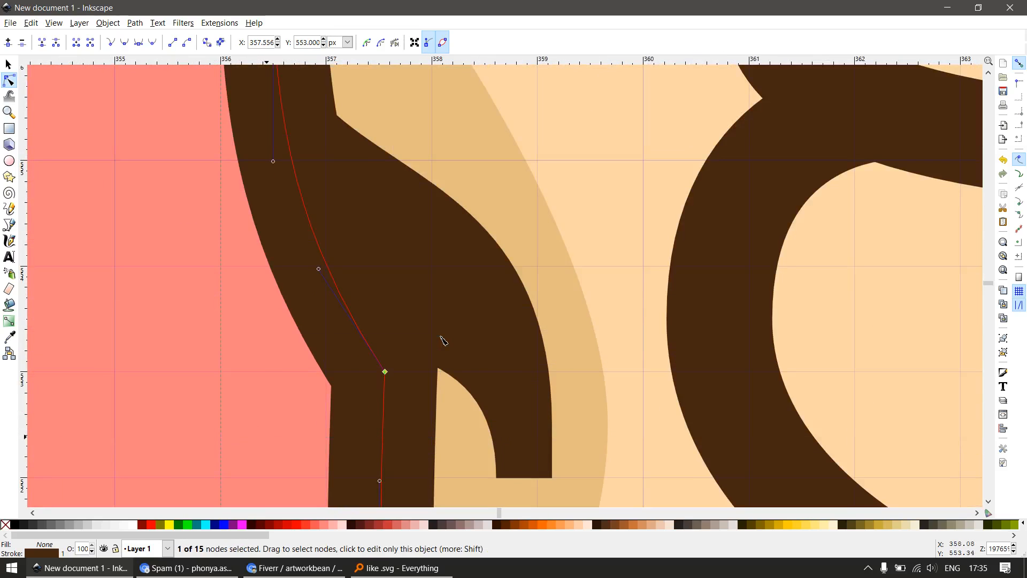
key("alt+Left")
key("alt+Left")
key("alt+Left")
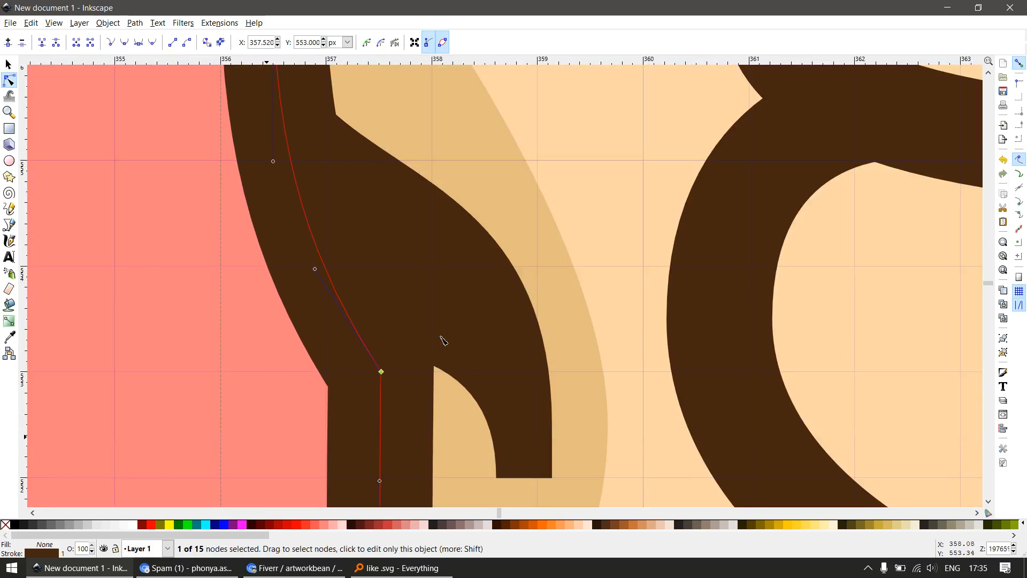
scroll(525, 267, "down", 1)
scroll(543, 380, "down", 2)
key("Escape")
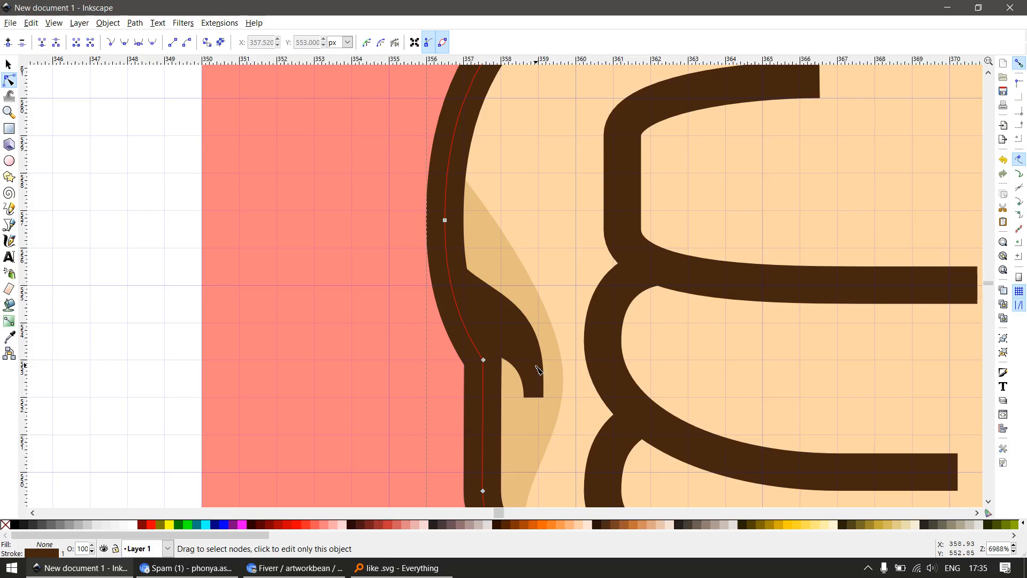
Snap the dark palm crease's outer right-edge nodes to x = 360 px and its inner lower corner node to x = 359 px
left_click(536, 366)
scroll(552, 408, "up", 1)
key("e")
key("n")
left_click_drag(529, 449, 586, 409)
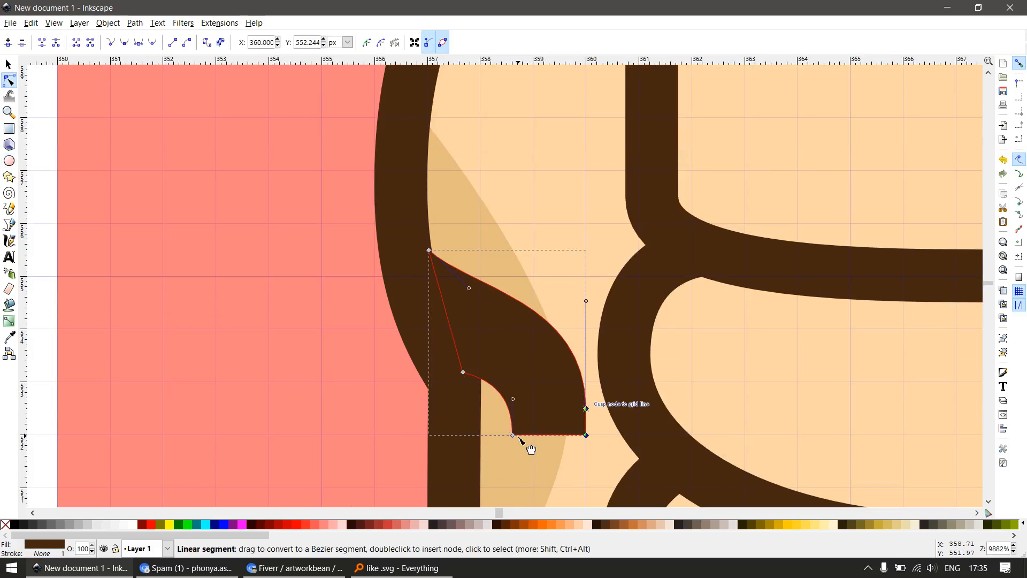
left_click_drag(514, 435, 534, 435)
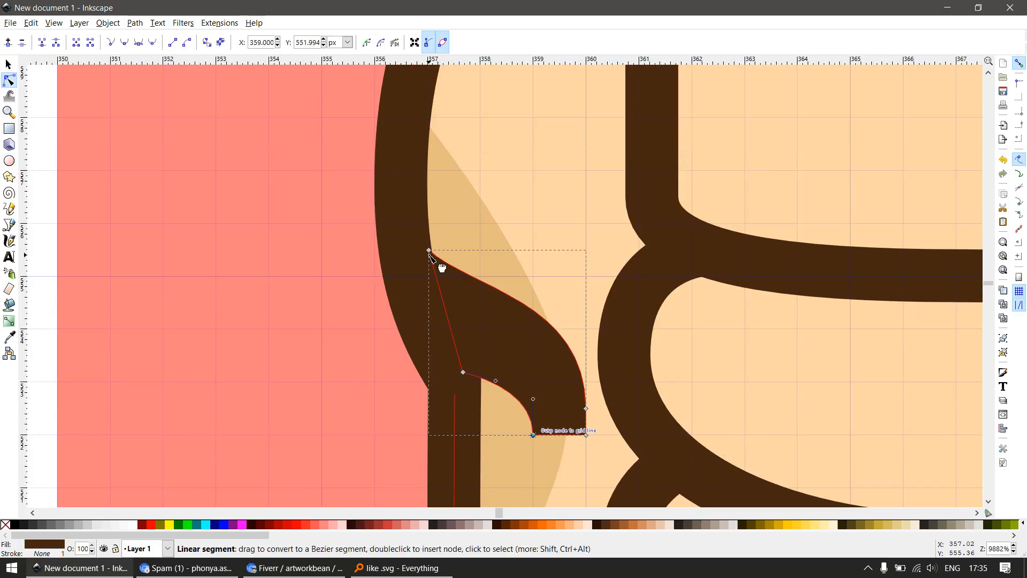
Move the palm crease's upper corner node to x = 357, y = 557 px and bend its left segment outward under the hand outline
left_click_drag(430, 253, 405, 172)
key("s")
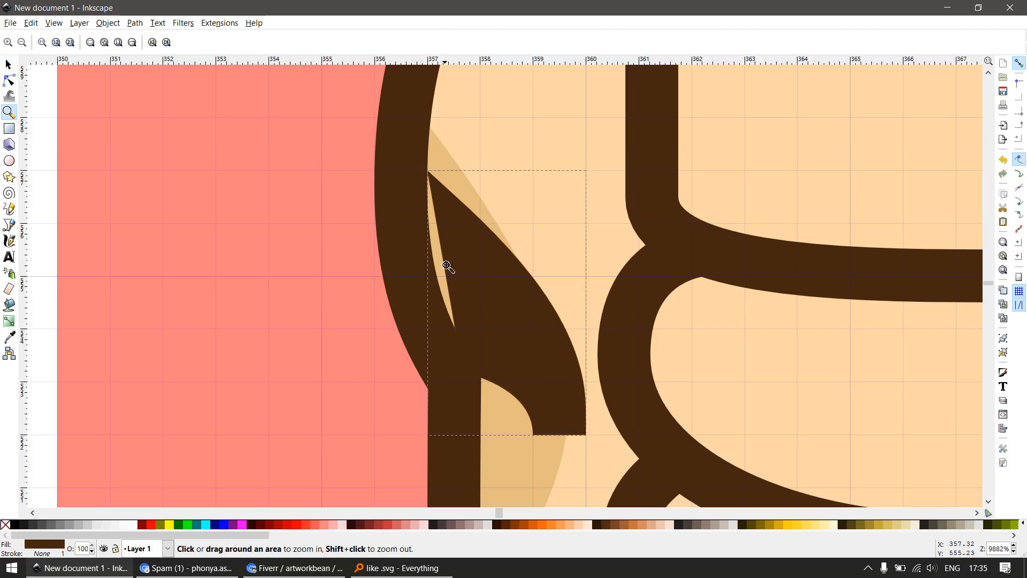
left_click_drag(454, 275, 425, 270)
scroll(478, 283, "down", 3)
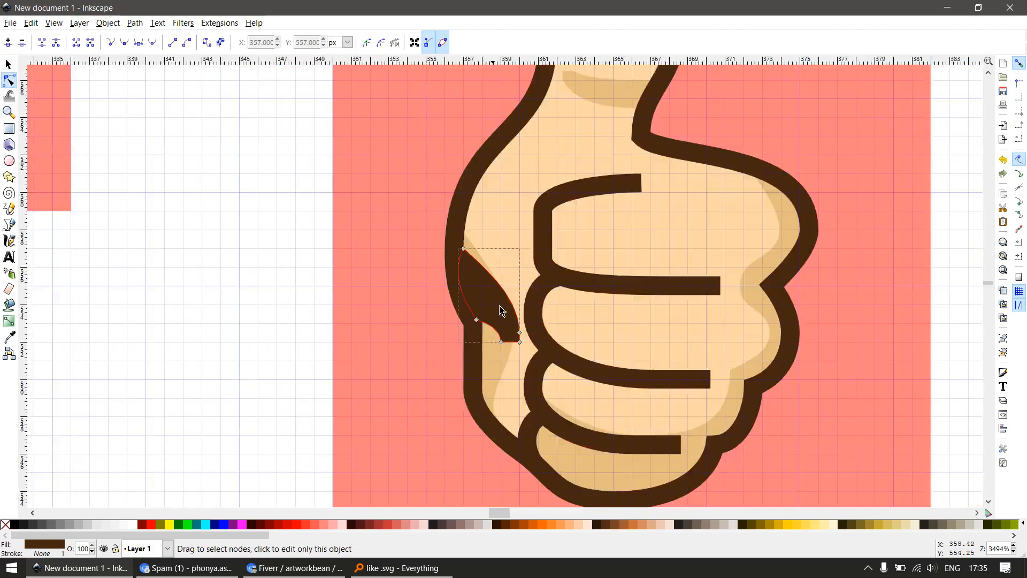
key("s")
Nudge the upper end node of the first finger line horizontally to about x = 366.03 px
scroll(718, 290, "up", 2)
scroll(663, 280, "down", 2)
scroll(657, 275, "up", 1)
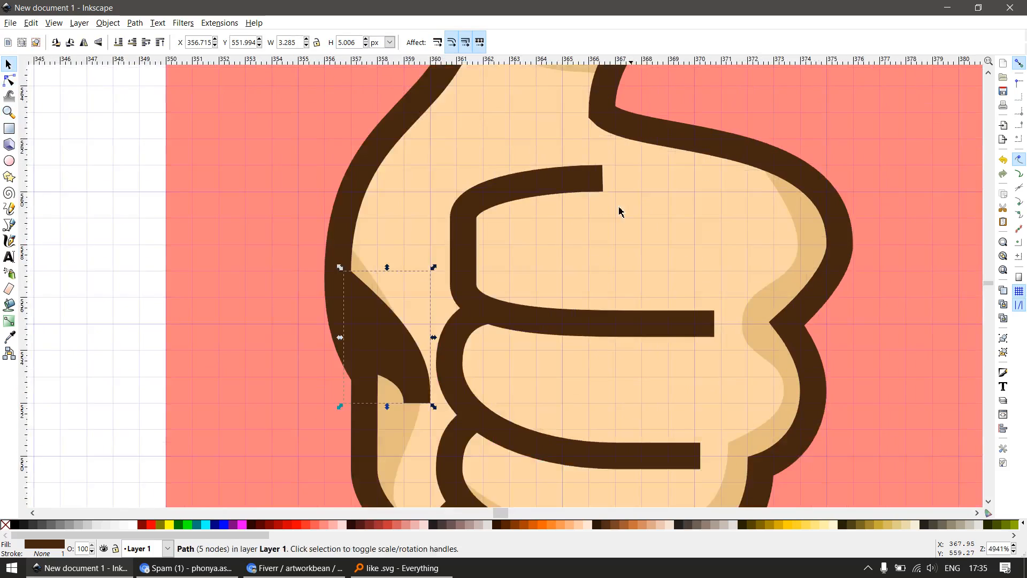
left_click(598, 182)
key("n")
scroll(610, 187, "up", 1)
scroll(612, 188, "up", 1)
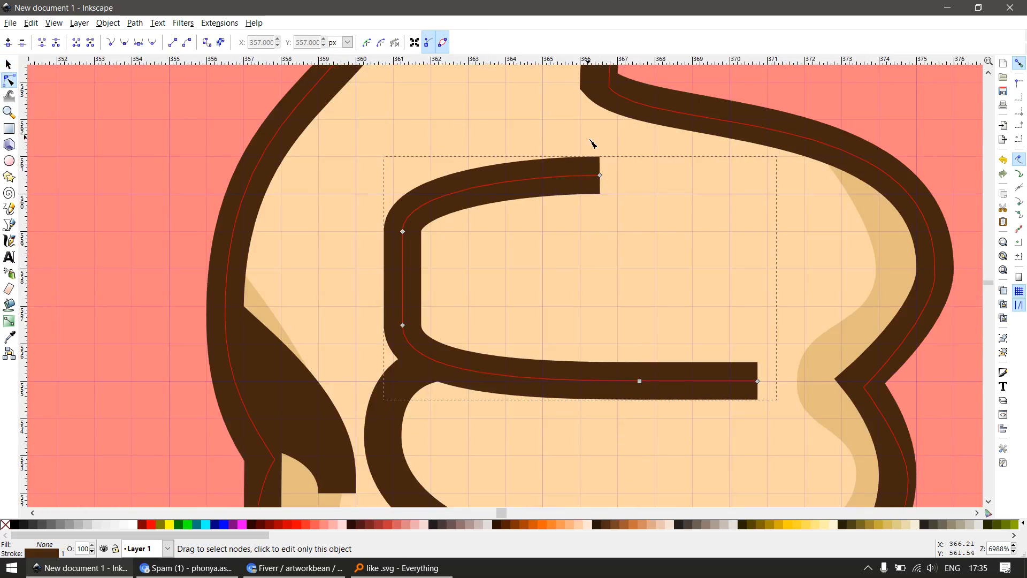
left_click(600, 175)
key("alt+Left")
key("alt+Left")
key("alt+Left")
key("alt+Left")
key("alt+Left")
key("alt+Left")
key("alt+Left")
key("alt+Left")
key("alt+Left")
key("alt+Left")
key("alt+Left")
key("alt+Left")
key("alt+Left")
key("alt+Left")
key("alt+Left")
key("alt+Left")
key("alt+Left")
key("alt+Left")
key("alt+Left")
key("alt+Left")
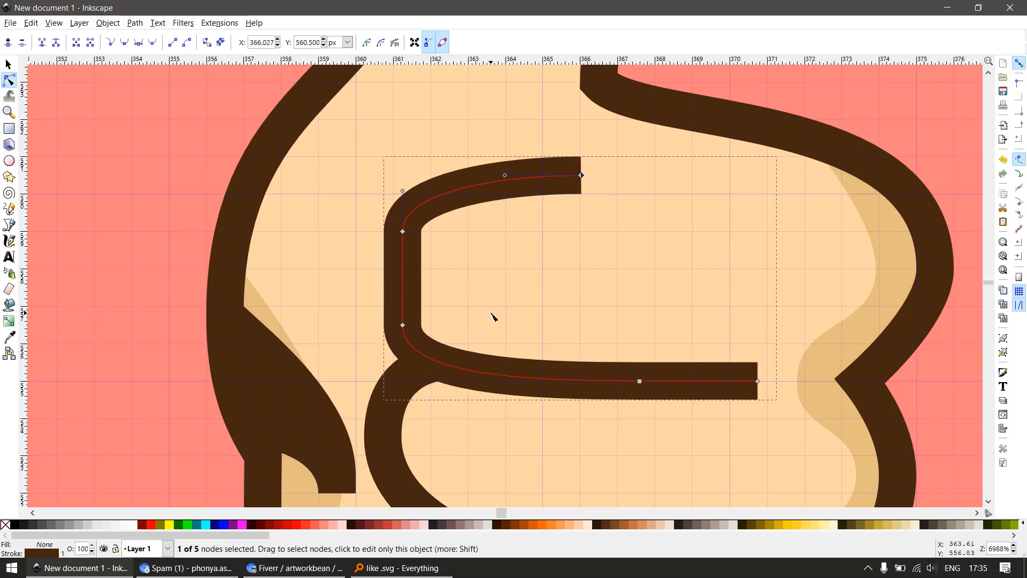
Raise the first finger line's lower stroke to about y = 555.50 px and shift its right end to about x = 370.05 px
left_click_drag(551, 300, 741, 436)
left_click_drag(353, 299, 782, 437)
key("alt+Up")
key("alt+Up")
key("alt+Up")
key("alt+Up")
key("alt+Up")
key("alt+Up")
key("alt+Up")
key("alt+Up")
key("alt+Up")
key("alt+Up")
key("alt+Up")
key("alt+Up")
key("alt+Up")
key("alt+Up")
key("alt+Up")
key("alt+Up")
key("alt+Up")
key("alt+Up")
key("alt+Up")
key("alt+Up")
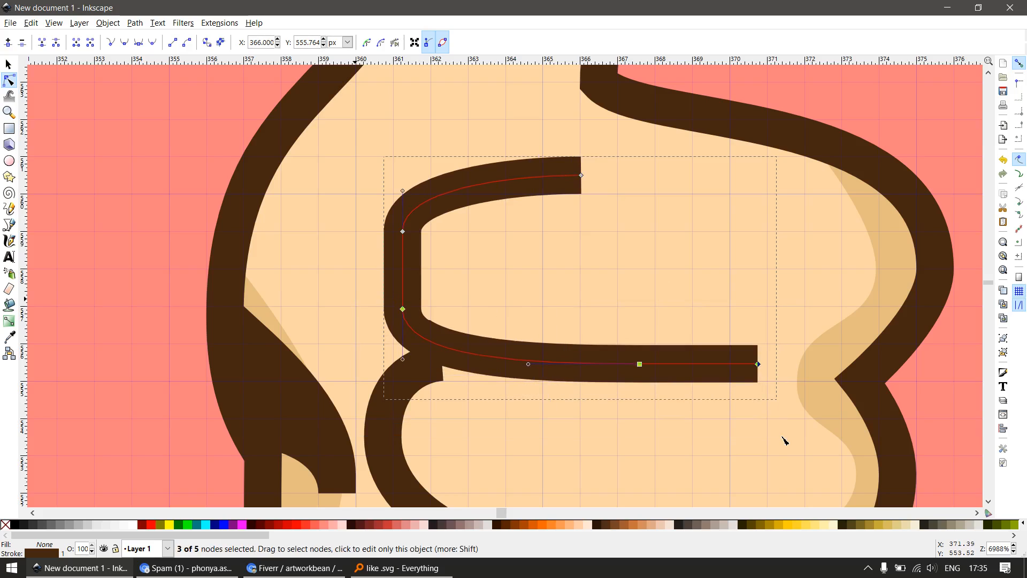
left_click_drag(772, 370, 781, 415)
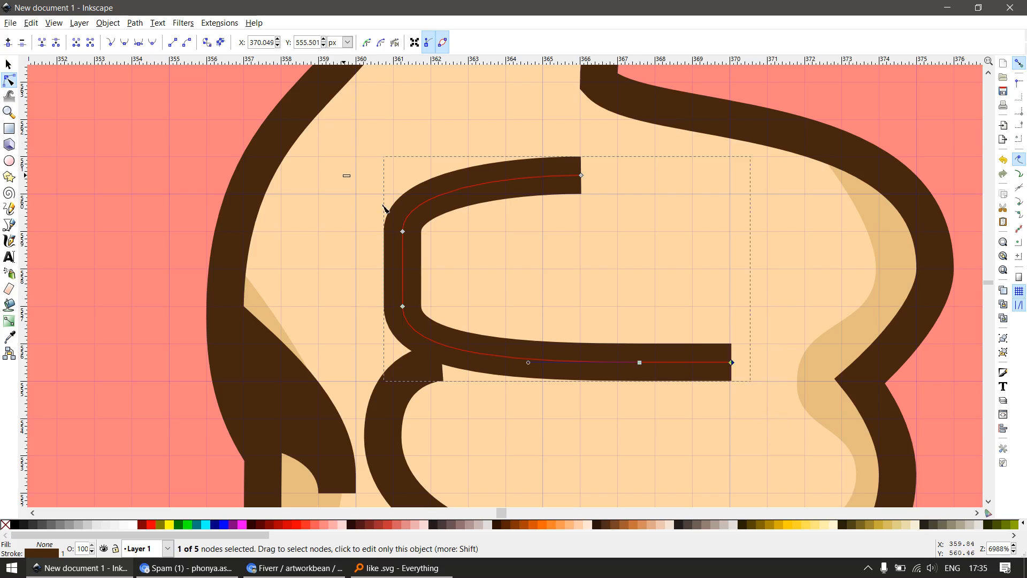
Nudge the two left-hand nodes of the first finger line horizontally to about x = 361.49 px
left_click_drag(383, 205, 458, 370)
key("alt+Right")
key("alt+Right")
key("alt+Right")
key("alt+Right")
key("alt+Right")
key("alt+Right")
key("alt+Right")
key("alt+Right")
key("alt+Right")
key("alt+Right")
key("alt+Right")
key("alt+Right")
key("alt+Right")
key("alt+Right")
key("alt+Right")
key("alt+Right")
key("alt+Right")
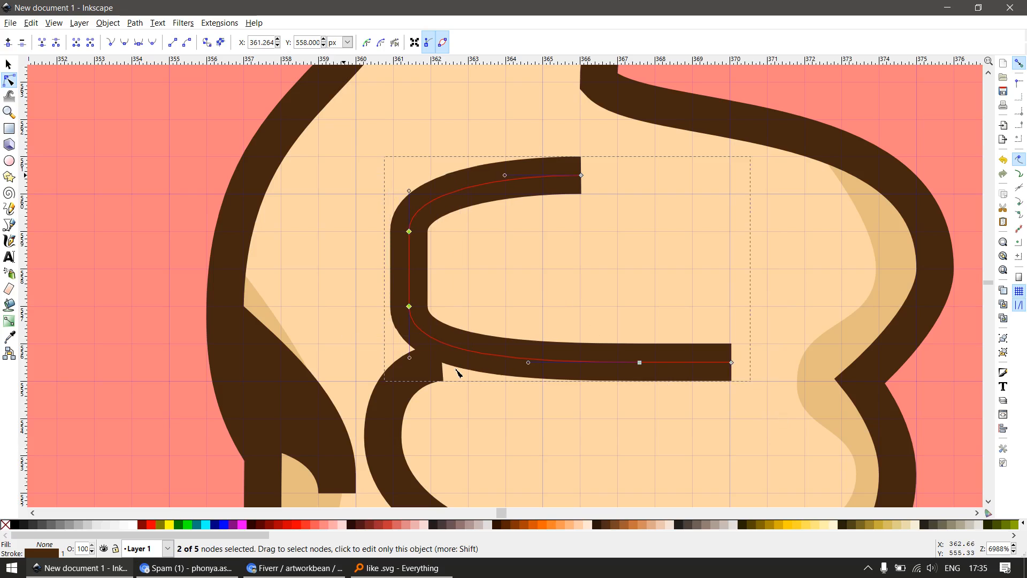
Raise the second finger line's two right-hand nodes to about y = 550.51 px and shift its right end to about x = 370.02 px
scroll(458, 373, "down", 4)
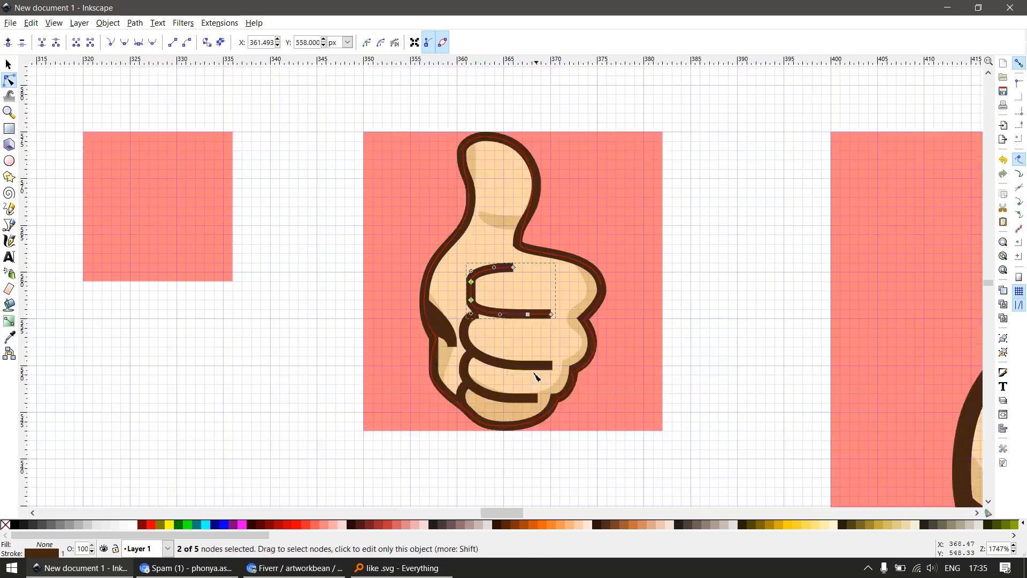
scroll(472, 230, "up", 3)
scroll(472, 230, "up", 1)
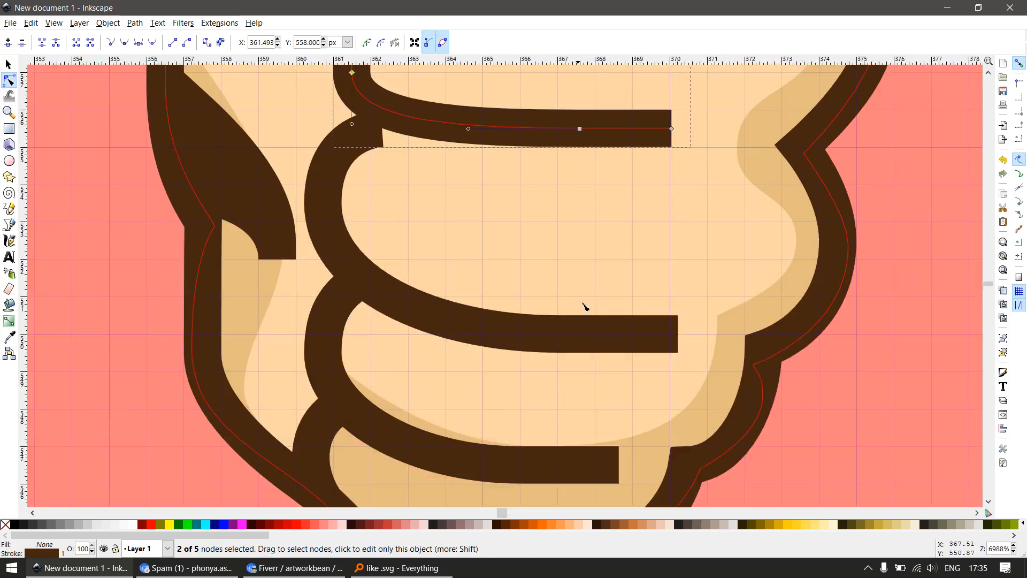
left_click(653, 342)
left_click_drag(721, 279, 540, 393)
key("Up")
key("Up")
key("Up")
key("Up")
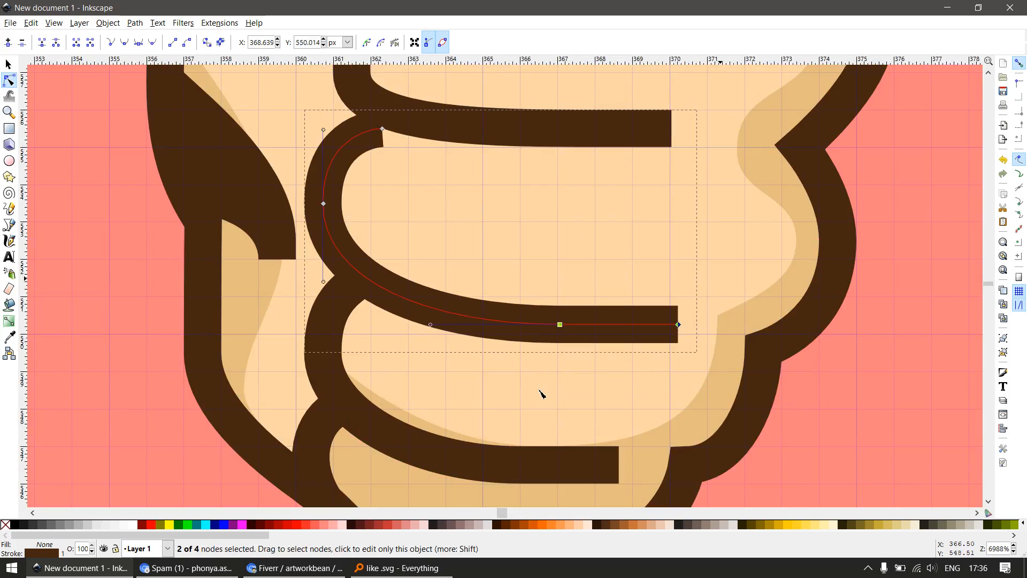
key("alt+Up")
key("alt+Up")
key("alt+Up")
key("alt+Up")
key("alt+Up")
key("alt+Up")
key("alt+Up")
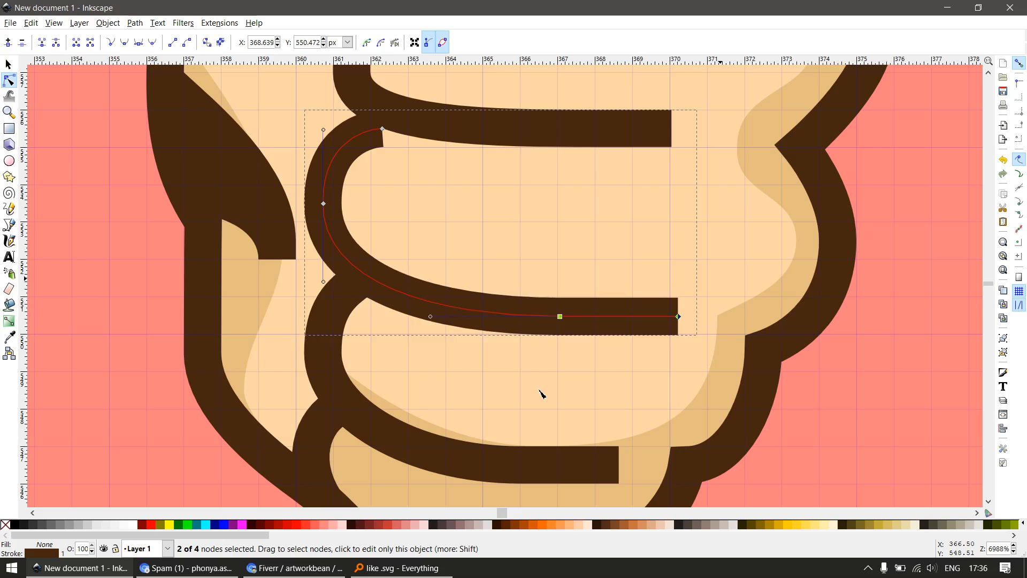
key("alt+Up")
key("alt+Up")
key("alt+Up")
key("alt+Up")
left_click(678, 315)
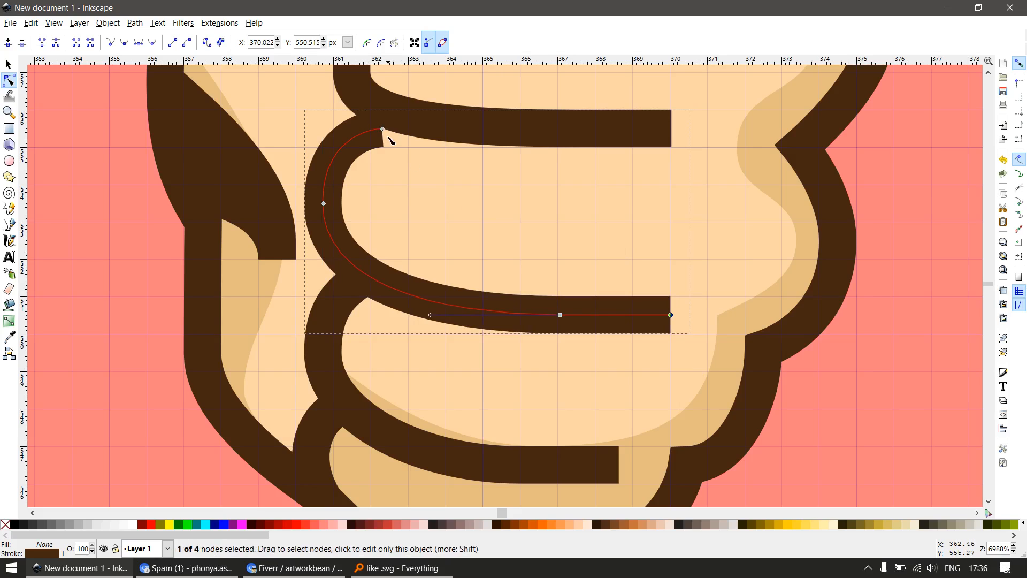
Extend the second finger line's upper end with a straight horizontal segment to x = 365 px at y = 555.5 px
left_click(383, 131)
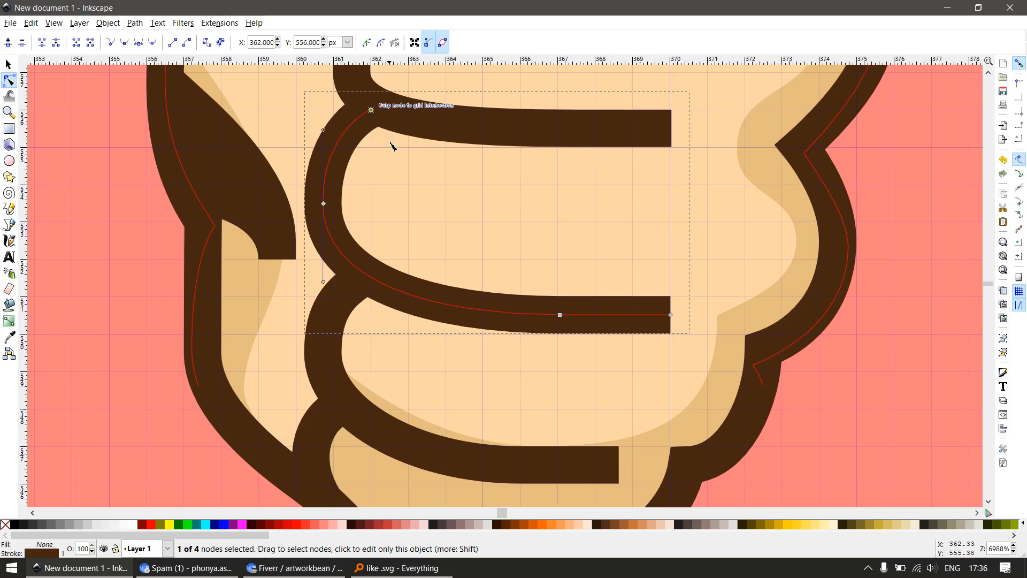
key("b")
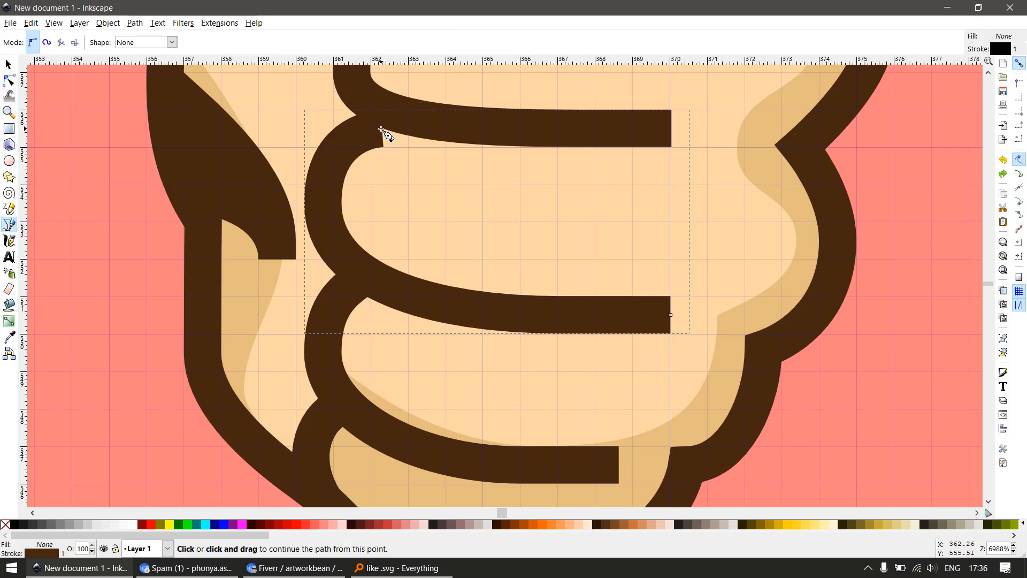
left_click(383, 130)
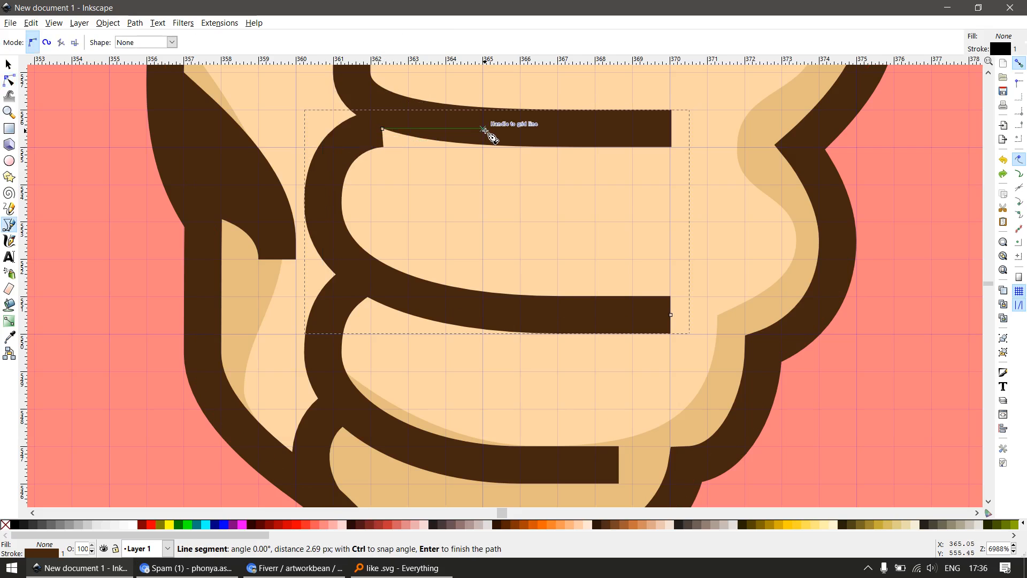
left_click(485, 130)
key("Return")
key("n")
Shift the upper right end node of the second finger line horizontally to about x = 367.03 px
left_click_drag(497, 140, 511, 115)
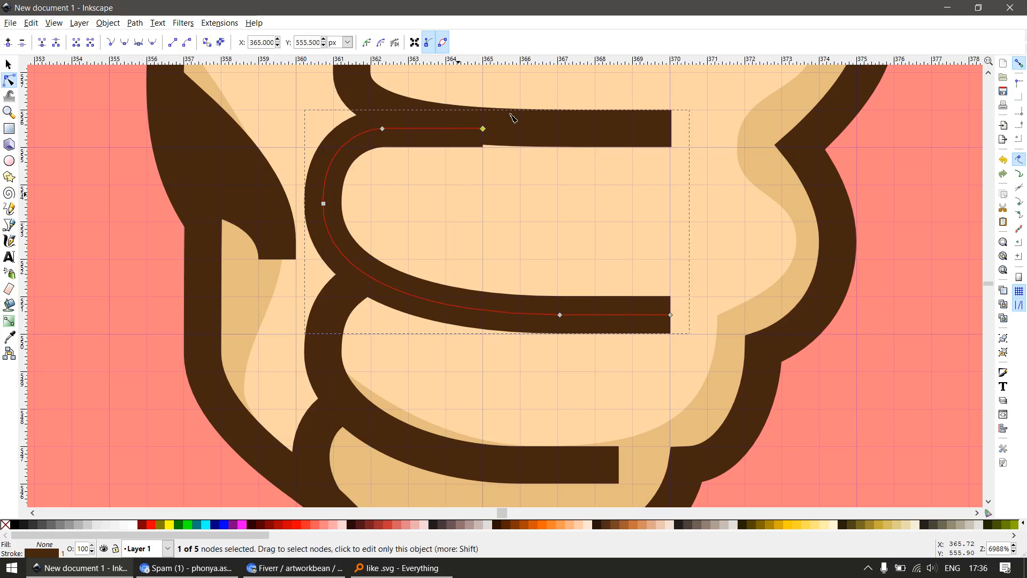
key("shift+Right")
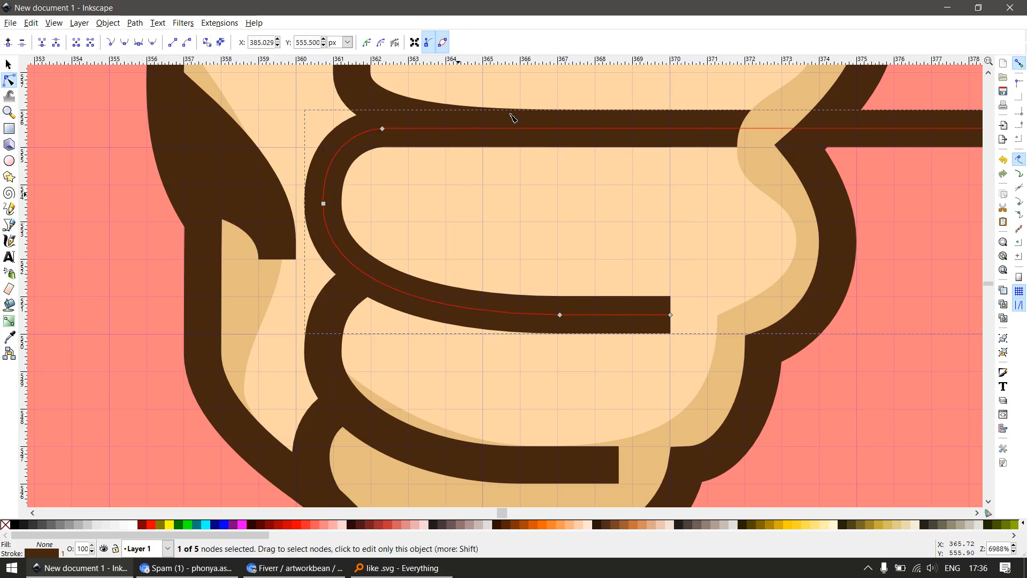
key("Left")
key("Left")
key("Left")
key("Left")
key("Left")
key("Left")
key("Left")
key("Left")
key("Left")
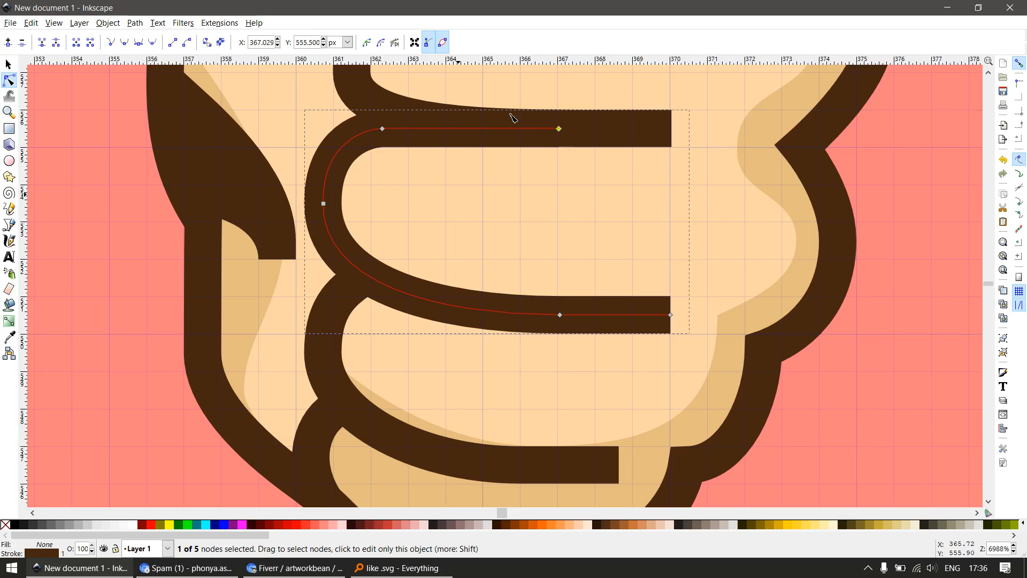
Nudge the second finger line's leftmost node to about x = 361.48 px and its upper curve node to about x = 362.94 px
left_click_drag(271, 153, 341, 243)
key("alt+Right")
key("alt+Right")
key("alt+Right")
key("alt+Right")
key("alt+Right")
key("alt+Right")
key("alt+Right")
key("alt+Right")
key("alt+Right")
key("alt+Right")
key("alt+Right")
key("alt+Right")
key("alt+Right")
key("alt+Right")
key("alt+Right")
key("alt+Right")
key("alt+Right")
key("alt+Right")
key("alt+Right")
key("alt+Right")
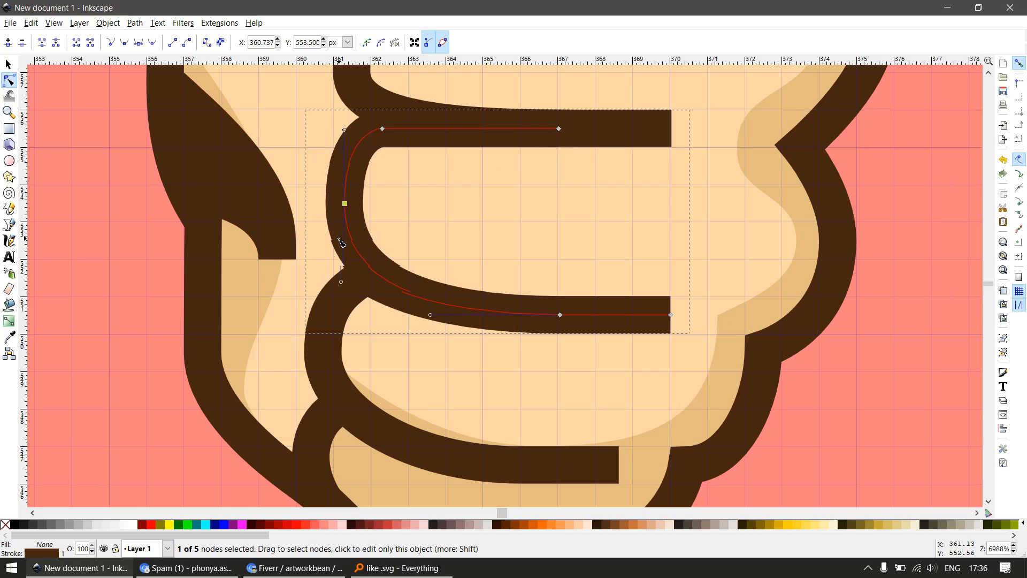
key("alt+Right")
key("alt+Right")
key("alt+Right")
key("alt+Right")
key("alt+Right")
key("alt+Right")
key("alt+Right")
key("alt+Right")
key("alt+Right")
key("alt+Right")
key("alt+Right")
key("alt+Right")
key("alt+Right")
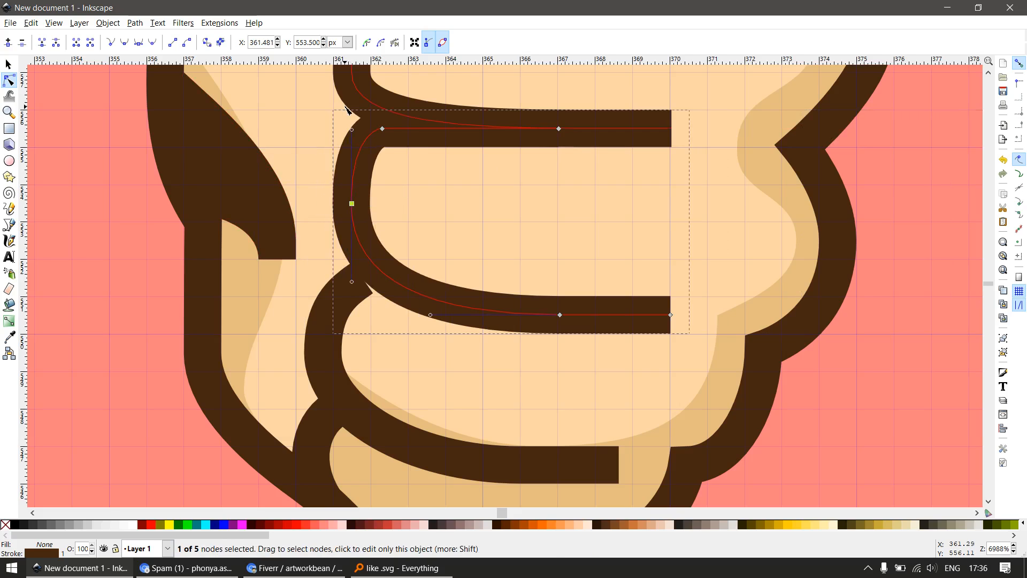
left_click_drag(346, 105, 408, 147)
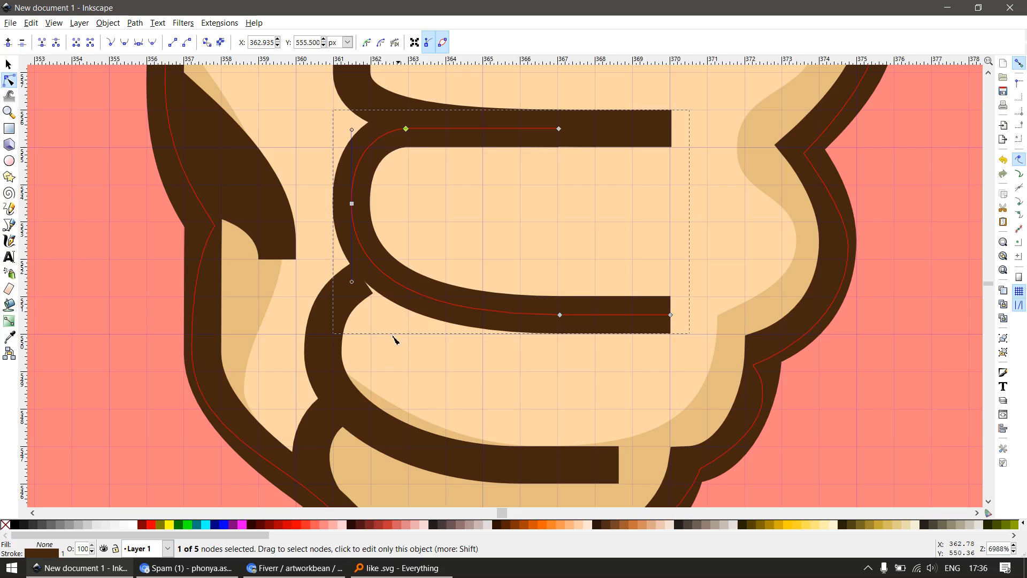
Shift the third finger line's right end horizontally to about x = 368.05 px
left_click_drag(376, 361, 441, 304)
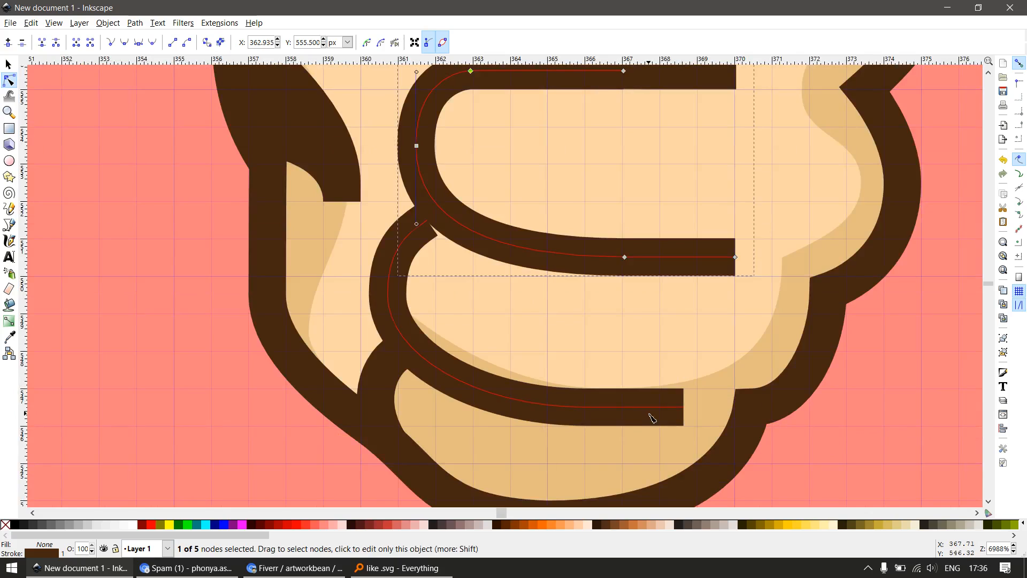
left_click(652, 418)
left_click_drag(661, 360, 706, 429)
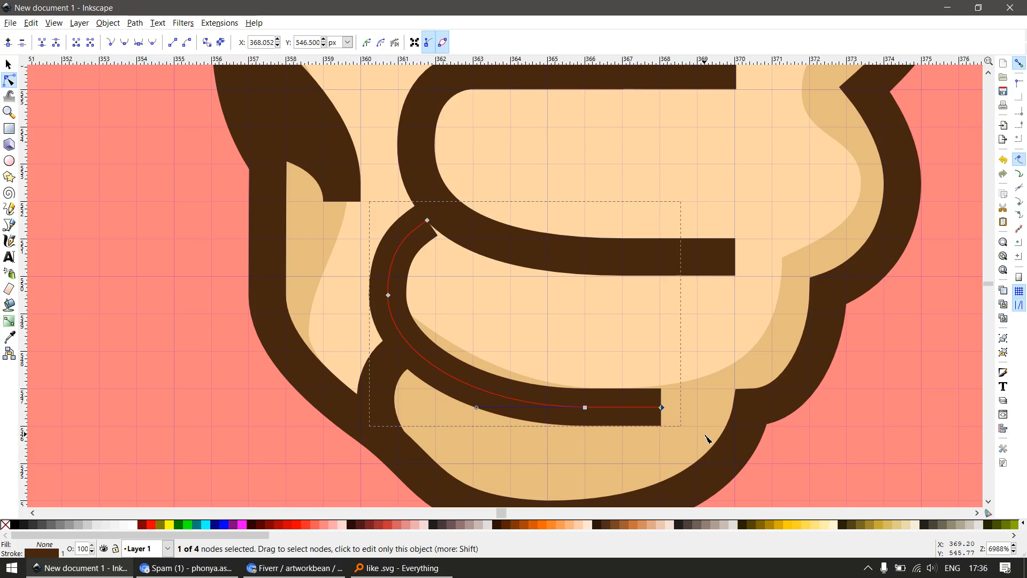
Nudge the third finger line's leftmost node horizontally to about x = 361.5 px
left_click_drag(348, 253, 412, 327)
key("alt+Left")
key("alt+Left")
key("alt+Left")
key("alt+Left")
key("alt+Left")
key("alt+Left")
key("alt+Left")
key("alt+Left")
key("alt+Left")
key("alt+Left")
key("alt+Left")
key("alt+Left")
key("alt+Left")
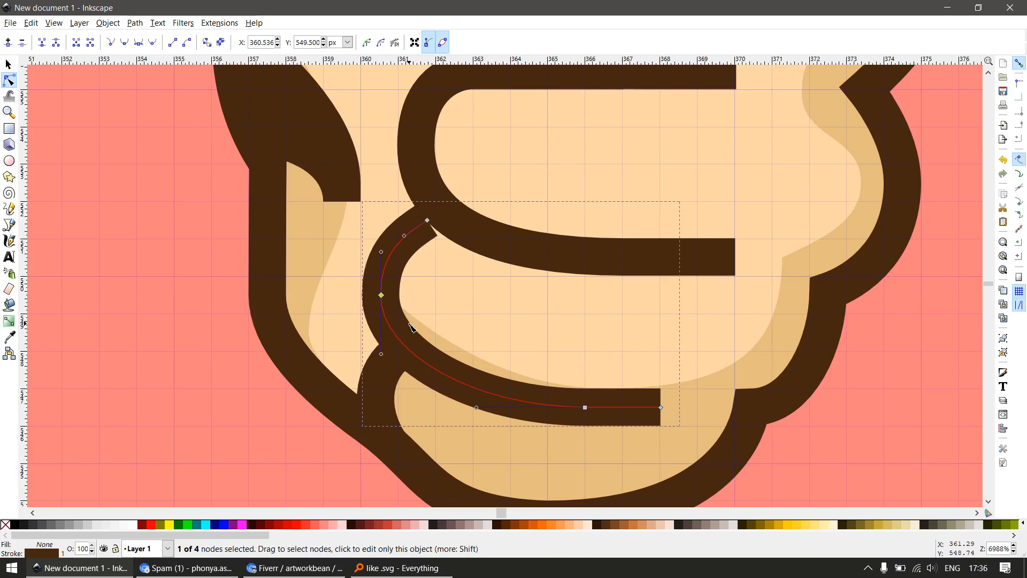
key("alt+Right")
key("alt+Right")
key("alt+Right")
key("alt+Right")
key("alt+Right")
key("alt+Right")
key("alt+Right")
key("alt+Right")
key("alt+Right")
key("alt+Right")
key("alt+Right")
key("alt+Right")
key("alt+Right")
key("alt+Right")
key("alt+Right")
key("alt+Right")
key("alt+Right")
key("alt+Right")
key("alt+Right")
key("alt+Right")
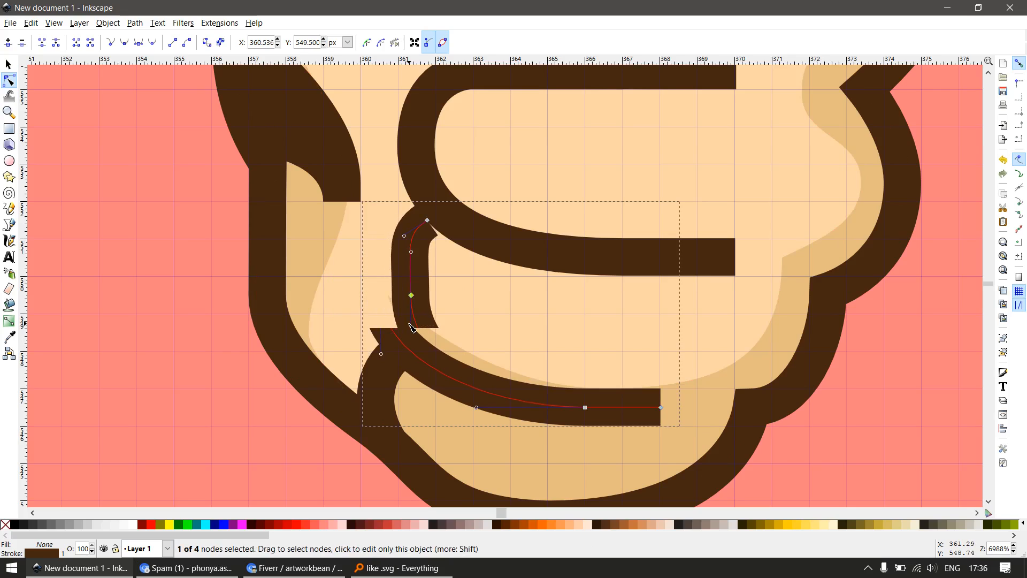
key("alt+Right")
key("alt+Right")
key("alt+Right")
key("alt+Right")
key("alt+Right")
key("alt+Right")
key("alt+Right")
key("alt+Right")
key("alt+Right")
key("alt+Right")
key("alt+Right")
Nudge the third finger line's upper end node horizontally to about x = 362.44 px
left_click_drag(386, 177, 475, 250)
key("alt+Right")
key("alt+Right")
key("alt+Right")
key("alt+Right")
key("alt+Right")
key("alt+Right")
key("alt+Right")
key("alt+Right")
key("alt+Right")
key("alt+Right")
key("alt+Right")
key("alt+Right")
key("alt+Right")
key("alt+Right")
key("alt+Right")
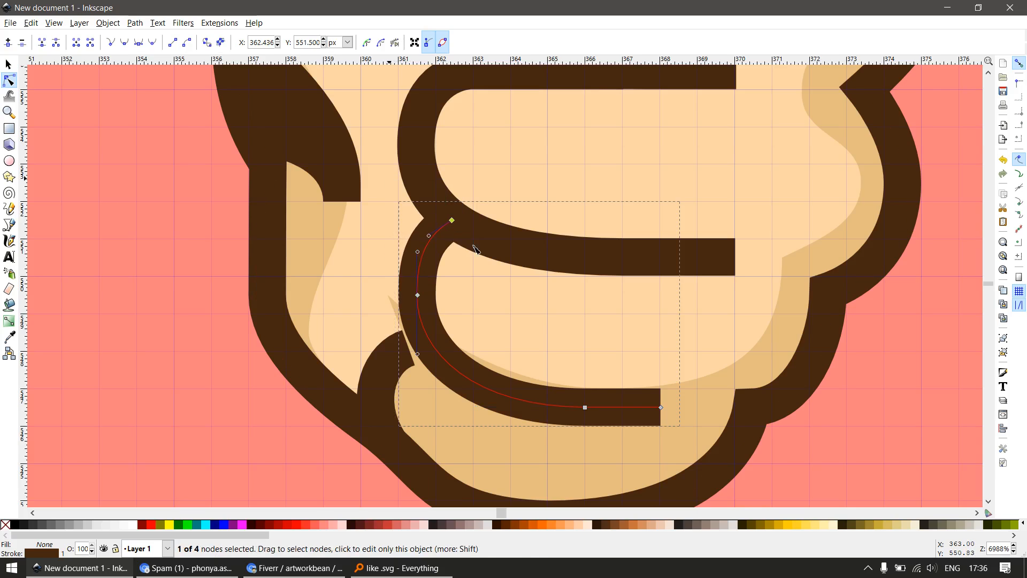
Nudge the upper node of the short curve below the third finger line to about x = 361.68 px, y = 548.20 px
scroll(394, 322, "up", 2, "ctrl")
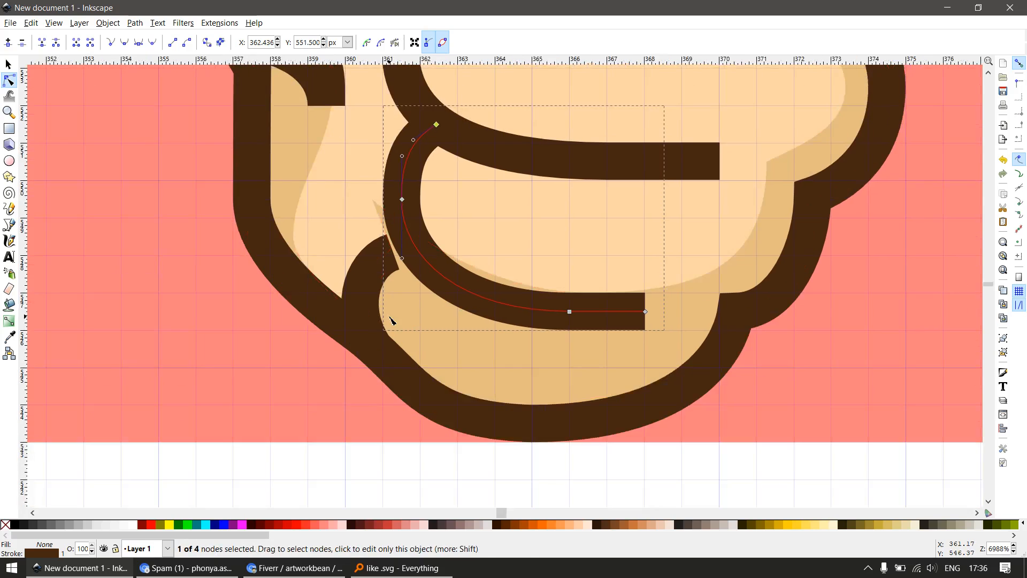
left_click(368, 217)
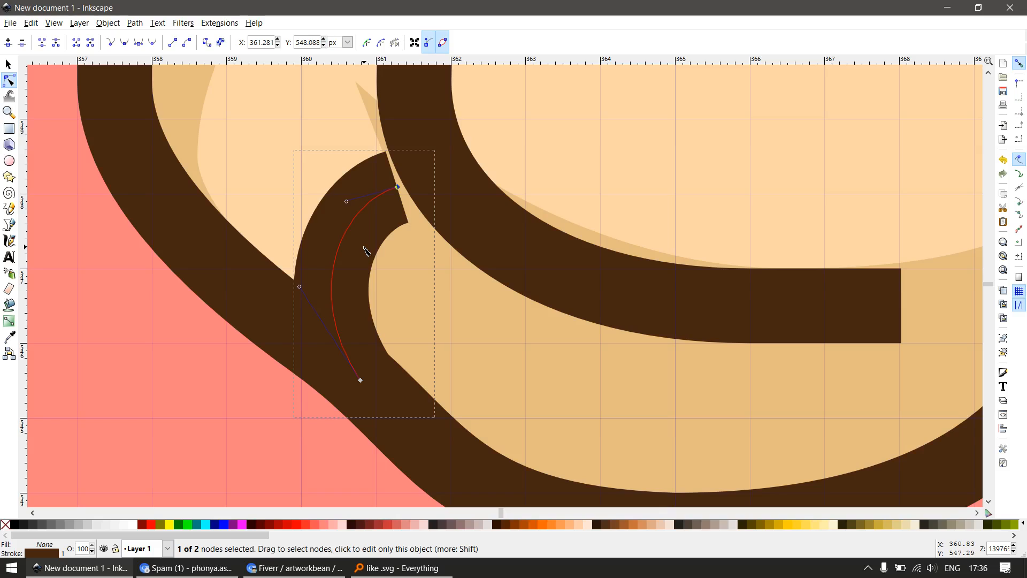
key("alt+Right")
key("alt+Right")
key("alt+Right")
key("alt+Right")
key("alt+Right")
key("alt+Right")
key("alt+Right")
key("alt+Right")
key("alt+Right")
key("alt+Right")
key("alt+Right")
key("alt+Right")
key("alt+Right")
key("alt+Right")
key("alt+Right")
key("alt+Right")
key("alt+Right")
key("alt+Right")
key("alt+Right")
key("alt+Right")
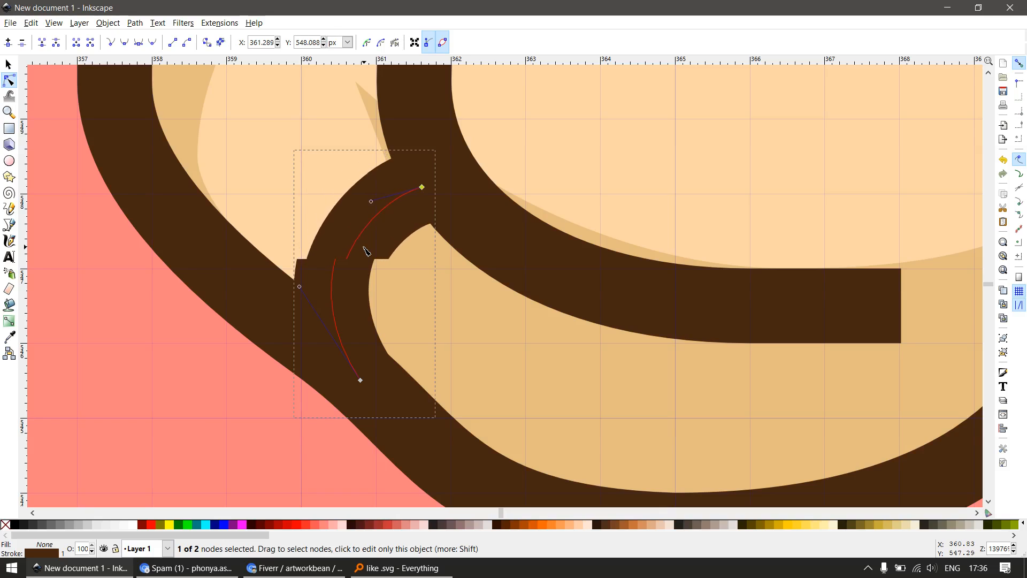
key("alt+Up")
key("alt+Up")
key("alt+Up")
key("alt+Up")
key("alt+Up")
key("alt+Up")
key("alt+Up")
key("alt+Up")
key("alt+Up")
key("alt+Up")
key("alt+Up")
key("alt+Up")
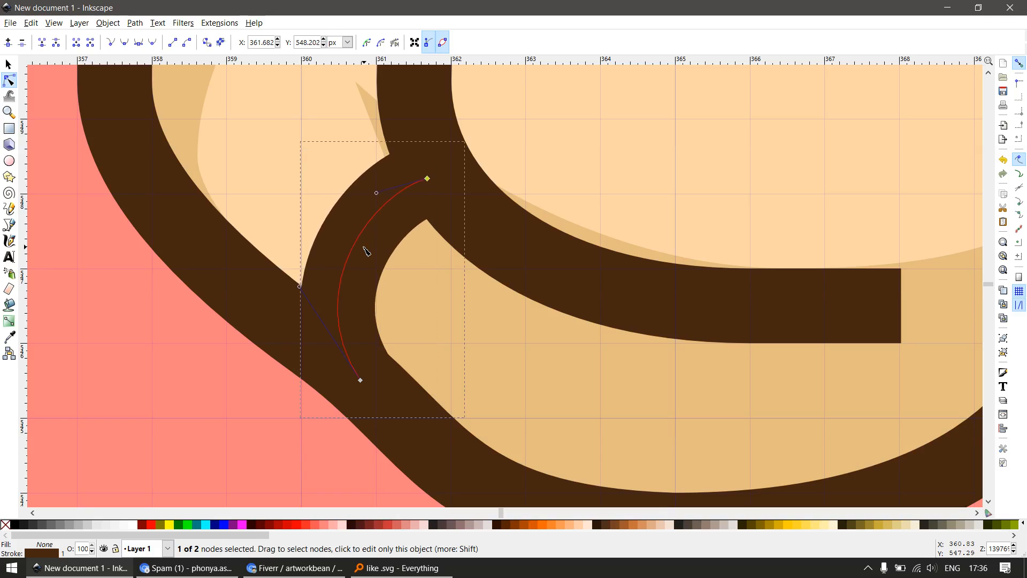
Delete the hand shading's stray node beside the third finger line's left bend
scroll(329, 255, "down", 3)
key("s")
double_click(456, 313)
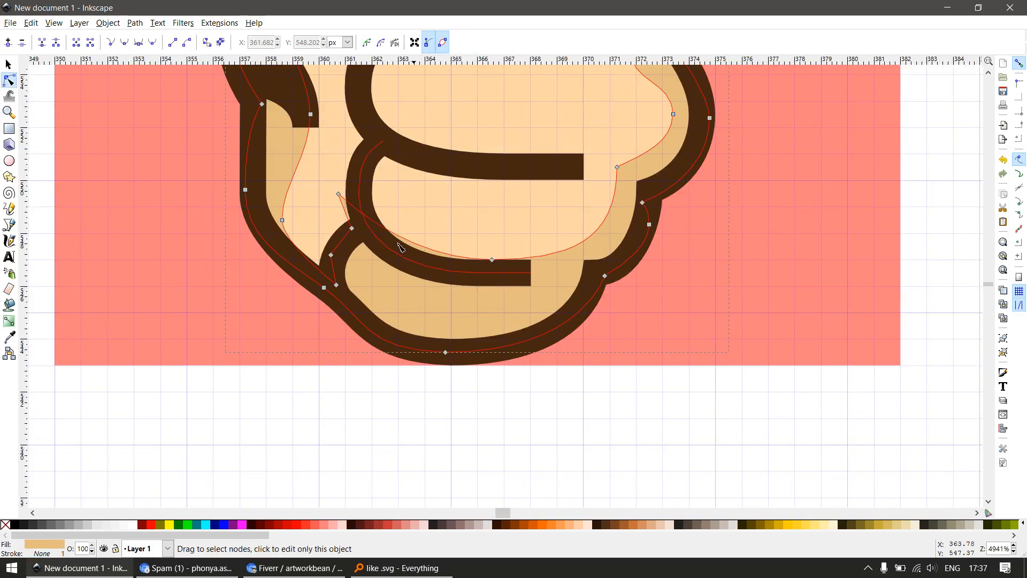
left_click_drag(360, 201, 361, 203)
key("Delete")
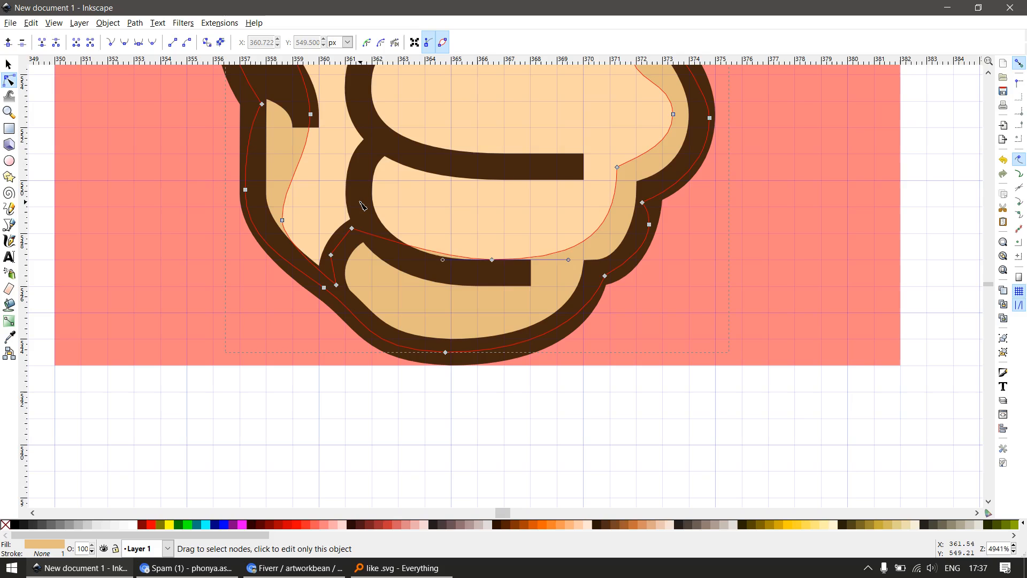
Move the hand shading's node along the third finger line's lower stroke to x = 366 px, y = 547 px
key("s")
key("n")
left_click_drag(493, 262, 477, 262)
left_click_drag(558, 224, 475, 306)
key("s")
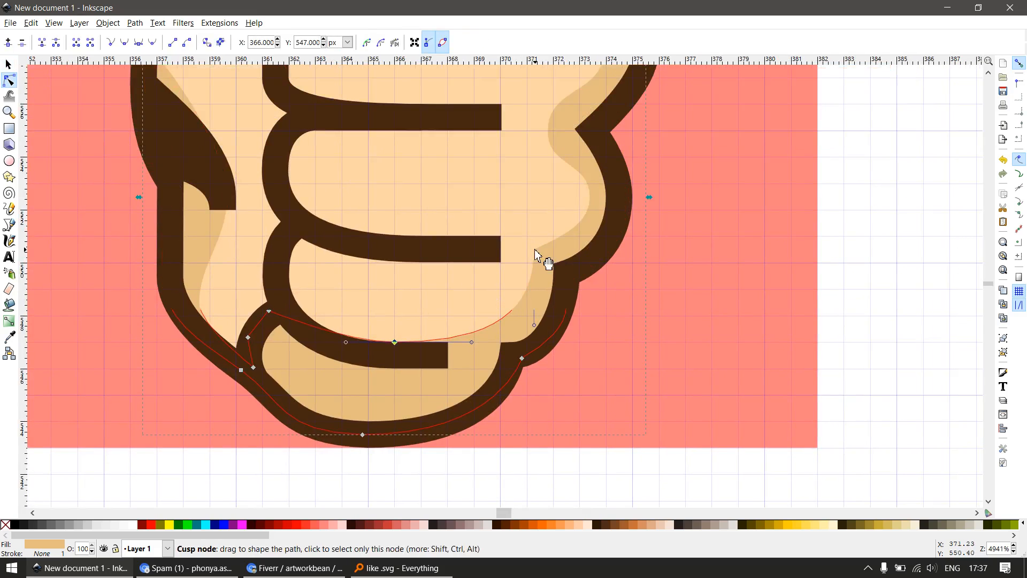
Snap the shading's inner nodes along the right knuckles to the grid, including those at 371, 551 px and 374, 558 px
key("n")
left_click_drag(534, 250, 528, 243)
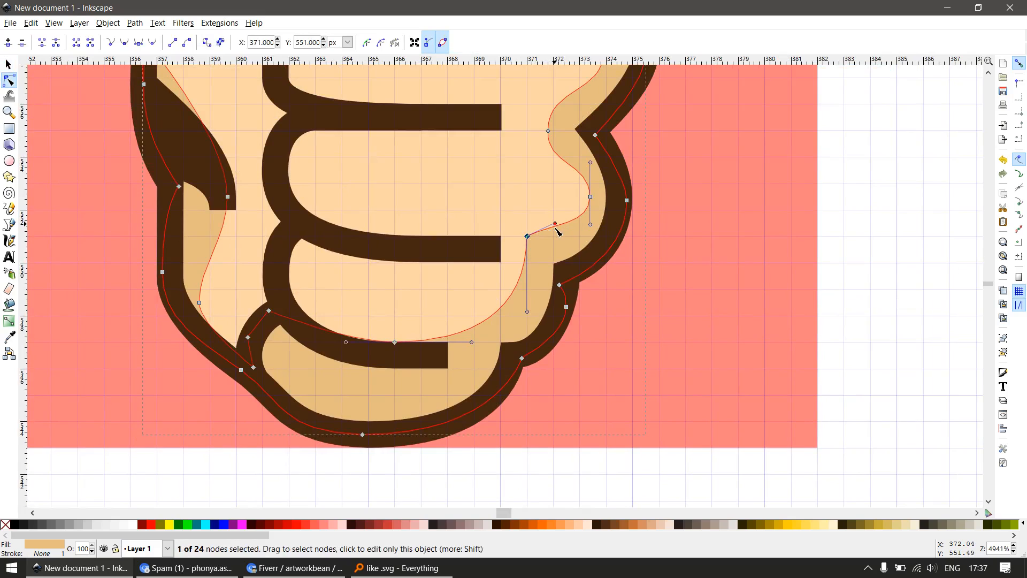
left_click_drag(594, 201, 581, 219)
scroll(552, 214, "up", 4)
scroll(544, 217, "up", 4)
scroll(419, 225, "down", 4)
scroll(419, 224, "left", 4)
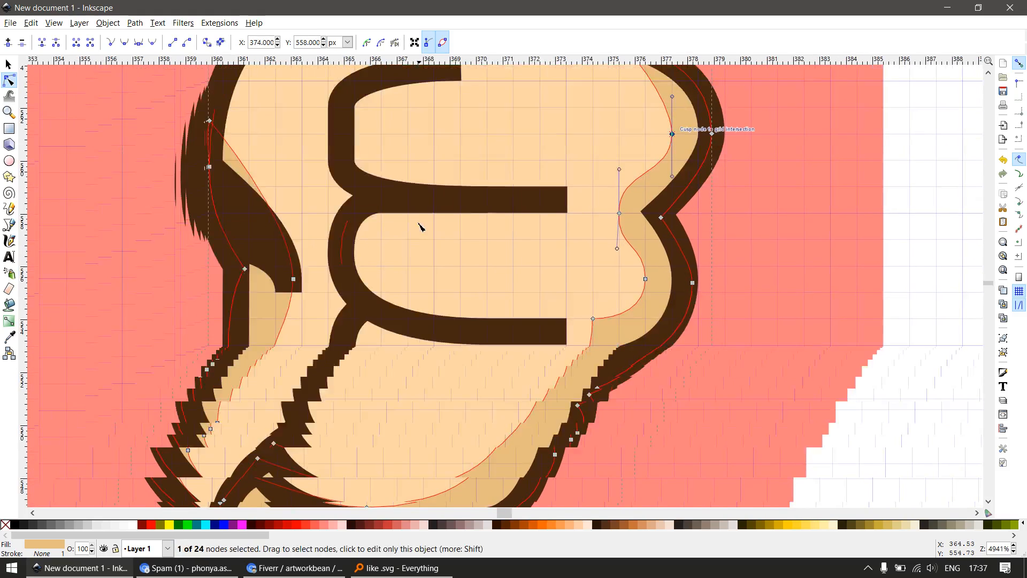
Snap the shading's nodes below the dark crease to 360, 552 px and 359, 549 px, adjusting the curve handle
left_click_drag(295, 280, 303, 292)
left_click_drag(305, 233, 305, 195)
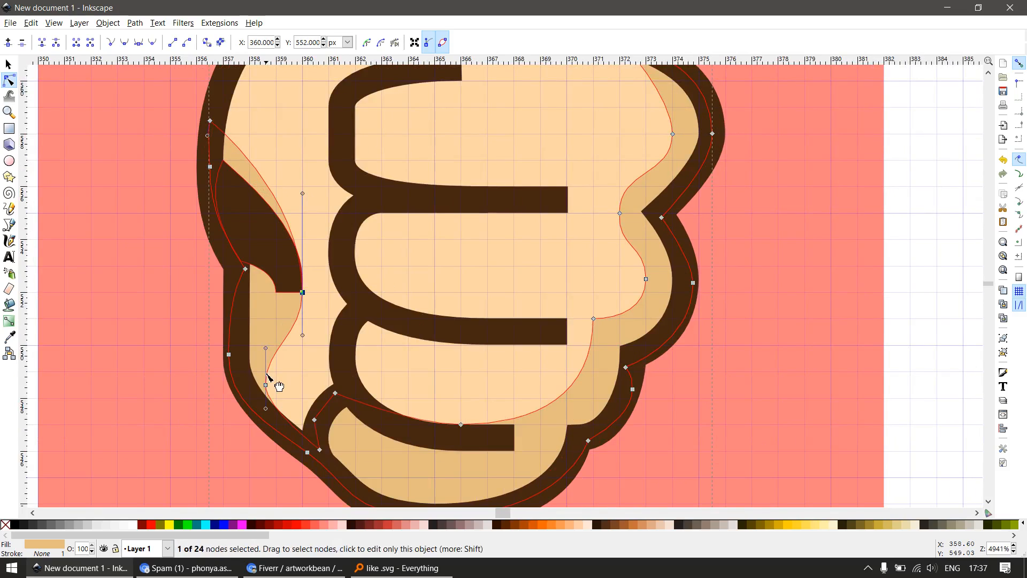
left_click_drag(267, 385, 277, 418)
Draw a yellow rectangle without a stroke over the left end of the thumb-base shading, reaching about x = 363 px
left_click_drag(366, 346, 393, 471)
left_click_drag(427, 299, 397, 439)
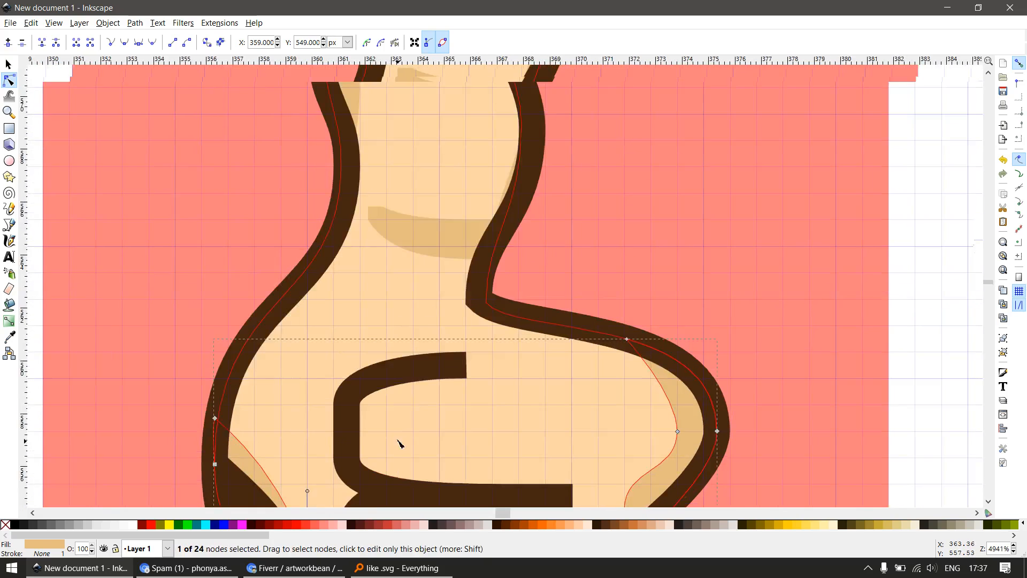
scroll(426, 243, "up", 1)
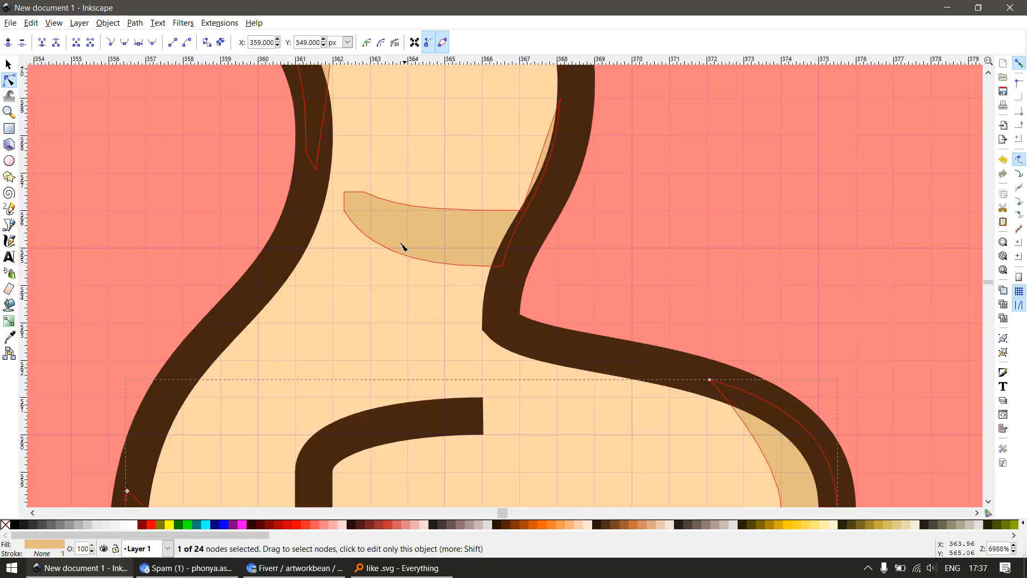
left_click(378, 210)
key("e")
key("r")
mouse_move(314, 117)
left_mouse_down()
mouse_move(386, 280)
mouse_move(360, 300)
mouse_move(375, 303)
left_mouse_up()
key("s")
left_click(169, 527)
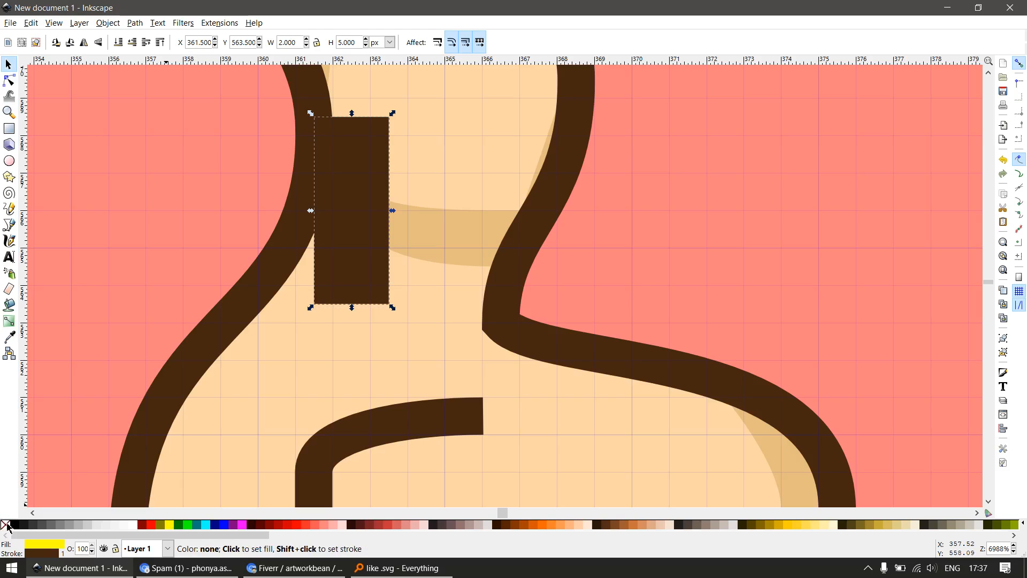
left_click(5, 525, "shift")
Subtract the yellow rectangle from the thumb shading to cut its left end straight
left_click(398, 242, "shift")
key("ctrl+minus")
key("n")
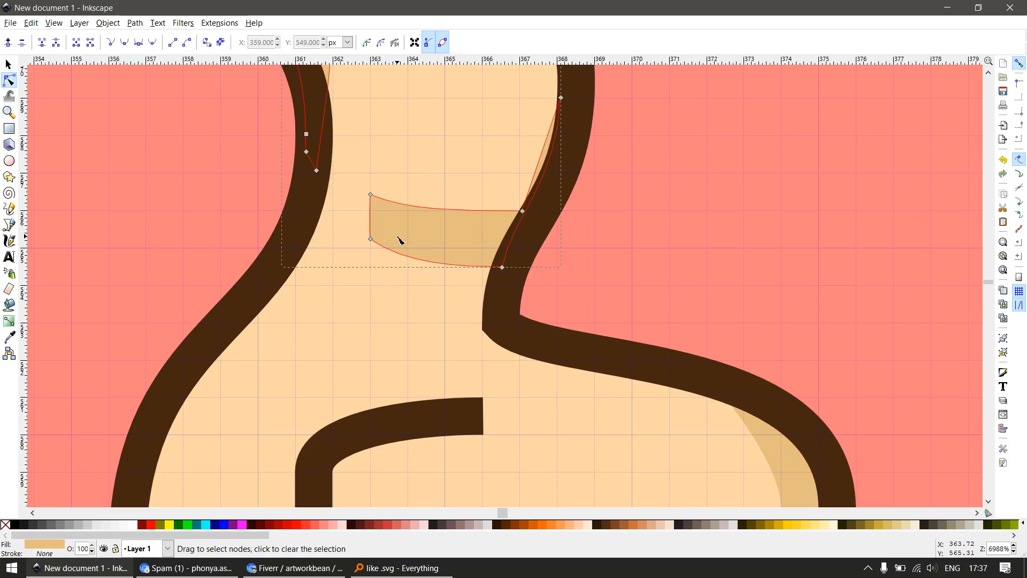
Trim the thumb-base shading's upper edge flat at y = 566 px by subtracting a rectangle about 6 × 1 px
key("r")
left_click_drag(333, 173, 549, 212)
key("s")
left_click(445, 245, "shift")
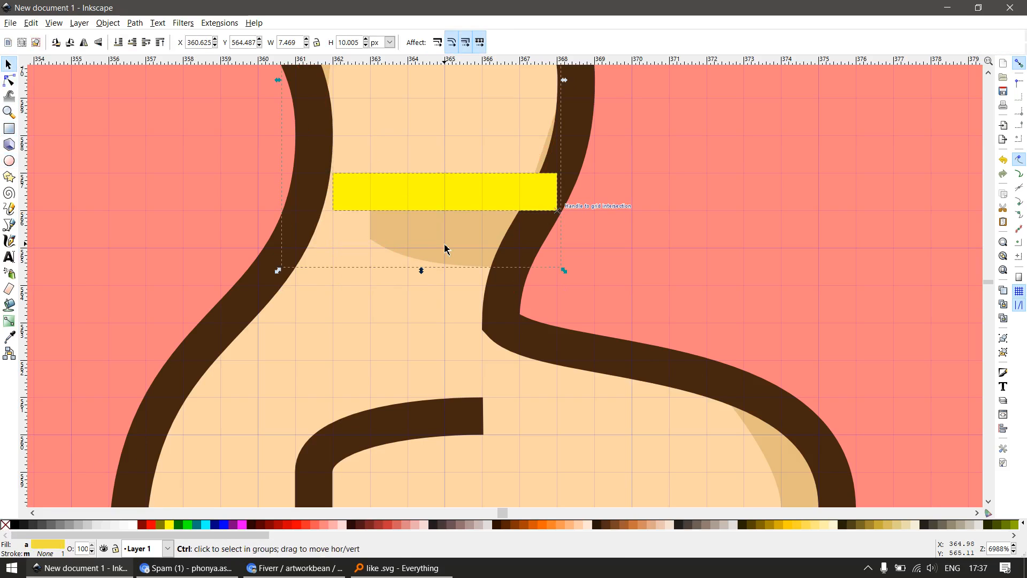
key("ctrl+minus")
key("n")
Delete the leftover nodes of the thumb shading along the thumb's lower right edge and deselect the shape
scroll(526, 262, "down", 3)
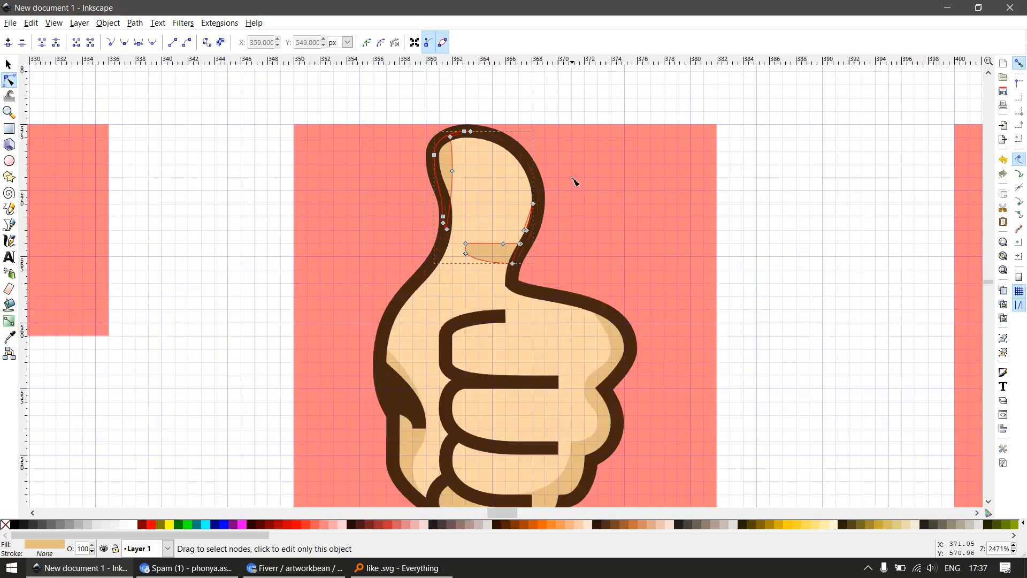
left_click_drag(522, 232, 520, 233)
key("Delete")
scroll(518, 242, "down", 3)
key("s")
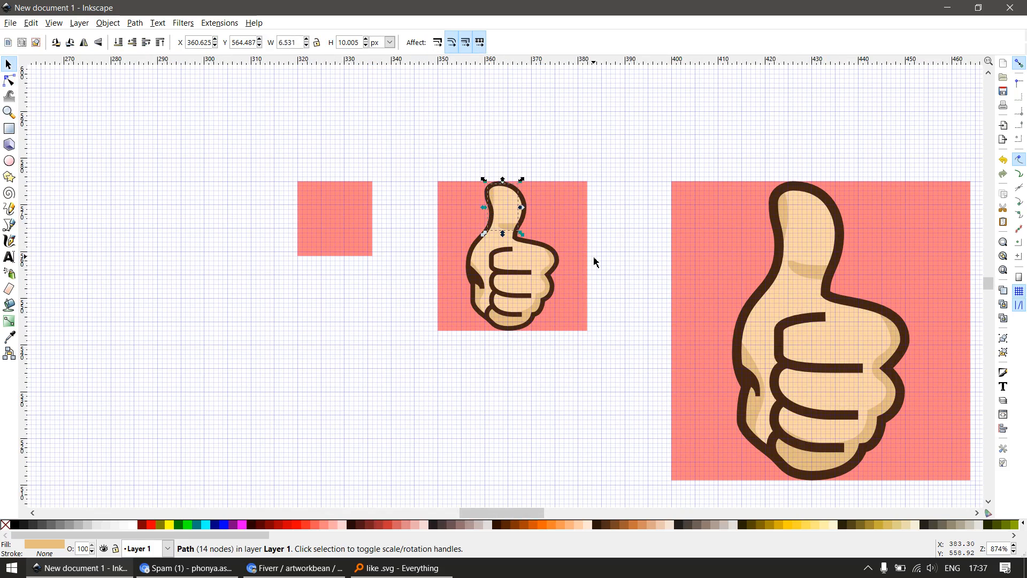
left_click(506, 356)
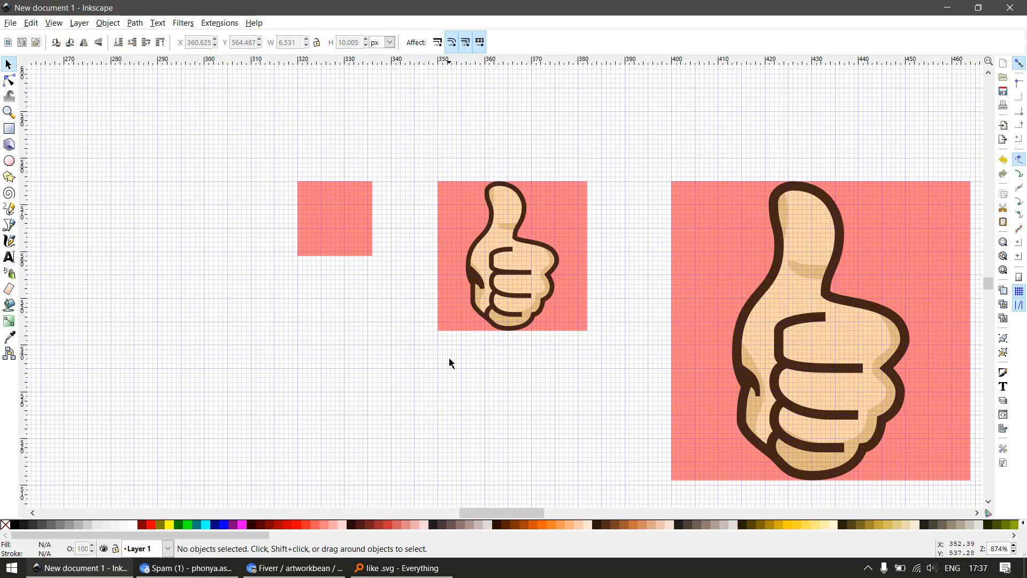
Duplicate the 32 px hand onto the small square, scale the copy proportionally to 16 px high and group it
left_click_drag(436, 379, 574, 161)
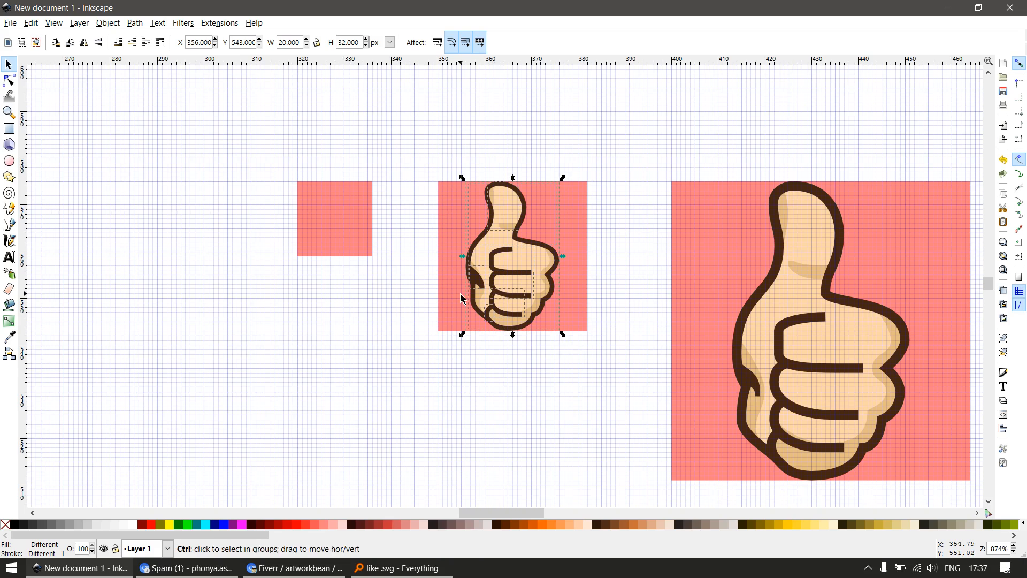
scroll(461, 292, "up", 1)
left_click_drag(523, 248, 291, 234)
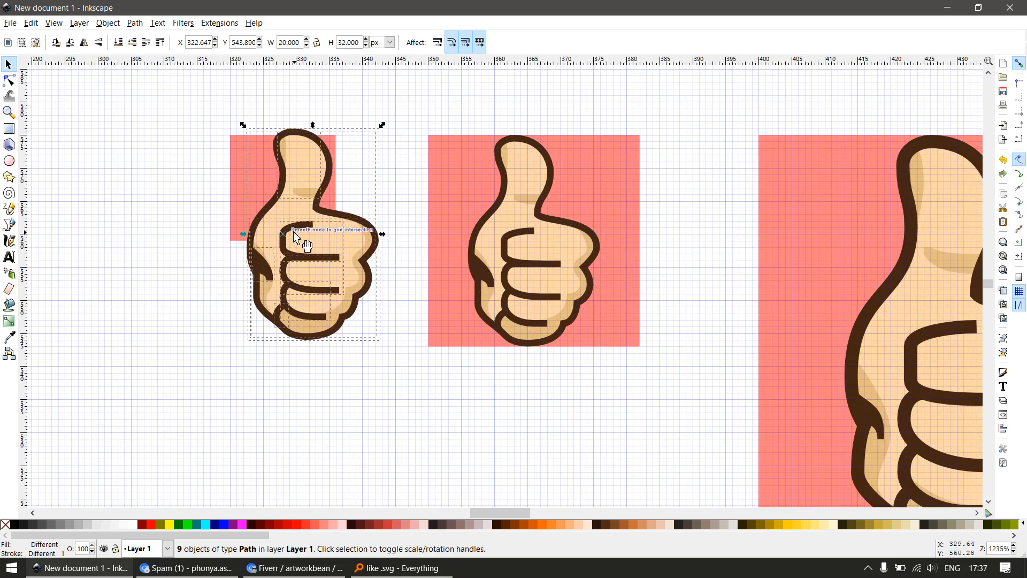
type("1")
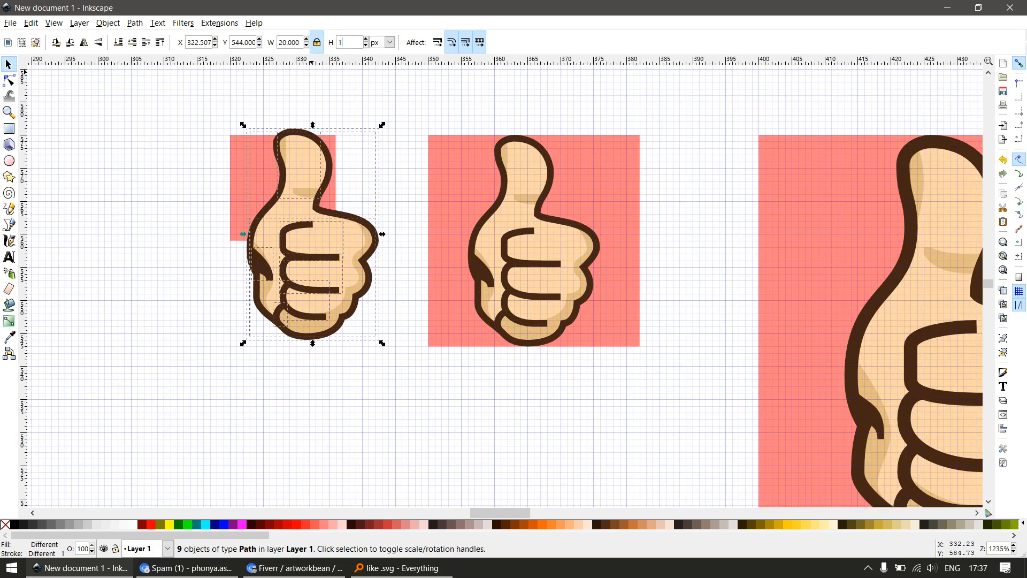
type("6")
key("Return")
left_click_drag(268, 293, 318, 252)
key("ctrl+g")
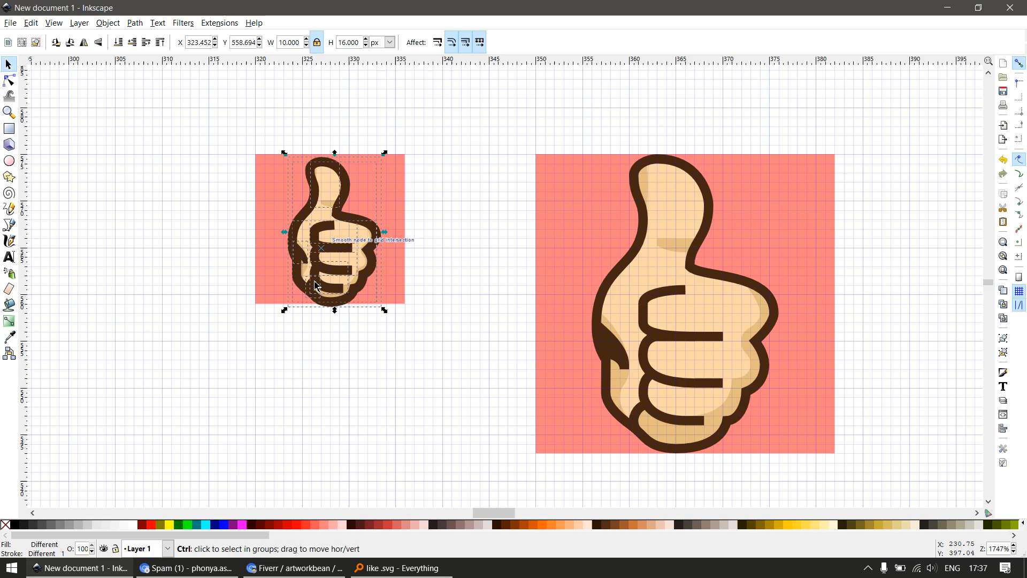
Centre the small hand group horizontally and vertically on the 16 px square, relative to the last selected object
scroll(319, 276, "up", 1)
scroll(341, 239, "up", 1)
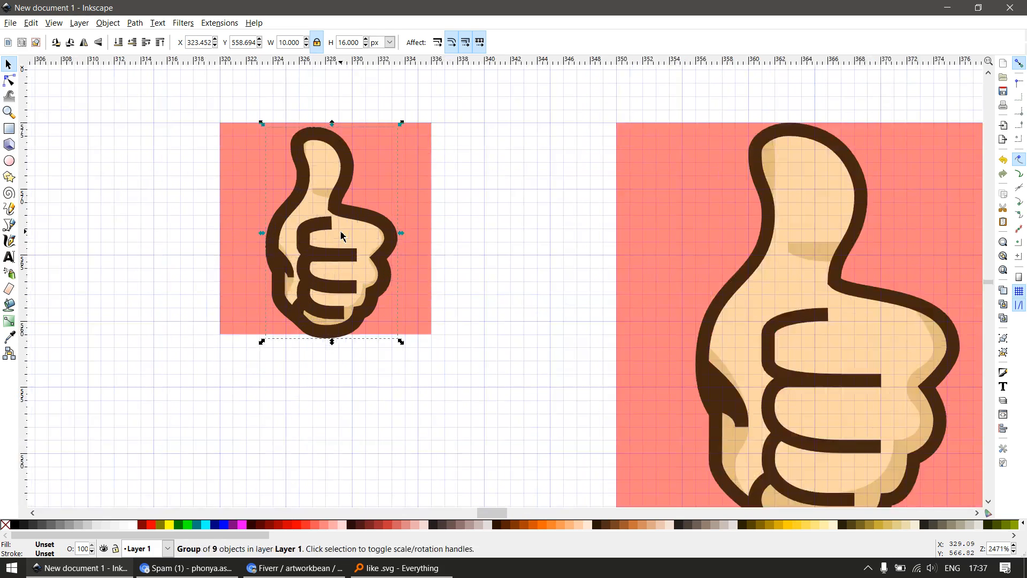
left_click(378, 171, "shift")
key("ctrl+shift+a")
left_click(850, 115)
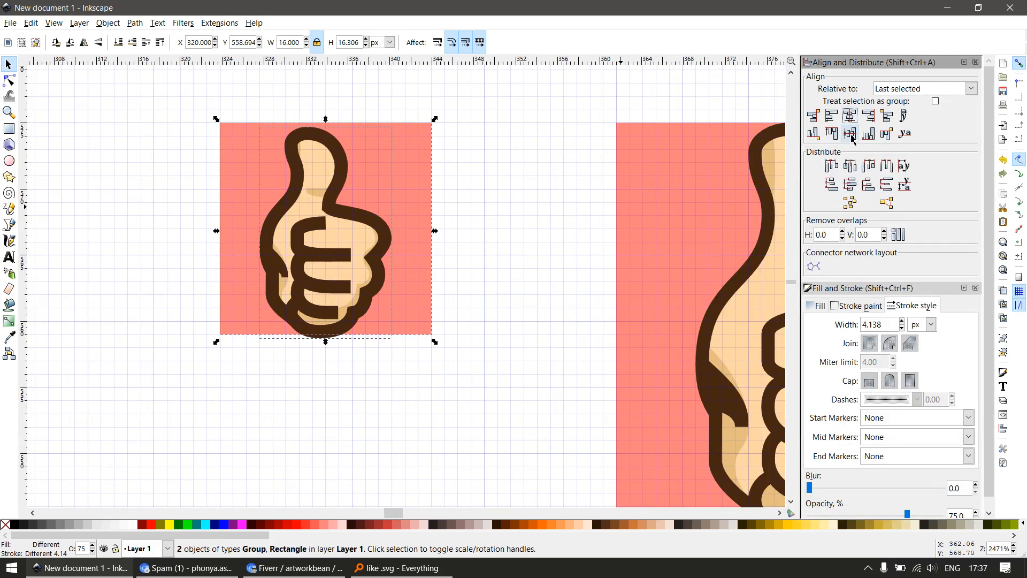
left_click(849, 133)
left_click(454, 406)
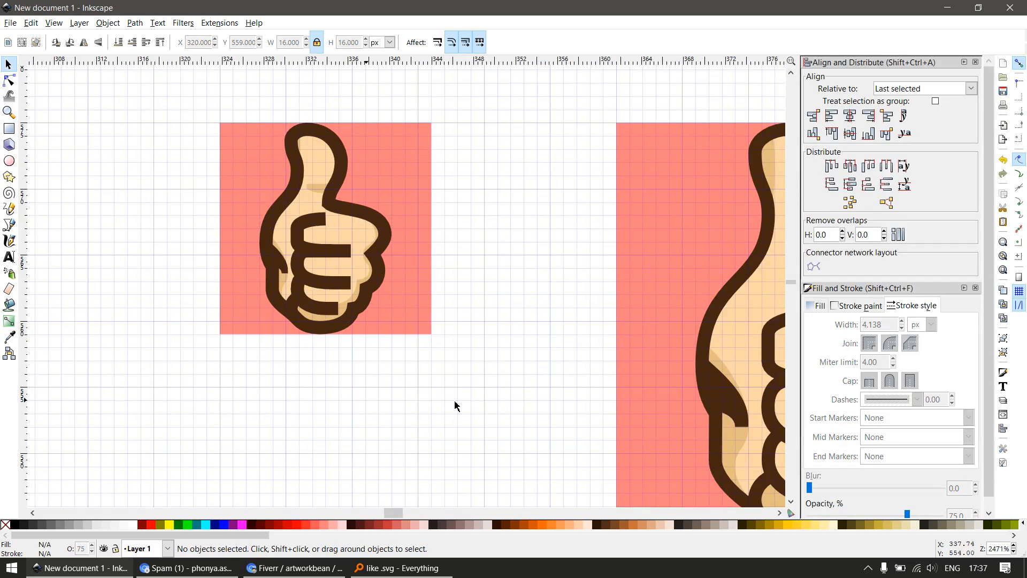
key("F12")
Delete the short dark line joining the lowest finger line to the palm outline in the 16 px hand
scroll(274, 331, "up", 2)
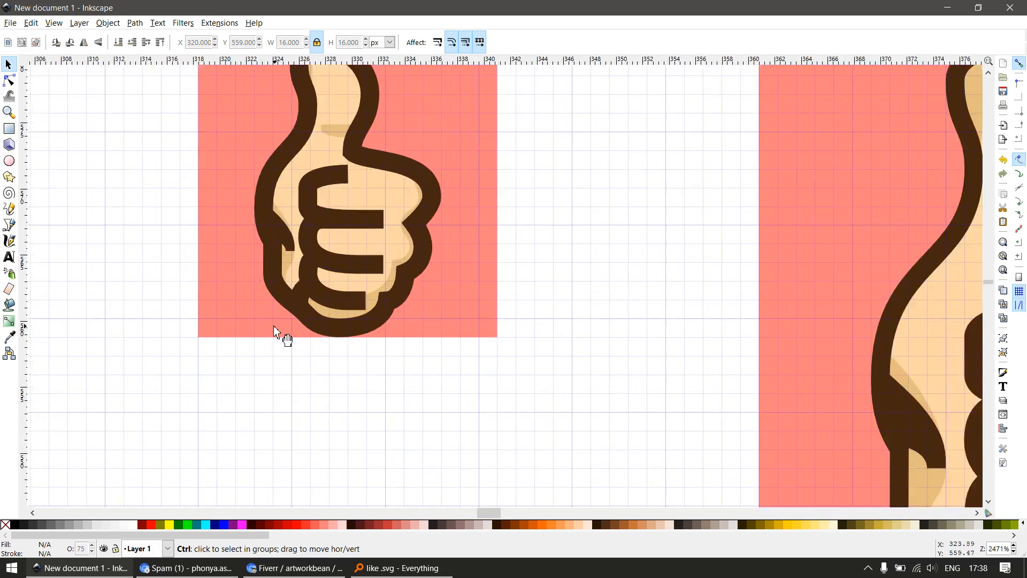
left_click(317, 289, "ctrl")
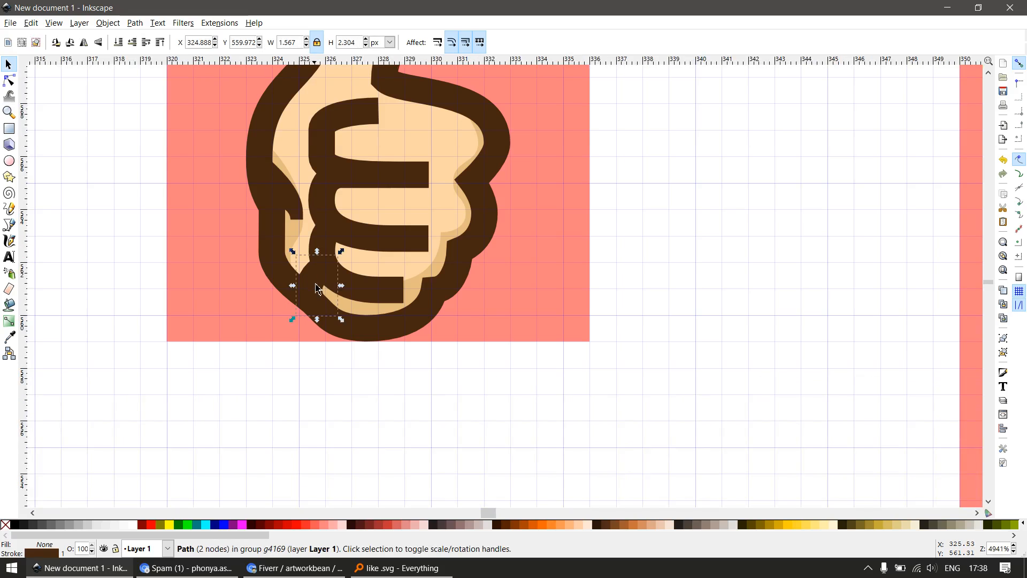
key("Delete")
scroll(319, 291, "down", 2)
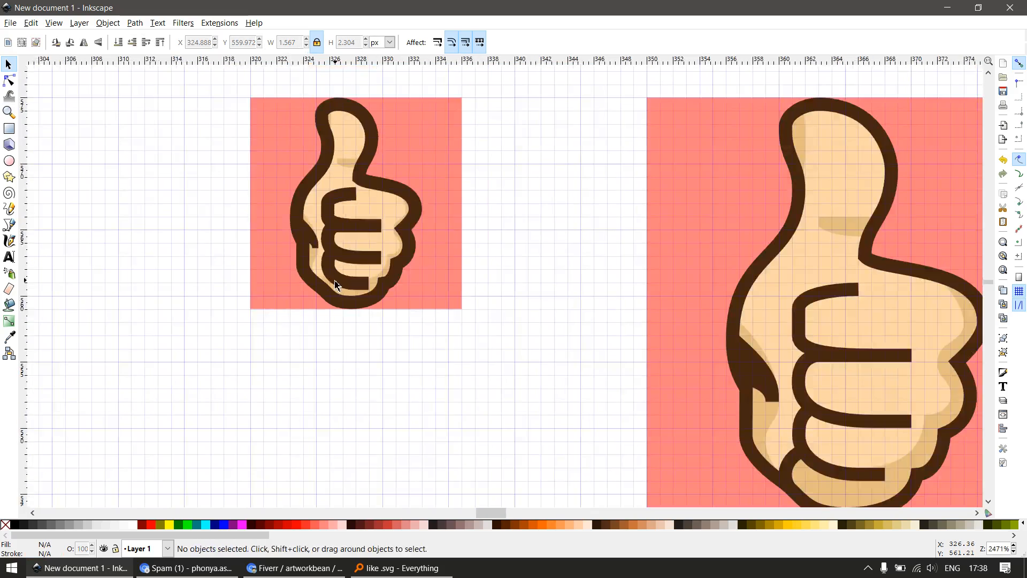
scroll(340, 293, "down", 1)
scroll(343, 292, "up", 2)
Shorten the 16 px hand's lowest finger line by removing the two nodes at its right end
left_click(353, 285, "ctrl")
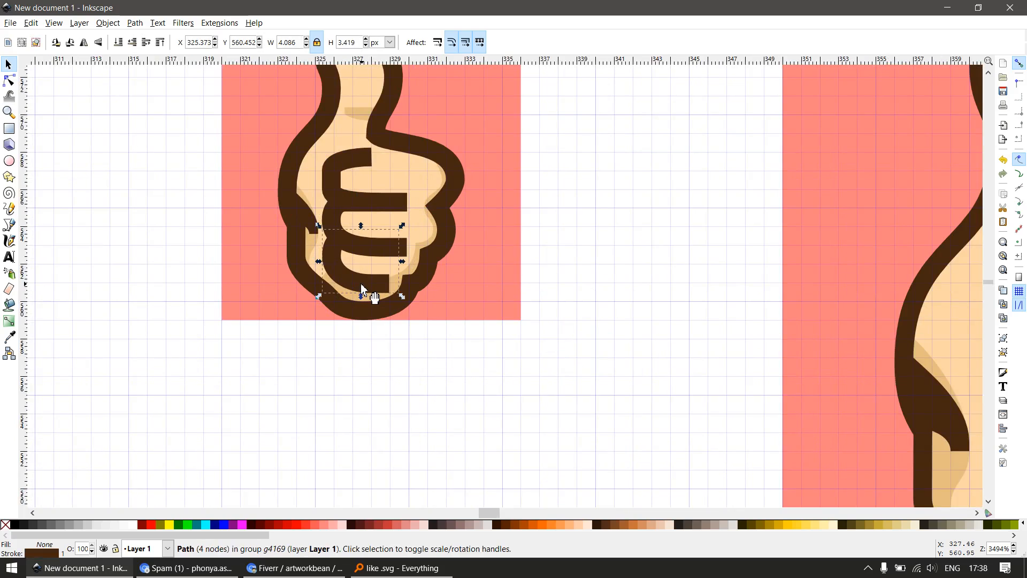
key("n")
scroll(352, 280, "up", 1)
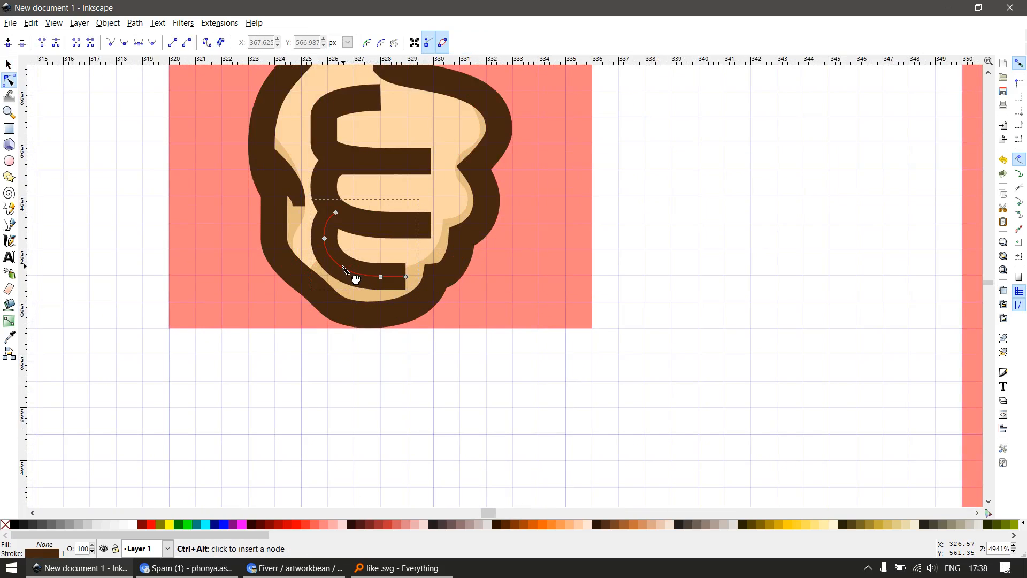
left_click(381, 276)
left_click(406, 276, "shift")
key("Delete")
key("s")
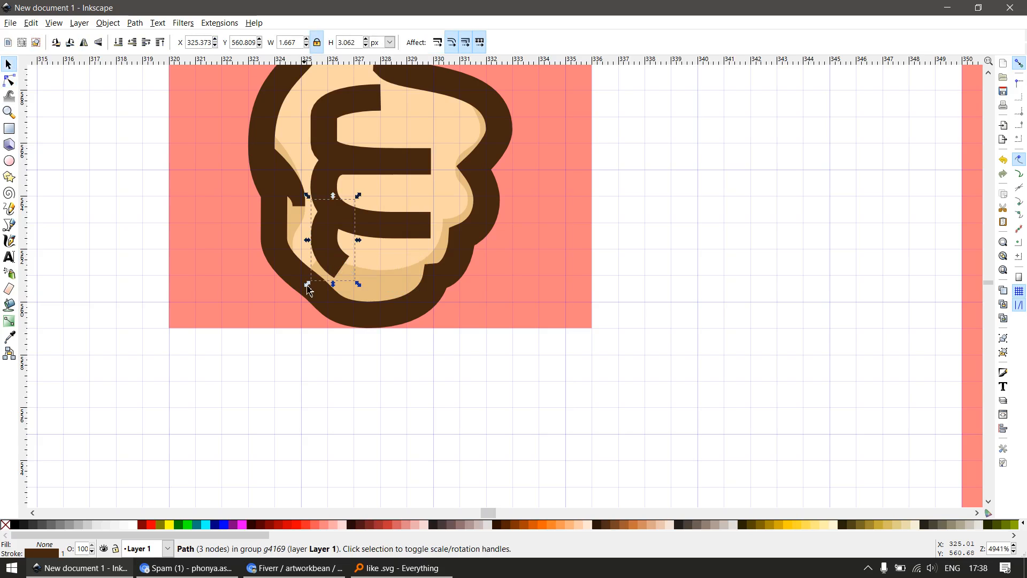
Ungroup the 16 px hand and clear the selection
scroll(324, 293, "up", 2)
left_click(351, 236)
scroll(381, 272, "down", 5)
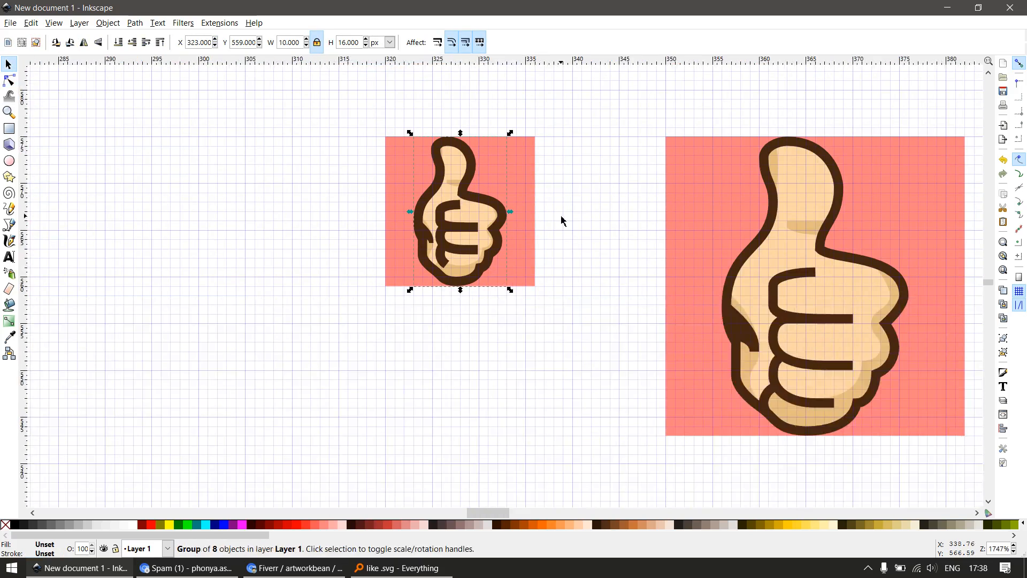
key("Escape")
left_click_drag(574, 108, 324, 362)
key("ctrl+shift+g")
key("Escape")
Examine the 16 px hand's top finger line and its path nodes against the pixel grid
key("z")
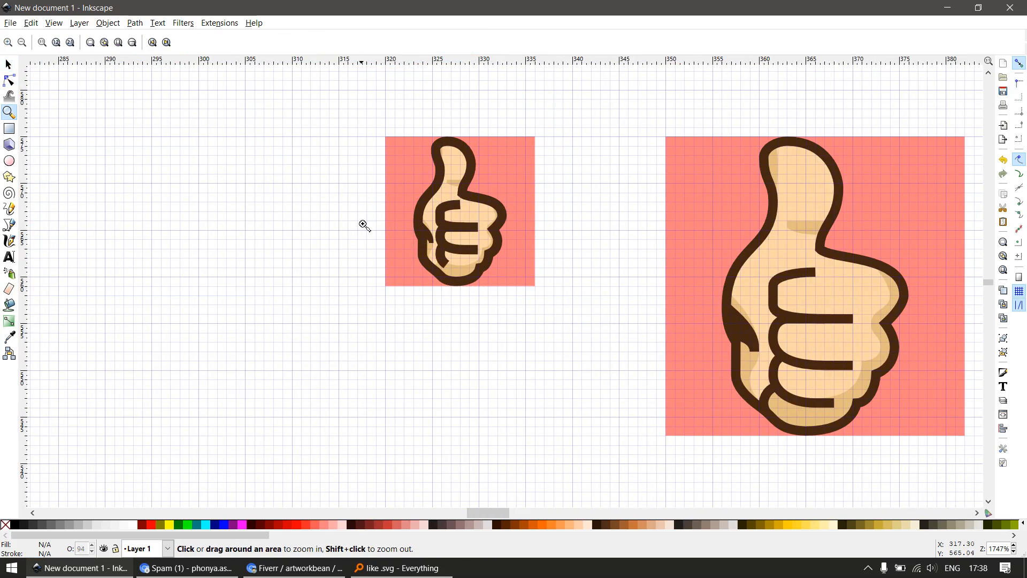
left_click_drag(375, 189, 523, 287)
key("s")
left_click_drag(591, 244, 452, 288)
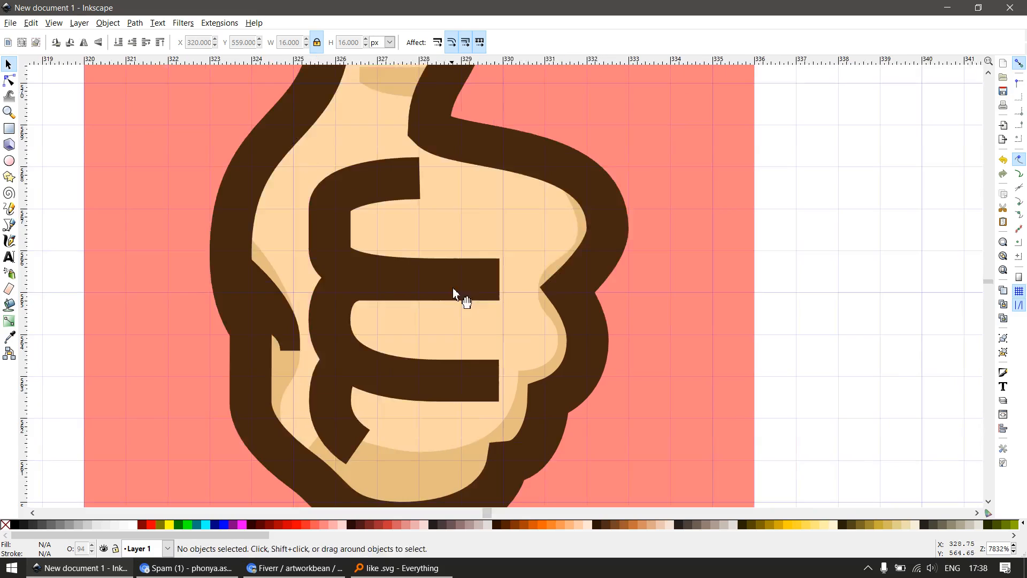
left_click(397, 185)
key("n")
scroll(426, 198, "up", 1)
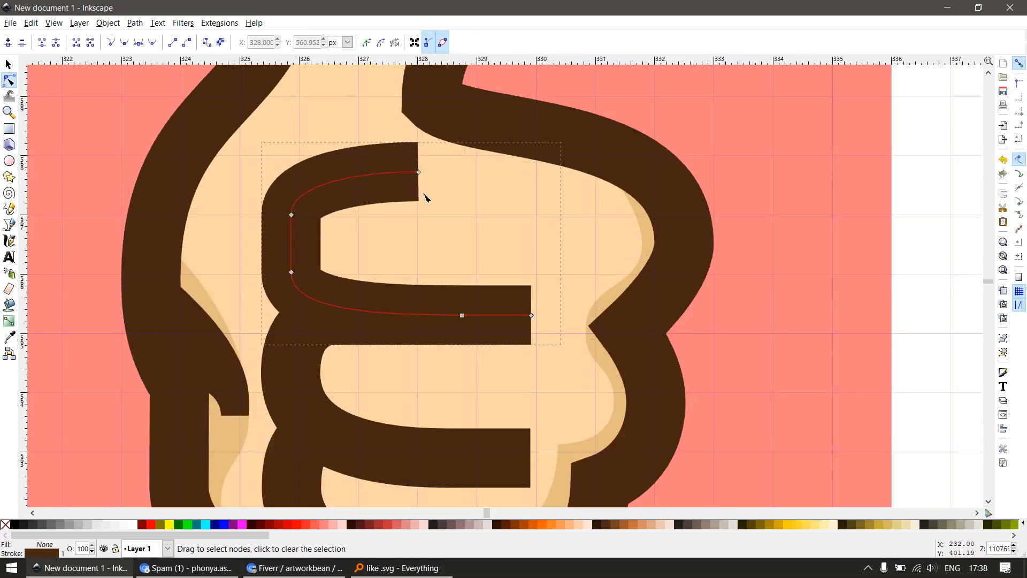
left_click_drag(402, 203, 403, 204)
key("s")
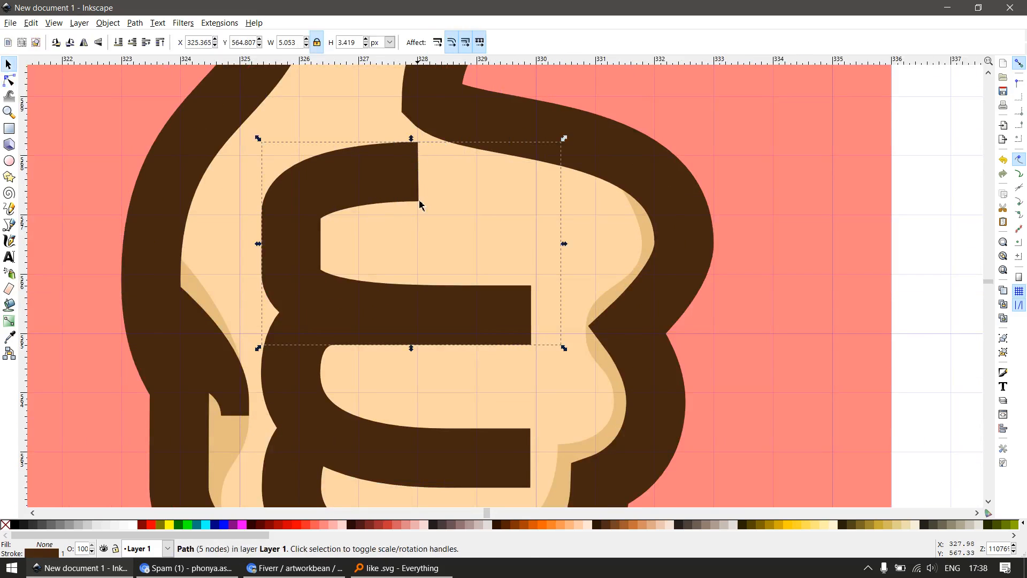
scroll(422, 207, "down", 1)
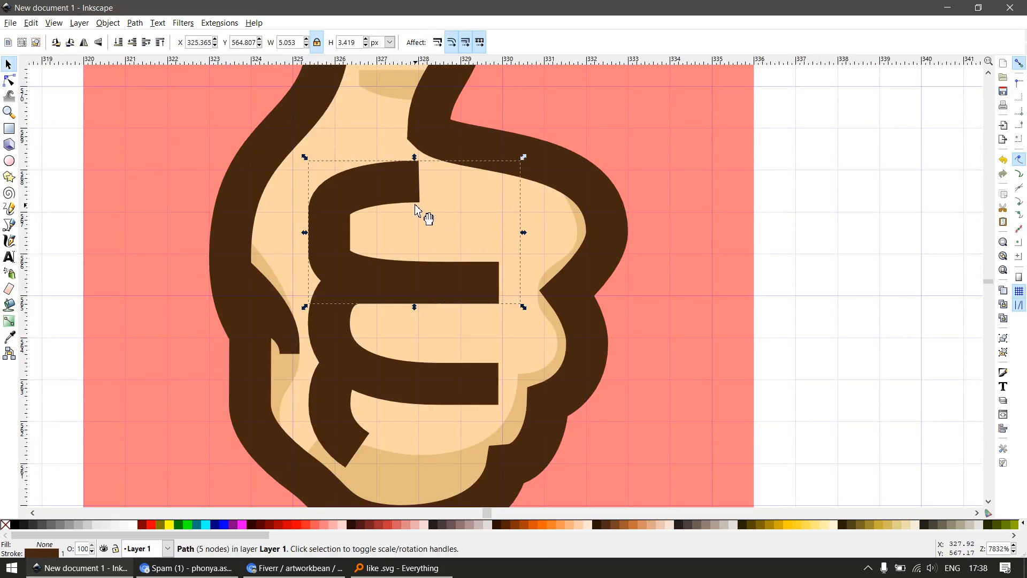
Draw three grid-aligned yellow rectangles of 2 × 1, 1 × 1 and 4 × 1 px over the top finger line
key("e")
key("r")
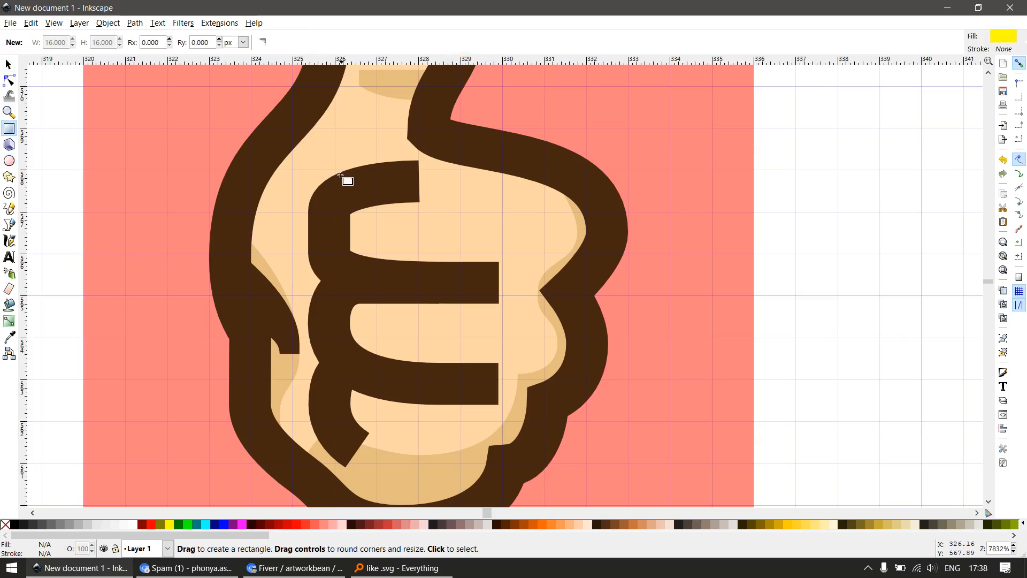
left_click_drag(335, 170, 424, 213)
key("s")
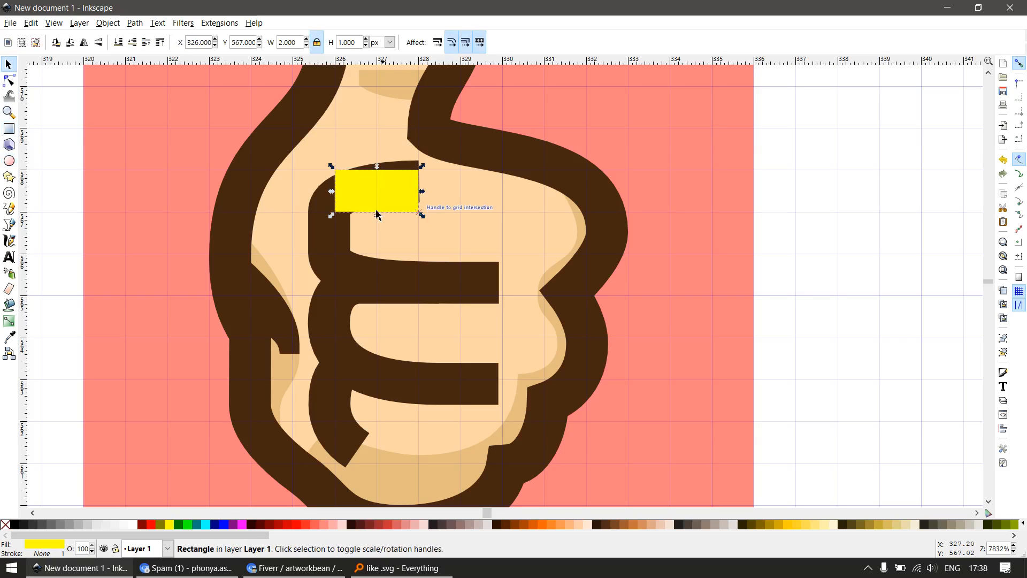
key("r")
mouse_move(305, 213)
left_mouse_down()
mouse_move(346, 266)
mouse_move(501, 295)
left_mouse_up()
key("s")
left_click(374, 203)
left_click(333, 240, "shift")
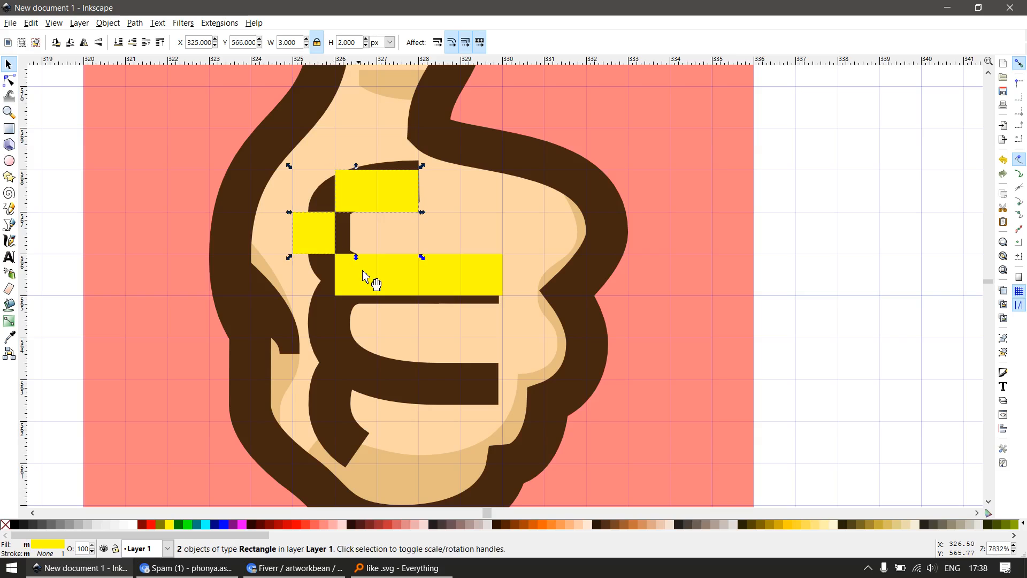
key("t")
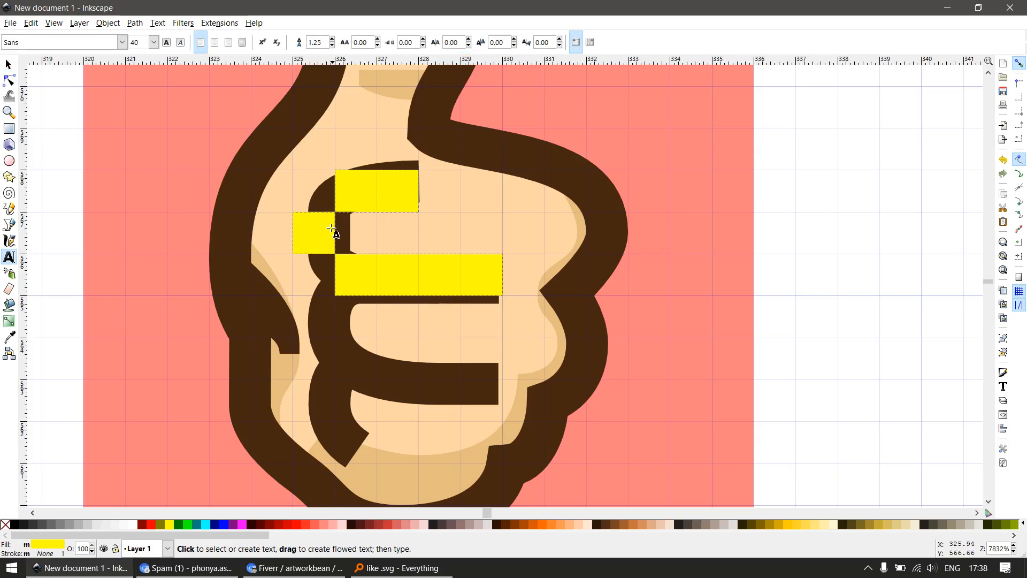
key("p")
left_click(241, 188)
key("s")
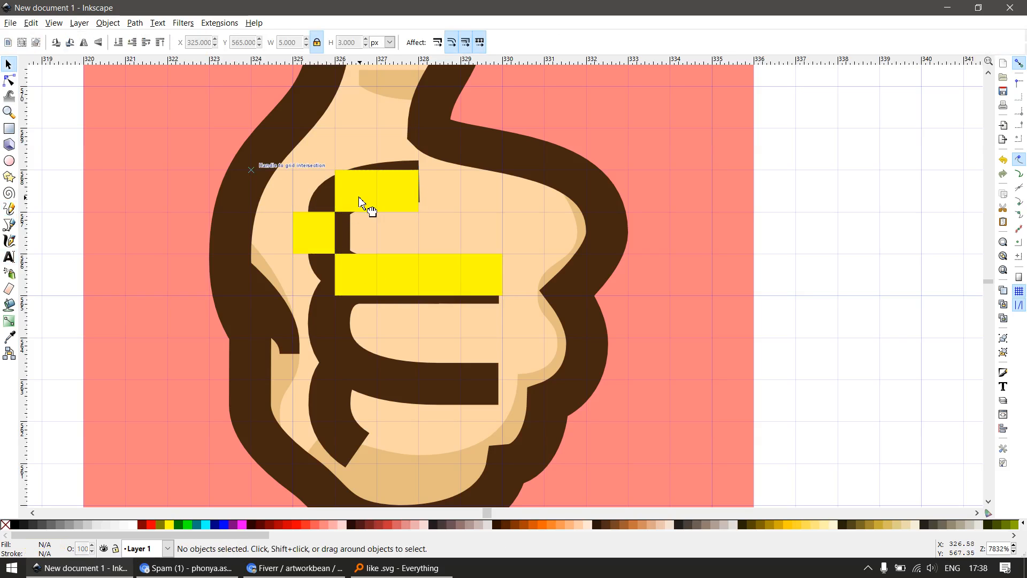
Recolour the three yellow rectangles with the outline's dark brown and delete the original top finger line
left_click(359, 198)
left_click(327, 241, "shift")
left_click(370, 284, "shift")
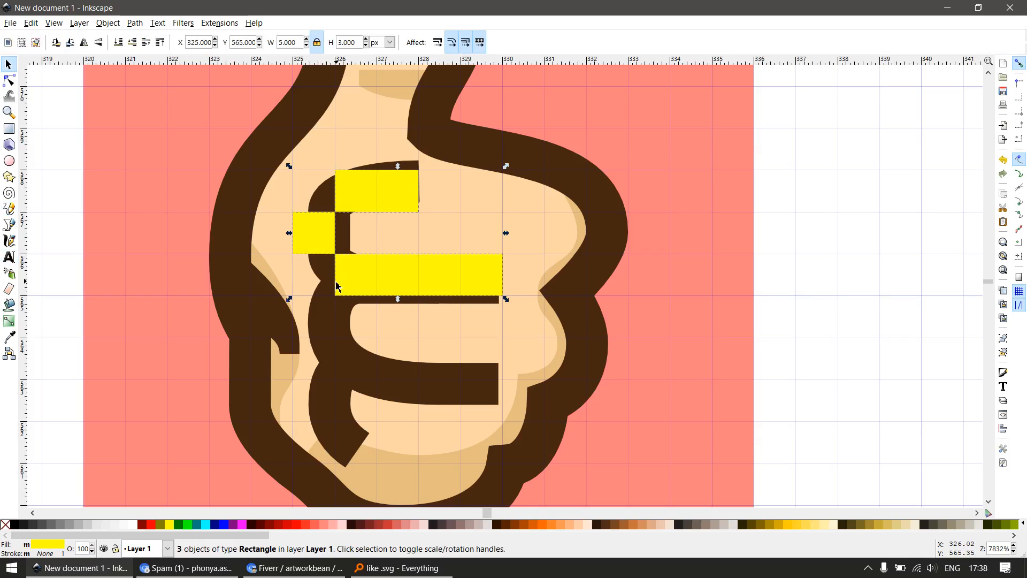
key("d")
left_click(241, 246)
key("s")
key("Escape")
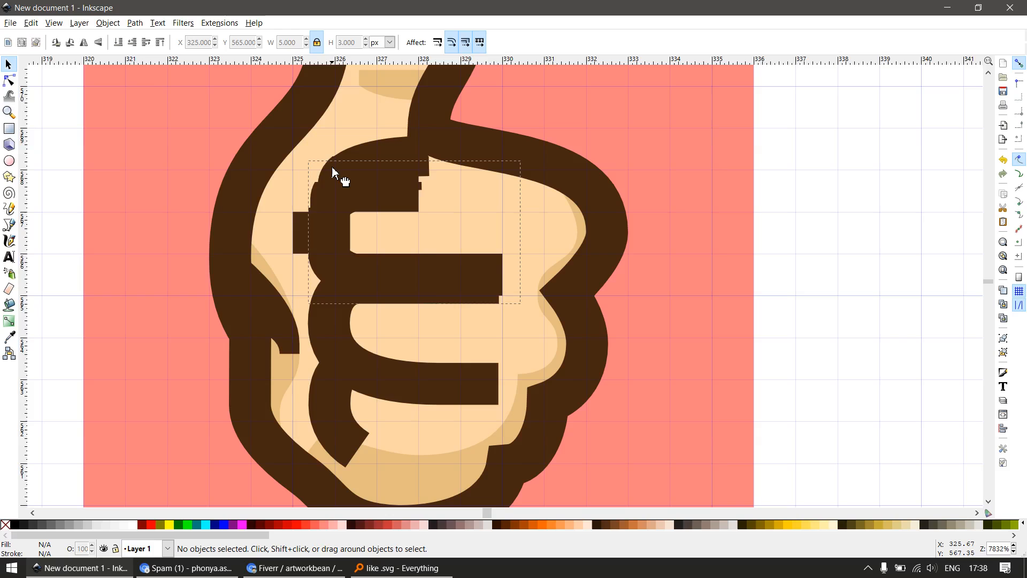
left_click(332, 171)
key("Delete")
Draw a dark brown 4 × 1 px rectangle for the lower finger line and a 1 × 2 px one for its left side
scroll(409, 321, "down", 1)
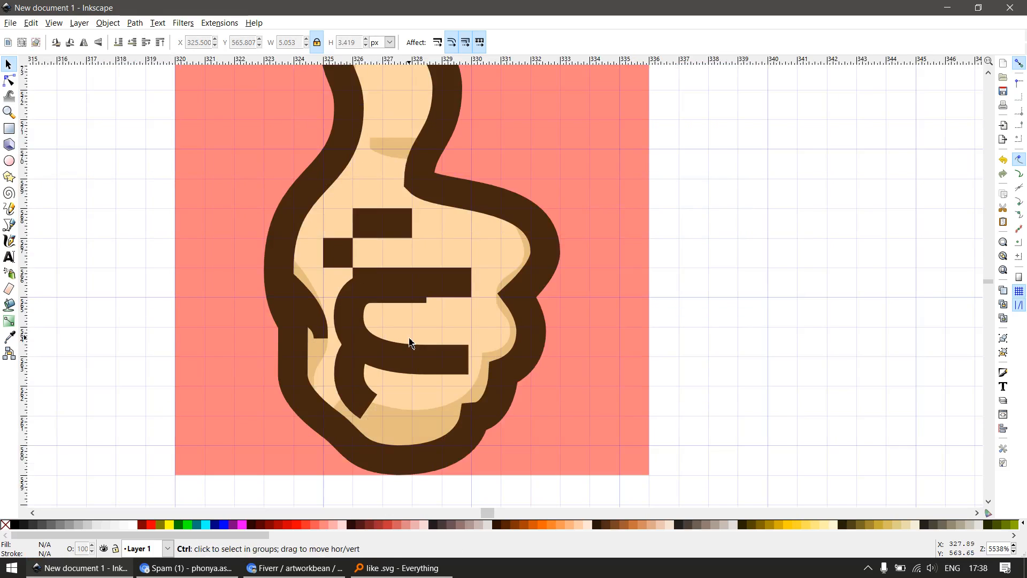
scroll(410, 343, "up", 1)
key("e")
key("r")
left_click_drag(374, 366, 497, 406)
key("e")
key("r")
left_click_drag(289, 282, 341, 384)
key("s")
Delete the two remaining original curved finger lines from the 16 px hand
left_click(383, 390)
left_click(384, 355)
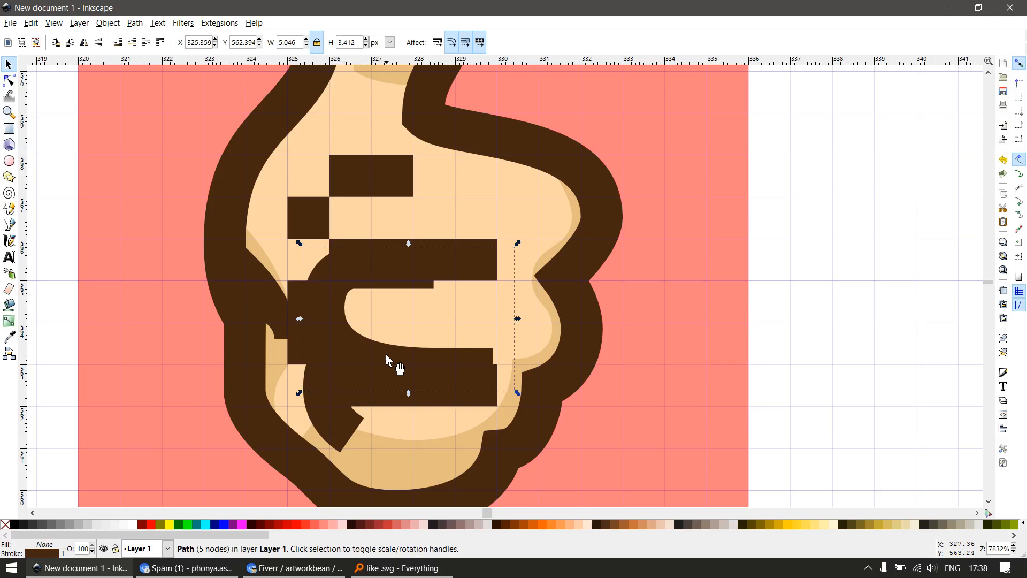
key("Delete")
left_click(351, 441)
scroll(375, 406, "down", 1)
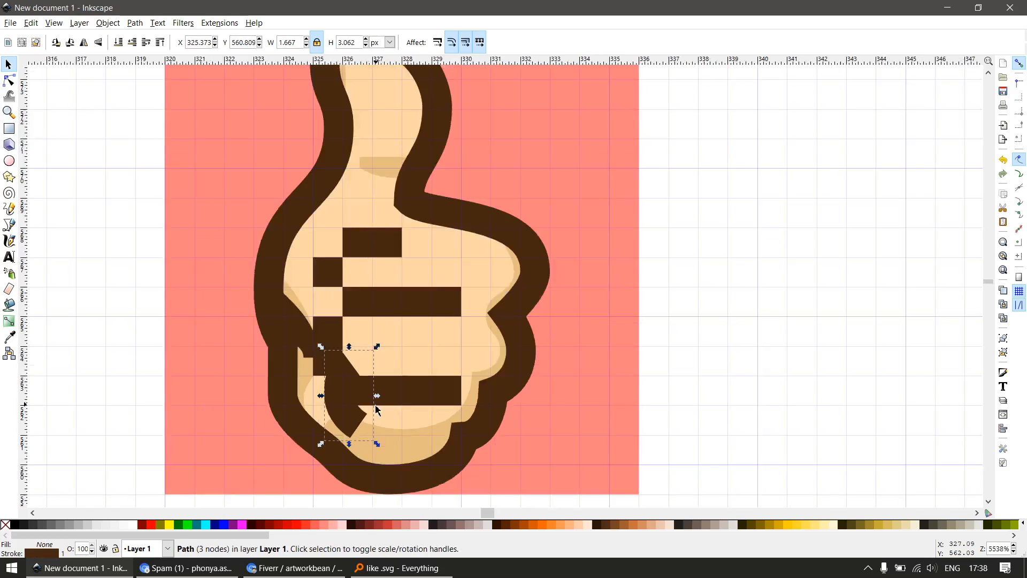
key("Delete")
Delete the dark crease shape at the palm's left edge in the 16 px hand
scroll(376, 405, "down", 2)
scroll(350, 385, "up", 2)
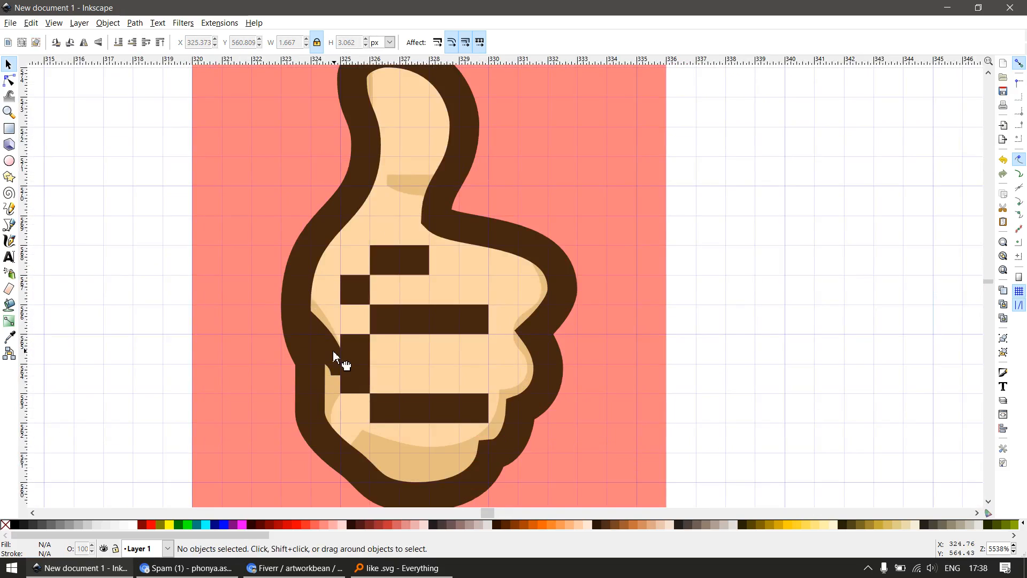
left_click(333, 351)
key("Delete")
scroll(333, 355, "down", 2)
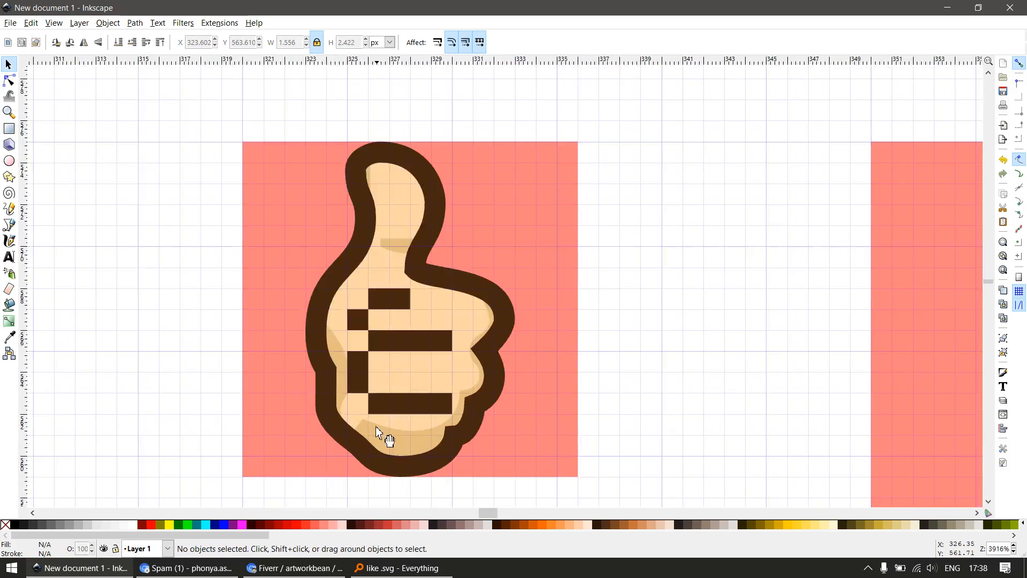
key("z")
left_click_drag(317, 379, 459, 471)
key("e")
key("r")
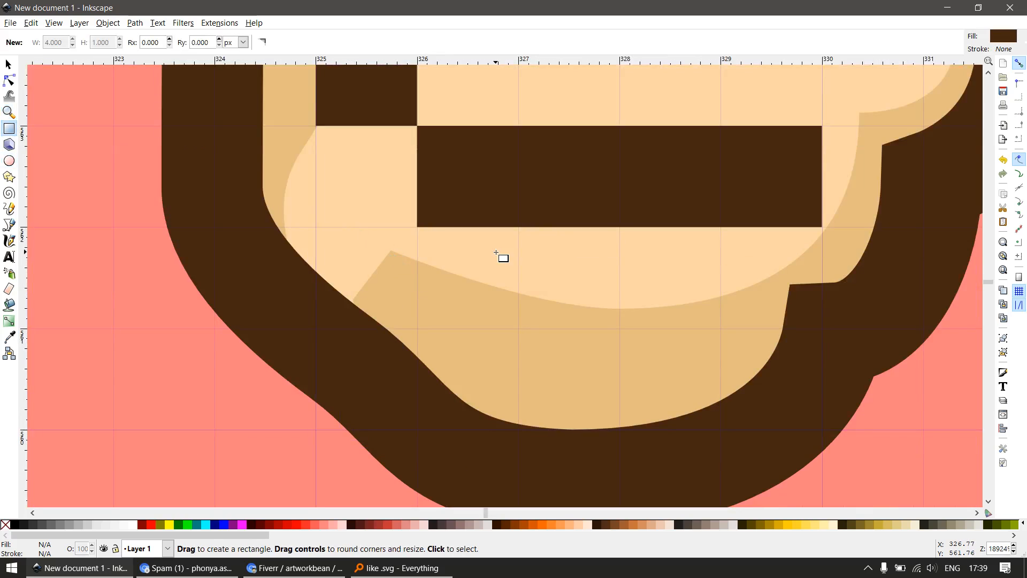
left_click_drag(352, 233, 520, 423)
key("s")
scroll(497, 348, "down", 2)
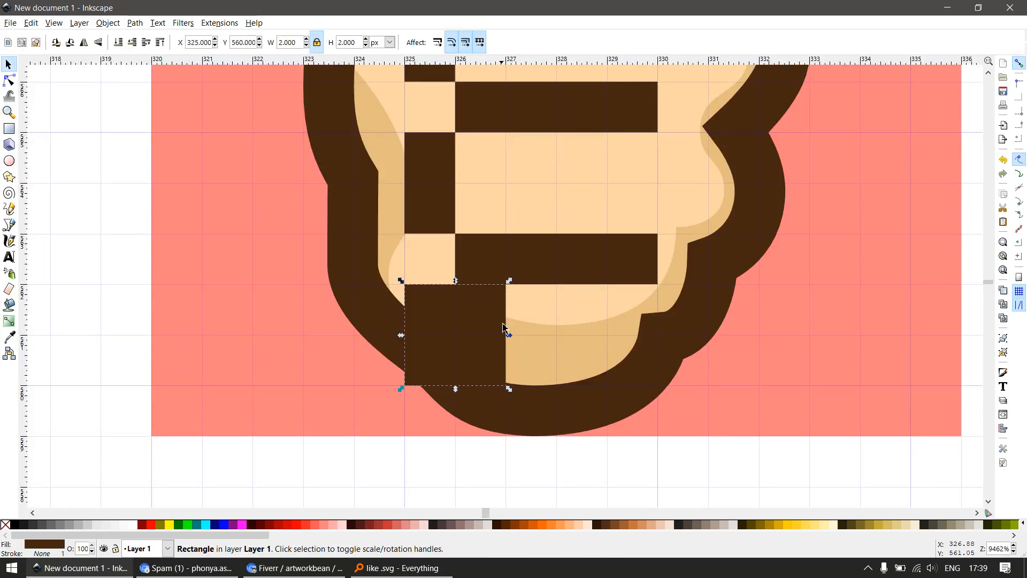
key("n")
left_click_drag(505, 284, 504, 344)
key("Delete")
Draw a dark brown circle about 2 px wide below the finger lines and reduce it to a quarter segment
key("e")
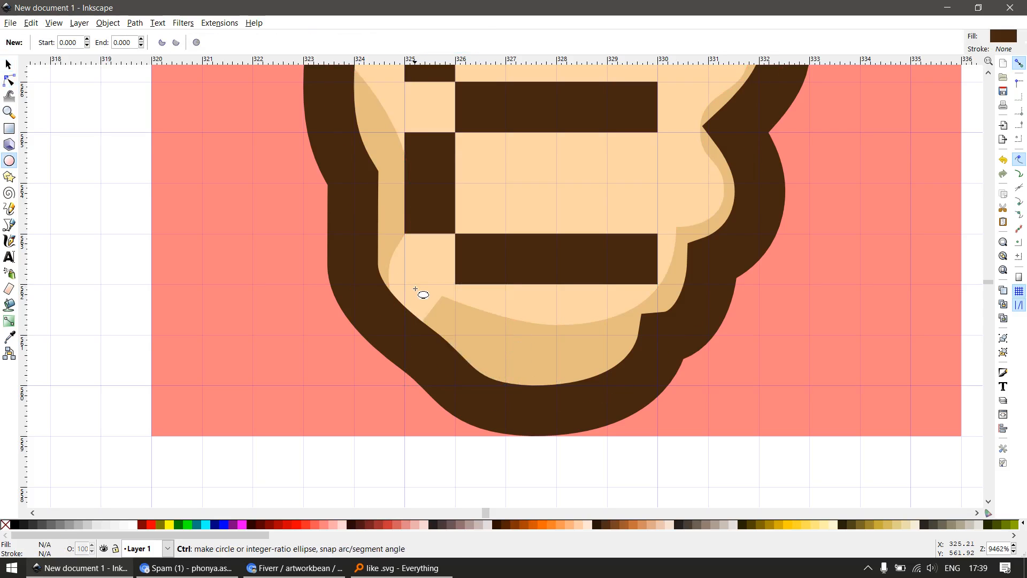
left_click_drag(416, 289, 509, 390)
key("s")
key("n")
left_click_drag(506, 336, 461, 384)
Flip the quarter segment horizontally and vertically and fit it into the 1 px corner gap at X 325, Y 562
key("s")
key("h")
key("v")
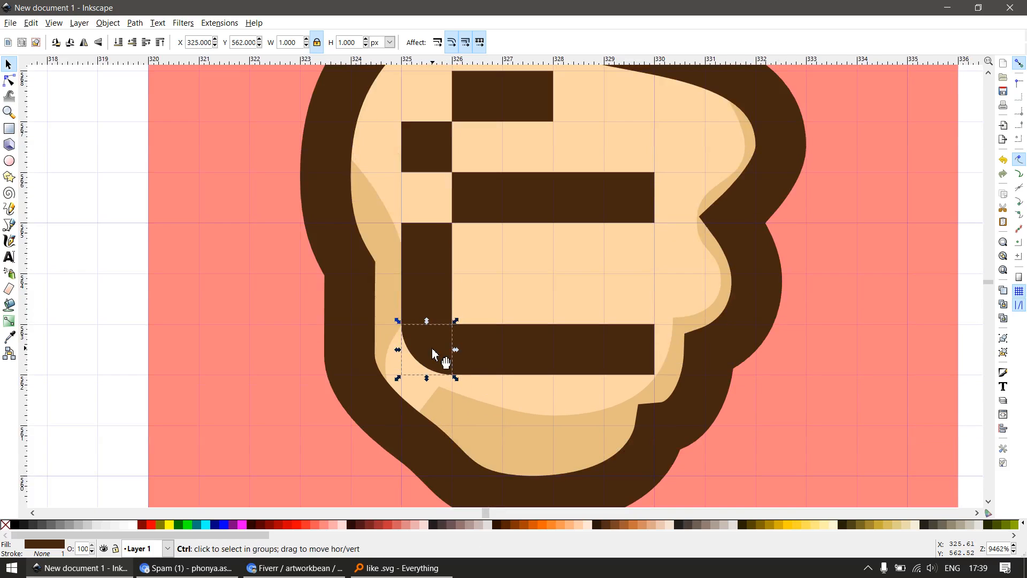
Round the upper end of the lower vertical bar with a flipped quarter segment at Y 564 and shorten the bar to 1 px high
mouse_move(440, 238)
left_mouse_down()
mouse_move(441, 213)
mouse_move(443, 250)
left_mouse_up()
left_click(435, 299)
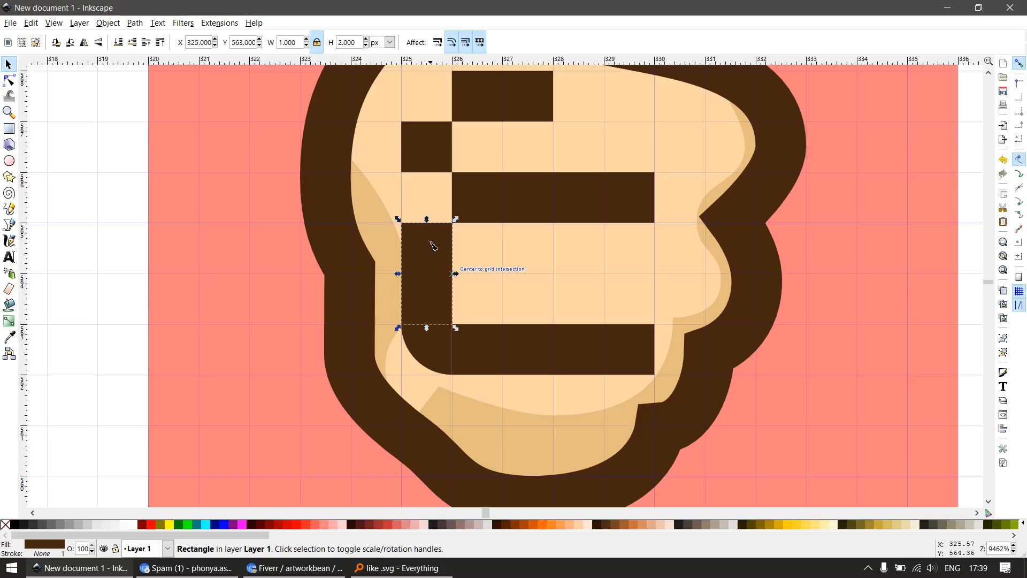
key("n")
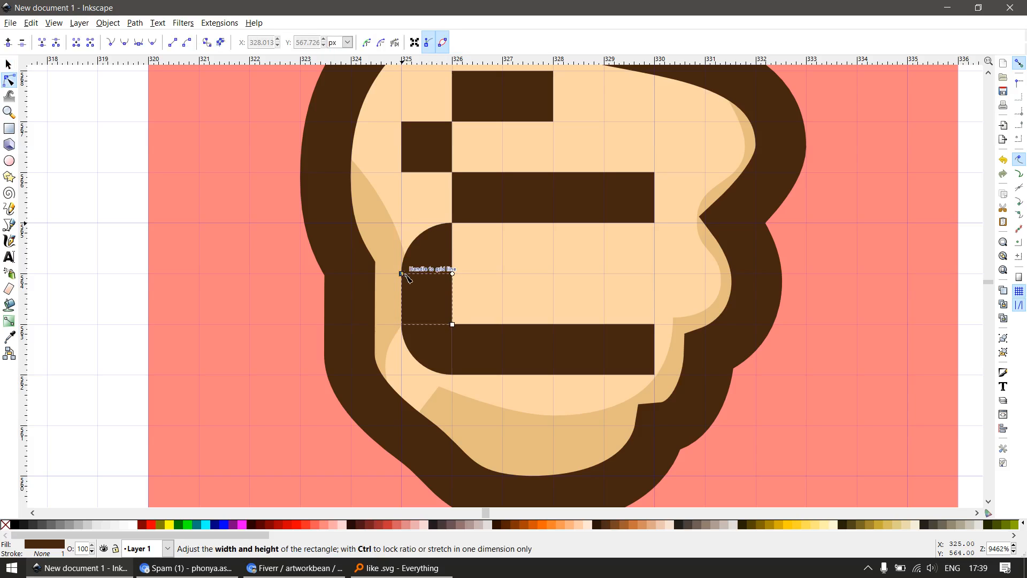
scroll(492, 271, "down", 2)
key("s")
scroll(492, 262, "up", 2)
key("Escape")
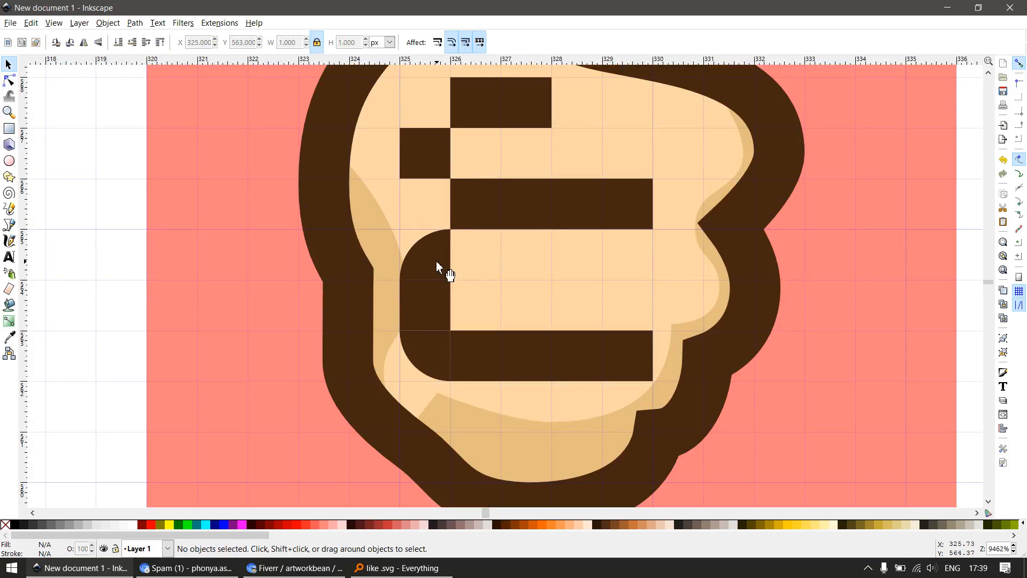
Duplicate the quarter segment to round both left corners of the upper finger shape, at X 325, Y 565 and X 325, Y 567
left_click(442, 270)
left_click_drag(442, 270, 425, 202)
key("ctrl+d")
key("v")
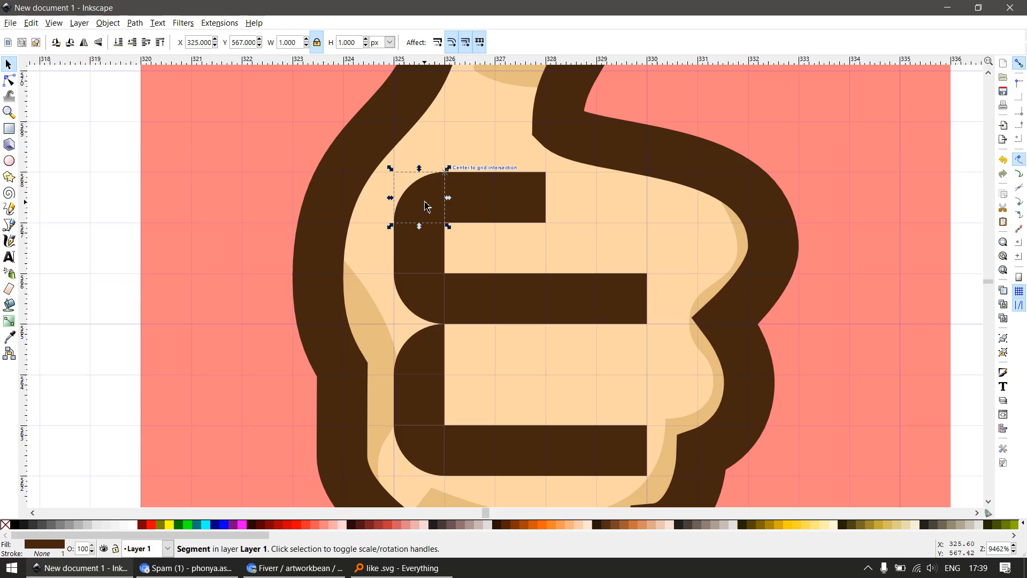
scroll(427, 206, "down", 5)
key("Escape")
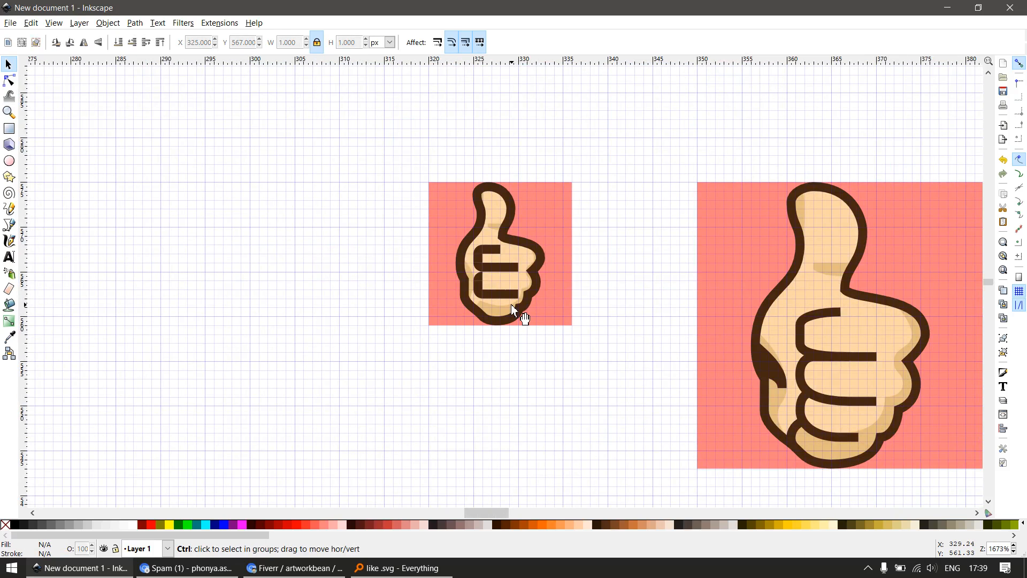
Raise the lowest finger line and its corner segment to Y 563, moving the 1 px connecting square aside to X 319, Y 562
scroll(512, 304, "up", 3)
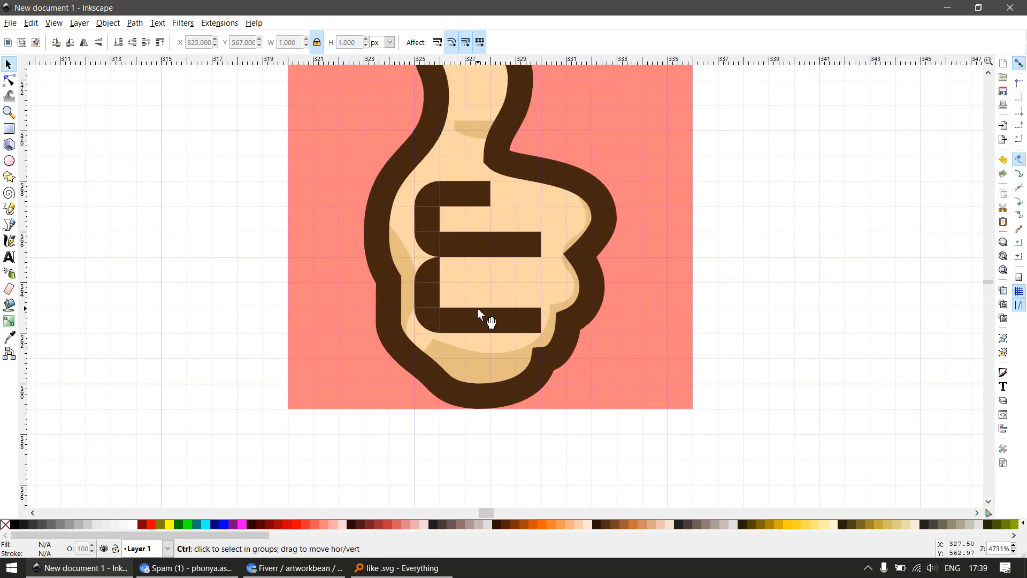
scroll(478, 308, "up", 1)
left_click_drag(477, 308, 478, 307)
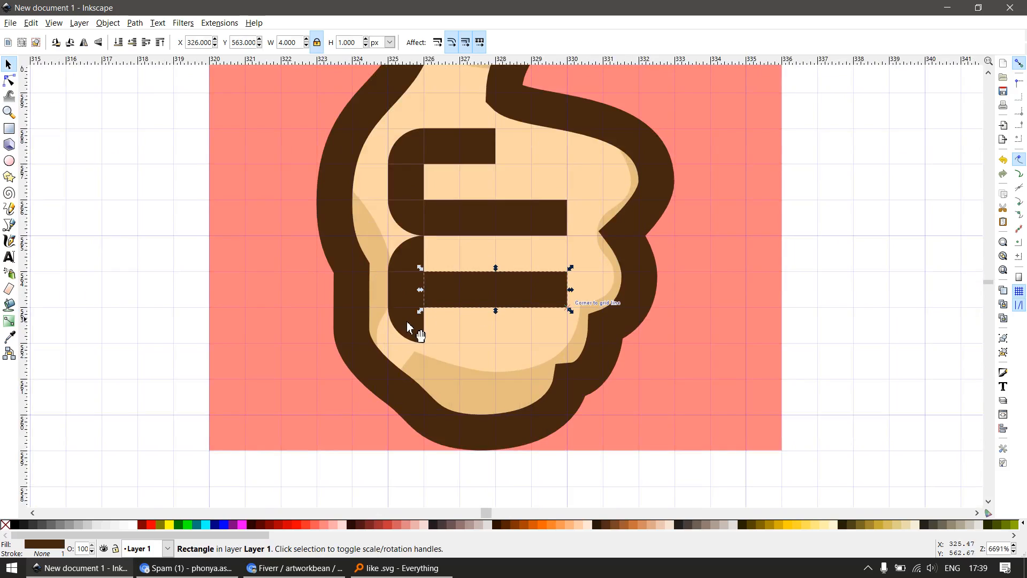
mouse_move(403, 294)
left_mouse_down()
mouse_move(439, 335)
mouse_move(176, 313)
mouse_move(193, 332)
left_mouse_up()
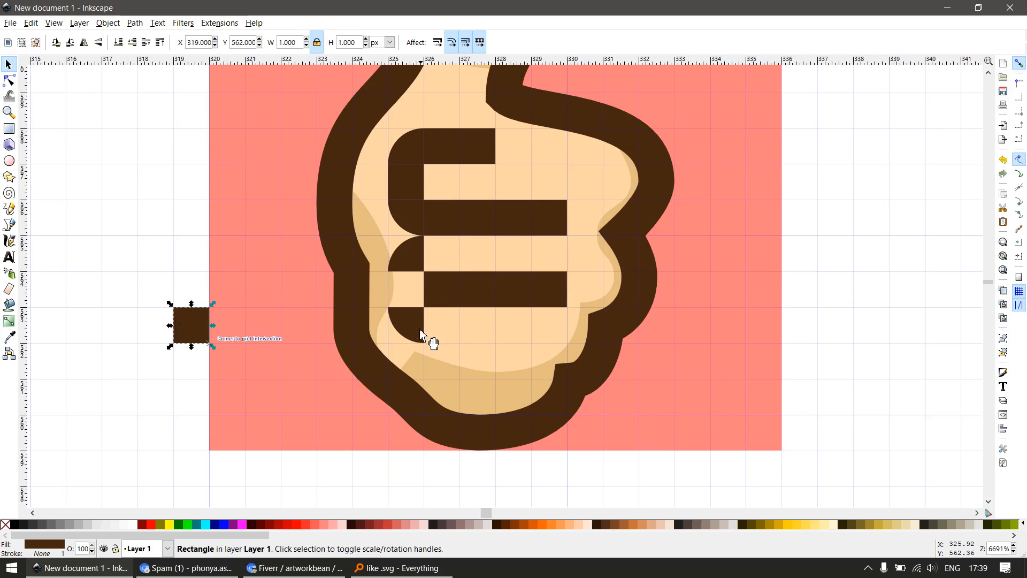
left_click_drag(416, 327, 416, 290)
scroll(442, 266, "up", 3)
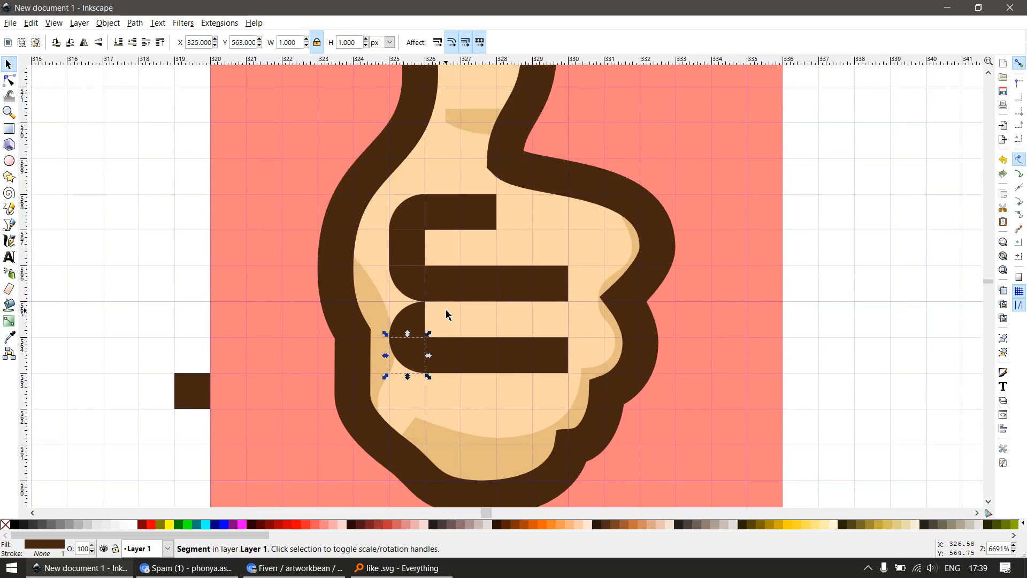
scroll(474, 309, "down", 2)
scroll(494, 358, "up", 1)
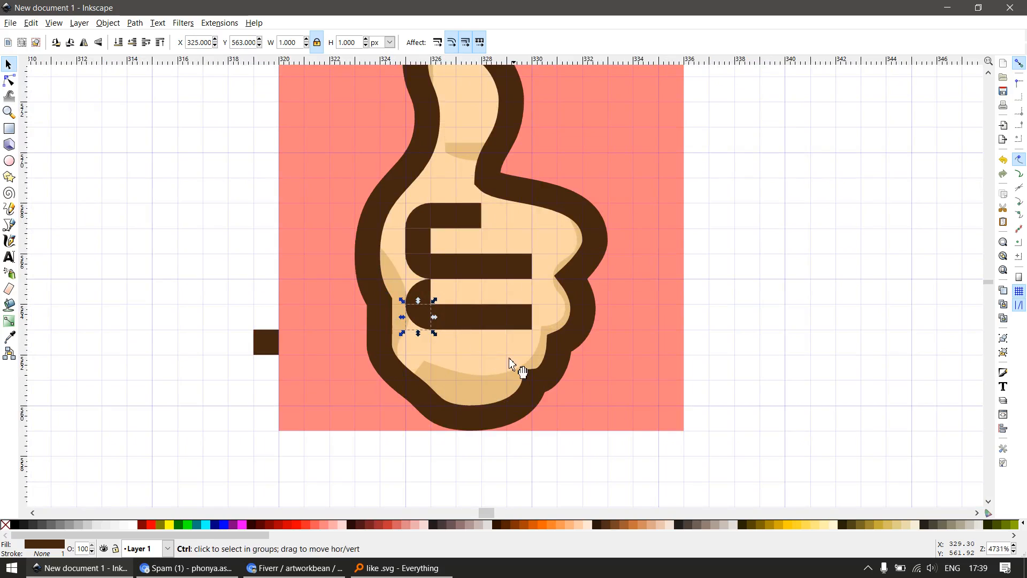
scroll(459, 345, "up", 1)
scroll(458, 343, "down", 2)
key("Escape")
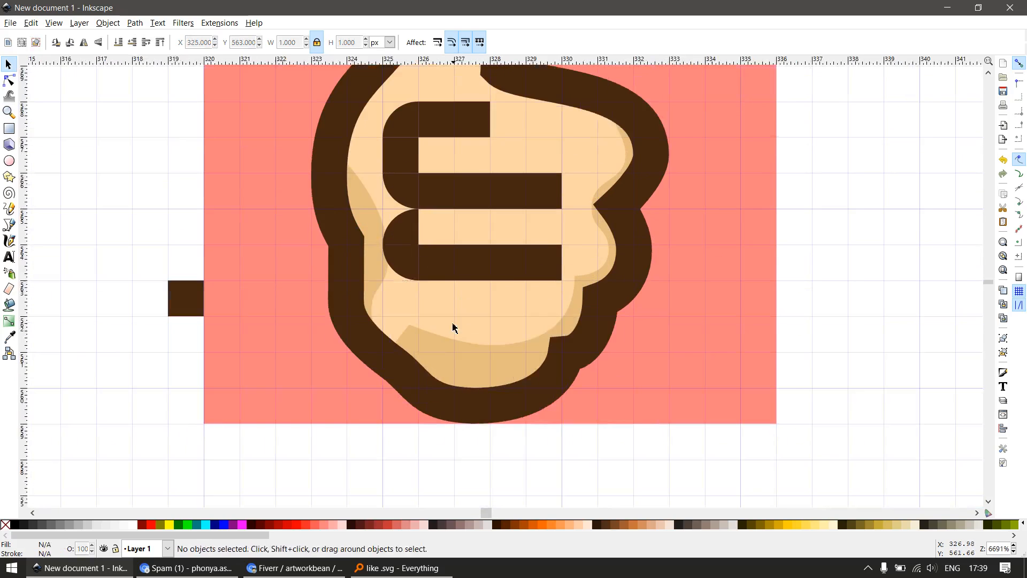
Duplicate the lowest finger line together with its two quarter segments and place the copy at X 325, Y 561
left_click(474, 262)
left_click(406, 261, "shift")
left_click(398, 230, "shift")
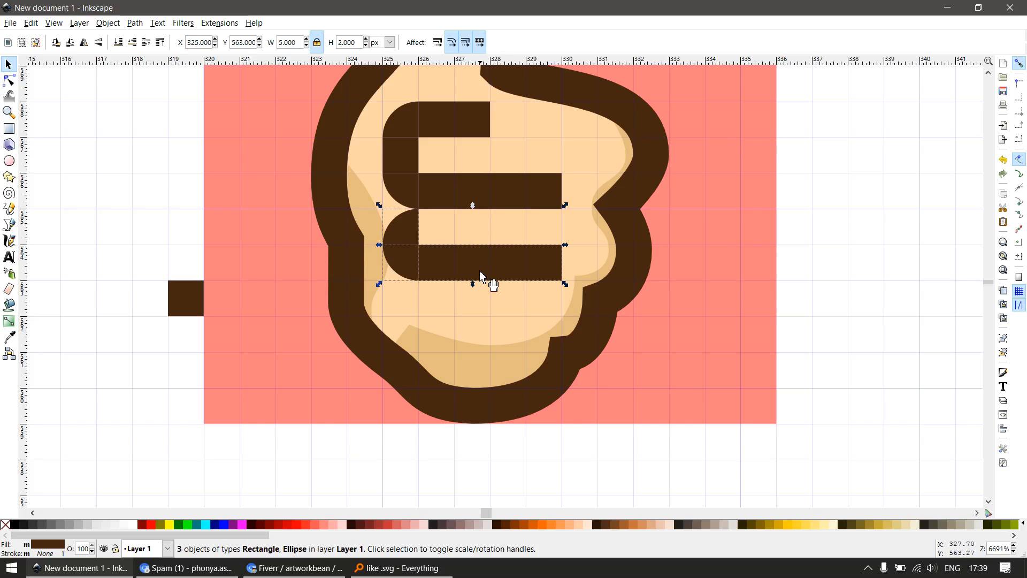
key("ctrl+d")
left_click_drag(486, 274, 486, 348)
scroll(479, 351, "down", 2)
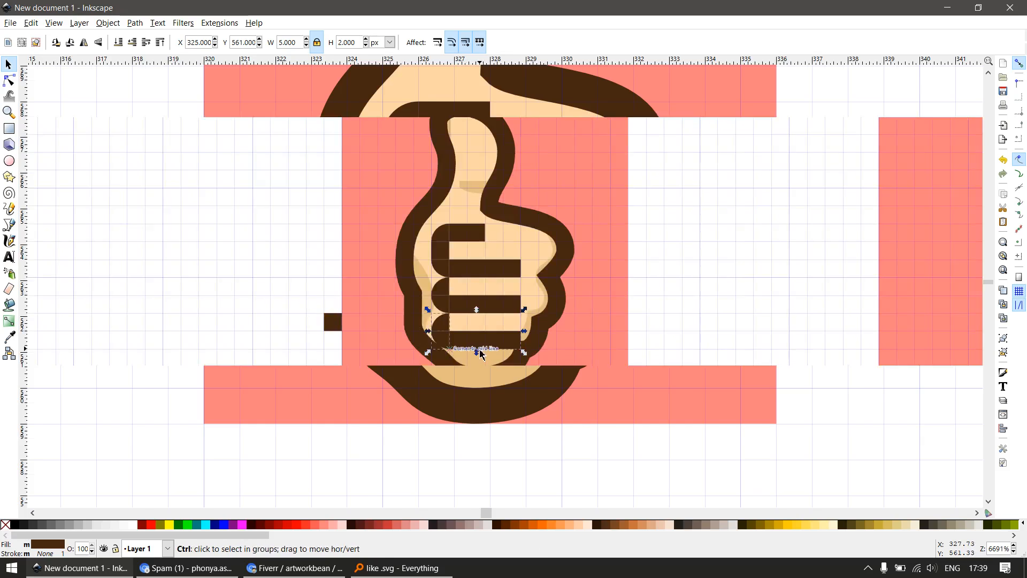
key("Escape")
Place another copy of the finger line and its rounded corners at X 325, Y 559 as the hand's bottom edge
scroll(498, 389, "up", 2)
left_click(458, 304)
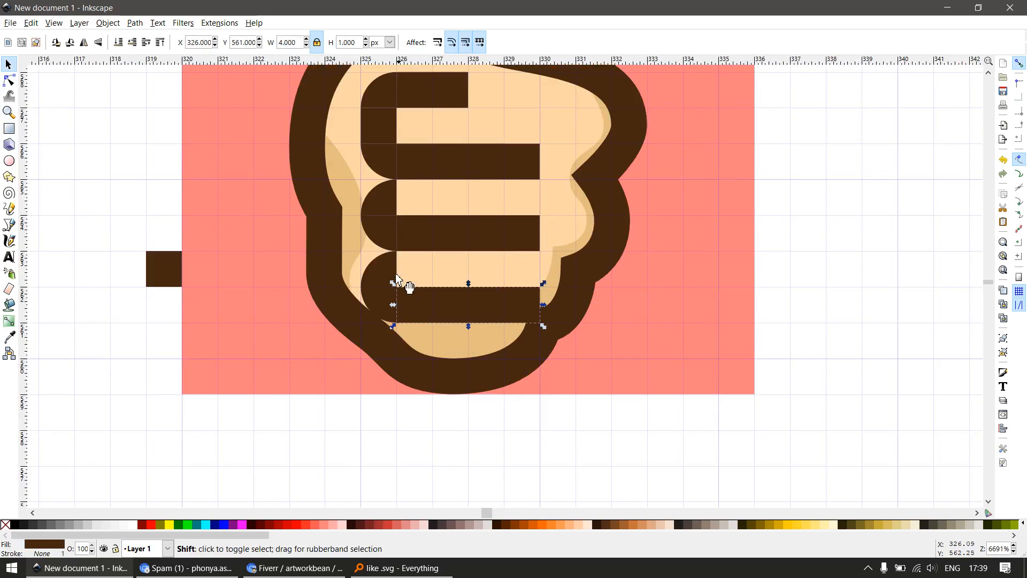
left_click(378, 301, "shift")
left_click_drag(480, 314, 463, 389)
scroll(534, 363, "down", 2)
key("Escape")
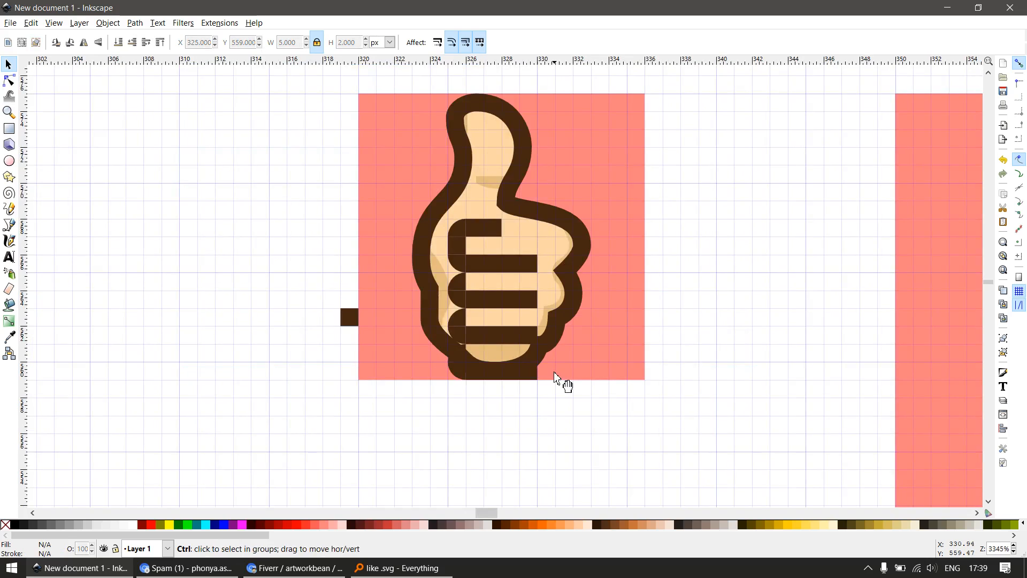
Remove the bottom section of the 16 px hand's outline so the path stays open around the lowest bar
scroll(552, 370, "up", 1)
left_click(546, 345)
key("n")
left_click_drag(631, 309, 403, 431)
key("Delete")
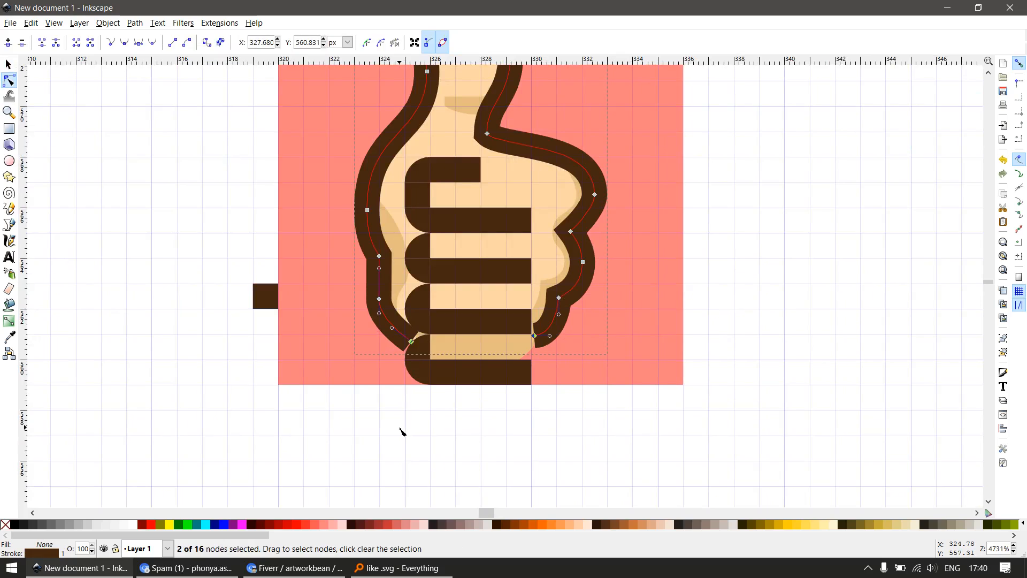
key("s")
scroll(480, 344, "down", 1)
scroll(484, 348, "up", 2)
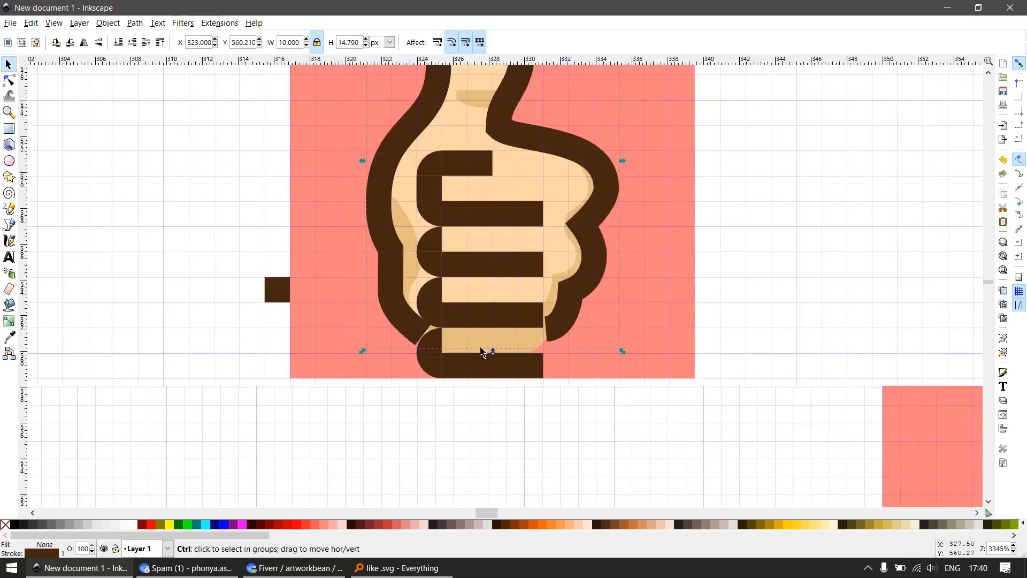
Move the outline's open right end node to X 330, Y 560 and the node above it to X 331, Y 561
key("n")
scroll(397, 267, "up", 1)
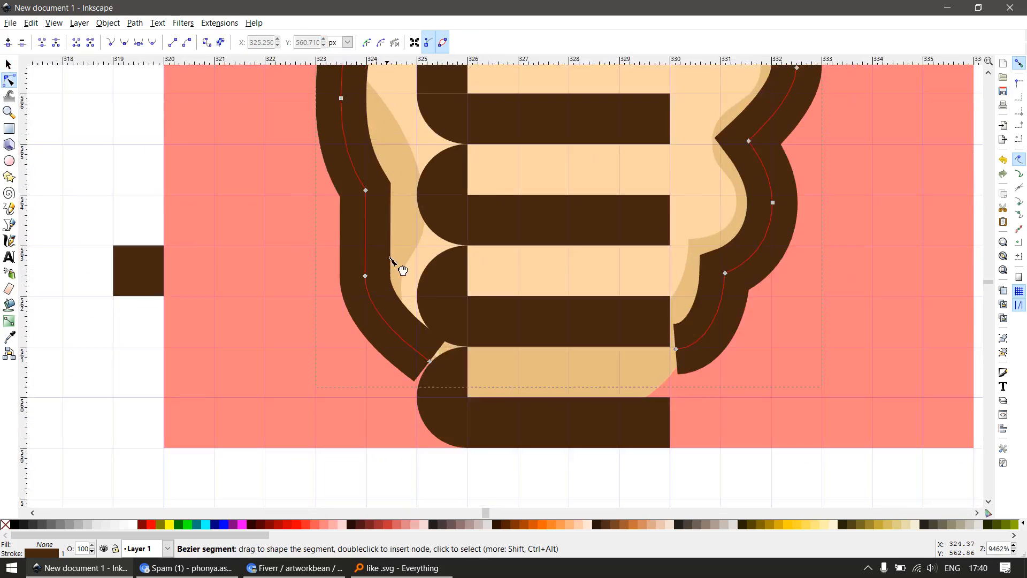
scroll(408, 275, "down", 2)
key("s")
scroll(412, 305, "down", 1)
key("z")
left_click_drag(400, 156, 534, 354)
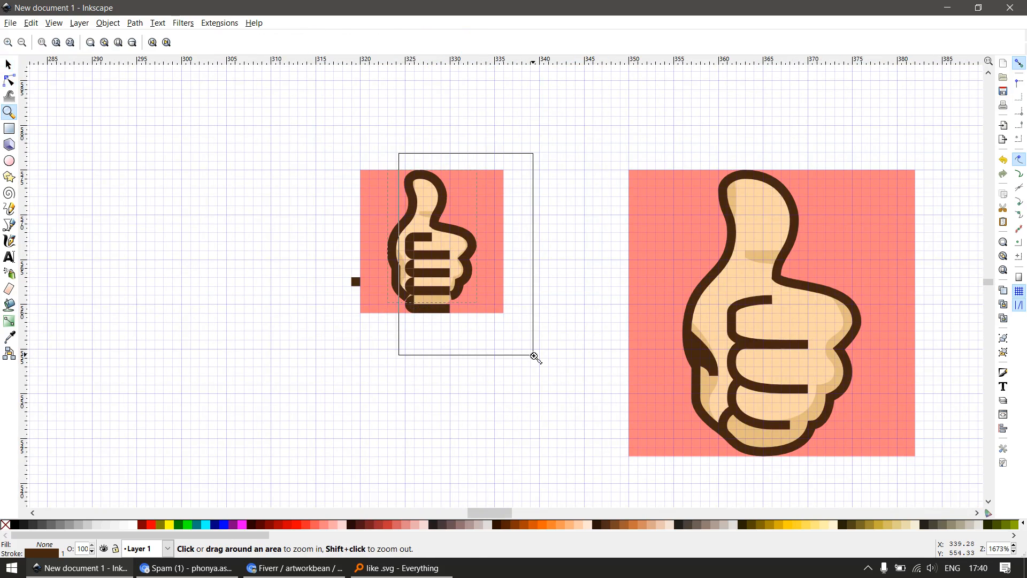
key("s")
key("n")
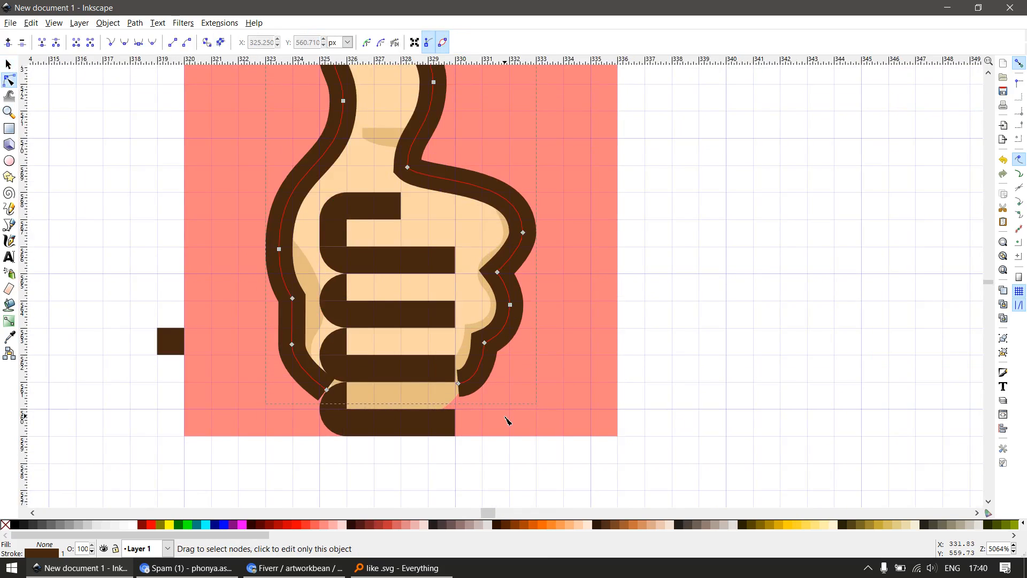
scroll(508, 421, "up", 1)
left_click_drag(439, 370, 437, 410)
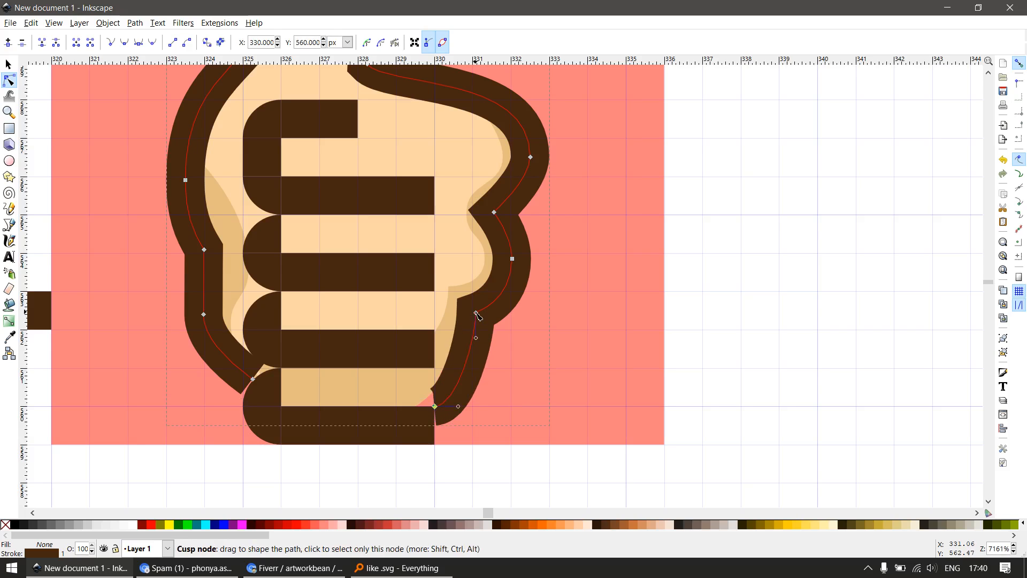
left_click_drag(476, 313, 475, 368)
scroll(527, 362, "down", 2)
key("s")
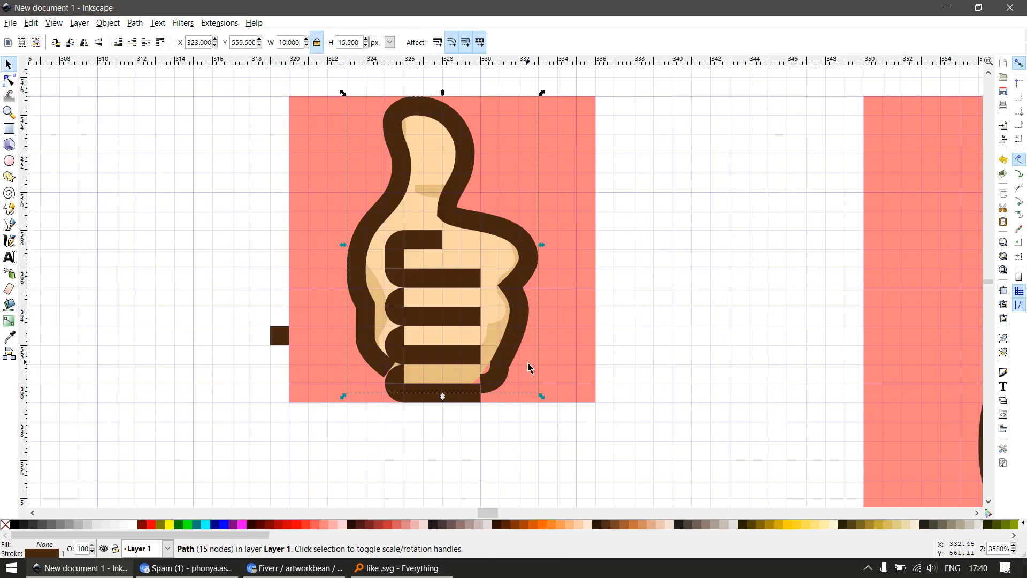
scroll(528, 368, "down", 2)
scroll(515, 369, "up", 2)
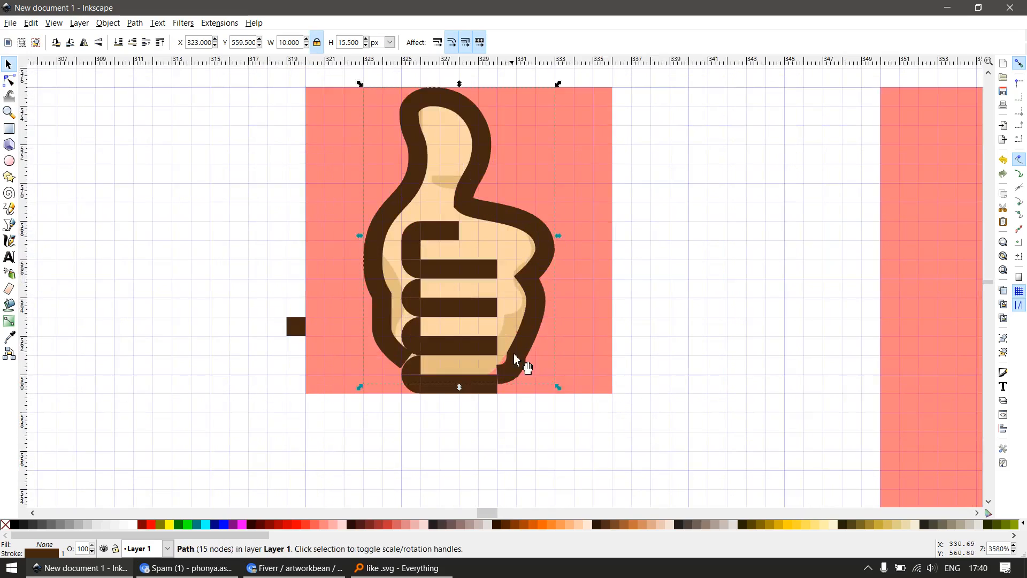
Delete the three lower knuckle nodes on the right side of the 16 px hand's outline
key("n")
scroll(515, 355, "down", 3)
scroll(546, 360, "up", 2)
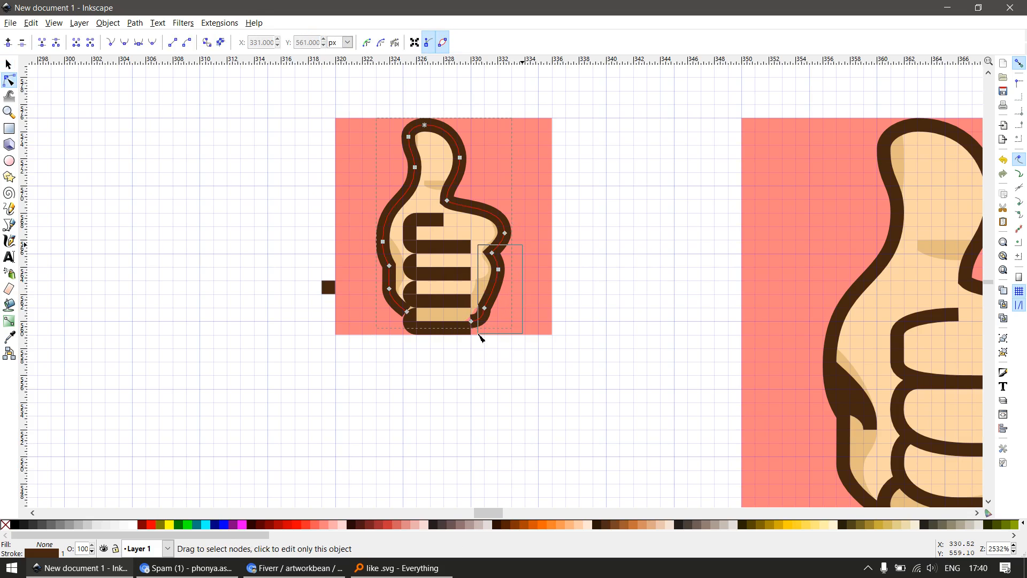
left_click_drag(480, 337, 481, 336)
scroll(481, 337, "up", 2)
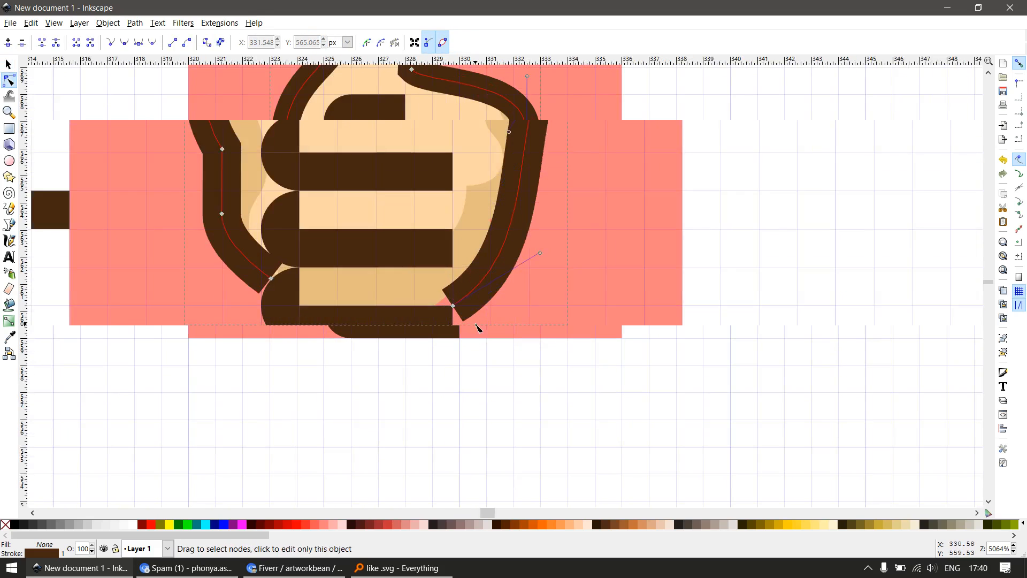
scroll(479, 328, "up", 1)
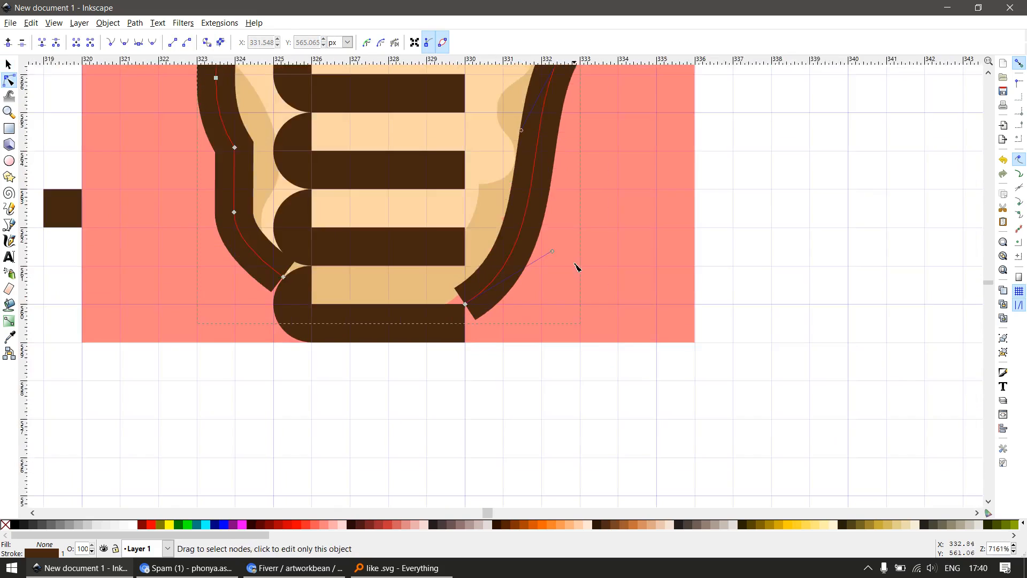
Reshape the outline's right side by making the end node's handle horizontal and the upper knuckle node's lower handle vertical
mouse_move(553, 252)
left_mouse_down()
mouse_move(639, 274)
mouse_move(656, 305)
mouse_move(567, 295)
left_mouse_up()
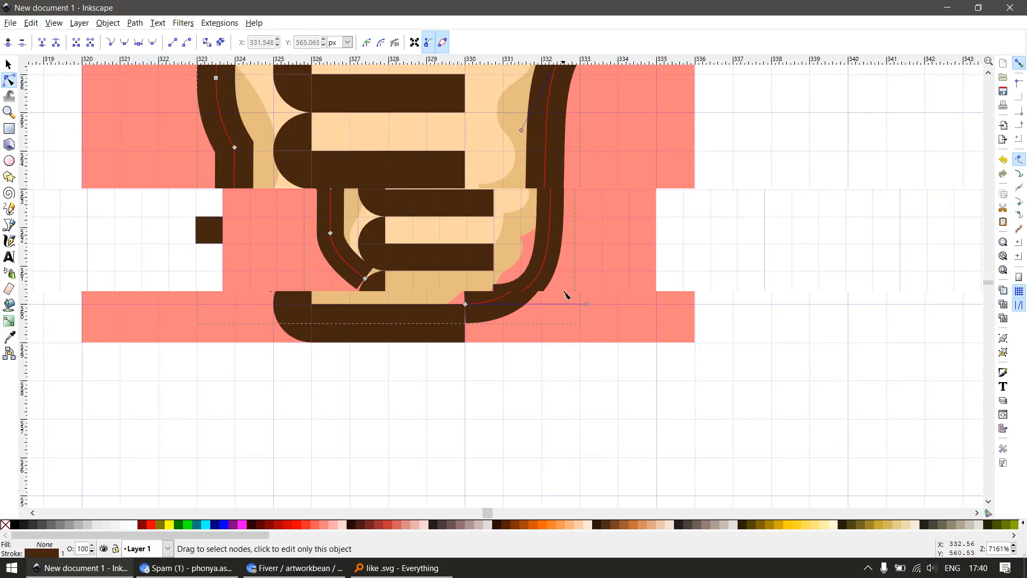
scroll(567, 296, "down", 2)
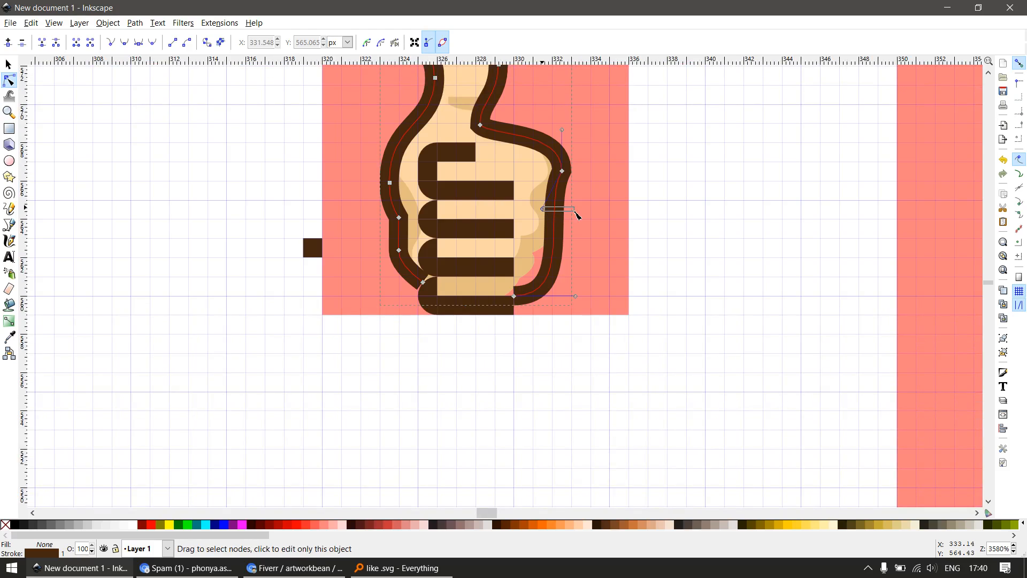
left_click_drag(543, 210, 562, 210)
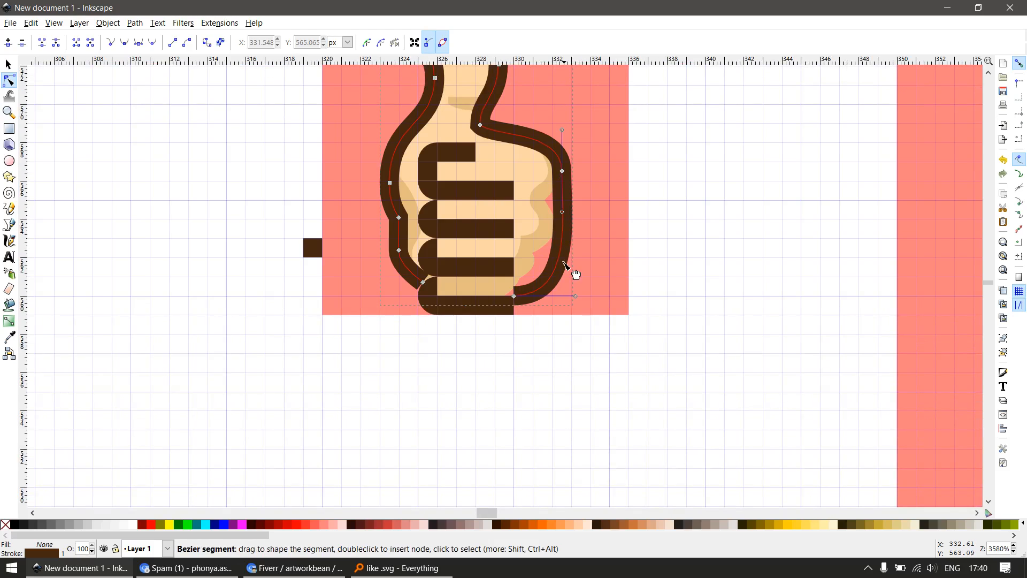
scroll(555, 315, "up", 2)
scroll(485, 324, "up", 1)
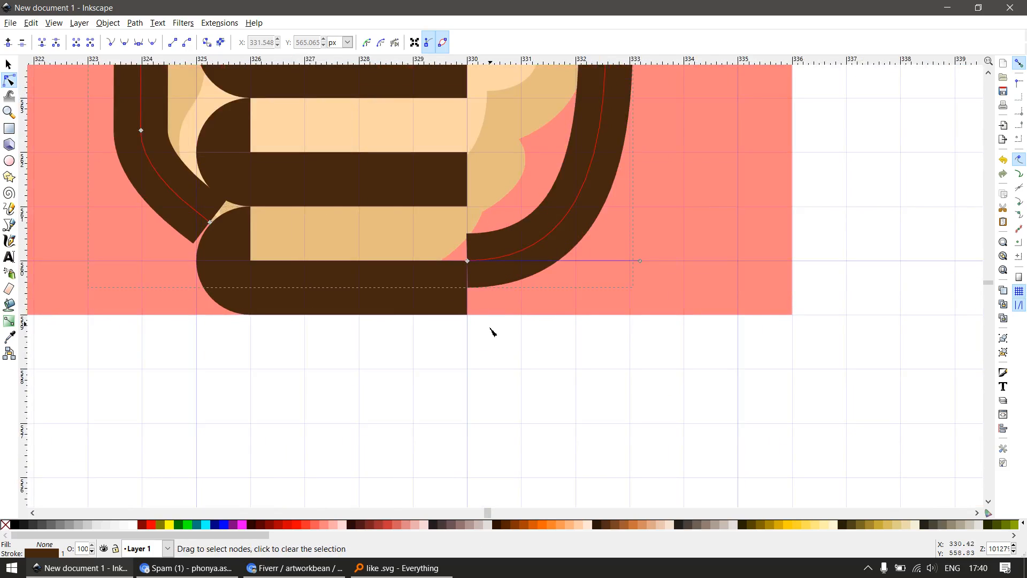
Nudge the outline's right end node to X 329.961, Y 559.506 so the stroke joins the bottom bar
left_click_drag(453, 366, 529, 236)
key("Down")
key("Up")
key("alt+Down")
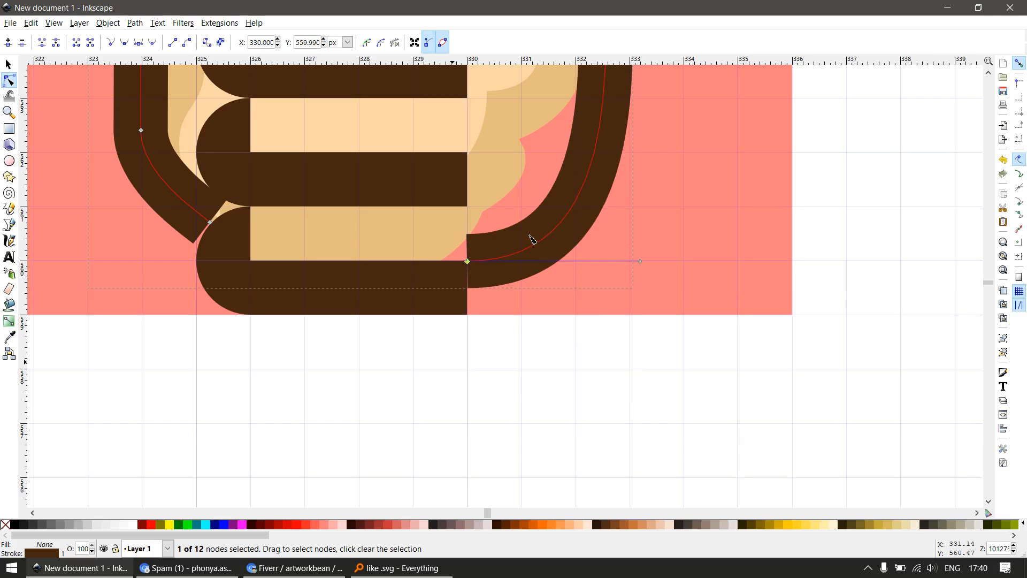
key("alt+Down")
key("alt+Down")
key("alt+Down")
key("alt+Down")
key("alt+Down")
key("alt+Down")
key("alt+Down")
key("alt+Down")
key("alt+Down")
key("alt+Down")
key("alt+Down")
key("alt+Down")
key("alt+Down")
key("alt+Down")
key("alt+Down")
key("alt+Down")
key("alt+Down")
key("alt+Down")
key("alt+Down")
key("alt+Down")
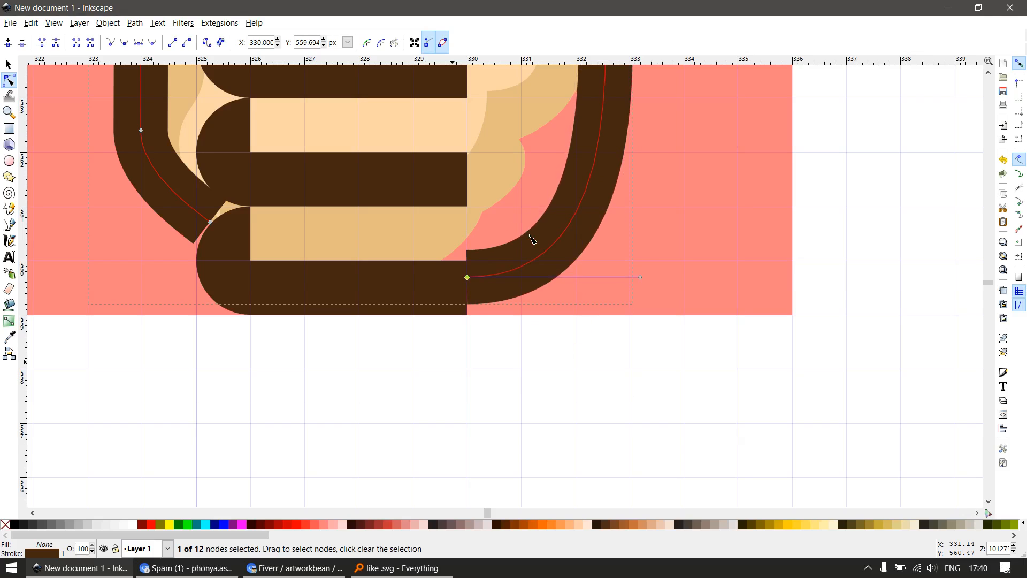
key("alt+Down")
key("alt+Down")
key("alt+Down")
key("alt+Down")
key("alt+Down")
key("alt+Down")
key("alt+Down")
key("alt+Down")
key("alt+Down")
key("alt+Down")
key("alt+Down")
key("alt+Down")
key("alt+Down")
key("alt+Down")
key("alt+Down")
key("alt+Down")
key("alt+Down")
key("alt+Down")
key("alt+Down")
key("alt+Down")
key("alt+Left")
key("alt+Left")
key("alt+Left")
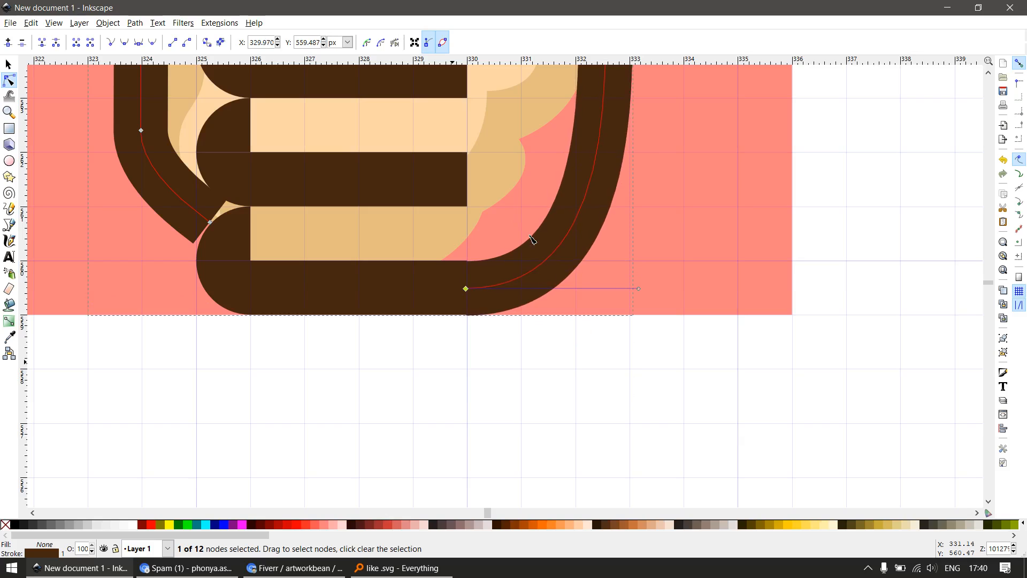
key("alt+Up")
key("alt+Up")
scroll(455, 315, "down", 5)
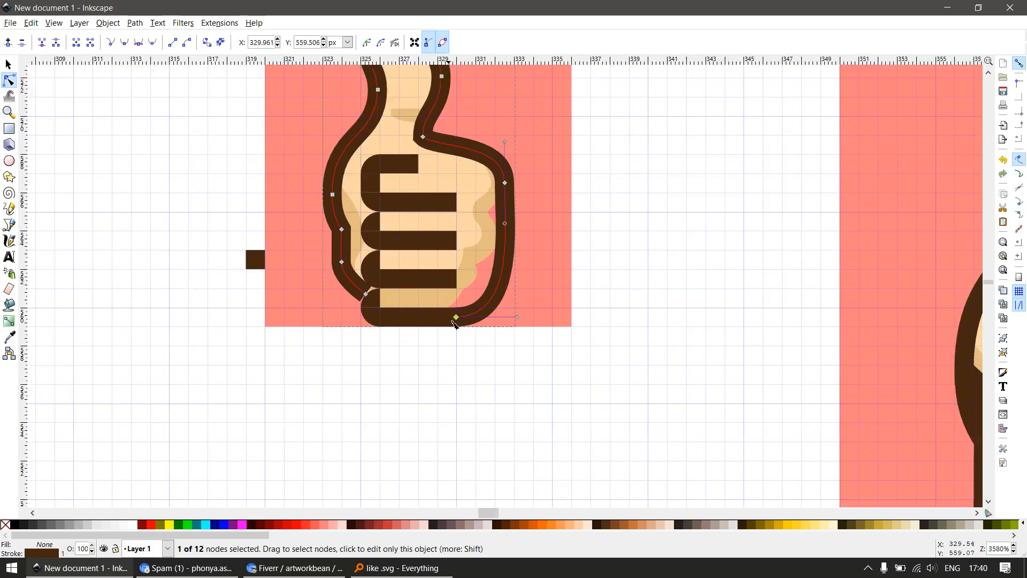
key("s")
scroll(422, 277, "up", 2)
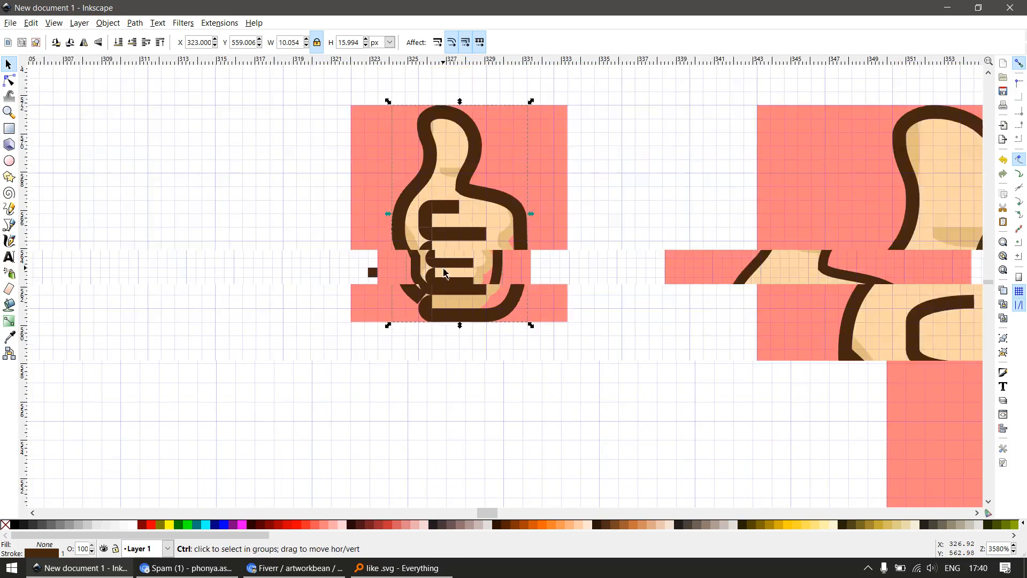
Delete the stray 1 px brown square outside the lower part of the 16 px icon
scroll(356, 280, "up", 2)
left_click(394, 271)
key("Delete")
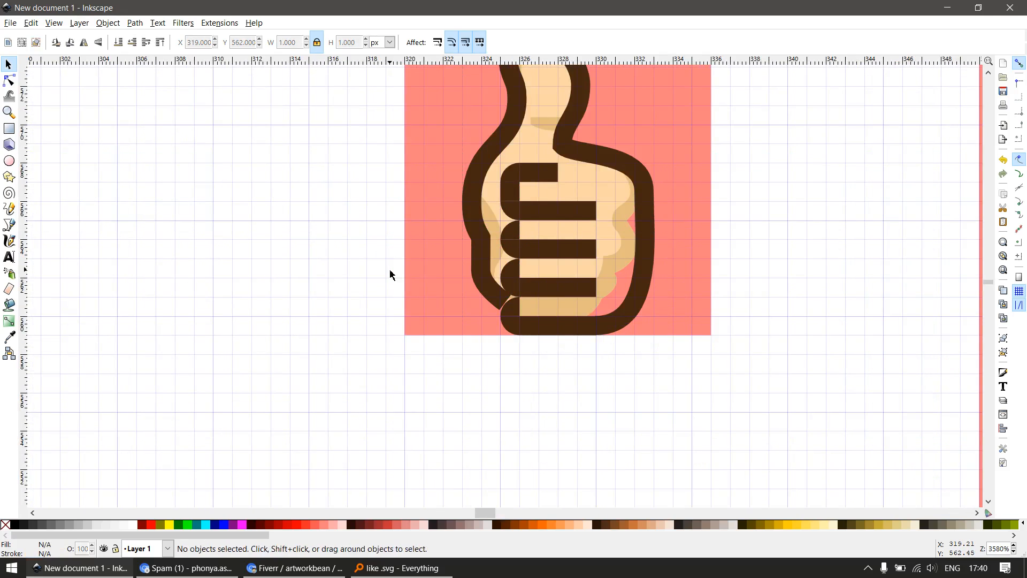
scroll(390, 275, "down", 1)
key("z")
left_click_drag(432, 94, 638, 308)
key("s")
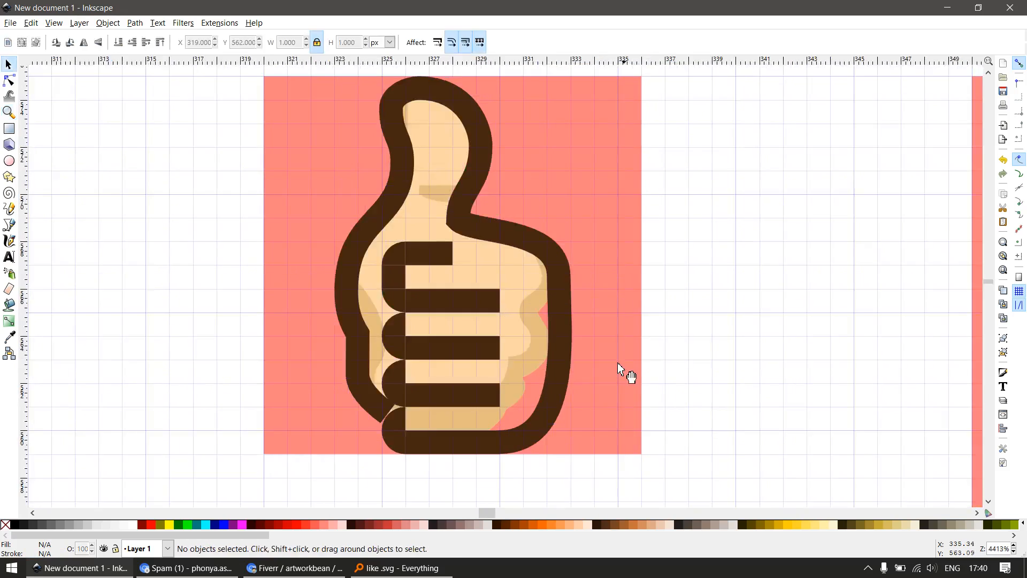
scroll(529, 434, "up", 1)
key("r")
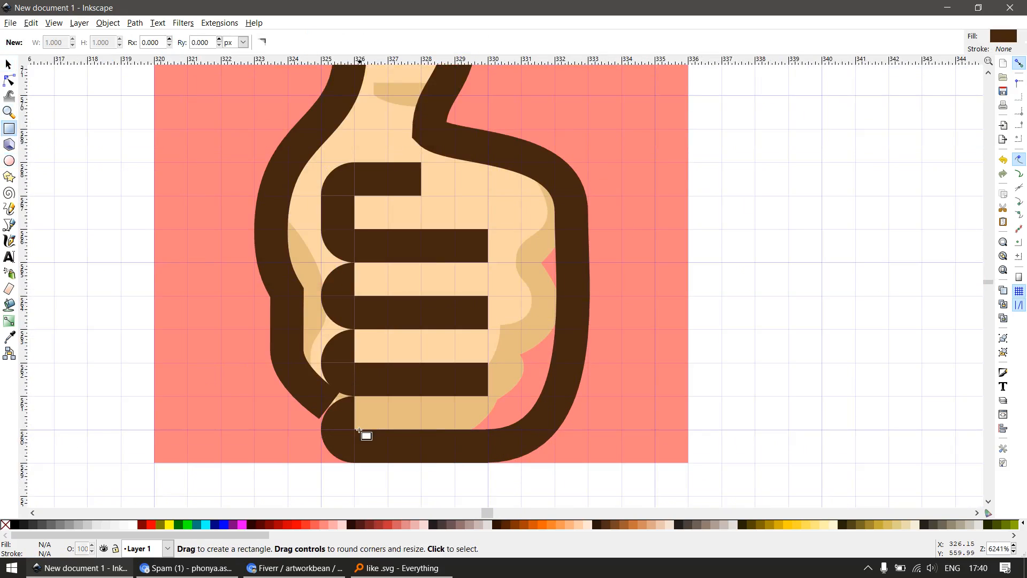
left_click_drag(354, 429, 549, 484)
key("s")
key("ctrl+z")
left_click_drag(535, 440, 602, 458)
key("ctrl+z")
Draw a 1 by 5 px rectangle over the outline's straight right side at X 332, Y 561 and fill it yellow
key("e")
key("r")
left_click_drag(555, 229, 589, 398)
key("s")
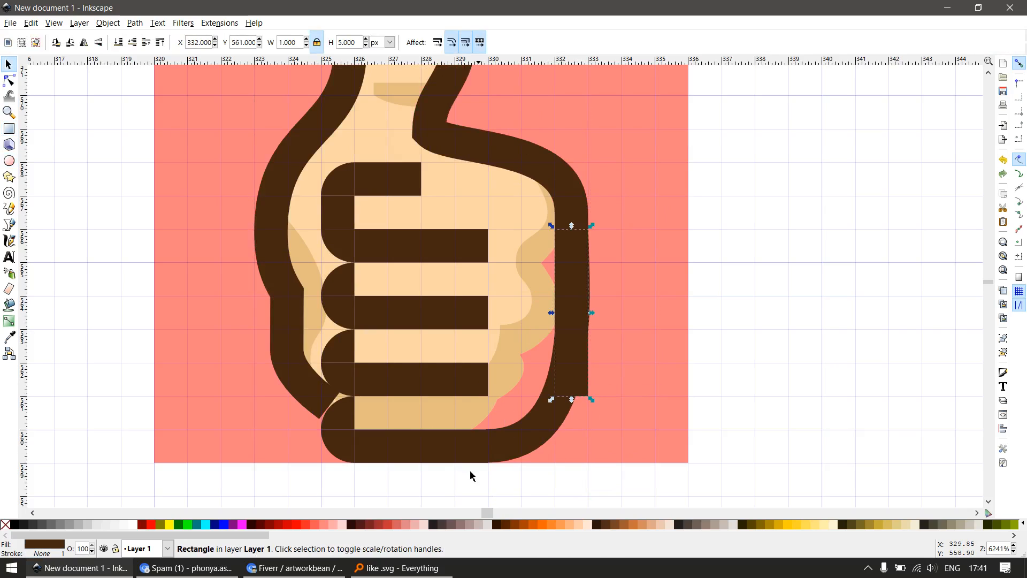
left_click(169, 524)
Draw a 9 by 9 px rectangle over the fist at X 324, Y 559, filled dark green at 50% opacity
key("r")
left_click_drag(354, 229, 588, 463)
key("n")
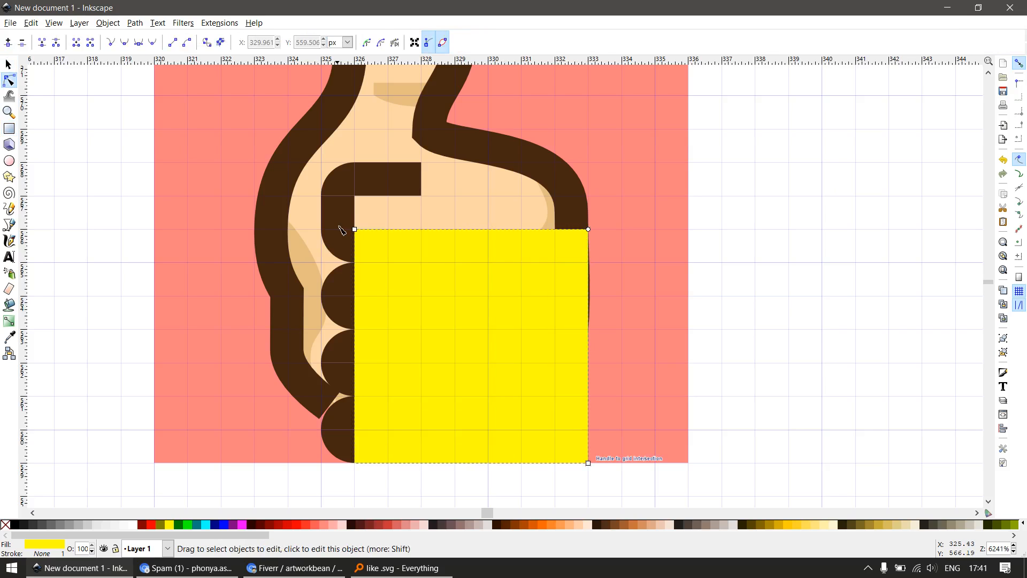
key("s")
left_click_drag(351, 227, 284, 158)
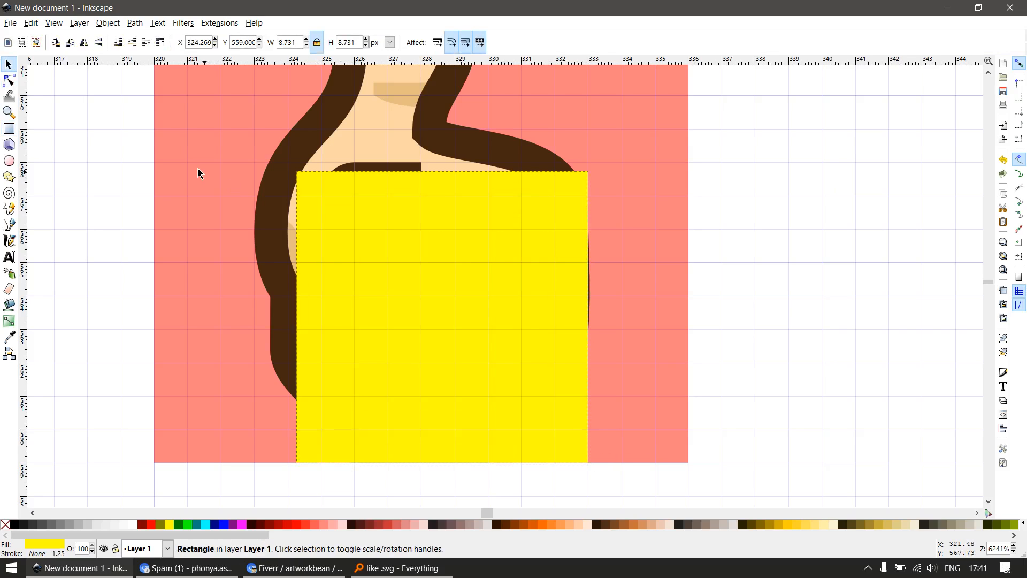
left_click(182, 525)
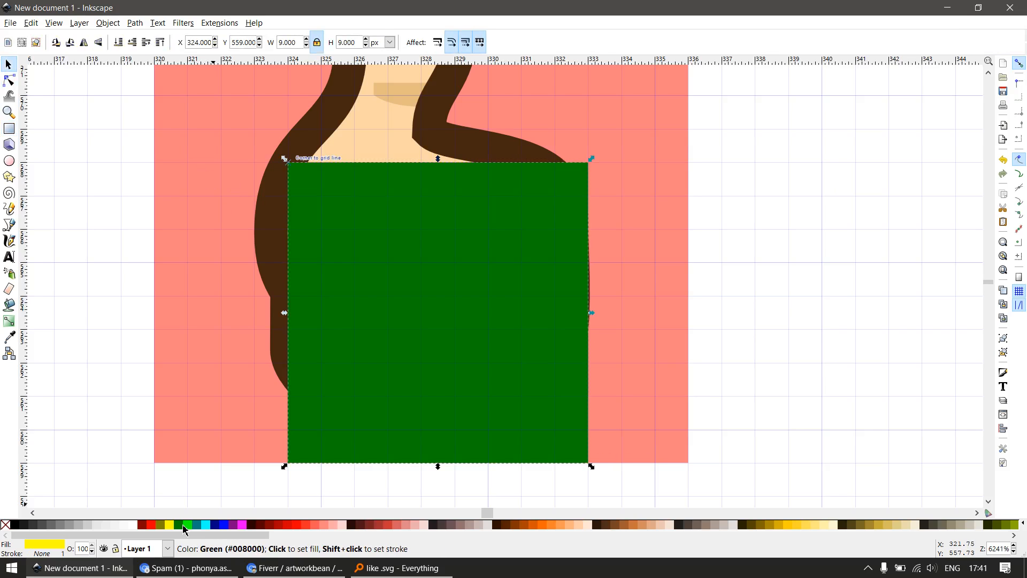
left_click(80, 548)
type("50")
key("Return")
Enlarge the green rectangle to 17 by 12 px at X 316, Y 559 and round its corners by about 3 px
key("n")
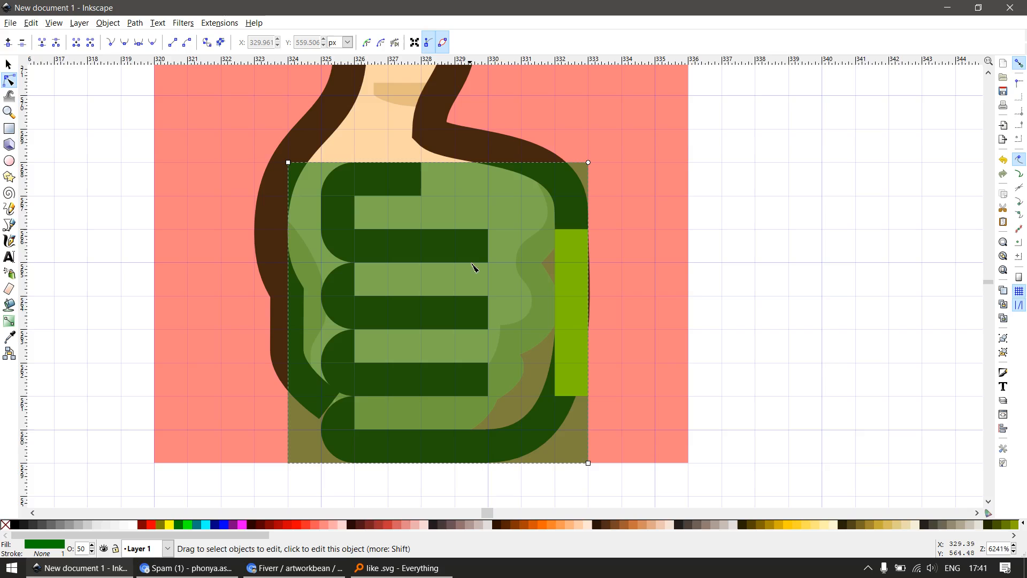
left_click_drag(588, 163, 585, 239)
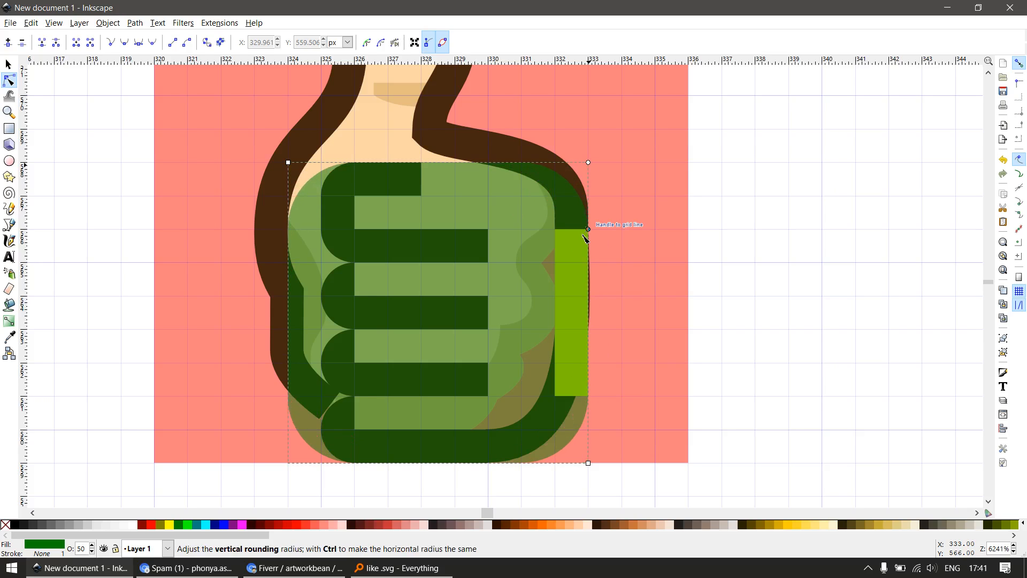
scroll(580, 305, "down", 1, "ctrl")
key("s")
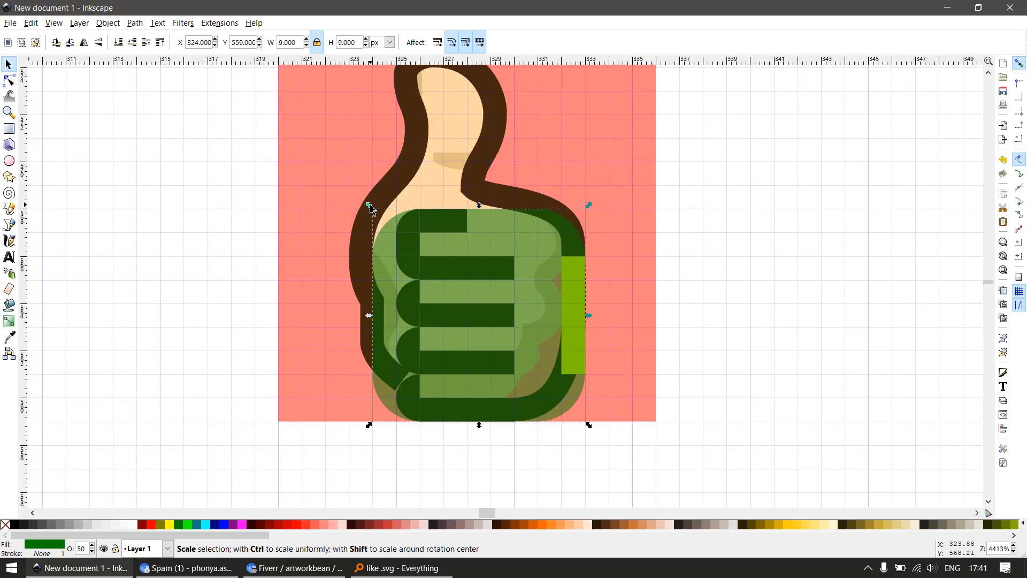
left_click_drag(369, 207, 252, 180)
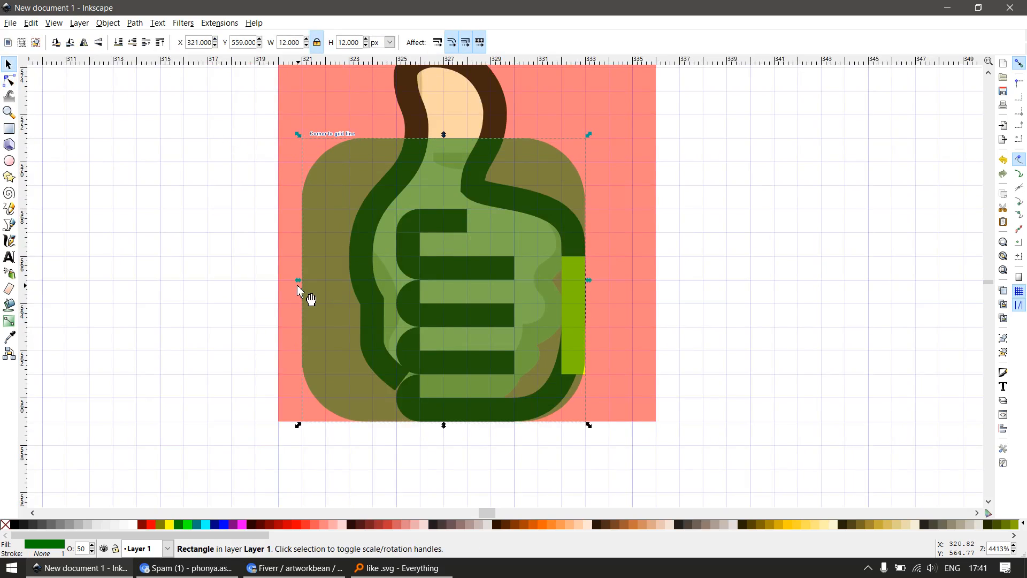
left_click_drag(297, 286, 178, 278)
key("n")
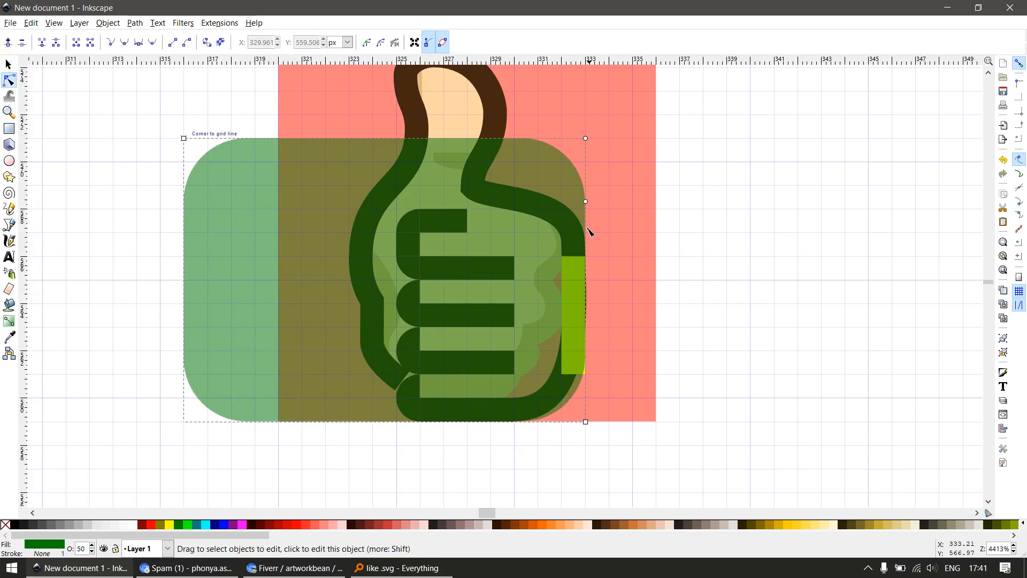
mouse_move(586, 201)
left_mouse_down()
mouse_move(588, 191)
mouse_move(587, 216)
left_mouse_up()
Duplicate the green rectangle and fit the copy inside it as a cyan 14.583 by 10 px shape with about 2 px corner rounding
key("s")
key("ctrl+d")
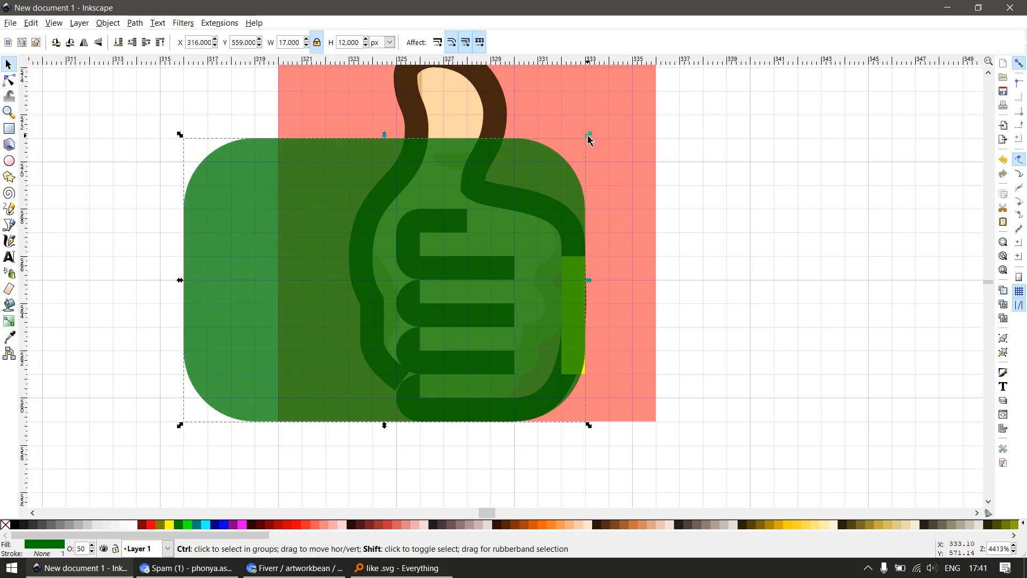
left_click_drag(589, 138, 566, 166)
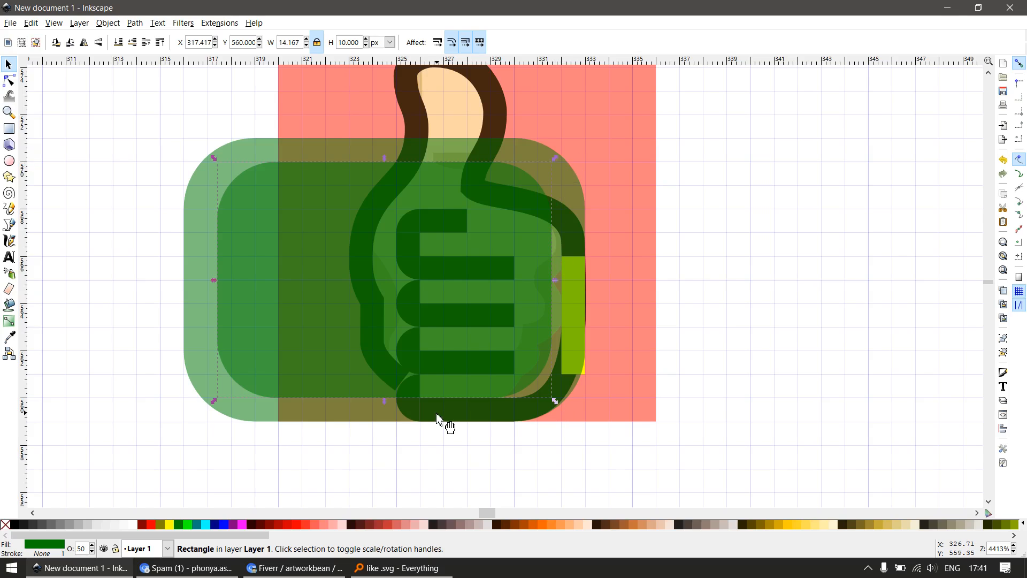
key("n")
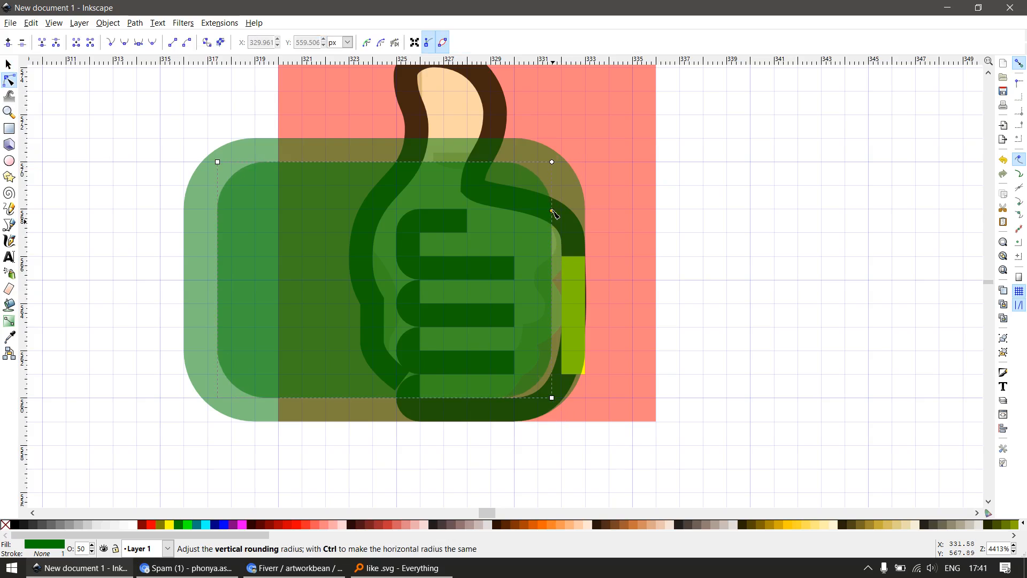
left_click_drag(554, 212, 556, 200)
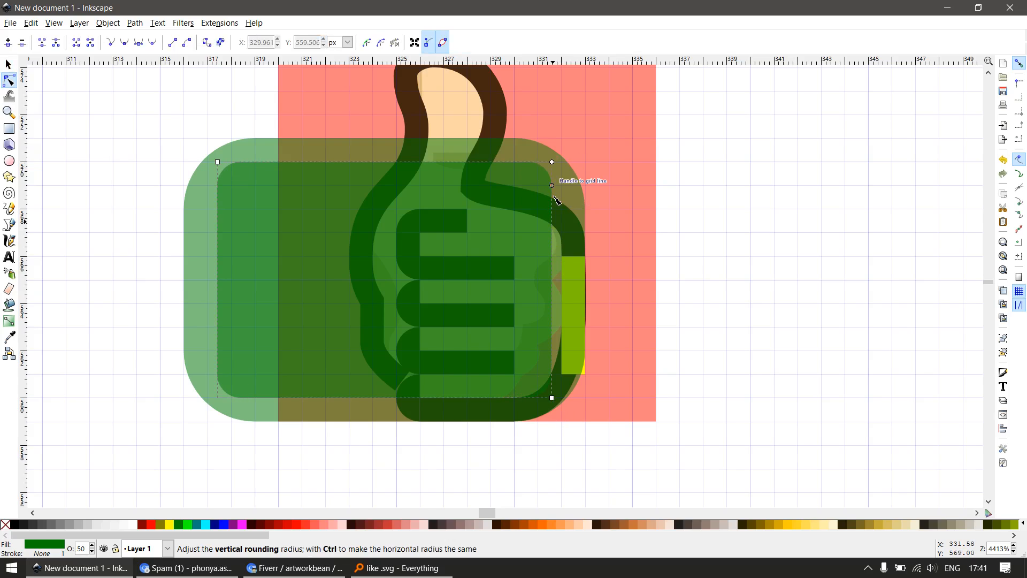
key("s")
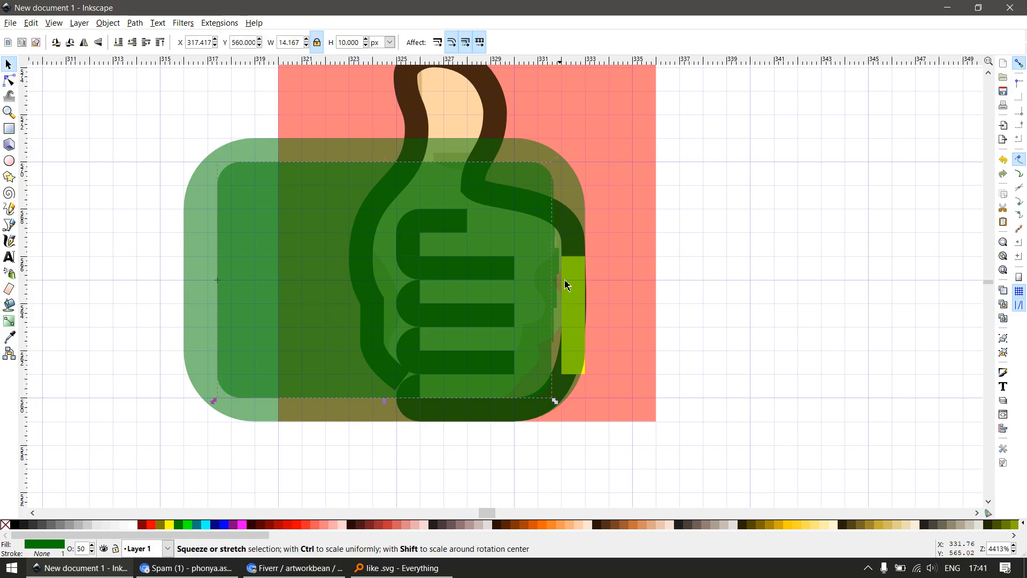
left_click_drag(567, 285, 570, 284)
left_click(206, 526)
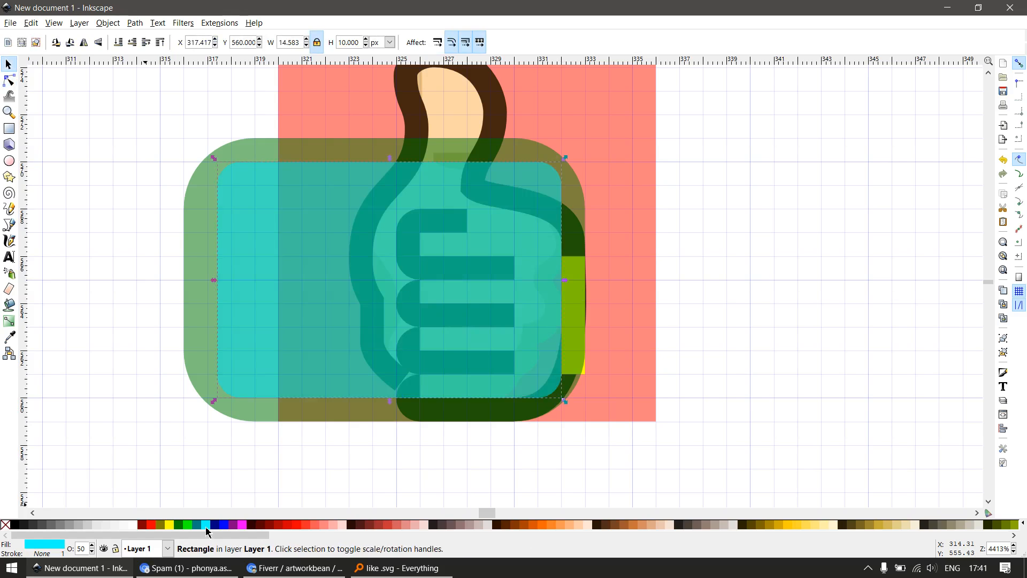
key("n")
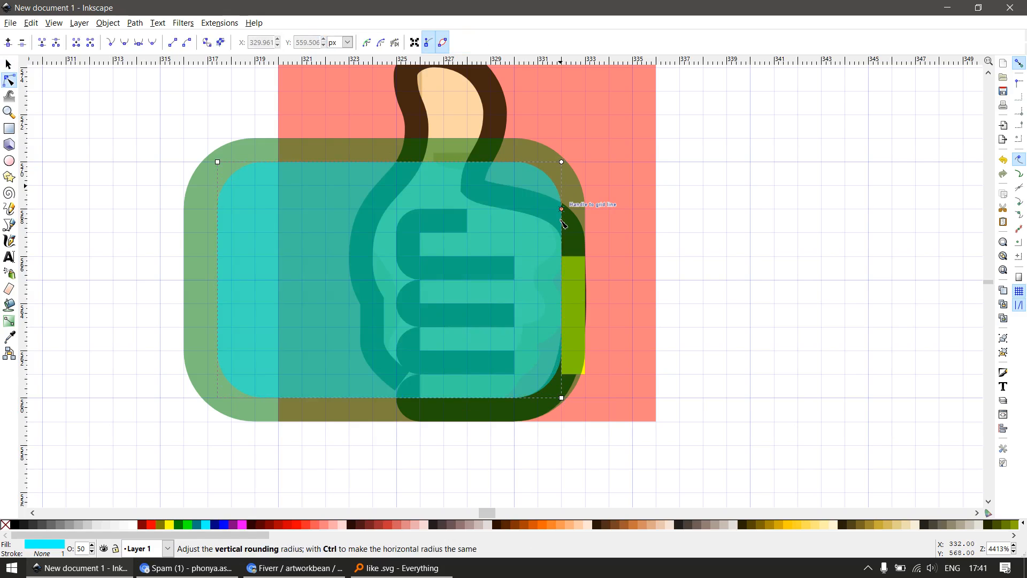
key("s")
Subtract the cyan rectangle from the green one and cut off the ring's left part with a 14 by 16 px rectangle at X 315, Y 555
left_click(455, 159, "shift")
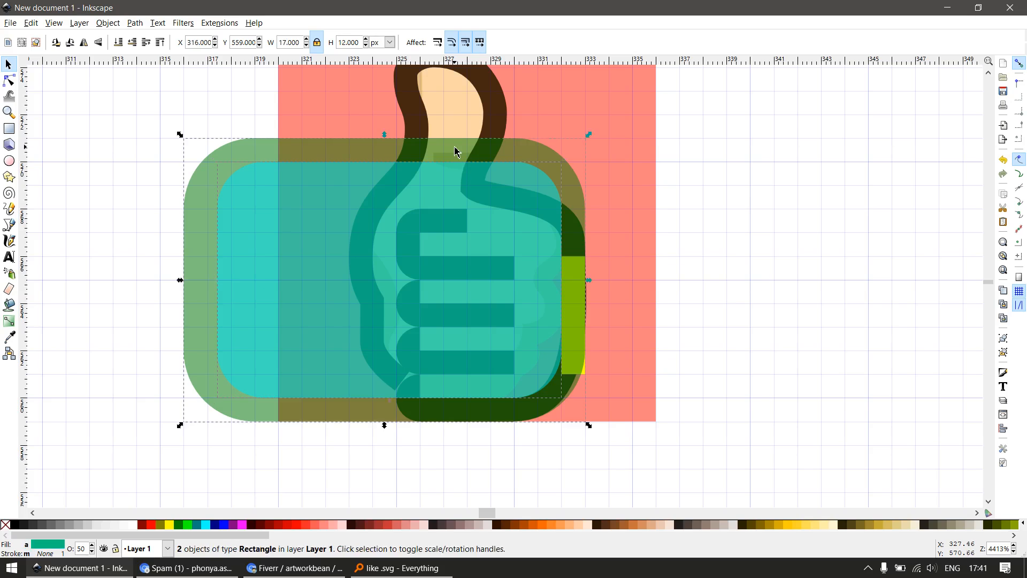
key("ctrl+minus")
key("e")
key("r")
left_click_drag(161, 114, 491, 492)
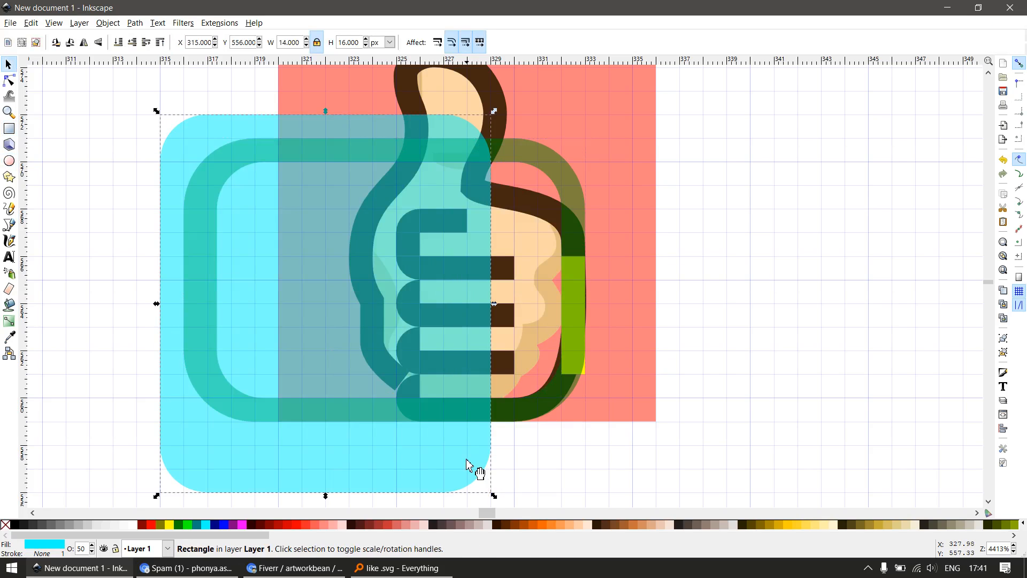
left_click(270, 44)
key("s")
left_click_drag(438, 375, 435, 396)
left_click(524, 423, "shift")
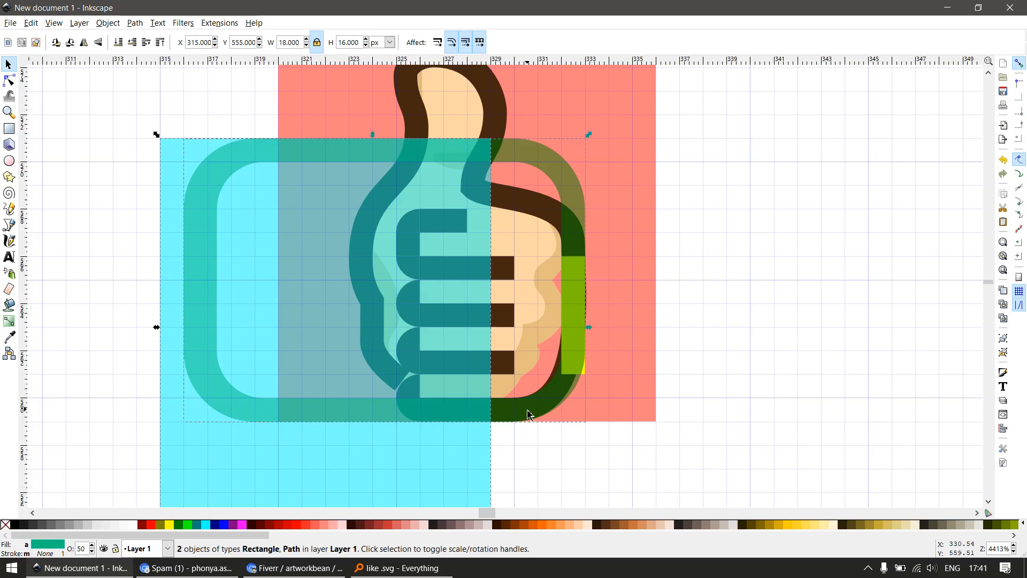
key("ctrl+minus")
Cut away the green ring's upper part with a 10 by 9 px rectangle, keeping only the lower right corner piece
key("r")
mouse_move(396, 105)
left_mouse_down()
mouse_move(645, 314)
mouse_move(635, 328)
left_mouse_up()
key("s")
left_click(545, 409, "shift")
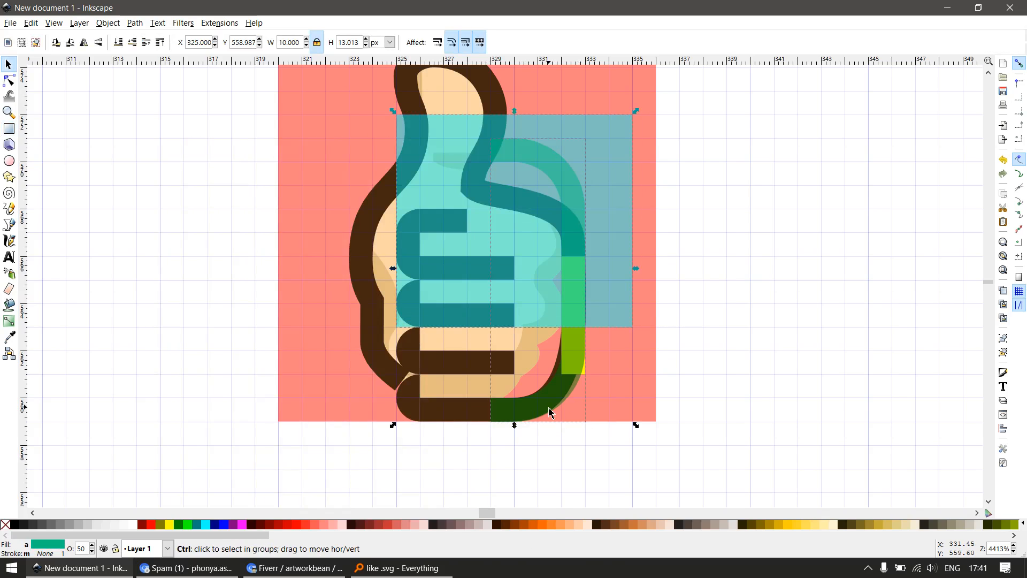
key("ctrl+minus")
Delete the yellow rectangle lying over the right side of the hand's outline
key("Escape")
left_click_drag(577, 290, 648, 345)
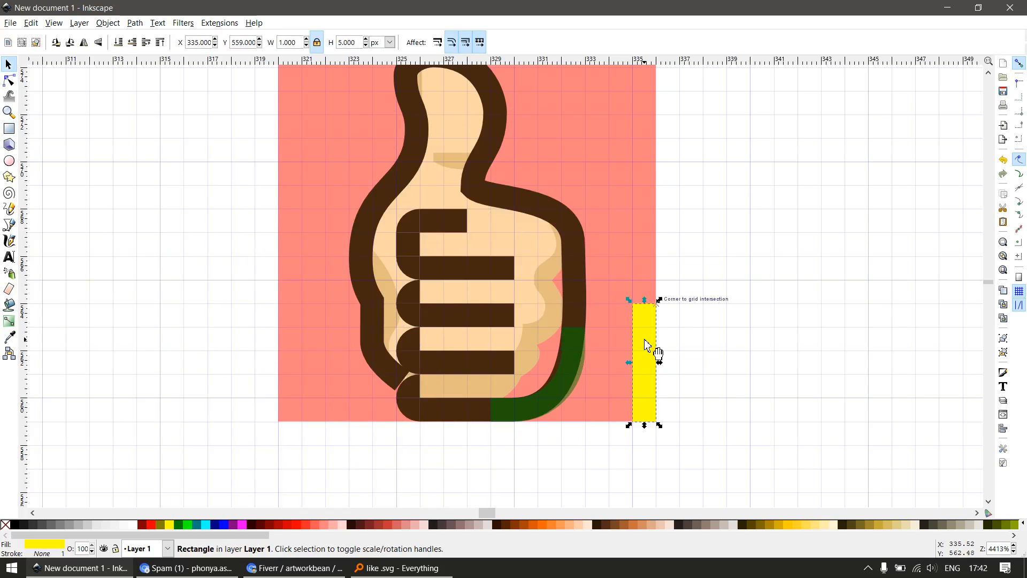
key("Delete")
double_click(570, 246)
key("s")
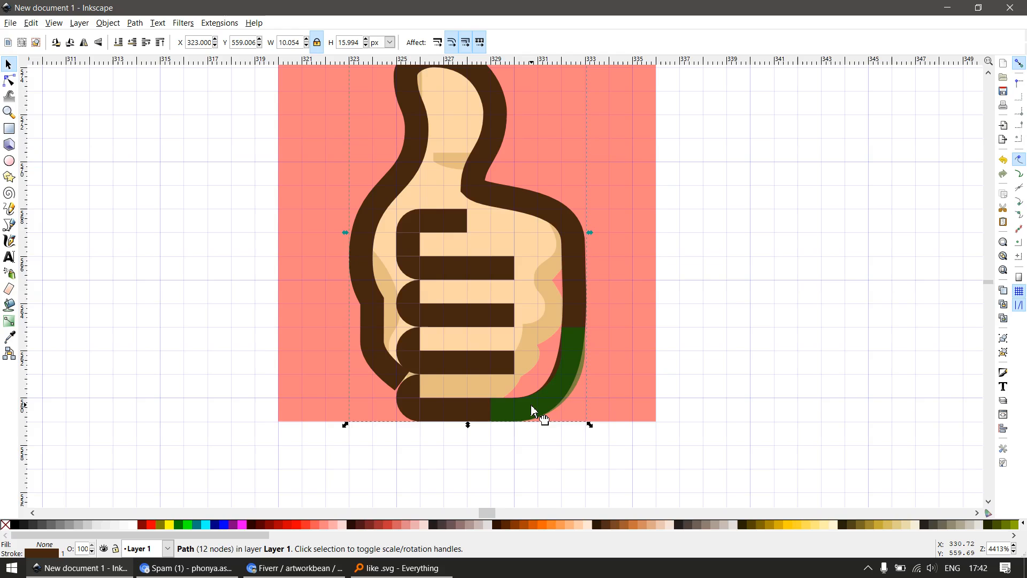
key("Escape")
left_click_drag(472, 415, 495, 437)
key("ctrl+z")
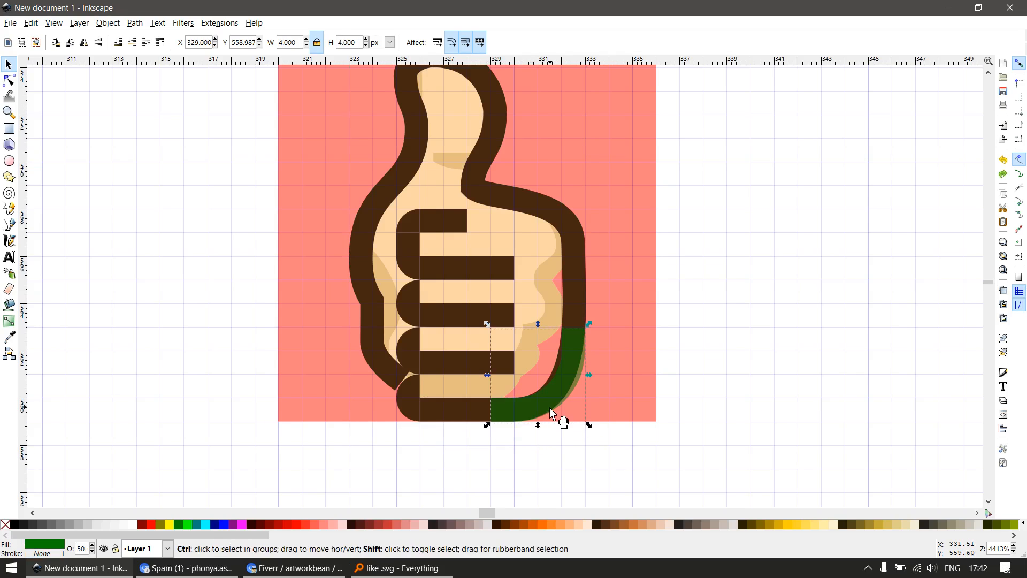
Recolour the green corner piece with the outline's dark brown at full opacity
left_click(557, 415)
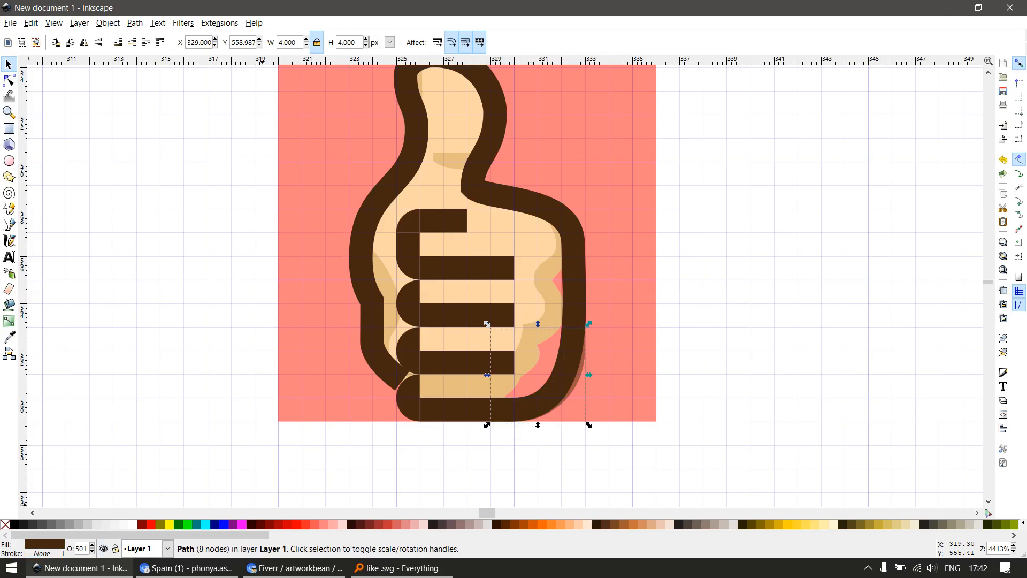
key("Escape")
scroll(487, 395, "down", 2)
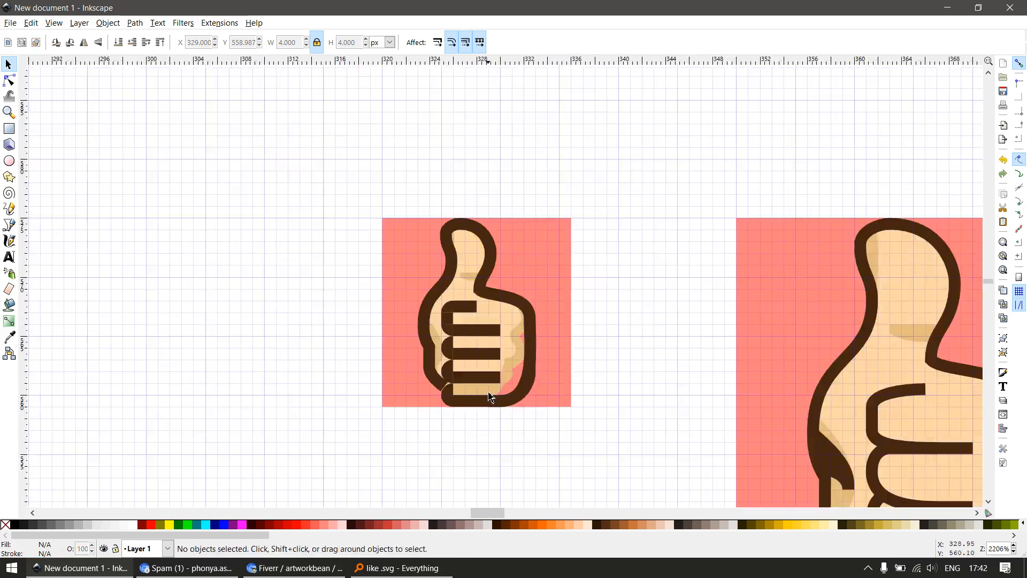
Delete the outline's lower right nodes below the upper knuckle, where the rounded corner piece replaces them
key("z")
left_click_drag(393, 221, 560, 423)
key("s")
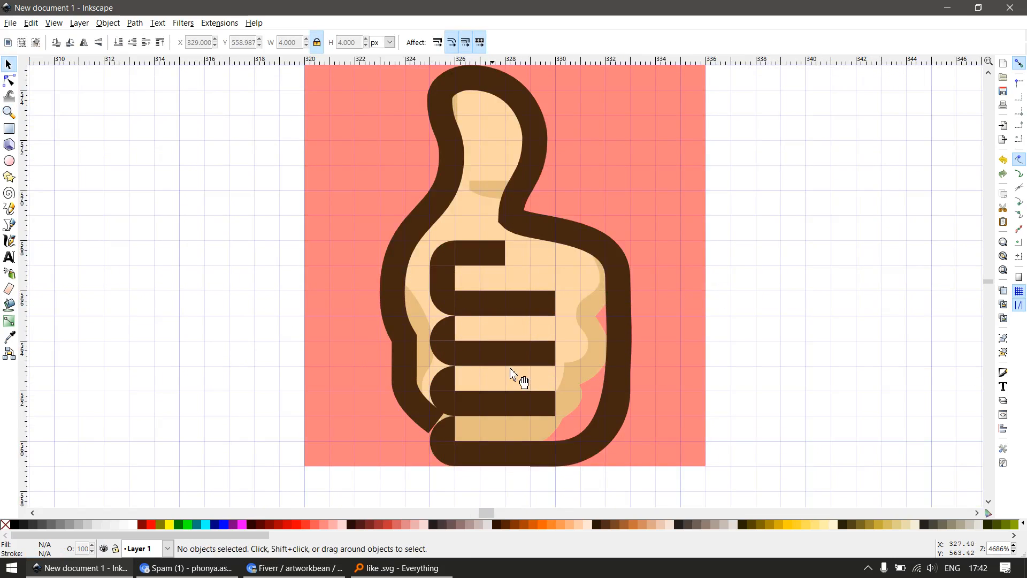
left_click_drag(512, 373, 618, 391)
key("ctrl+z")
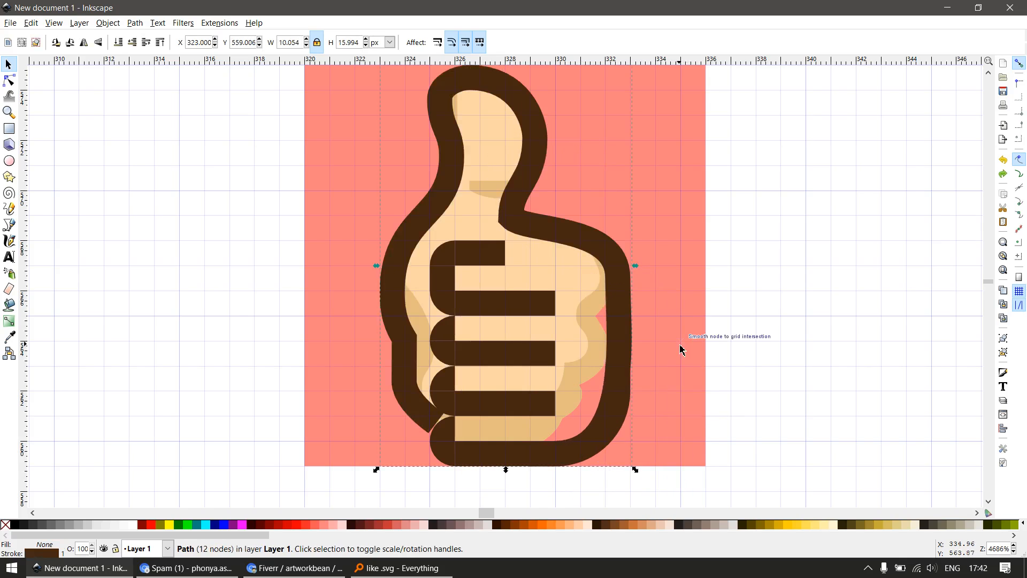
key("n")
left_click_drag(680, 329, 540, 486)
key("Delete")
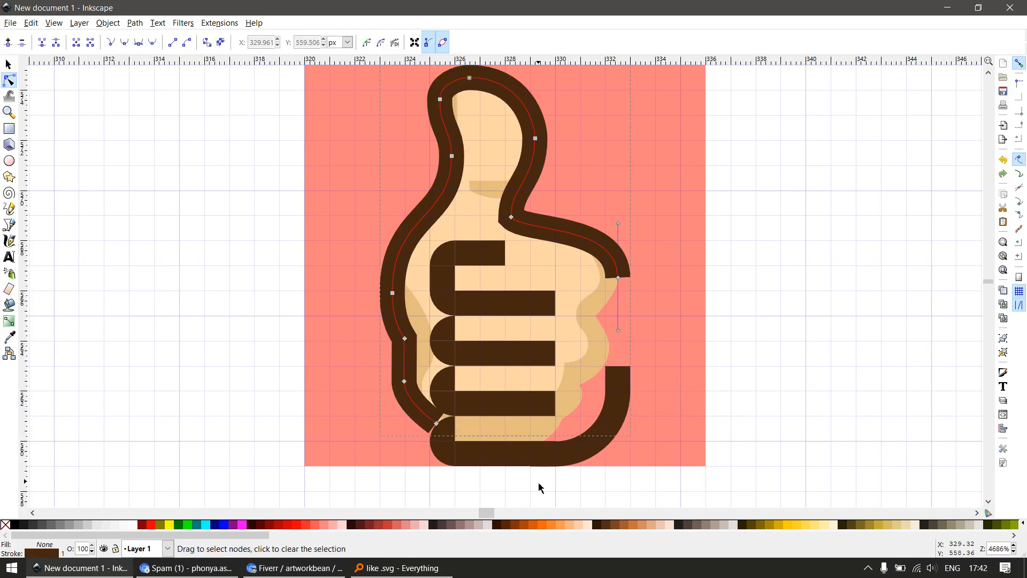
key("s")
scroll(566, 274, "down", 1)
key("z")
left_click_drag(613, 277, 613, 279)
key("e")
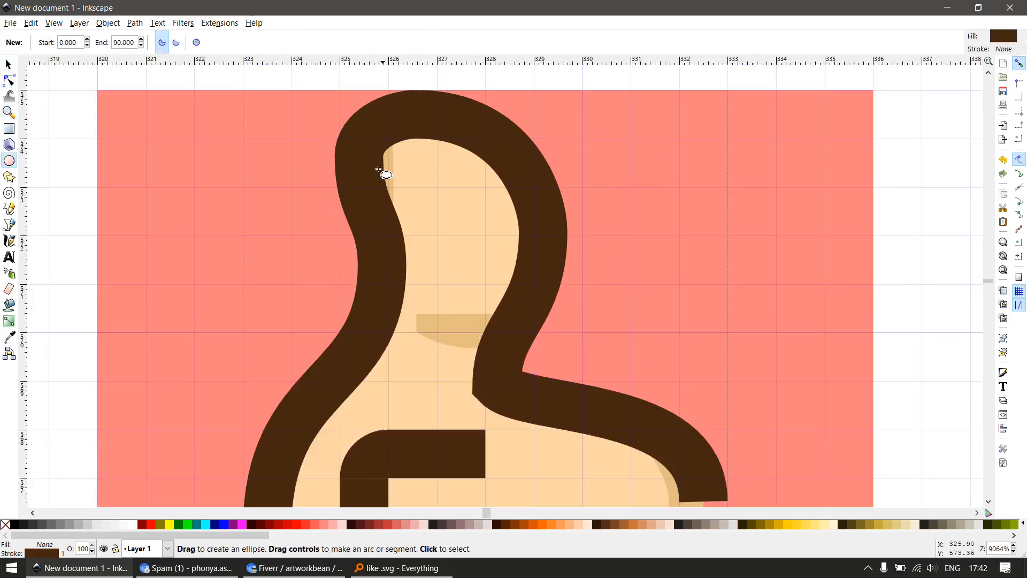
key("r")
key("s")
Place a copy of the short top finger bar, rotated 90°, on the thumb's left edge as a lime strip about 1 by 4 px
scroll(441, 256, "down", 2)
left_click_drag(452, 363, 428, 270)
key("ctrl+z")
key("ctrl+d")
key("ctrl+[")
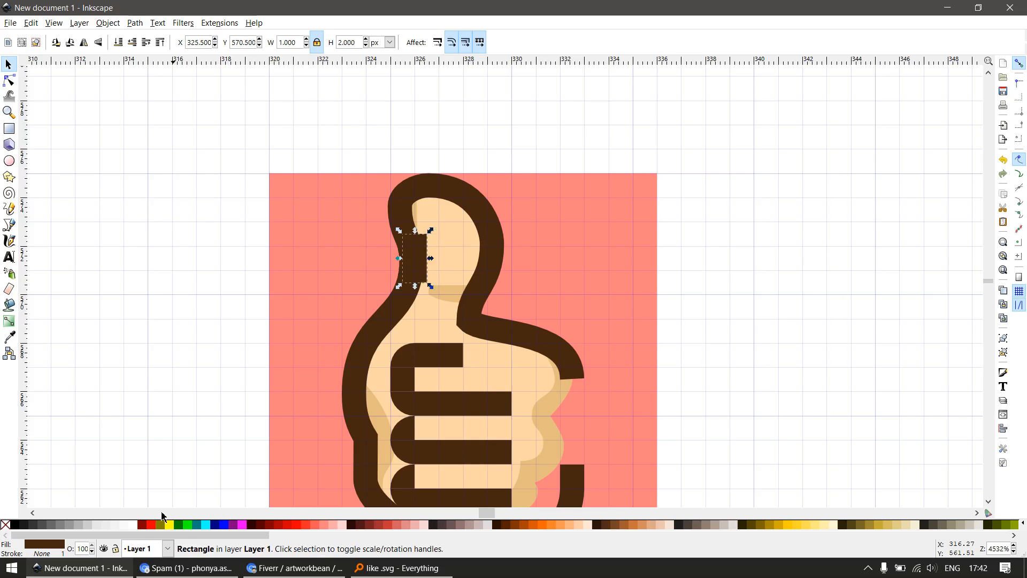
left_click(179, 525)
left_click_drag(418, 244, 405, 300)
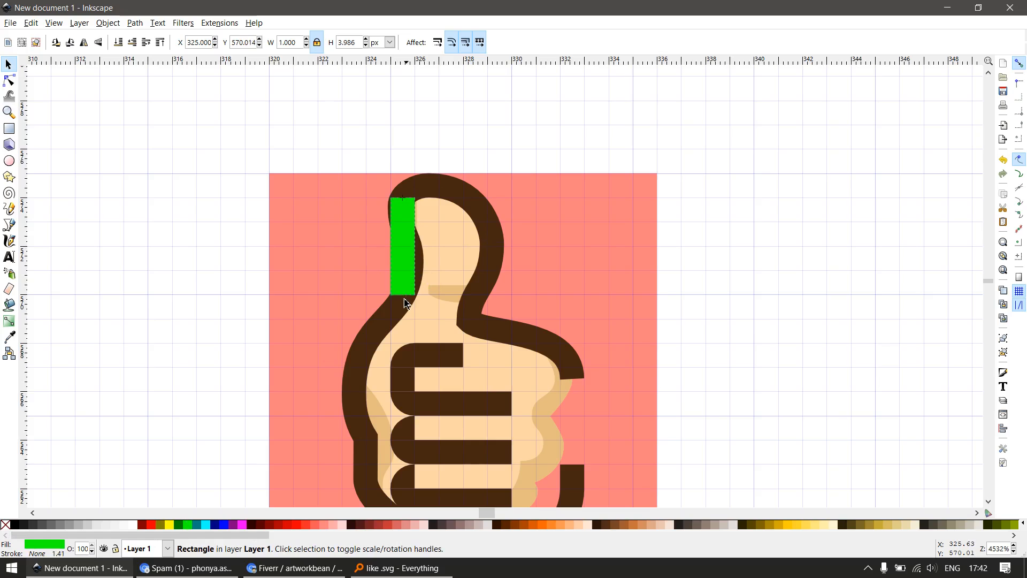
Place a copy of the top finger's 1 px rounded corner above the thumb's vertical strip and give it the strip's lime fill
left_click(405, 361)
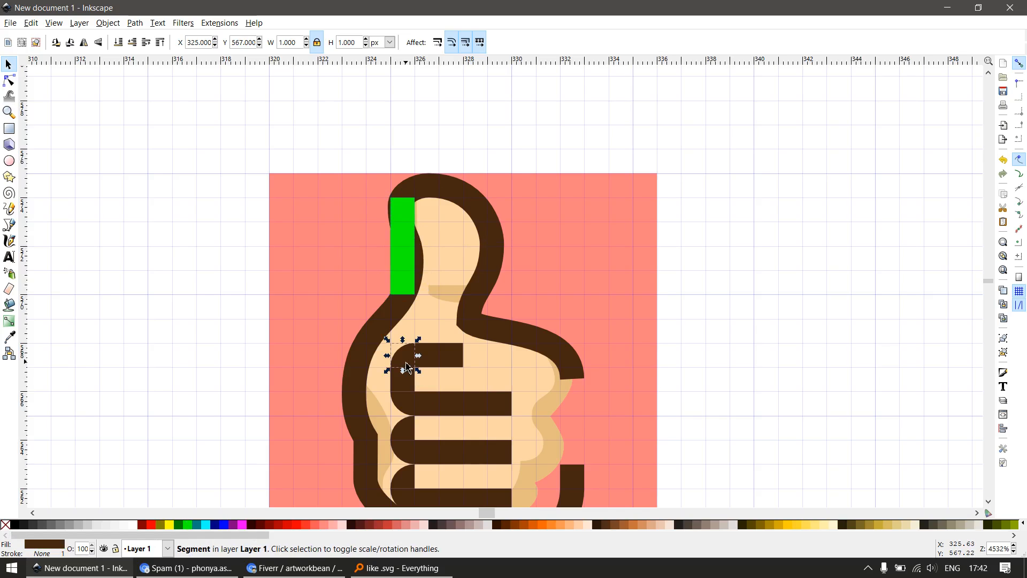
left_click_drag(405, 367, 415, 191)
left_click(399, 201)
key("ctrl+c")
left_click(403, 187)
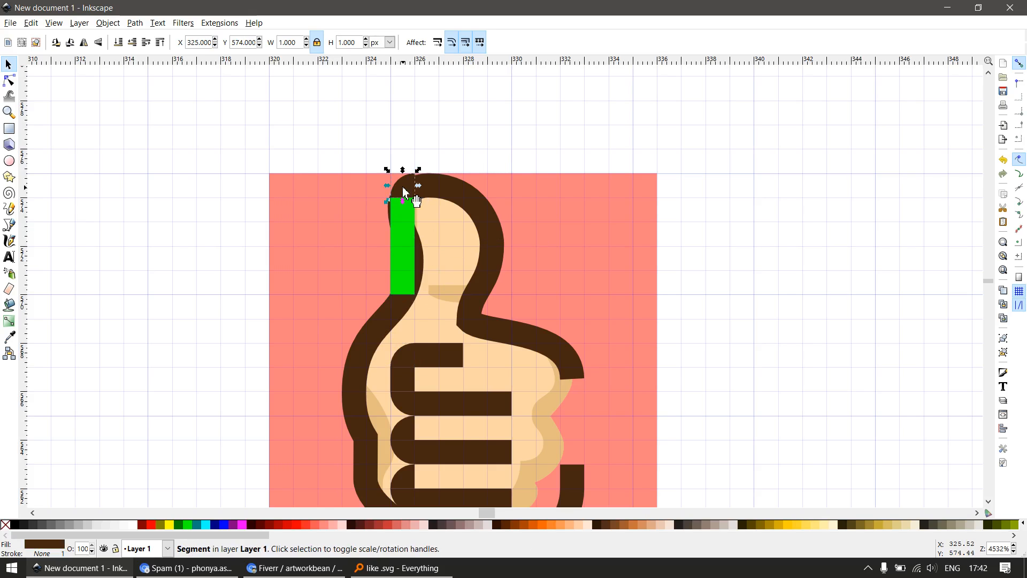
key("ctrl+shift+v")
scroll(438, 221, "up", 1)
left_click_drag(419, 207, 517, 218)
key("ctrl+d")
key("Delete")
Draw a fully rounded cyan rectangle about 12 by 7 px over the thumb at 50% opacity
key("r")
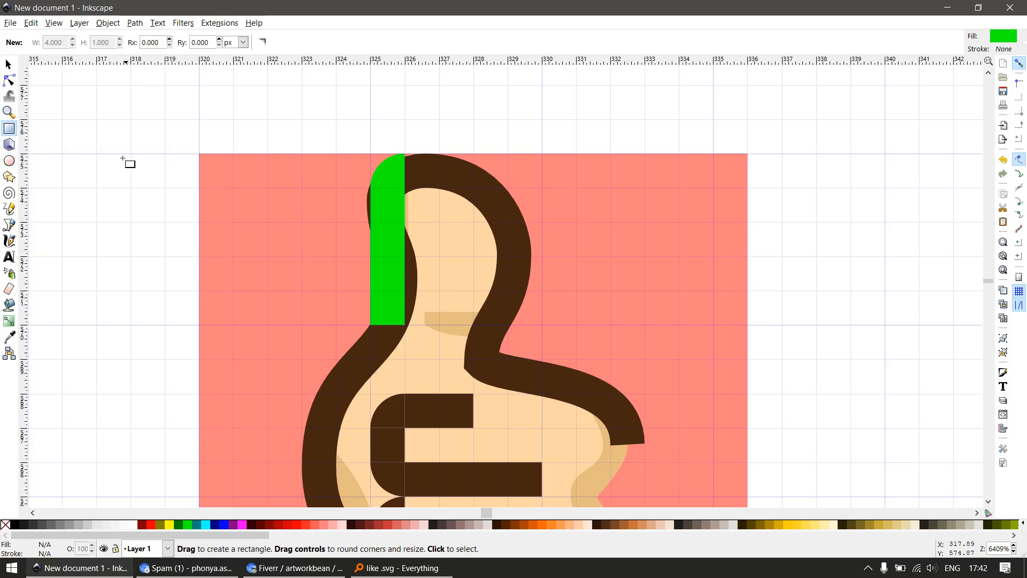
left_click_drag(123, 159, 540, 321)
left_click_drag(542, 156, 587, 312)
key("s")
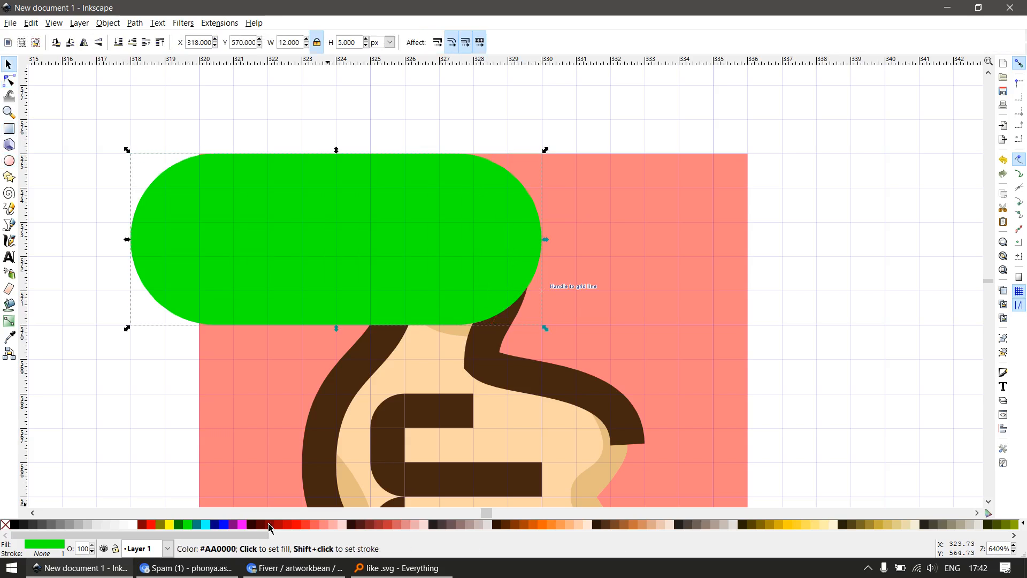
left_click(208, 527)
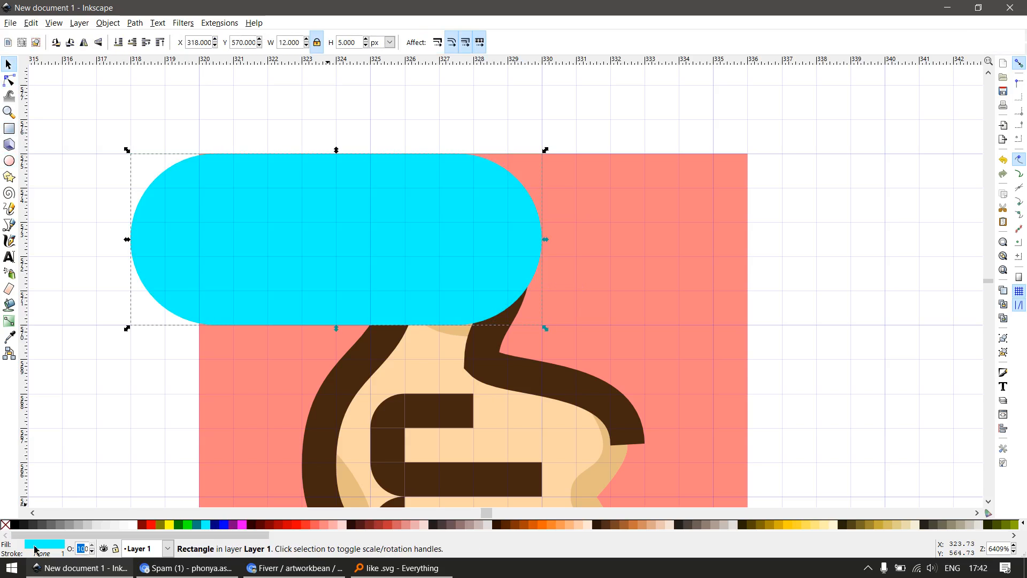
key("Return")
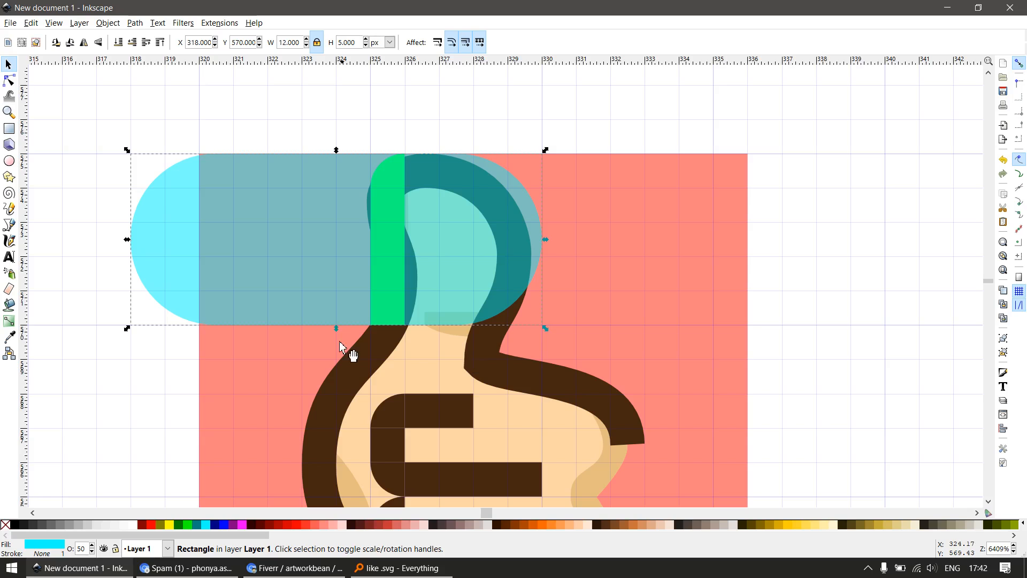
left_click_drag(336, 328, 343, 397)
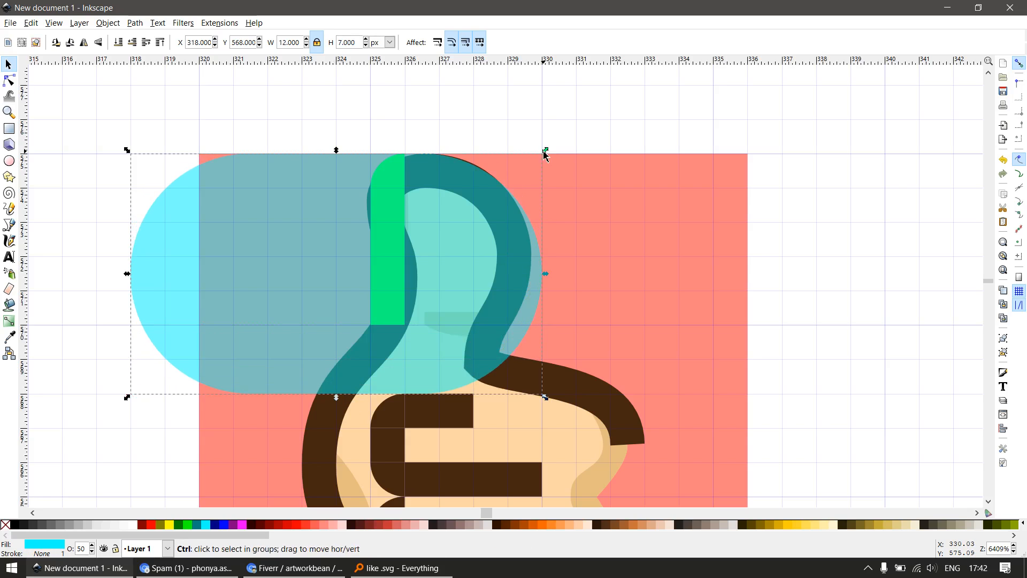
Cut a 5 px high red inner copy, shifted towards the thumb's outer side, out of the cyan shape to leave a ring
key("ctrl+d")
left_click_drag(546, 151, 513, 190)
left_click(148, 525)
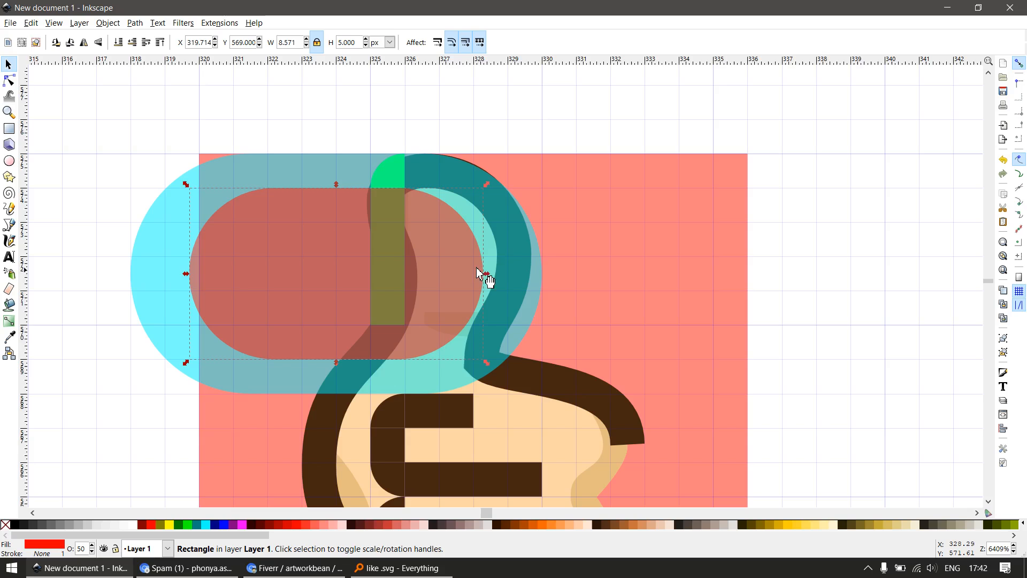
left_click_drag(449, 276, 468, 278)
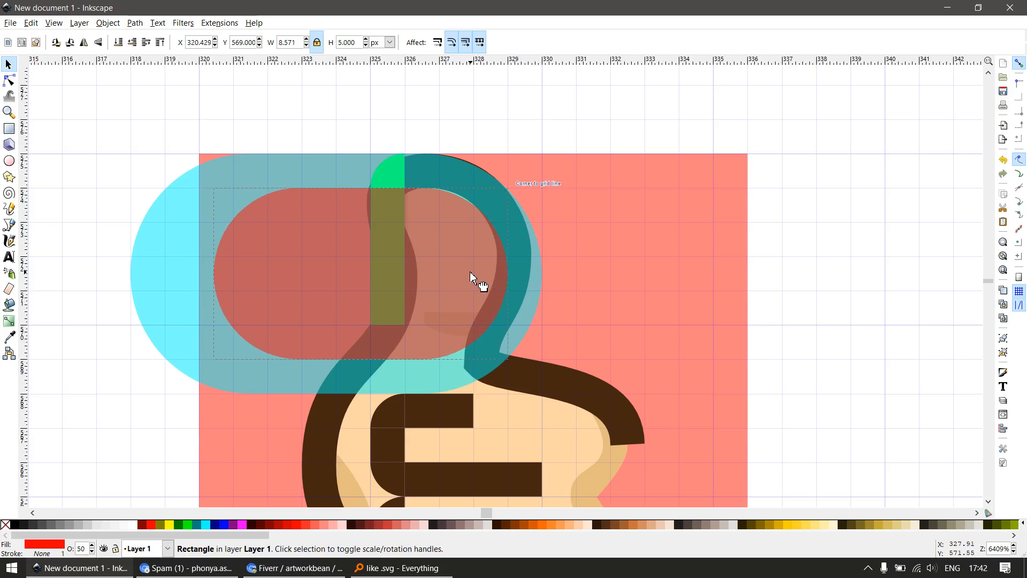
left_click(323, 174, "shift")
key("ctrl+minus")
Cut away the ring's half beyond the thumb strip with a sharp-cornered rectangle about 10 by 11 px
key("r")
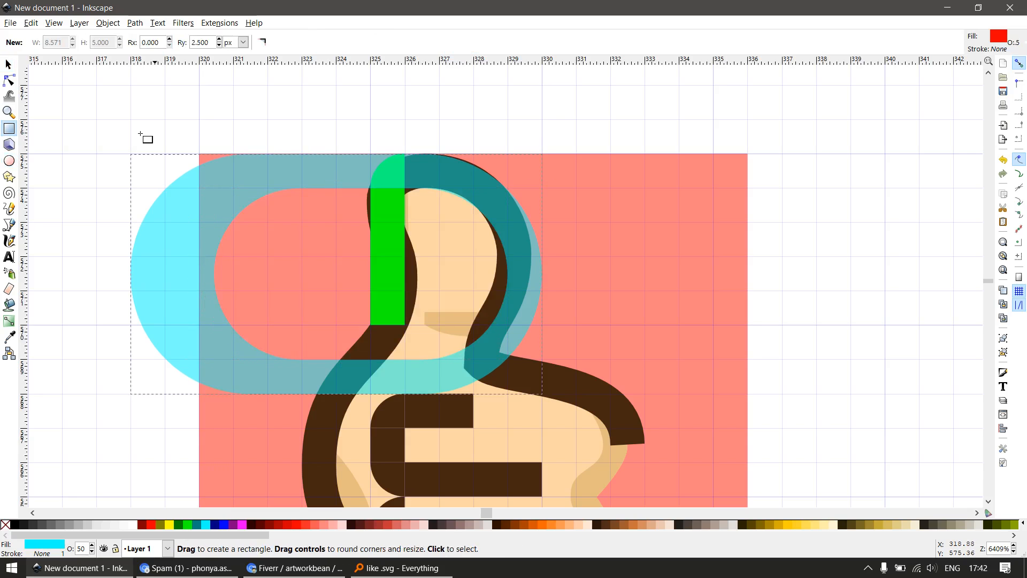
left_click_drag(74, 92, 404, 467)
left_click(273, 42)
key("s")
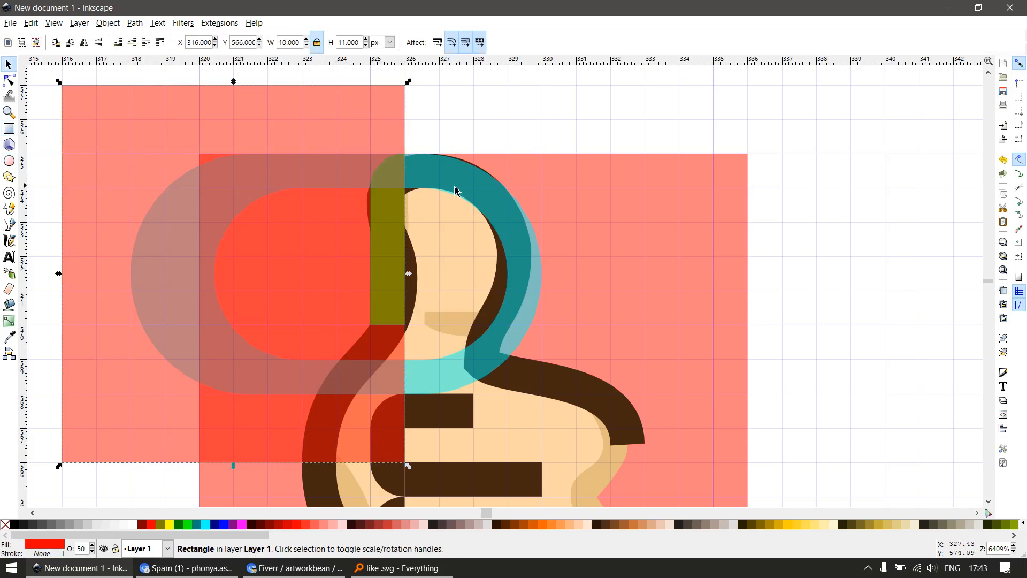
left_click(458, 192, "shift")
key("ctrl+minus")
scroll(464, 193, "up", 2)
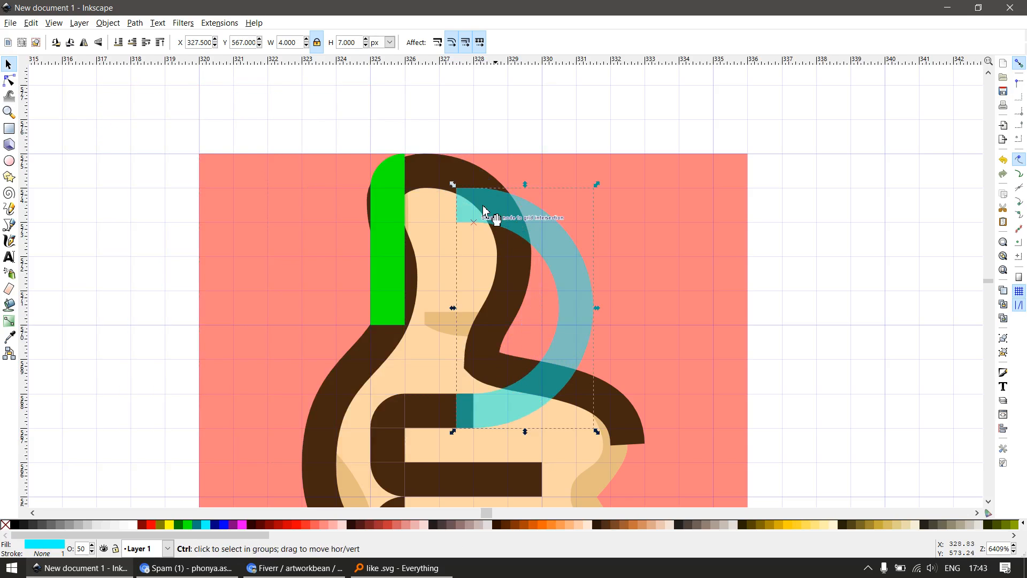
Trim the cyan arc's lower end with a rectangle about 4 by 4 px placed over the thumb's base
key("r")
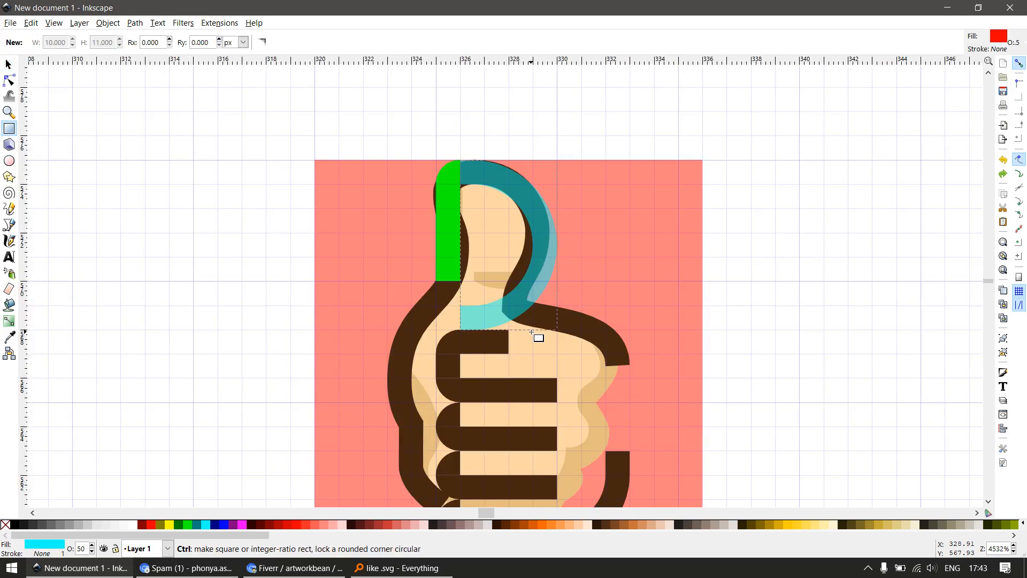
scroll(532, 331, "up", 2)
key("e")
key("r")
left_click_drag(293, 183, 488, 387)
key("s")
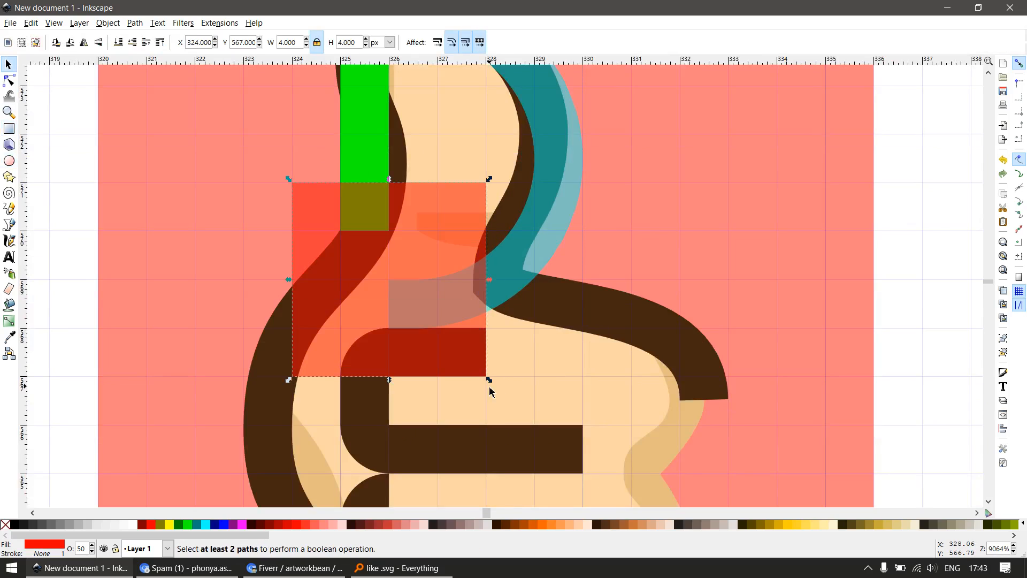
left_click(542, 263, "shift")
key("ctrl+minus")
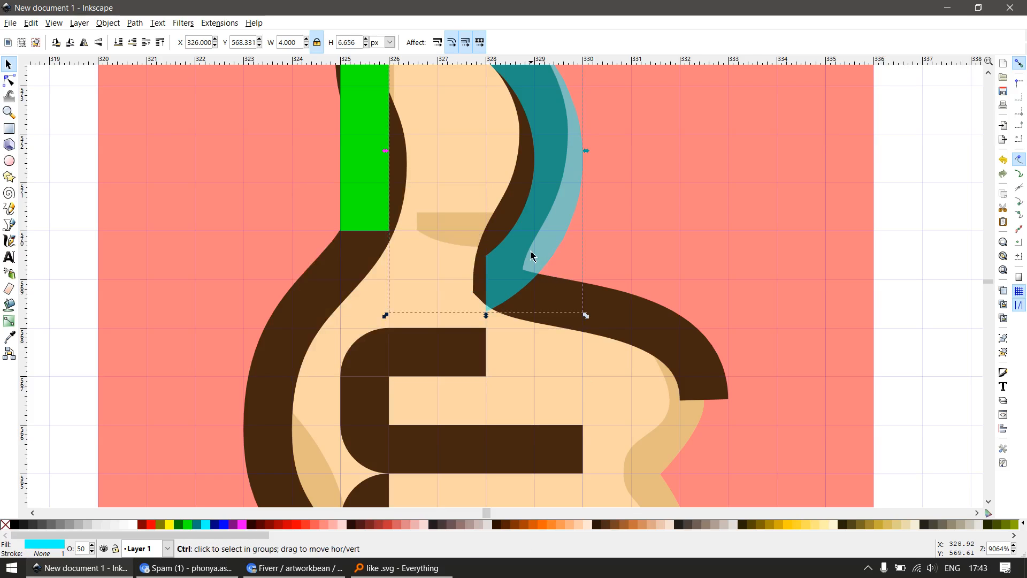
scroll(527, 260, "up", 1)
scroll(524, 284, "down", 2)
scroll(525, 304, "up", 1)
scroll(583, 334, "down", 3)
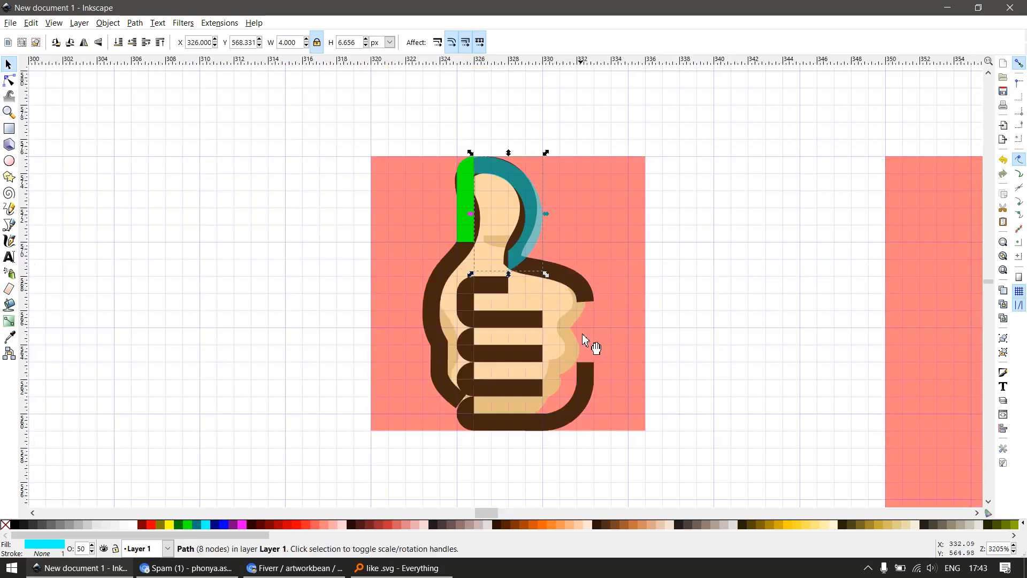
scroll(589, 364, "up", 1)
key("e")
key("r")
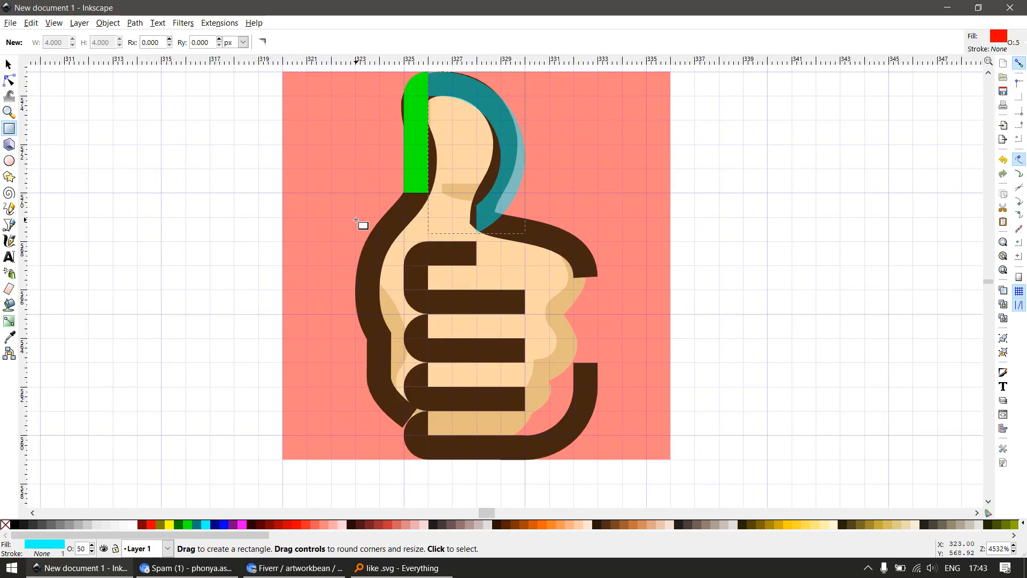
left_click_drag(331, 217, 598, 484)
key("s")
key("n")
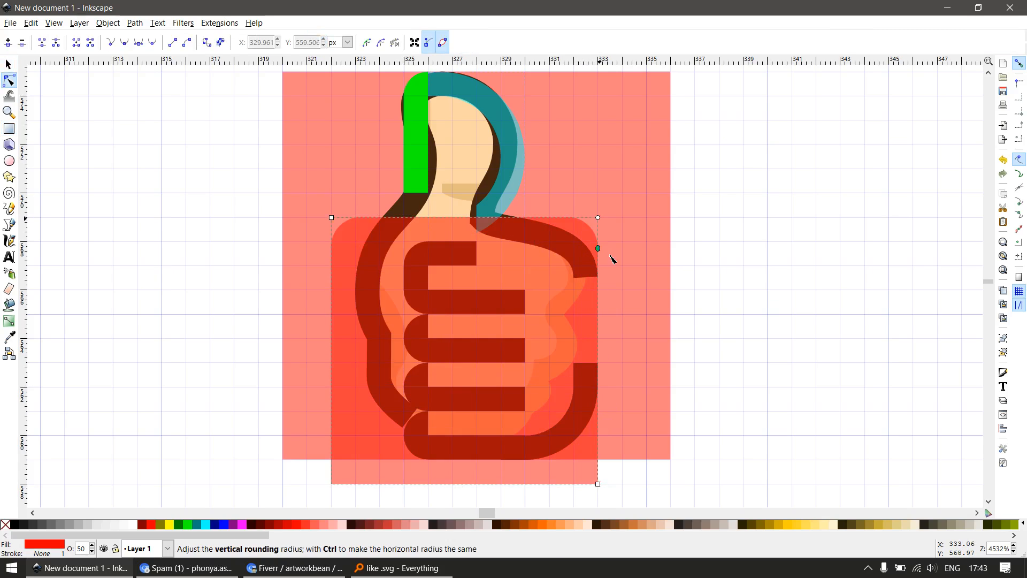
left_click_drag(613, 260, 617, 298)
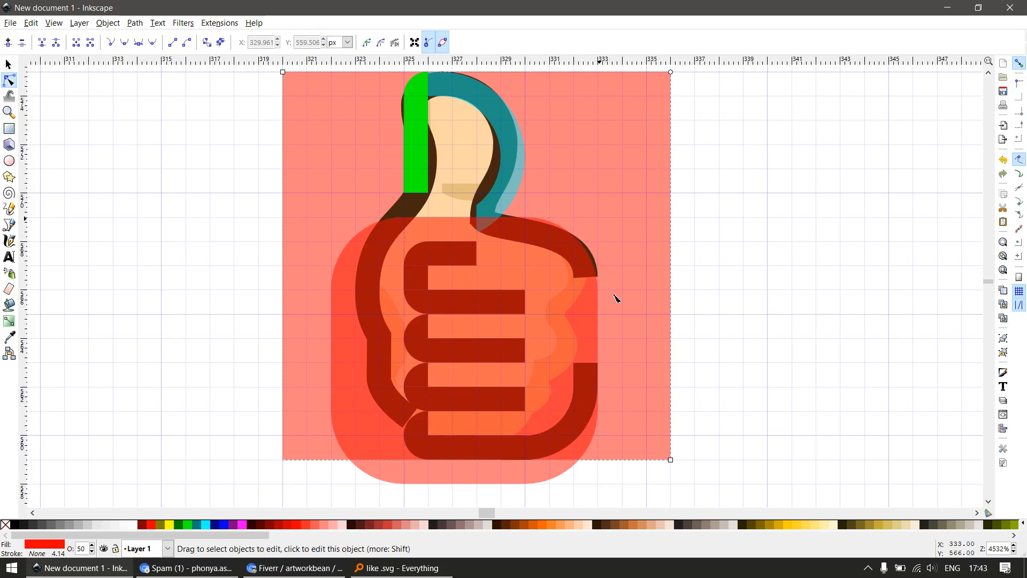
key("s")
left_click(600, 327)
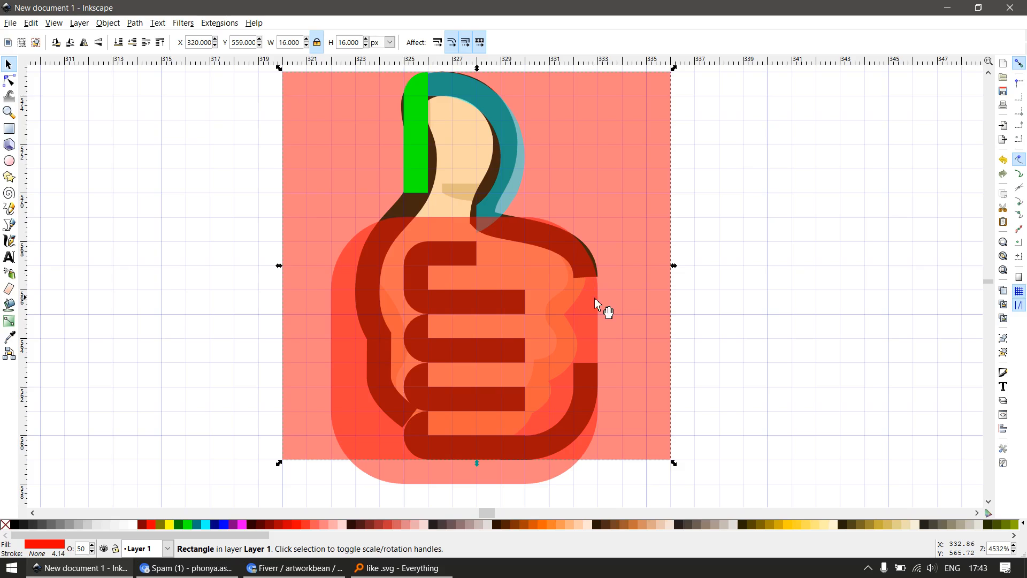
key("Delete")
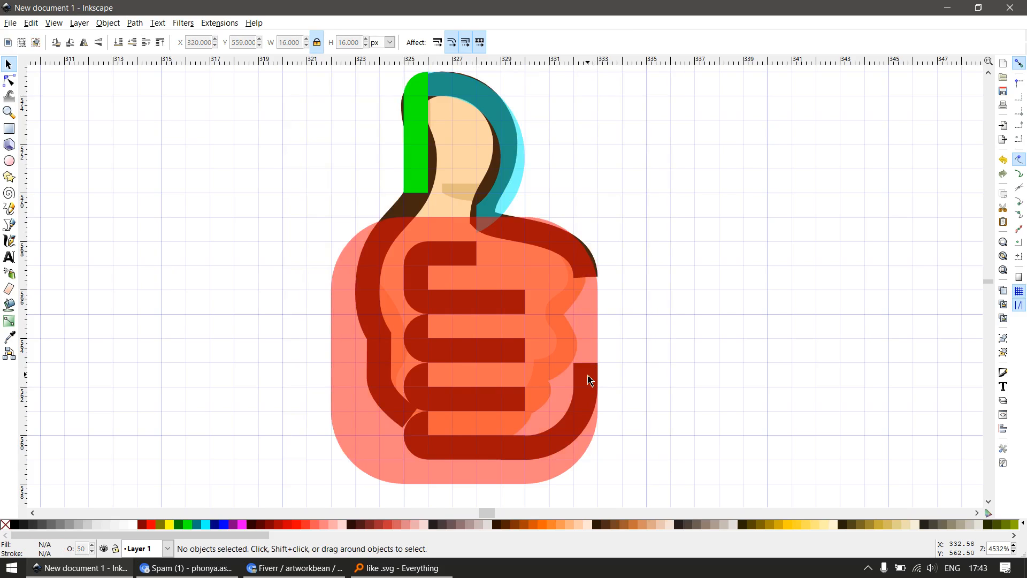
key("ctrl+z")
left_click(553, 478)
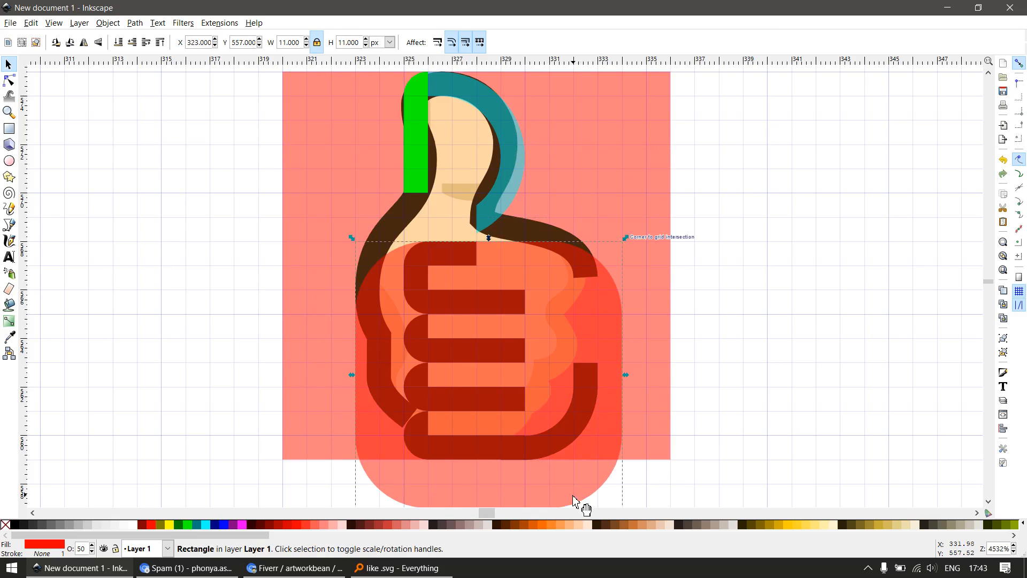
key("Delete")
Place a vertically mirrored copy of the fist's 4 px lower rounded corner on the upper knuckle and fill it blue
left_click(577, 431)
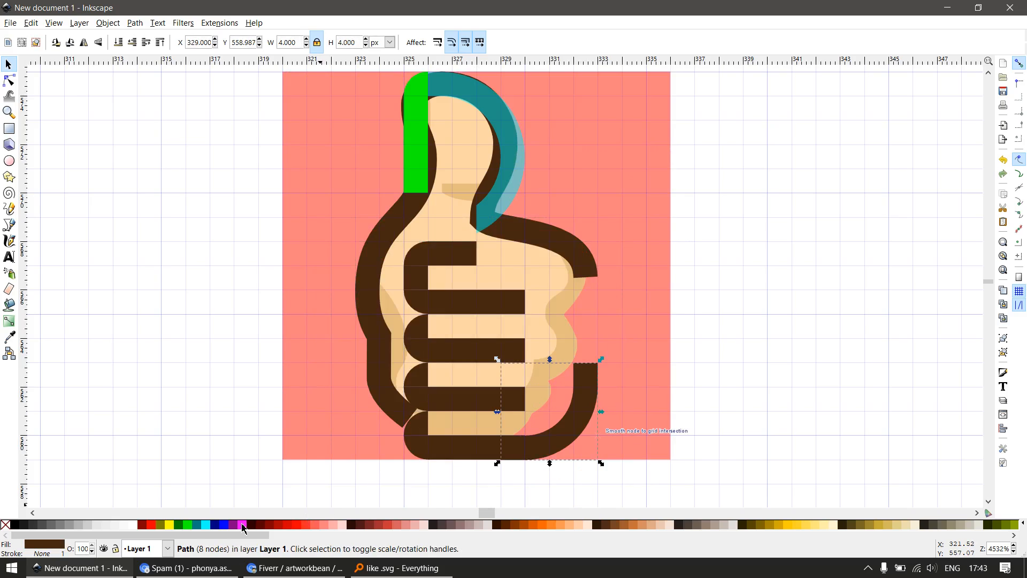
left_click(225, 525)
left_click_drag(587, 420, 598, 268)
scroll(547, 242, "up", 1)
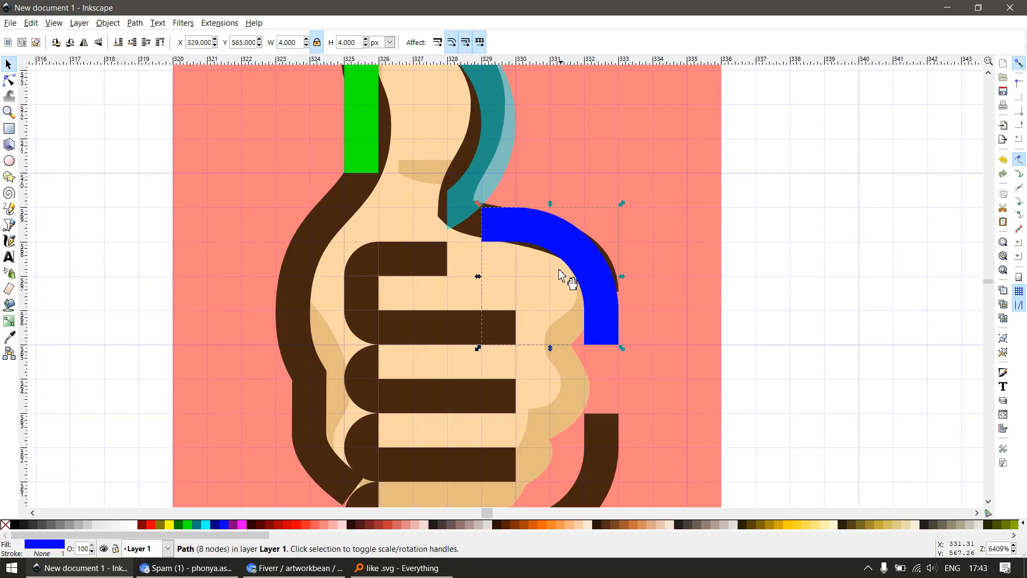
scroll(464, 227, "up", 2)
key("r")
left_click_drag(450, 209, 537, 265)
key("s")
key("Delete")
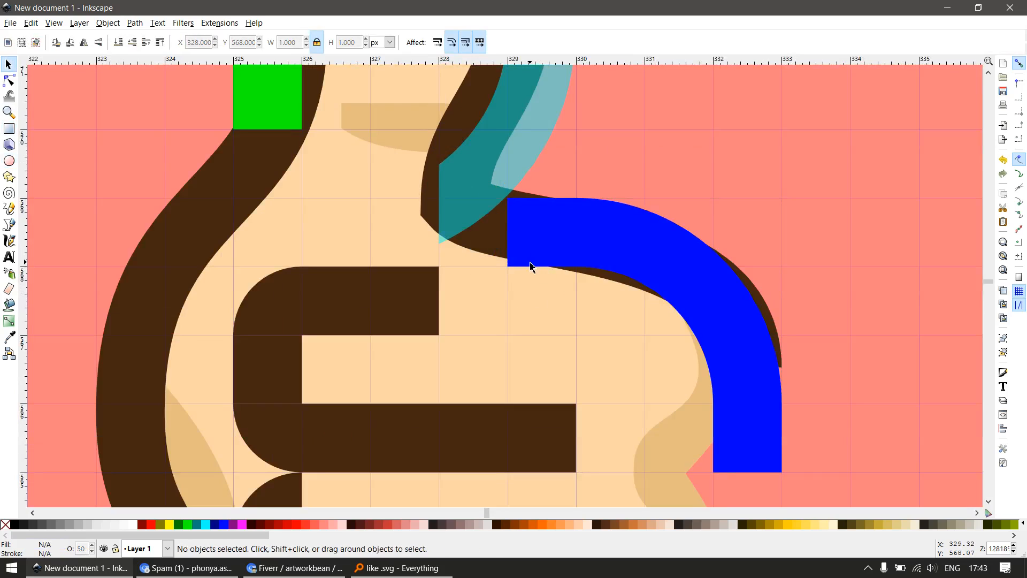
Trim the cyan arc's lower end level with the blue knuckle piece's upper edge, using a 2 px wide rectangle
key("r")
left_click_drag(372, 131, 493, 299)
left_click(273, 42)
key("s")
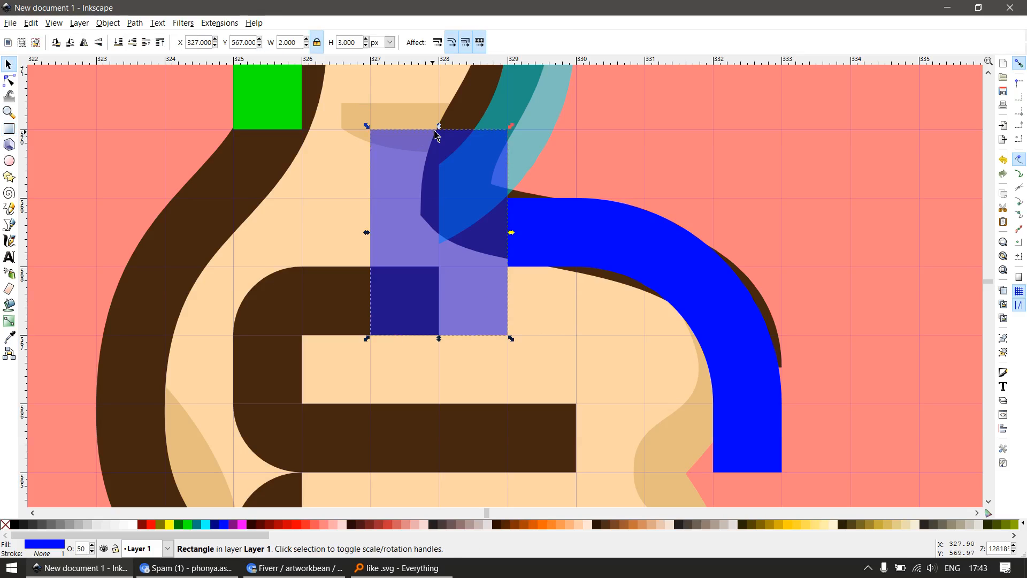
left_click_drag(439, 127, 485, 101)
scroll(502, 179, "down", 2)
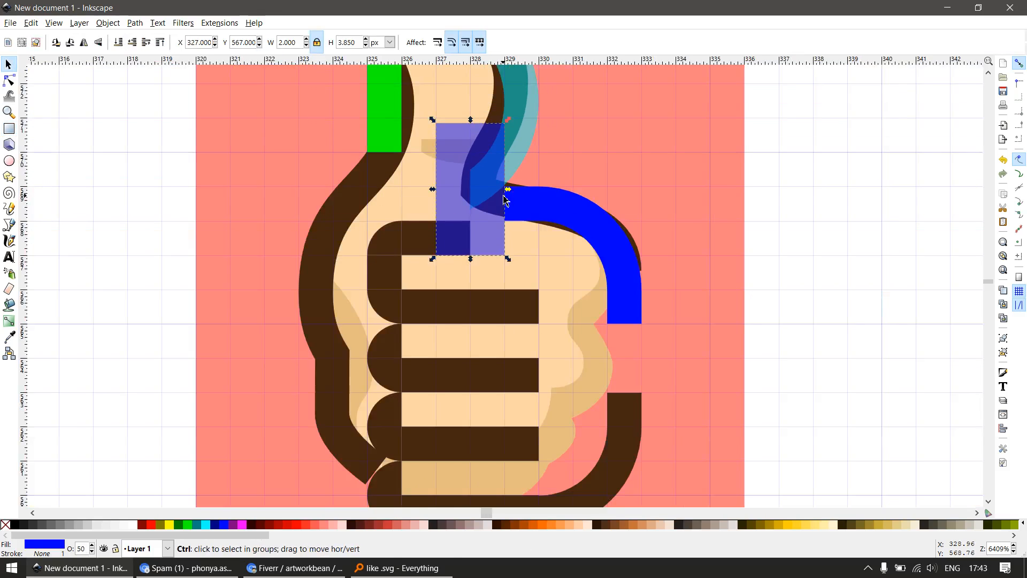
scroll(503, 197, "up", 2)
left_click_drag(477, 141, 476, 278)
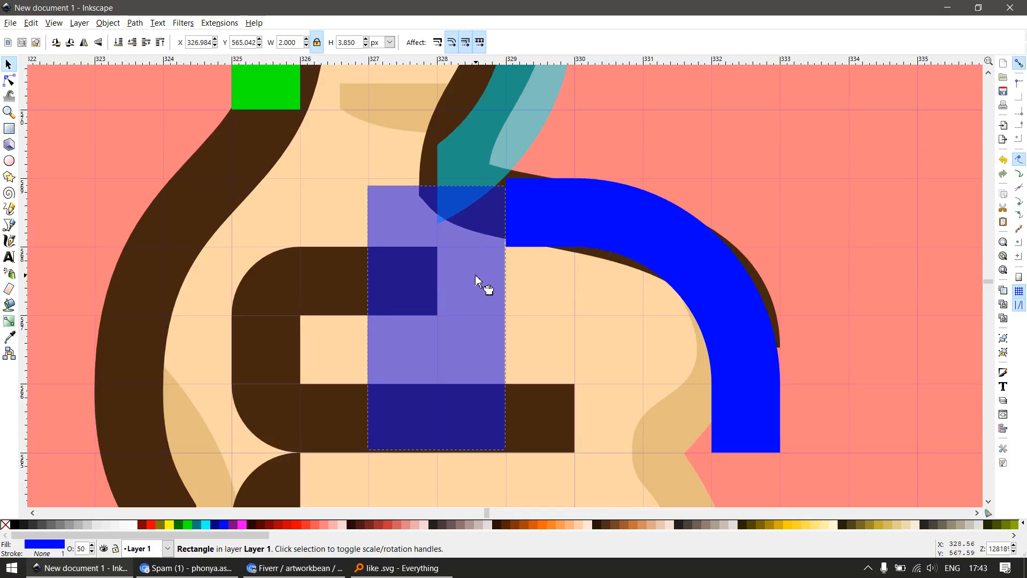
left_click(506, 144, "shift")
key("ctrl+minus")
scroll(293, 243, "down", 1)
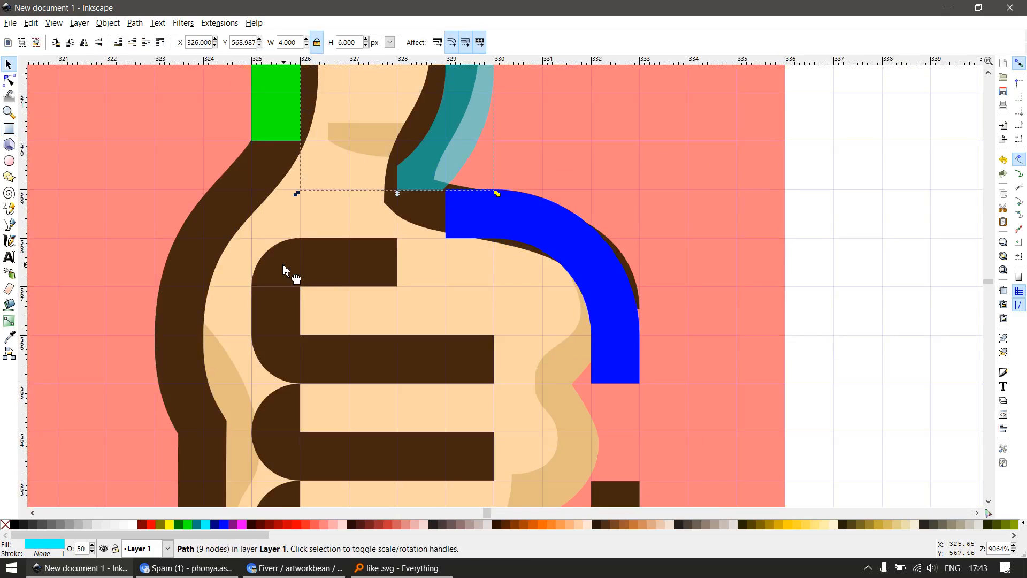
Place a copy of the finger's 1 px rounded corner between the thumb arc and the knuckle piece, and make it blue
left_click(285, 273)
left_click_drag(285, 273, 431, 214)
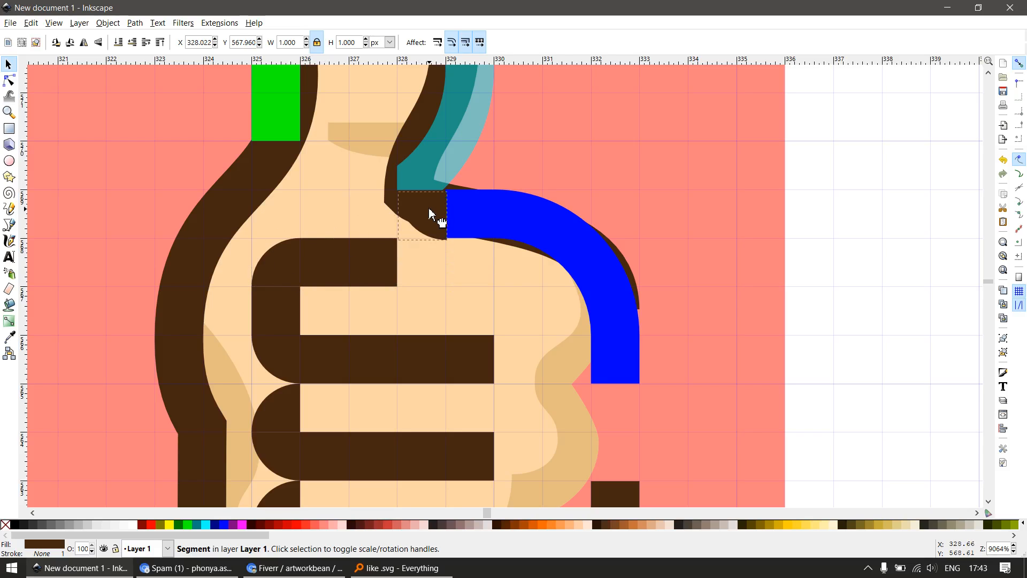
scroll(537, 257, "down", 2)
left_click(536, 243)
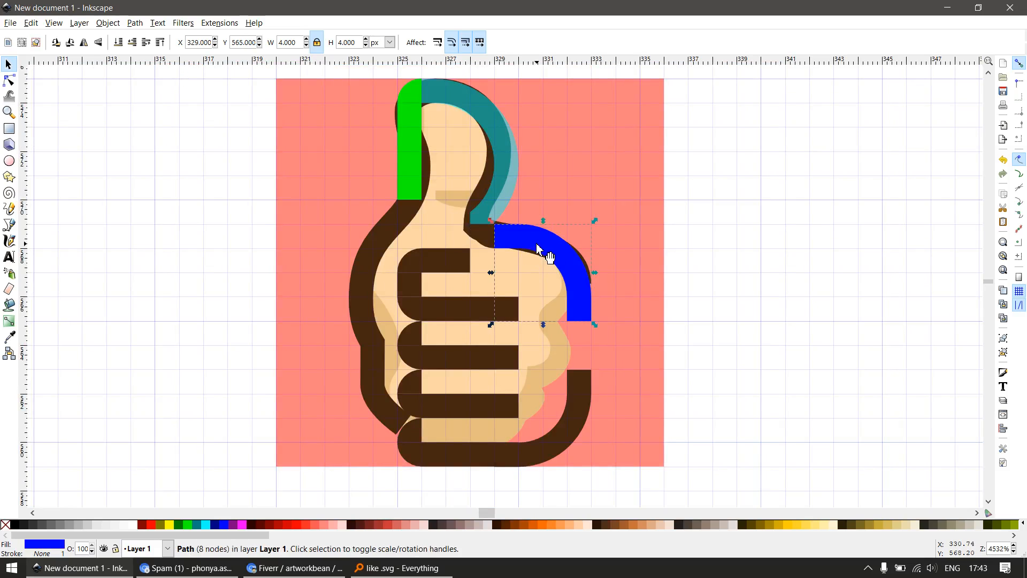
left_click(485, 238)
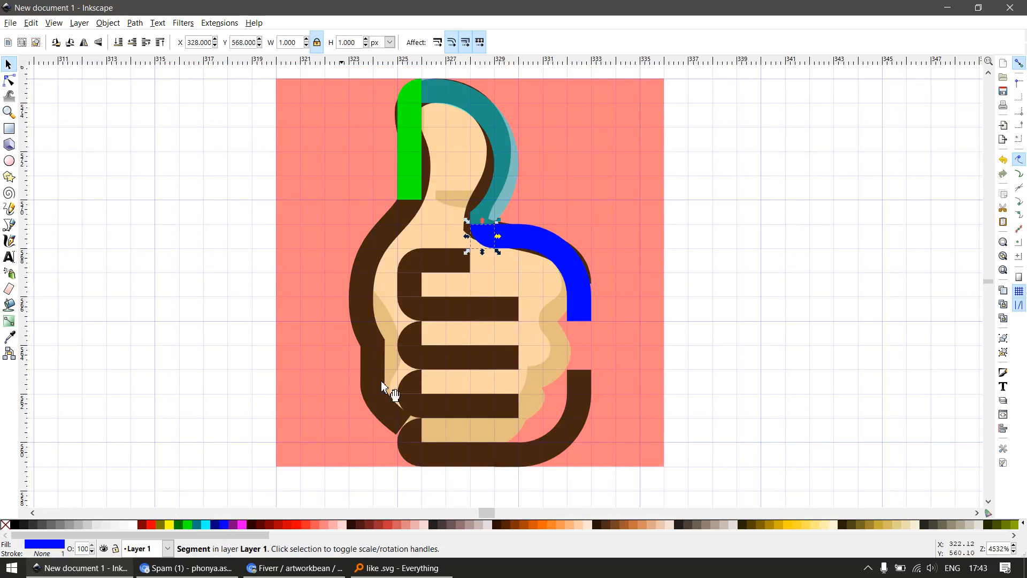
Recolour the thumb's cyan arc and lime strip with the knuckle piece's blue
left_click(504, 178, "ctrl")
key("ctrl+z")
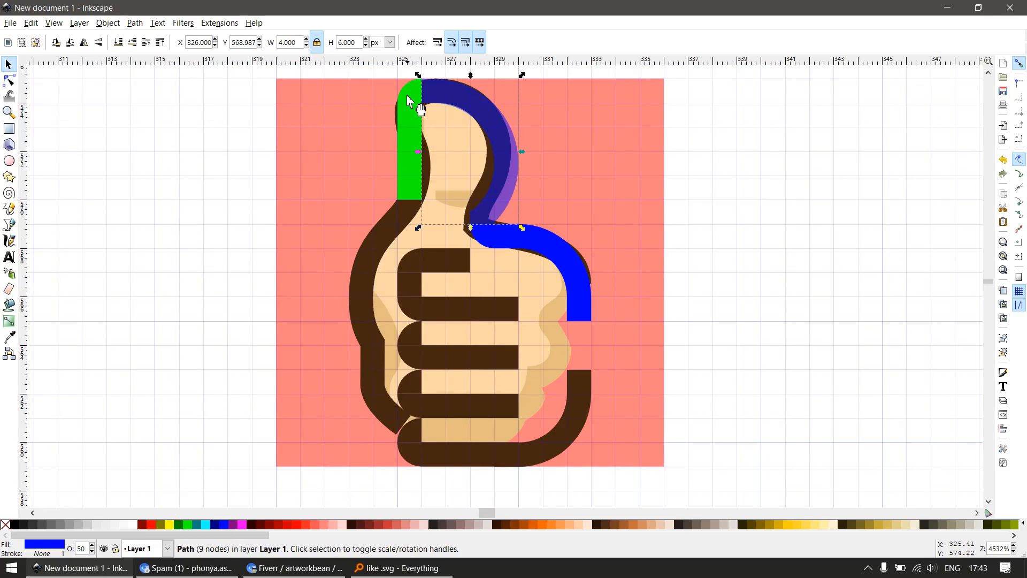
left_click(414, 155)
Merge the blue thumb strip, thumb arc, small corner and knuckle piece into a single path
left_click(587, 341)
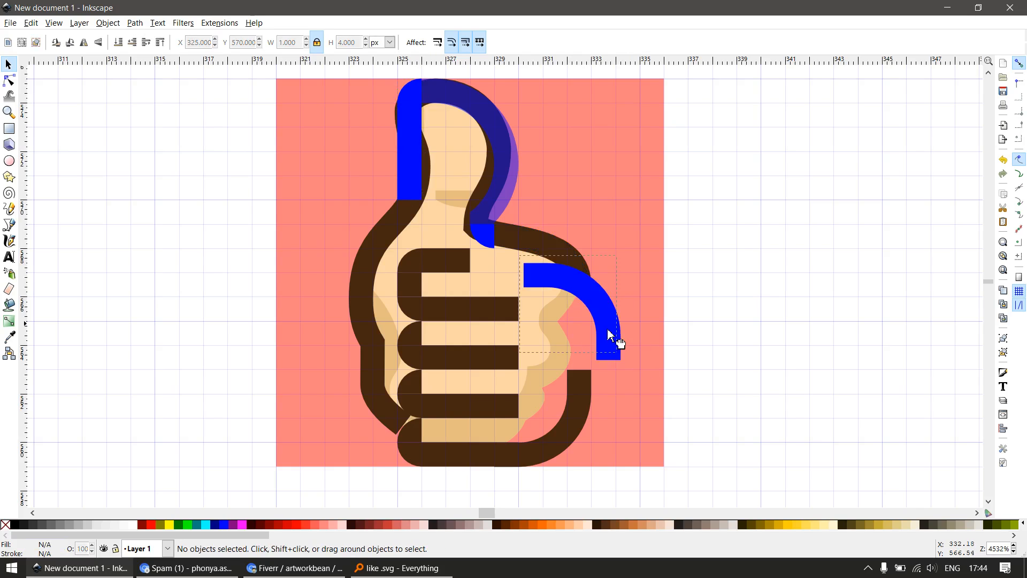
left_click(498, 238)
left_click(481, 190, "shift")
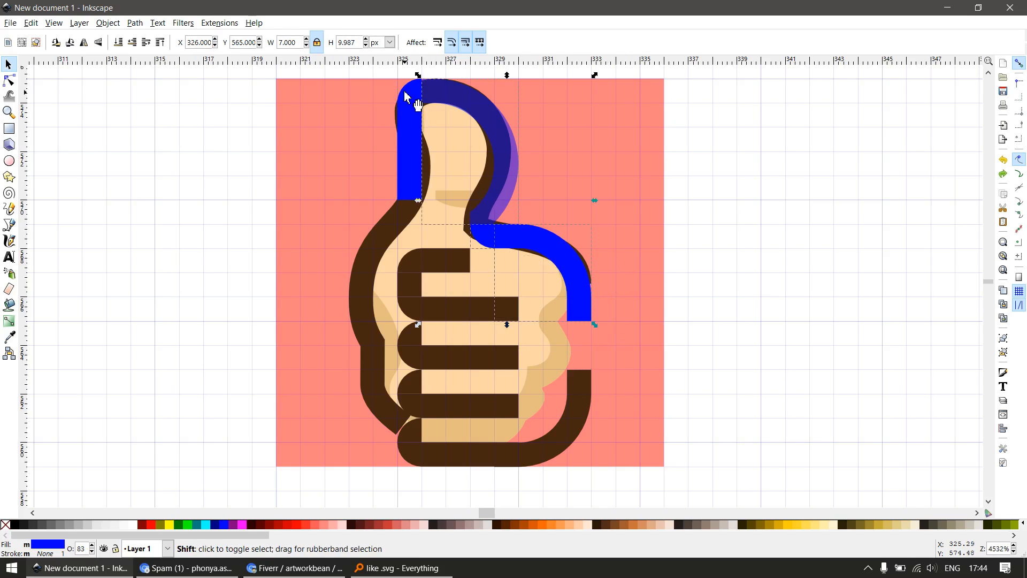
key("ctrl+plus")
scroll(475, 210, "down", 1)
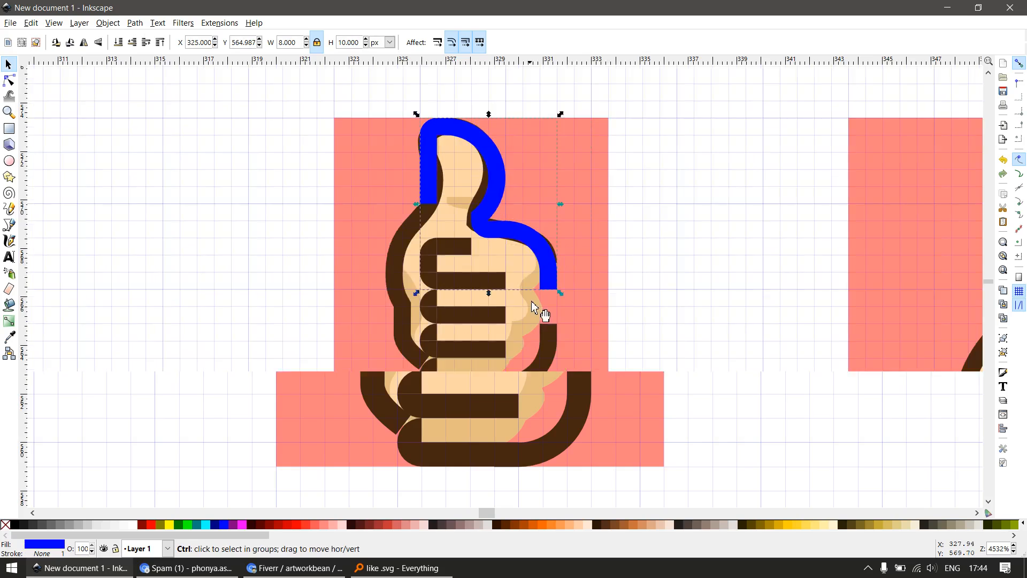
Bridge the gap below the blue knuckle with a 1 px wide, 2 px tall rectangle and merge it with the fist's lower corner
scroll(536, 312, "up", 2)
left_click_drag(561, 371, 562, 377)
key("r")
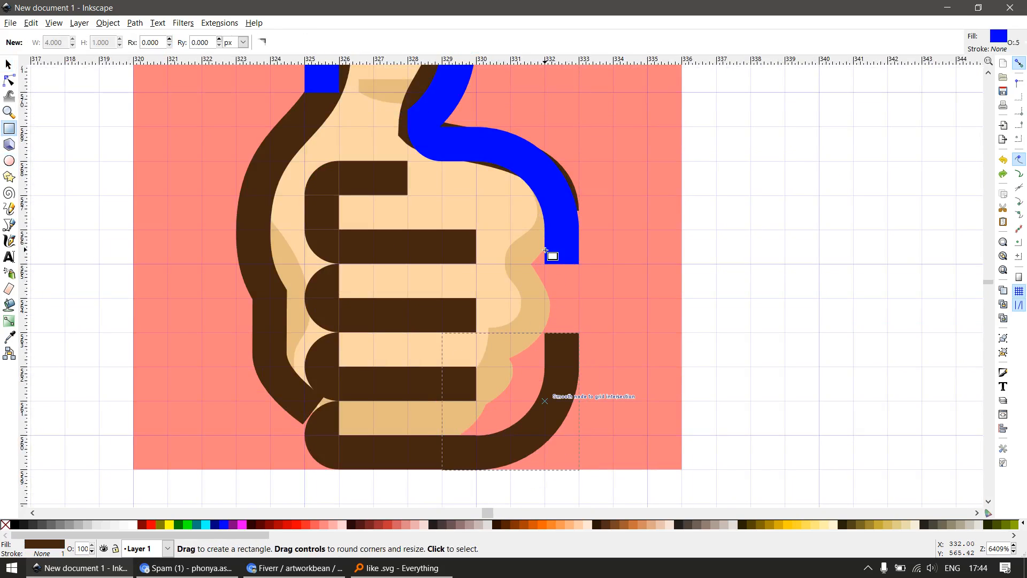
mouse_move(545, 262)
left_mouse_down()
mouse_move(578, 375)
mouse_move(584, 350)
mouse_move(568, 343)
left_mouse_up()
key("s")
left_click(569, 391, "shift")
key("ctrl+plus")
key("Escape")
Merge the blue thumb-and-knuckle outline with the brown lower corner piece and fill the combined path cyan
scroll(567, 360, "down", 2)
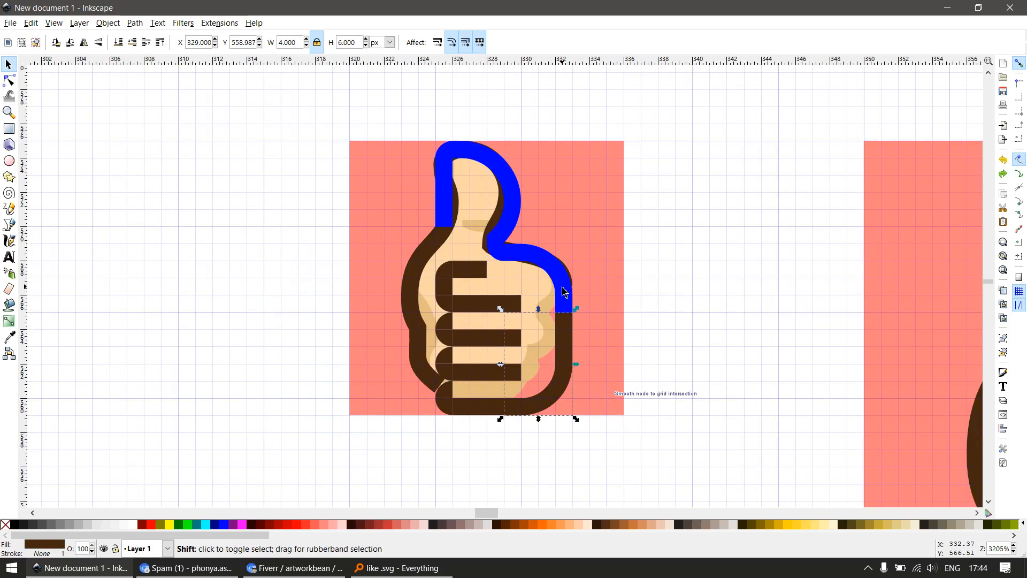
left_click(566, 288, "shift")
key("ctrl+plus")
mouse_move(565, 291)
left_mouse_down()
mouse_move(603, 362)
mouse_move(566, 291)
left_mouse_up()
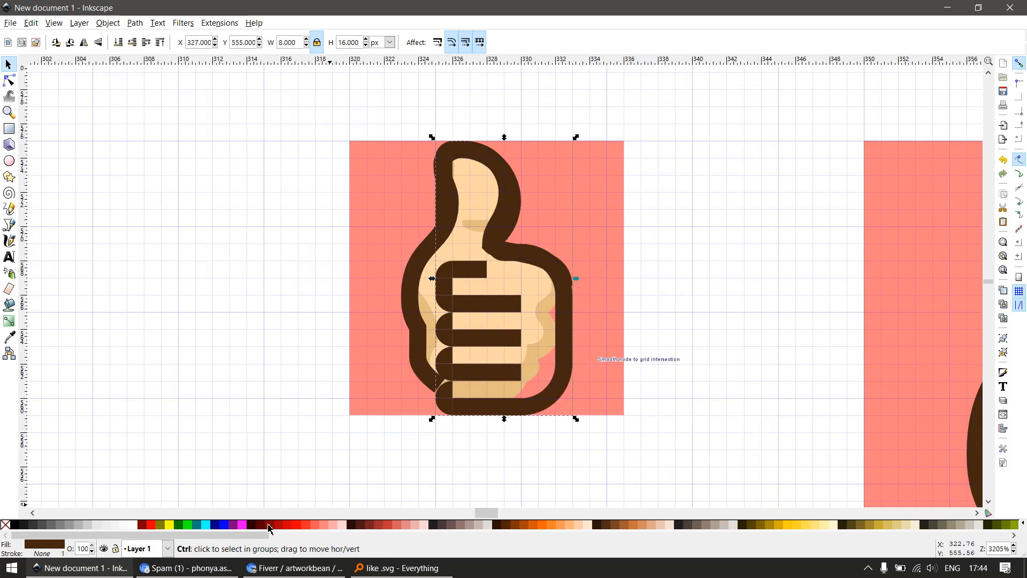
left_click(205, 525)
scroll(512, 181, "up", 1)
key("Escape")
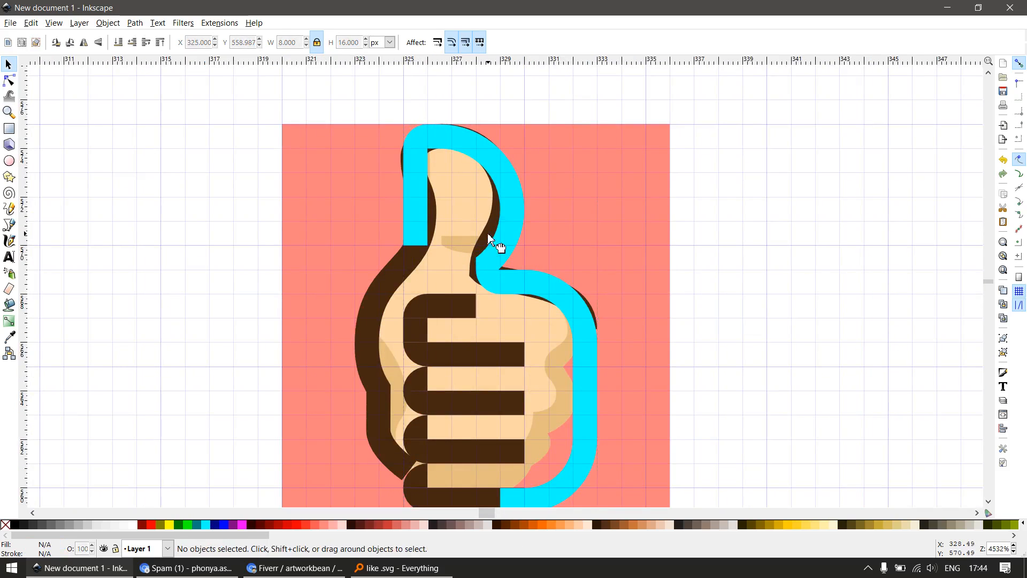
Extend the right ends of the three brown finger lines above the fist's base by 1 px, making each line 5 px long
left_click_drag(489, 234, 495, 277)
scroll(496, 277, "down", 1)
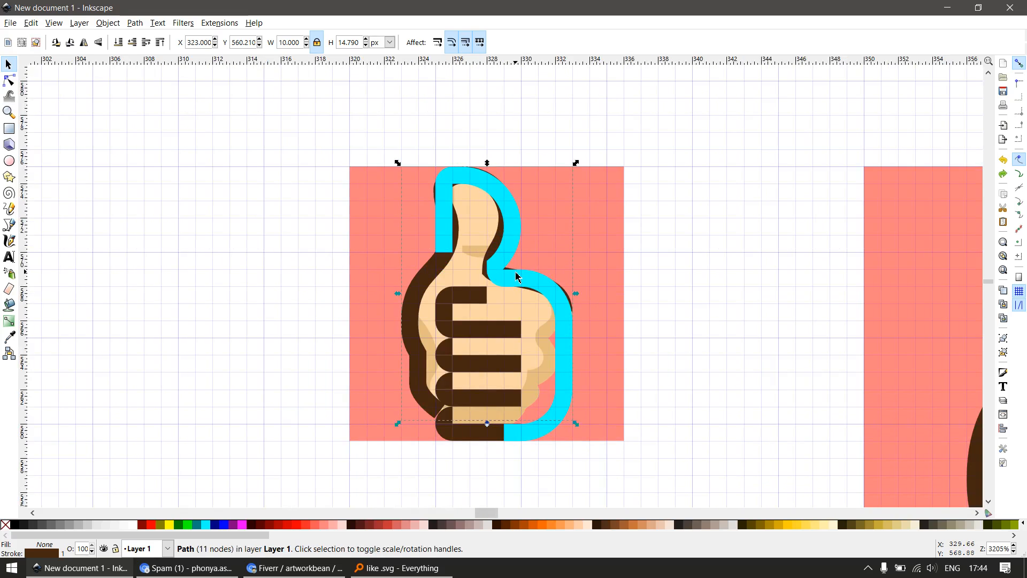
scroll(543, 332, "up", 1)
key("F2")
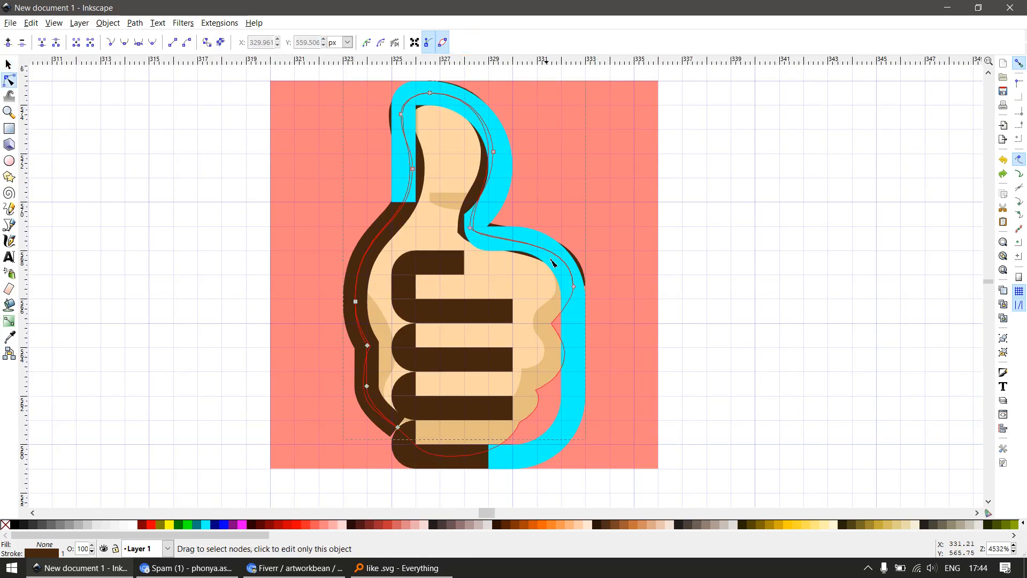
left_click(480, 318)
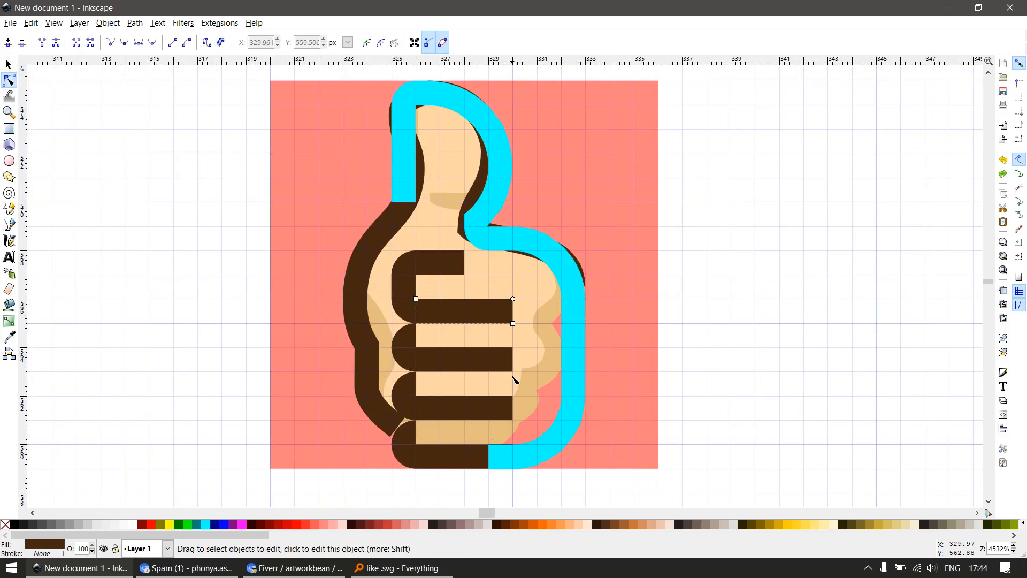
scroll(515, 380, "up", 1)
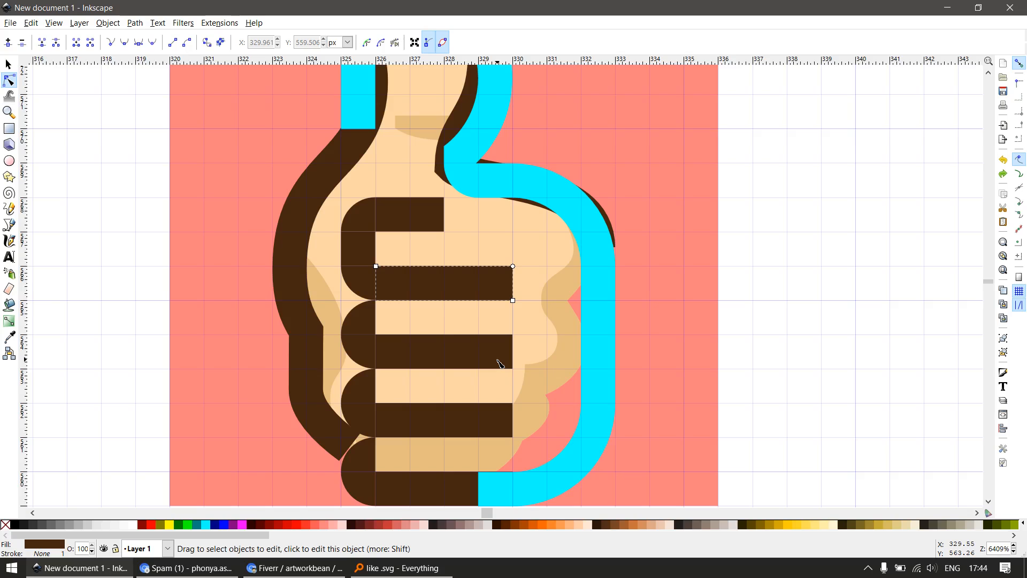
left_click(501, 364)
left_click(488, 415, "shift")
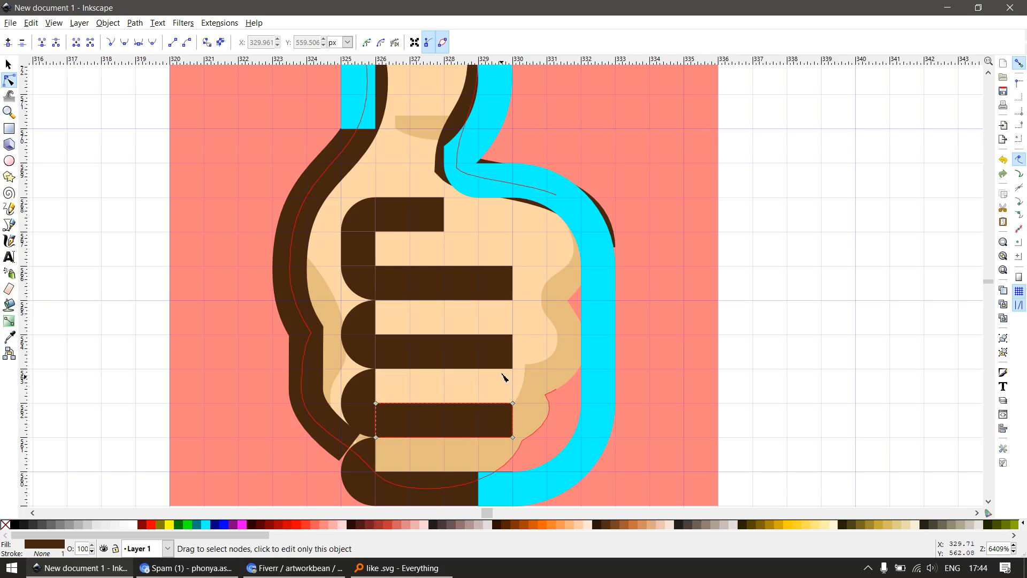
left_click_drag(501, 256, 537, 448)
left_click_drag(516, 266, 550, 266)
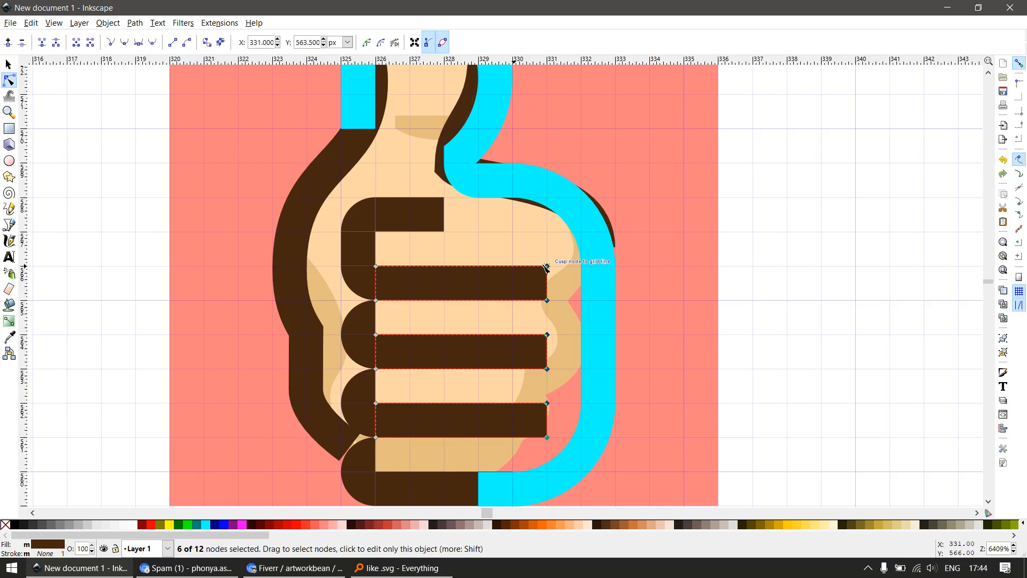
key("s")
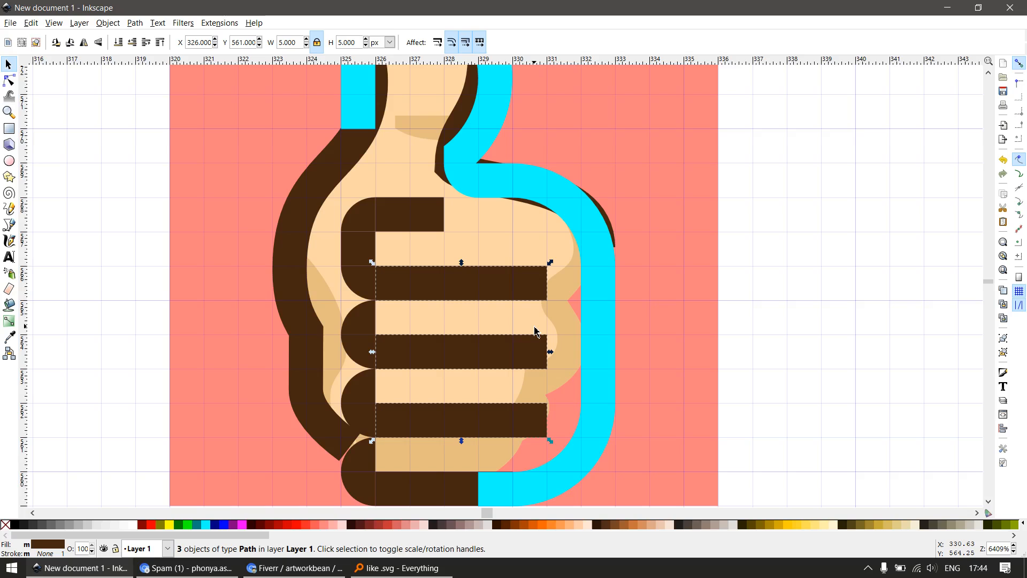
key("Escape")
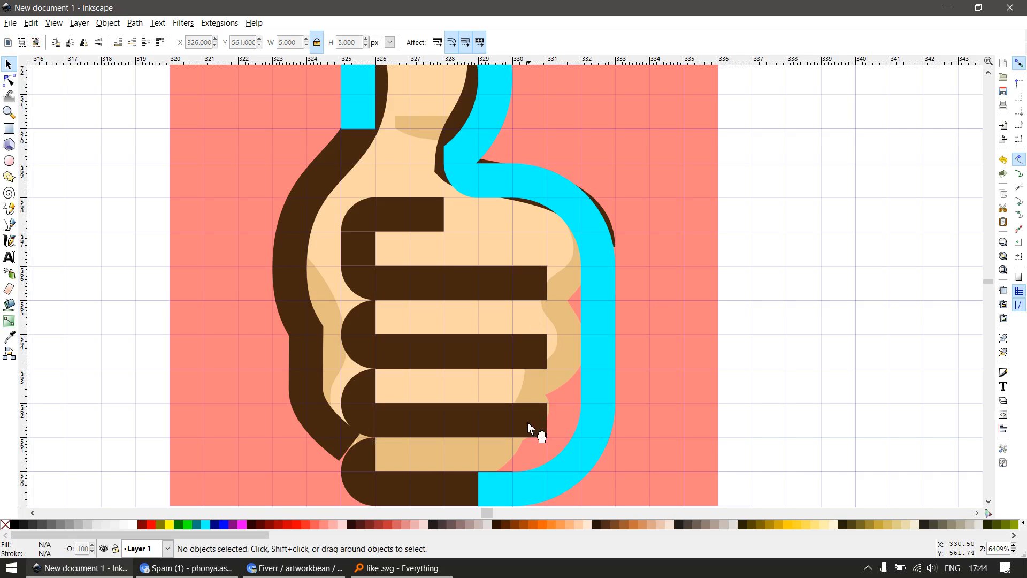
Shorten the lowest of the three extended finger lines to 4 px by moving its right end back 1 px
key("n")
left_click_drag(532, 394, 519, 434)
scroll(546, 317, "down", 2)
key("s")
scroll(461, 287, "up", 2)
Draw a 1 px wide, 4 px tall cyan rectangle over the outermost part of the fist's left brown outline
key("r")
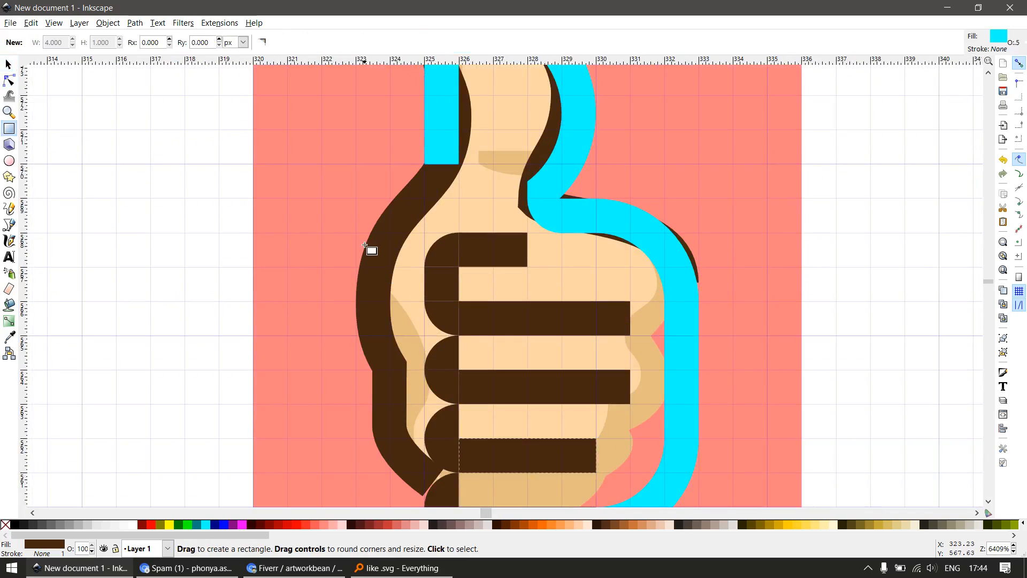
left_click_drag(360, 237, 391, 370)
key("s")
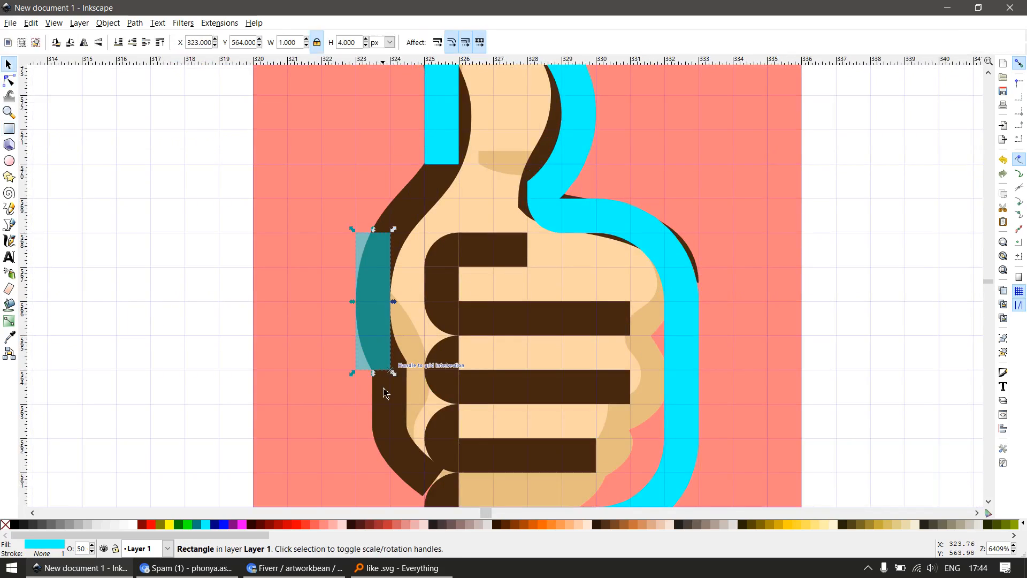
scroll(388, 395, "down", 1)
scroll(388, 395, "up", 2)
scroll(376, 317, "down", 2)
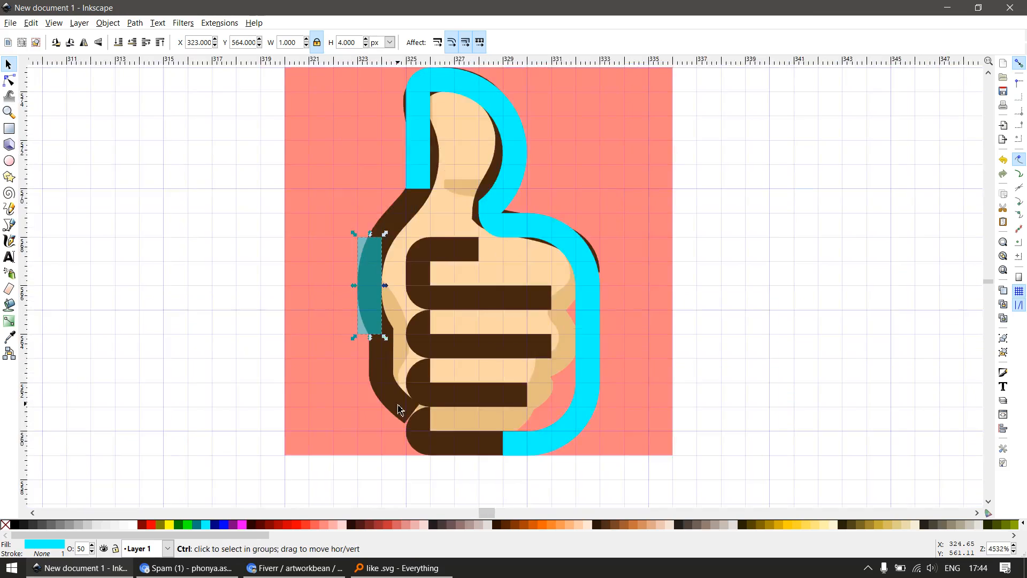
Stretch the cyan rectangle downward along the fist's left outline to a height of about 6 px
scroll(382, 349, "up", 1)
key("e")
key("r")
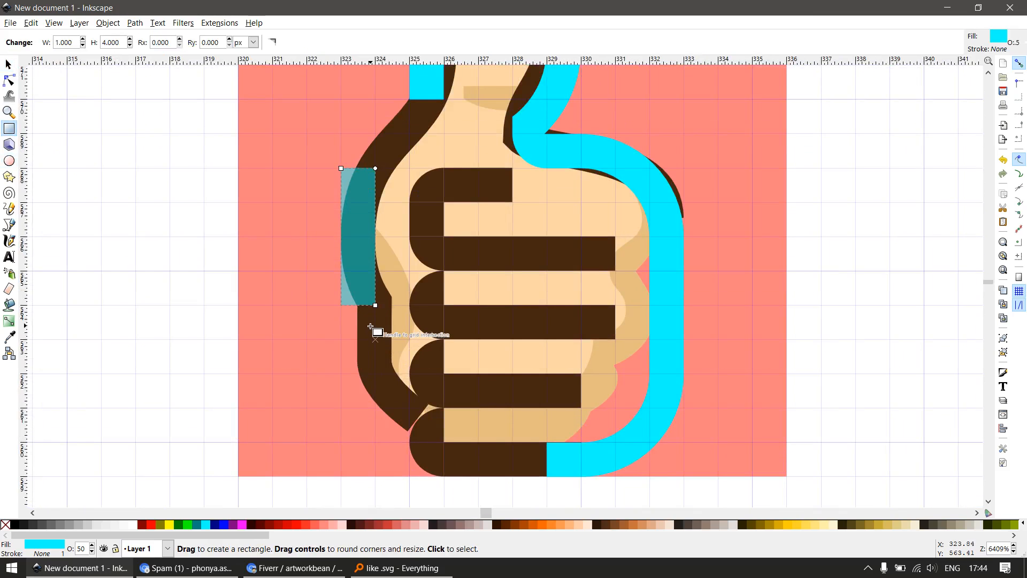
key("s")
left_click_drag(359, 312, 373, 392)
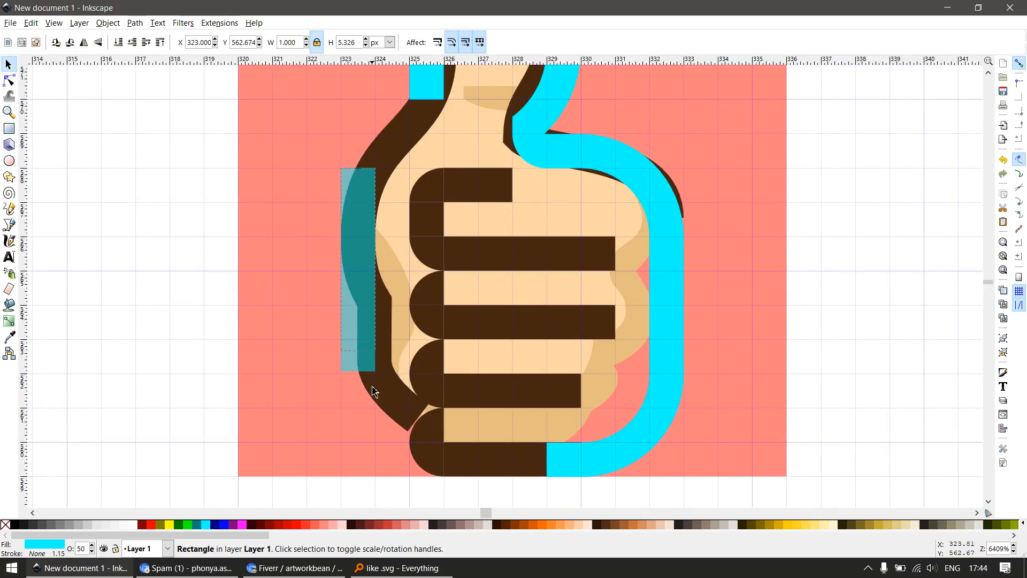
Duplicate the cyan outline, flip the copy horizontally, and place it over the fist's left brown outline at X 323, Y 560 px
left_click(628, 451)
key("ctrl+d")
left_click_drag(627, 451, 458, 427)
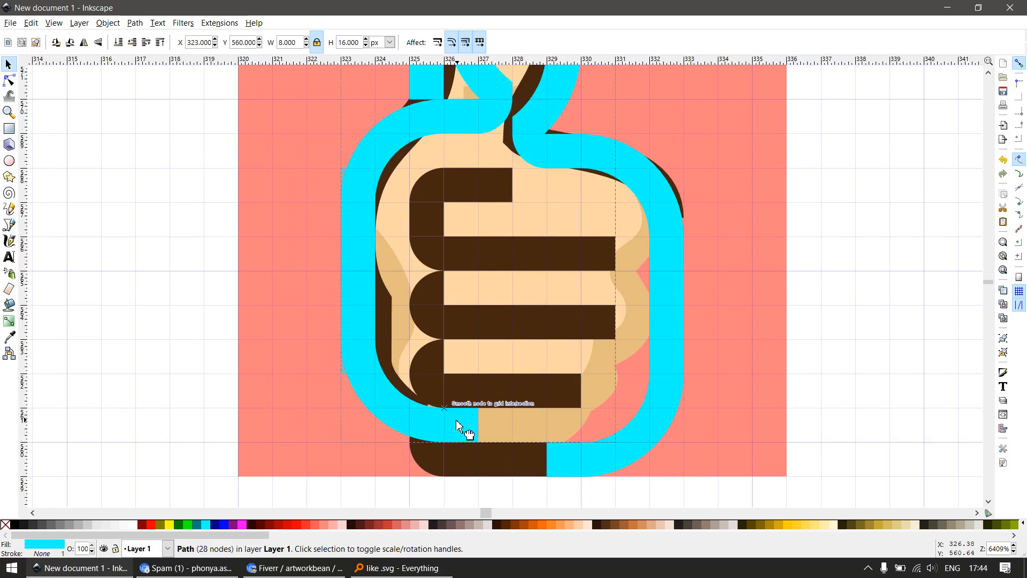
Delete the 1 px wide, 6 px tall cyan guide rectangle and align the mirrored copy with the fist's left edge at X 323 px
left_click_drag(378, 298, 358, 195)
left_click(358, 196)
key("Delete")
scroll(359, 196, "down", 2, "ctrl")
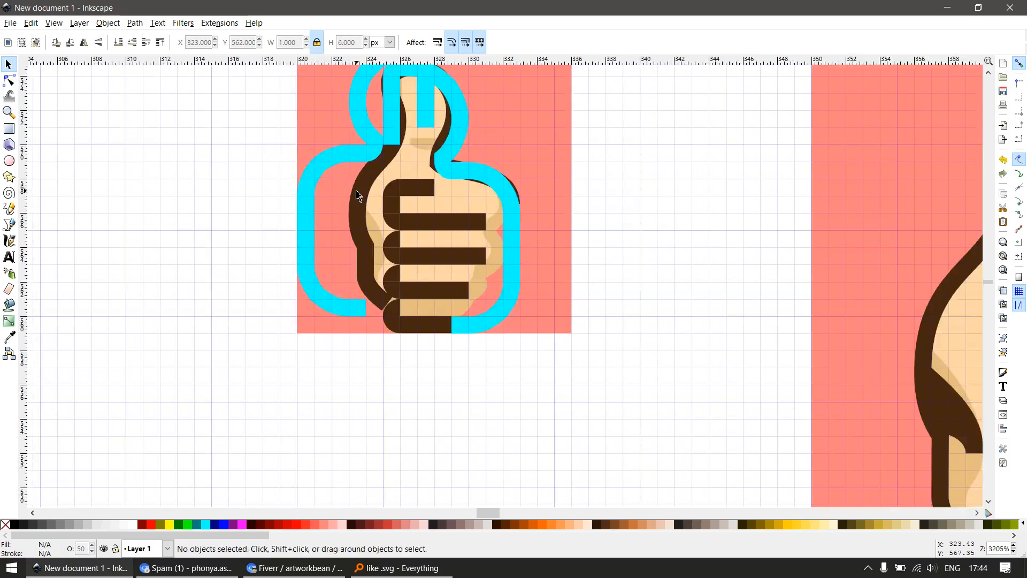
left_click_drag(330, 163, 394, 257)
Draw a 10 × 13 px rectangle over the unneeded part of the mirrored copy and subtract it, keeping only the fist's left side
key("r")
left_click_drag(396, 105, 568, 328)
key("s")
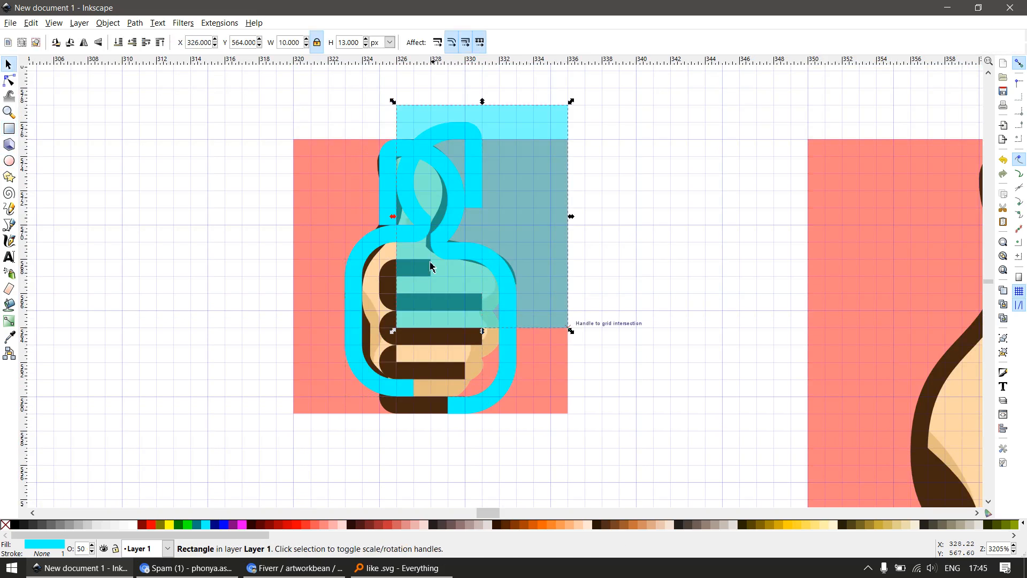
key("ctrl+z")
Draw a 2 × 4 px rectangle at X 325, Y 567 px and subtract it from the upper end of the left cyan outline
scroll(374, 244, "up", 2, "ctrl")
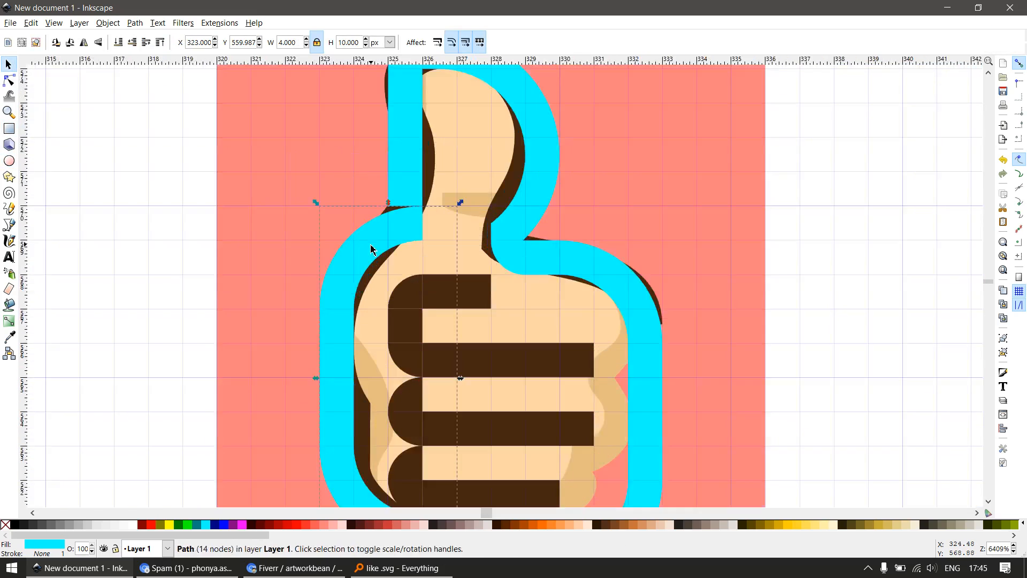
key("r")
mouse_move(387, 173)
left_mouse_down()
mouse_move(469, 293)
mouse_move(460, 307)
left_mouse_up()
key("s")
left_click(366, 258, "shift")
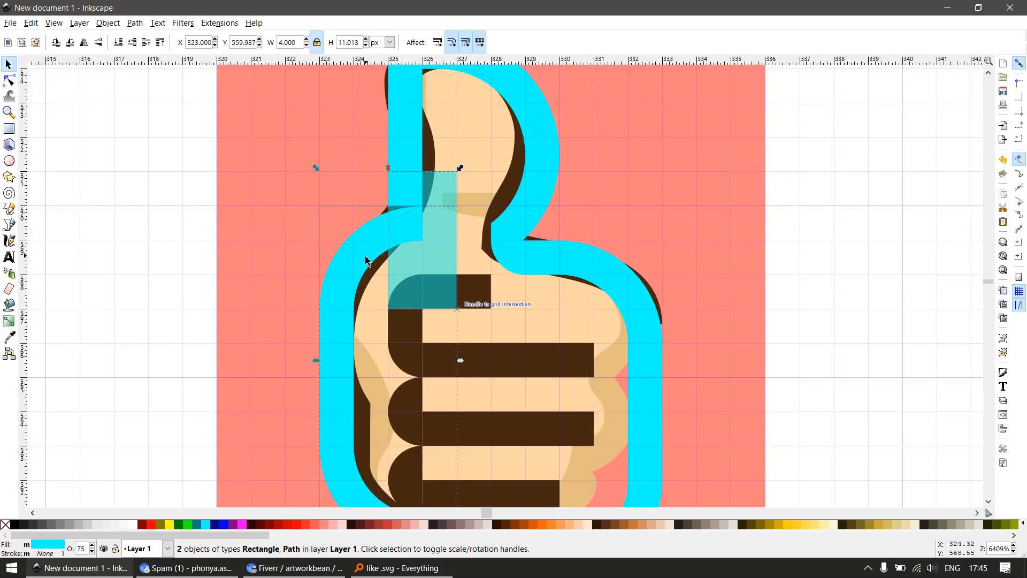
key("ctrl+minus")
scroll(403, 295, "up", 2, "ctrl")
left_click(441, 321)
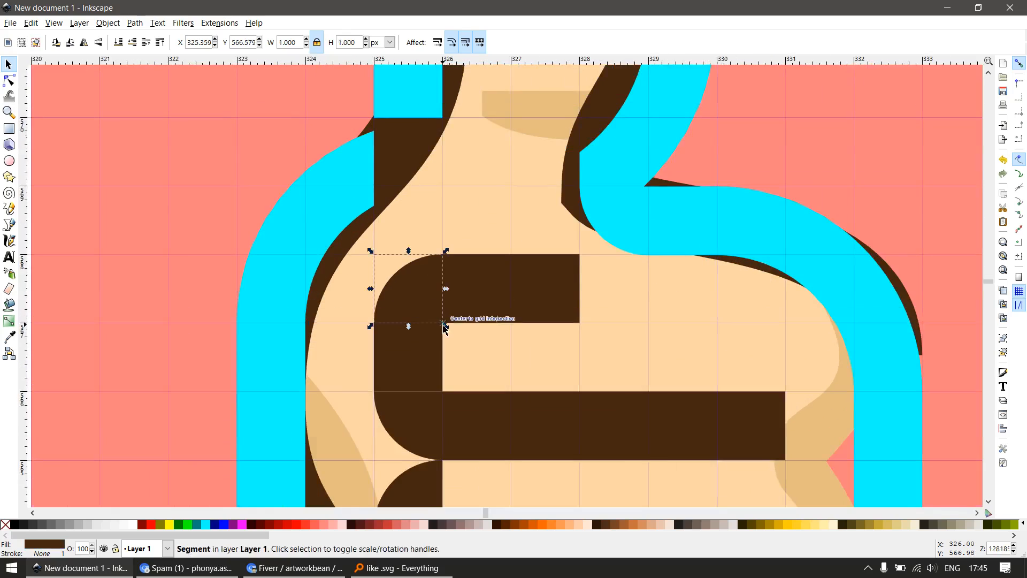
key("ctrl+z")
left_click_drag(415, 230, 442, 246)
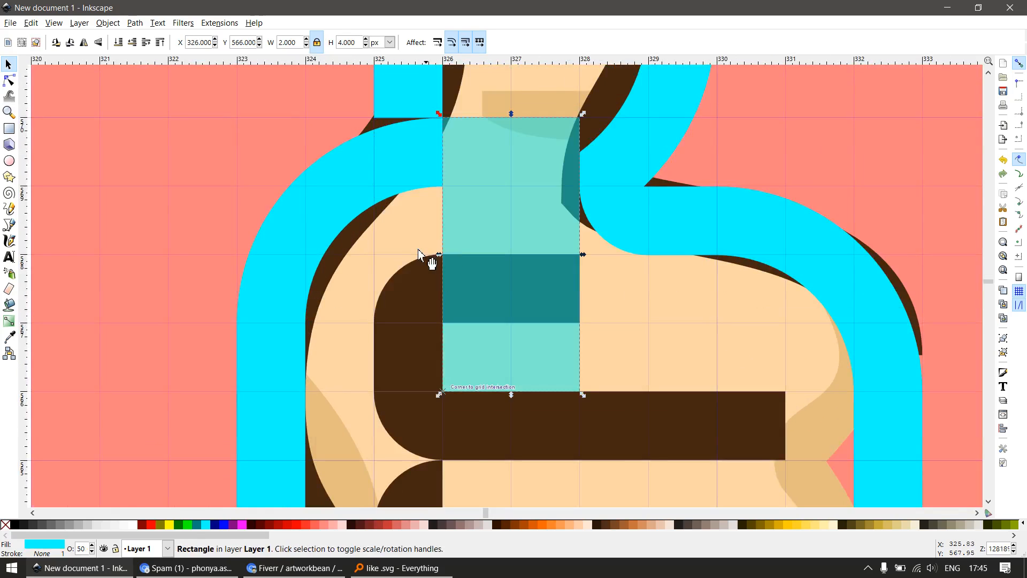
key("ctrl+z")
left_click(355, 195, "shift")
key("ctrl+minus")
left_click(440, 319)
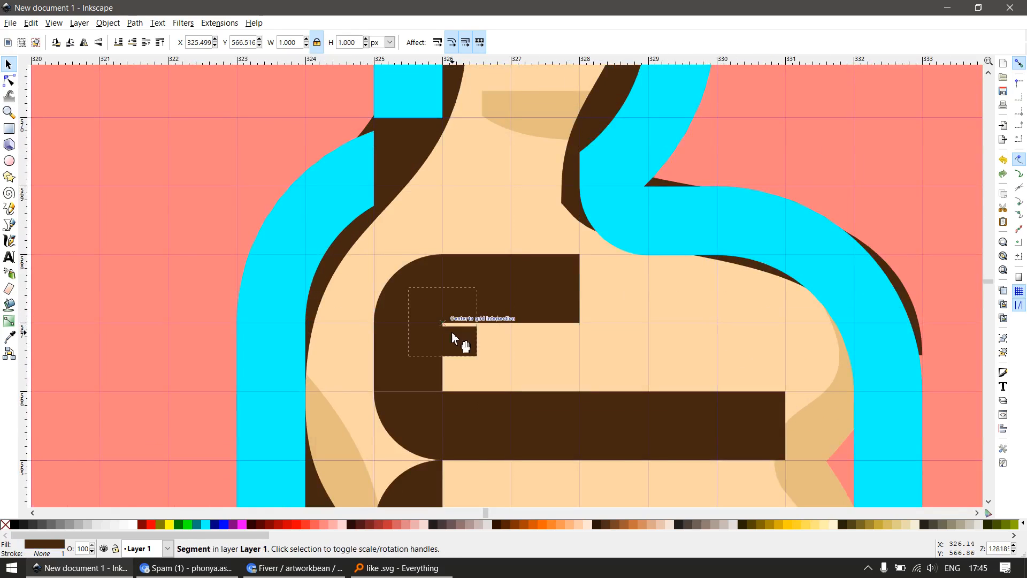
key("ctrl+z")
Trim the left cyan outline's upper end at X 325 px by subtracting the overlapping rectangle
left_click(471, 273)
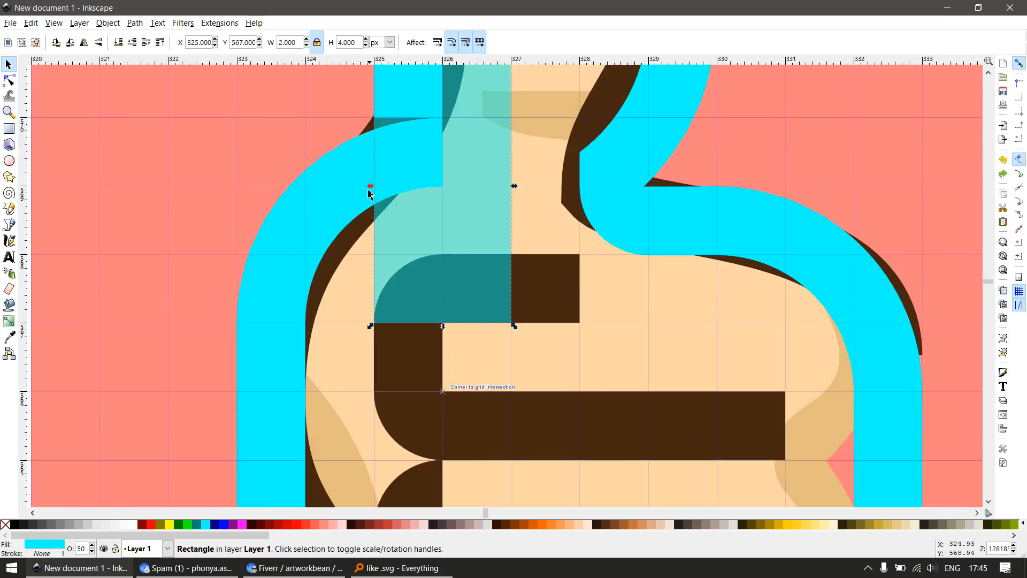
left_click(349, 191, "shift")
key("ctrl+minus")
Place a flipped copy of the top finger line's quarter-circle under the thumb's left outline at X 325, Y 569 px, rounded toward the lower right, and fill it green
left_click(416, 312)
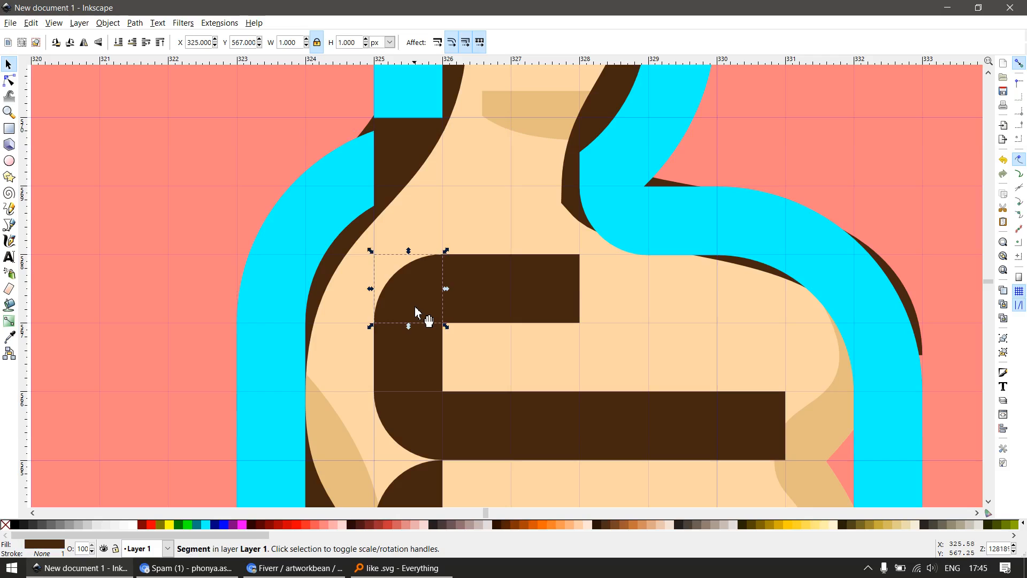
left_click_drag(419, 314, 420, 171)
key("v")
left_click(188, 524)
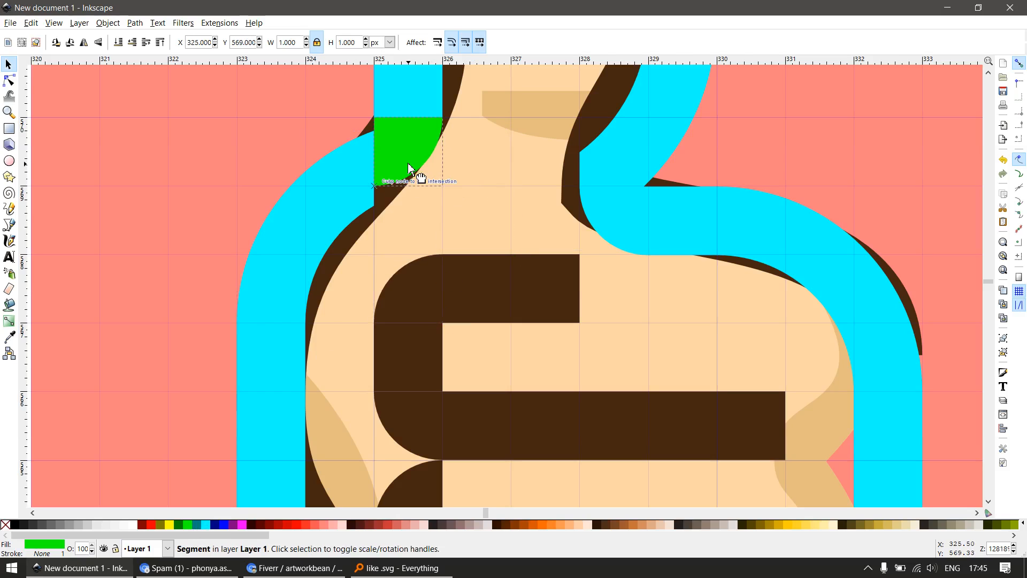
Nudge the four upper nodes of the left cyan outline upward until its inner corner meets the green quarter-circle's lower edge
scroll(411, 236, "down", 1, "ctrl")
scroll(359, 201, "up", 1, "ctrl")
double_click(367, 202)
left_click_drag(419, 119, 247, 353)
key("alt+Up")
key("alt+Up")
key("alt+Up")
key("alt+Up")
key("alt+Up")
key("alt+Up")
key("alt+Up")
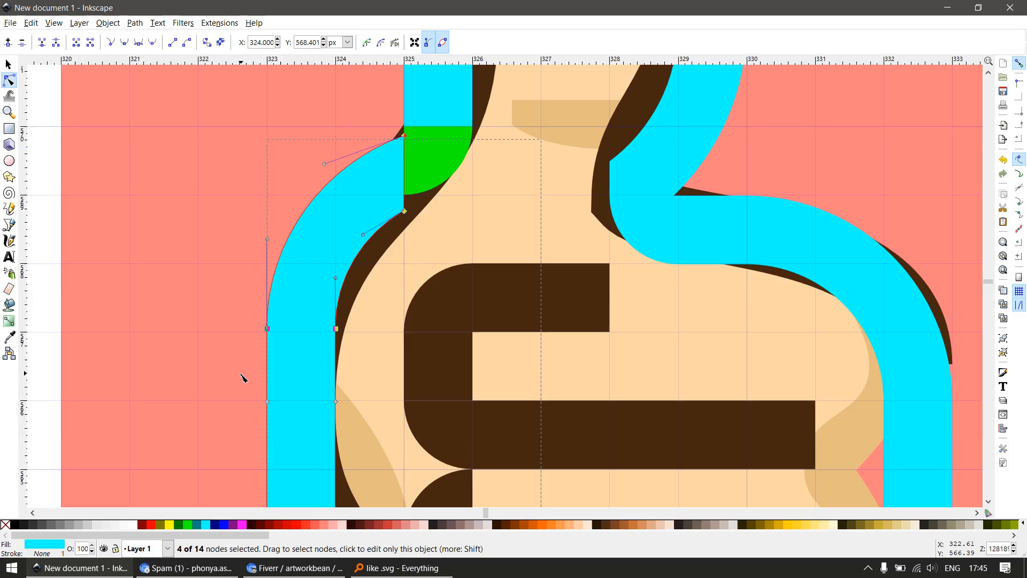
key("alt+Up")
key("alt+Up")
key("alt+Up")
key("alt+Up")
key("alt+Up")
key("alt+Up")
key("alt+Up")
key("alt+Up")
key("alt+Up")
key("alt+Up")
key("alt+Up")
key("alt+Up")
key("alt+Up")
key("alt+Up")
key("alt+Up")
key("alt+Up")
key("alt+Up")
key("alt+Up")
key("alt+Up")
key("alt+Up")
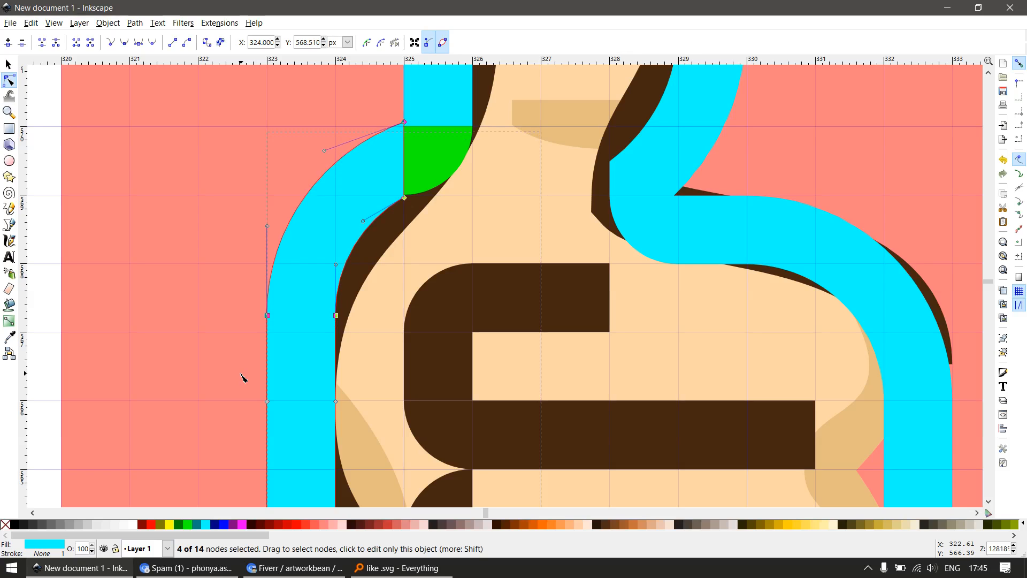
scroll(241, 385, "down", 1, "ctrl")
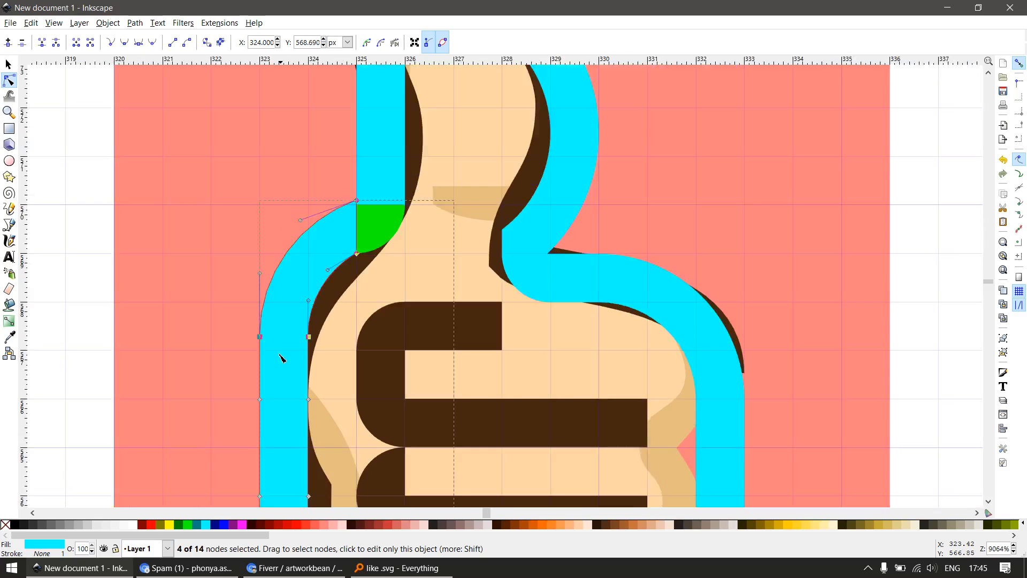
Union the green quarter-circle, the left cyan outline and the thumb's cyan outline into one path
key("s")
key("Escape")
left_click_drag(385, 231, 381, 278)
key("ctrl+z")
left_click(365, 192, "shift")
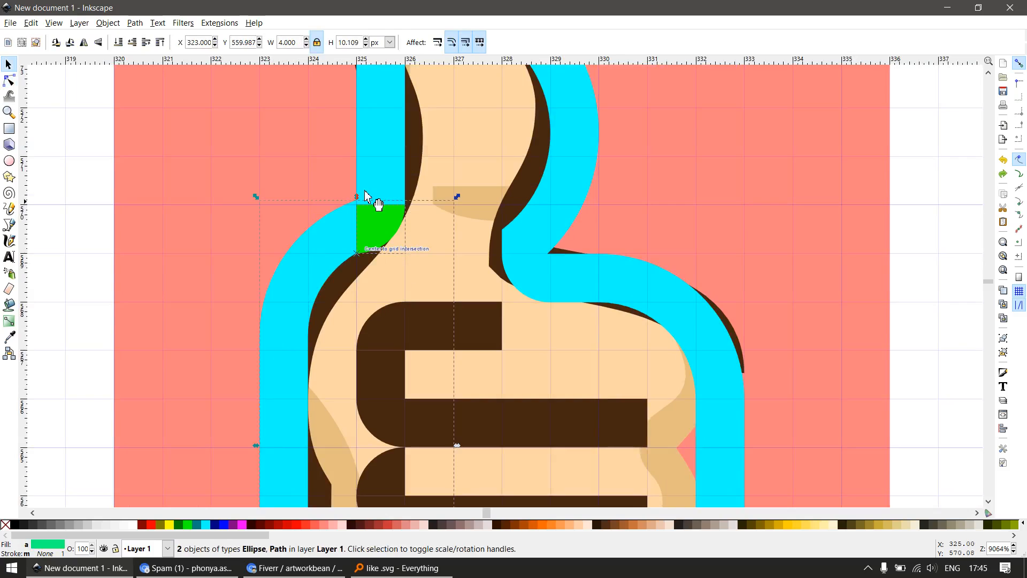
scroll(457, 259, "down", 1, "ctrl")
key("ctrl+plus")
scroll(476, 264, "down", 2, "ctrl")
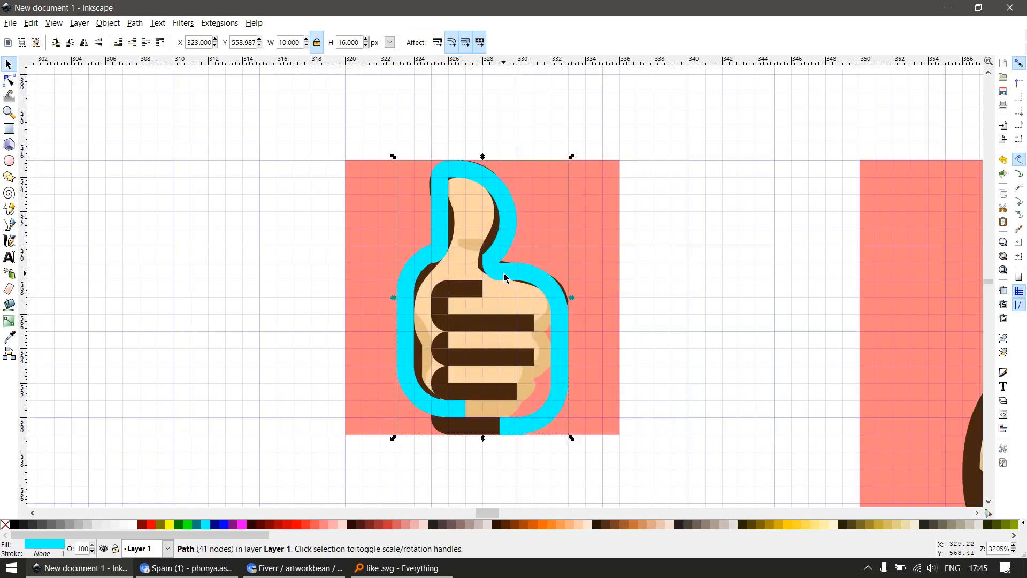
Draw a rectangle over the cyan outline's lower left end and subtract it, trimming that end at X 325 px
mouse_move(507, 272)
left_mouse_down()
mouse_move(591, 310)
mouse_move(507, 272)
left_mouse_up()
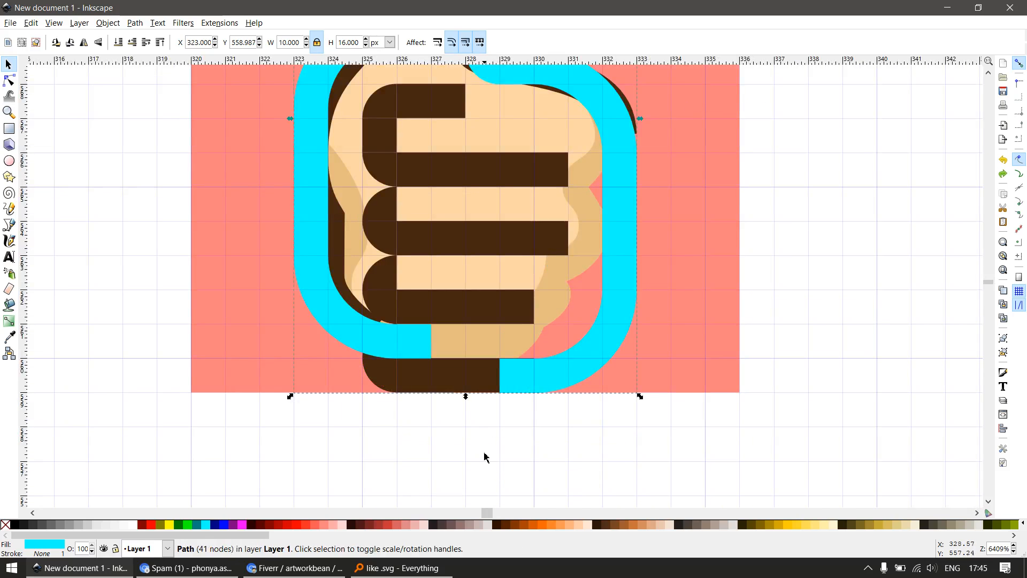
scroll(403, 357, "up", 1)
key("r")
mouse_move(348, 263)
left_mouse_down()
mouse_move(509, 418)
mouse_move(495, 410)
left_mouse_up()
key("s")
left_click(332, 323, "shift")
key("ctrl+minus")
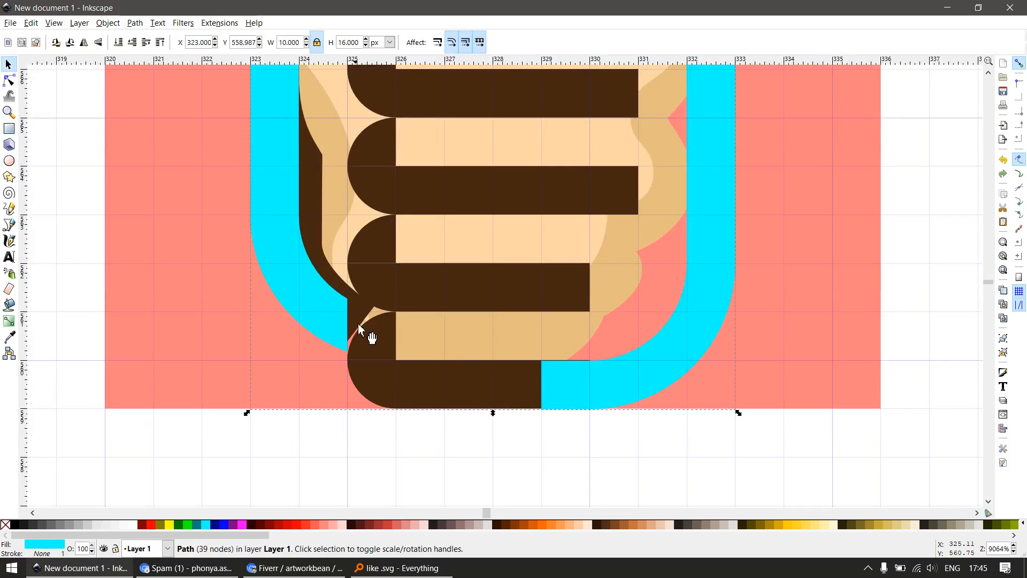
Delete the original brown hand outline behind the cyan one
scroll(358, 323, "down", 3)
key("Escape")
left_click_drag(358, 280, 601, 294)
key("Delete")
scroll(475, 275, "down", 1)
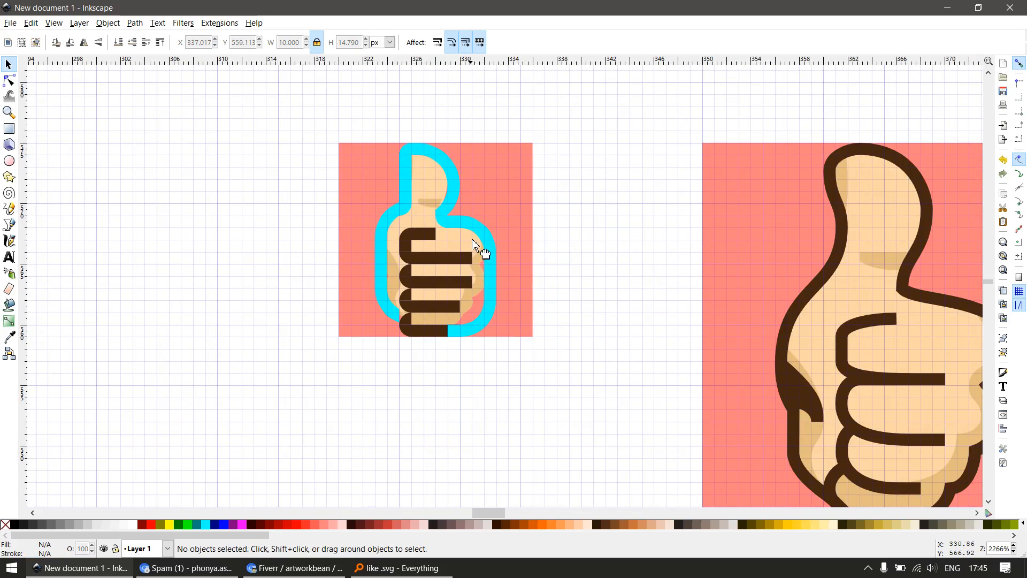
Delete the skin-coloured hand shape and the darker shading shapes on the fist and thumb
left_click_drag(472, 242, 642, 241)
scroll(543, 261, "up", 1)
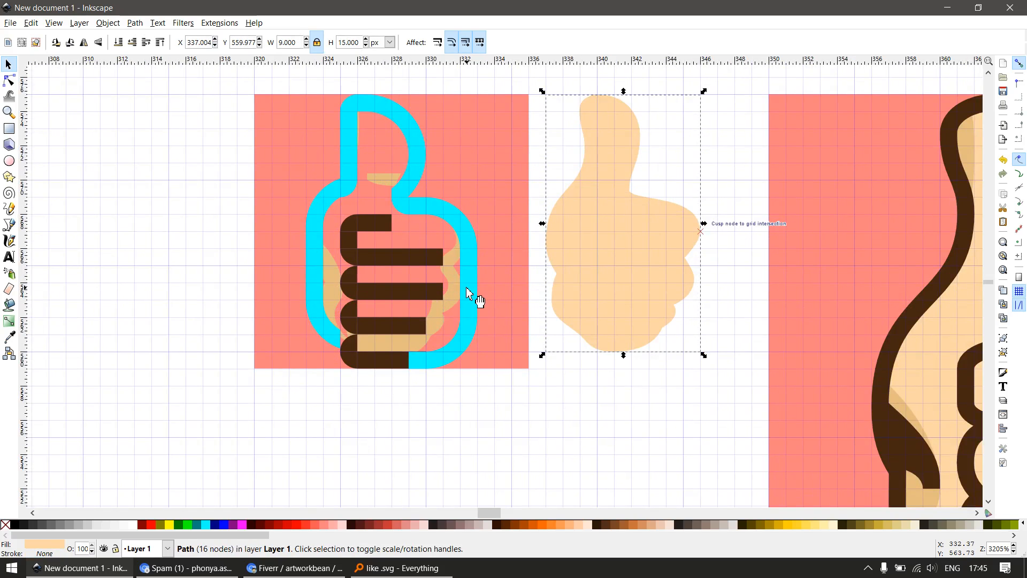
key("Delete")
left_click(451, 276)
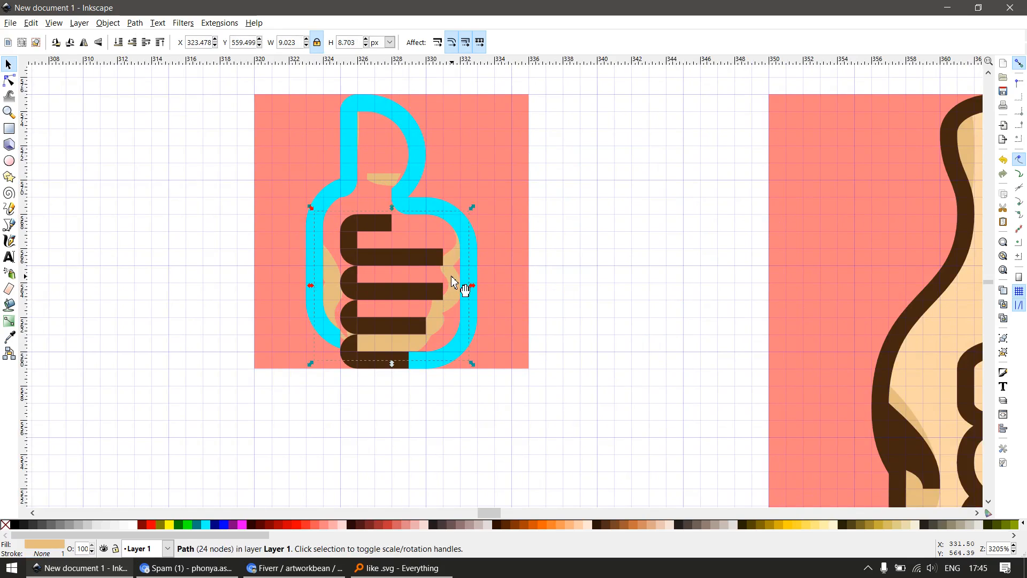
key("Delete")
left_click(381, 182)
key("Delete")
Draw a 1 × 1 px square over the bottom line's upper quarter-circle at X 325, Y 560 px and union it with the brown bottom line
scroll(440, 316, "down", 2)
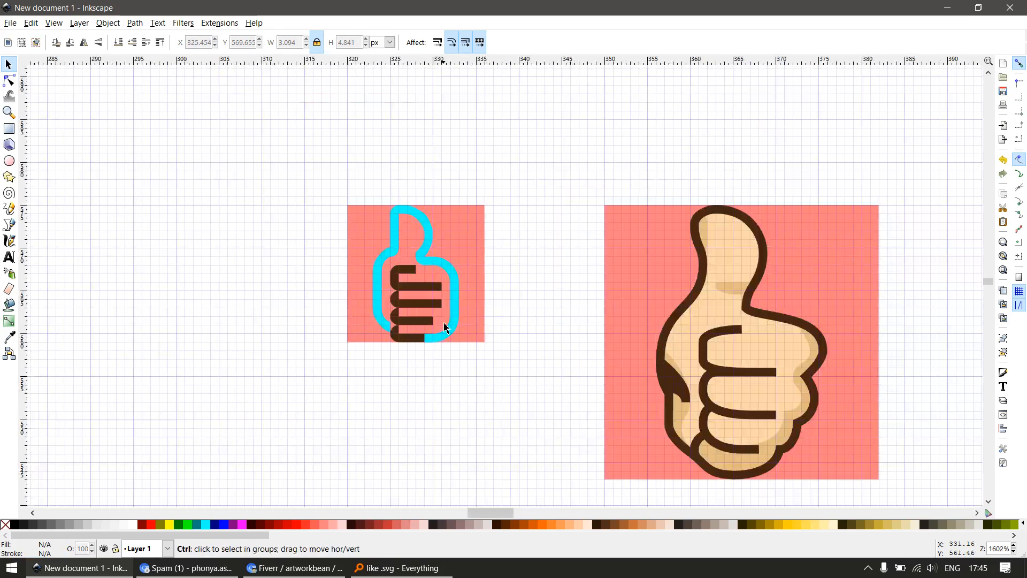
scroll(396, 359, "up", 5)
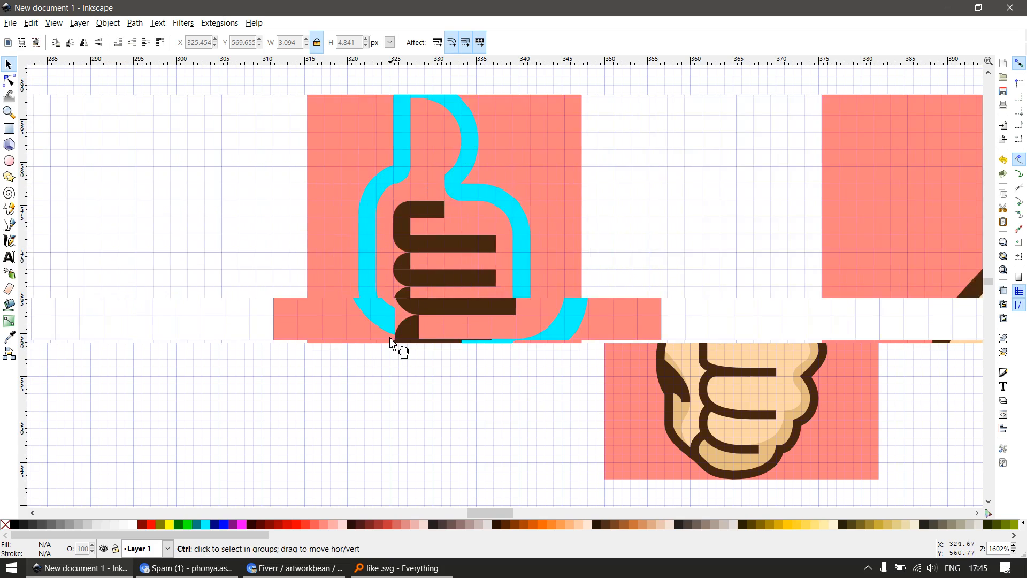
key("r")
left_click_drag(381, 287, 436, 335)
key("s")
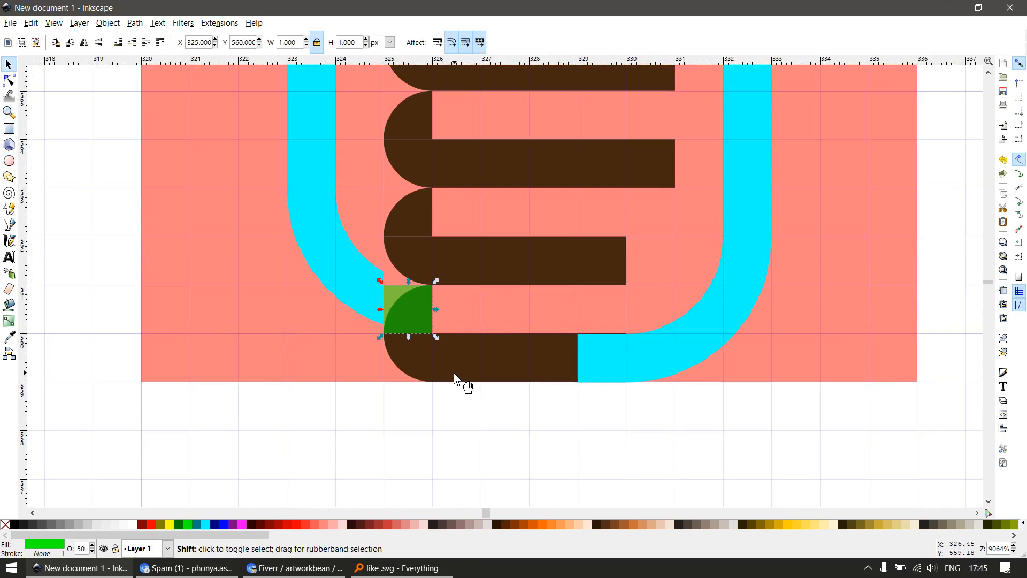
left_click(442, 380, "shift")
key("ctrl+plus")
left_click_drag(518, 367, 558, 406)
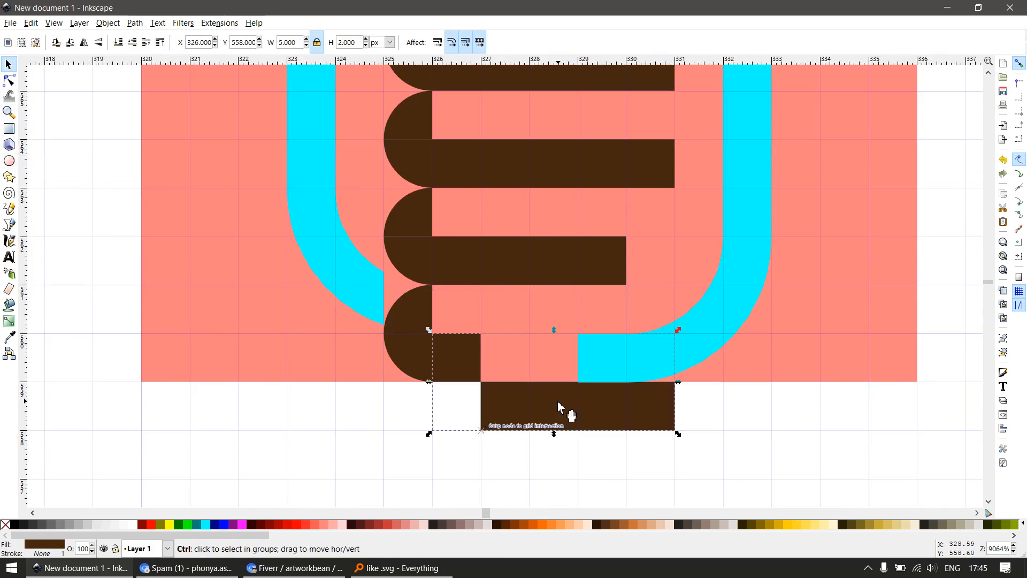
key("ctrl+z")
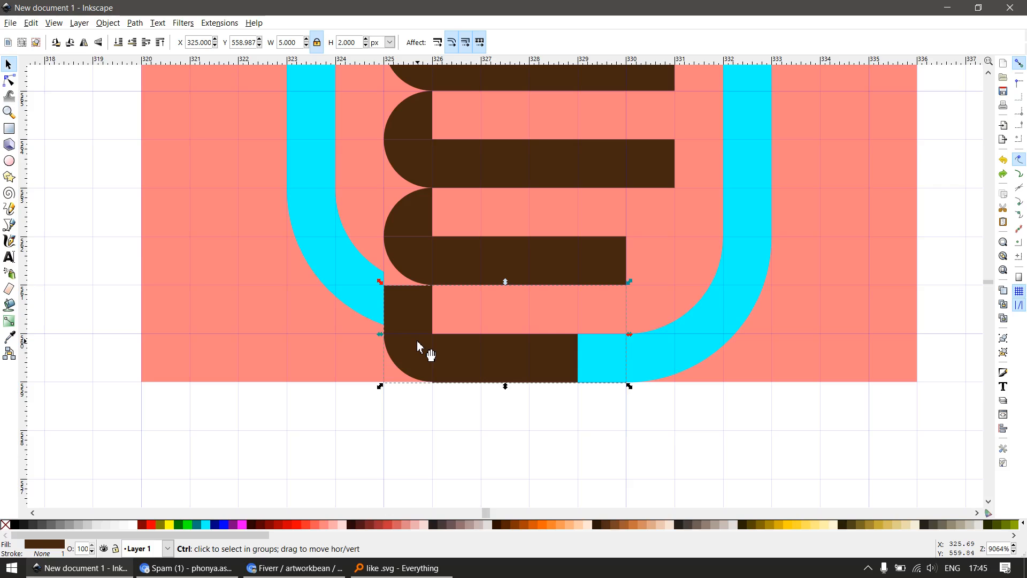
key("Escape")
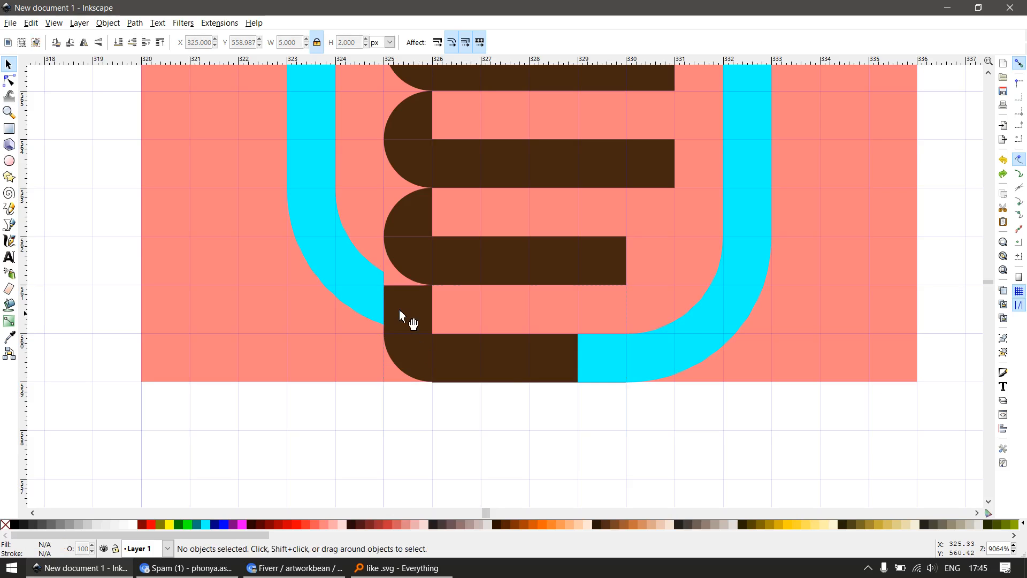
left_click_drag(442, 349, 527, 396)
key("ctrl+z")
Select the cyan outline and all brown finger lines and union them into a single brown path
scroll(592, 378, "down", 2)
scroll(594, 385, "down", 4)
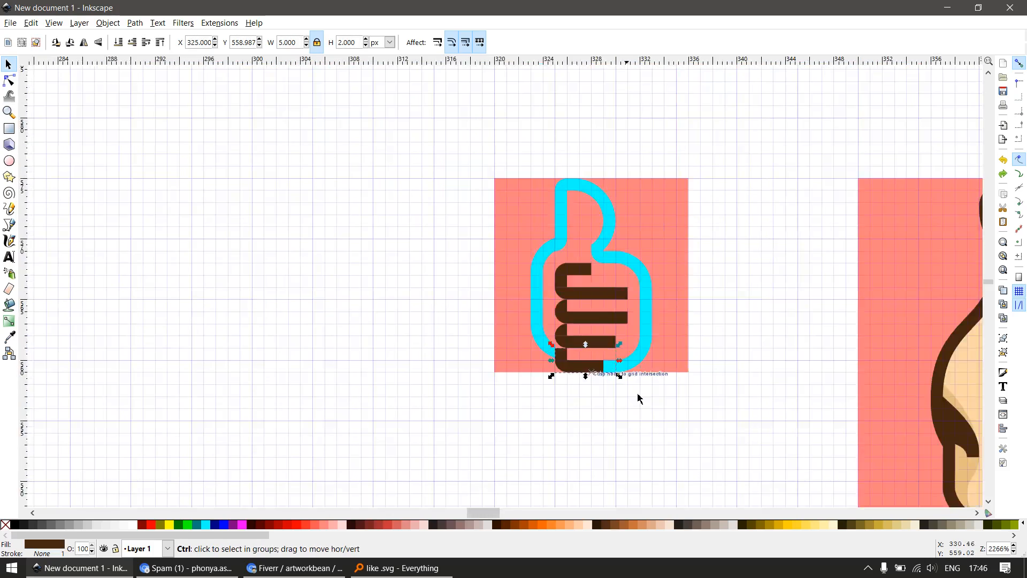
left_click_drag(684, 411, 523, 155)
key("ctrl+plus")
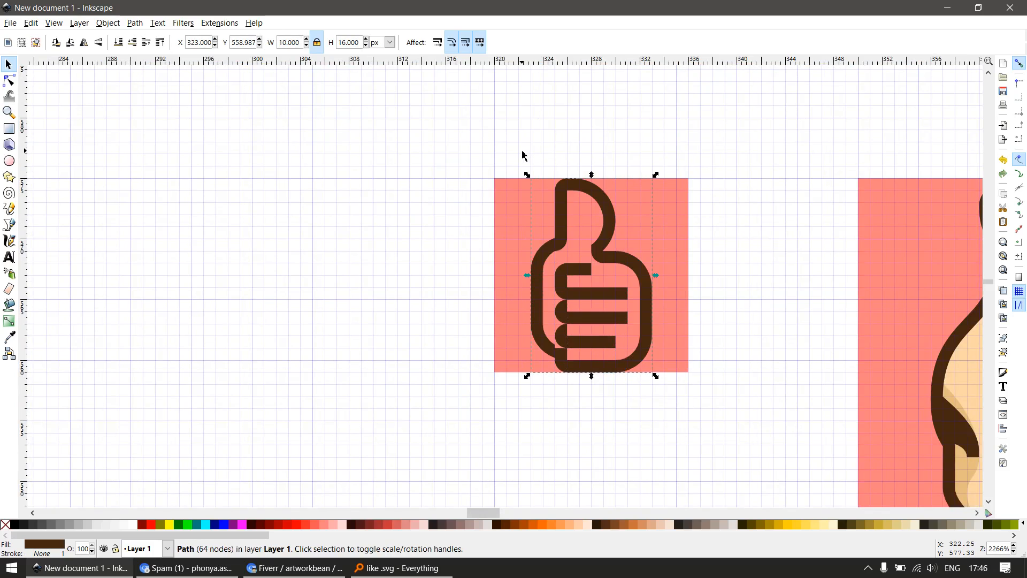
Delete the four redundant nodes on the outline's straight right side and the four on its straight left side
key("n")
scroll(663, 294, "up", 2)
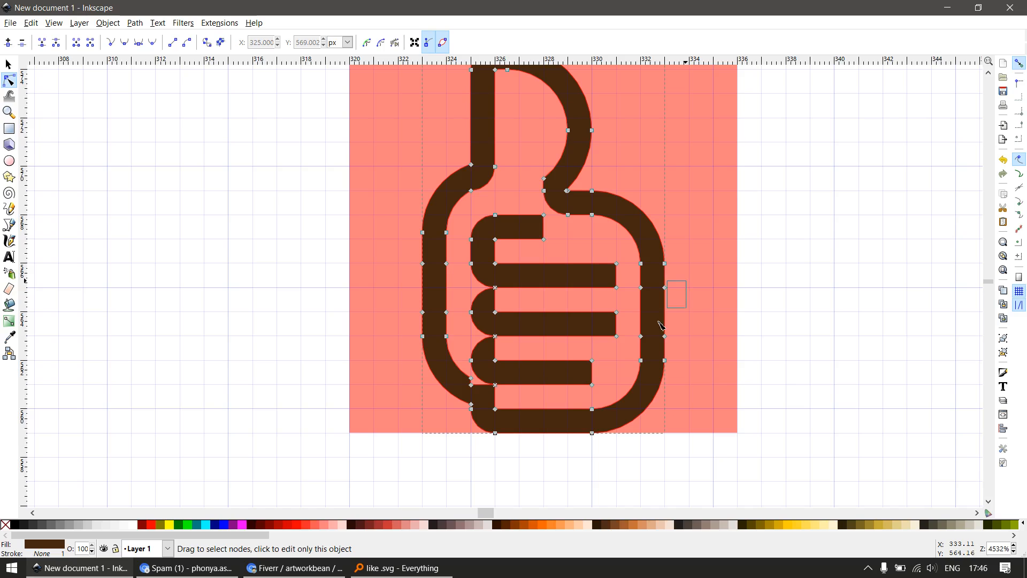
left_click_drag(641, 354, 640, 353)
key("Delete")
left_click_drag(456, 323, 457, 322)
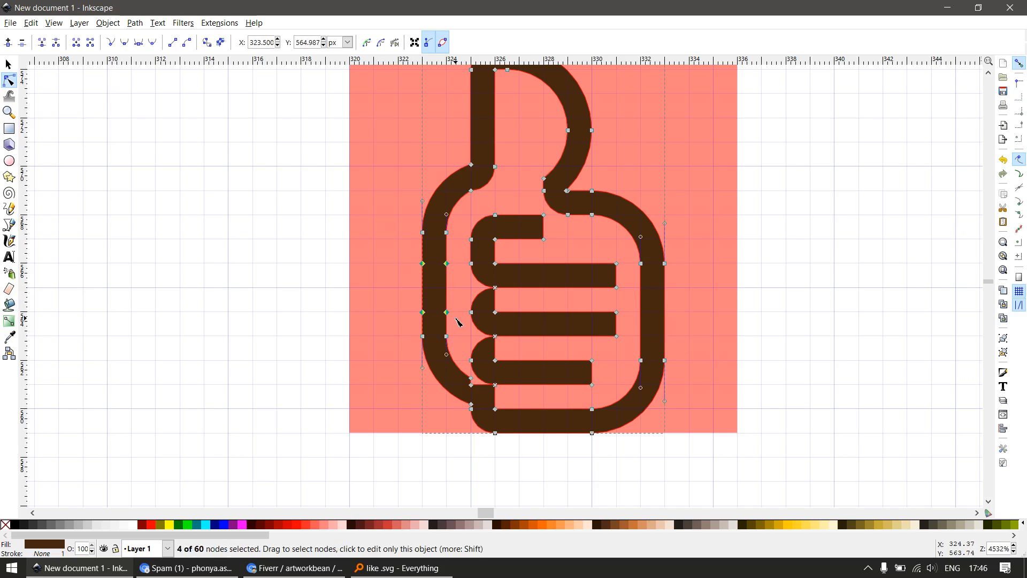
key("Delete")
scroll(459, 321, "down", 2)
key("s")
Draw a 2 × 1 px rectangle at X 325, Y 560 px over the square lower left junction and subtract it from the brown path
scroll(496, 386, "up", 2)
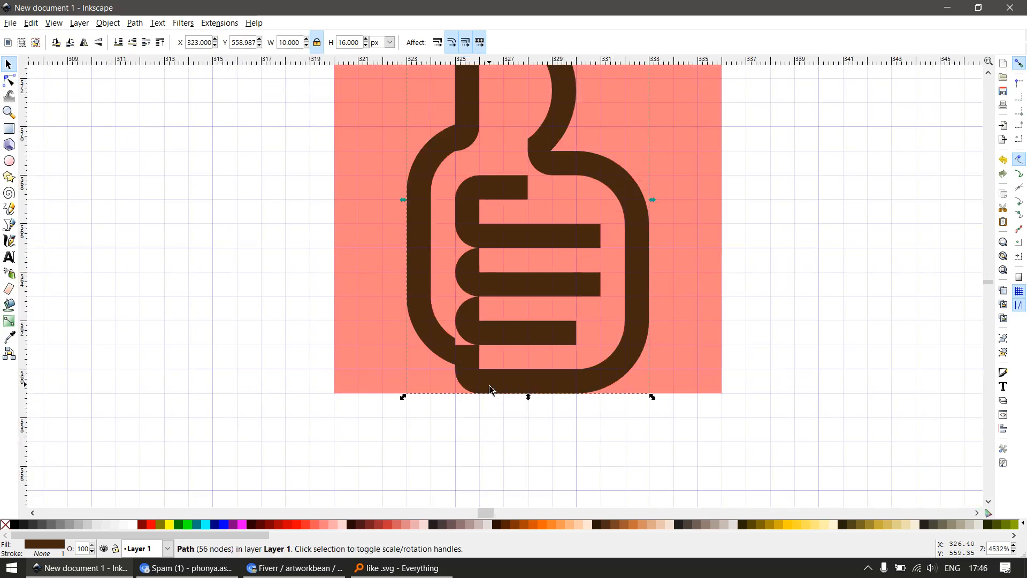
key("n")
left_click(489, 386)
scroll(484, 387, "up", 2)
key("Escape")
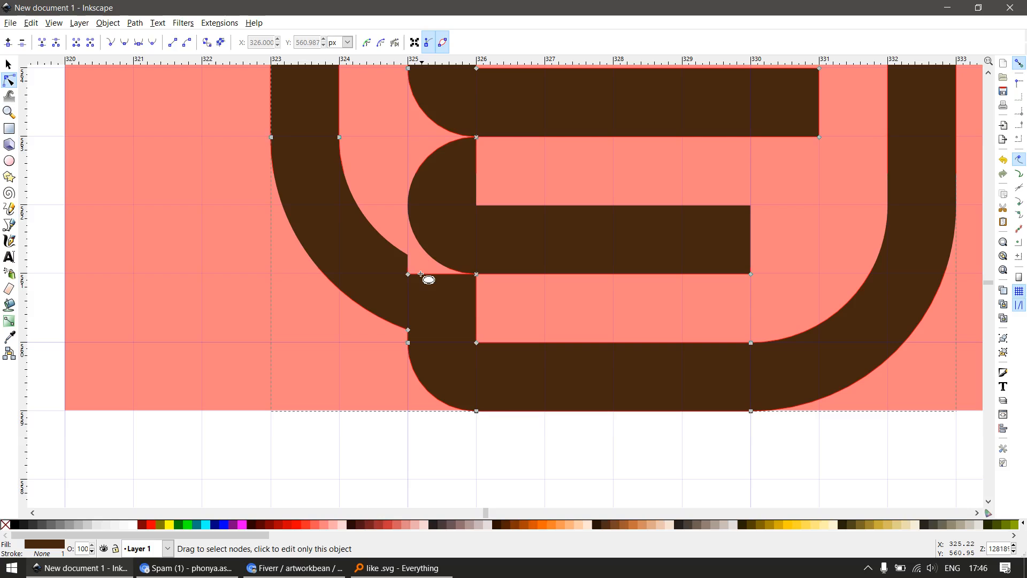
key("r")
left_click_drag(408, 274, 545, 346)
key("s")
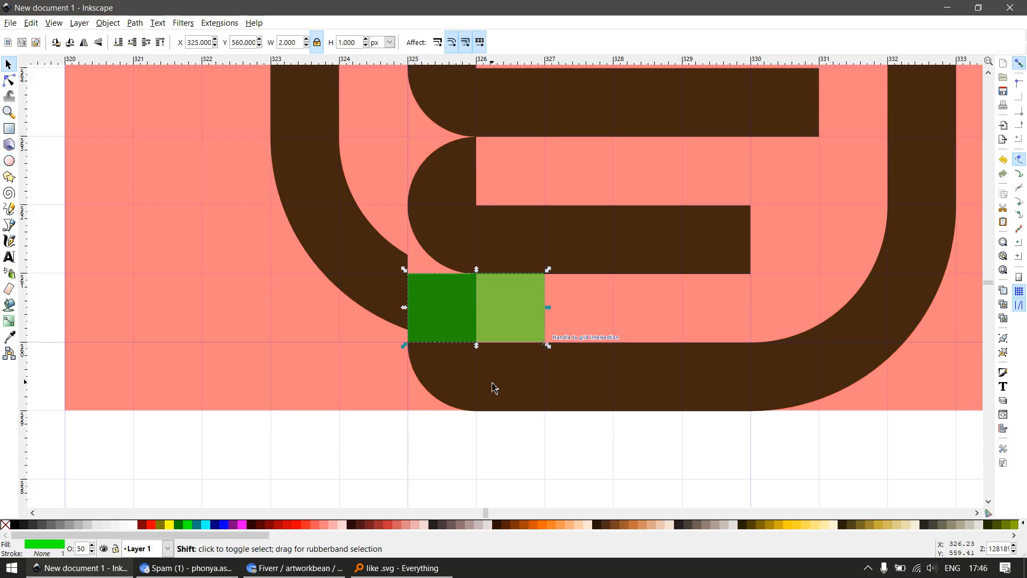
left_click(493, 385, "shift")
key("ctrl+minus")
scroll(484, 336, "down", 2)
scroll(484, 335, "up", 1)
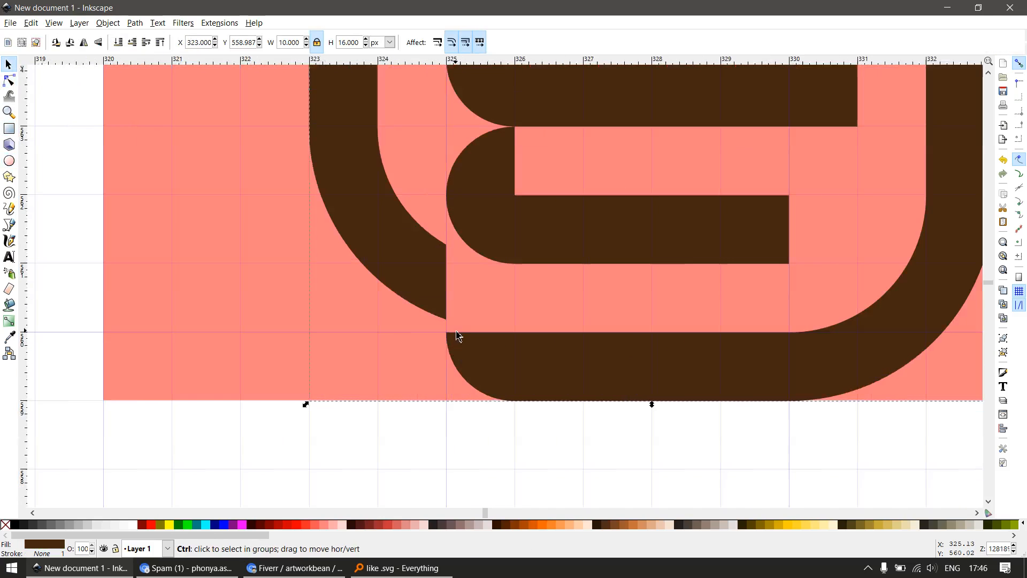
Try to subtract a 1 × 2 px rectangle at X 324, Y 561 px, above a 1 × 1 px square, from the brown path
key("r")
left_click_drag(378, 263, 447, 337)
key("s")
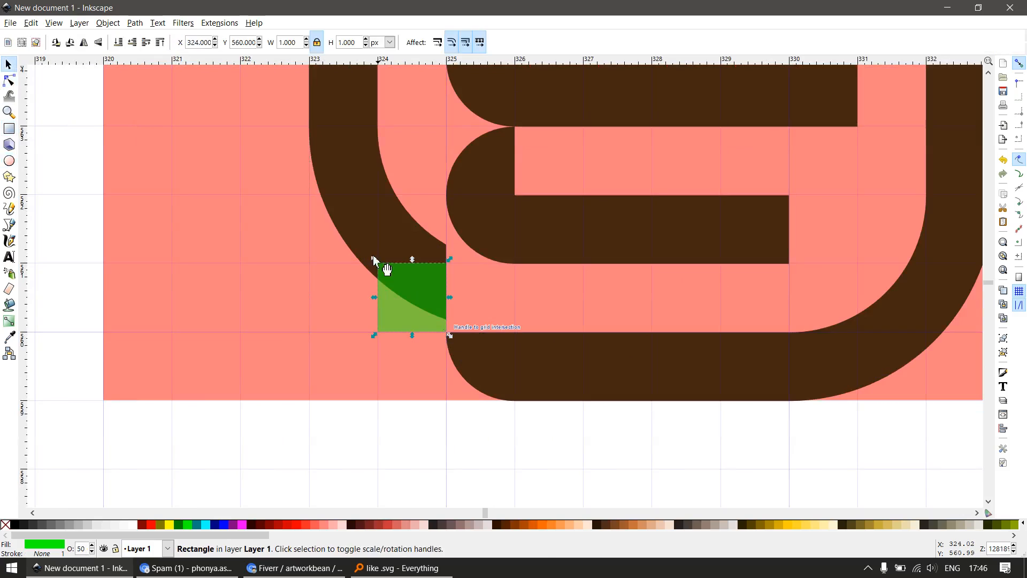
left_click(371, 244, "shift")
key("Escape")
key("r")
left_click_drag(382, 133, 466, 260)
key("s")
left_click(356, 213, "shift")
key("ctrl+minus")
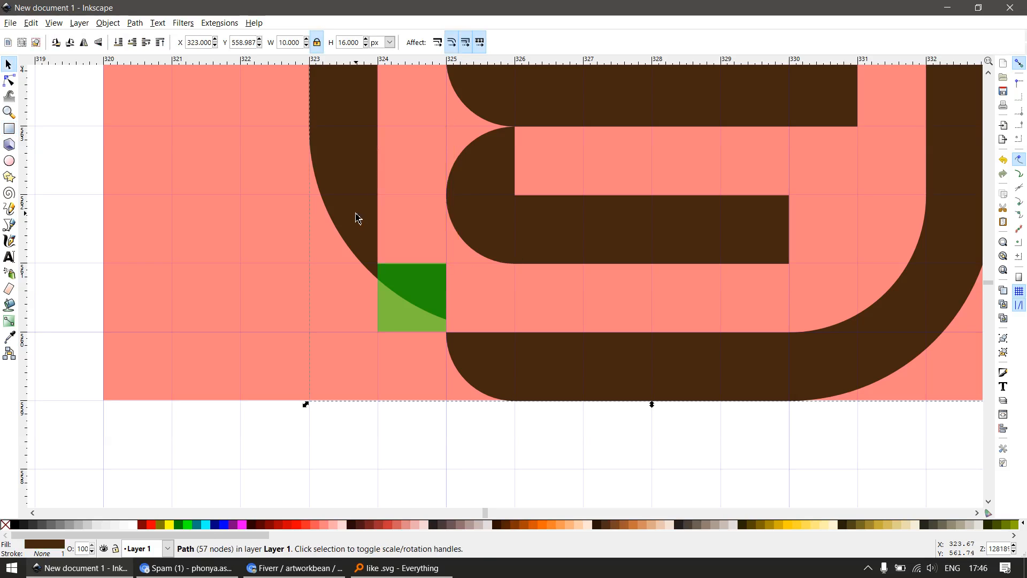
scroll(433, 289, "down", 2)
key("ctrl+z")
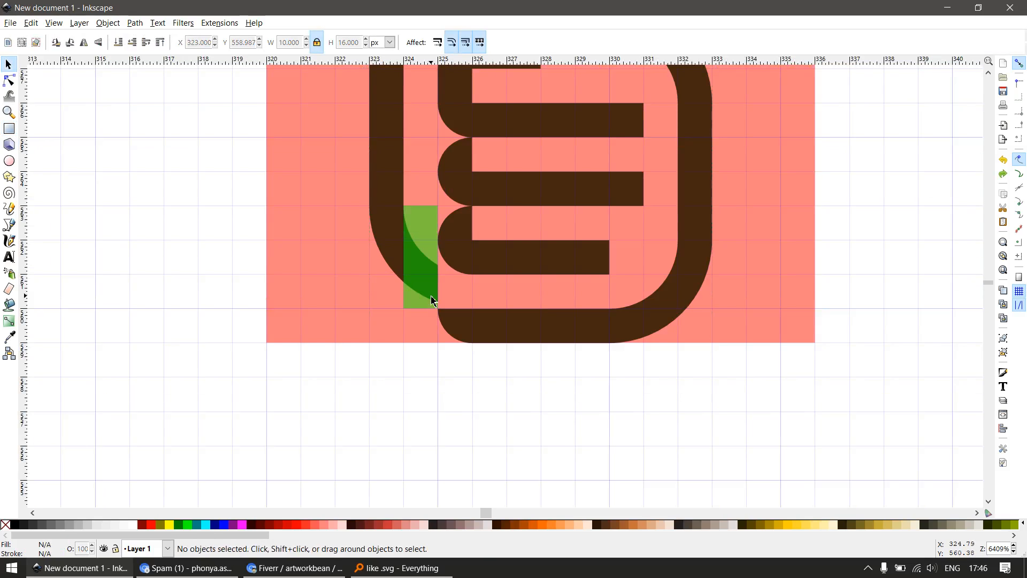
Delete the two green helper rectangles over the lower left curve
left_click(423, 259)
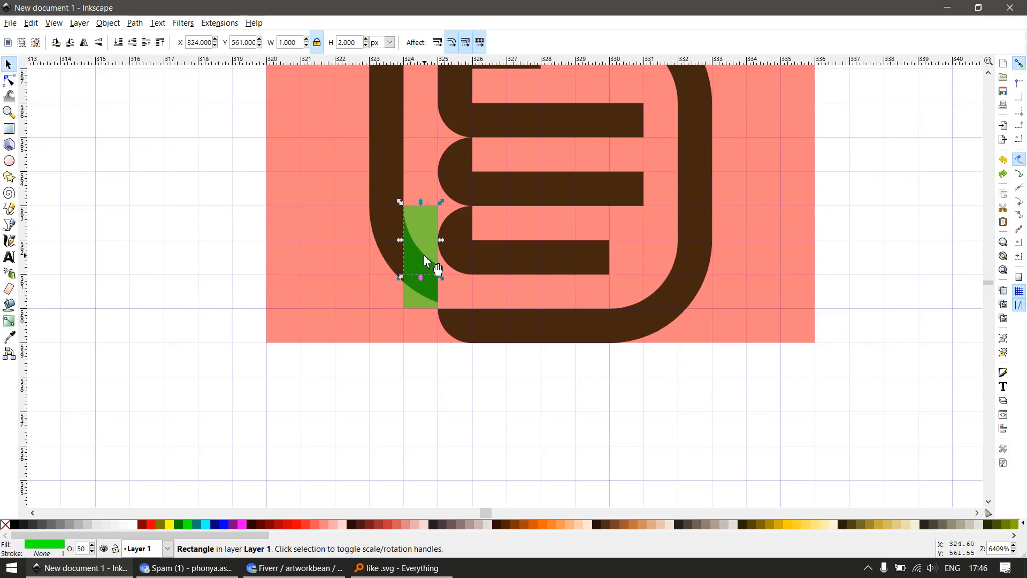
key("Delete")
left_click(424, 283)
key("Delete")
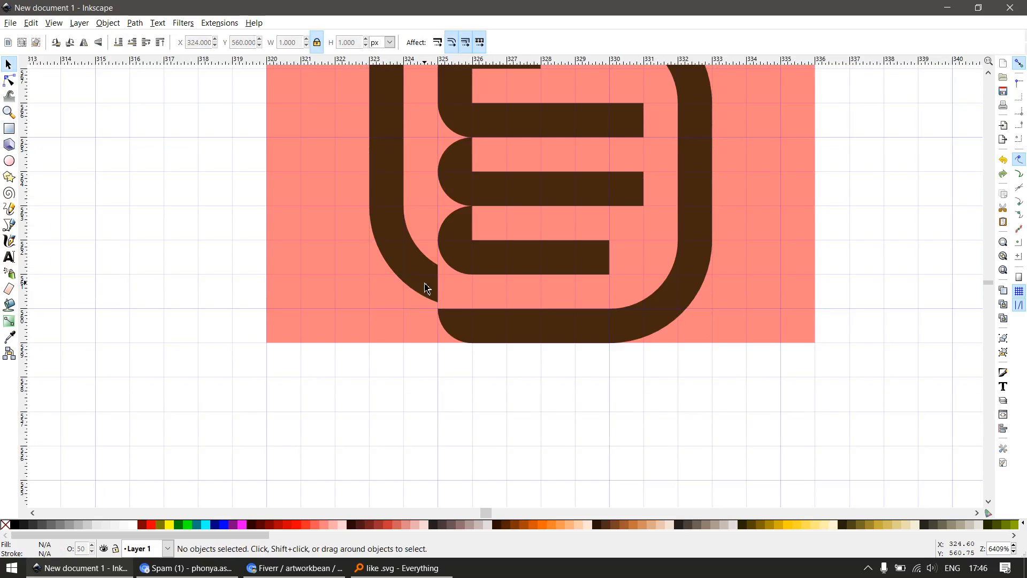
Break the brown path apart into separate outline and finger-line pieces
double_click(425, 284)
key("s")
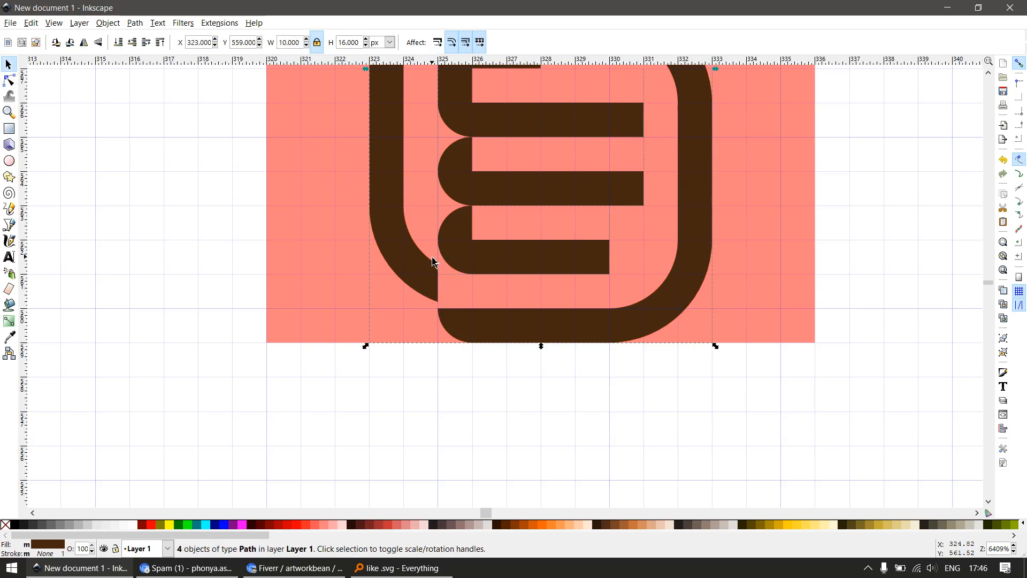
key("Escape")
left_click_drag(414, 266, 448, 321)
key("ctrl+z")
scroll(422, 311, "down", 1)
scroll(411, 252, "up", 1)
scroll(411, 252, "down", 1)
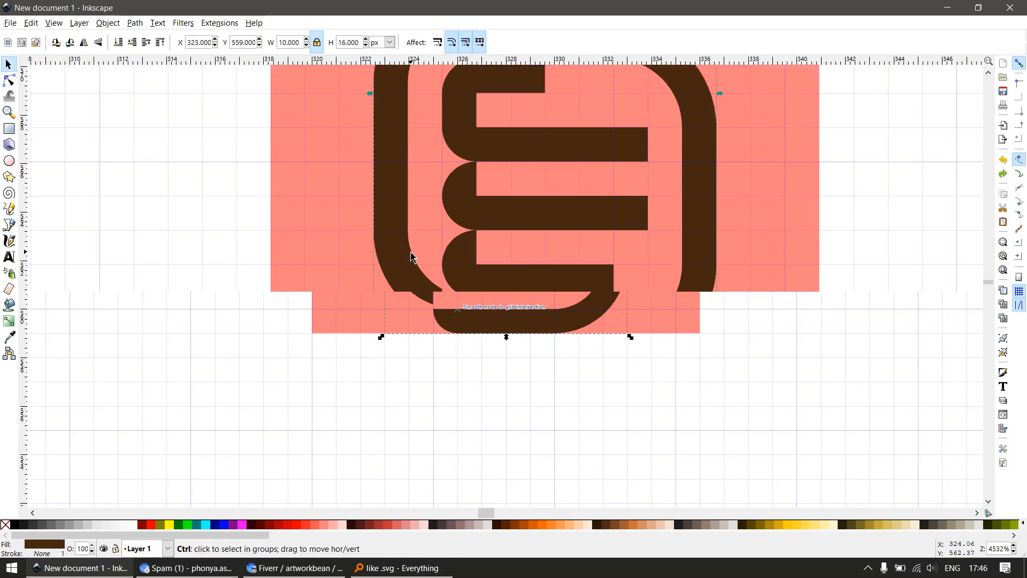
Draw a 4 × 5 px rectangle at X 322, Y 560 px and intersect duplicates of it and the outline to isolate the lower left arc
scroll(412, 258, "up", 1)
key("r")
mouse_move(341, 160)
left_mouse_down()
mouse_move(454, 271)
mouse_move(478, 334)
left_mouse_up()
key("s")
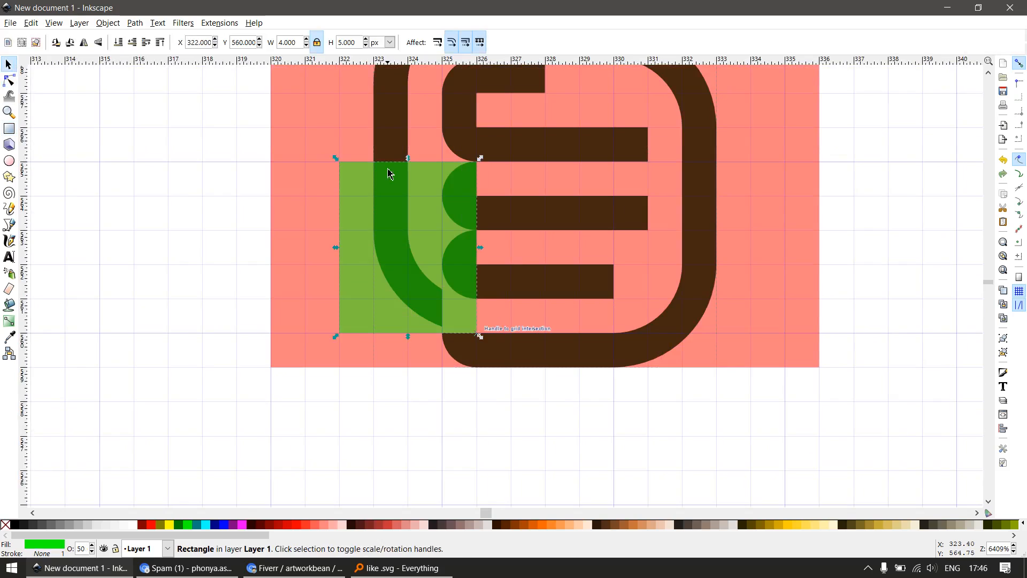
left_click(390, 149, "shift")
key("ctrl+d")
key("ctrl+asterisk")
key("Escape")
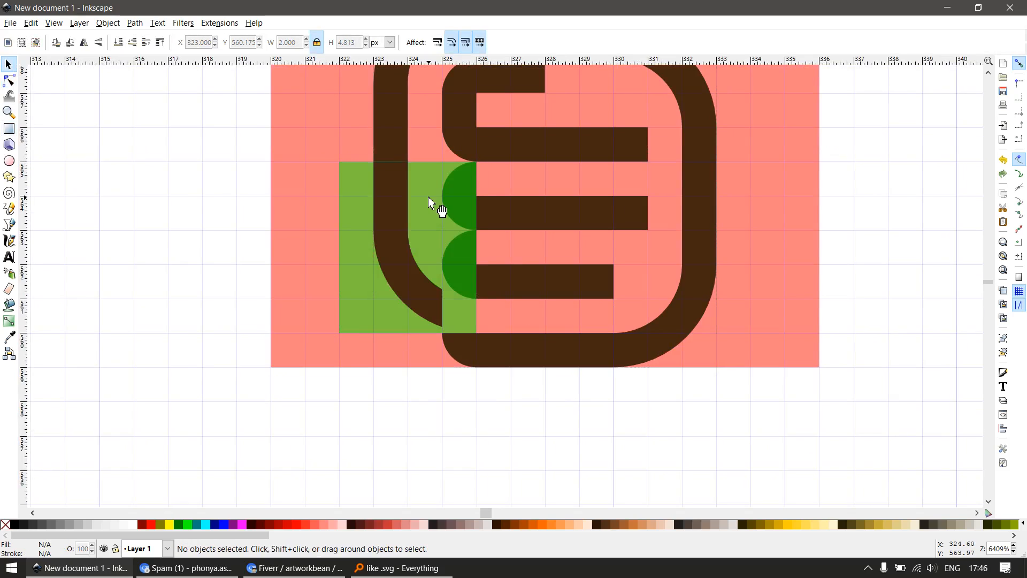
Subtract a duplicate of the green rectangle from the original brown outline and delete the remaining rectangle
left_click(429, 197)
key("ctrl+d")
left_click(399, 127, "shift")
key("ctrl+minus")
key("Escape")
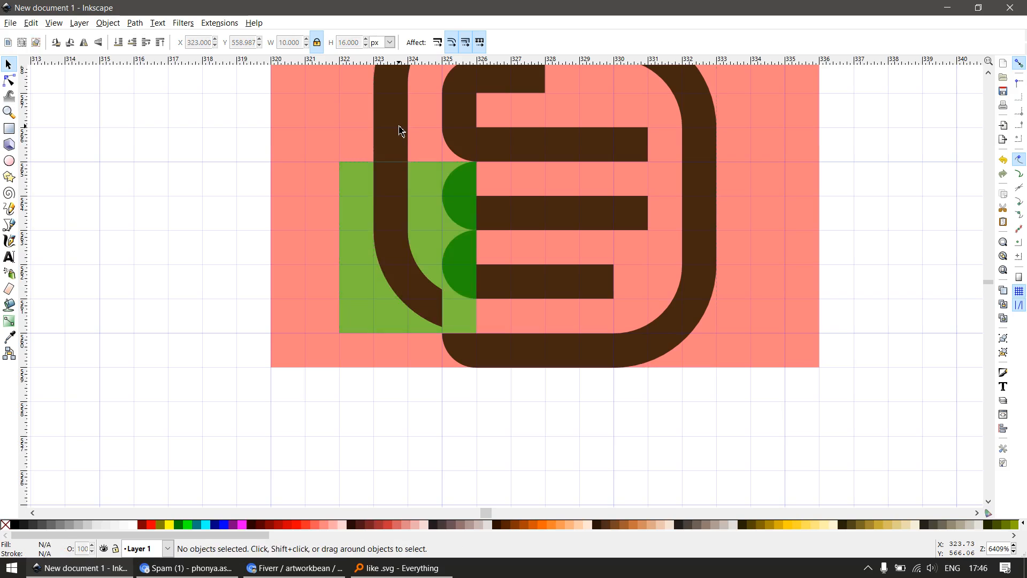
left_click(428, 217)
key("Delete")
Move the separate lower left arc down so its lower right corner snaps to the grid at X 325, Y 560 px
scroll(416, 313, "up", 1)
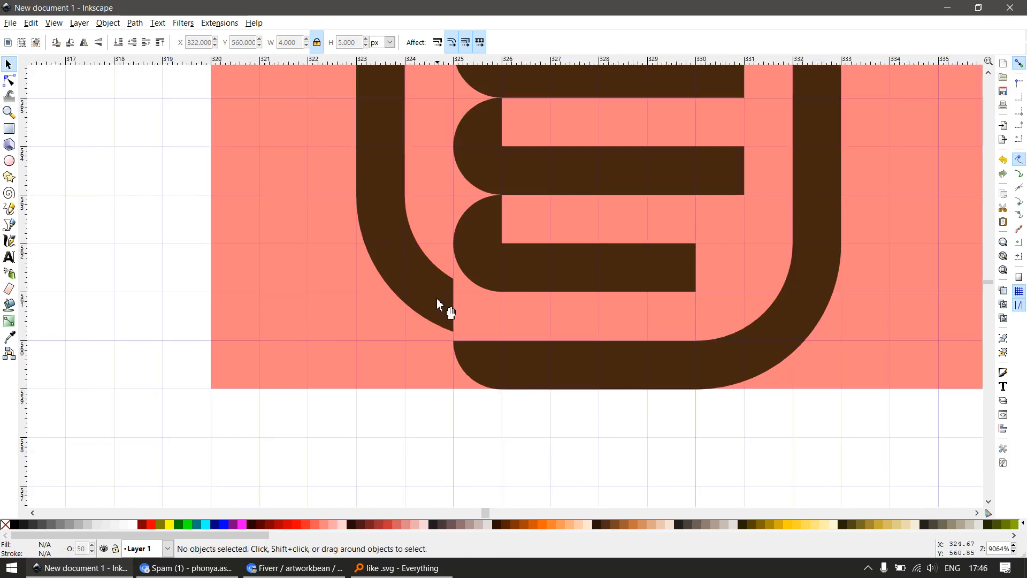
left_click(443, 317)
scroll(453, 321, "up", 2)
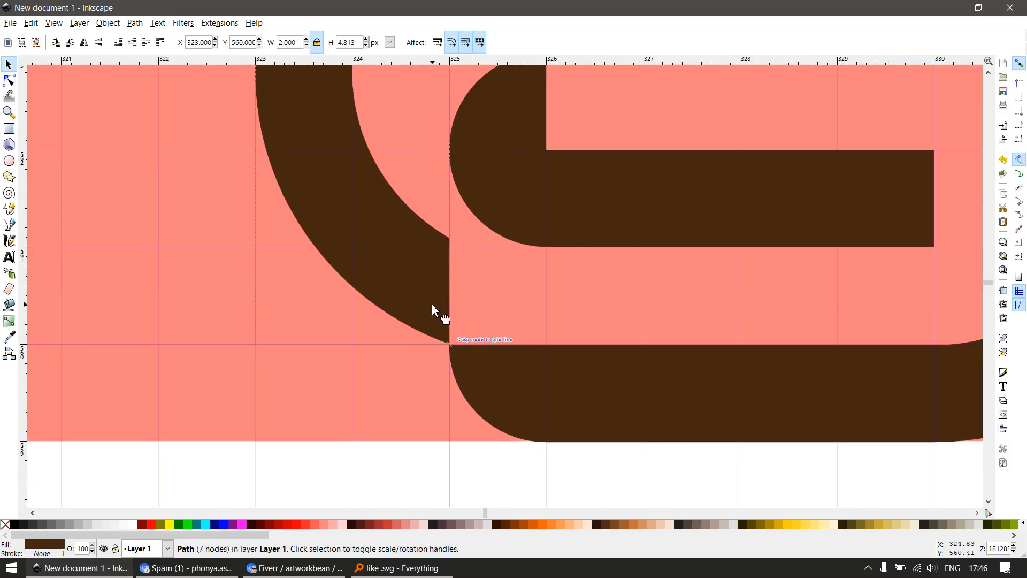
scroll(461, 351, "up", 1)
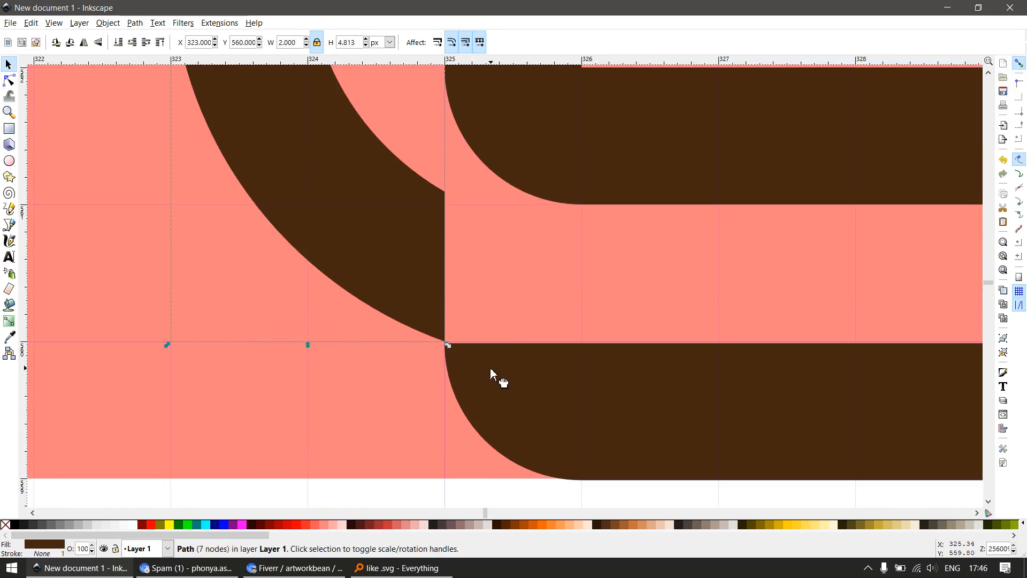
Snap the end nodes of the bottom line's upper edge to X 325 and X 330 at Y 560 px and delete the nodes between them
key("n")
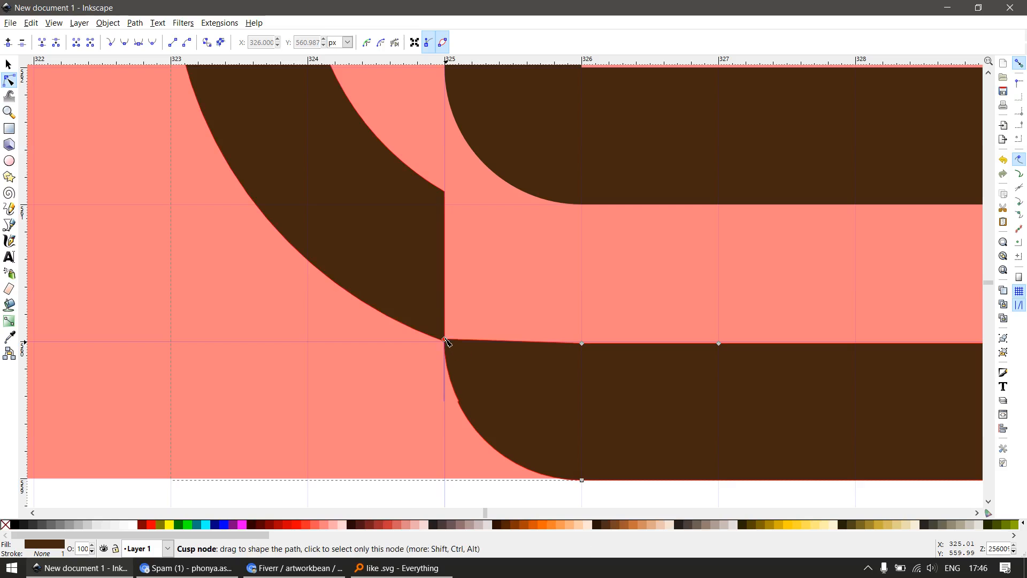
left_click(444, 339)
scroll(441, 330, "down", 2)
key("Escape")
left_click_drag(636, 303, 482, 370)
key("Escape")
key("Delete")
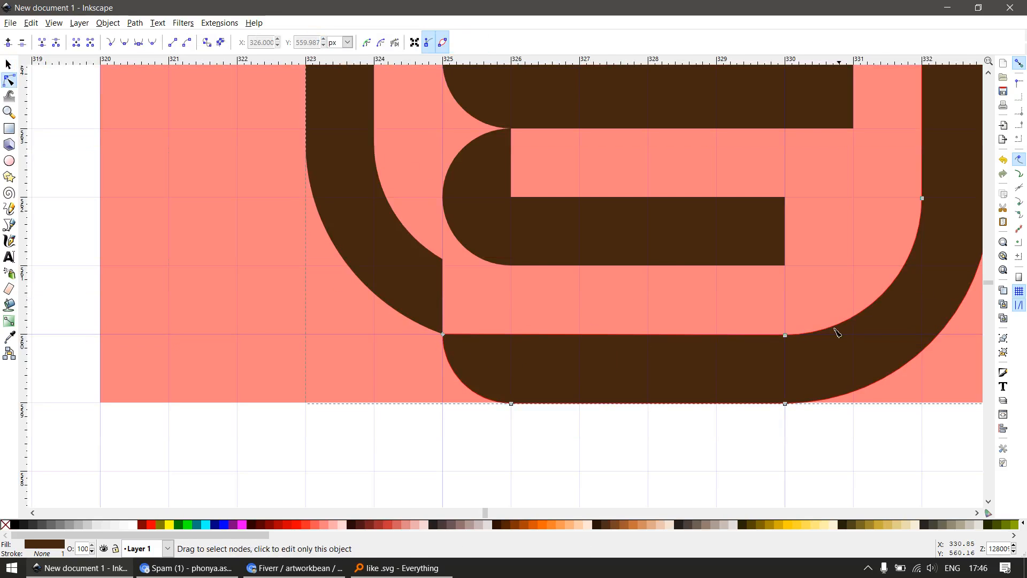
left_click_drag(786, 335, 785, 334)
scroll(497, 305, "down", 2)
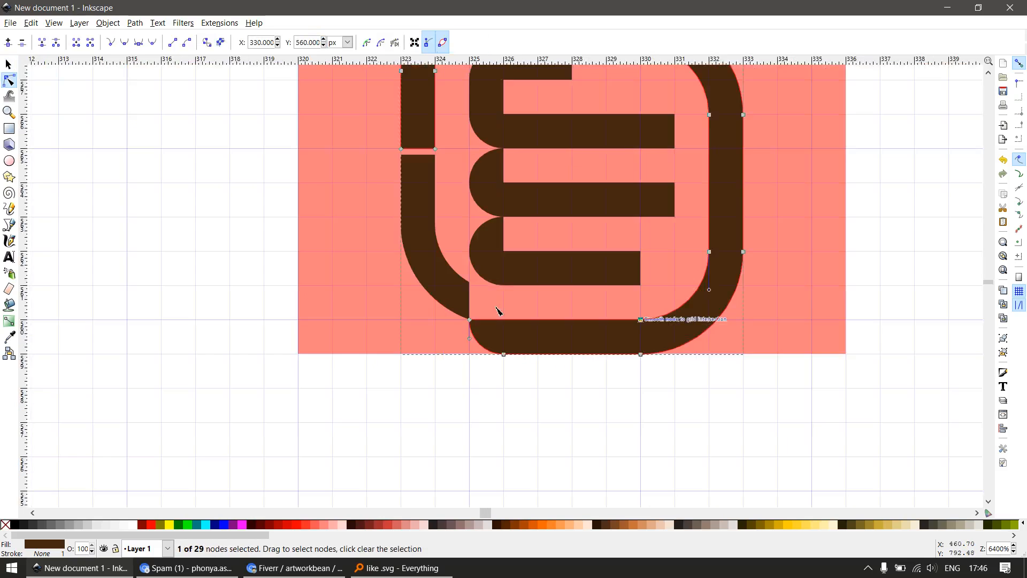
Draw a 1 × 3 px rectangle at X 323, Y 563 px over the left side's gap and union it with the outline and the arc
key("s")
scroll(456, 246, "down", 2)
key("Escape")
left_click(451, 220)
scroll(447, 233, "up", 2)
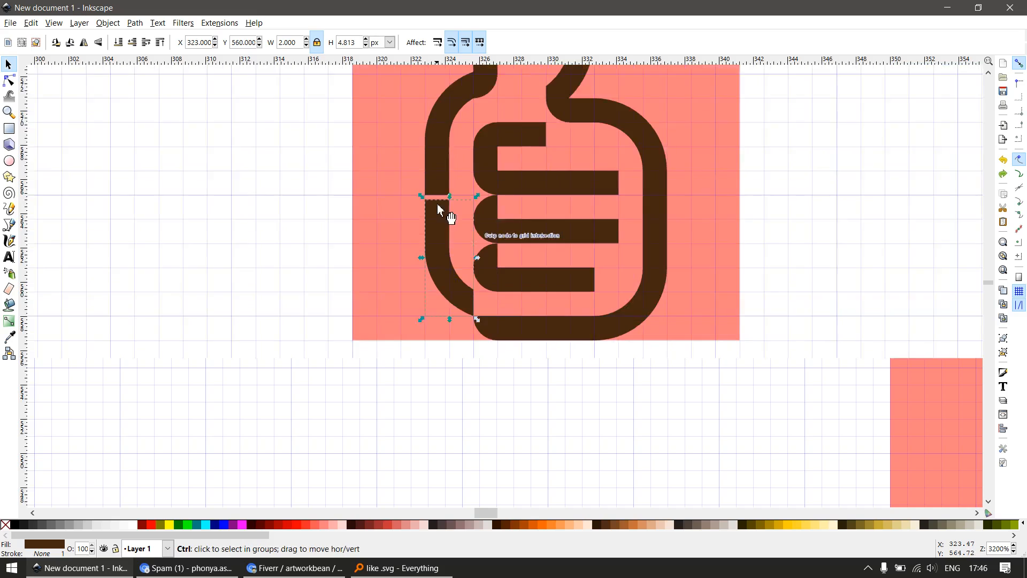
key("r")
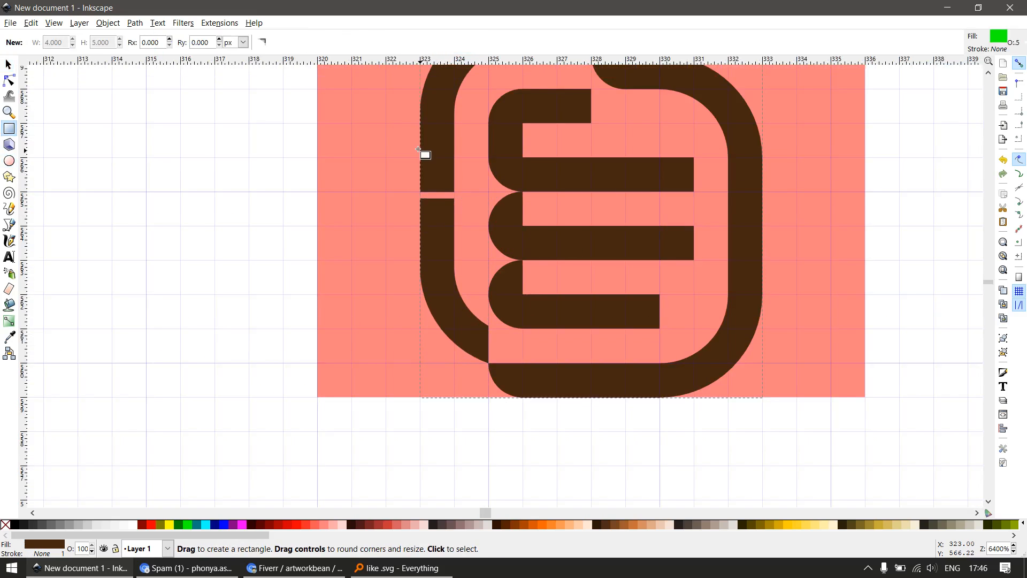
left_click_drag(422, 157, 452, 246)
key("s")
left_click(444, 298, "shift")
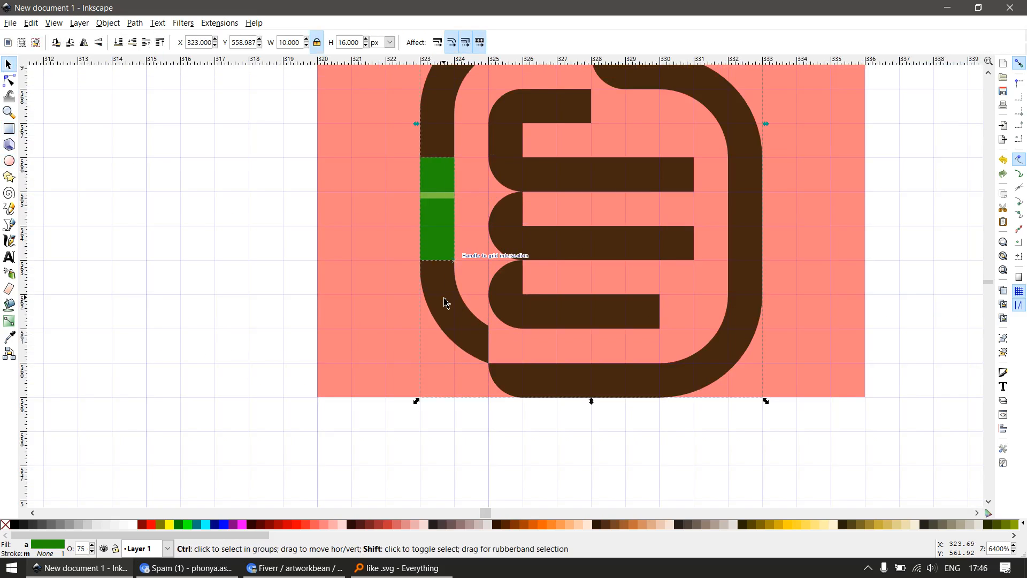
key("ctrl+plus")
Delete the redundant nodes along the joined straight section of the outline's left side
key("n")
left_click_drag(485, 138, 381, 265)
key("Delete")
Compare the 16 px hand outline with the larger icons and inspect its lower left junction
key("s")
key("minus")
key("minus")
key("minus")
key("minus")
key("minus")
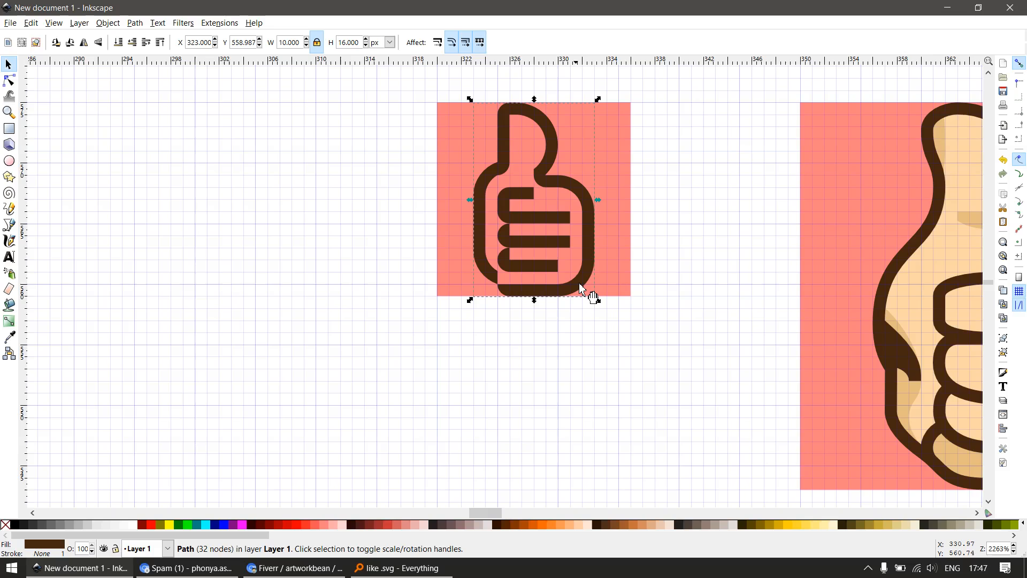
left_click(532, 328)
key("minus")
key("minus")
key("z")
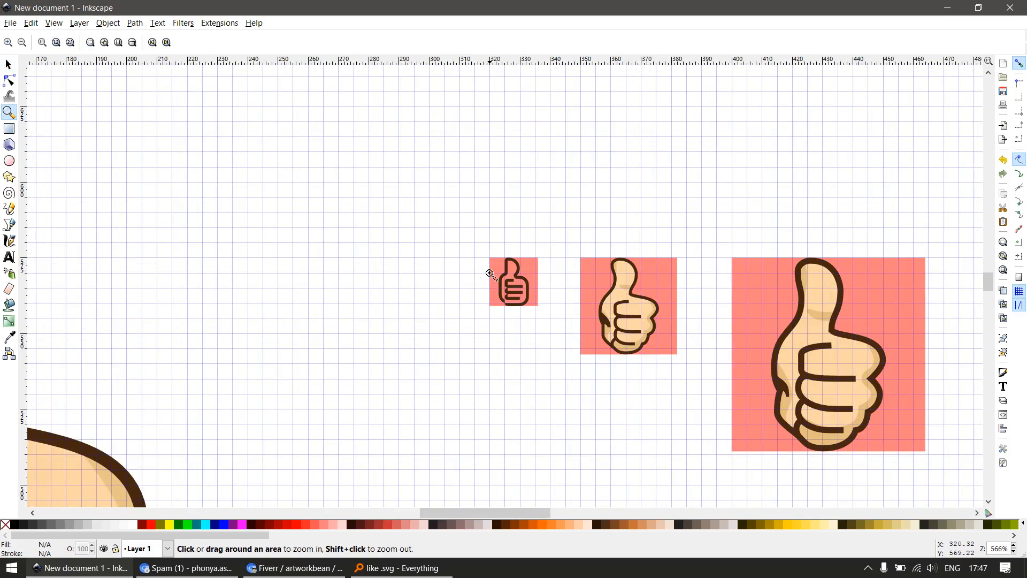
left_click_drag(481, 250, 683, 400)
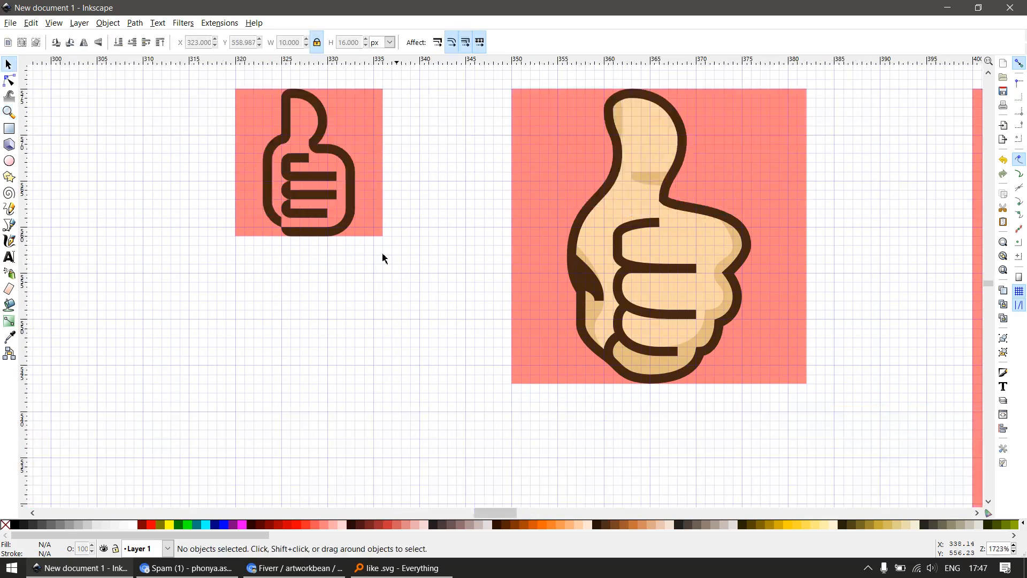
left_click(354, 236, "ctrl")
scroll(289, 232, "up", 6)
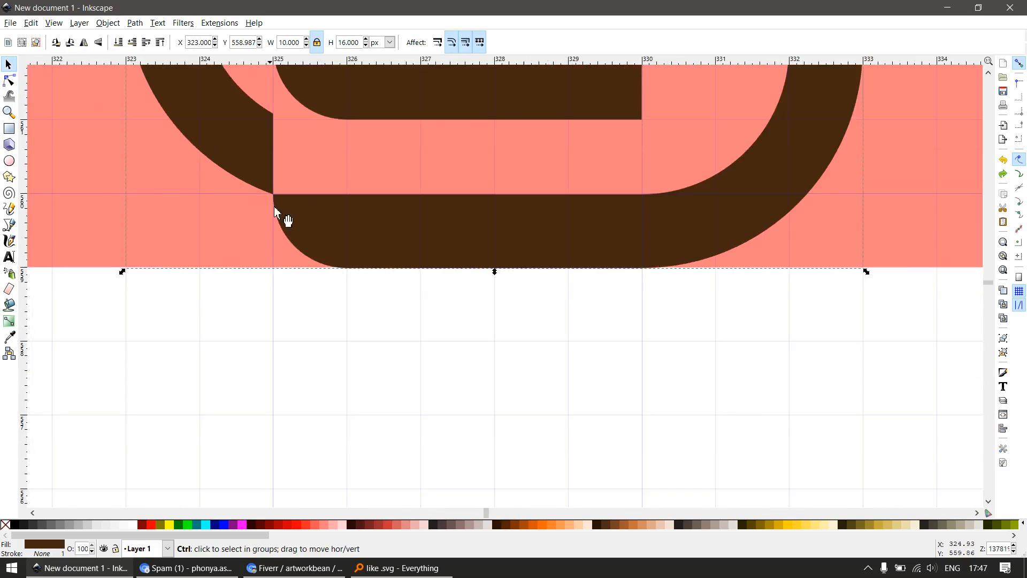
scroll(274, 212, "up", 2)
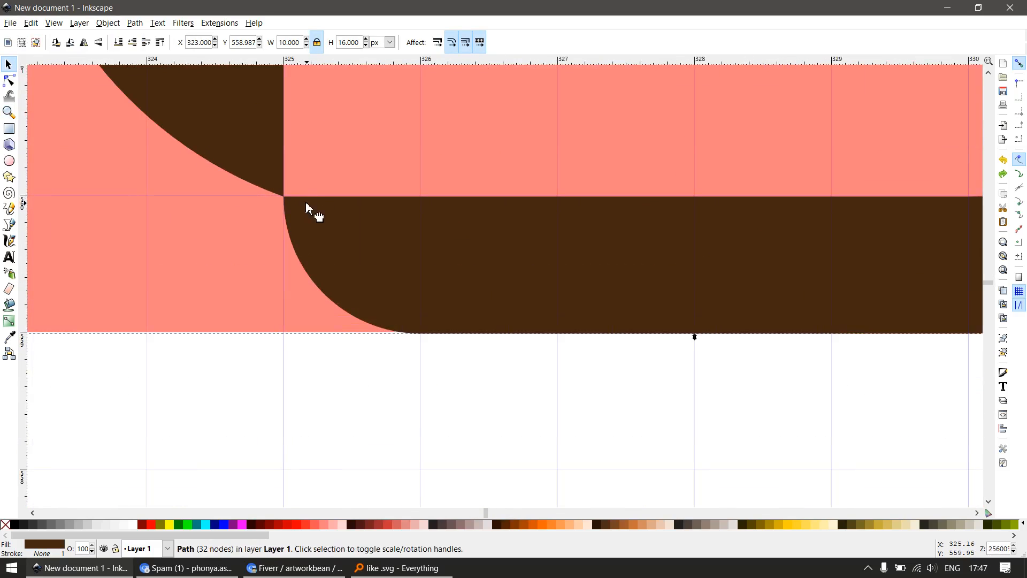
key("n")
key("s")
key("r")
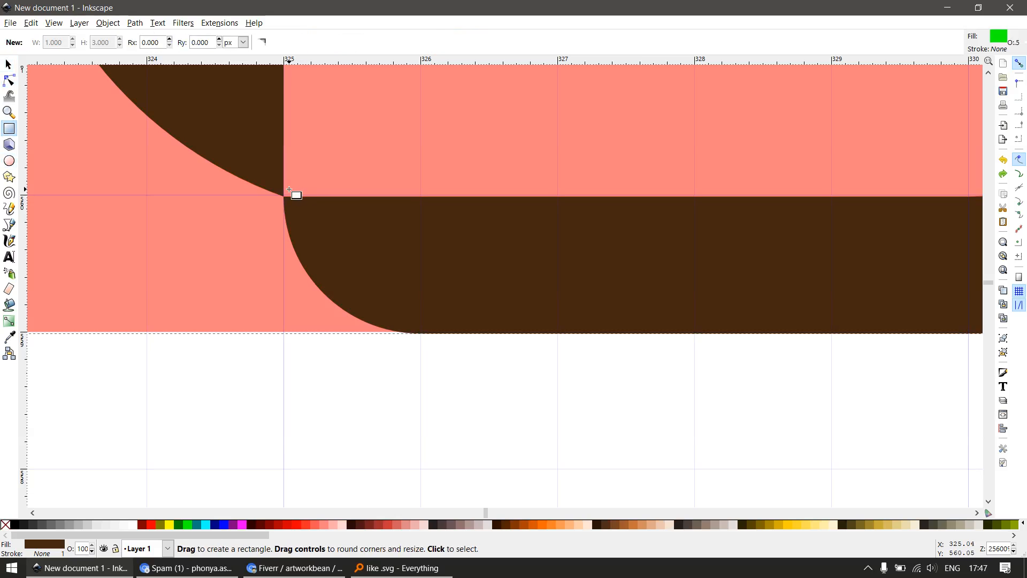
key("numbersign")
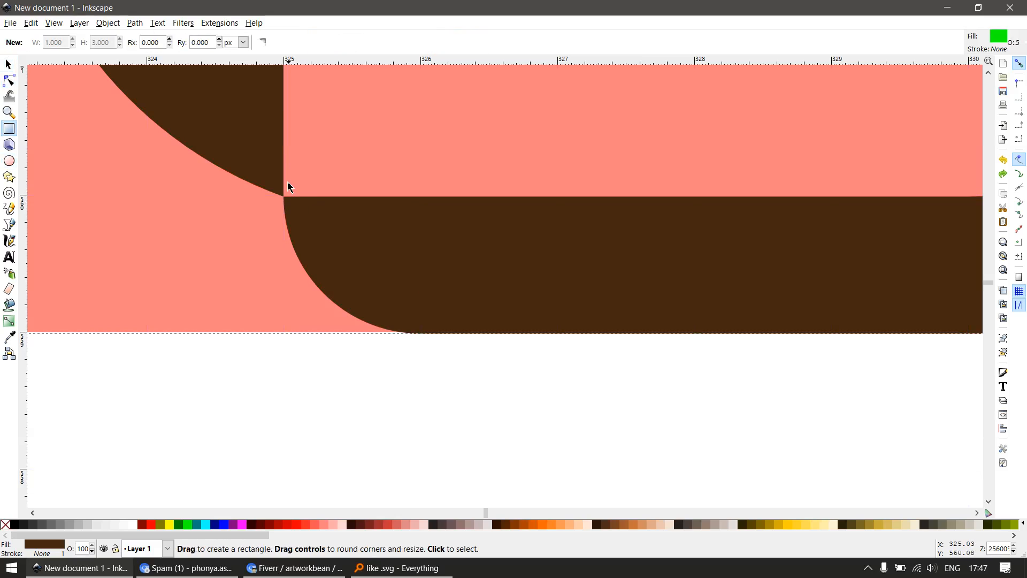
key("e")
left_click_drag(302, 171, 345, 201)
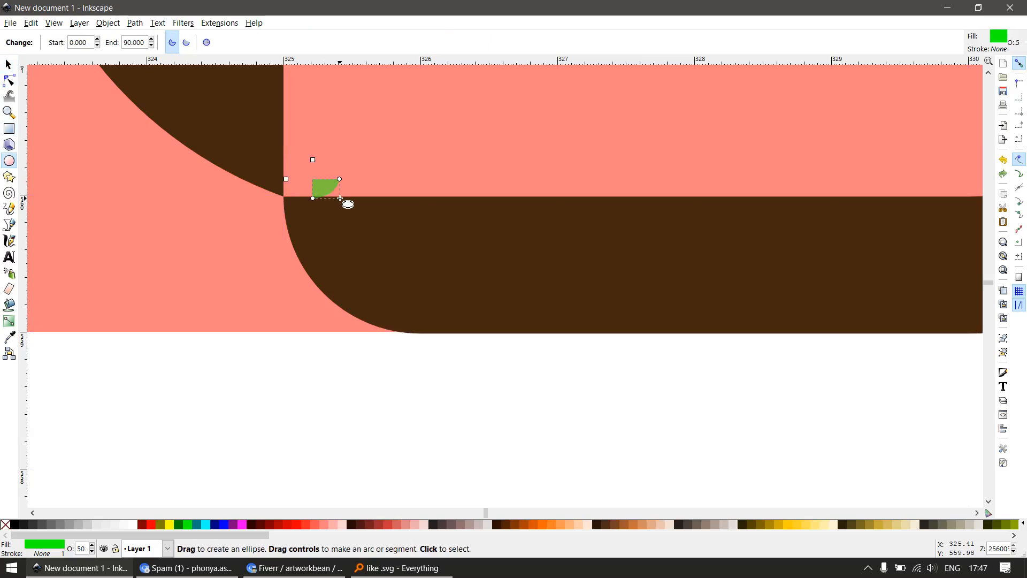
key("ctrl+z")
key("r")
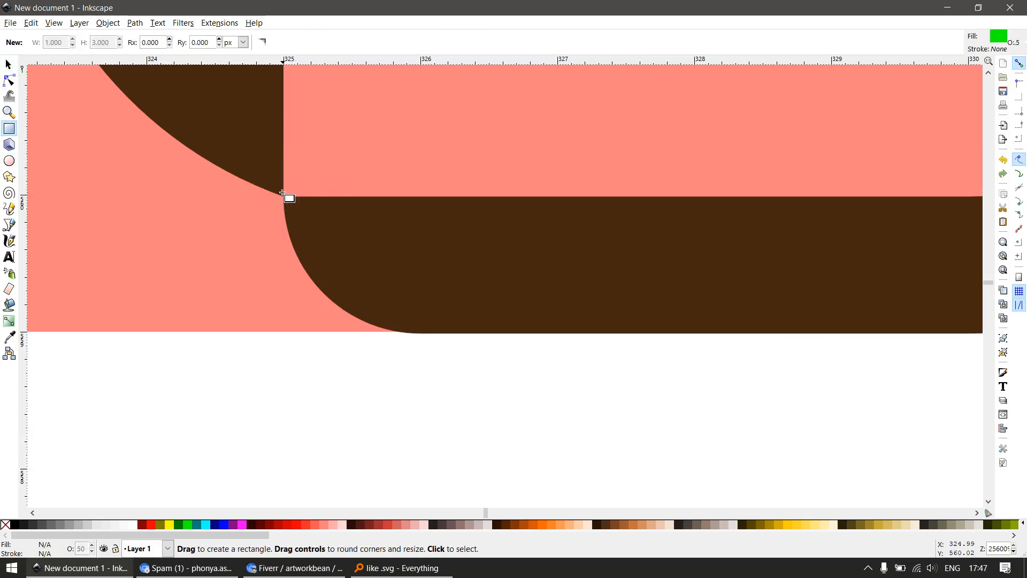
key("numbersign")
key("e")
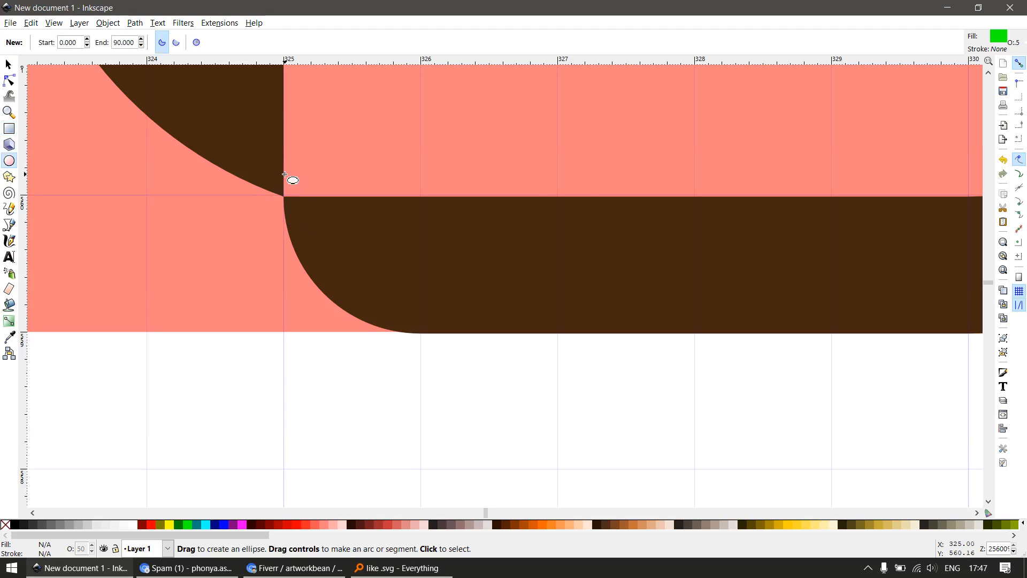
scroll(321, 208, "down", 4)
scroll(342, 206, "up", 1)
scroll(339, 204, "up", 1)
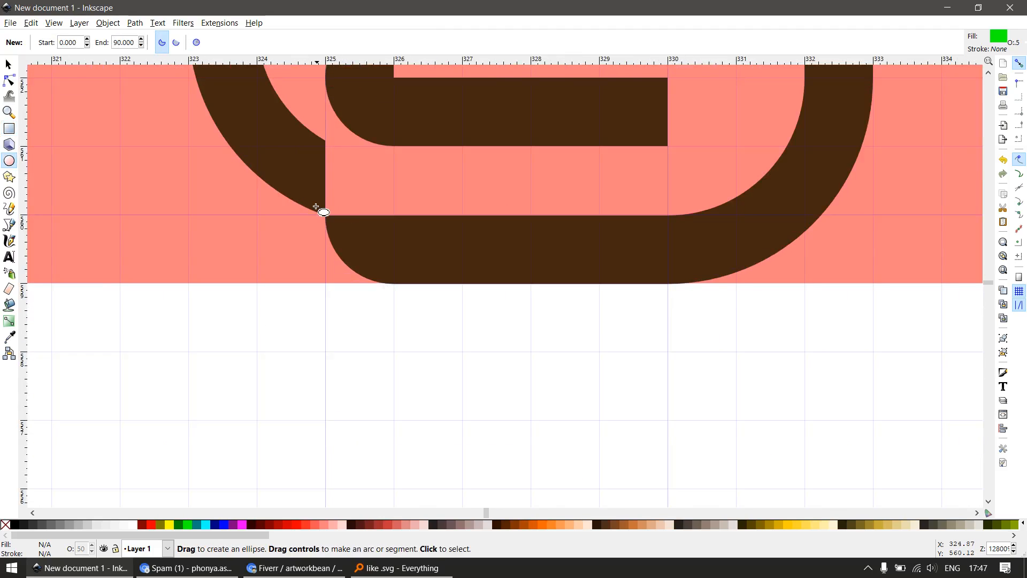
Draw a 1 × 1 px square at X 325, Y 560 px inside the lower left junction and union it with the brown outline
key("r")
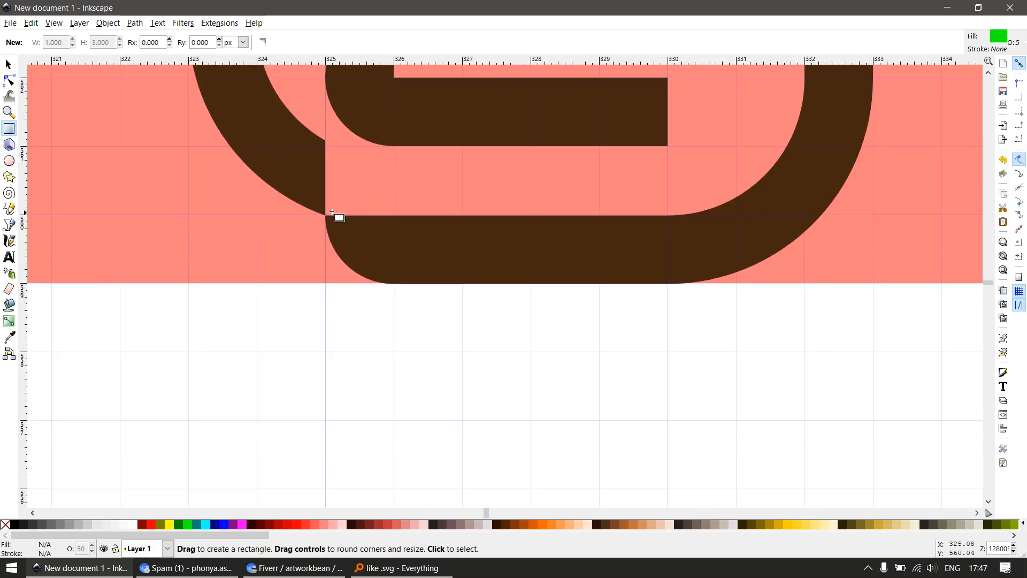
left_click_drag(329, 152, 401, 219)
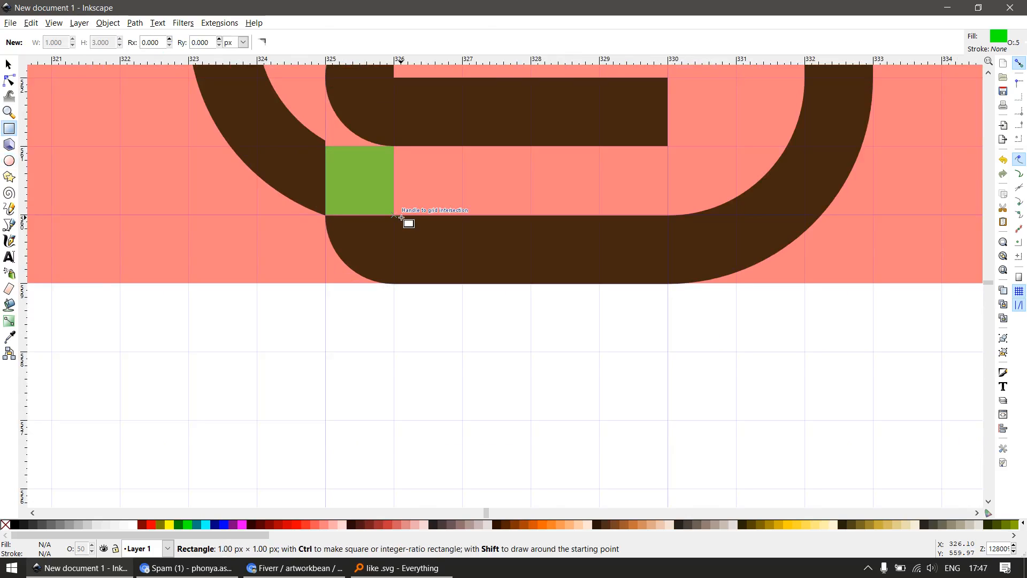
key("s")
left_click(431, 252, "shift")
key("ctrl+plus")
Snap the bottom line's upper edge nodes to X 326 and X 330 at Y 560 px and delete the added square's upper right corner node
key("n")
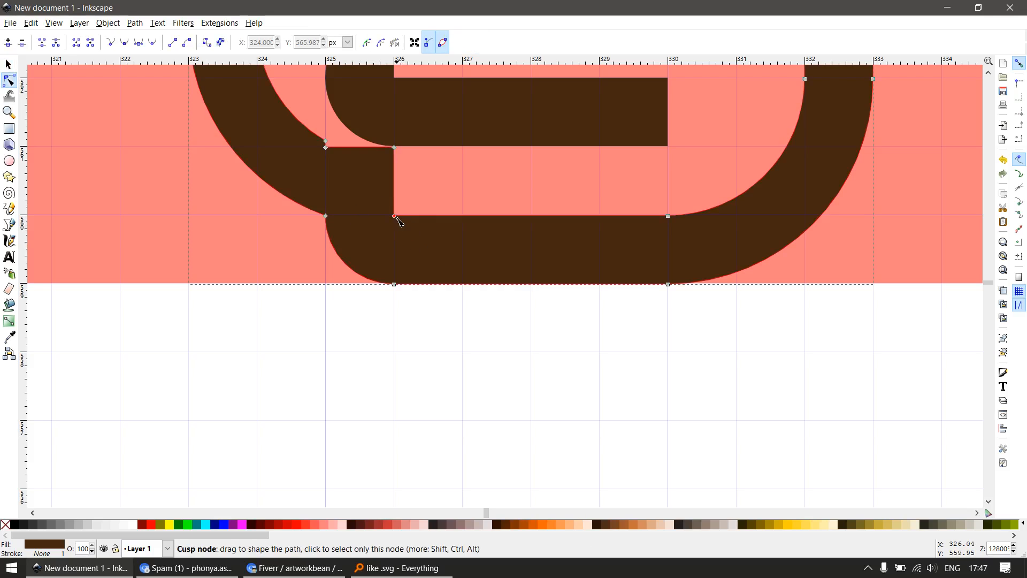
left_click_drag(394, 217, 394, 216)
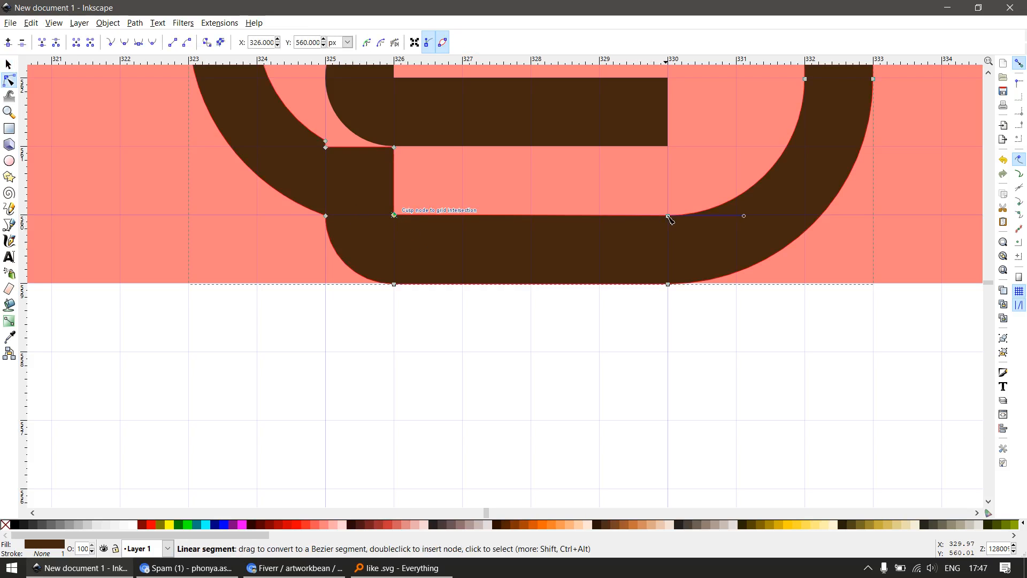
left_click(668, 216)
scroll(408, 214, "down", 3)
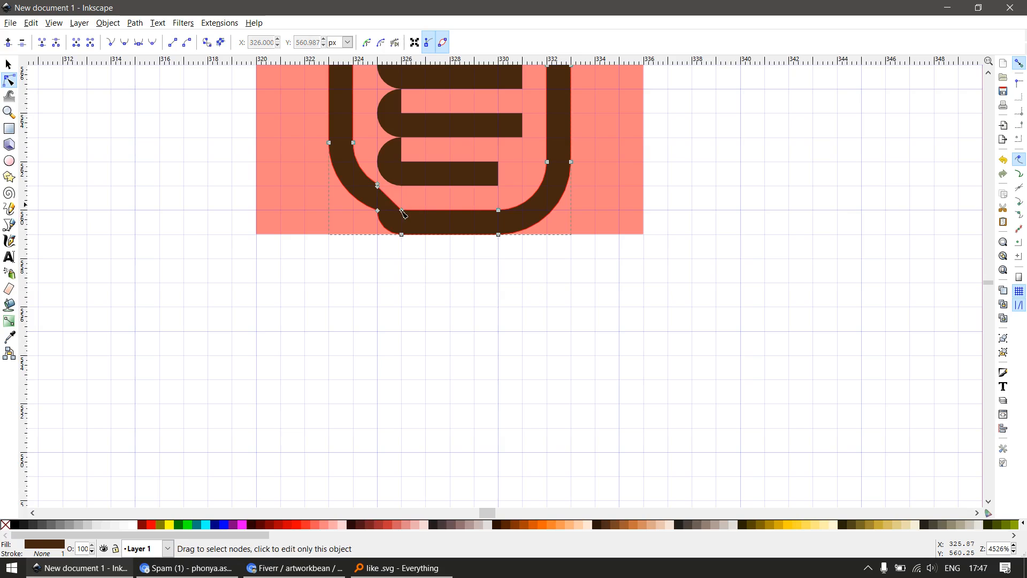
Delete the leftover junction nodes on the inner and outer edges of the brown outline's lower left corner
scroll(401, 214, "down", 2)
key("s")
scroll(402, 207, "up", 2)
key("n")
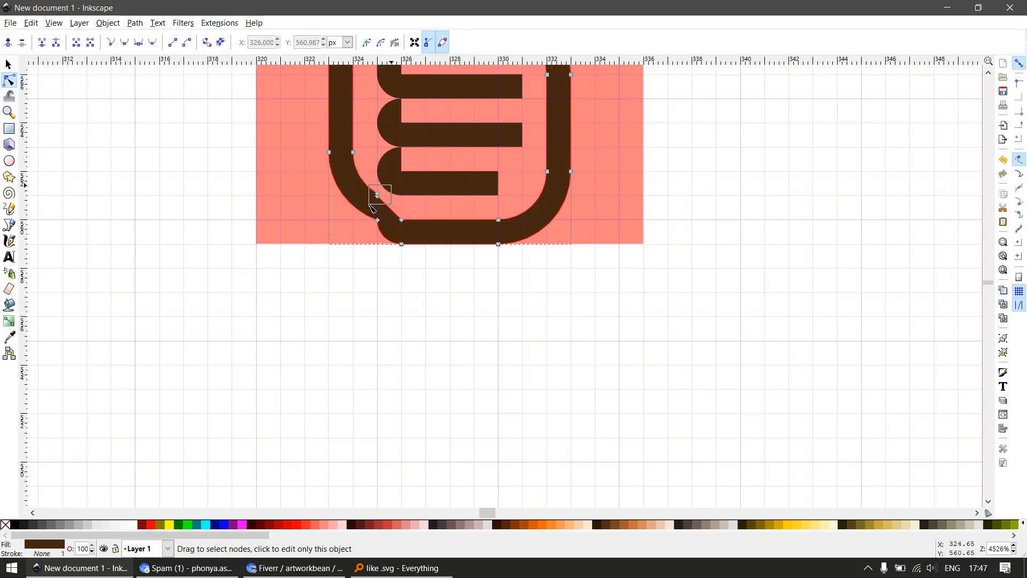
left_click_drag(370, 204, 370, 204)
key("Delete")
left_click(378, 220)
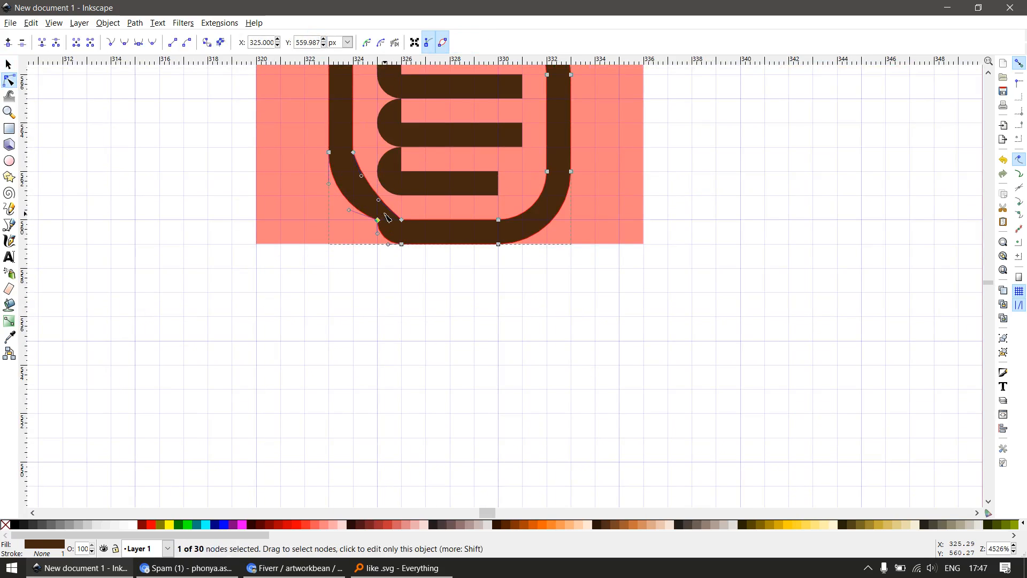
key("Delete")
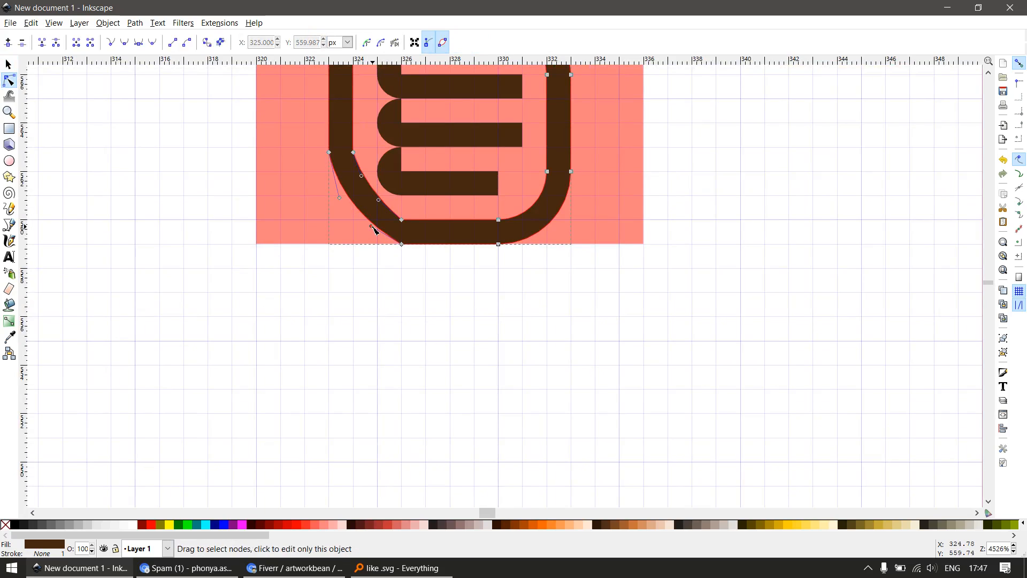
Adjust the curve handles of the lower left corner so both edges run smoothly from the vertical side into the bottom line
left_click_drag(372, 227, 372, 244)
left_click_drag(340, 198, 374, 219)
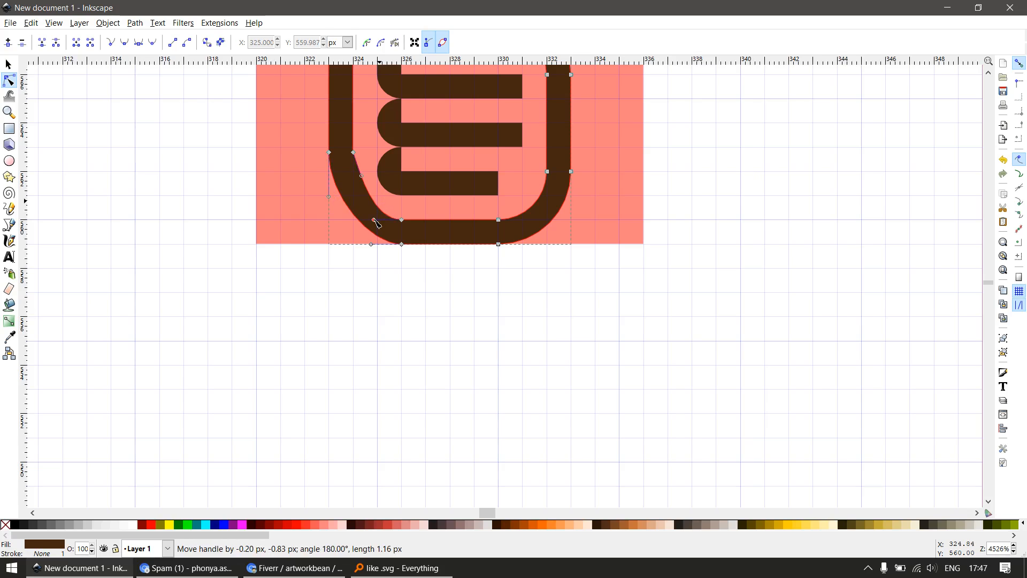
left_click_drag(361, 176, 353, 176)
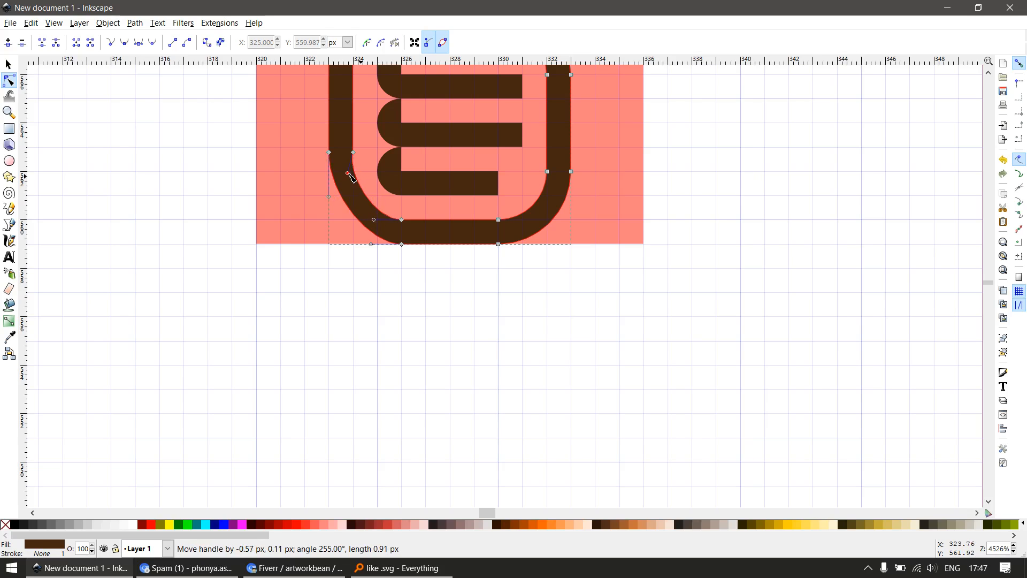
scroll(350, 255, "down", 3)
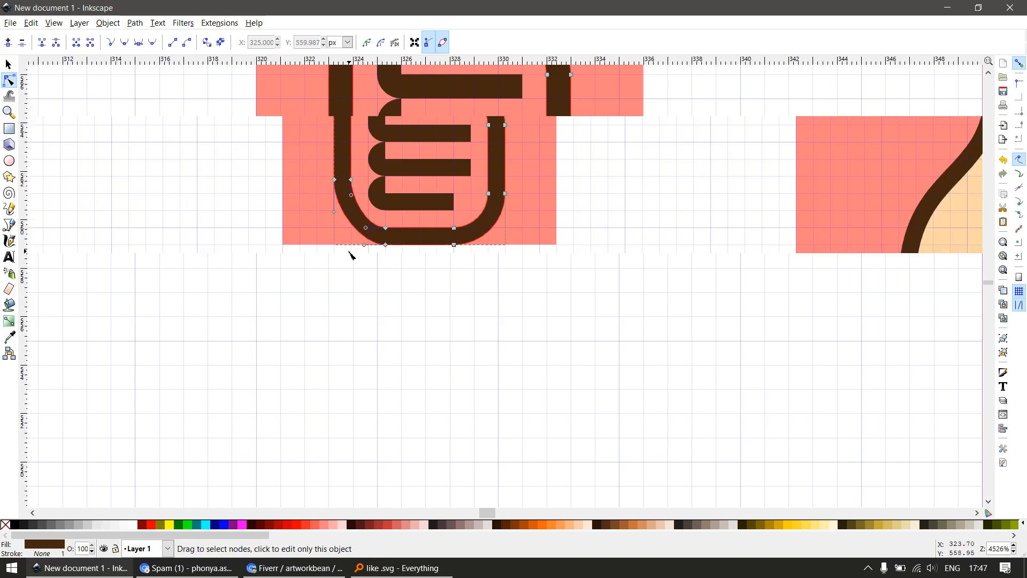
key("s")
scroll(388, 262, "down", 1)
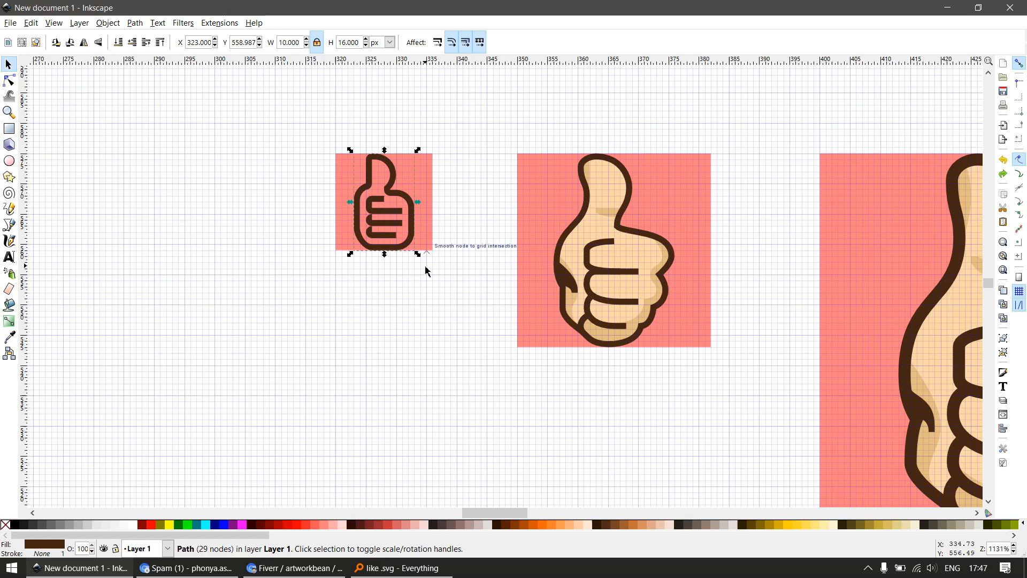
Break the brown outline path apart and fill its inner hand shape with the light skin colour of the 32 px icon
key("ctrl+shift+k")
key("Escape")
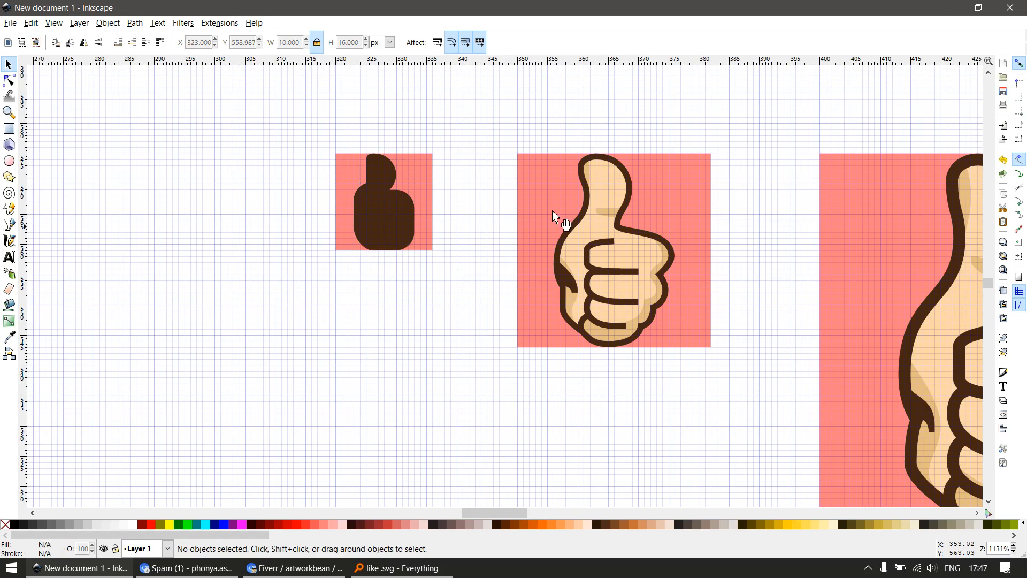
left_click(610, 182)
left_click(385, 172)
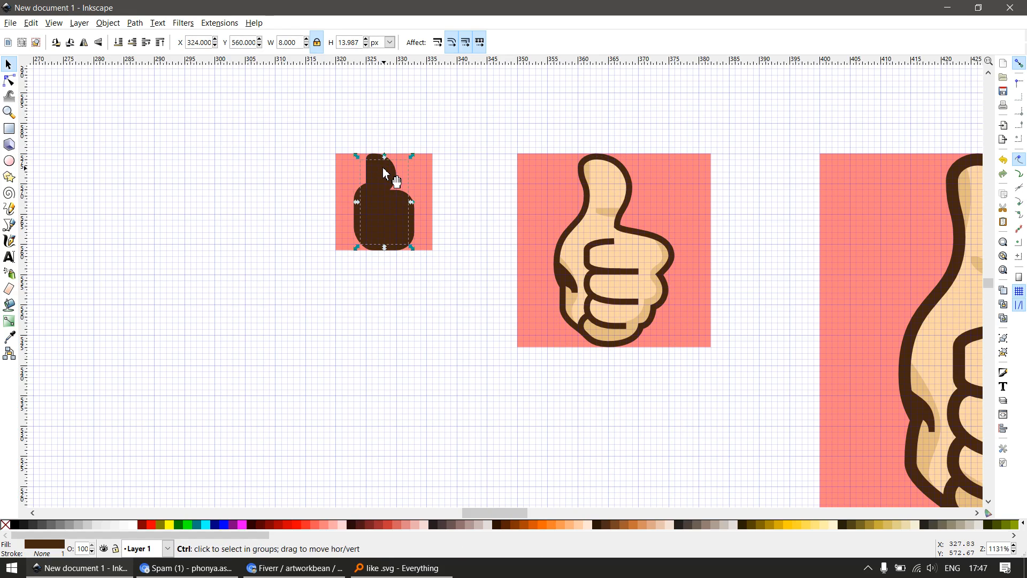
key("ctrl+z")
left_click(406, 319)
scroll(408, 305, "down", 1)
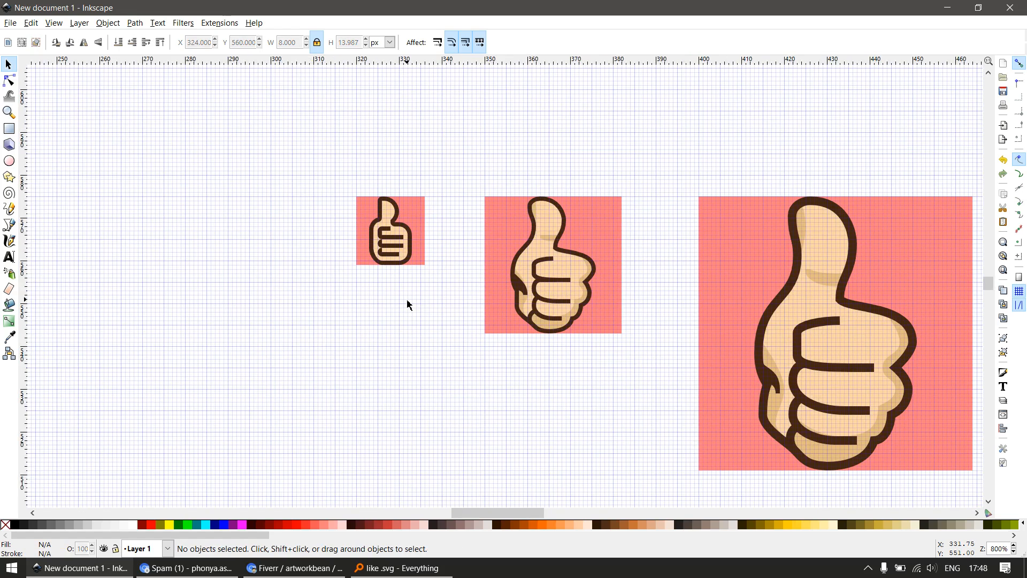
scroll(392, 249, "up", 5)
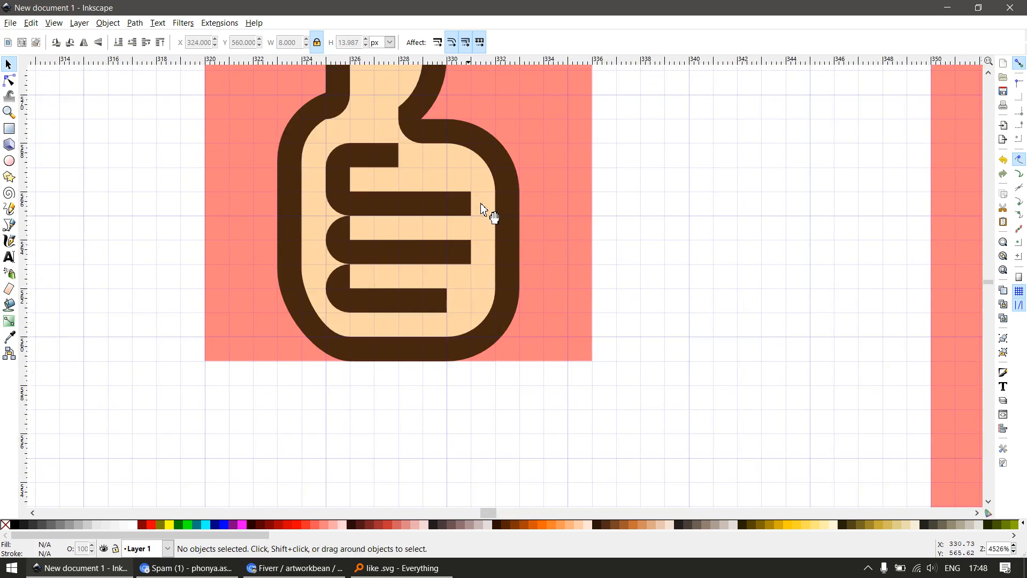
Place a duplicate of the bottom finger line beside the 16 px hand's right edge
left_click_drag(399, 204, 447, 229)
key("ctrl+z")
mouse_move(347, 255)
left_mouse_down()
mouse_move(372, 280)
mouse_move(598, 314)
left_mouse_up()
key("ctrl+z")
left_click(348, 302)
key("ctrl+d")
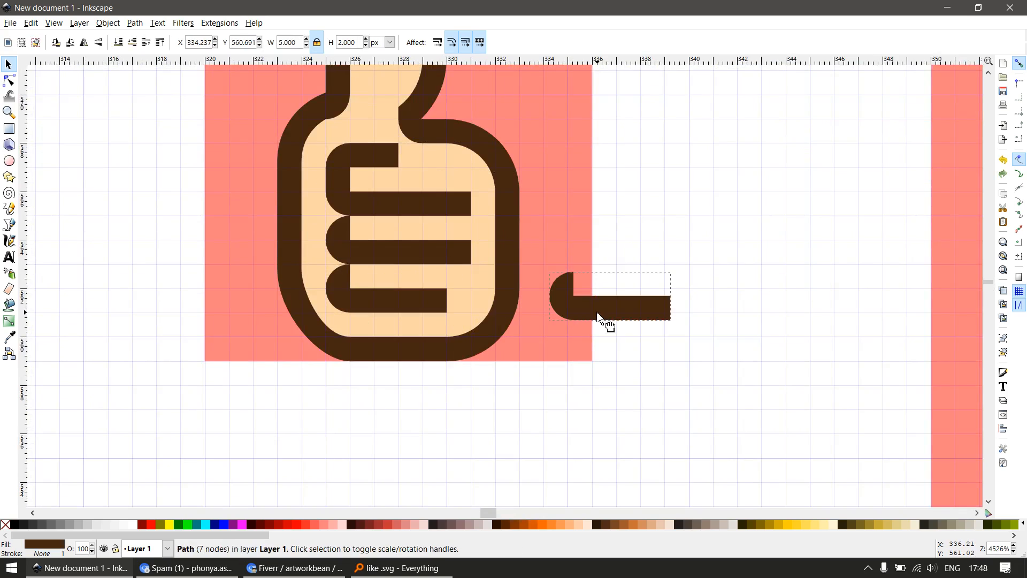
Cut the duplicate to a quarter circle with a 7 × 3 px rectangle, try it at X 331, Y 565 px, and delete it
key("r")
left_click_drag(520, 362, 701, 291)
key("s")
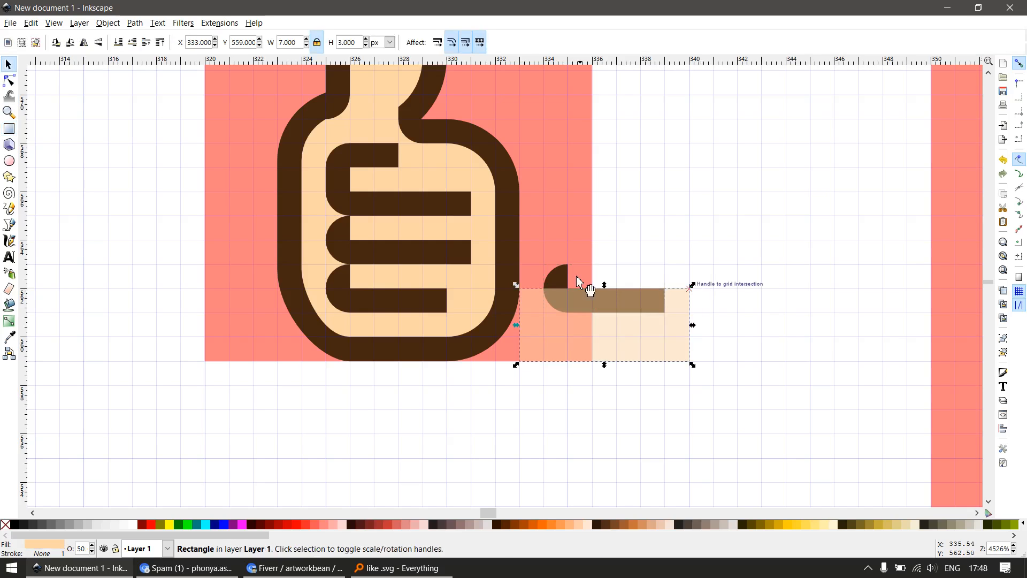
left_click(559, 280, "shift")
key("ctrl+minus")
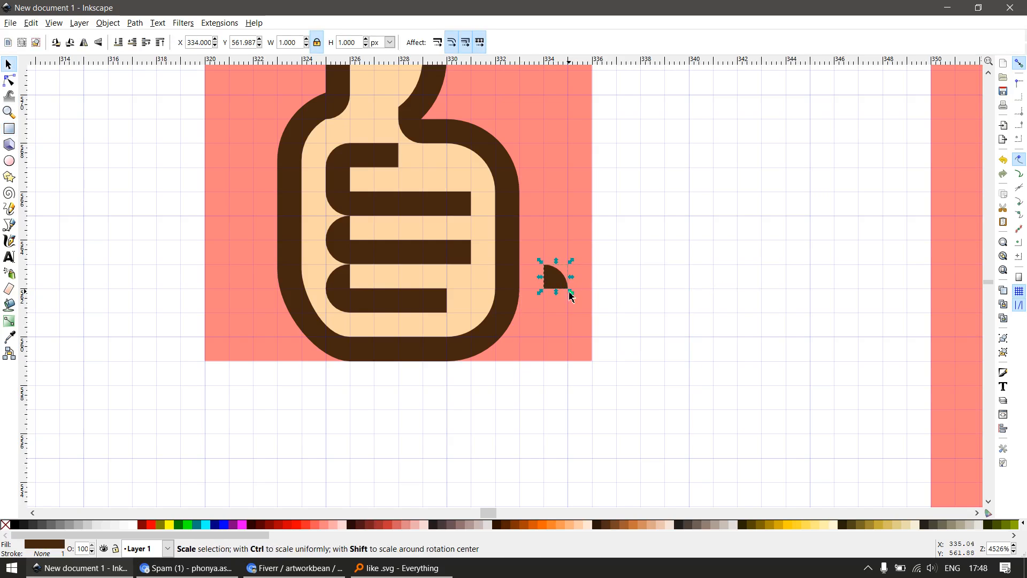
left_click_drag(513, 234, 485, 203)
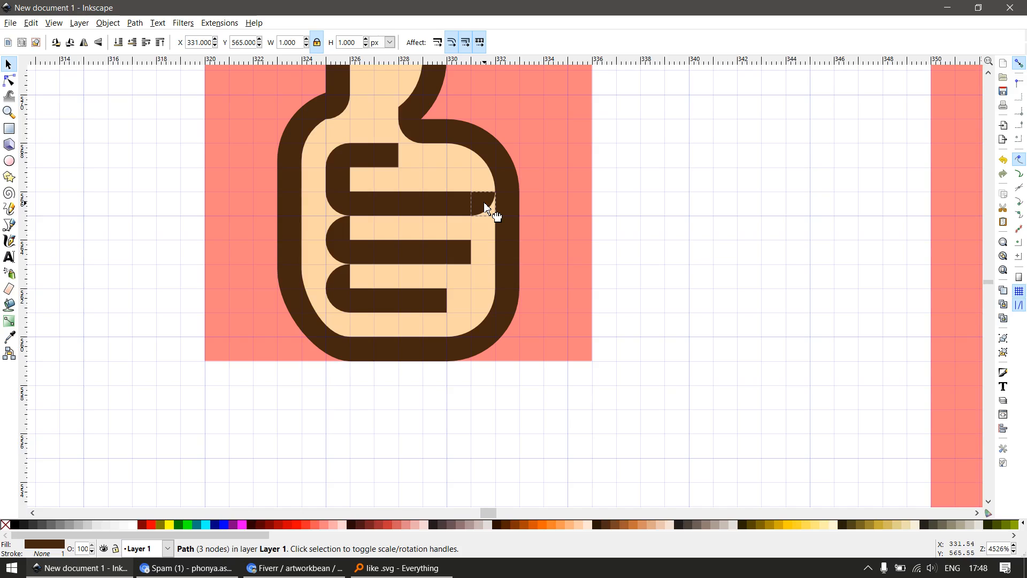
left_click_drag(485, 206, 566, 245)
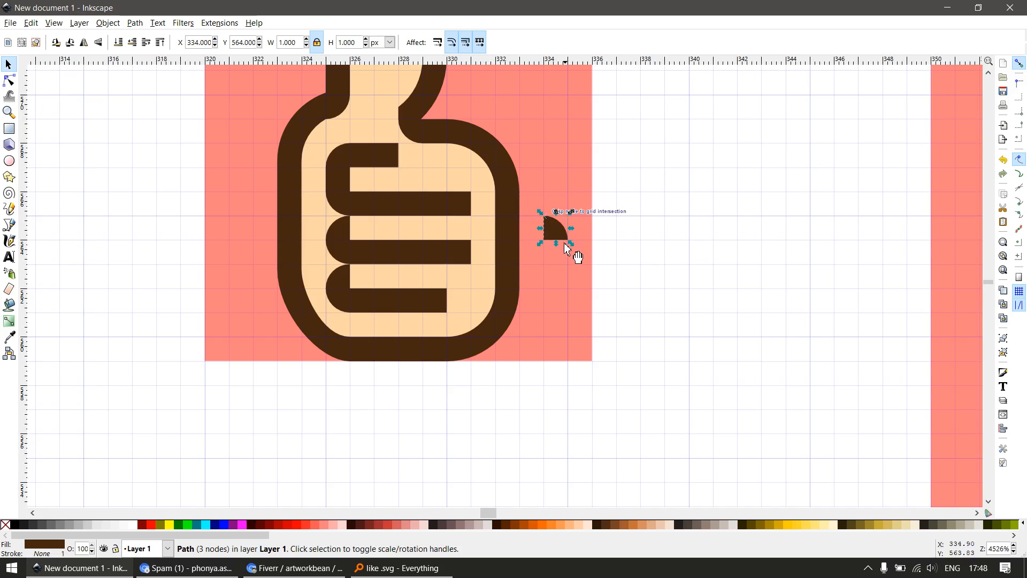
key("Delete")
Draw a 1 × 1 px square at X 331, Y 564 px, filled with the outline's brown #452710 at 100% opacity
key("e")
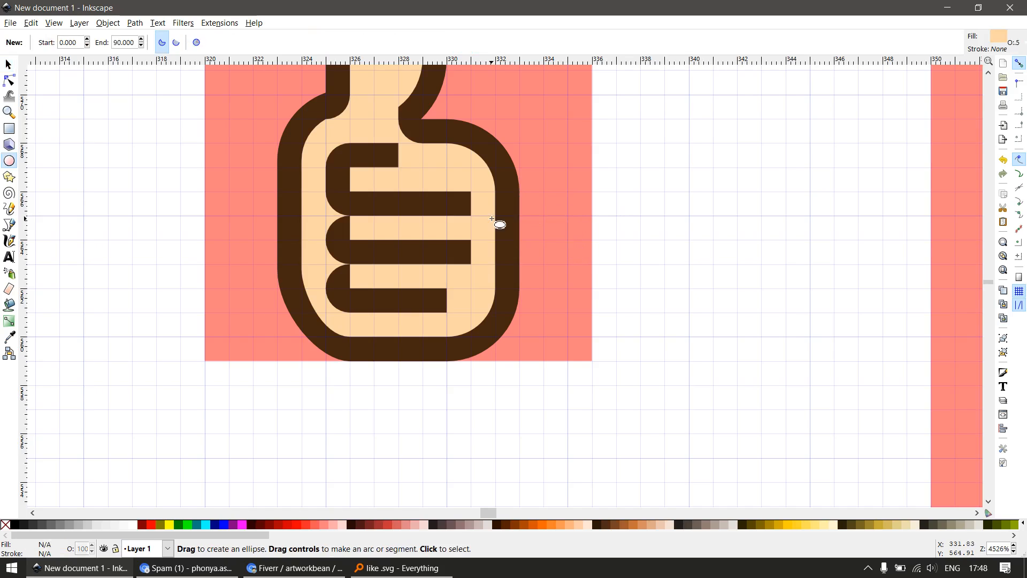
key("r")
left_click_drag(472, 215, 496, 240)
key("d")
left_click(457, 210)
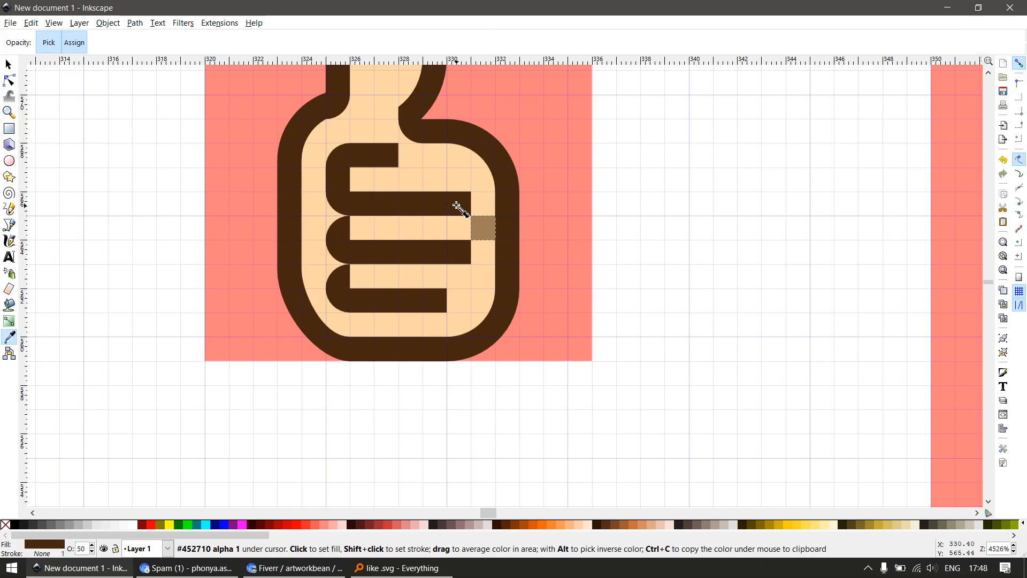
key("s")
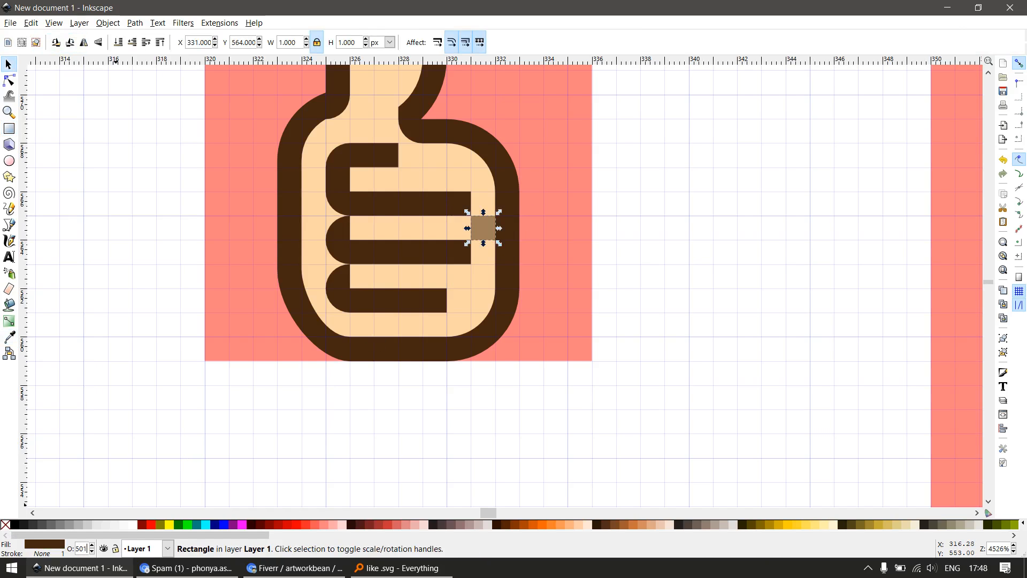
key("Return")
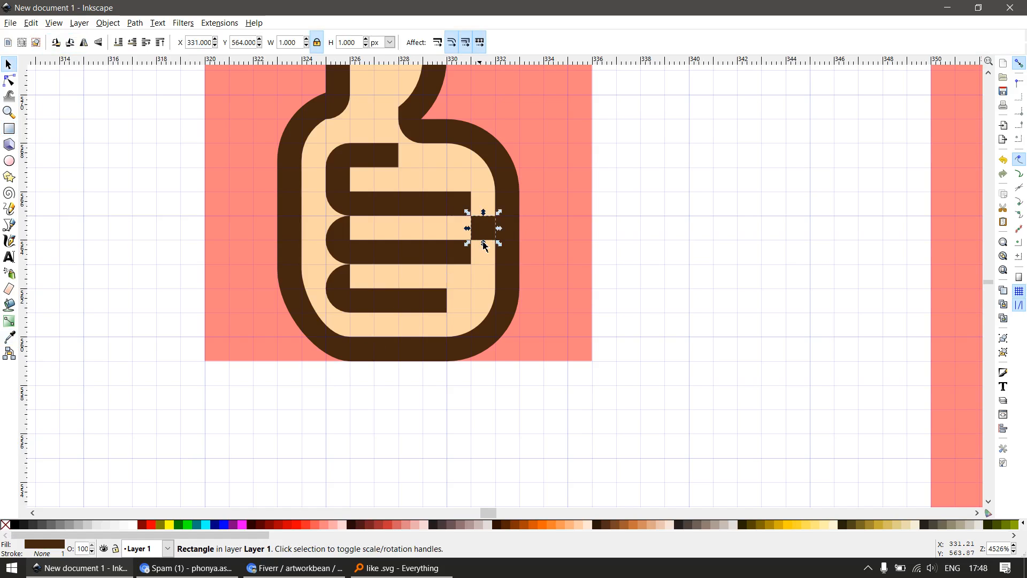
Place a copy of the brown square at X 331, Y 562 px and compare the result with the 32 px icon
left_click_drag(484, 246, 487, 287)
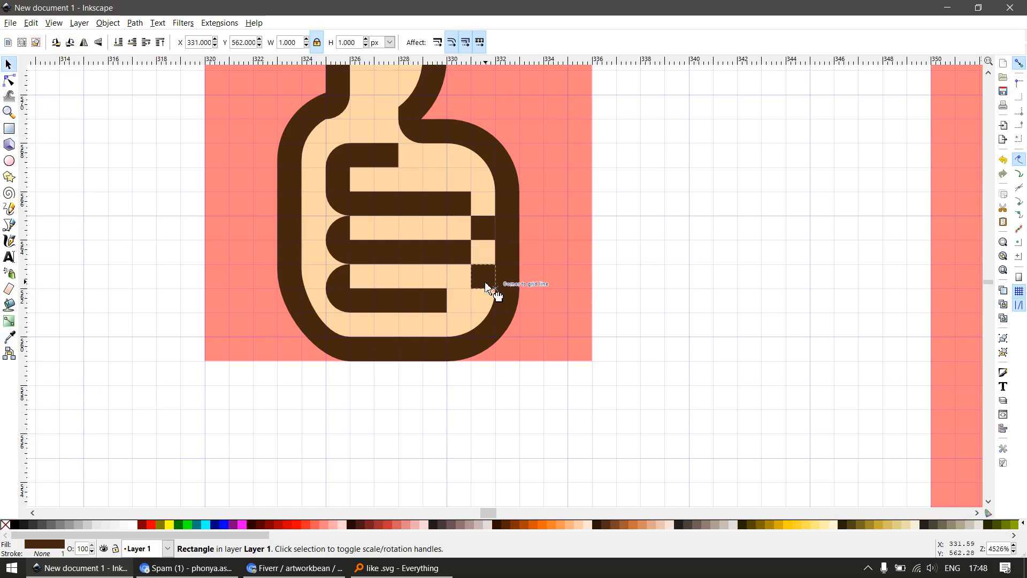
left_click(439, 300)
scroll(471, 313, "down", 3)
left_click(480, 381)
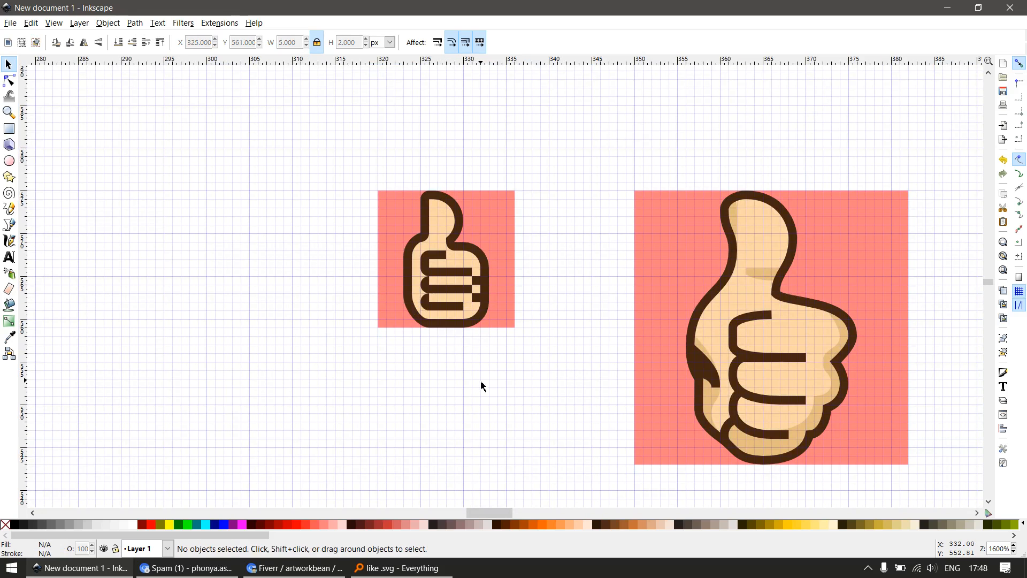
Subtract rectangles from the hand outline's right side to cut two 1 px high notches beside the two brown squares
scroll(465, 327, "up", 4)
key("e")
key("r")
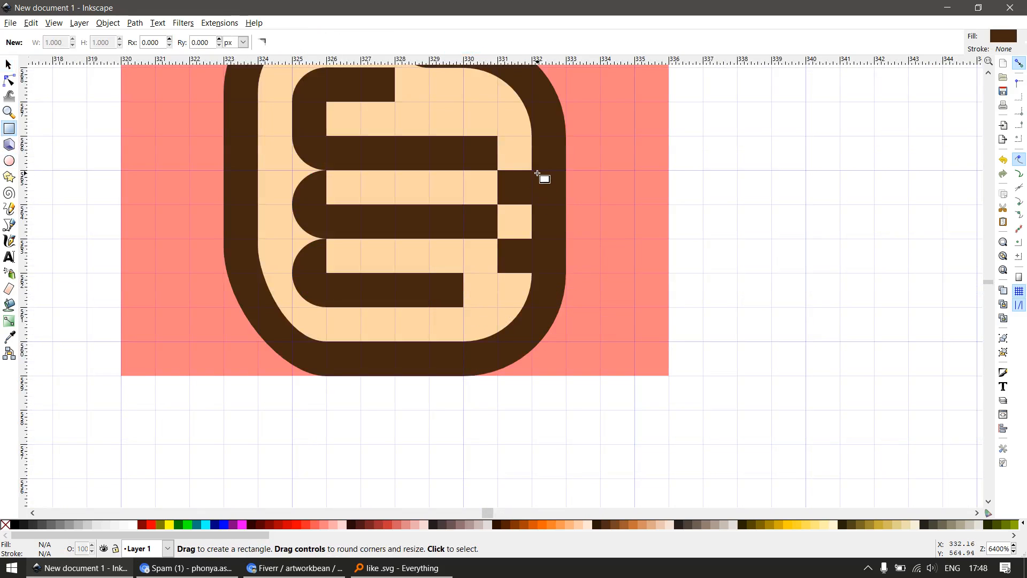
left_click_drag(534, 171, 615, 270)
key("s")
left_click(560, 225, "shift")
key("ctrl+minus")
left_click(553, 313, "shift")
key("ctrl+minus")
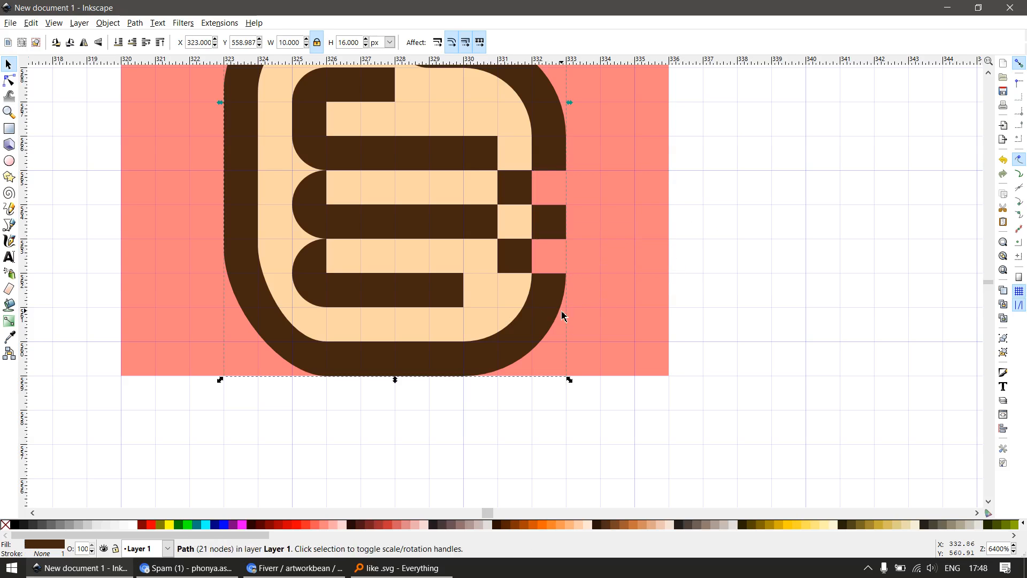
key("minus")
key("minus")
key("minus")
key("minus")
left_click(558, 362)
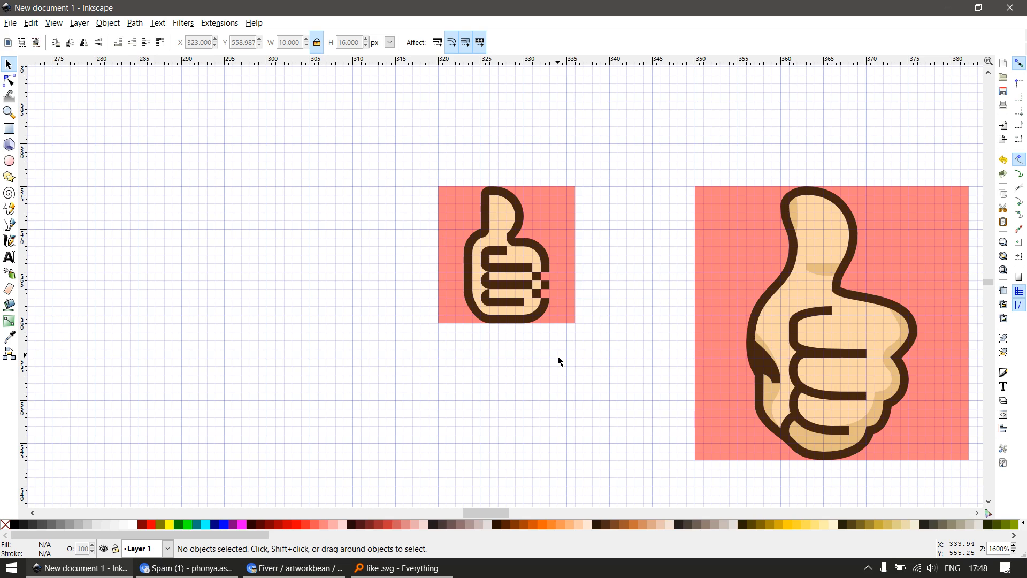
Place a duplicate of the bottom finger line at X 341, Y 564 px, outside the pink square
scroll(569, 259, "up", 4)
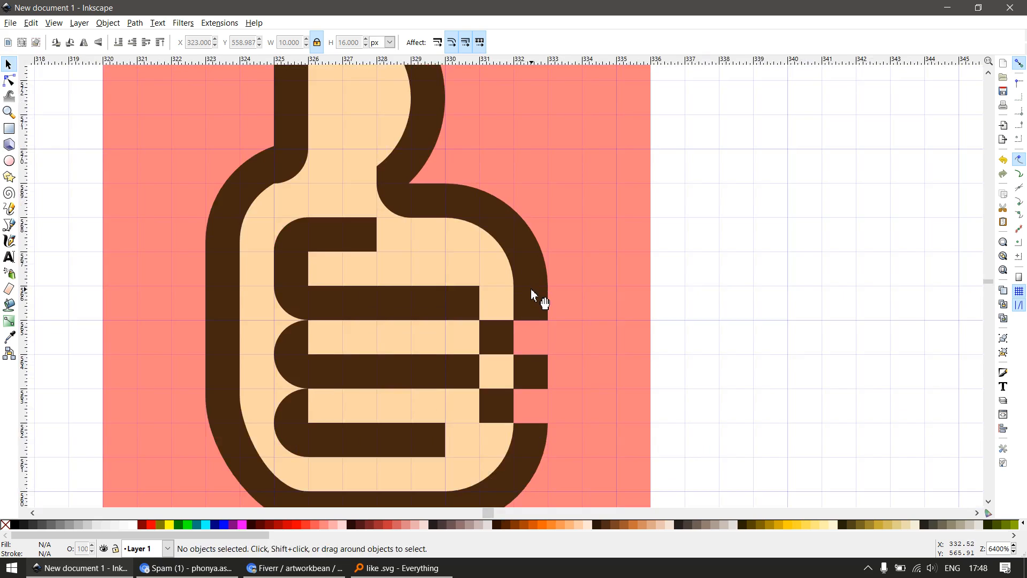
scroll(528, 343, "up", 1)
scroll(254, 460, "down", 2)
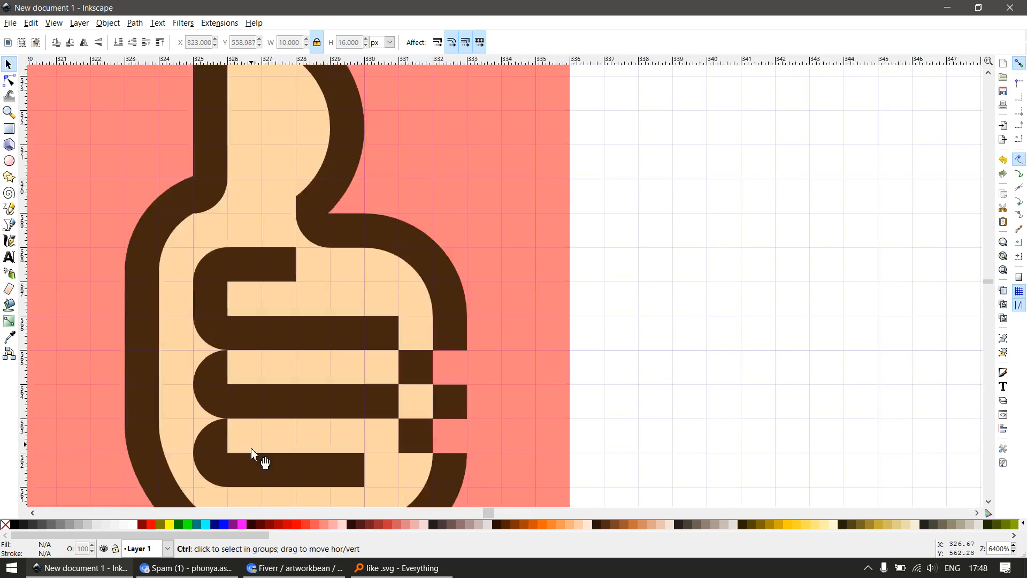
left_click(256, 466)
left_click_drag(271, 475, 663, 403)
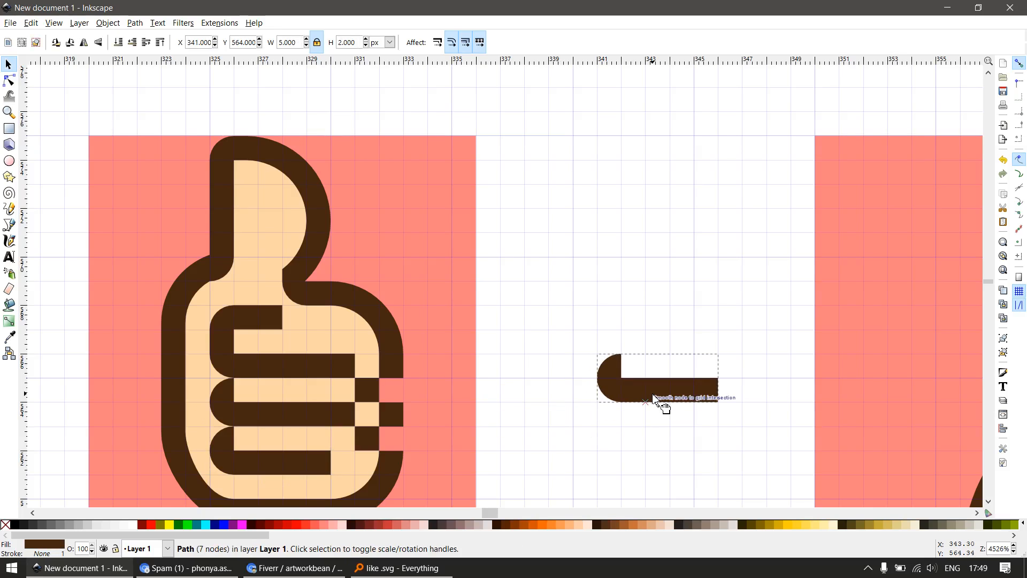
Subtract a 9 × 3 px rectangle from the duplicate and flip the remaining quarter circle horizontally and vertically
key("r")
mouse_move(549, 450)
left_mouse_down()
mouse_move(781, 383)
mouse_move(767, 378)
left_mouse_up()
key("s")
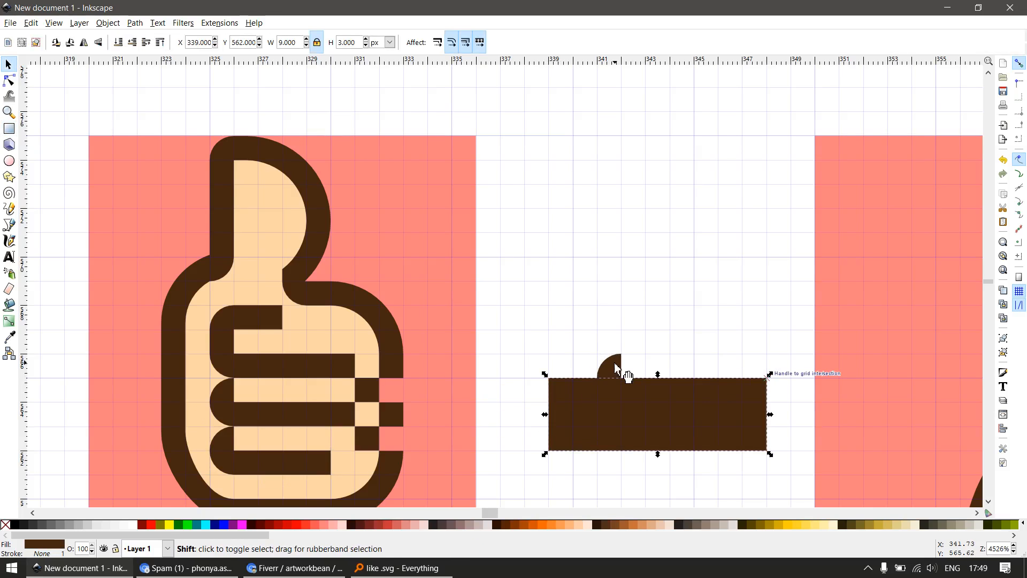
left_click(618, 368, "shift")
key("ctrl+minus")
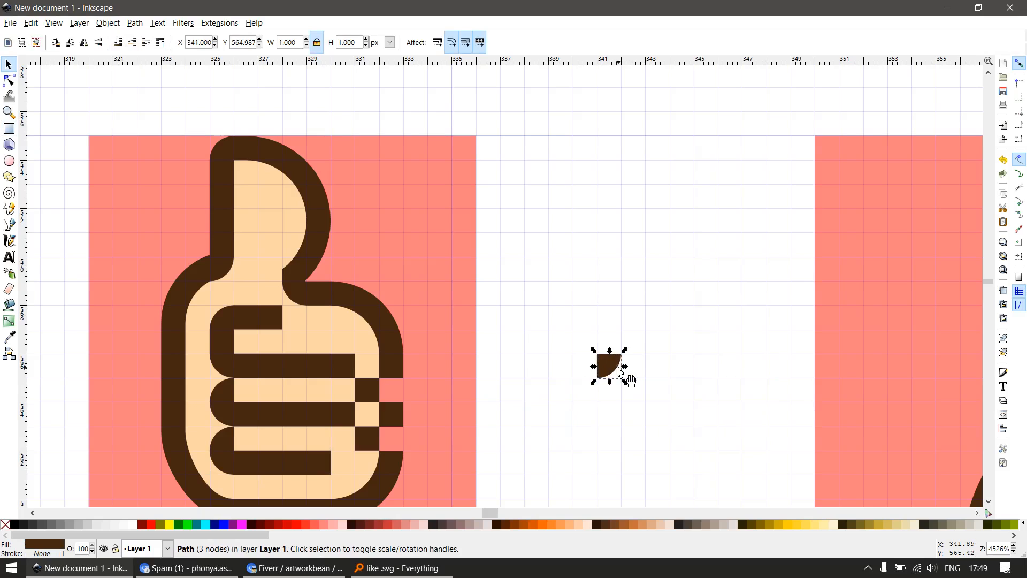
Place the quarter circle in both right-side notches of the outline, at X 332 px and Y 564 and 562 px
left_click_drag(619, 372, 400, 466)
scroll(398, 407, "up", 1)
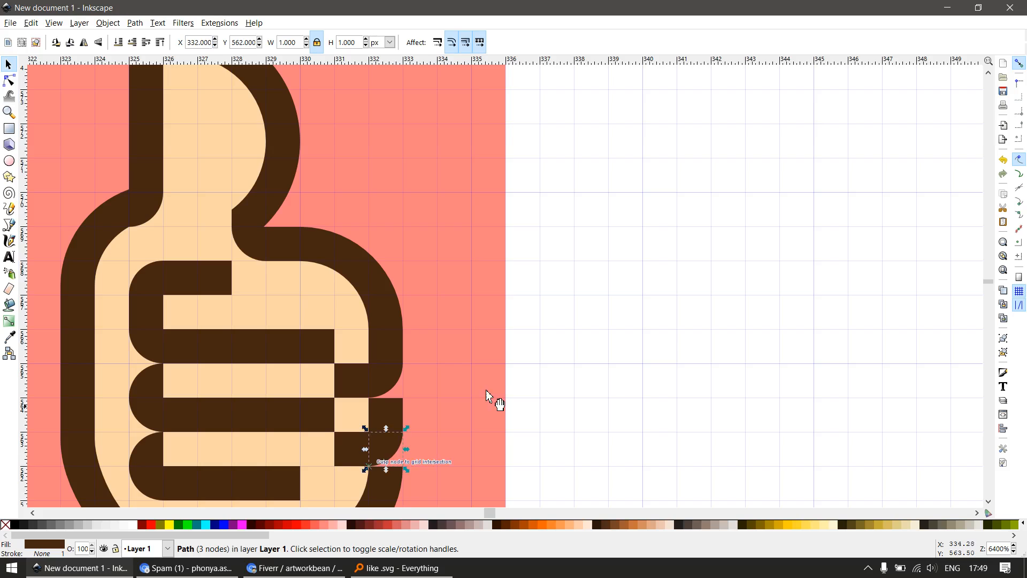
scroll(508, 394, "down", 3)
key("Escape")
scroll(525, 406, "down", 2)
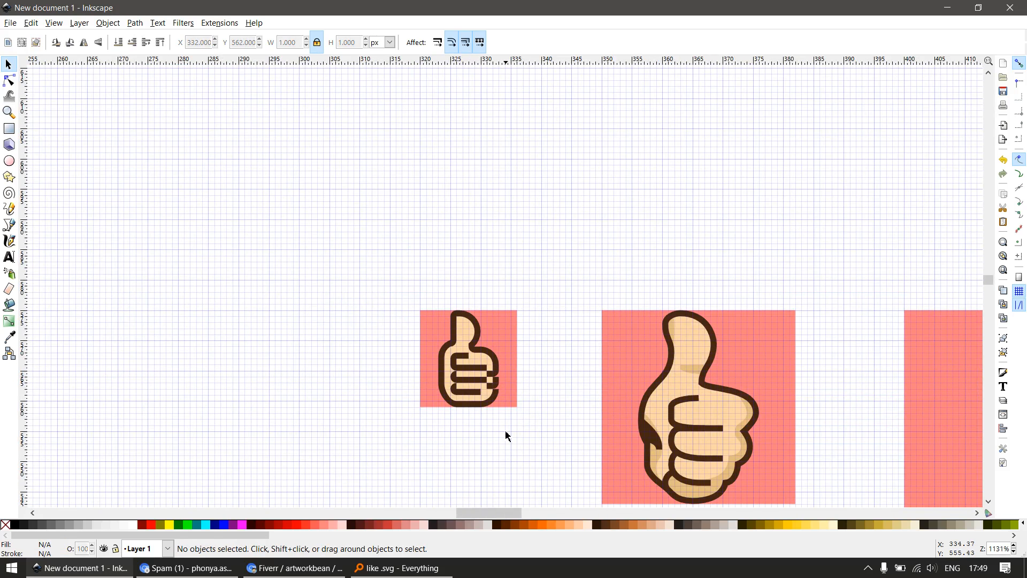
Draw a 4 × 1 px rectangle at X 326, Y 560 px below the bottom finger and fill it with the shading colour #e5bd7f
scroll(507, 391, "up", 3)
key("r")
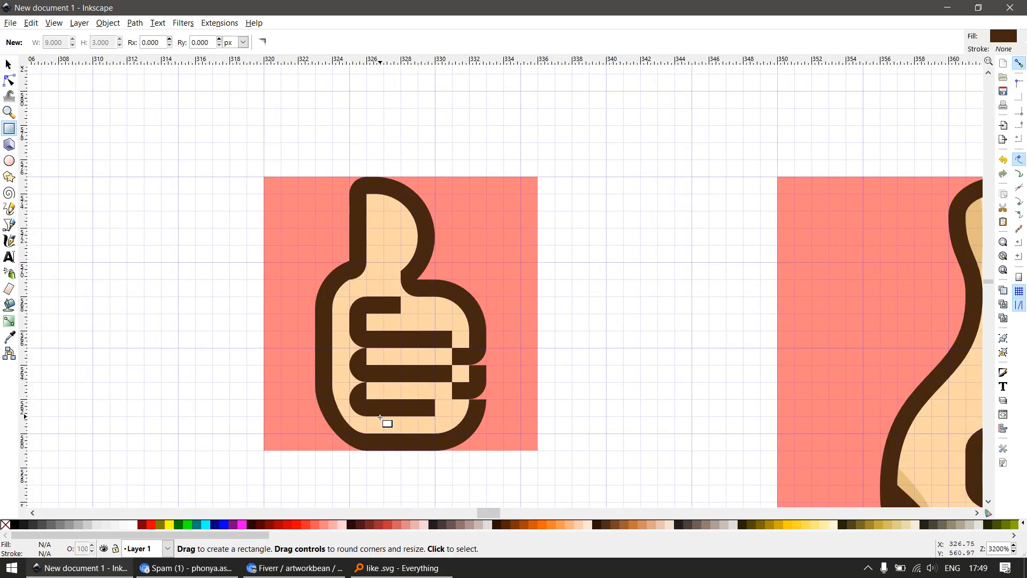
left_click_drag(381, 418, 436, 433)
key("s")
scroll(532, 378, "down", 2)
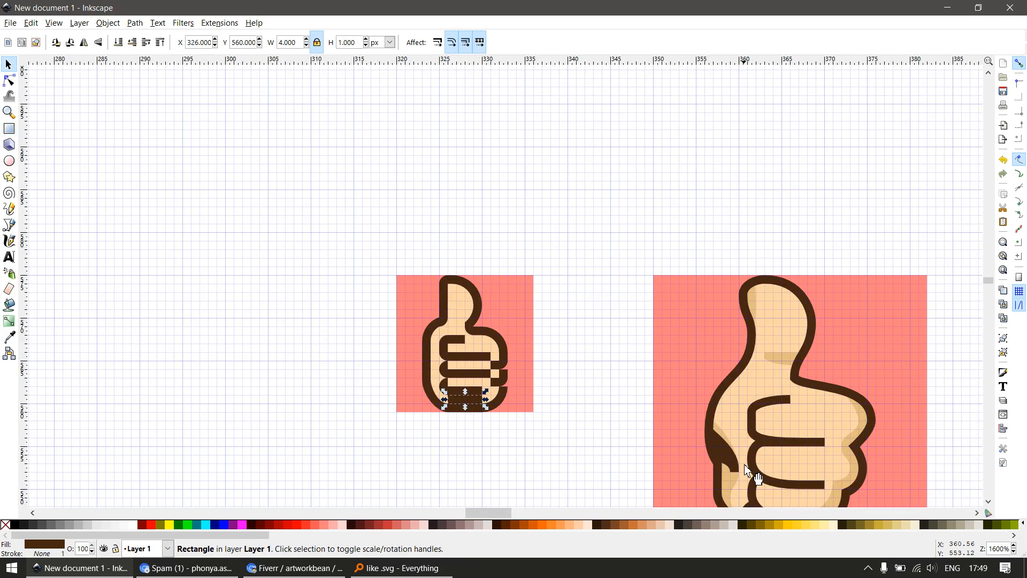
key("p")
key("d")
left_click(719, 474)
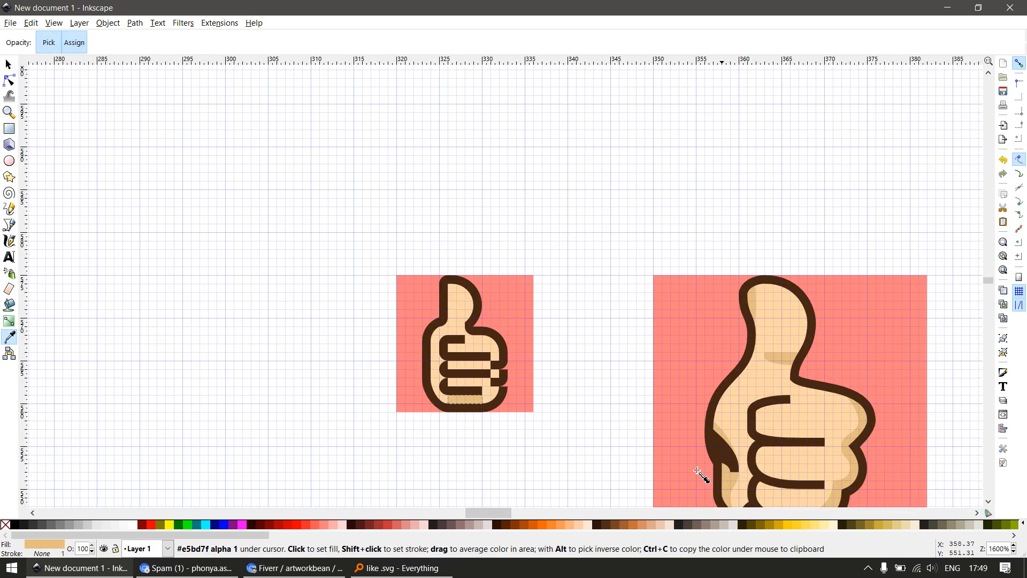
Darken the fill of the shading rectangle below the bottom finger to #daa34c
scroll(476, 422, "up", 2)
key("s")
key("ctrl+shift+f")
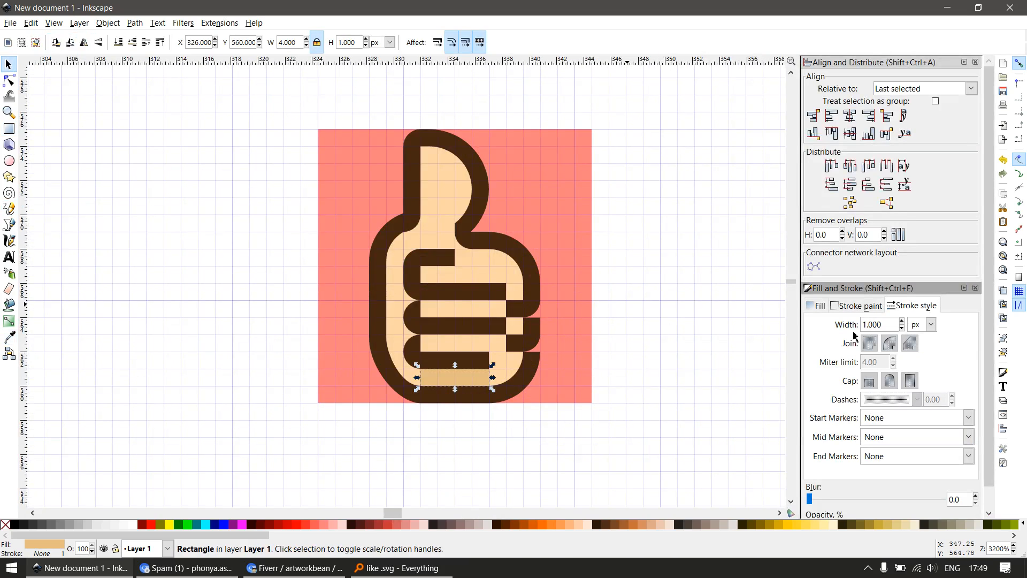
left_click(817, 306)
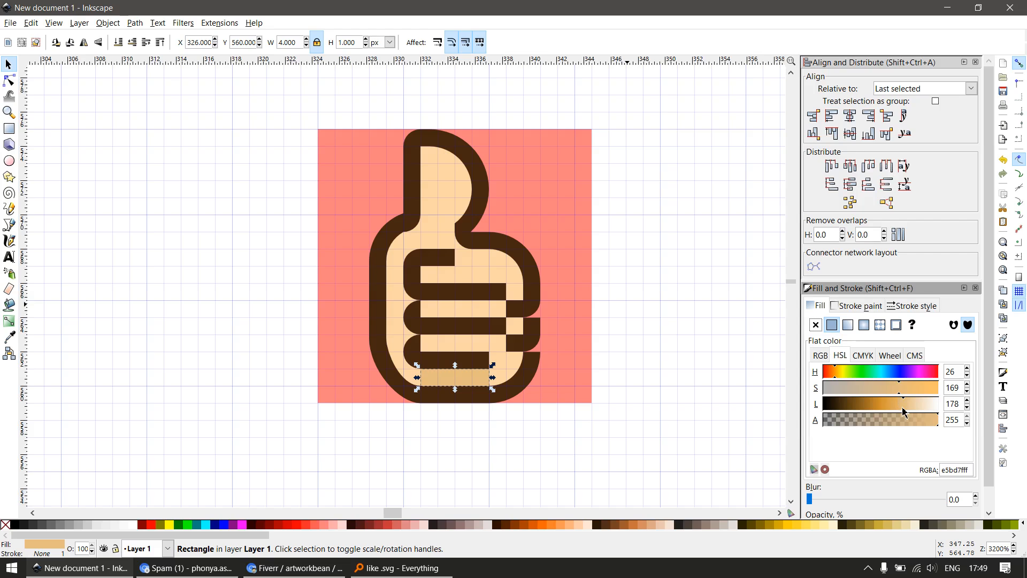
left_click_drag(903, 409, 890, 410)
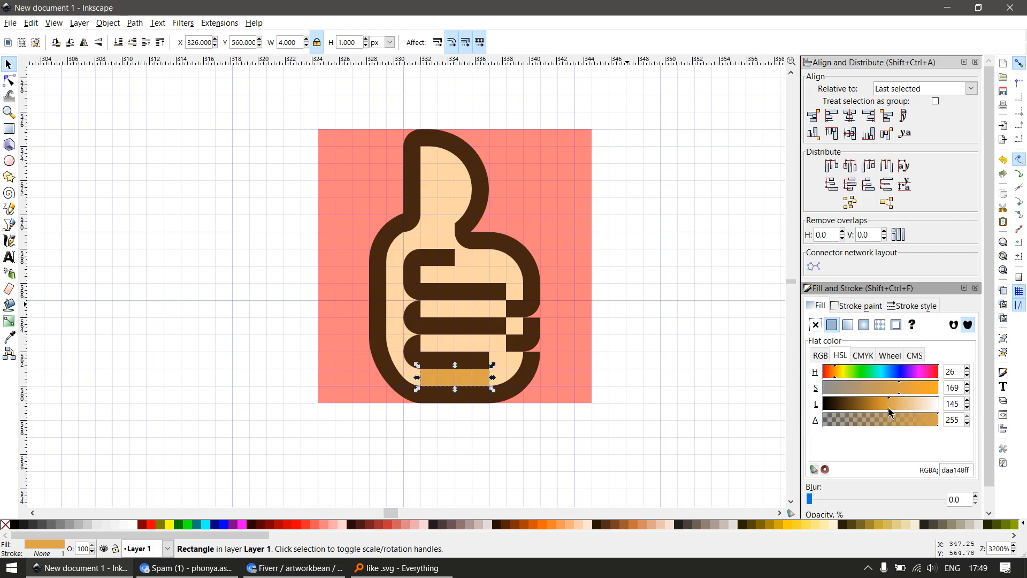
left_click(555, 447)
Add 1 px shading squares at X 330, Y 561 and X 331, Y 563 px, and a 5 × 1 px strip at X 326, Y 562
scroll(477, 369, "up", 1)
key("r")
left_click_drag(496, 351, 519, 369)
key("s")
left_click(460, 392)
key("ctrl+d")
left_click_drag(458, 391, 540, 313)
left_click(512, 360)
key("ctrl+d")
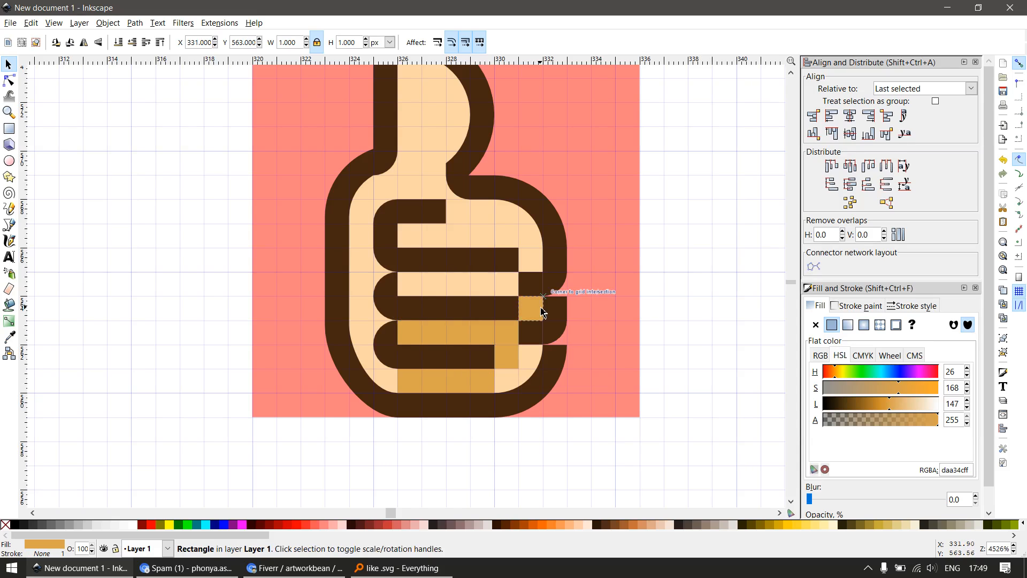
Duplicate the 5 px shading strip to X 326, Y 564 px and the 1 px square to X 331, Y 565 px
left_click(471, 337)
key("ctrl+d")
left_click_drag(465, 339, 471, 290)
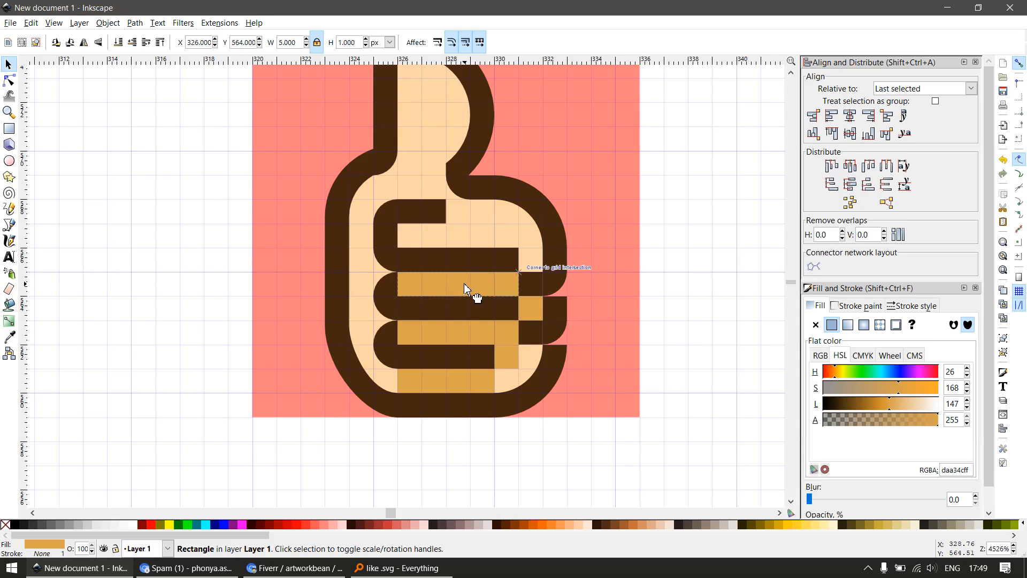
left_click(535, 315)
left_click_drag(534, 321, 535, 272)
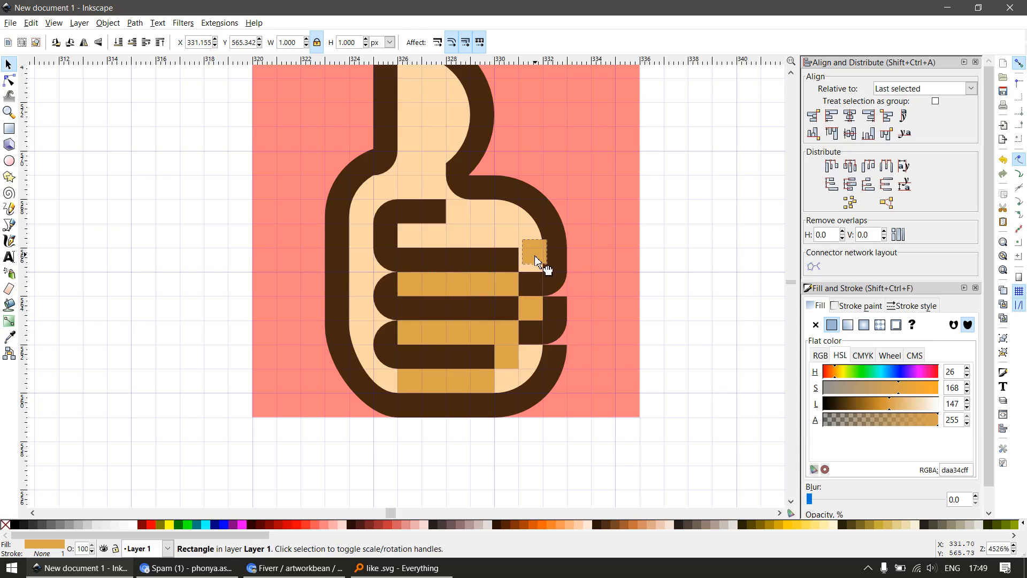
Delete the two 5 px wide shading strips between the finger lines of the 16 px icon
scroll(498, 305, "down", 3)
left_click(429, 362)
scroll(418, 351, "down", 1)
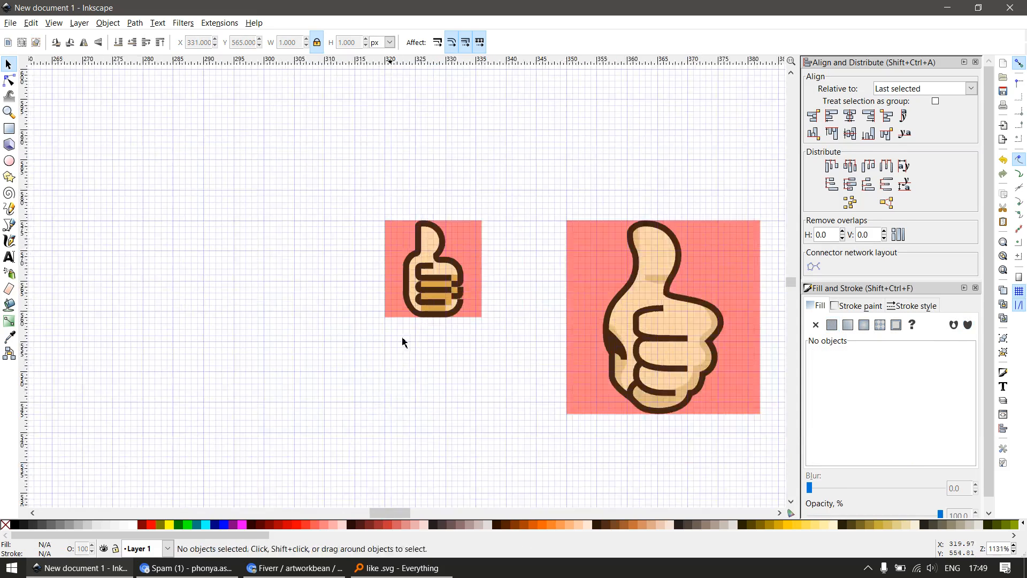
scroll(470, 310, "up", 2)
left_click(405, 290)
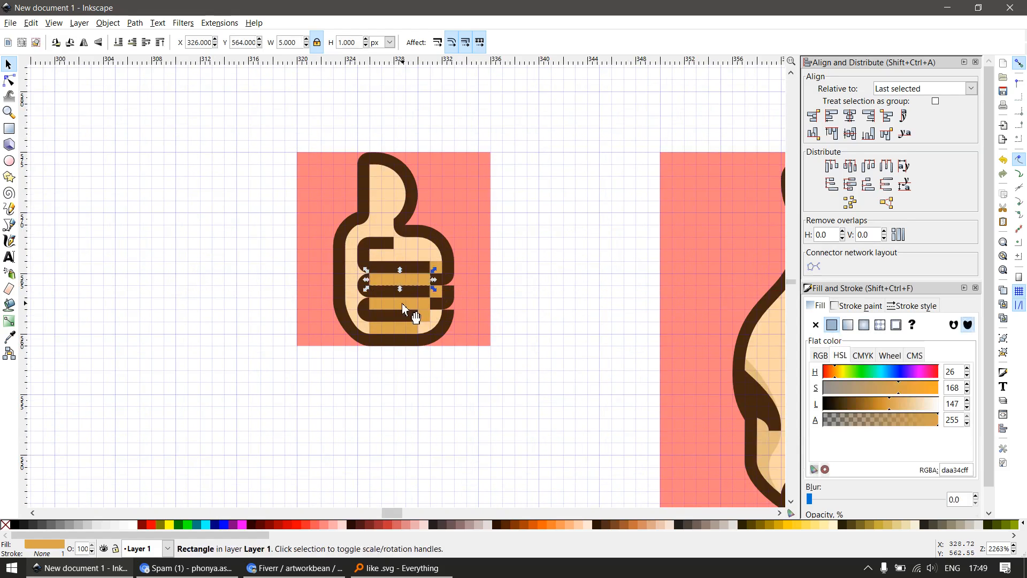
left_click(405, 309, "shift")
key("Escape")
scroll(407, 337, "down", 3)
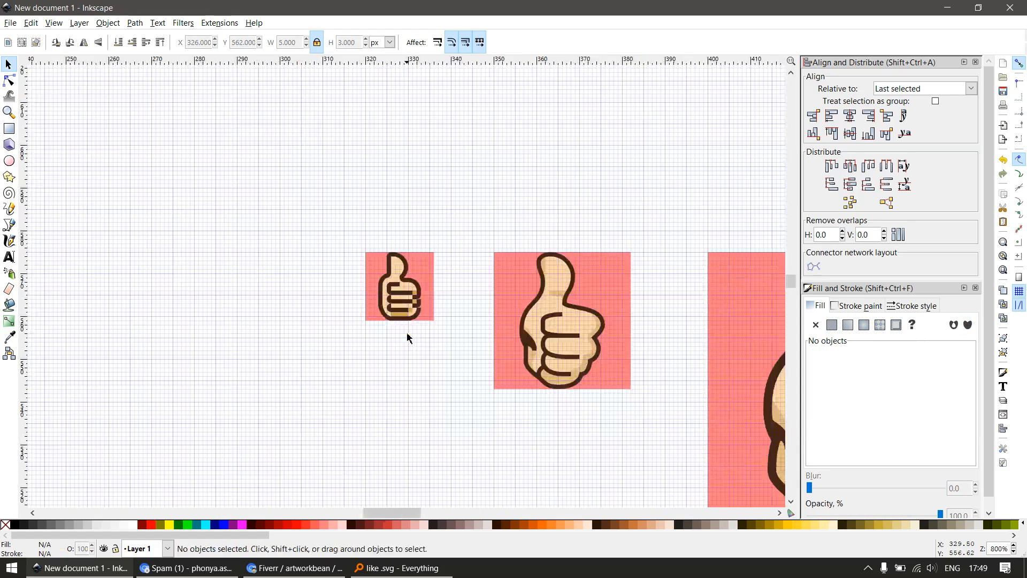
Place a copy of the top shading square on the thumb at X 327, Y 570 px and widen it to 2 px
scroll(406, 309, "up", 4)
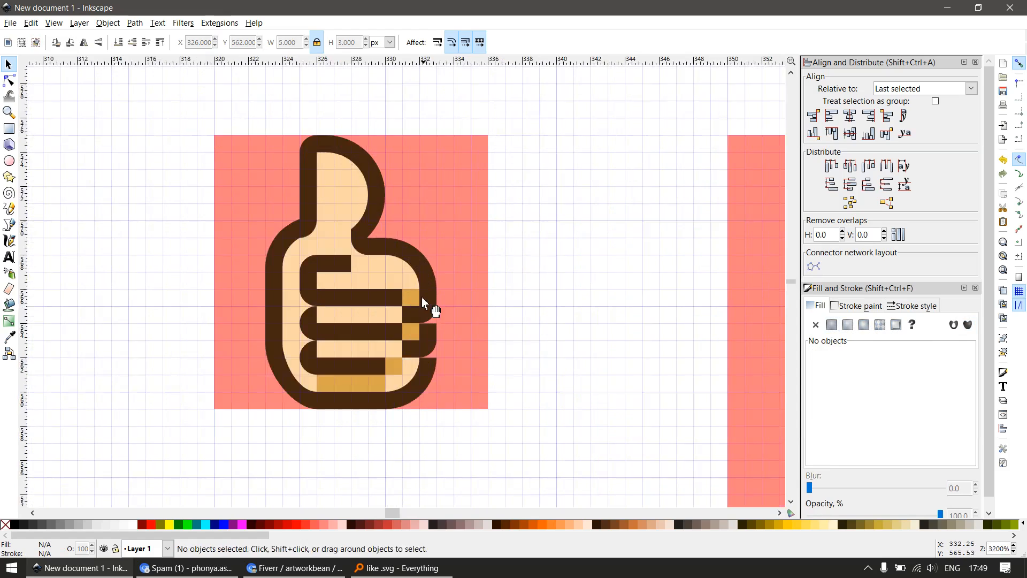
left_click(418, 301)
left_click_drag(417, 301, 393, 214)
scroll(353, 219, "up", 2)
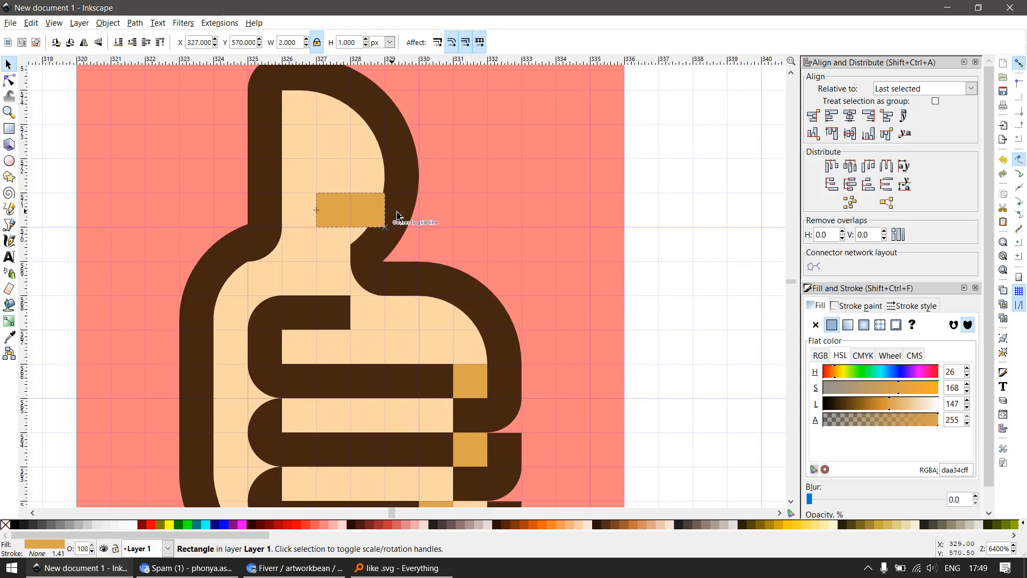
Fit the thumb shading to the curved outline by adding a bottom-edge node, deleting the lower right corner and moving the upper one to X 328.977
key("n")
scroll(383, 231, "up", 2)
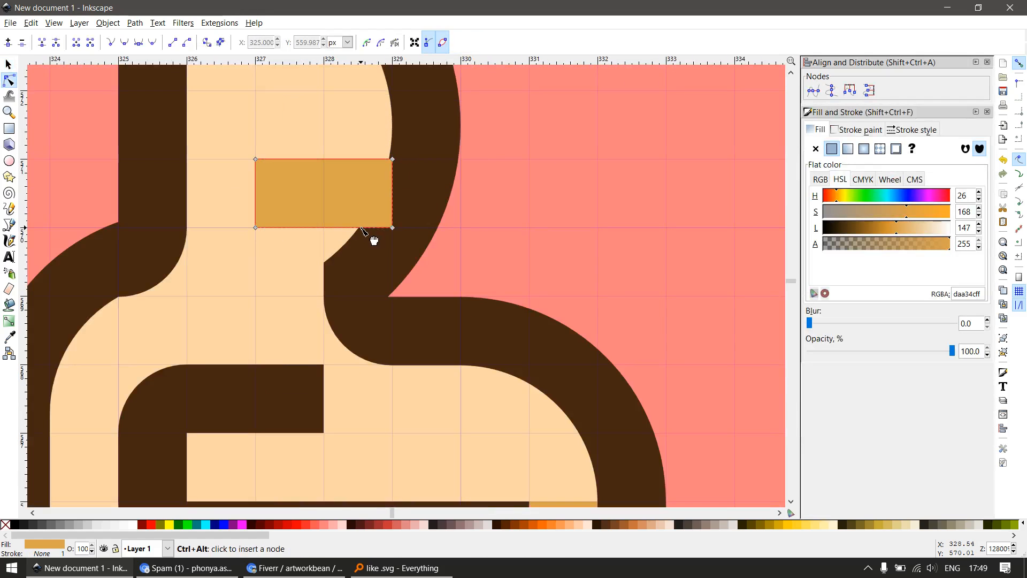
left_click(361, 227, "ctrl+alt")
left_click_drag(384, 240, 420, 211)
key("Delete")
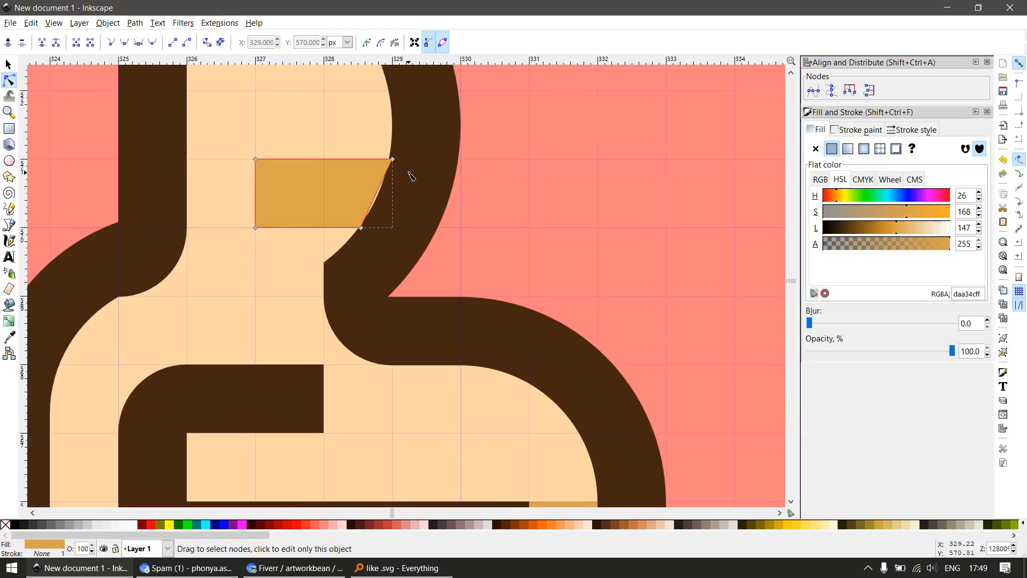
left_click_drag(419, 175, 379, 139)
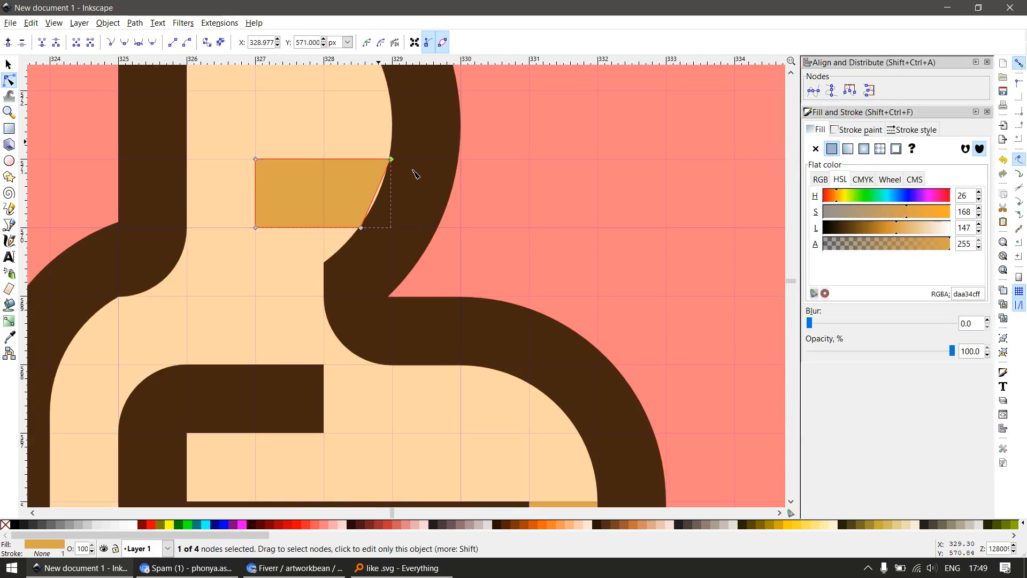
scroll(415, 230, "down", 4)
key("s")
key("Escape")
scroll(395, 242, "down", 3)
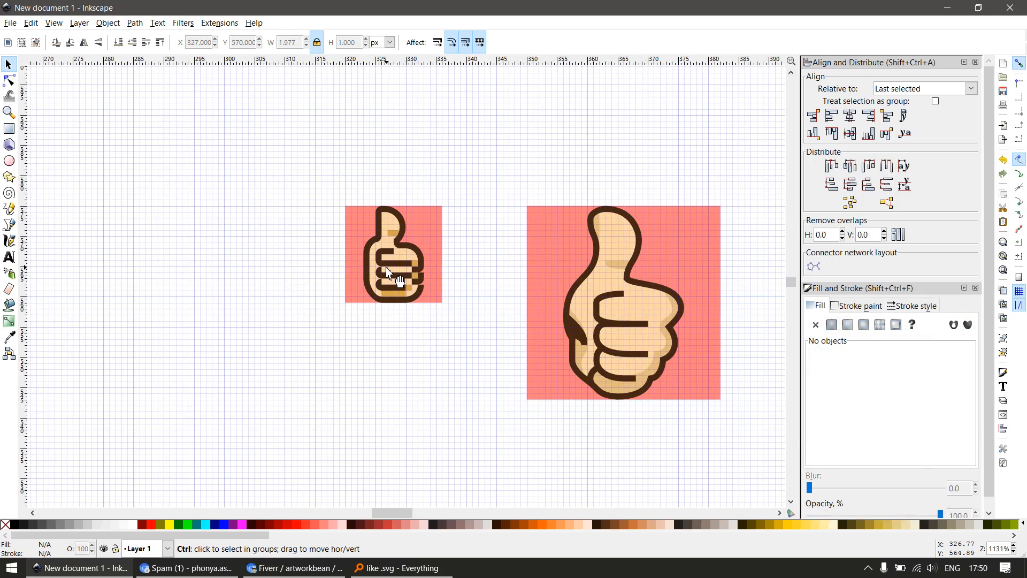
Place copies of the 1 px shading square at the inner finger ends, at X 326 px and Y 566, 564 and 562 px
scroll(387, 273, "up", 4)
left_click(440, 251, "ctrl")
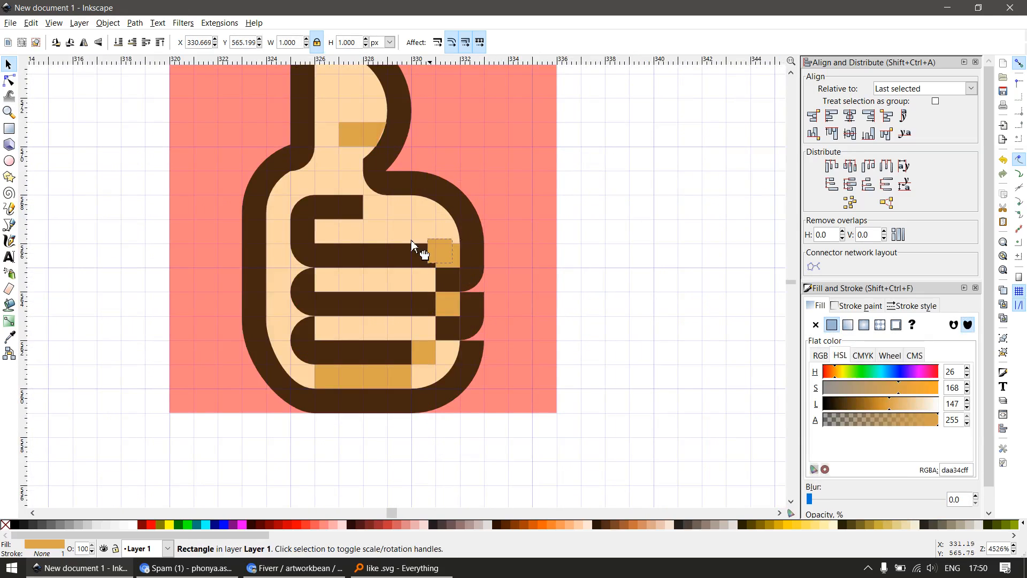
left_click_drag(411, 241, 344, 344)
key("ctrl+d")
key("ctrl+d")
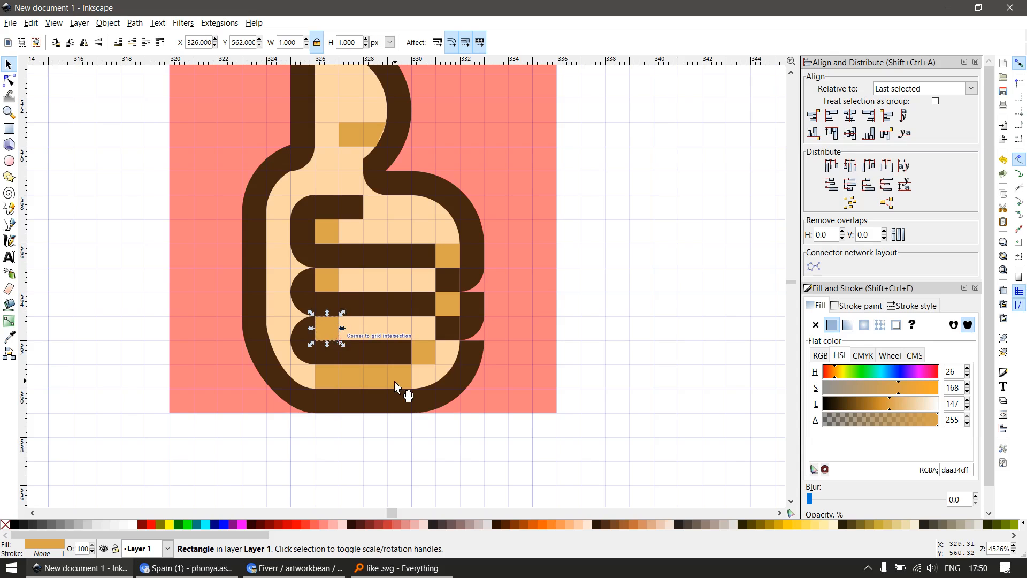
scroll(360, 353, "down", 2)
key("Escape")
scroll(367, 229, "down", 1)
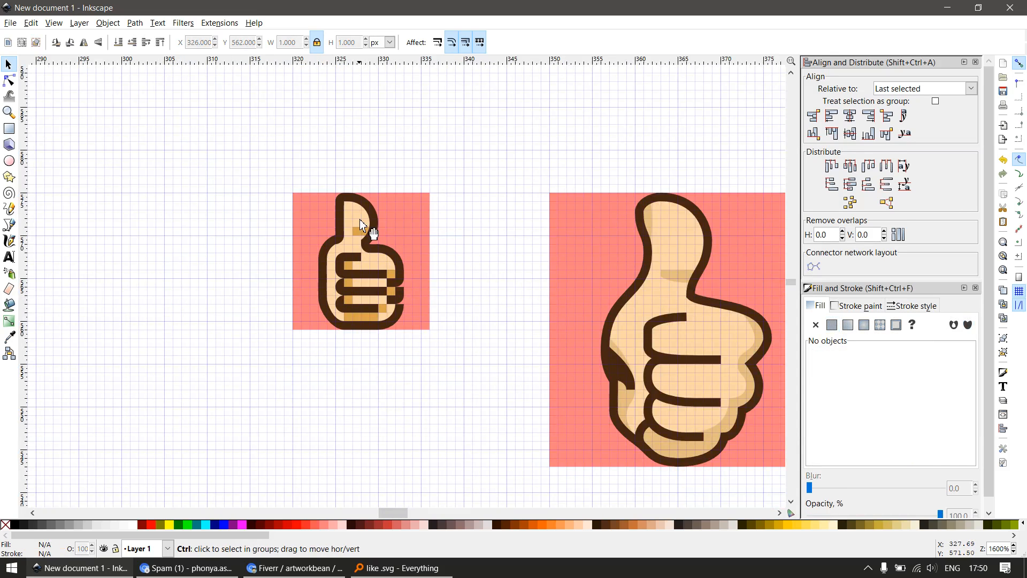
Draw a 1 × 1 px shading square inside the thumb tip at X 326, Y 573 px
scroll(356, 224, "up", 2)
scroll(355, 225, "up", 2)
key("r")
left_click_drag(332, 225, 350, 251)
scroll(378, 231, "down", 5)
key("s")
left_click(445, 210)
scroll(417, 224, "down", 2)
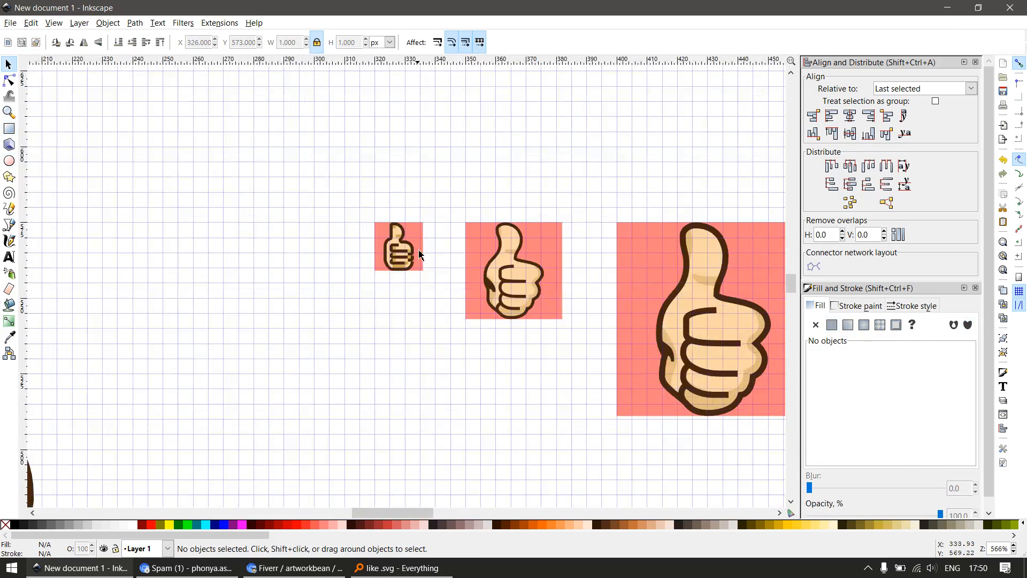
scroll(396, 284, "down", 2)
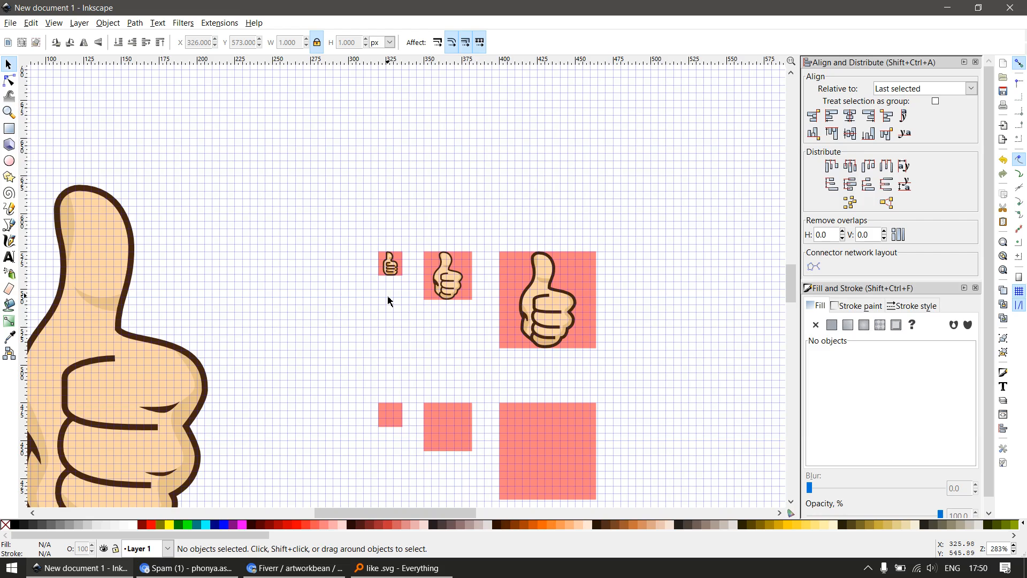
Hide the docked dialogs and bring the 16 px and 32 px icons into close view
key("F12")
key("z")
left_click_drag(362, 231, 454, 325)
key("s")
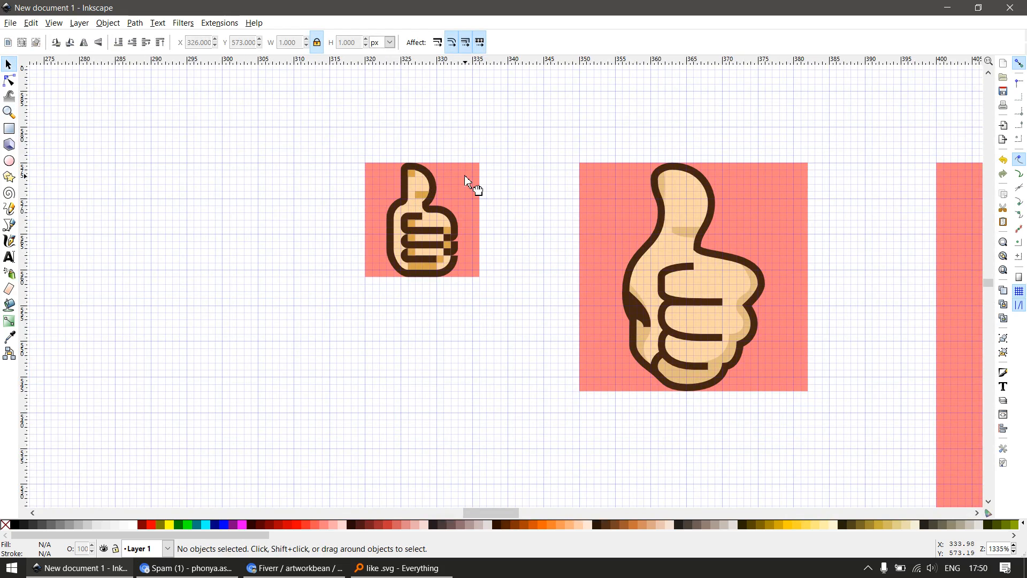
left_click_drag(465, 177, 508, 234)
key("ctrl+z")
key("Escape")
Group the 16 px, 32 px and 64 px thumbs-up icons, each with its own pink background square
left_click_drag(519, 118, 314, 329)
key("ctrl+g")
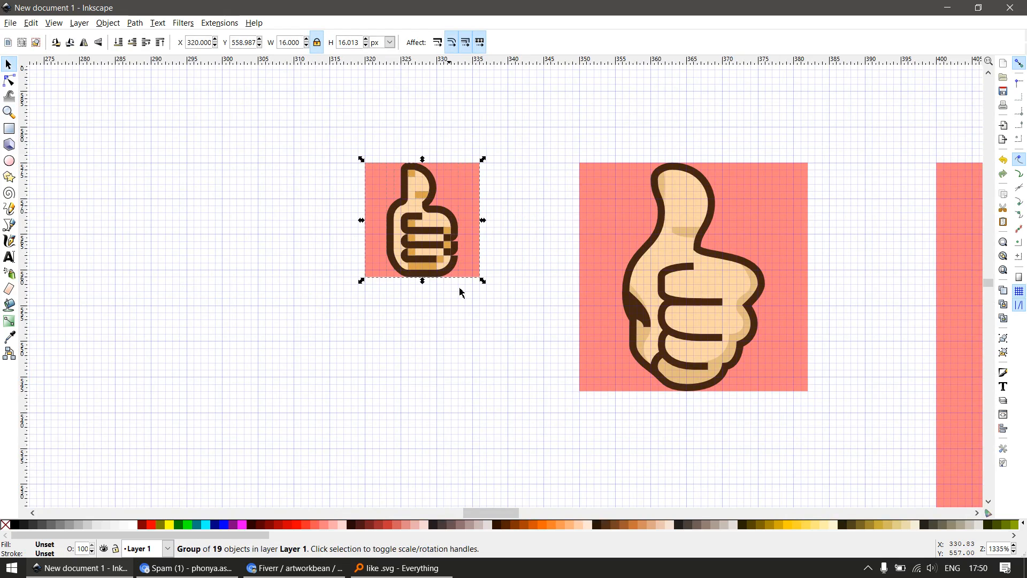
scroll(428, 272, "down", 2)
left_click_drag(475, 188, 638, 374)
key("ctrl+g")
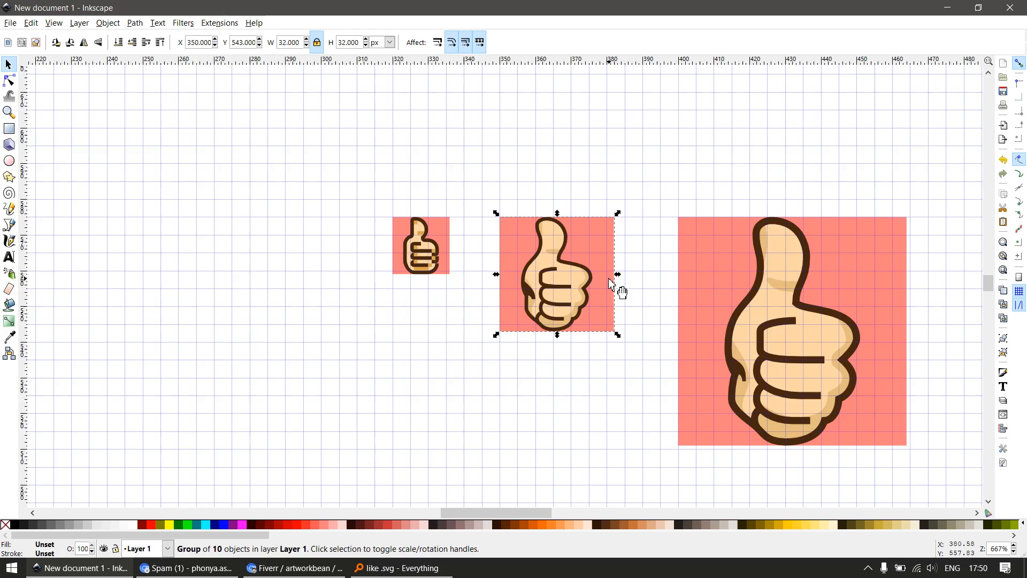
scroll(611, 283, "down", 1)
left_click_drag(647, 202, 867, 441)
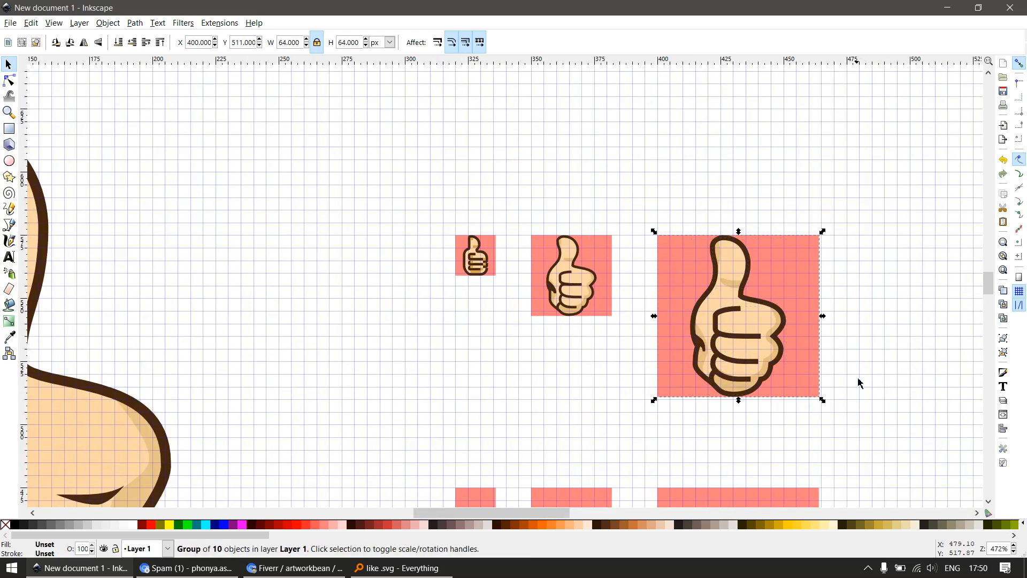
Remove the fill from the pink background squares inside the 64 px, 32 px and 16 px icon groups
left_click(808, 294, "ctrl")
left_click(5, 525)
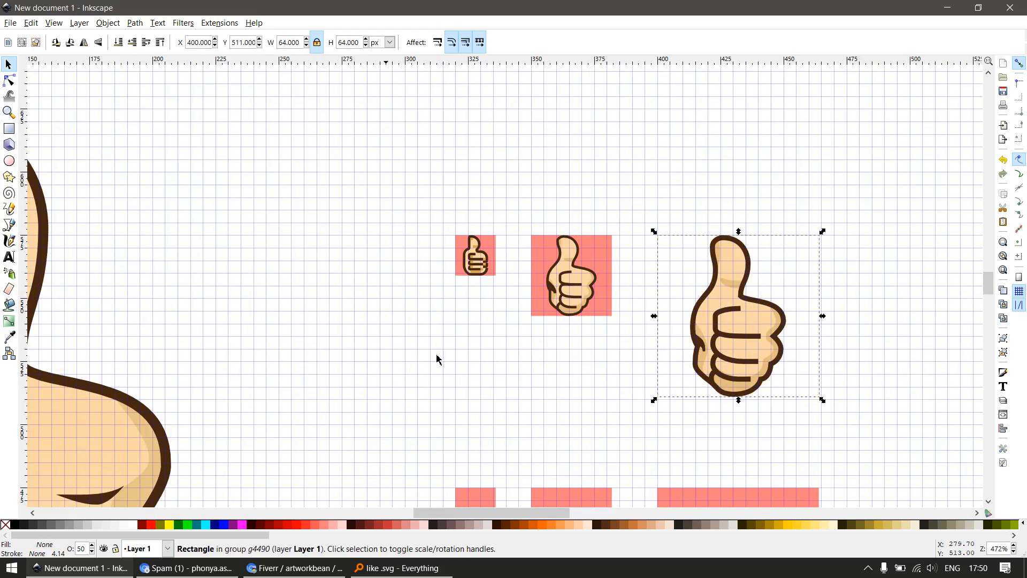
left_click(609, 246, "ctrl")
left_click(5, 524)
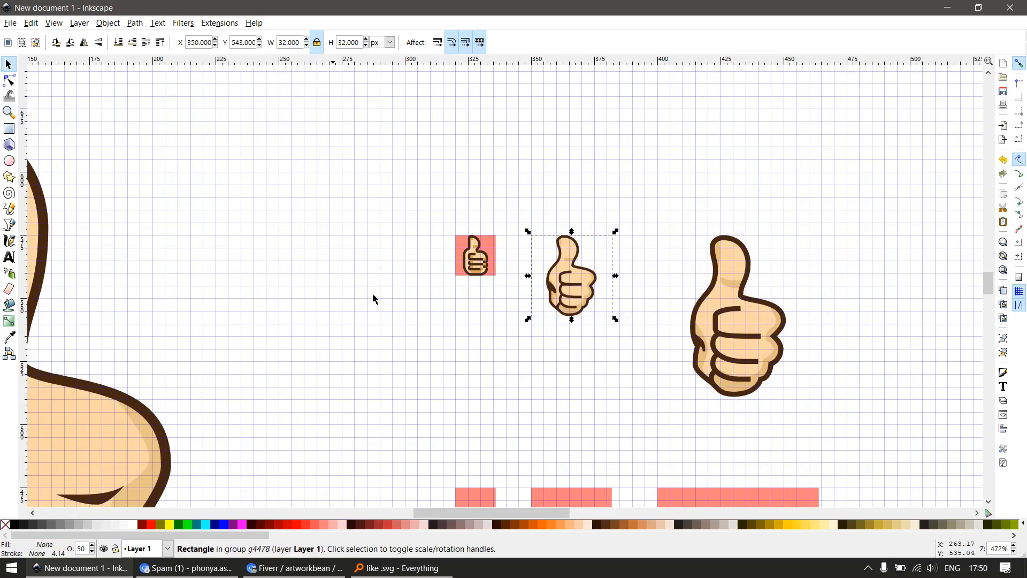
left_click(490, 252, "ctrl")
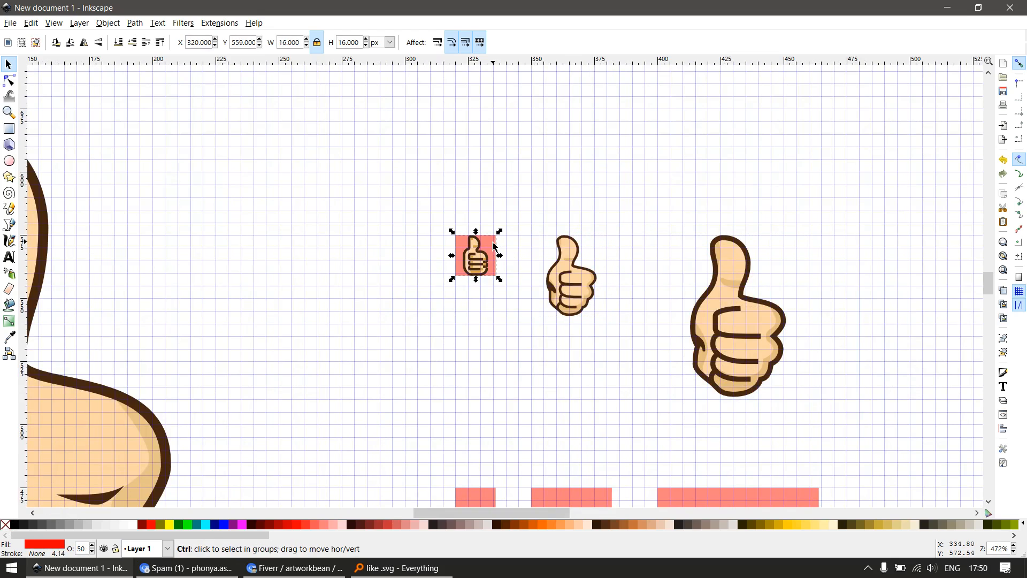
left_click(5, 524)
key("Escape")
scroll(463, 266, "down", 2)
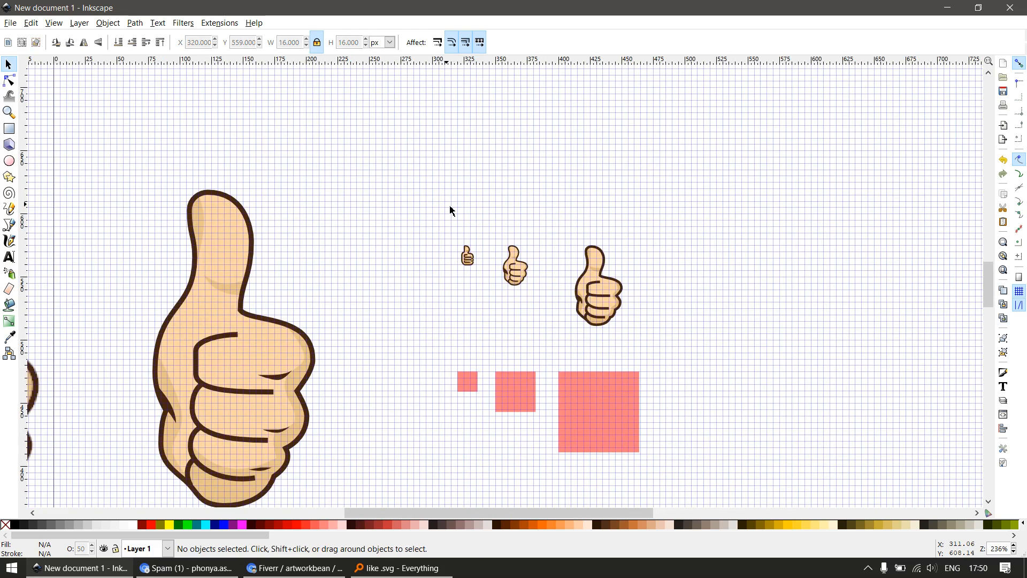
Group the three thumbs-up icons together and open the bitmap export settings for that group
left_click_drag(450, 208, 683, 361)
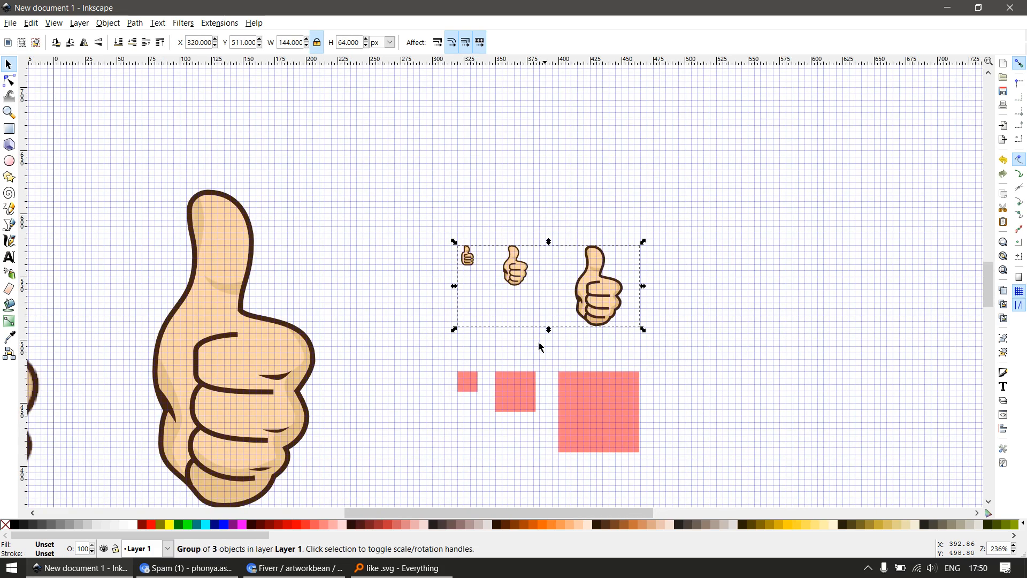
left_click(508, 347)
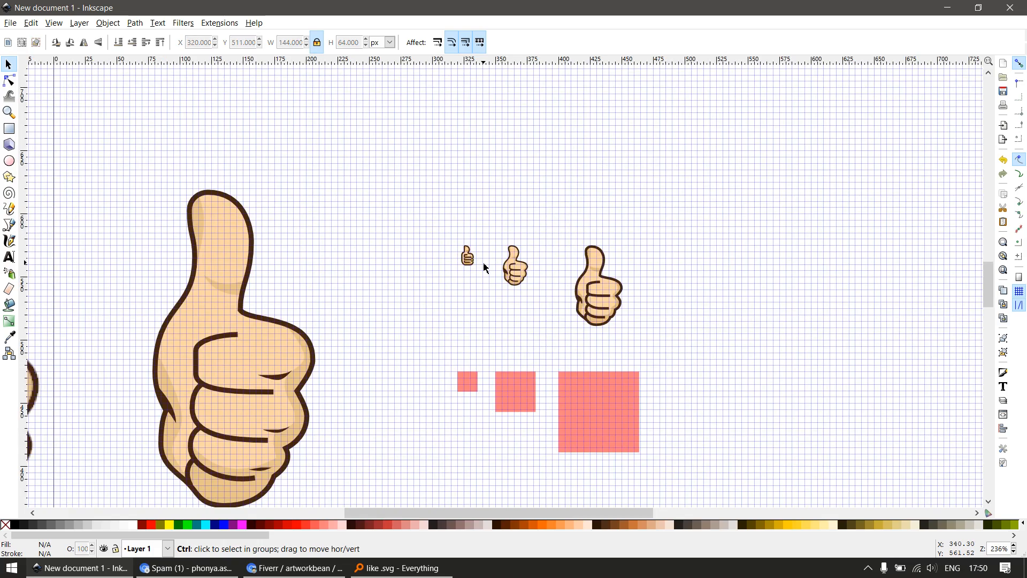
scroll(485, 268, "up", 4)
scroll(472, 266, "down", 2)
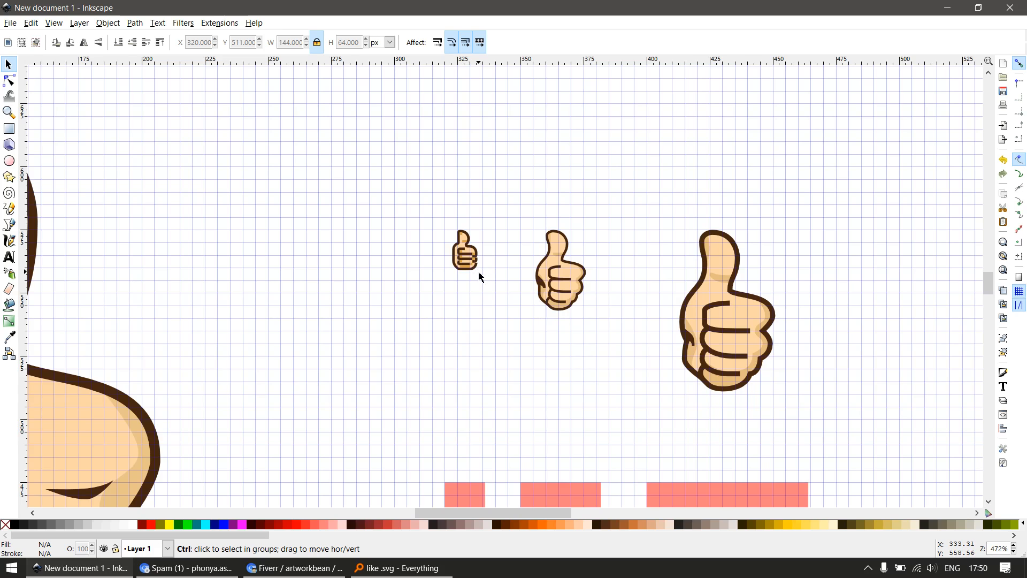
scroll(480, 277, "down", 2)
left_click_drag(435, 217, 650, 353)
key("ctrl+shift+e")
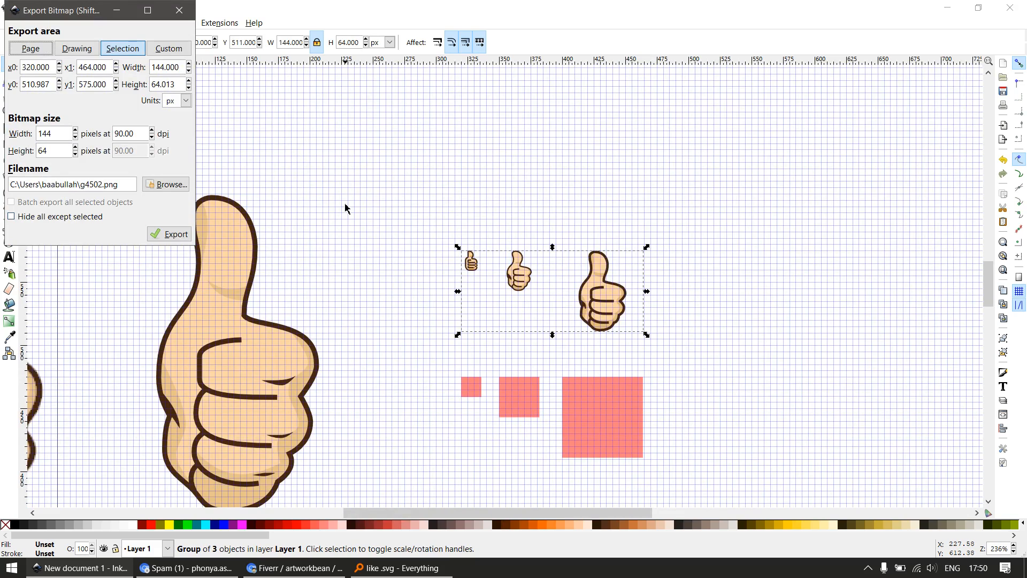
Undo the accidental move of the combined group and ungroup it into the three separate icons
left_click(403, 204)
left_click_drag(404, 203, 674, 351)
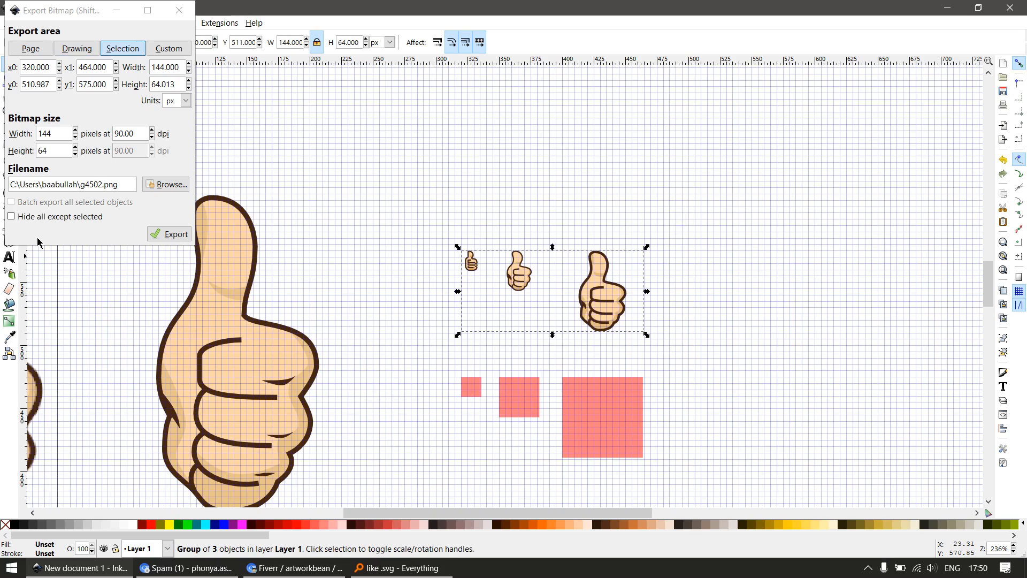
left_click(366, 241)
left_click_drag(475, 269, 464, 313)
key("ctrl+z")
key("ctrl+shift+g")
Select the 16 px, 32 px and 64 px icons one after another to check their individual export areas
left_click(436, 202)
left_click(471, 261)
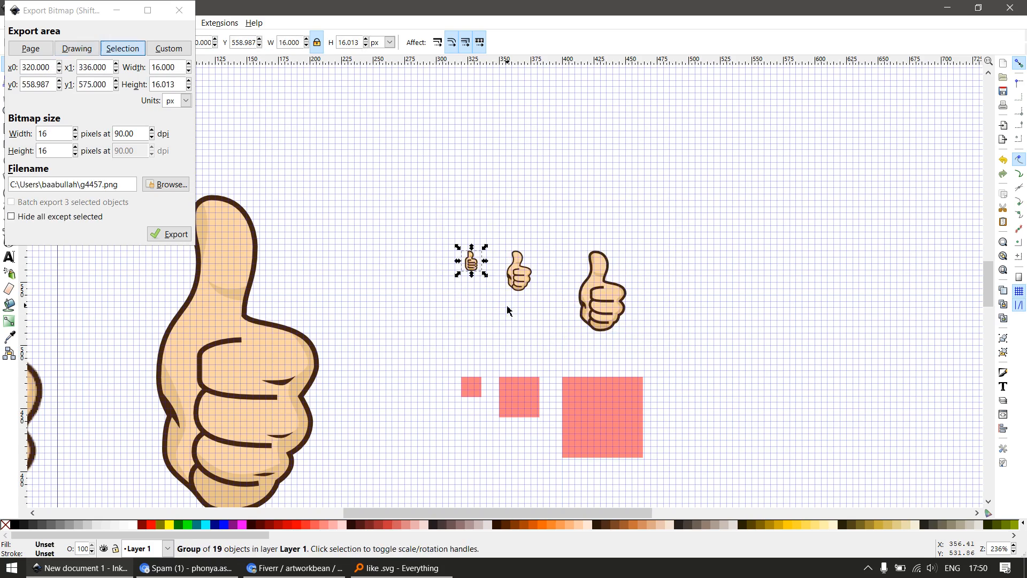
left_click_drag(496, 196, 561, 323)
left_click_drag(555, 198, 661, 339)
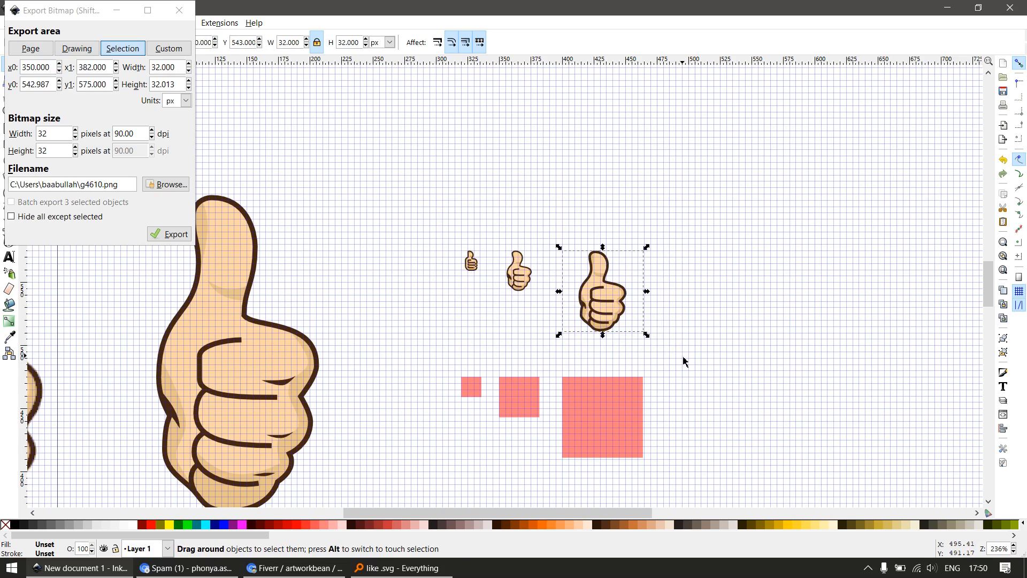
Select the 16 px, 32 px and 64 px thumbs-up icons together and batch export the 3 selected objects as bitmaps
left_click(699, 206)
left_click_drag(702, 207, 438, 365)
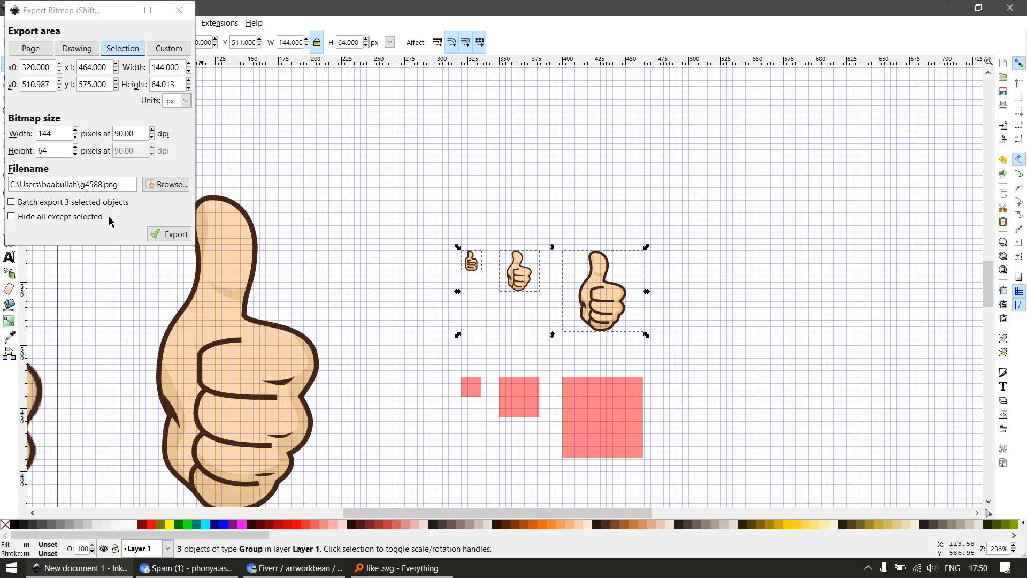
left_click(11, 203)
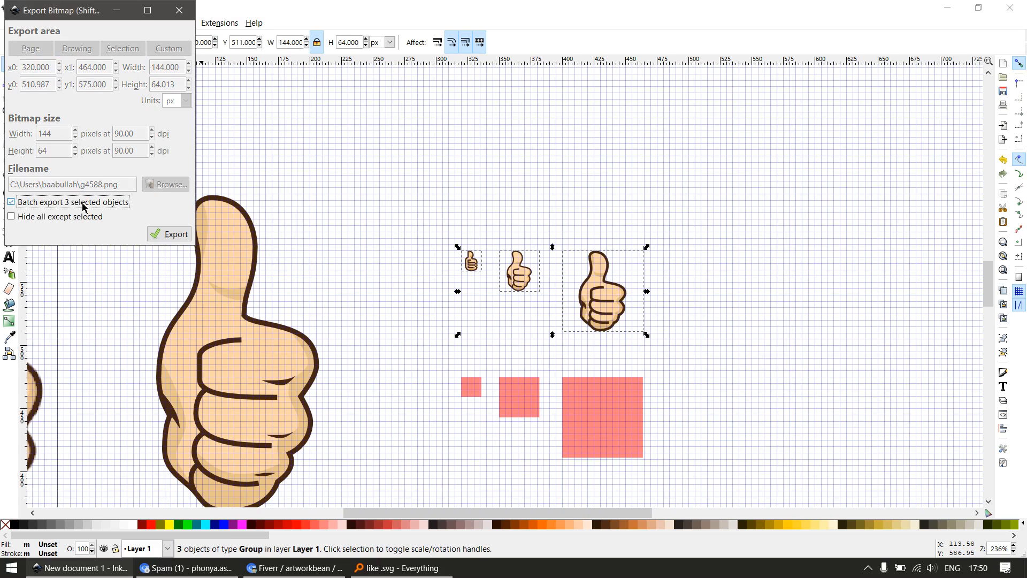
left_click(172, 235)
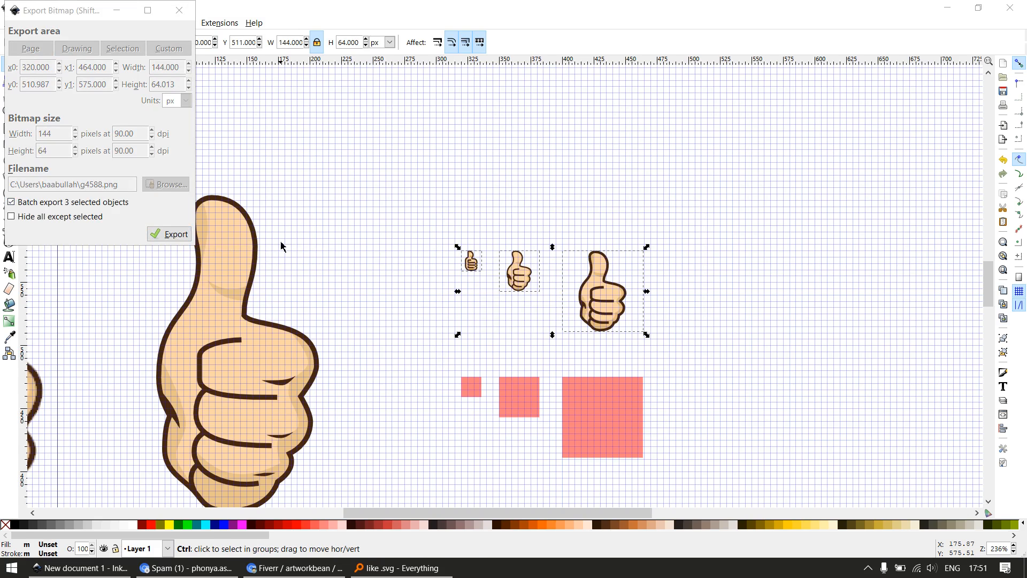
Switch to Everything, search for .png files, and list them in detail view sorted by date modified, newest first
key("super")
left_click(329, 203)
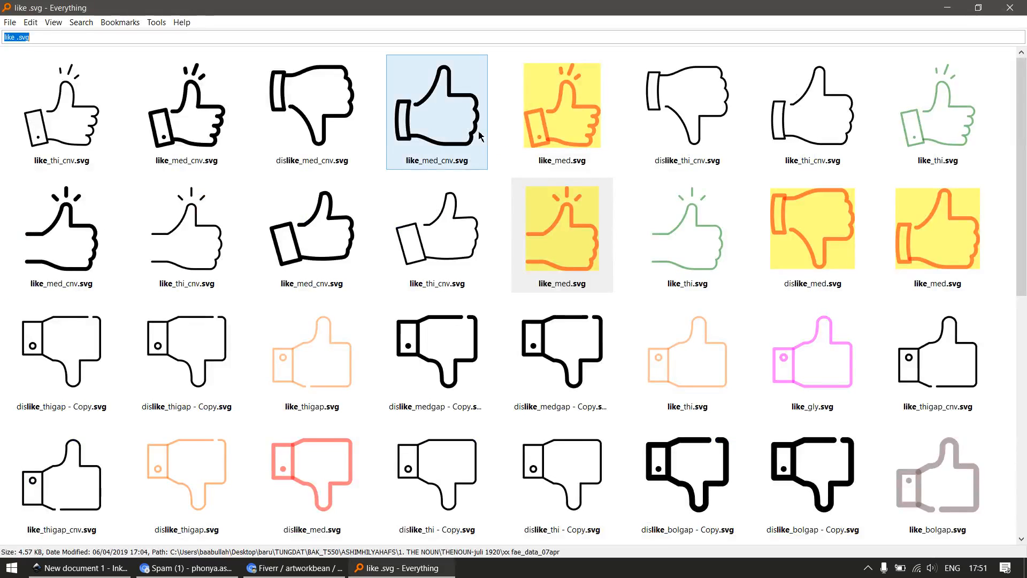
type(".png")
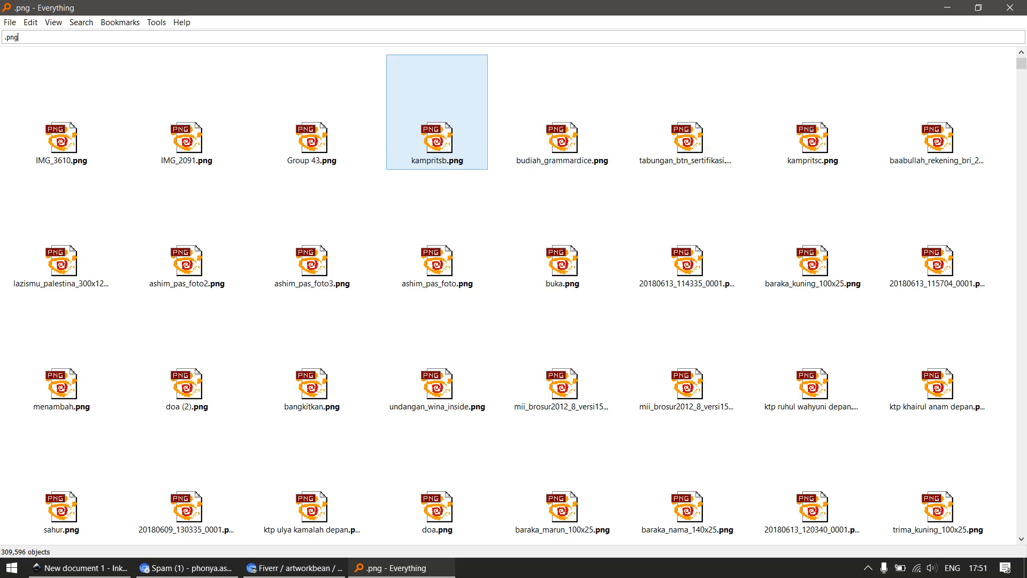
left_click(54, 23)
left_click(85, 117)
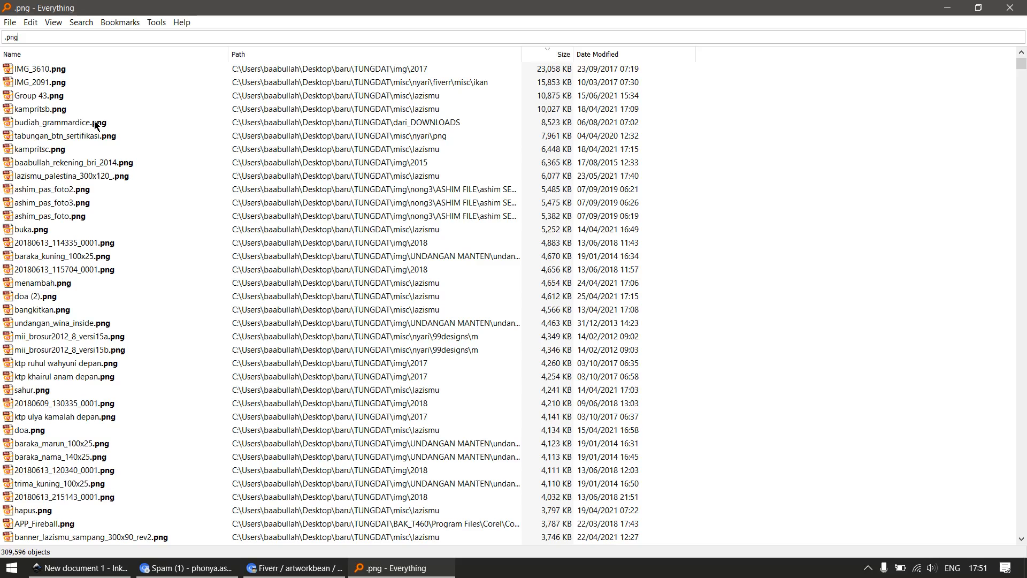
left_click(594, 54)
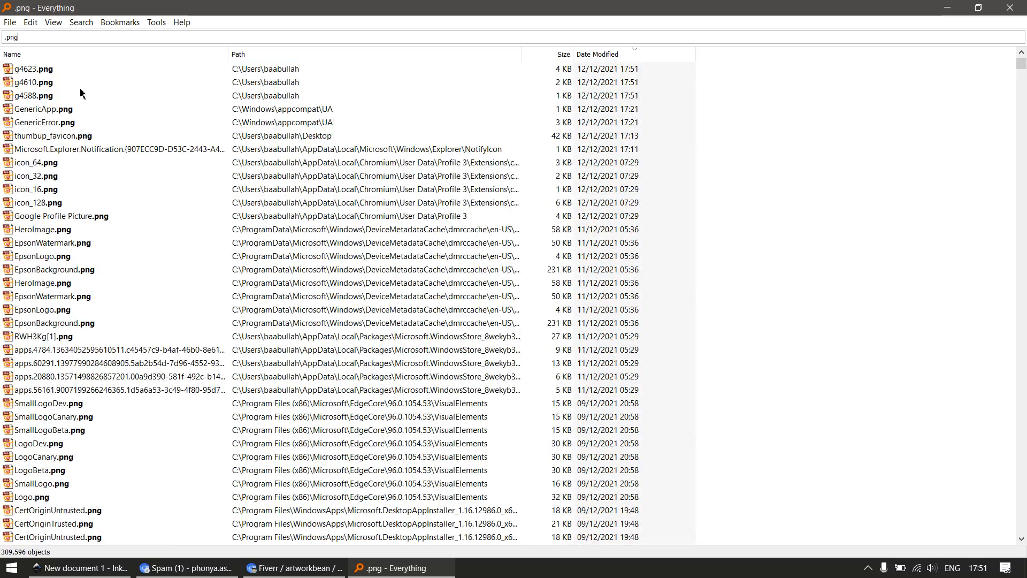
Transfer the three exported files g4623.png, g4610.png and g4588.png to the desktop
left_click(35, 74)
left_click(36, 96, "shift")
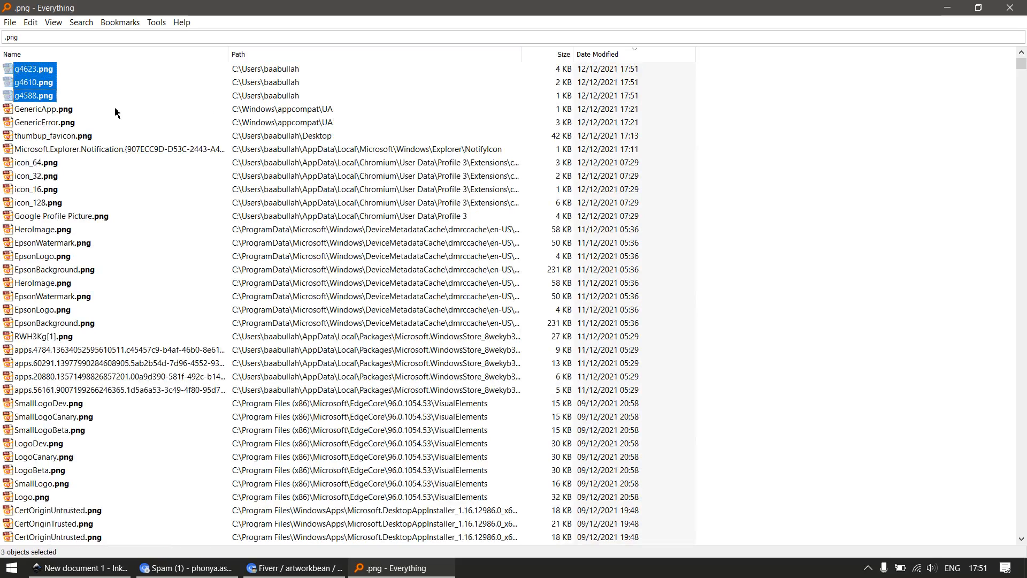
key("super+d")
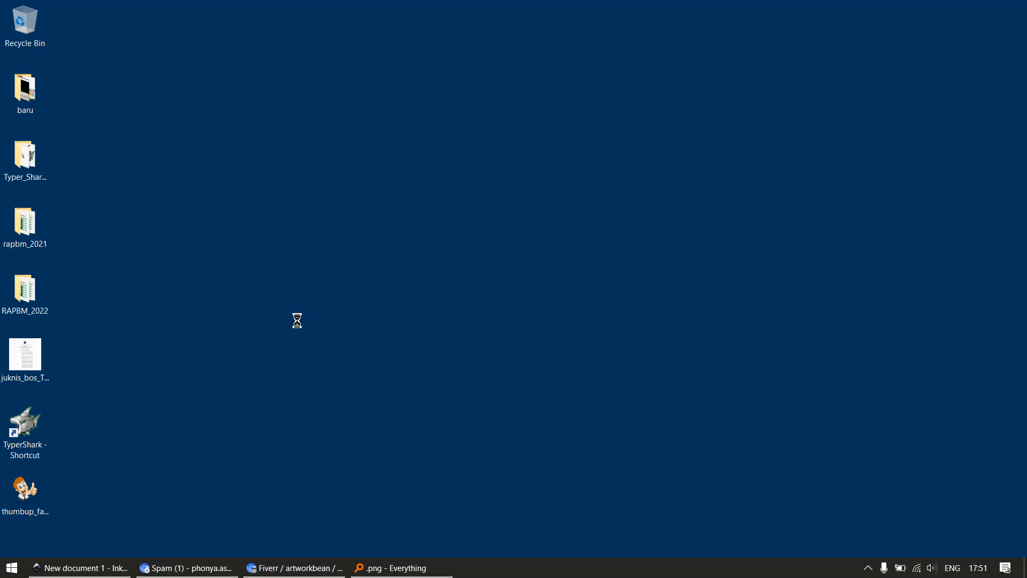
left_click(265, 340)
Rename the smallest icon file, g4588, on the desktop as thumbup_16x16
left_click(86, 179)
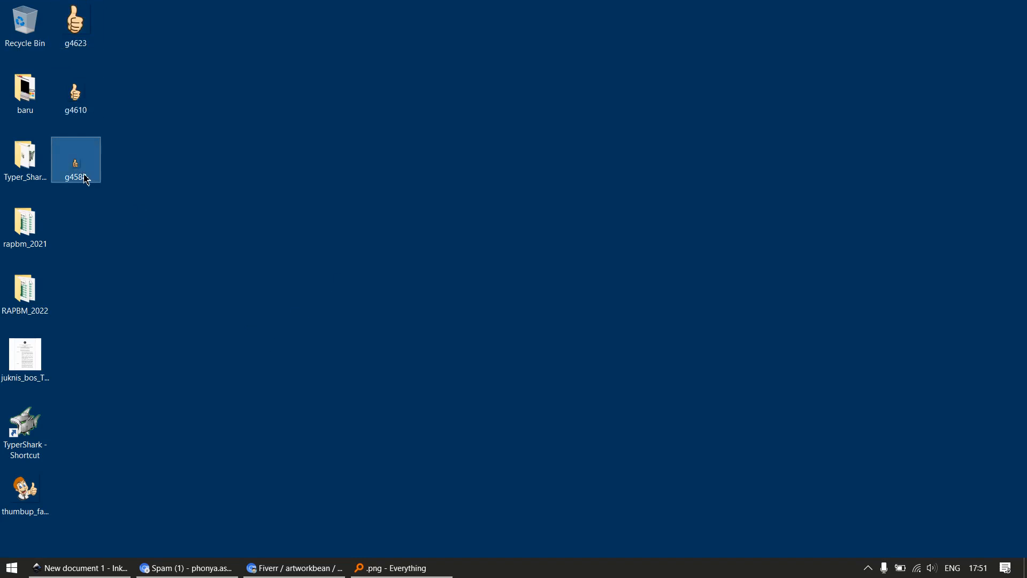
left_click(85, 179)
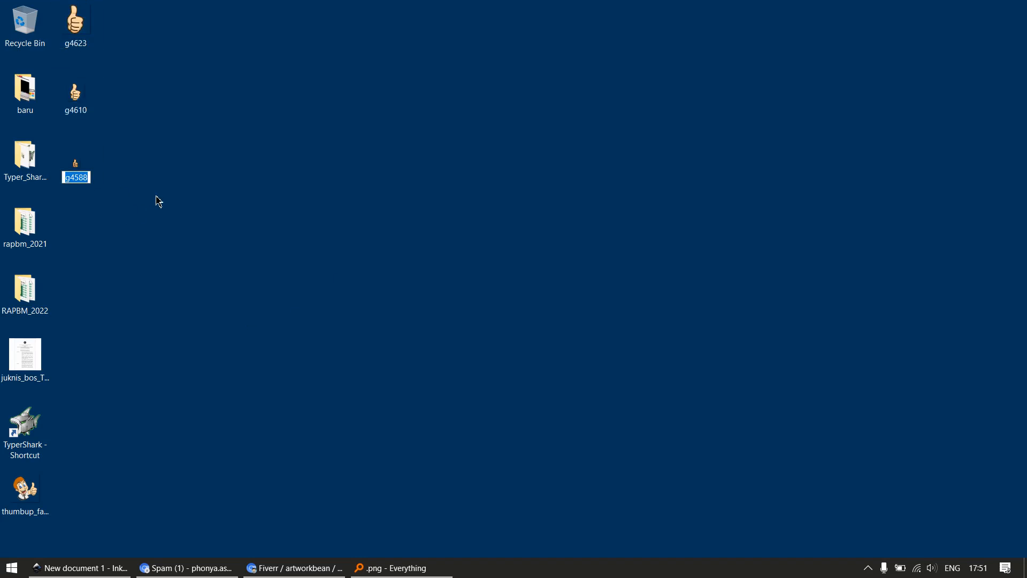
type("thumbup_16x61")
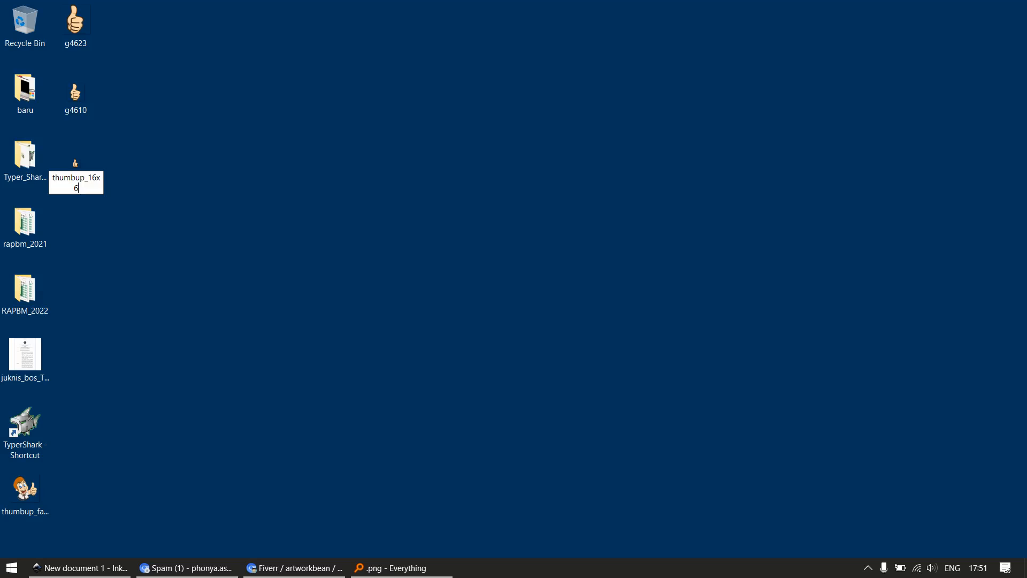
key("BackSpace")
type("1")
key("Return")
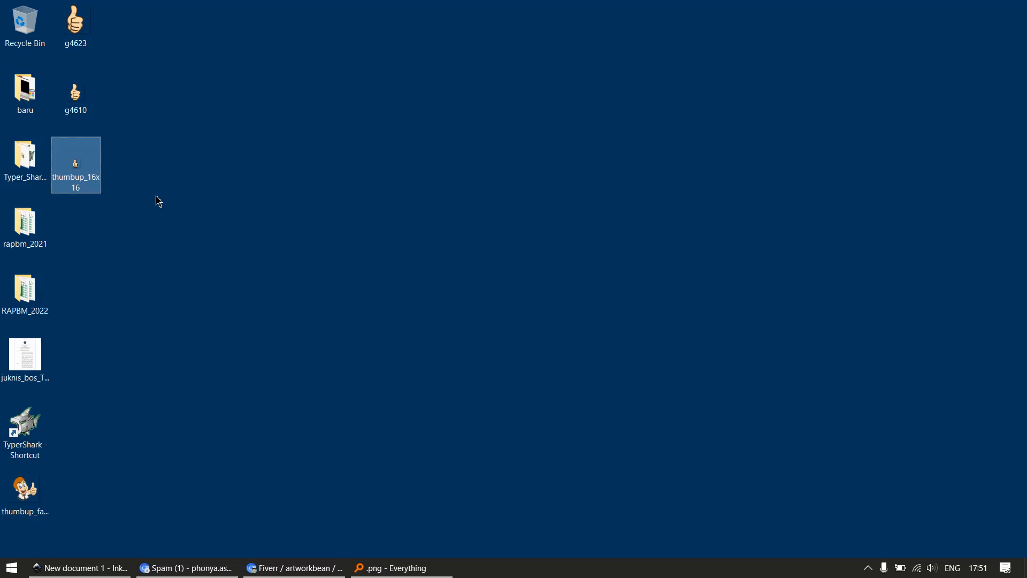
Copy the file name of the thumbup_16x16 icon on the desktop without changing it
key("Up")
key("Down")
key("F2")
key("ctrl+c")
key("Return")
Rename the medium icon file, g4610, as thumbup_32x32, using the copied name as its base
key("Up")
key("Up")
key("Down")
key("F2")
key("ctrl+v")
key("BackSpace")
key("BackSpace")
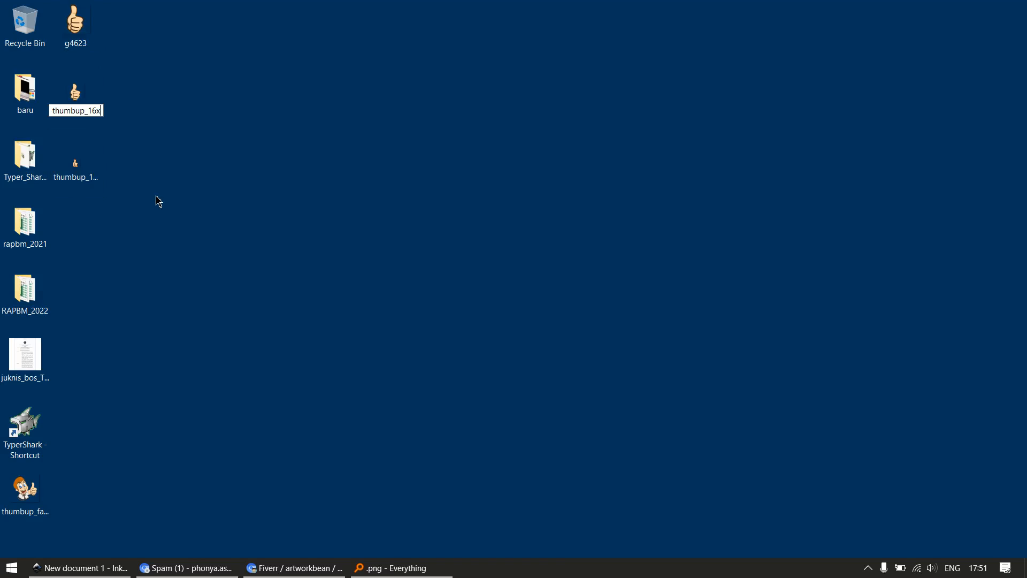
type("x32")
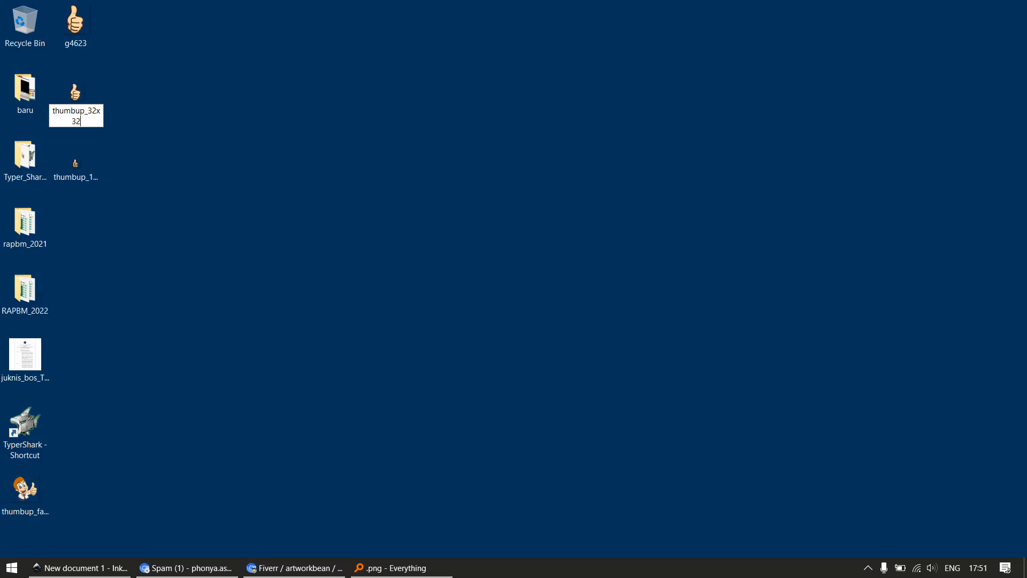
key("Return")
Rename the largest icon file, g4623, as thumbup_64x64, starting from the copied name
key("Up")
key("F2")
key("ctrl+v")
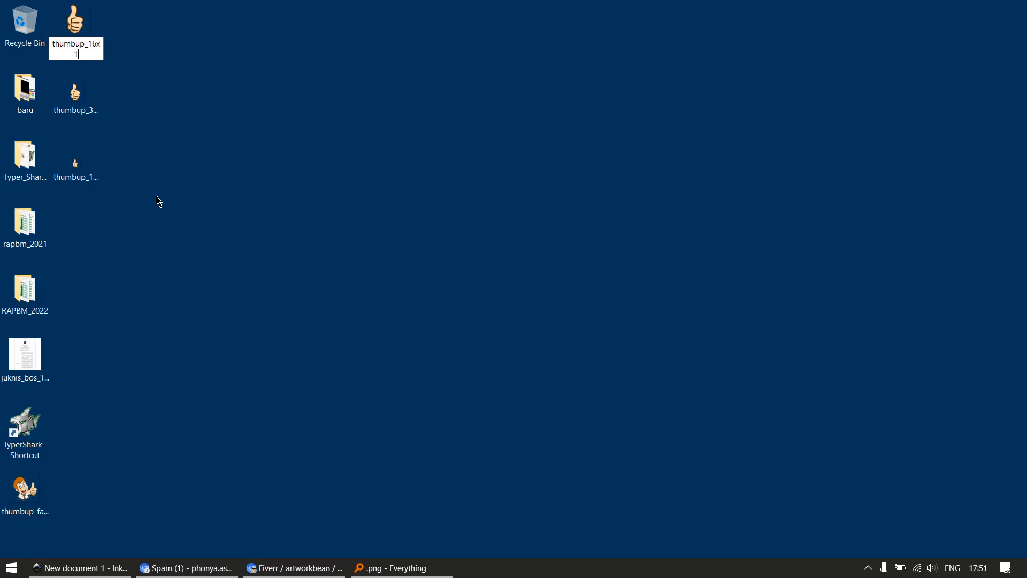
key("BackSpace")
key("BackSpace")
key("BackSpace")
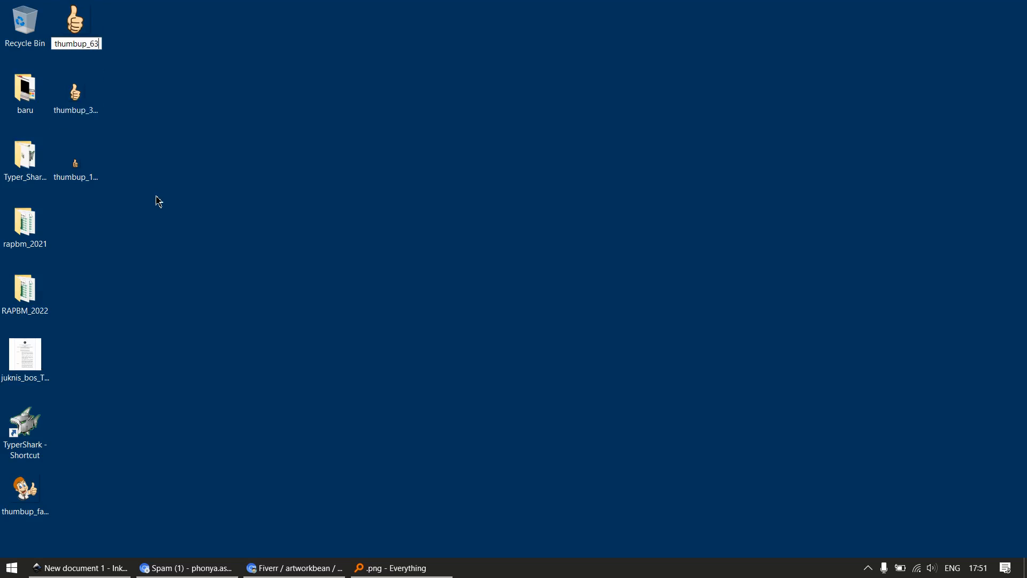
type("64x6")
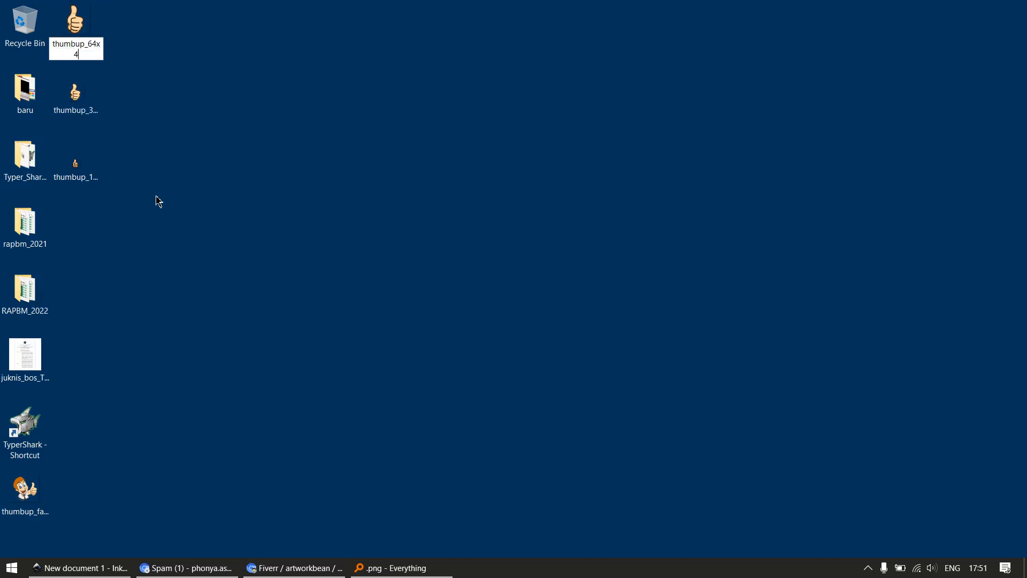
key("BackSpace")
type("64")
key("Return")
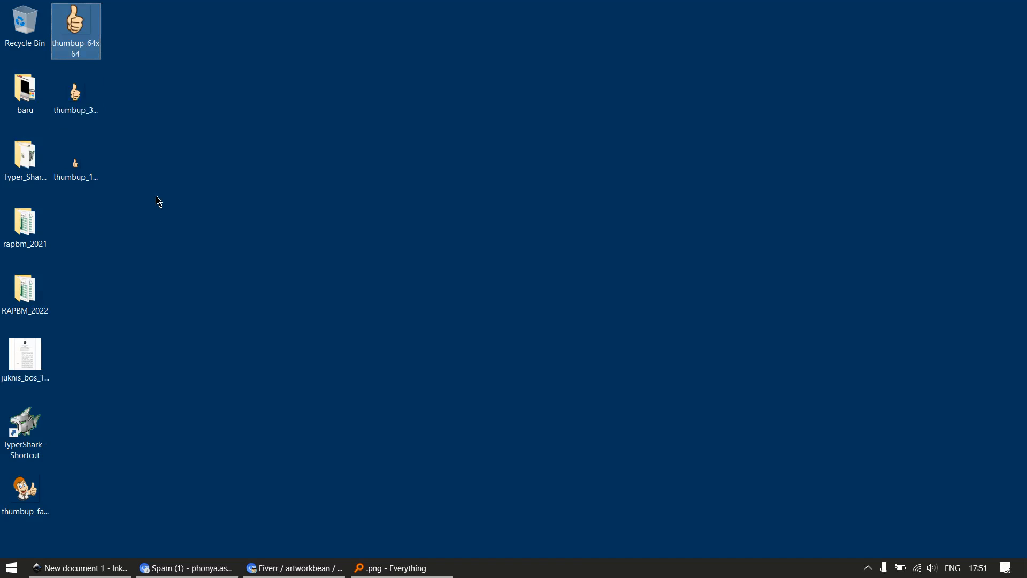
left_click(102, 201)
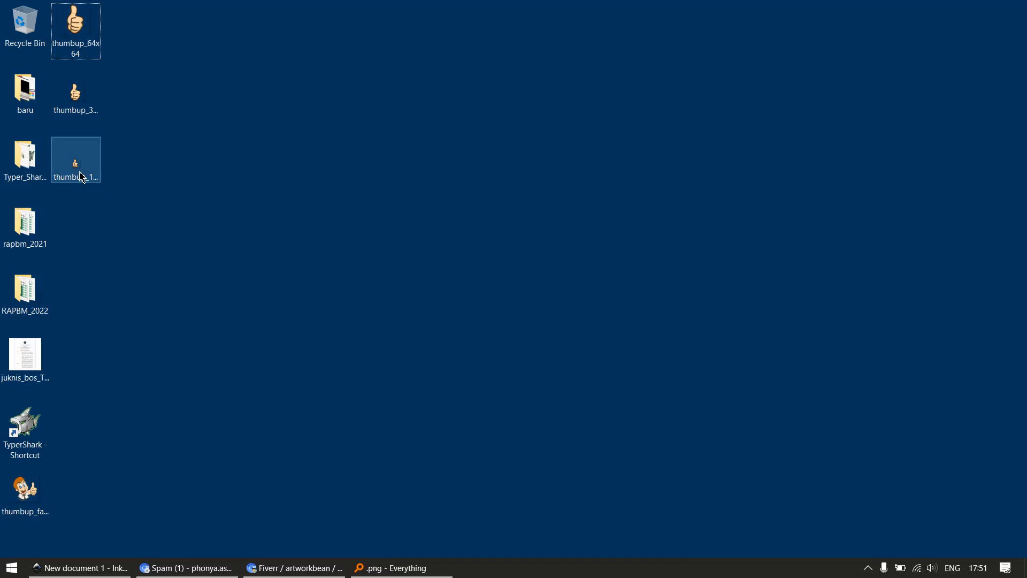